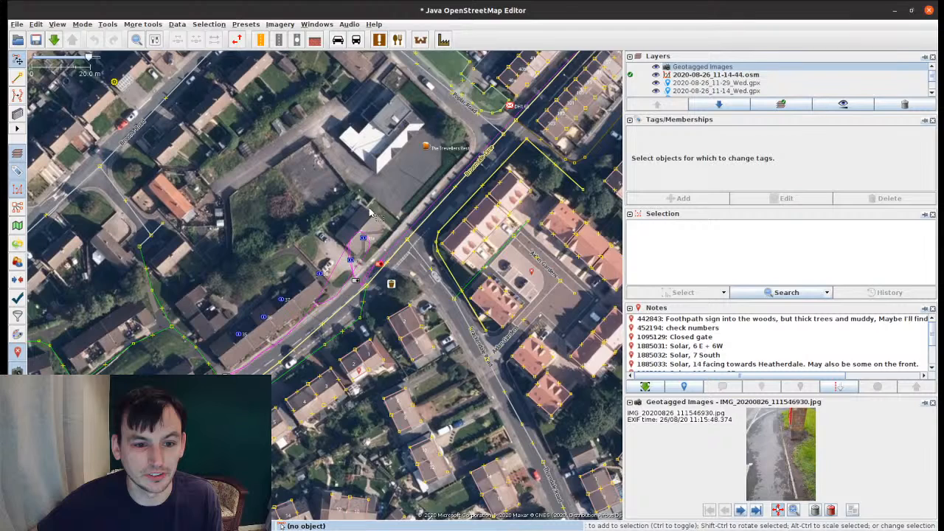
Step: Correct the name tag of the pub node beside Broomside Lane to The Travellers Rest
drag(372, 214, 359, 200)
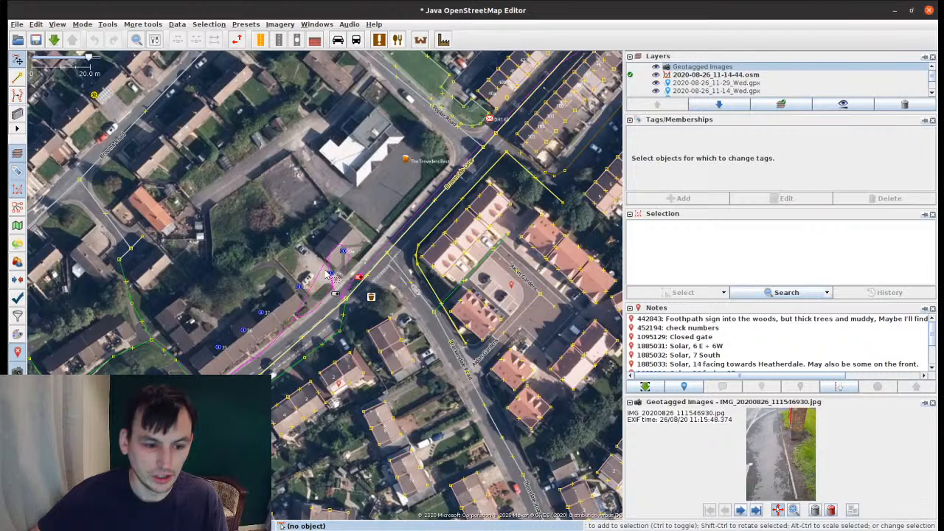
scroll(380, 83, up, 2)
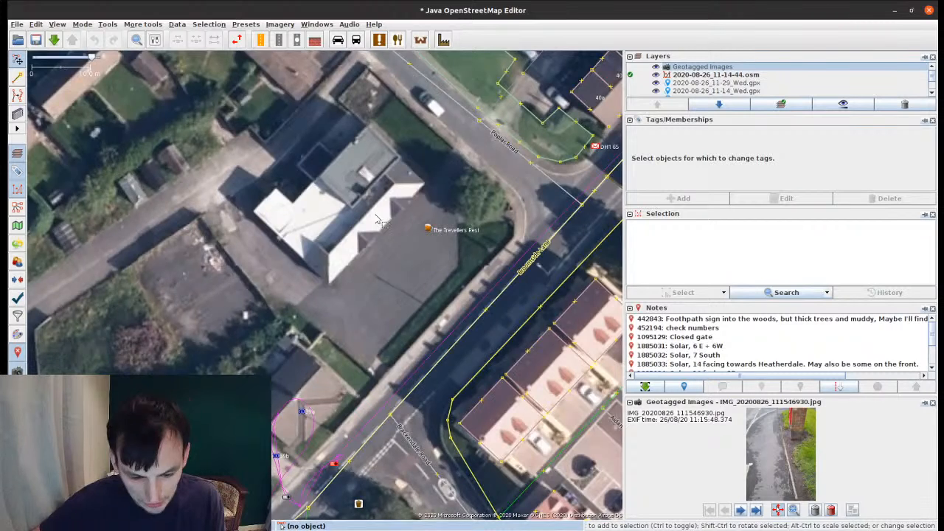
click(430, 231)
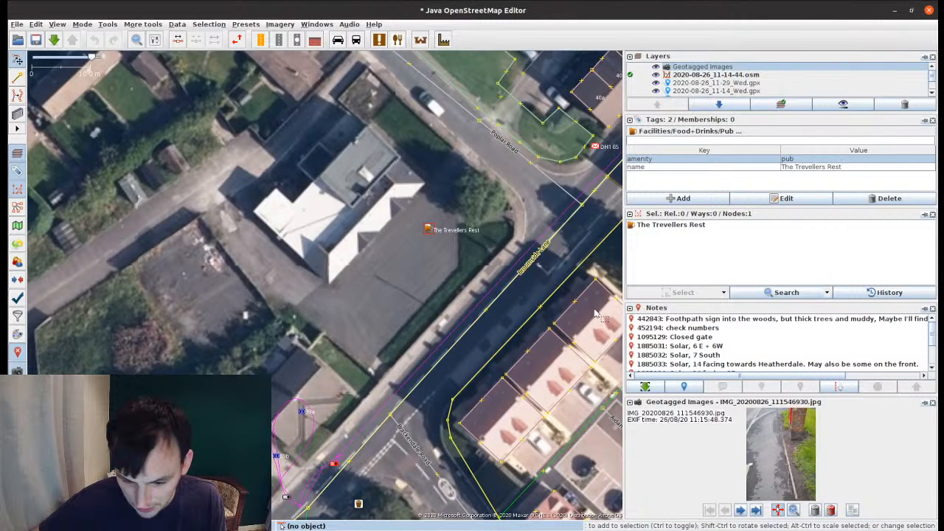
click(695, 226)
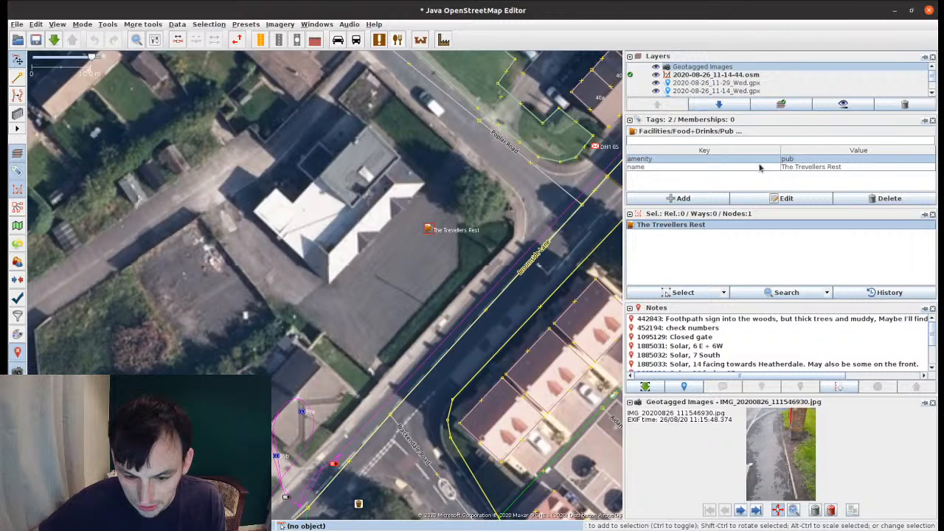
click(760, 167)
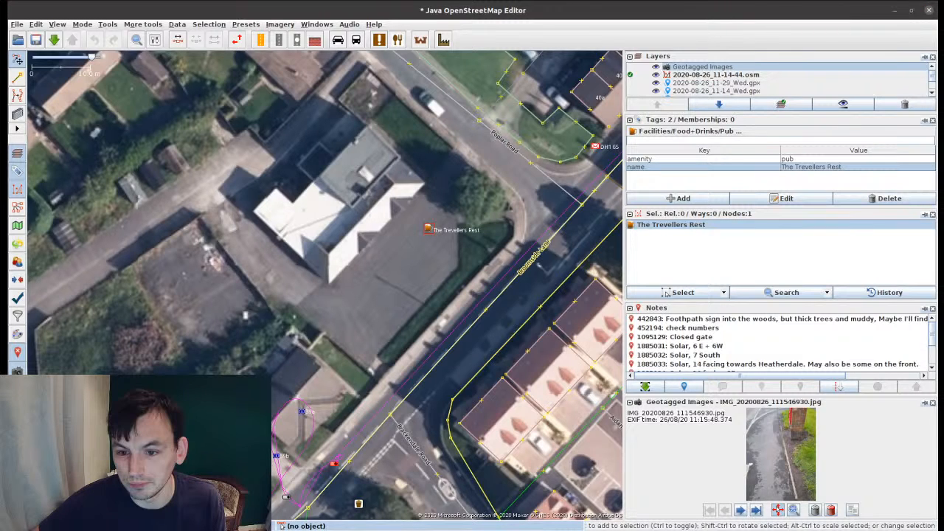
key(Return)
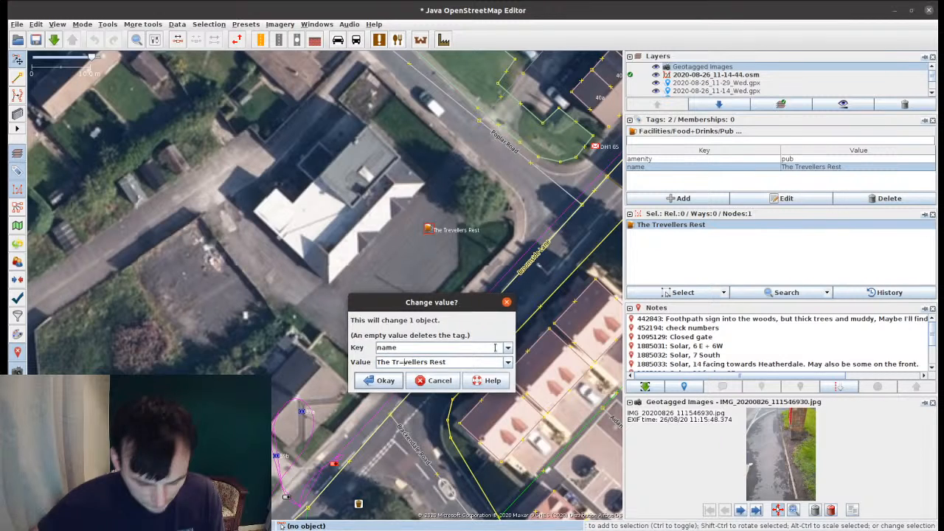
text(a)
key(Delete)
text(a)
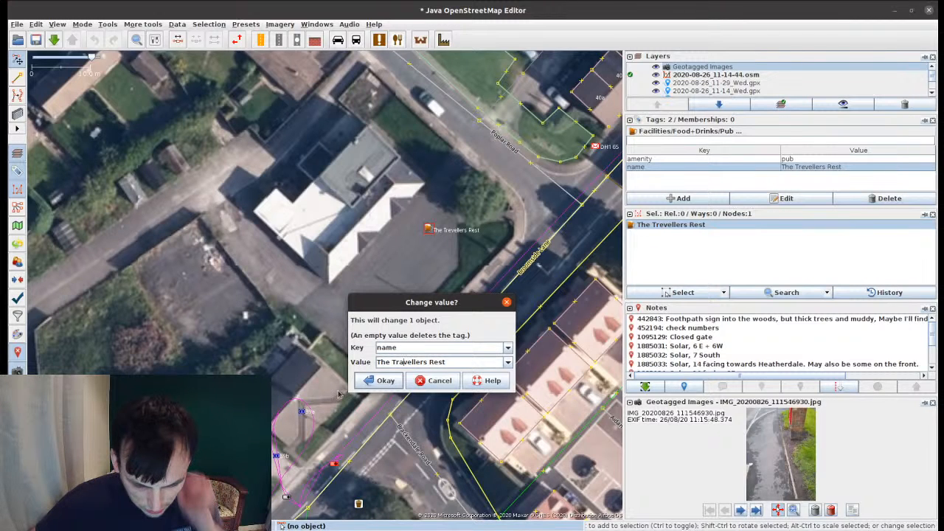
key(Return)
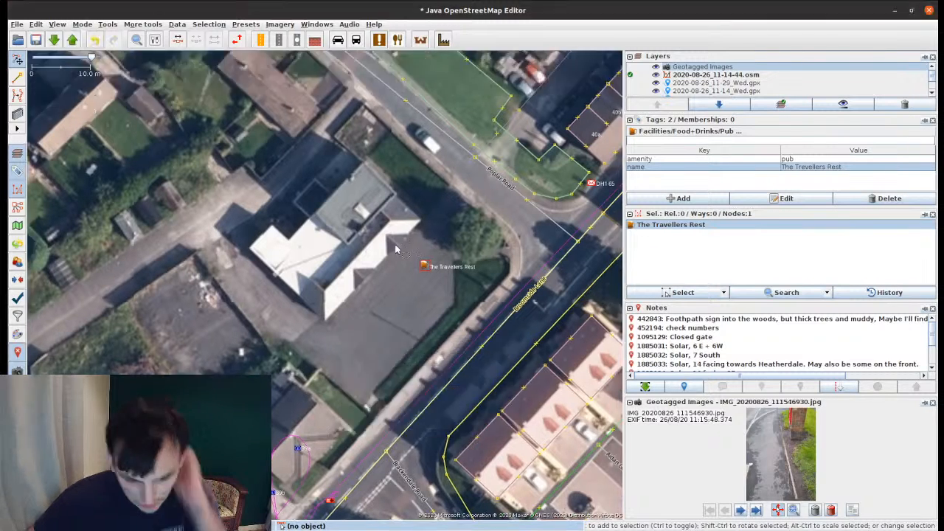
Step: Draw the pub's main rectangular building outline from the aerial imagery with the building drawing tool
click(421, 224)
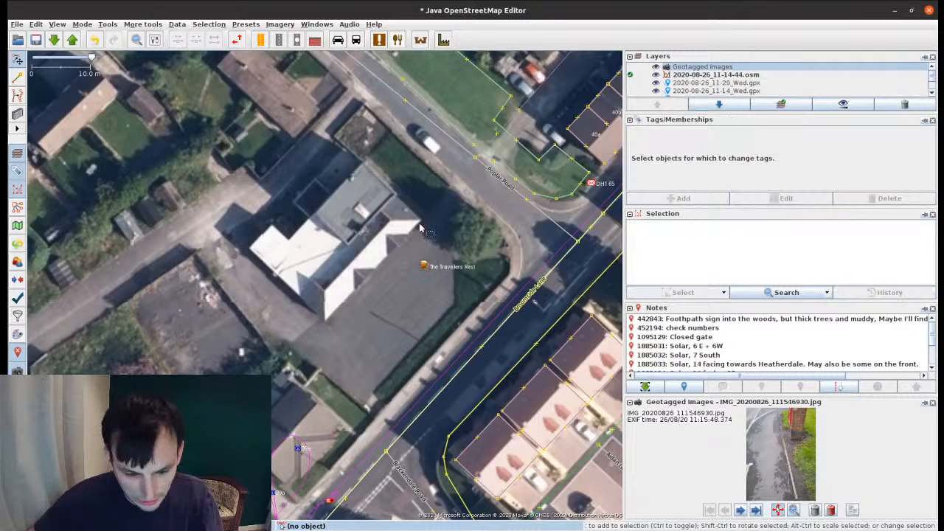
key(b)
click(420, 222)
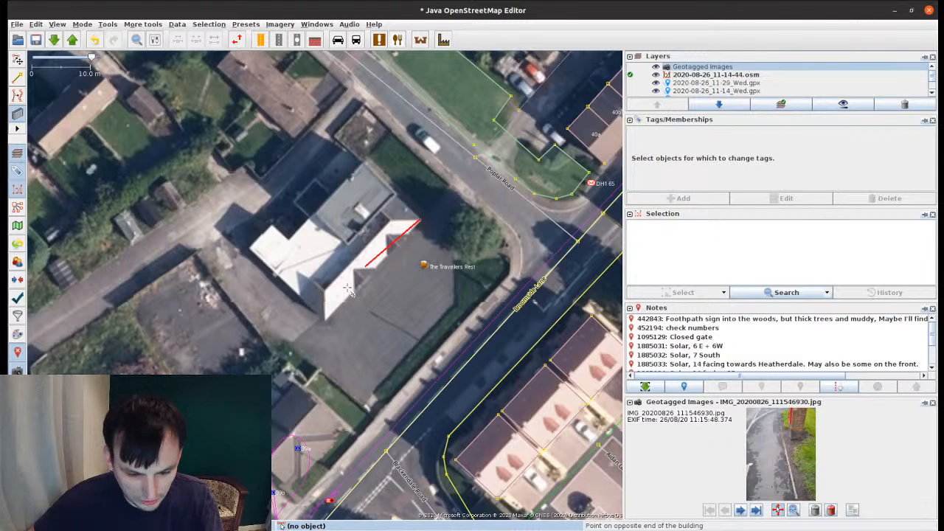
click(325, 319)
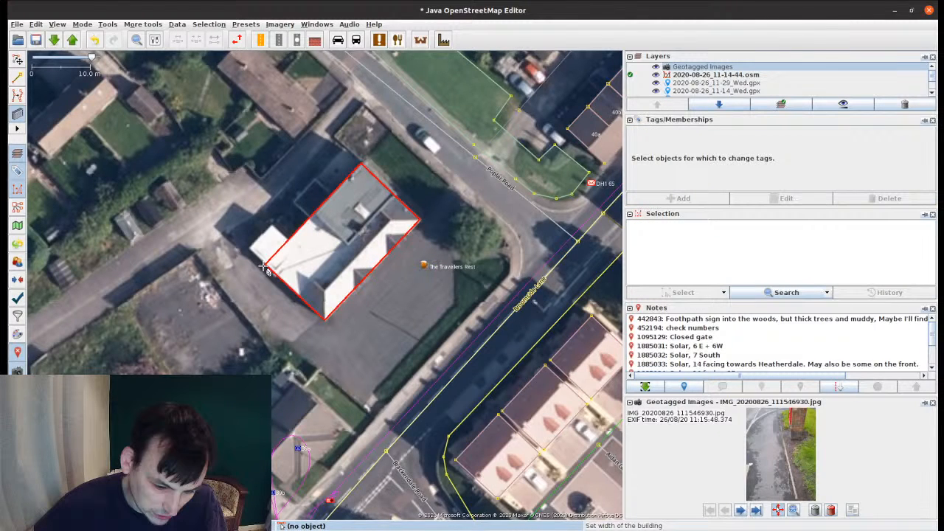
click(263, 267)
Step: Draw two rectangular buildings for the pub's western and northern rear extensions, each overlapping the main outline
click(249, 246)
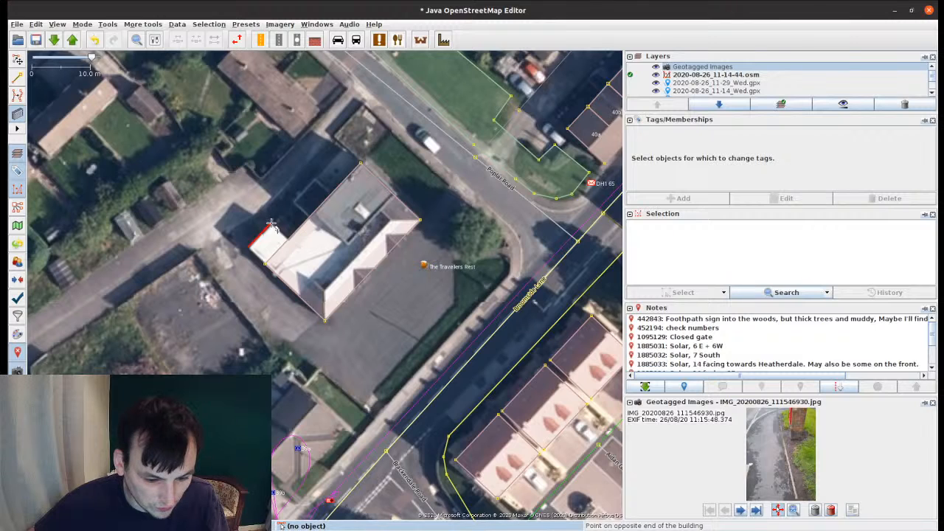
click(272, 223)
click(302, 255)
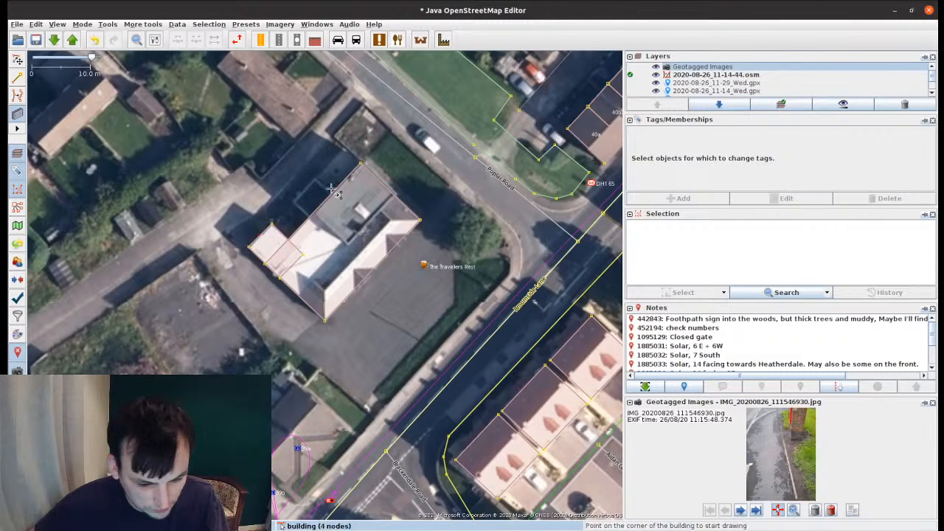
click(294, 200)
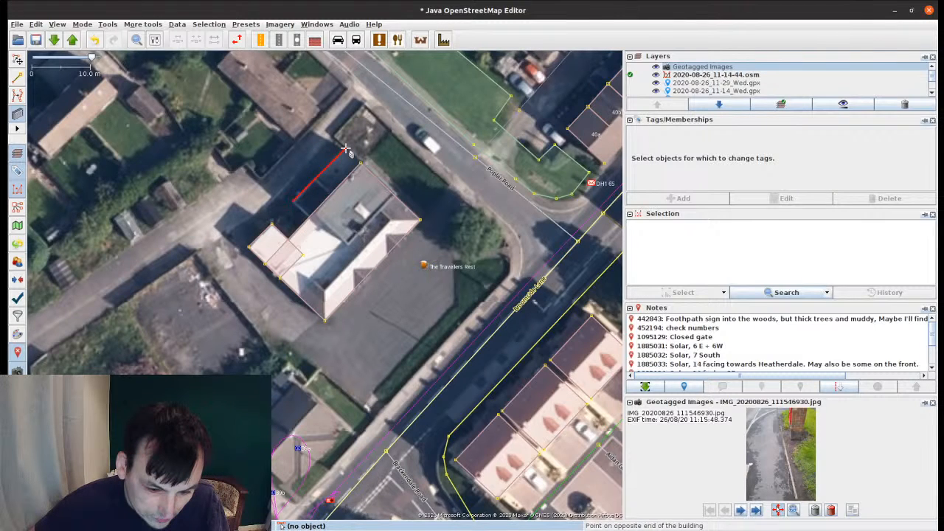
click(345, 149)
click(363, 166)
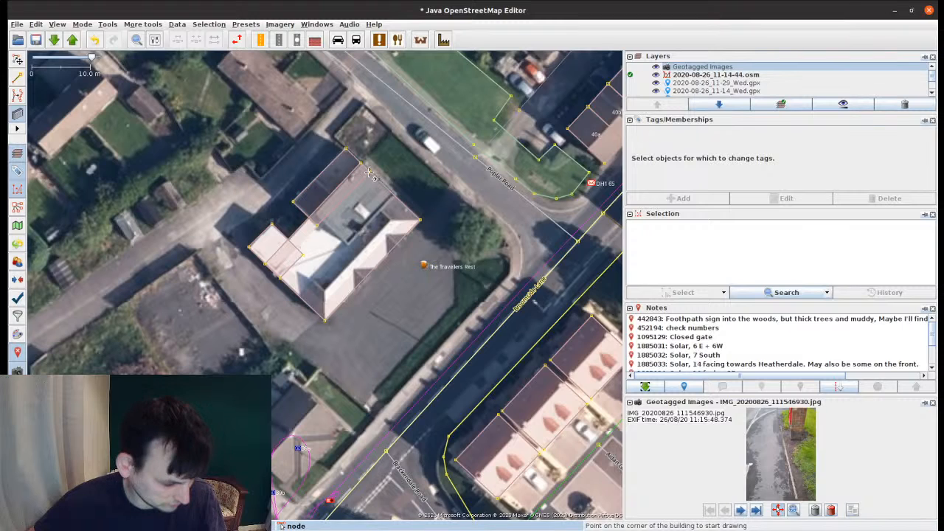
Step: Select the pub's three overlapping building outlines and join them into a single area
key(s)
click(310, 212)
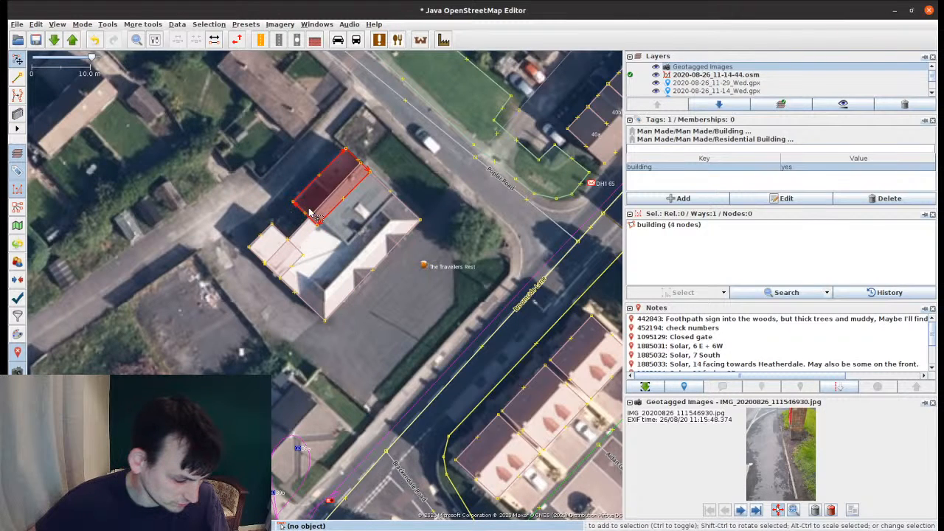
shift+click(303, 225)
shift+click(289, 235)
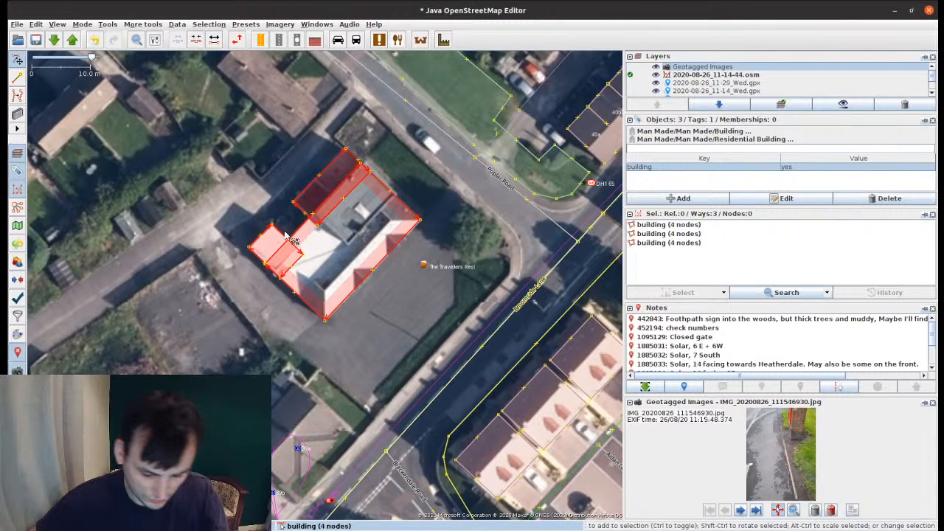
key(shift+j)
Step: Copy the pub node's amenity and name tags onto the joined building outline, and delete the separate pub node
click(422, 264)
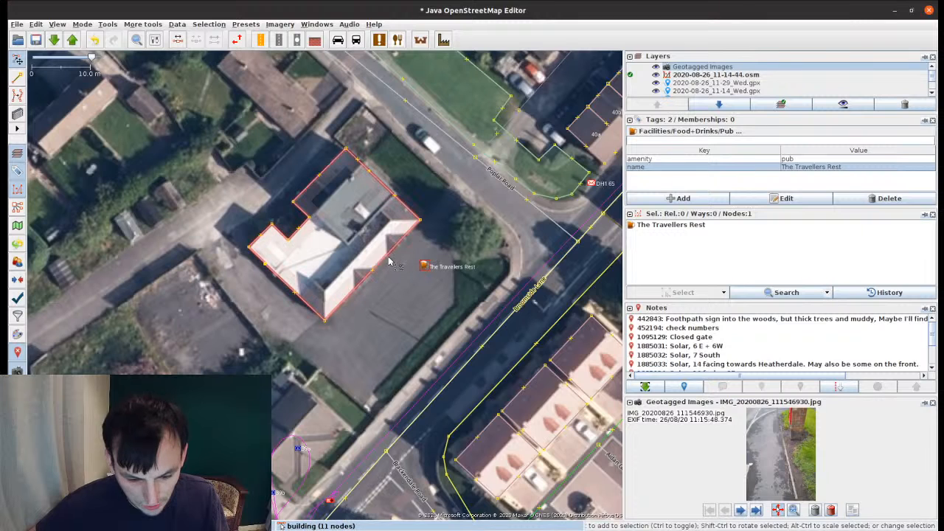
click(429, 269)
click(423, 267)
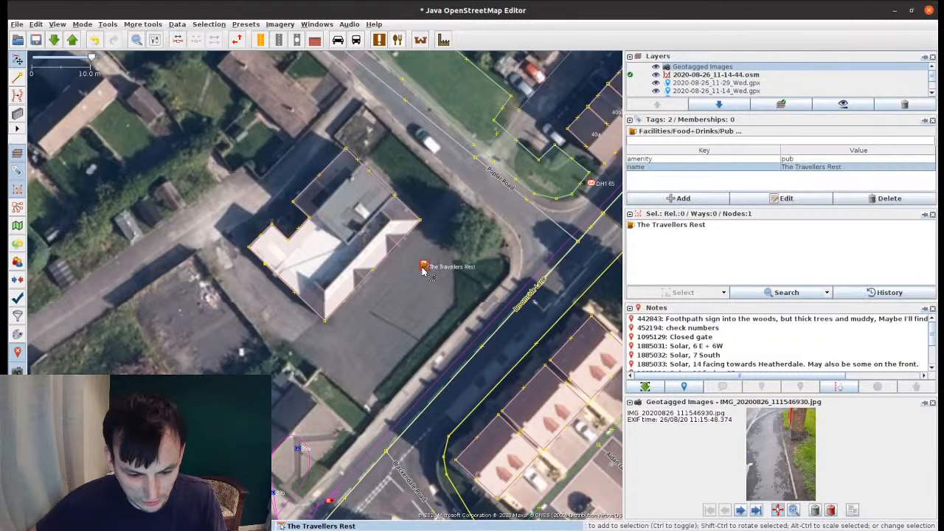
click(384, 262)
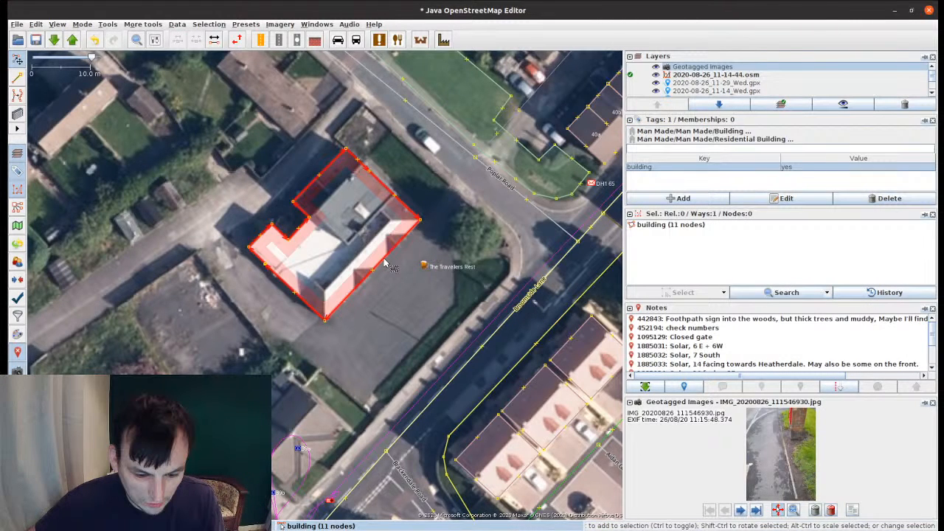
click(425, 265)
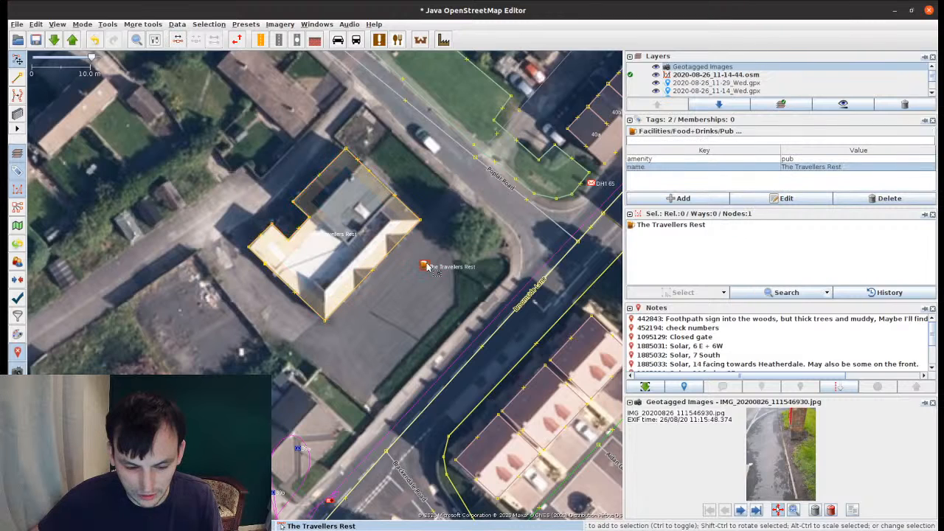
click(374, 270)
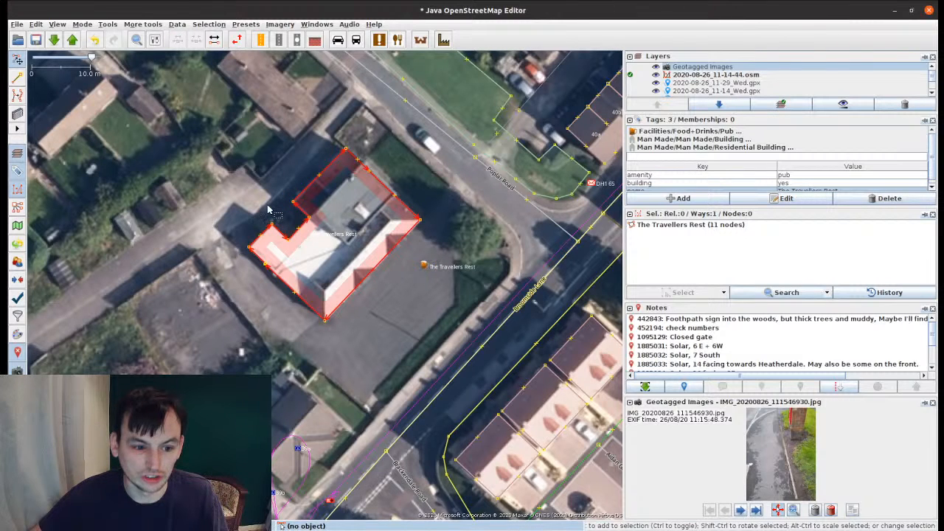
click(425, 265)
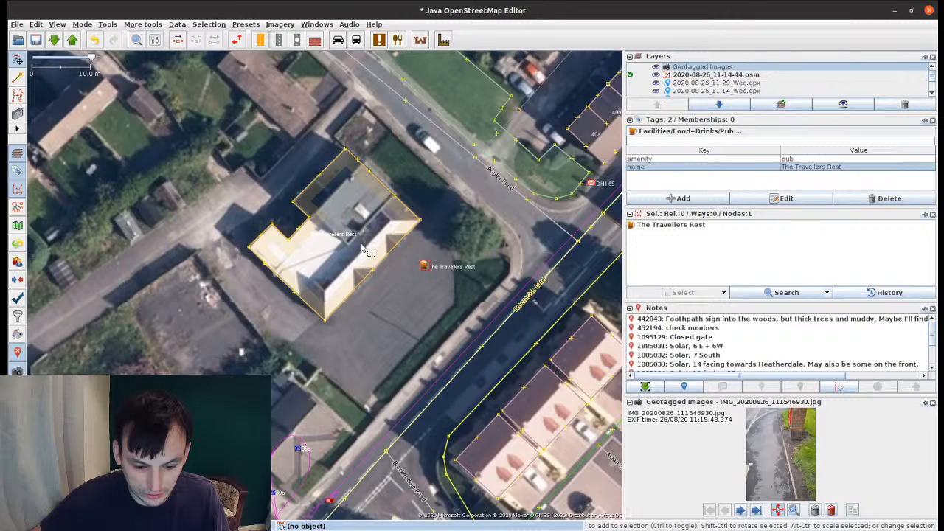
key(Delete)
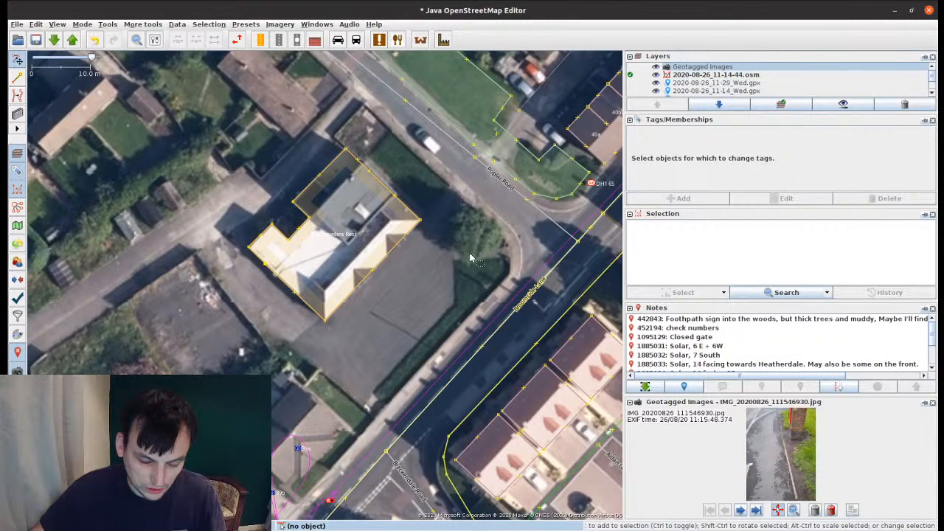
Step: Move Poplar Road's junction node at Broomside Lane and its next node onto the road centre in the imagery
click(574, 248)
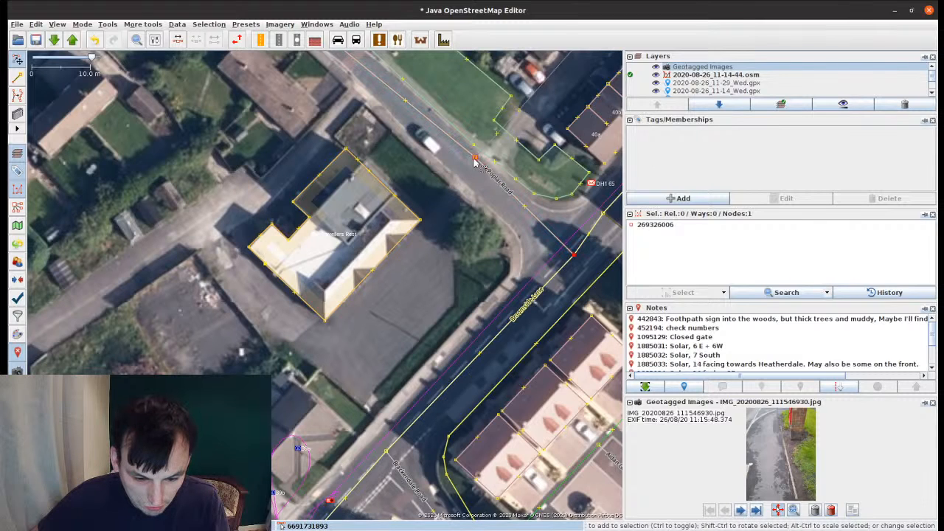
drag(475, 159, 474, 170)
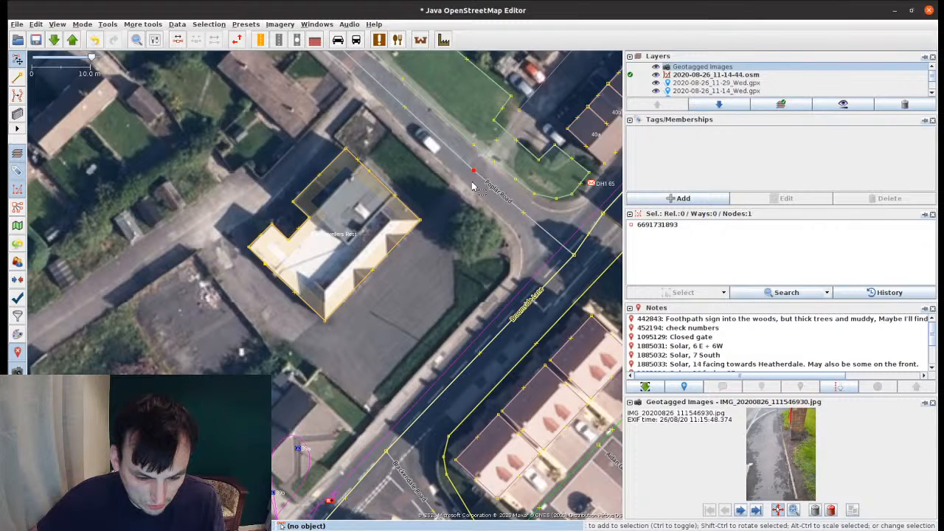
Step: Draw a way from Poplar Road through the pub's front car park and around the building to the rear lane
key(a)
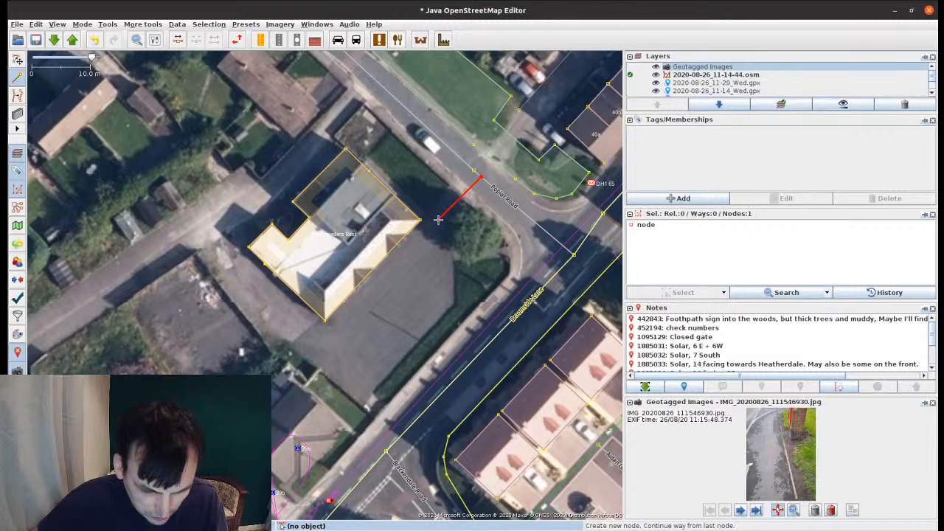
click(438, 219)
click(424, 256)
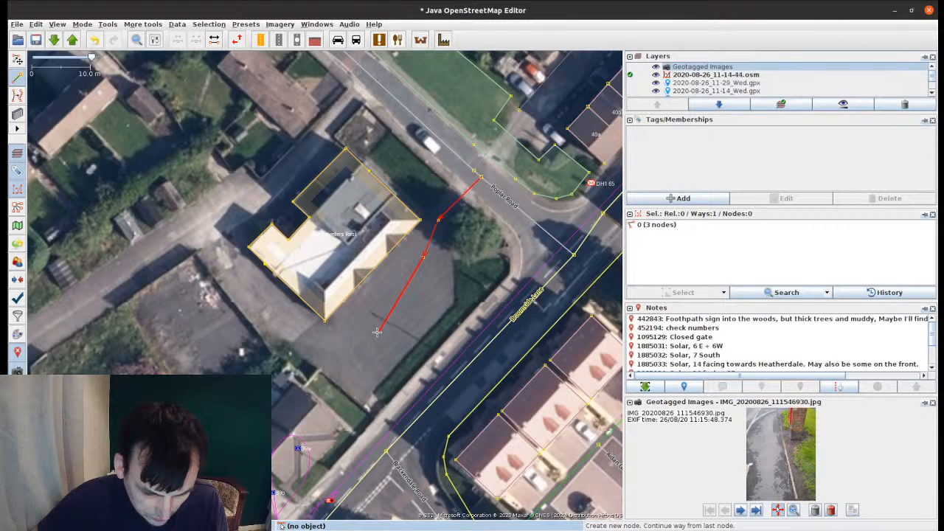
click(413, 283)
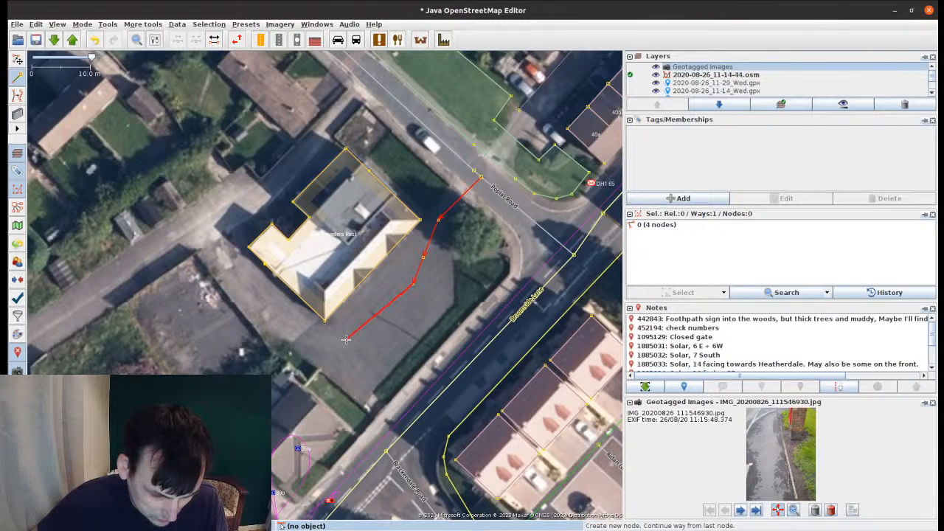
click(346, 341)
click(301, 333)
click(264, 306)
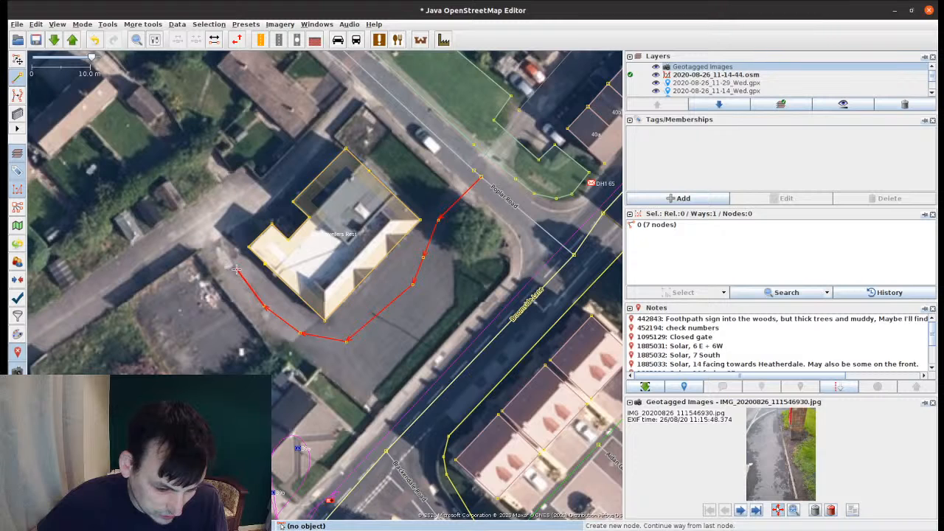
click(236, 267)
click(231, 219)
key(Escape)
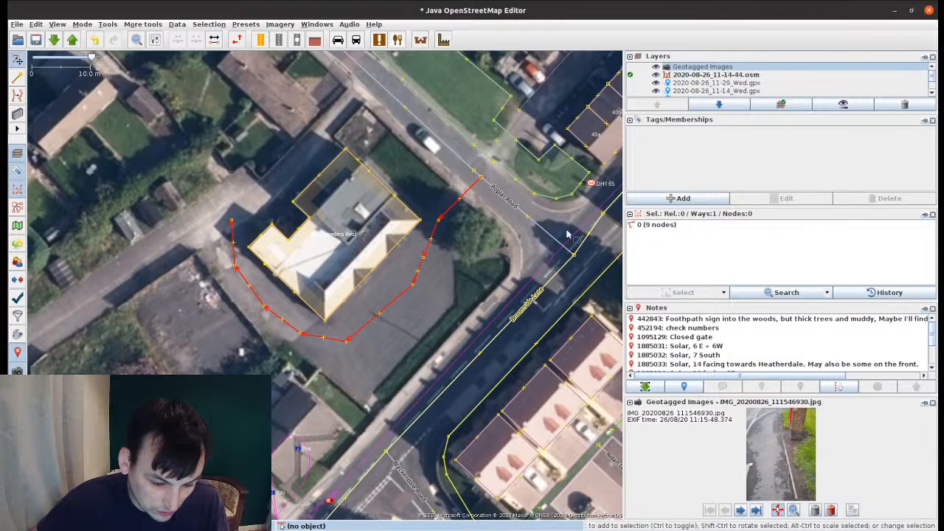
key(Escape)
Step: Draw a way along the rear lane, from Poplar Road north of the pub southwest to the lane's far end
key(a)
drag(375, 81, 391, 102)
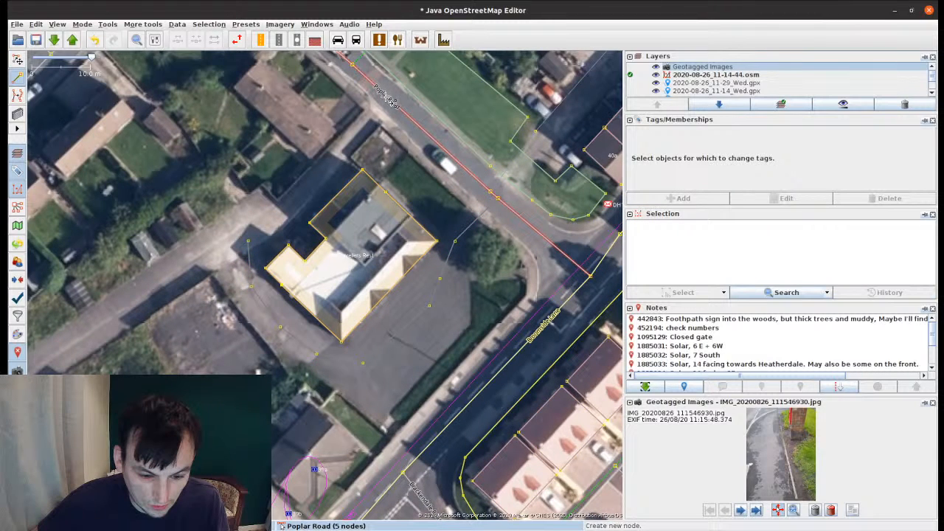
click(387, 96)
click(321, 177)
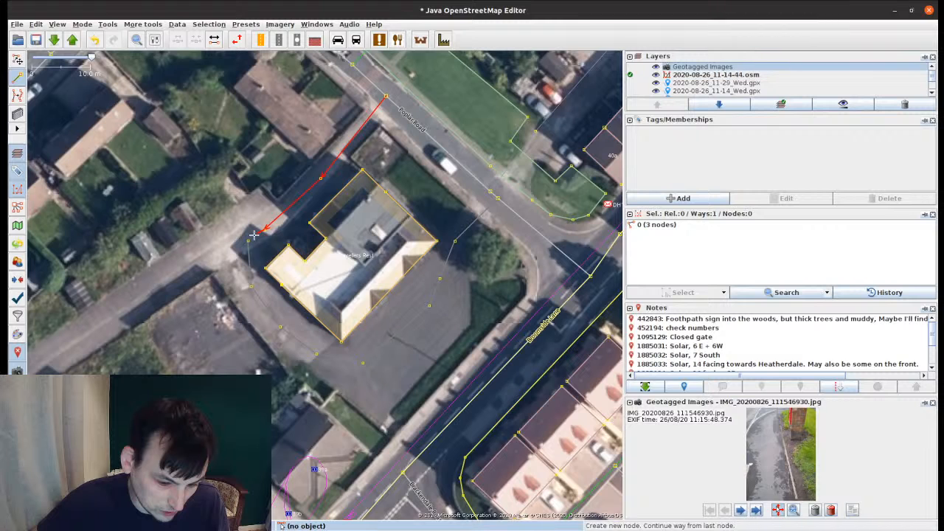
click(242, 242)
click(118, 317)
drag(118, 317, 207, 280)
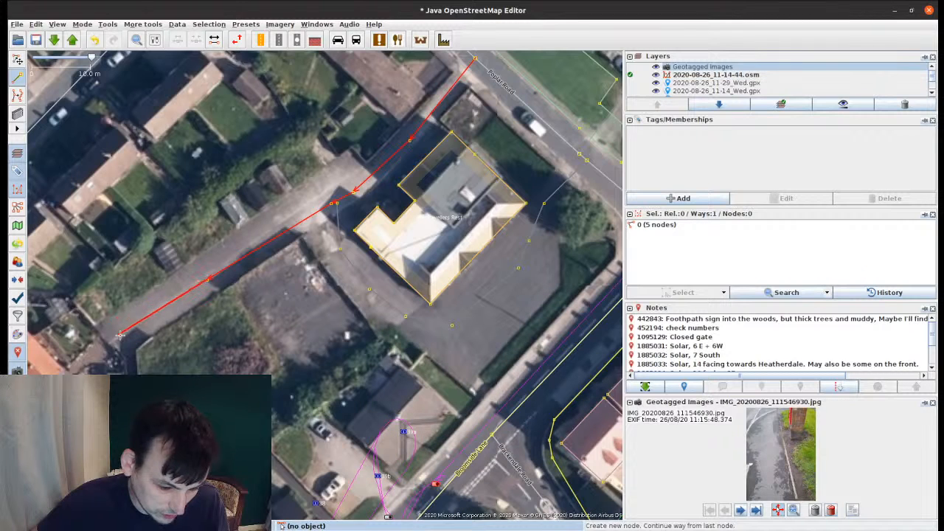
click(128, 332)
key(Escape)
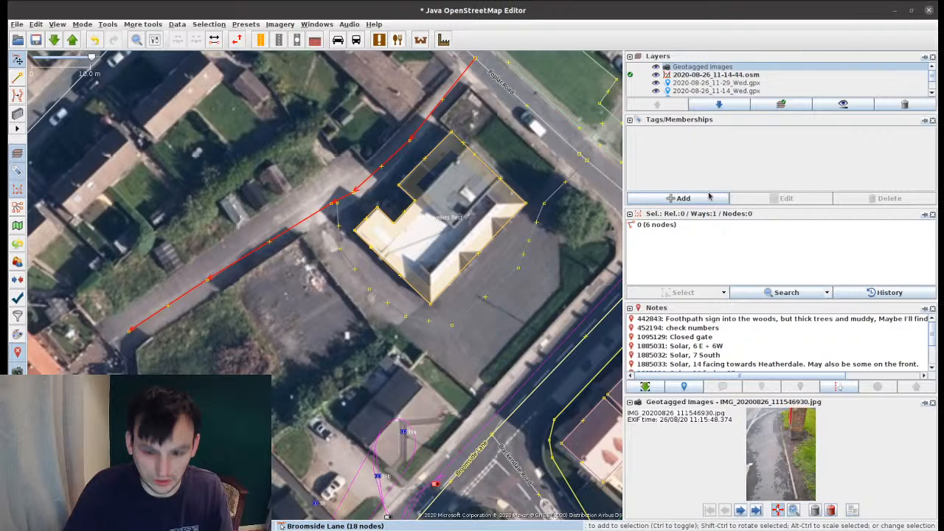
Step: Tag the way along the rear lane as highway=track
key(Return)
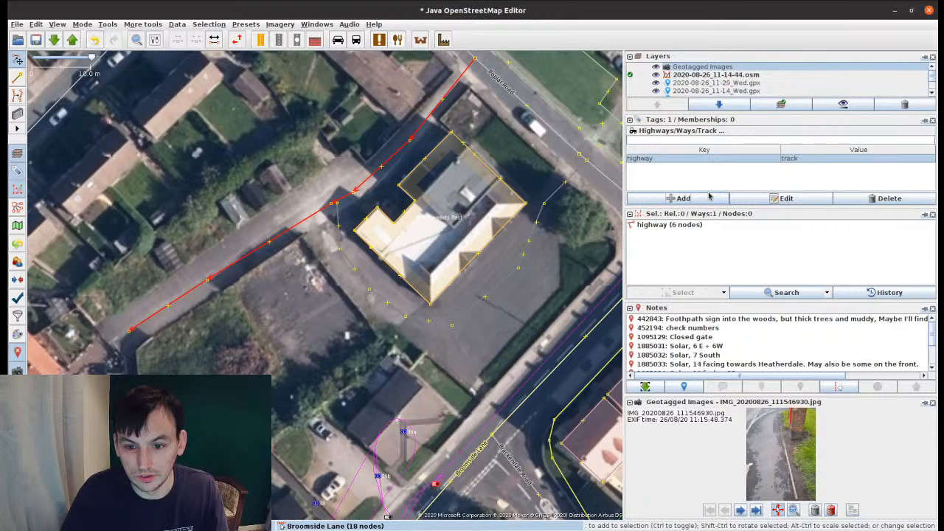
click(650, 198)
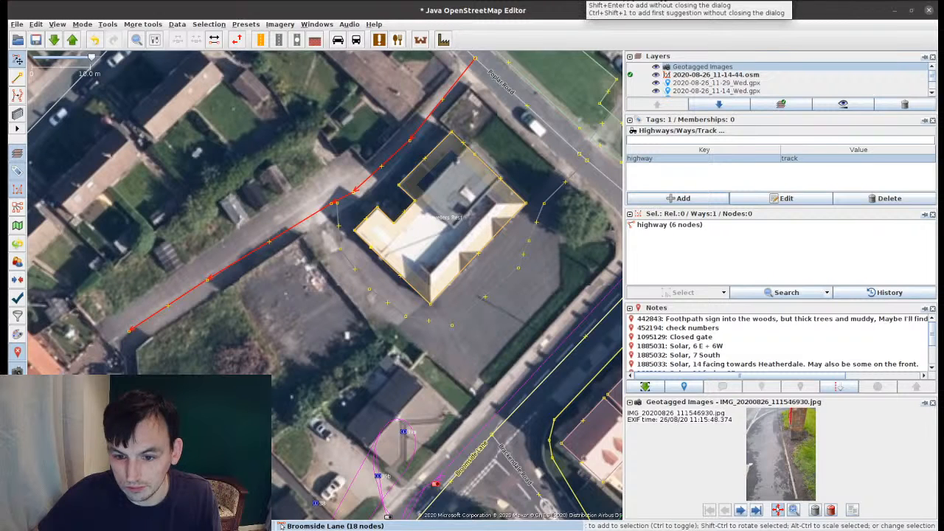
key(Escape)
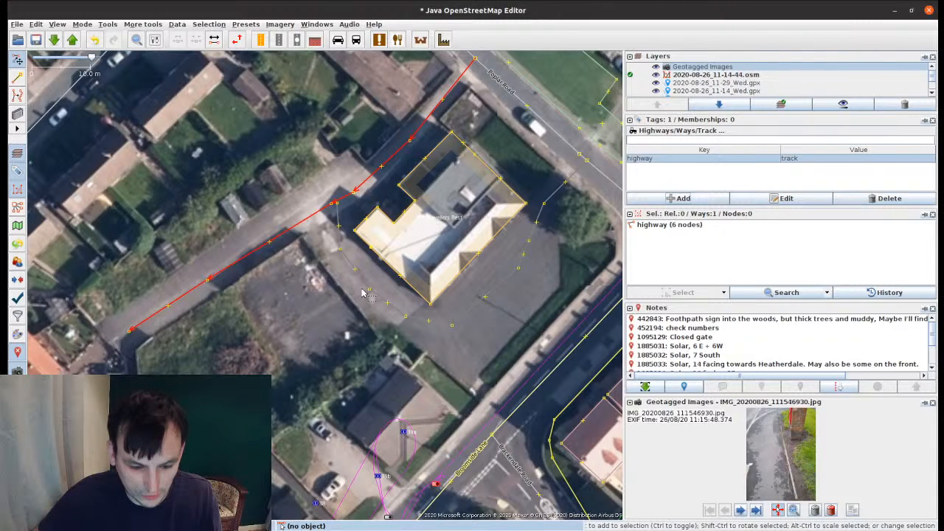
Step: Tag the way through the car park around the pub as highway=service, and close the Selection list
click(362, 294)
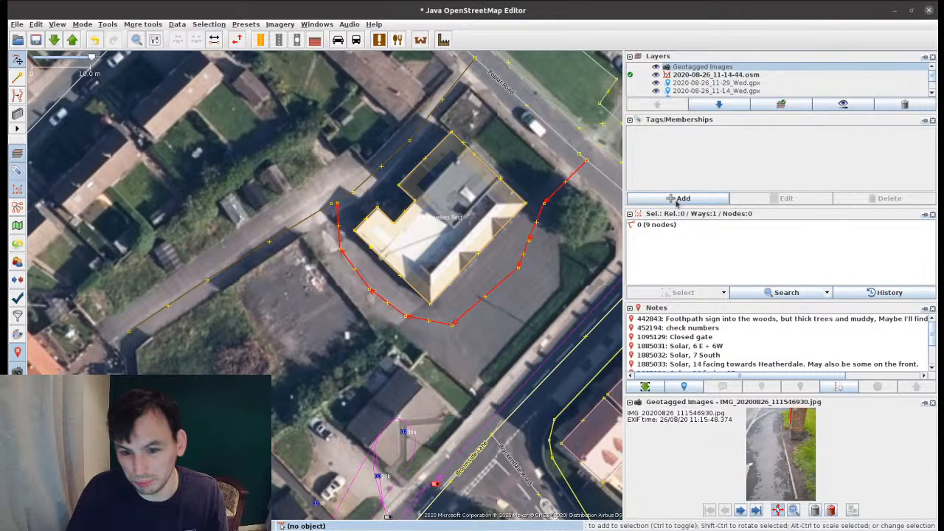
click(495, 334)
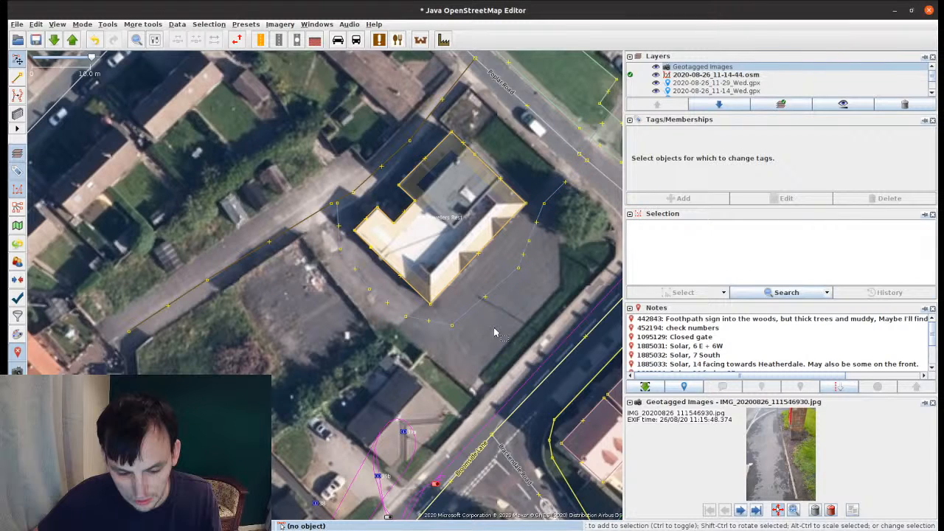
click(489, 294)
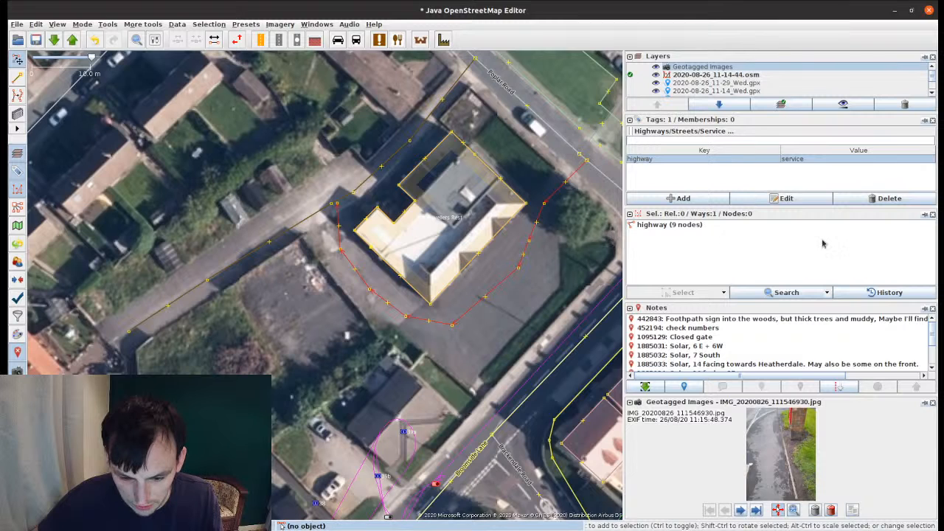
click(933, 214)
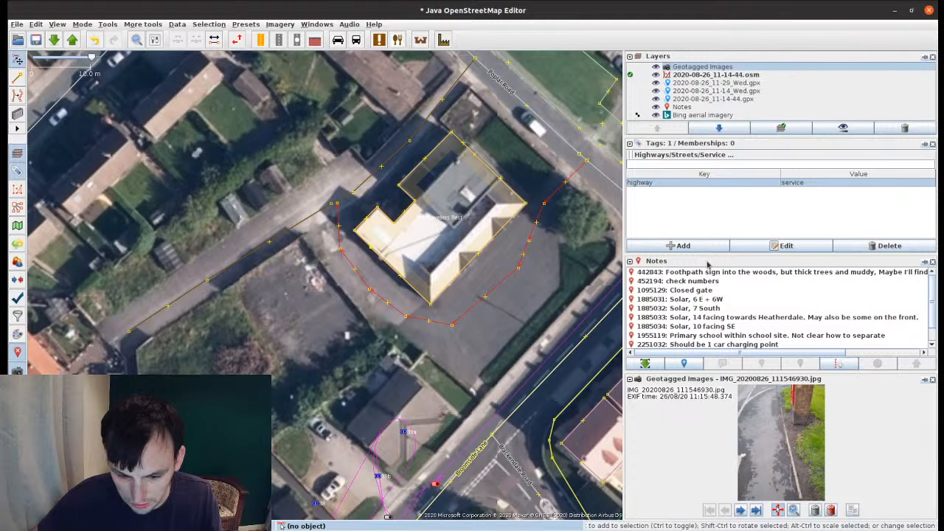
Step: Go to the next geotagged photo and look over the Broomside Lane and Beechdale Road junction
drag(487, 359, 443, 270)
drag(610, 127, 405, 246)
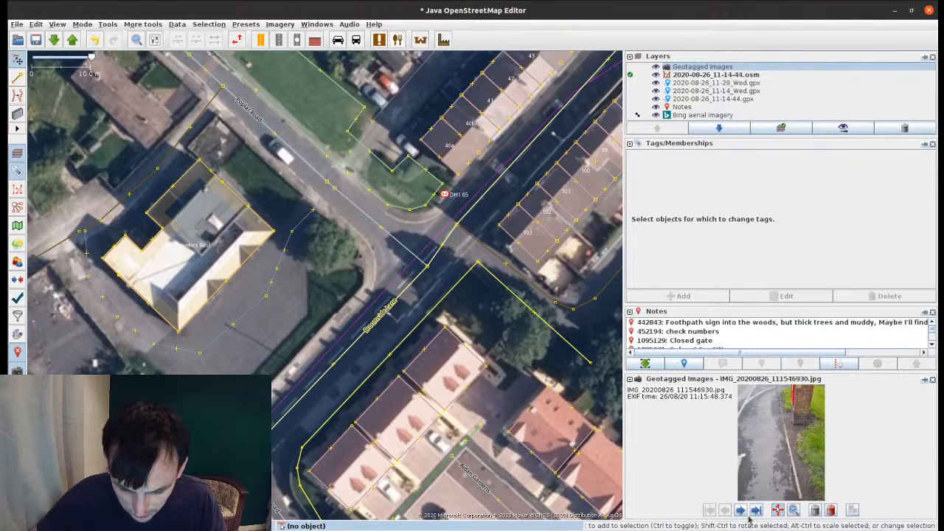
click(741, 510)
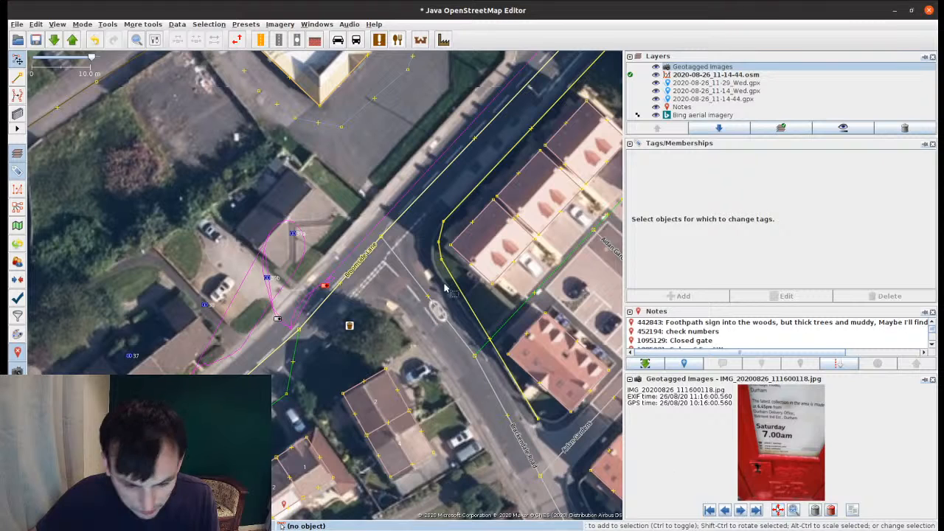
drag(425, 253, 402, 283)
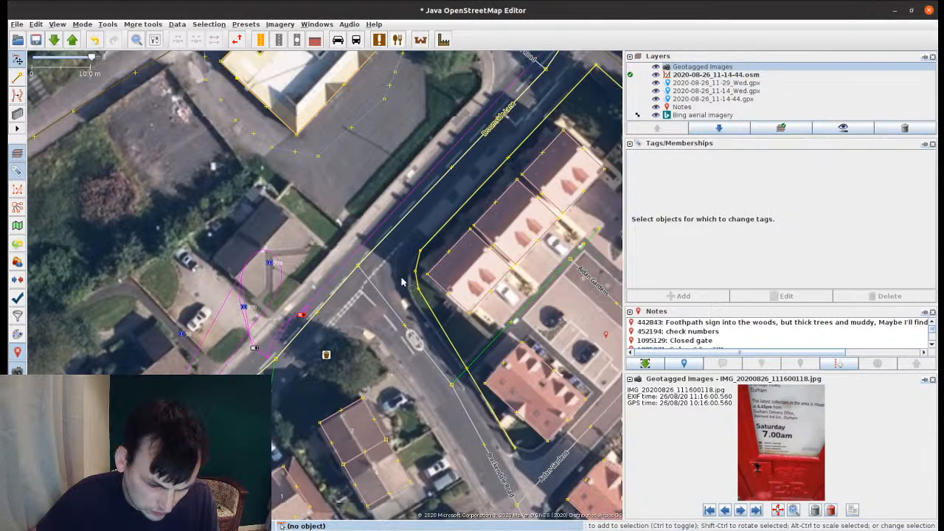
Step: Try to correlate the geotagged images with the 2020-08-26_11-14-44.gpx track using a different timezone
right_click(721, 70)
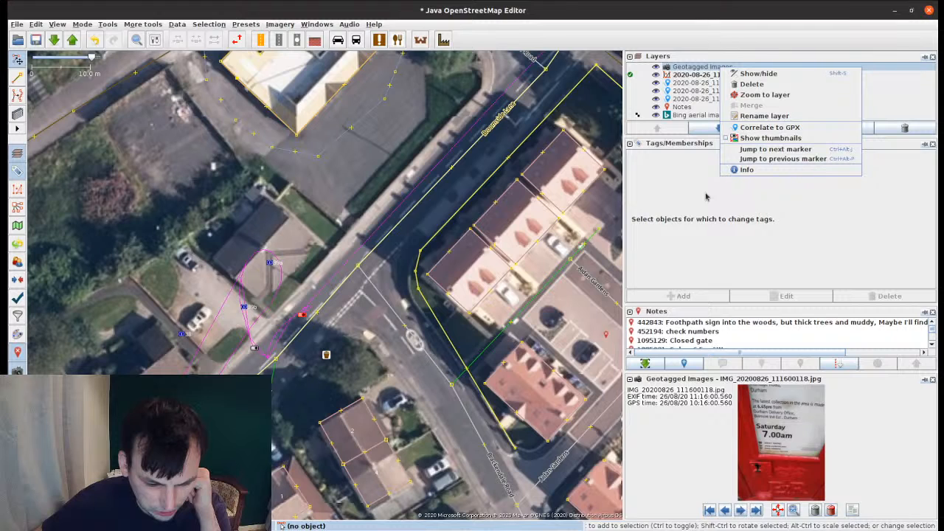
click(769, 127)
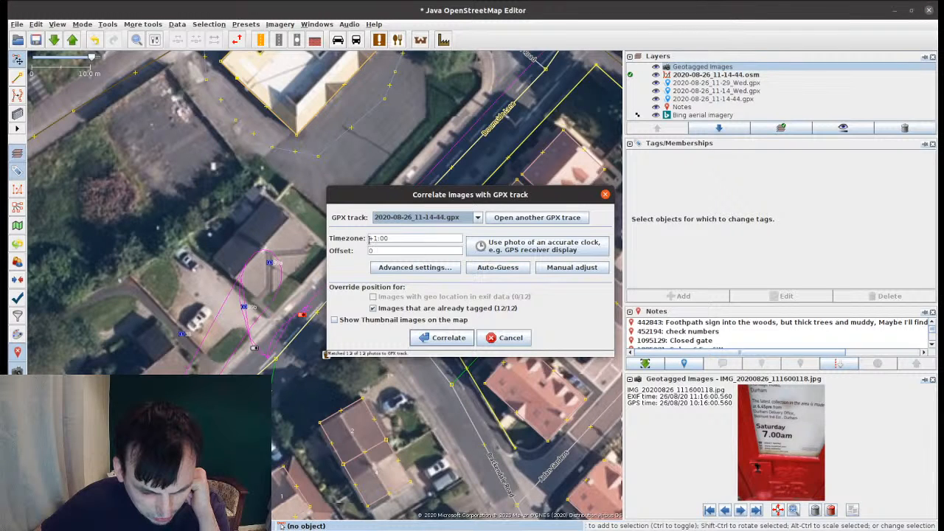
click(378, 238)
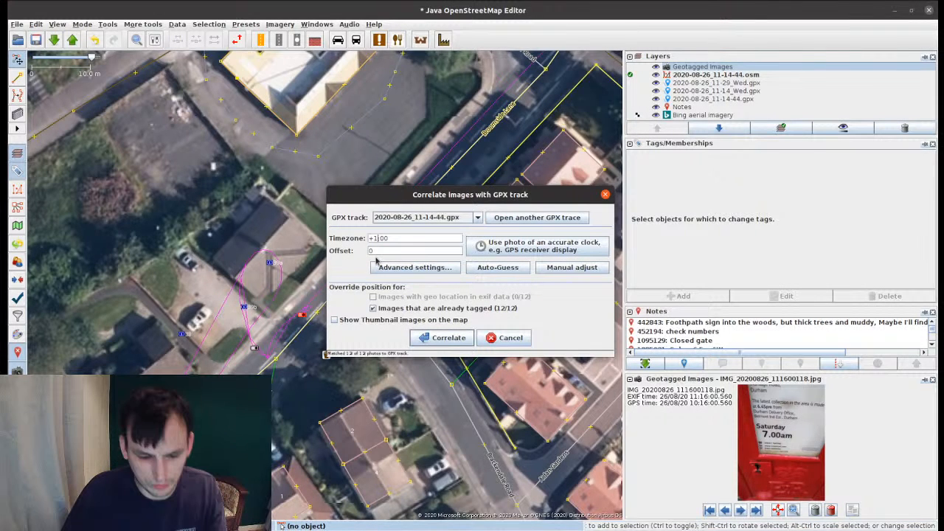
click(443, 338)
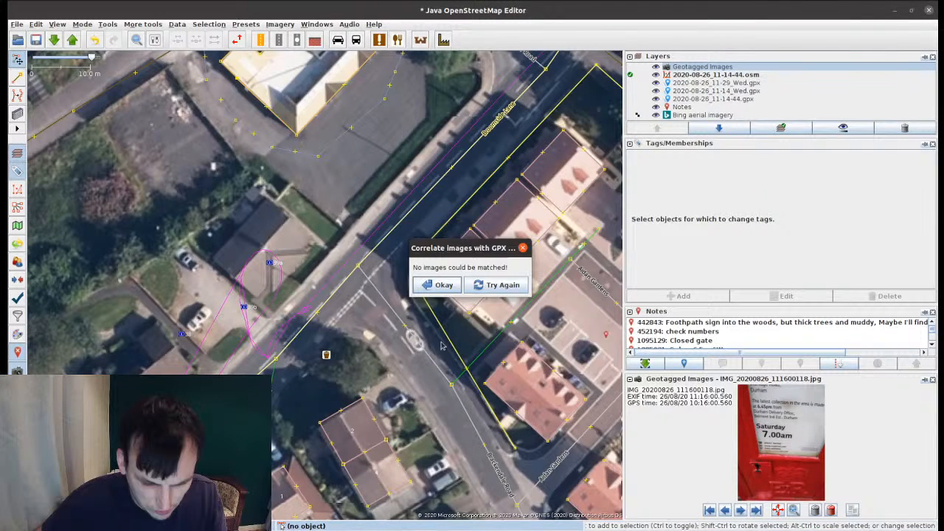
click(497, 285)
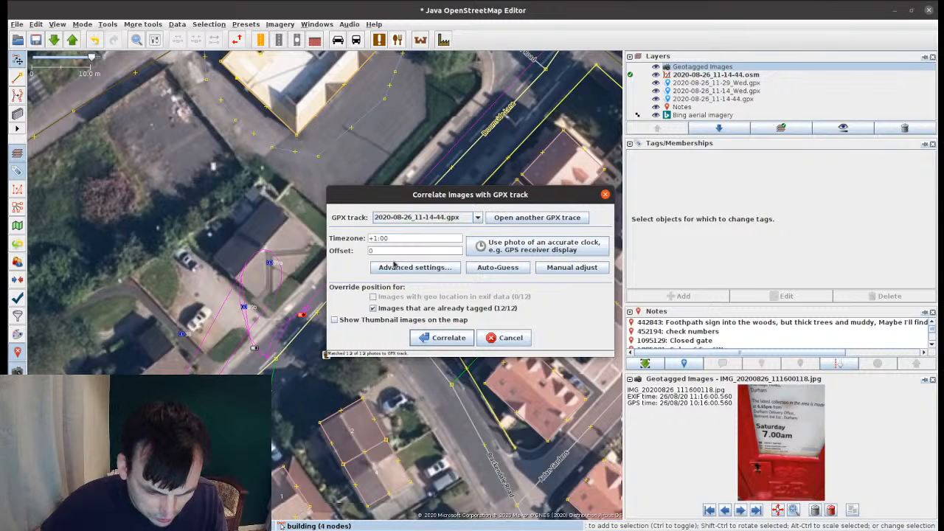
Step: Try correlating the images with timezone +1:20, and correlate them again with timezone +1:00
key(BackSpace)
text(2)
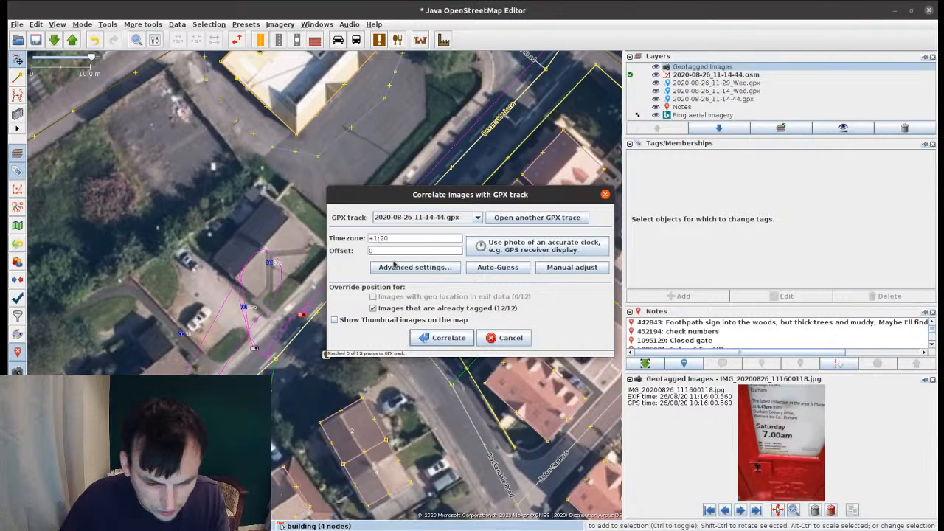
key(Return)
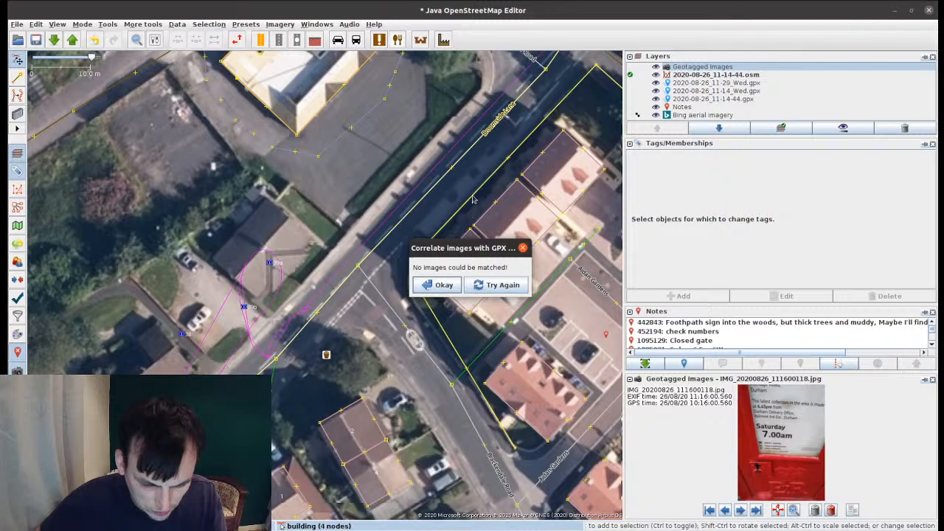
click(480, 289)
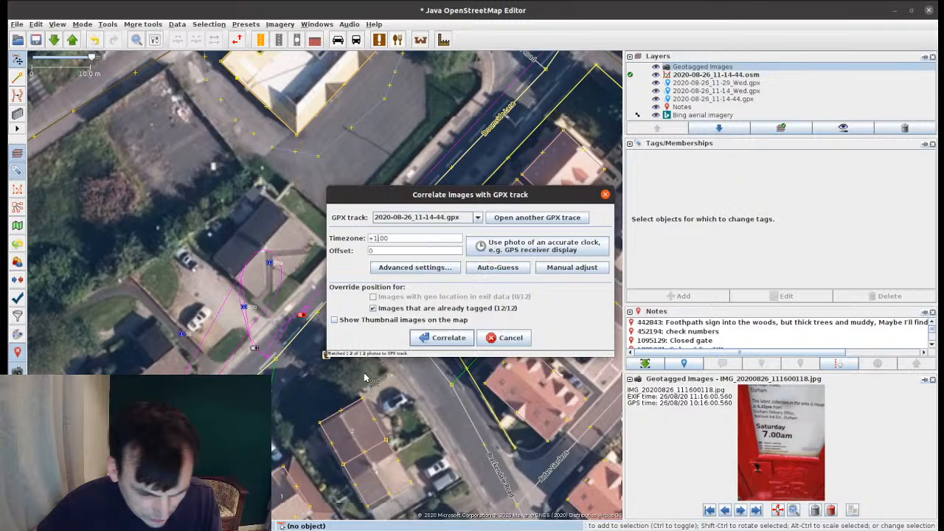
click(442, 338)
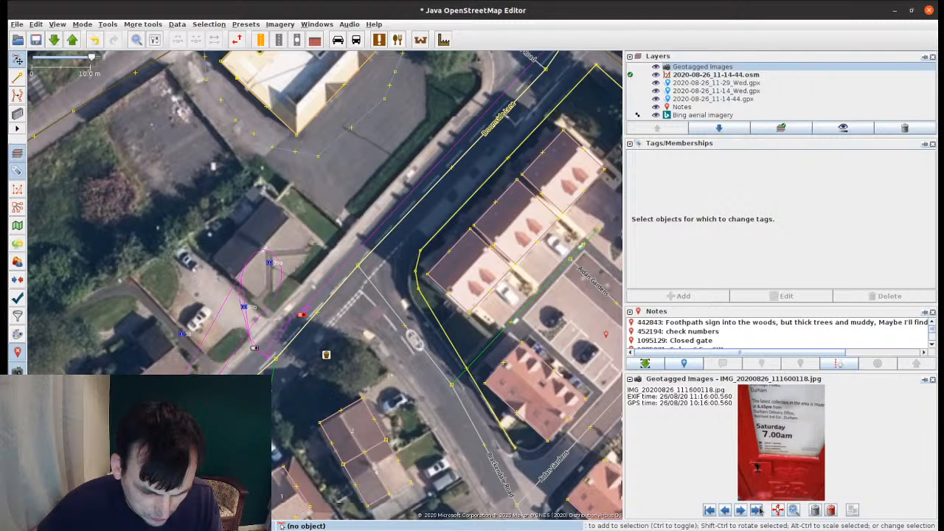
Step: Check the neighbouring geotagged photos and examine the post box plate for its postbox number
click(757, 510)
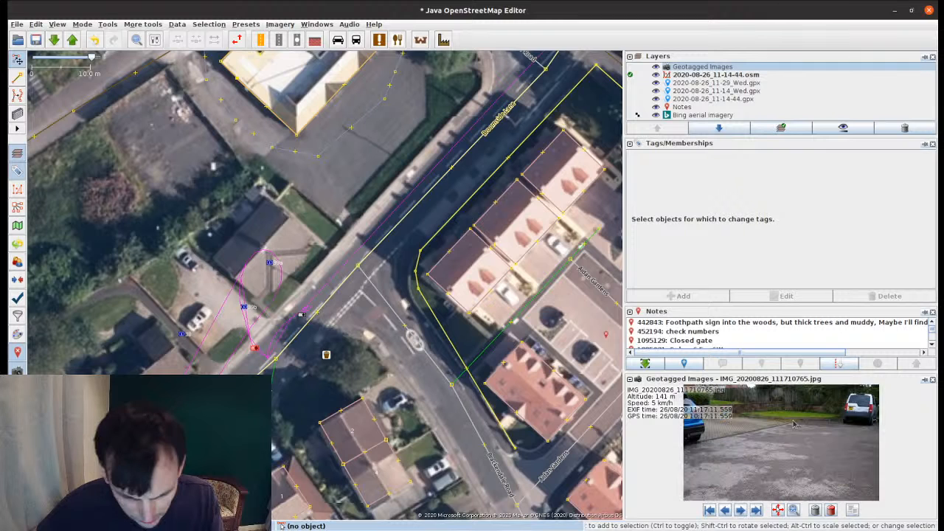
scroll(343, 360, down, 2)
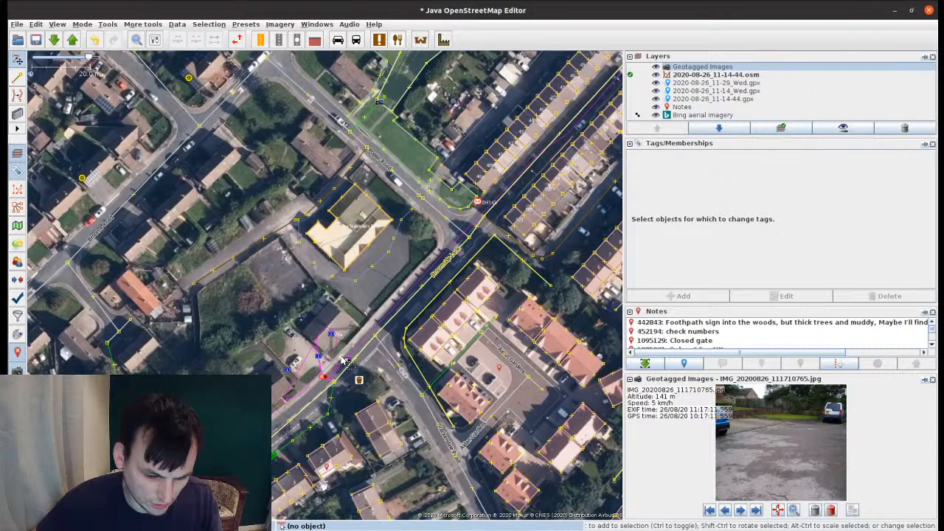
click(726, 510)
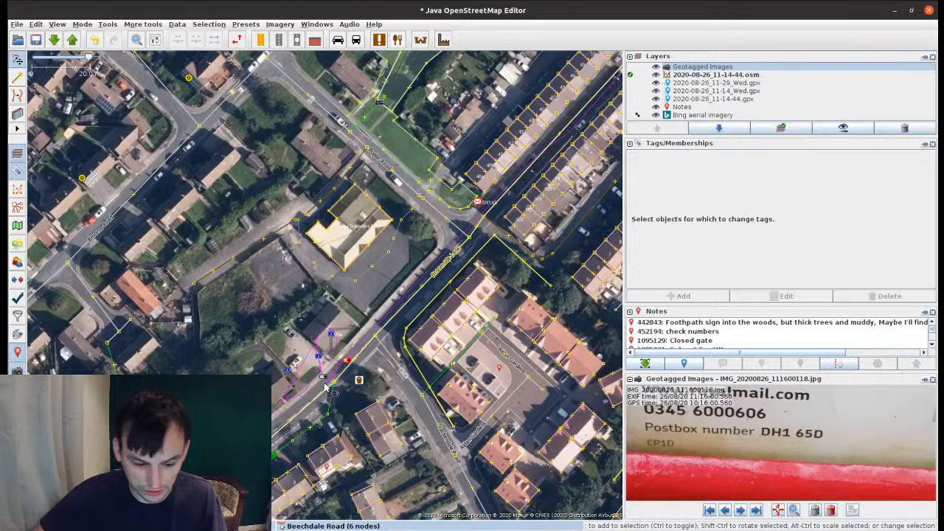
Step: Set the ref tag of the post box near Poplar Road's junction to DH1 65D
click(478, 203)
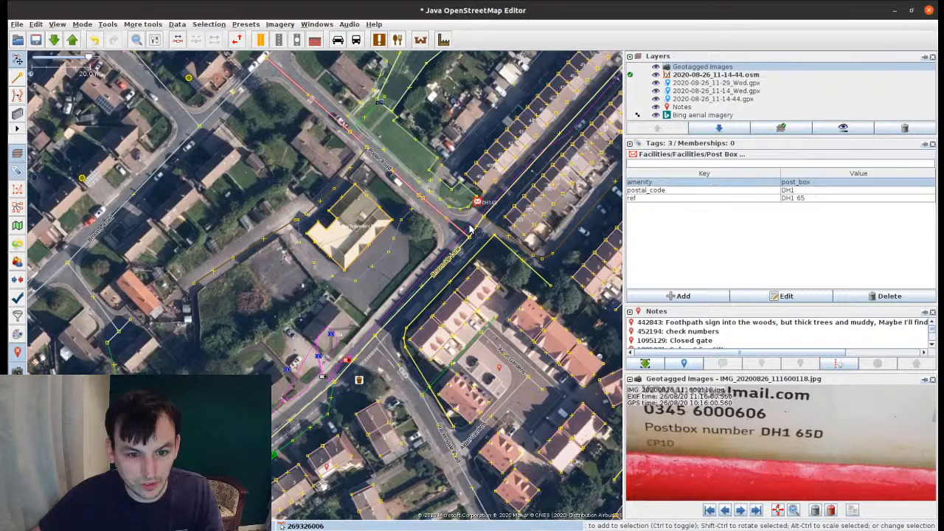
drag(777, 425, 828, 443)
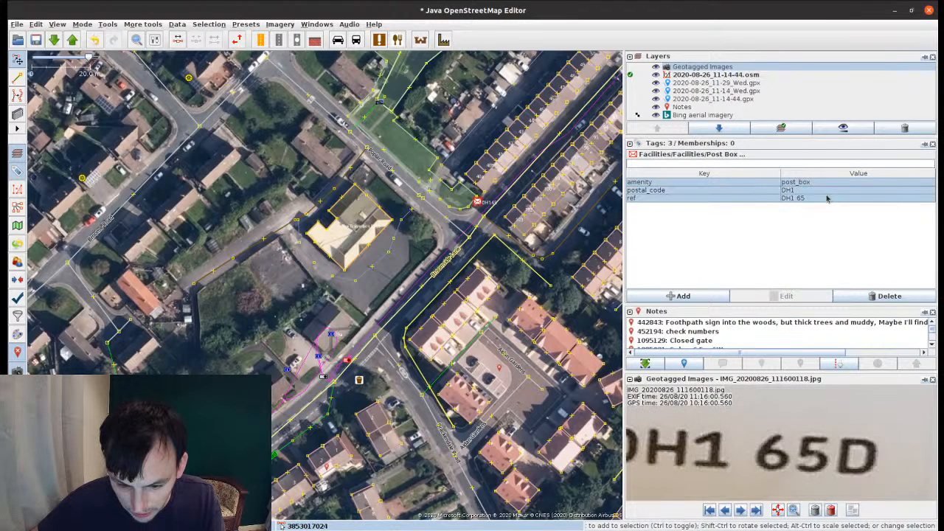
double_click(828, 198)
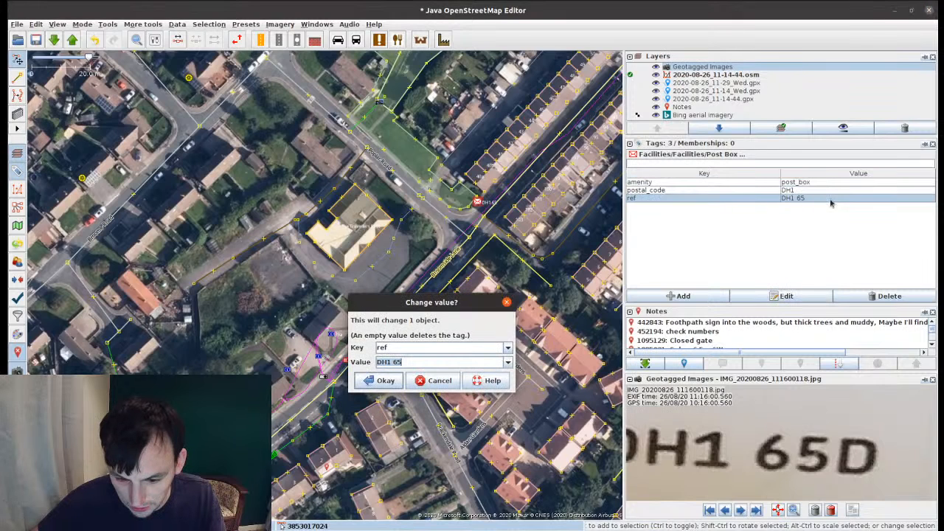
key(End)
text(D)
key(Return)
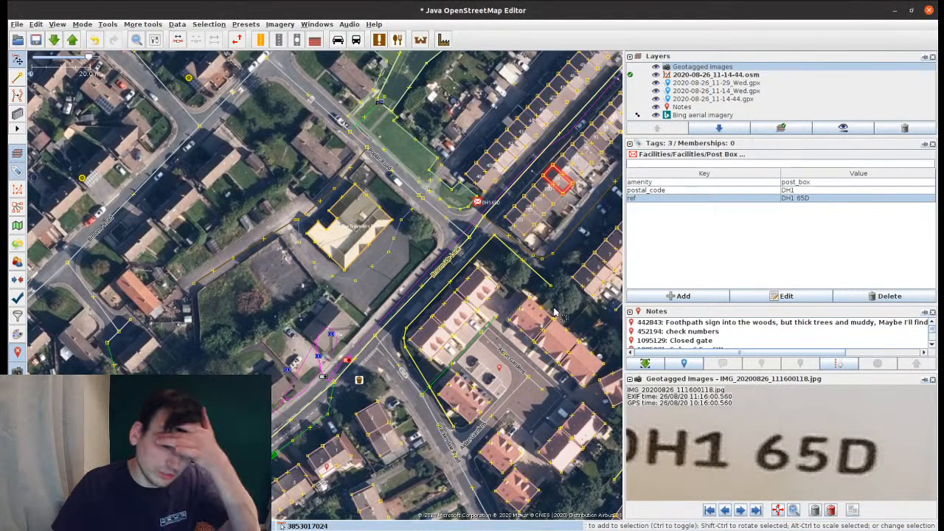
click(404, 295)
Step: Draw a way from Poplar Road near Broomside Lane west to the car park service way, and tag it highway=path
scroll(404, 295, up, 2)
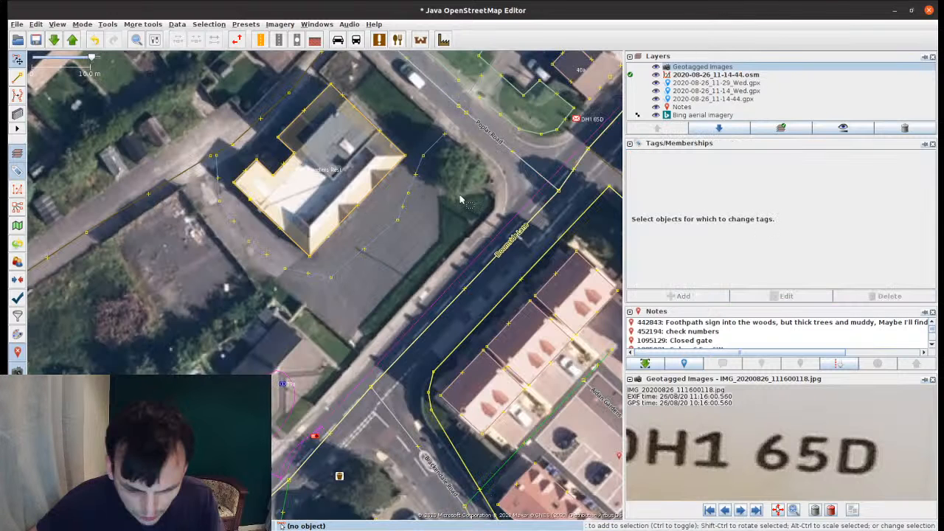
drag(460, 199, 462, 216)
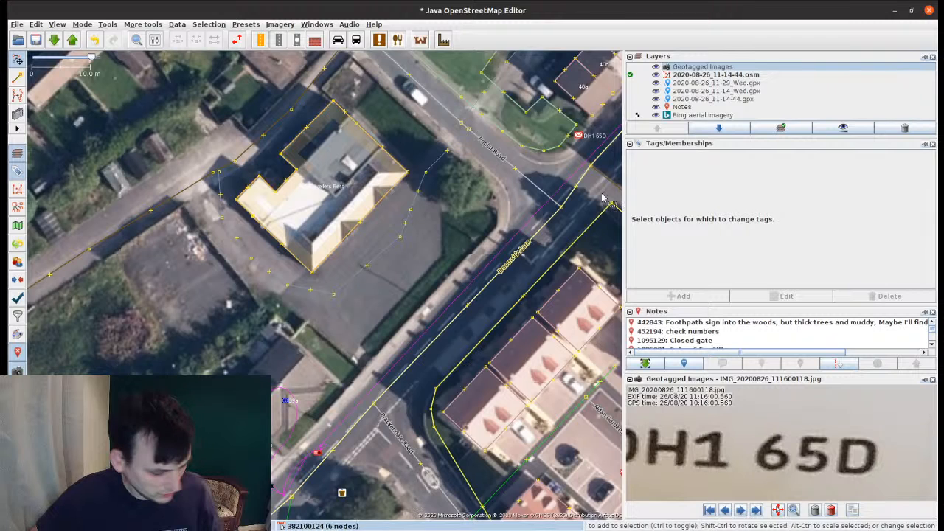
key(a)
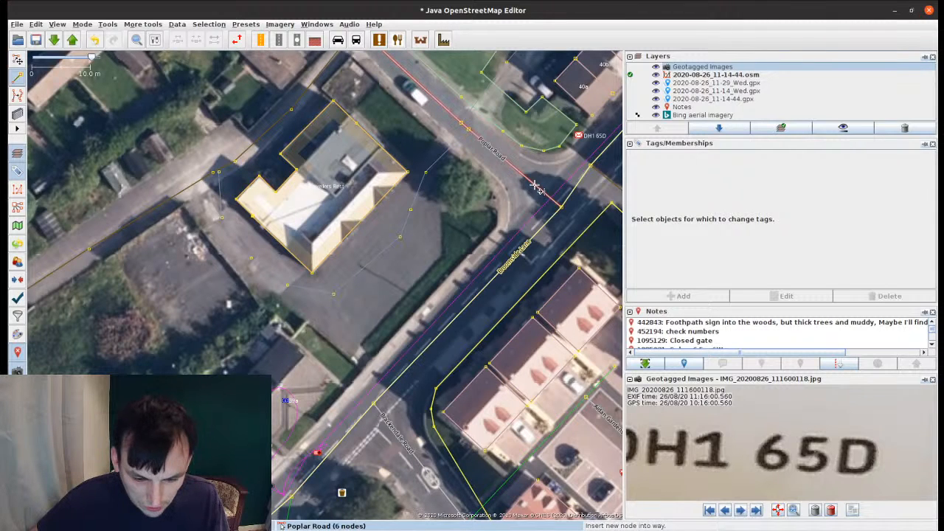
click(534, 185)
click(499, 206)
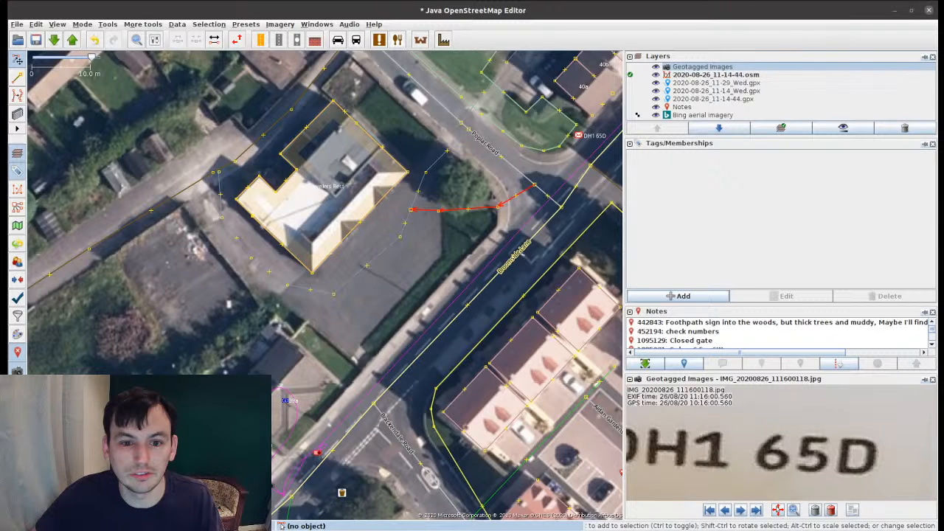
key(alt+a)
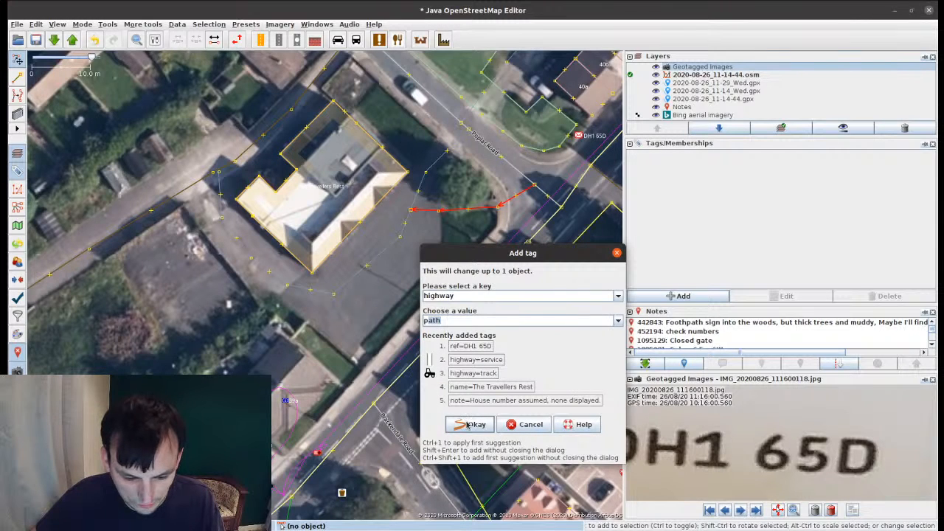
click(472, 425)
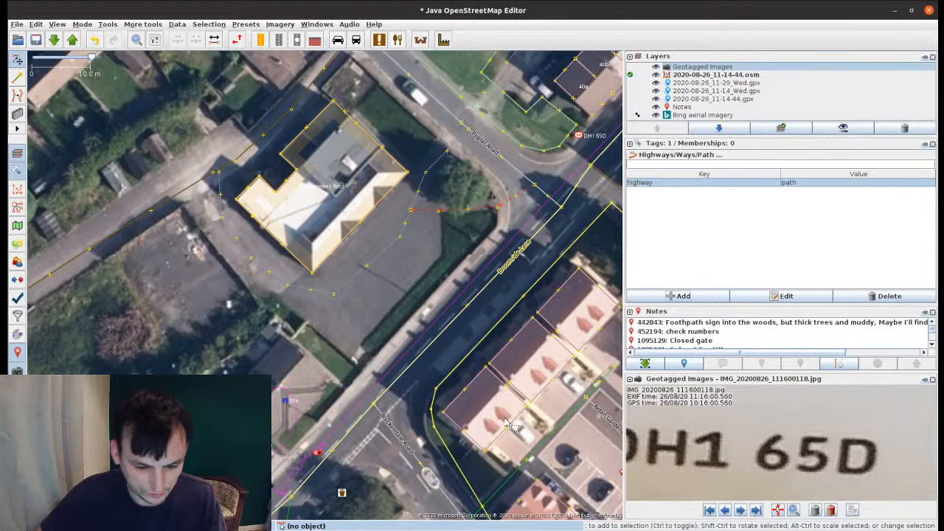
Step: Add a node on the pub outline's car park wall and tag it entrance=main
click(351, 258)
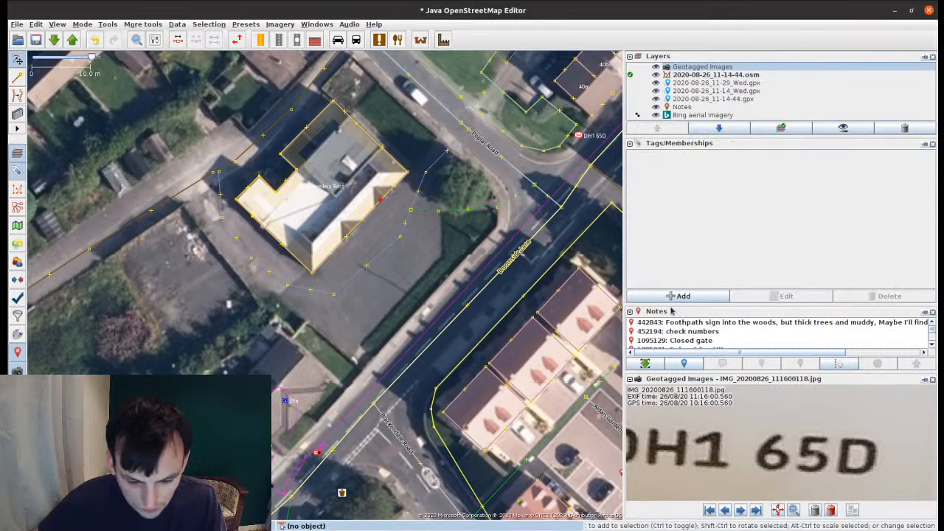
click(673, 297)
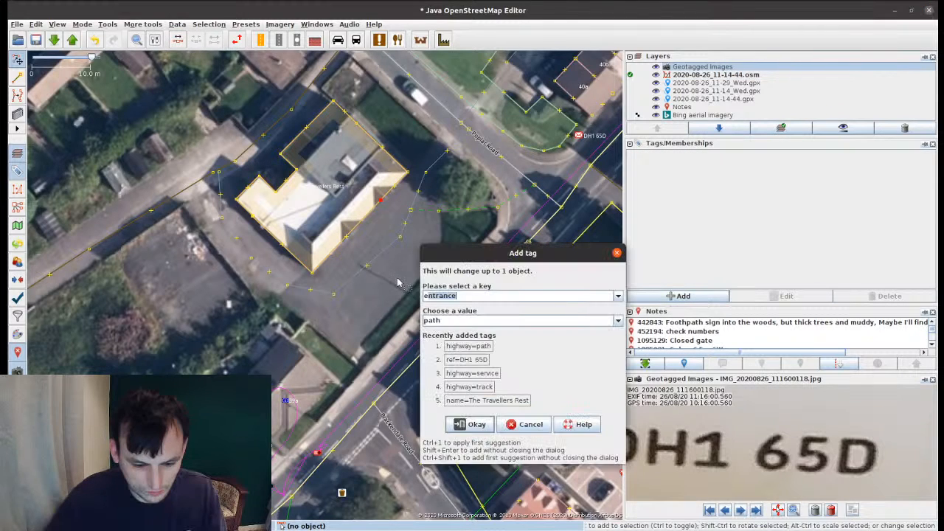
key(Tab)
text(main)
key(Return)
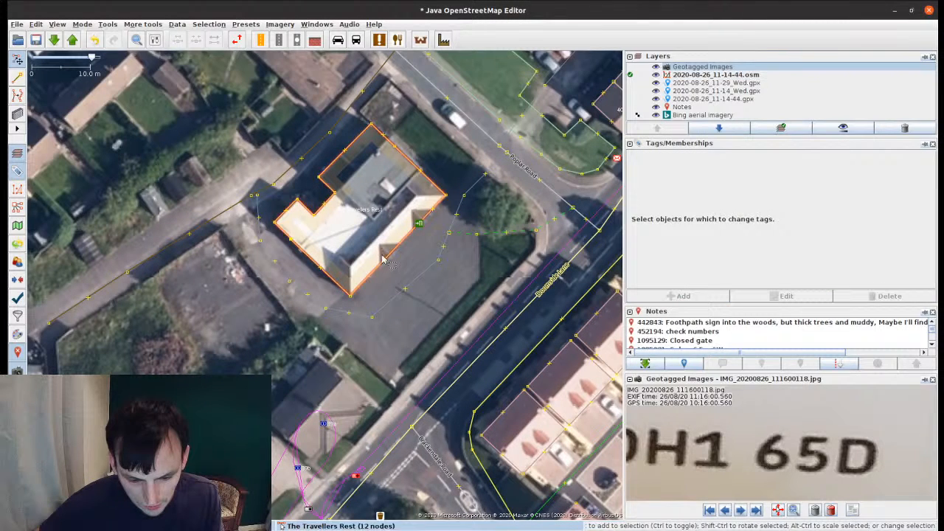
Step: Add another node on the pub outline's car park wall, southwest of the main entrance, and tag it entrance=yes
key(a)
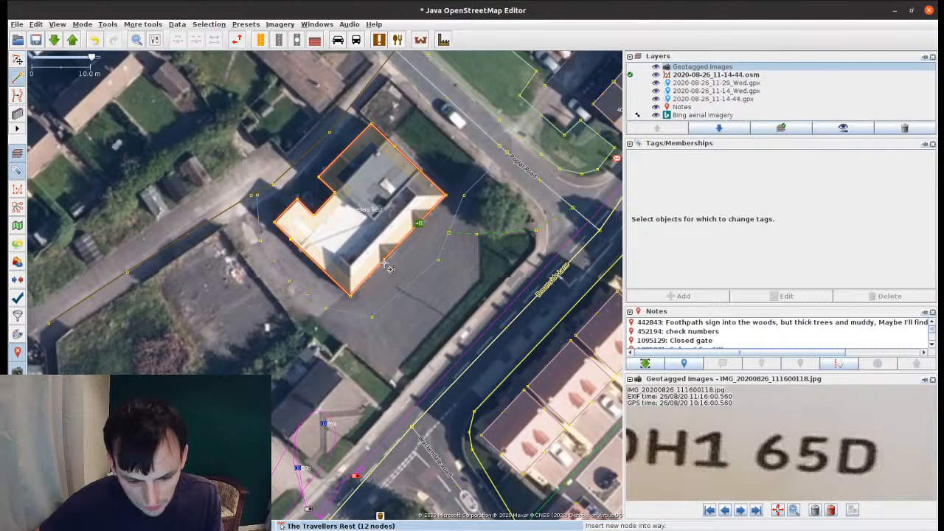
click(384, 262)
key(Escape)
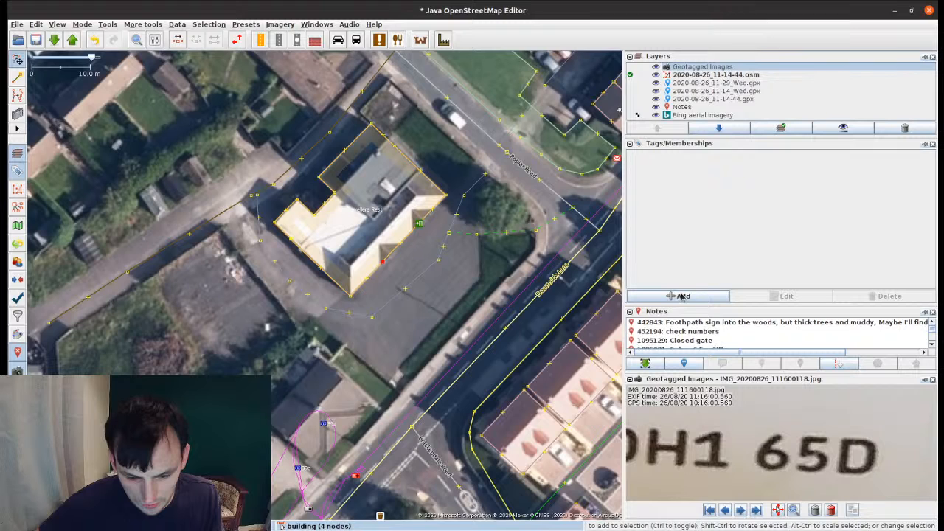
click(682, 297)
text(e)
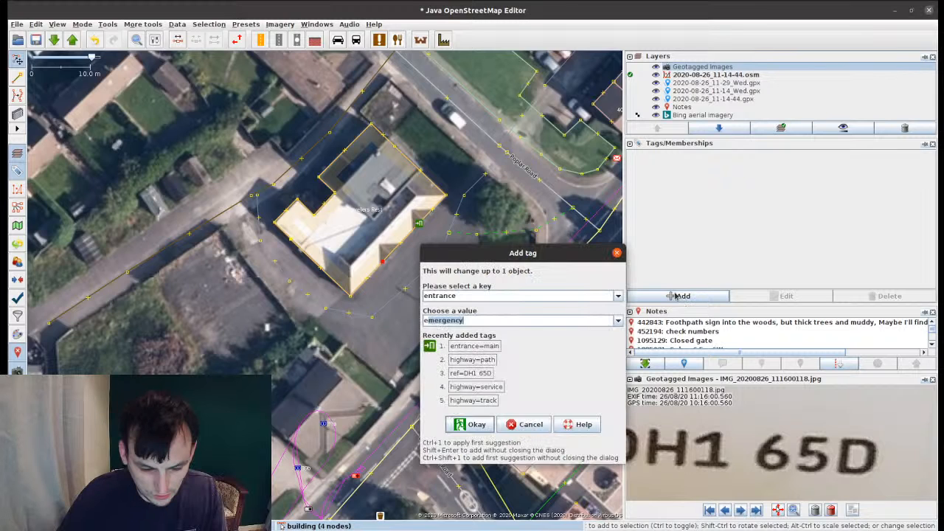
key(BackSpace)
key(BackSpace)
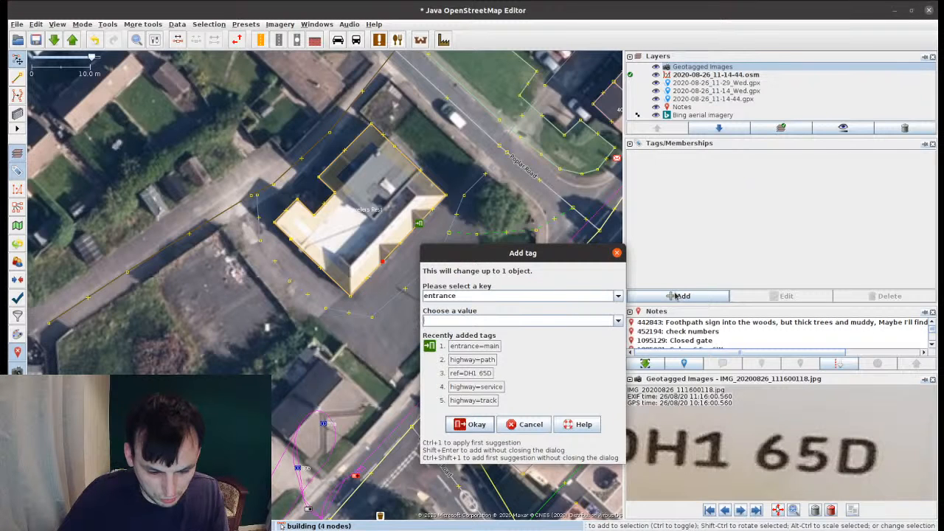
text(yes)
key(Return)
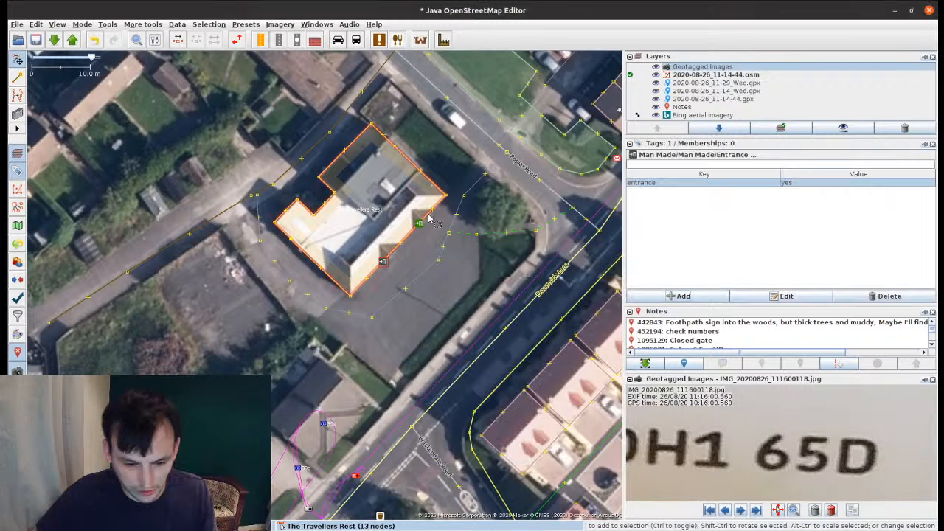
click(420, 223)
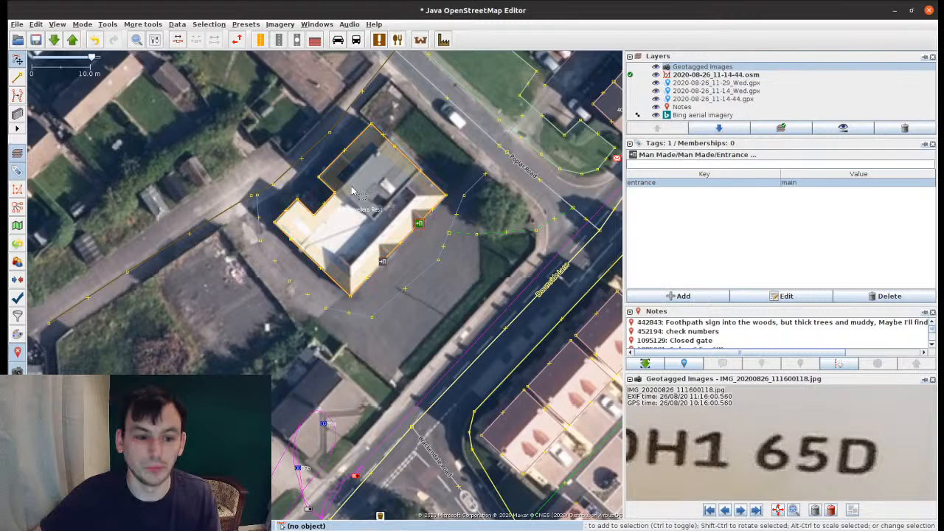
click(383, 261)
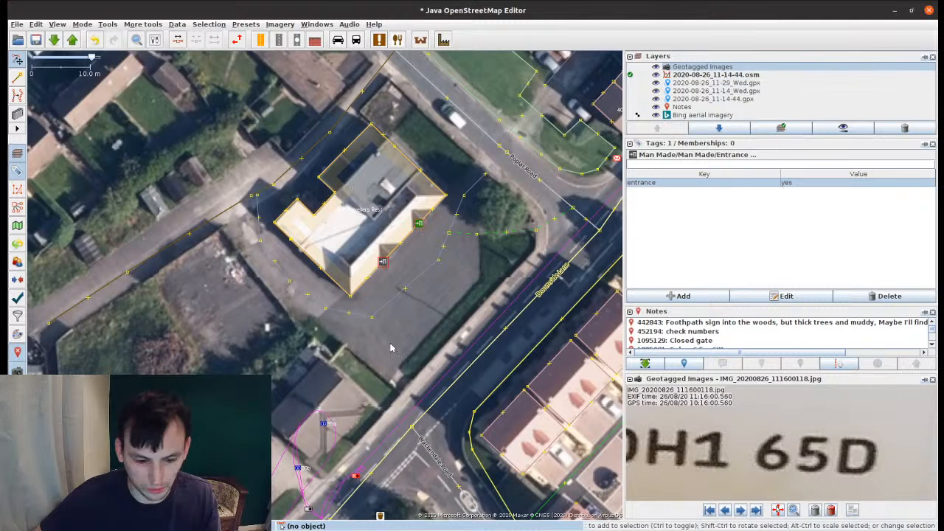
Step: Draw a driveway from Broomside Lane northwest to the parked cars near the Brackendale Road junction, and tag it highway=service
click(391, 348)
drag(391, 348, 494, 210)
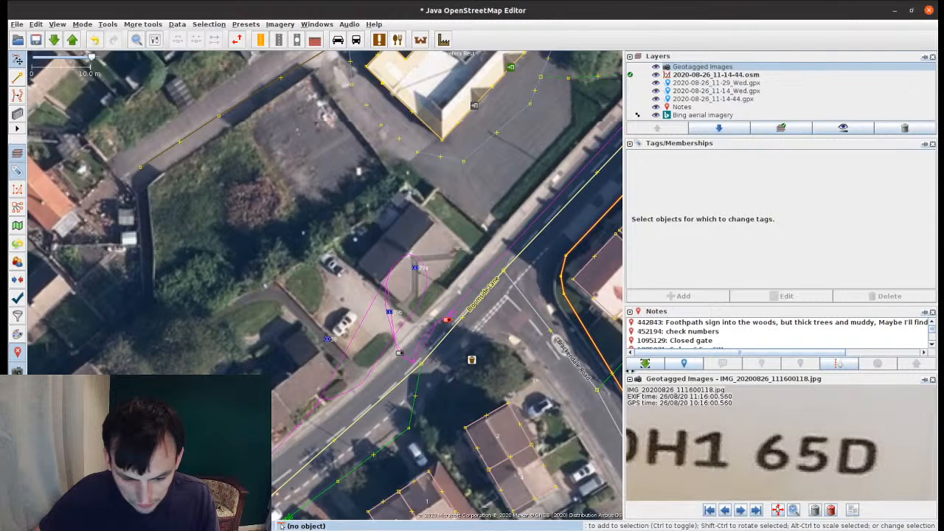
key(Page_Down)
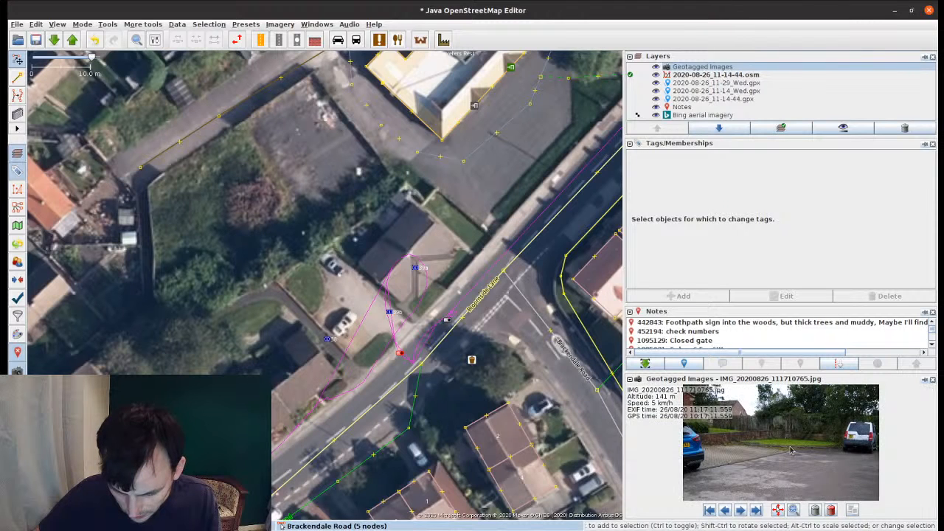
click(421, 362)
key(a)
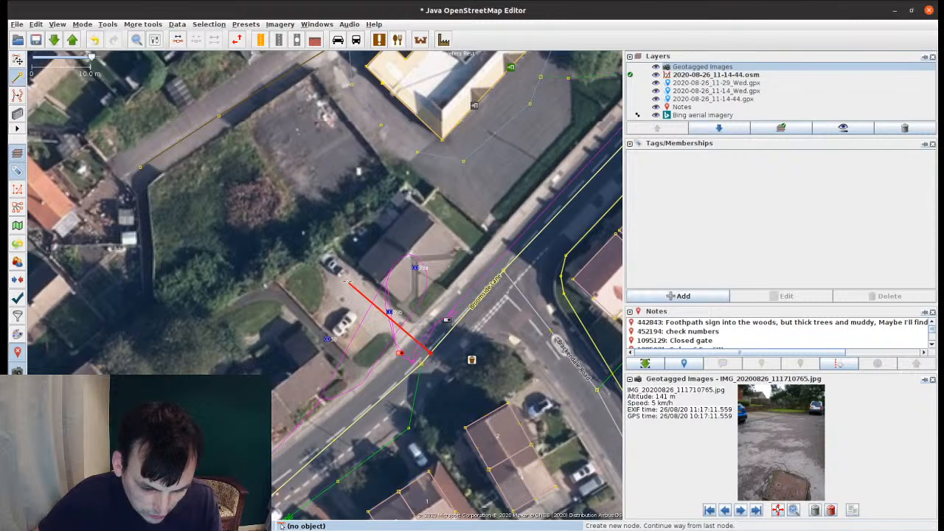
click(673, 296)
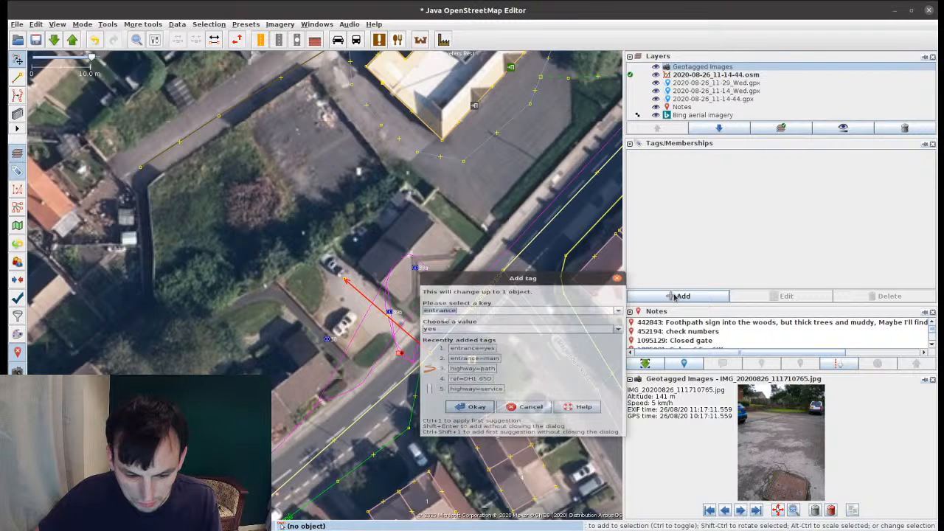
key(ctrl+5)
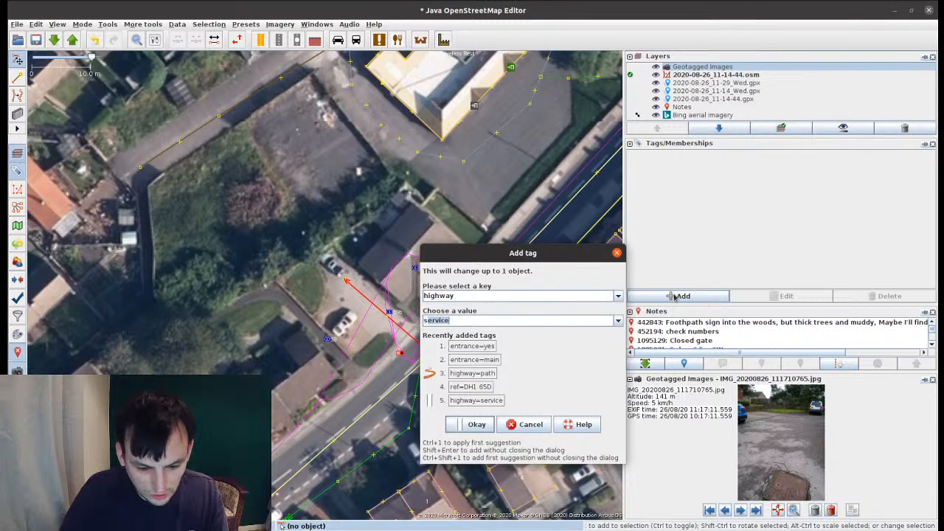
key(Return)
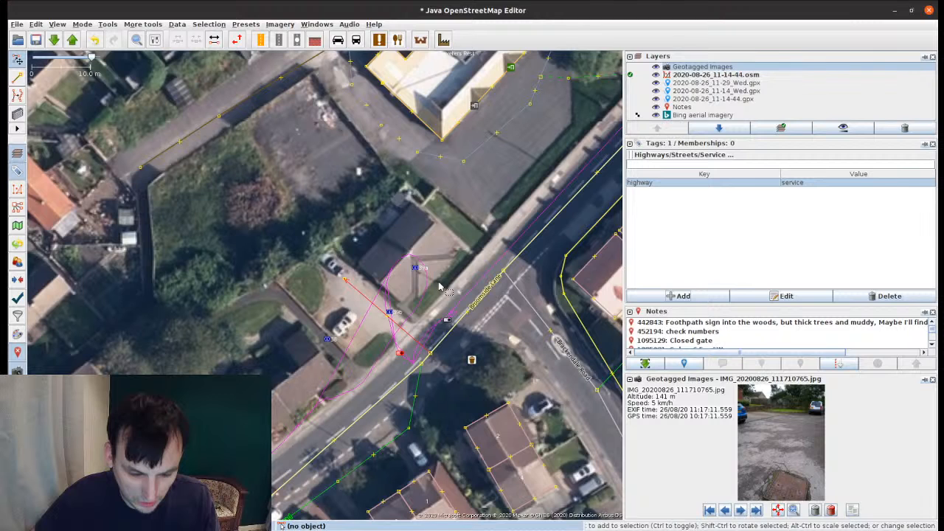
click(439, 286)
Step: Draw a way from Broomside Lane northwest along the path beside the terrace's end house, and tag it highway=footway
drag(369, 303, 395, 248)
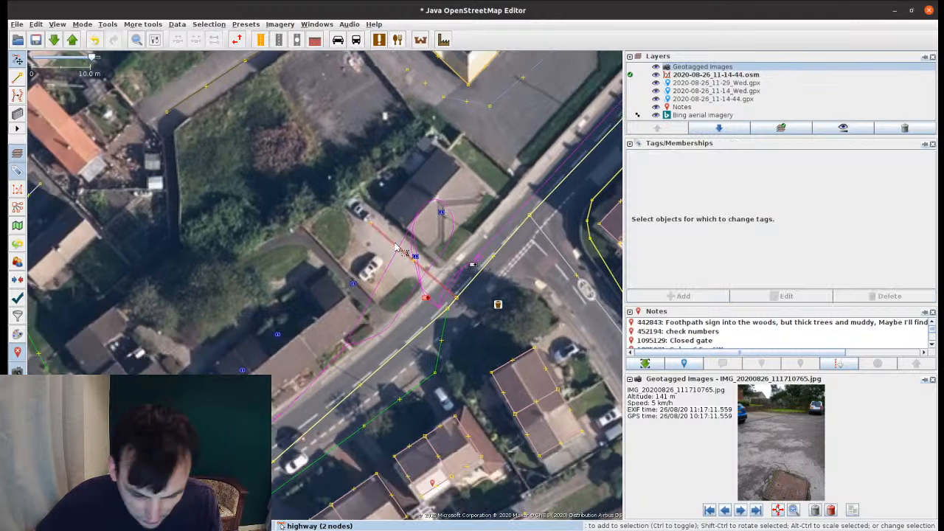
scroll(740, 444, up, 4)
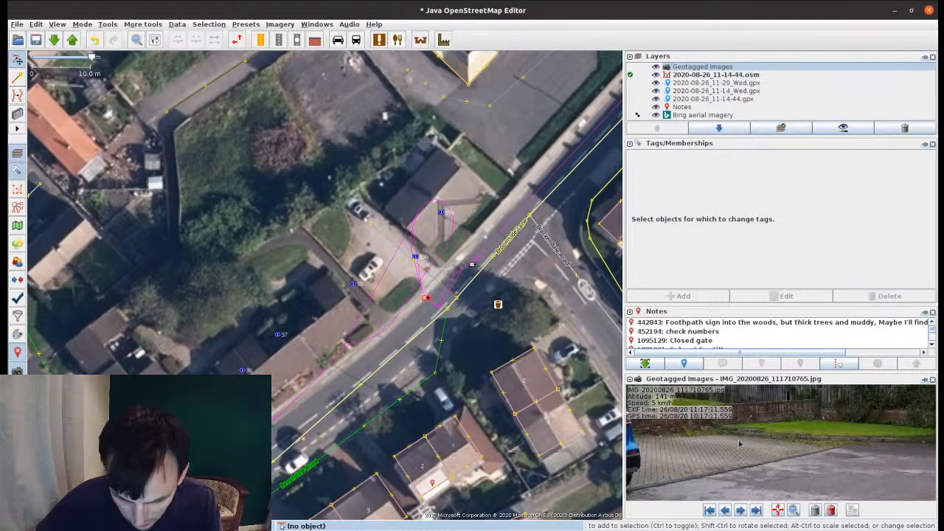
drag(740, 444, 775, 456)
mouse_move(323, 298)
mouse_down()
mouse_move(487, 302)
mouse_move(411, 250)
mouse_up()
key(a)
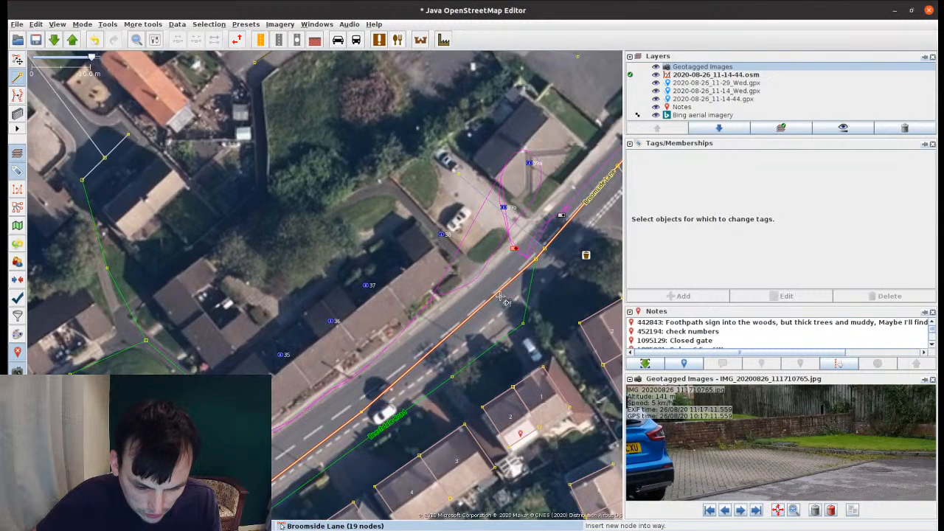
click(500, 296)
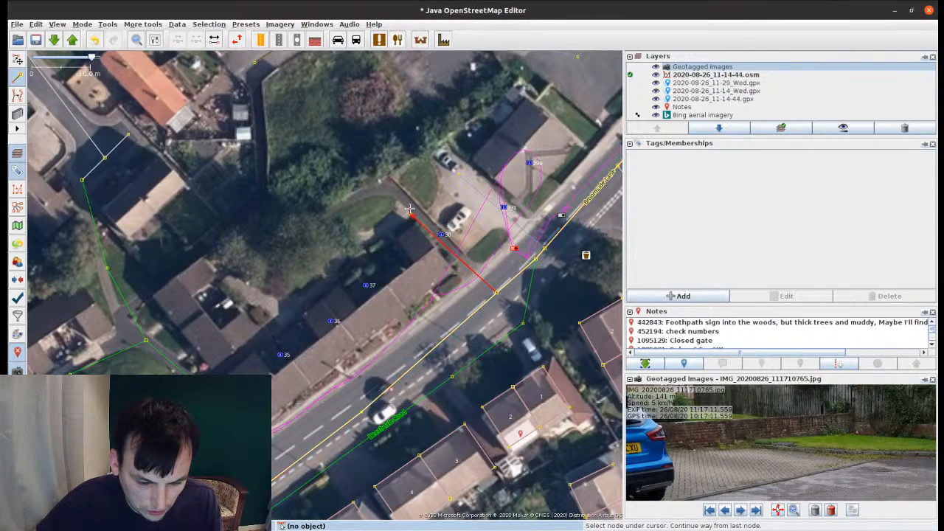
key(s)
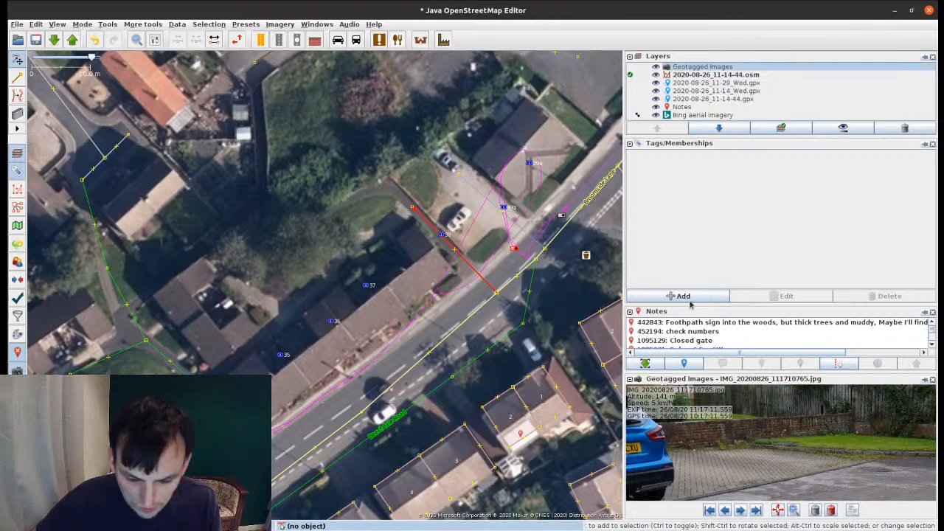
click(687, 296)
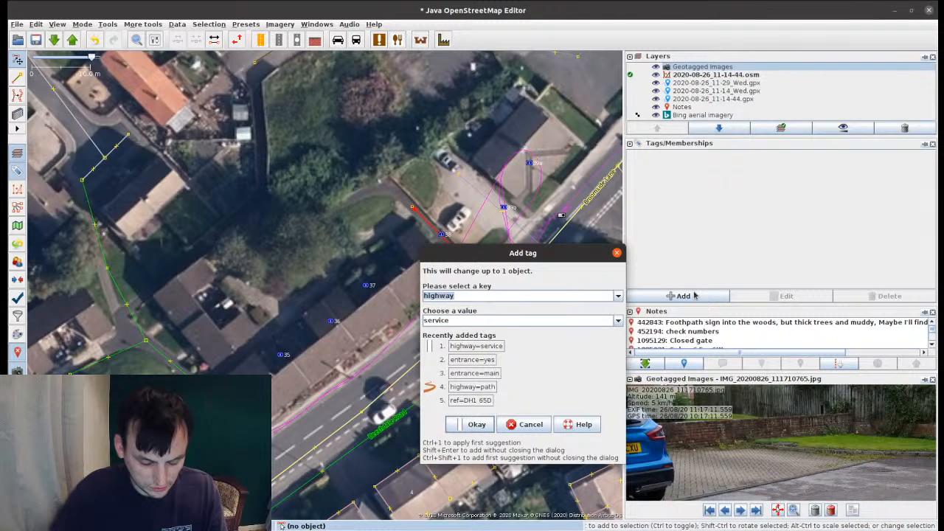
key(Tab)
text(footway)
key(Return)
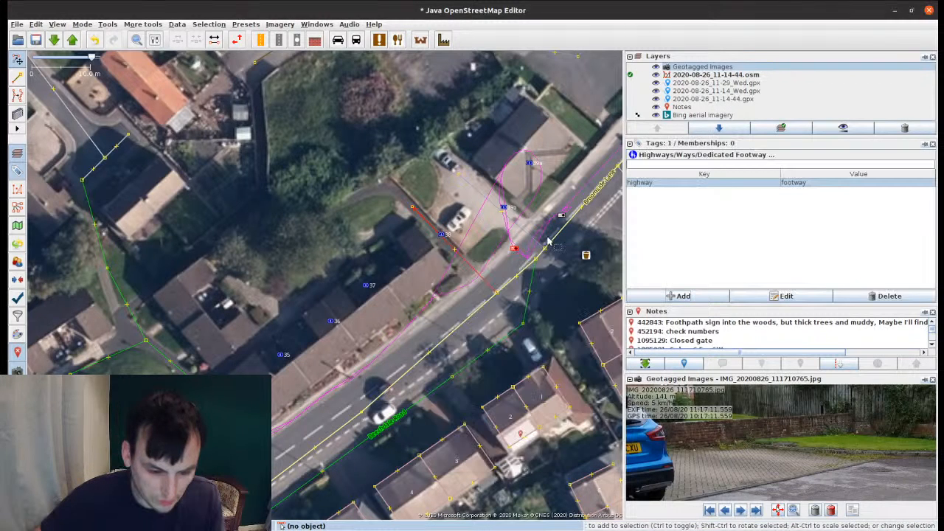
Step: Extend the footway from its northwest end around the bend and west along the visible path behind the terrace
key(a)
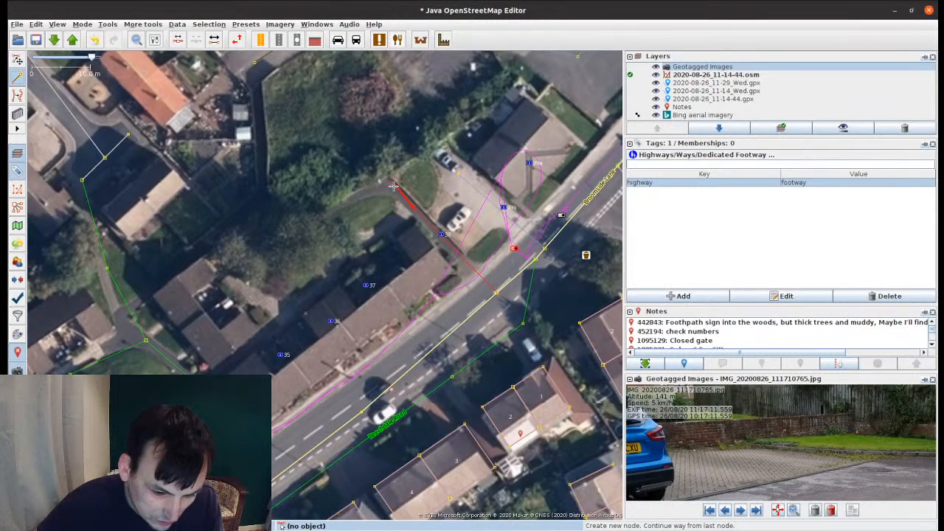
key(s)
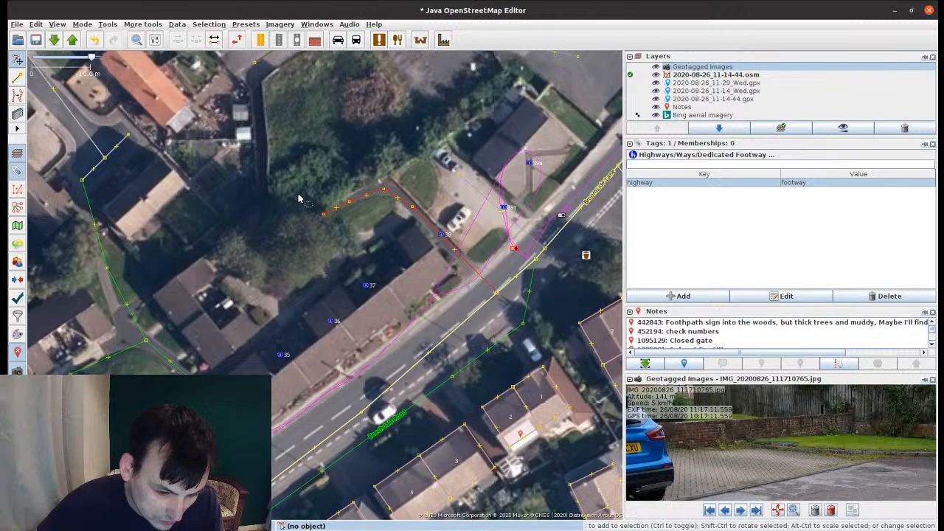
click(298, 199)
drag(231, 274, 337, 288)
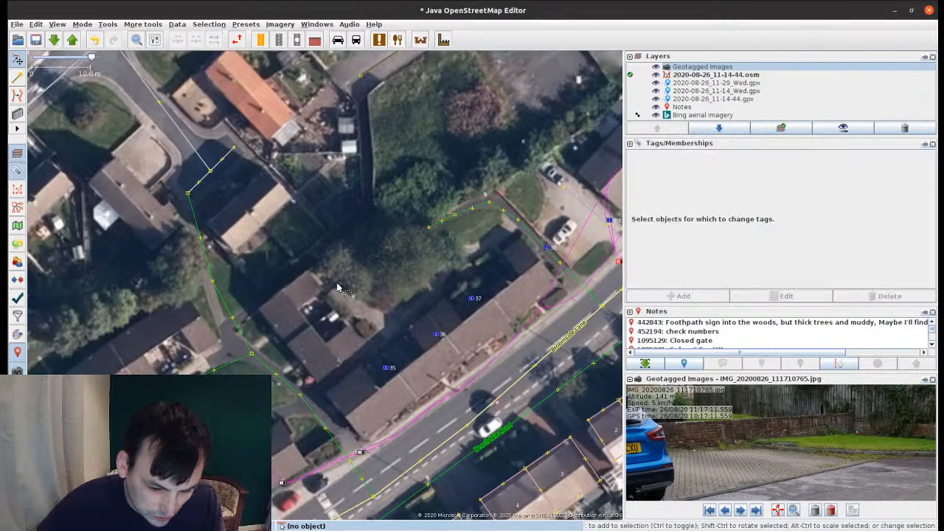
Step: Draw a rectangular building over the house opposite Brackendale Road, and move address nodes 39a and 39b onto it
drag(569, 293, 368, 310)
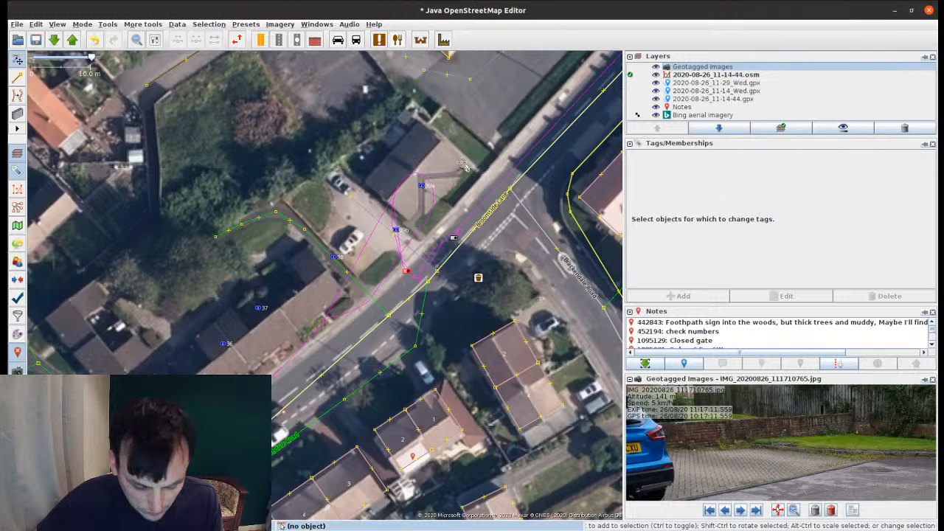
key(b)
drag(464, 163, 411, 221)
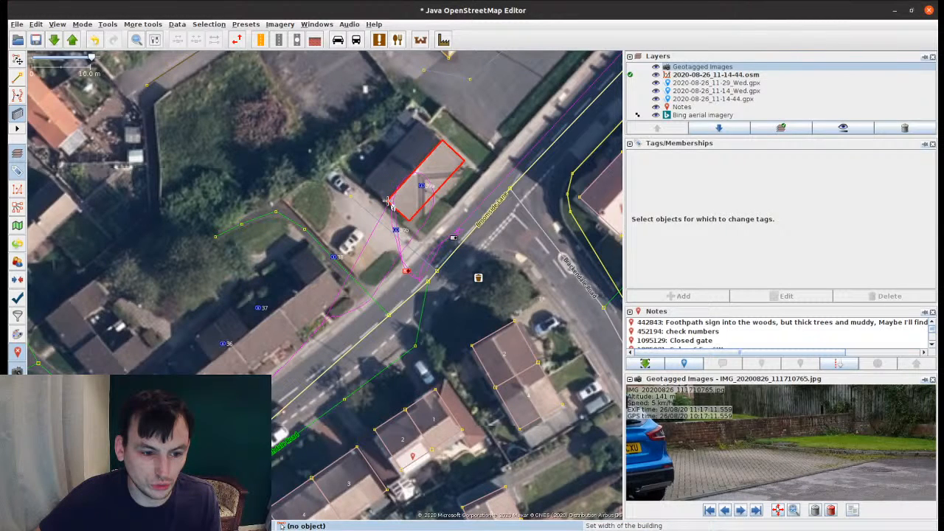
click(389, 200)
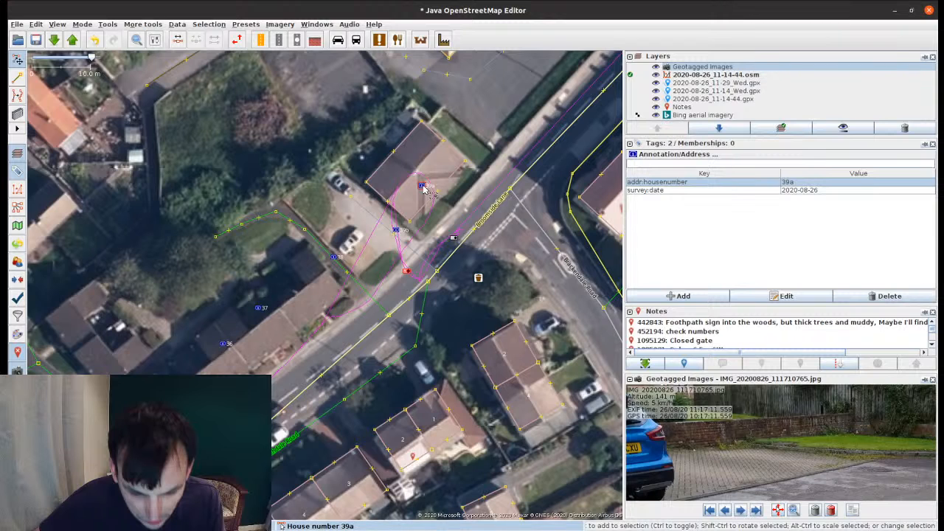
drag(423, 186, 445, 171)
drag(396, 230, 414, 204)
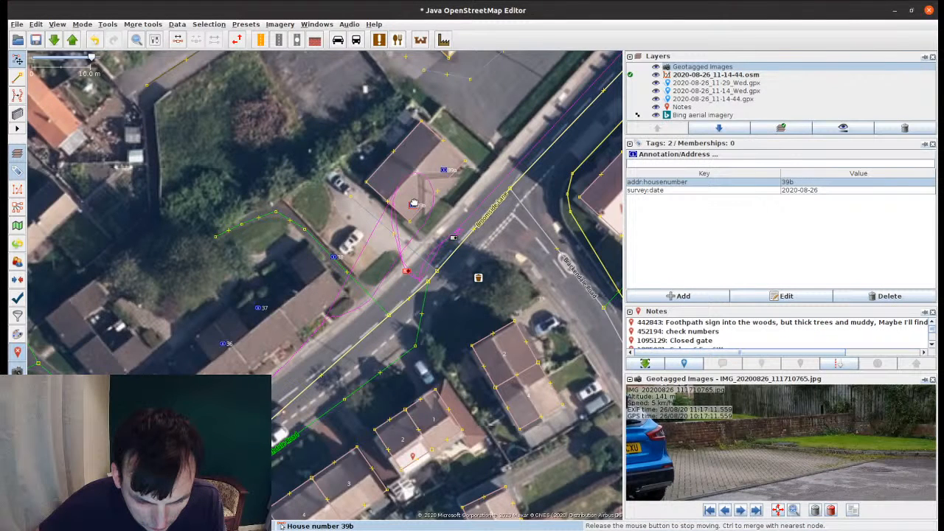
drag(231, 365, 357, 283)
click(358, 283)
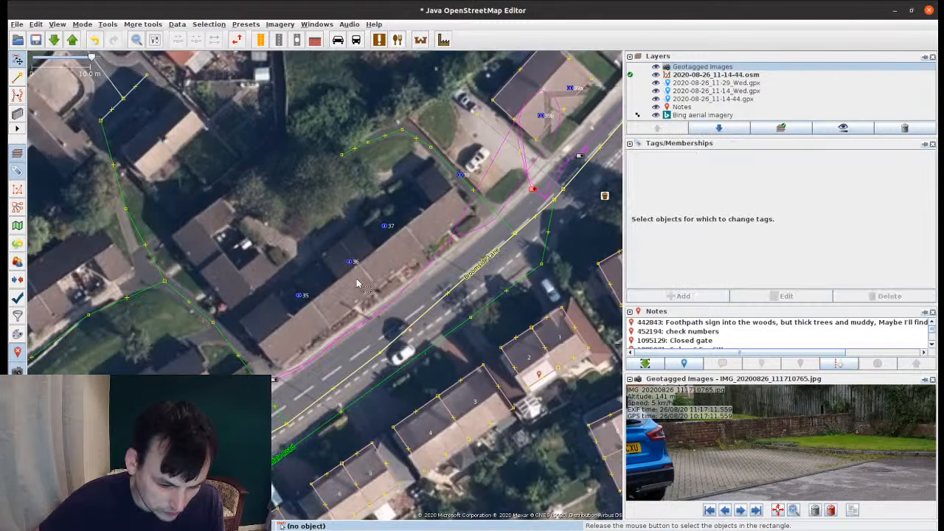
key(b)
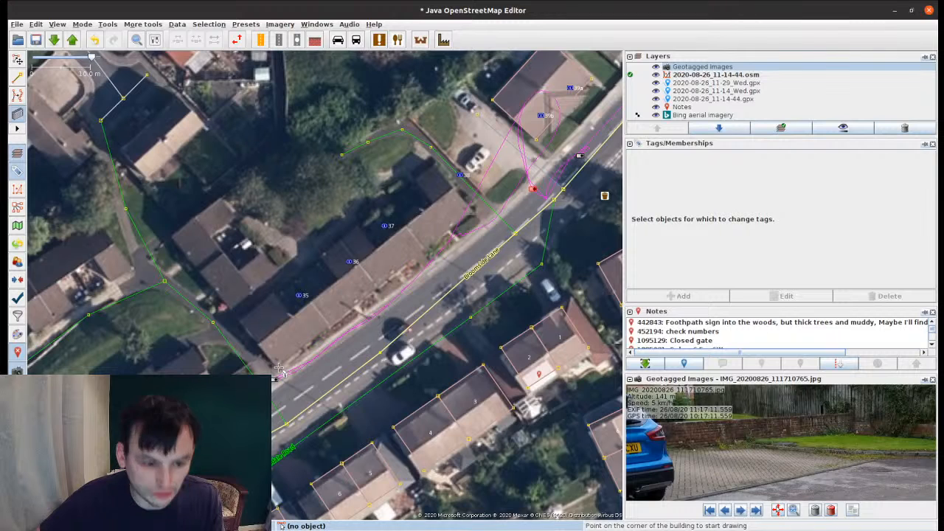
key(s)
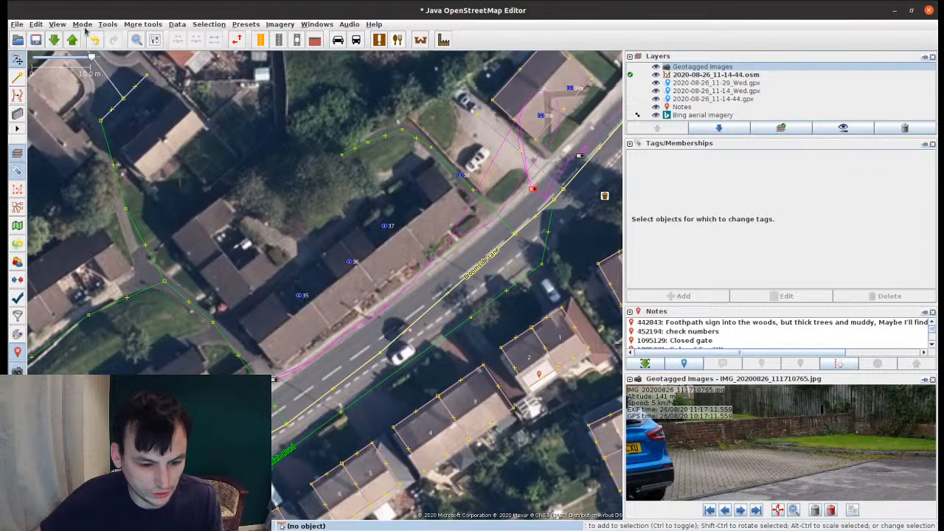
Step: Open the preferences and review which plugins are installed
click(35, 24)
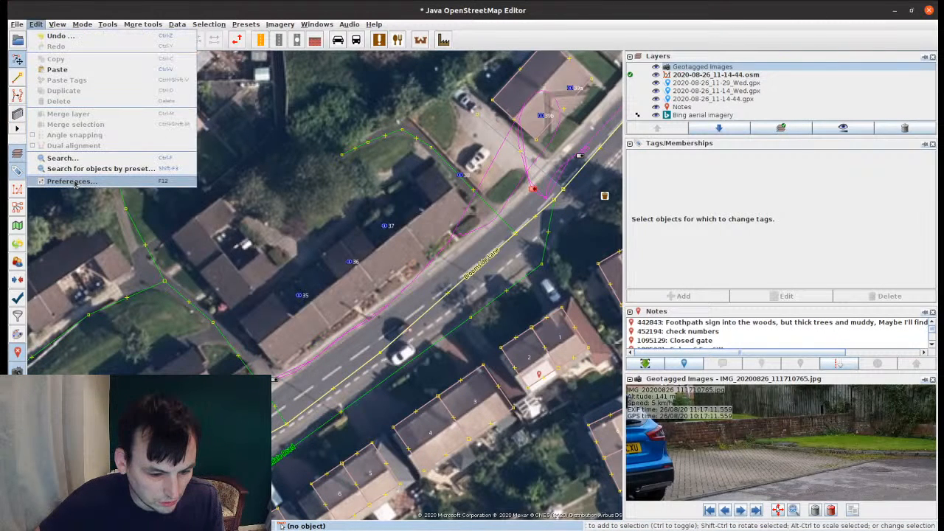
click(74, 182)
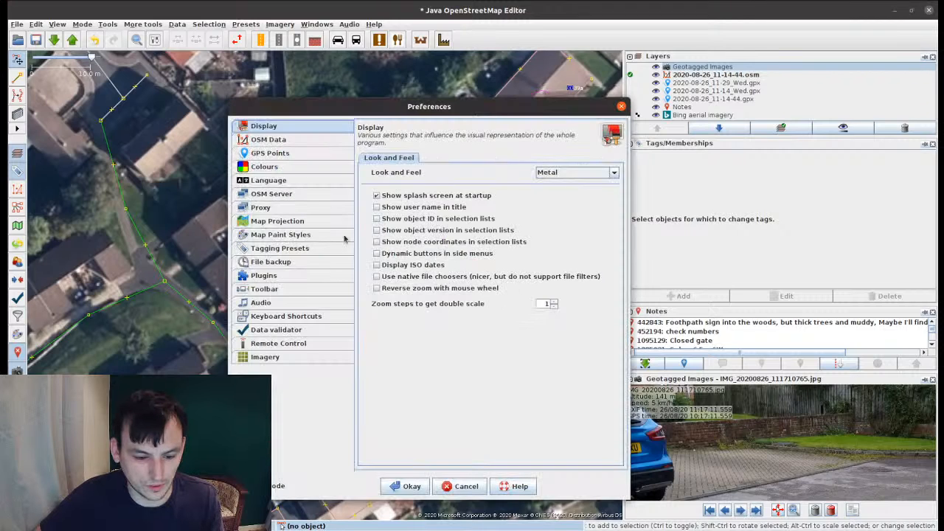
click(303, 276)
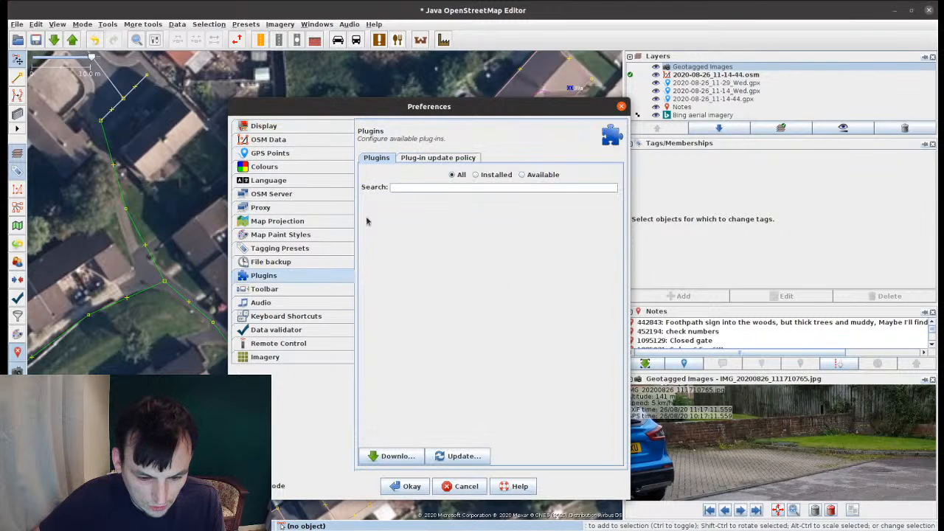
click(500, 175)
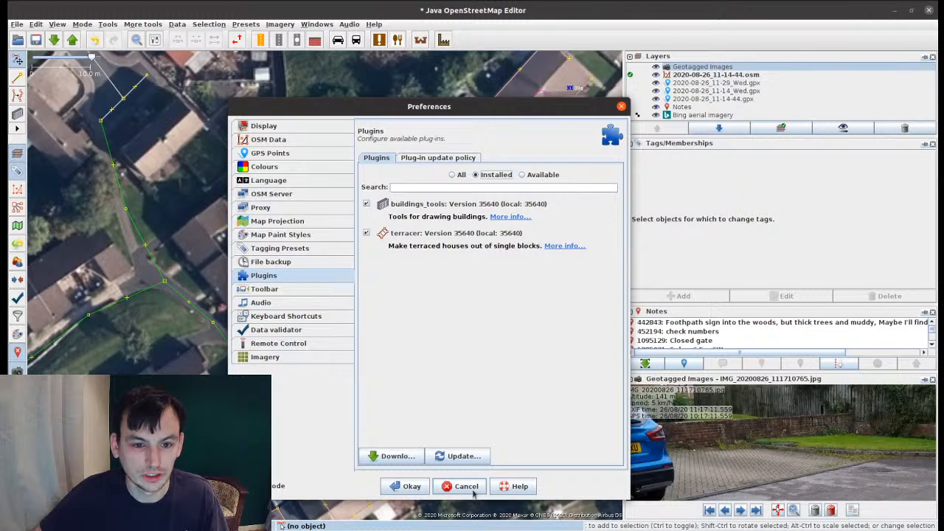
Step: Look up the keyboard shortcuts for the building tools by searching for "bui", and leave the preferences without changes
click(286, 316)
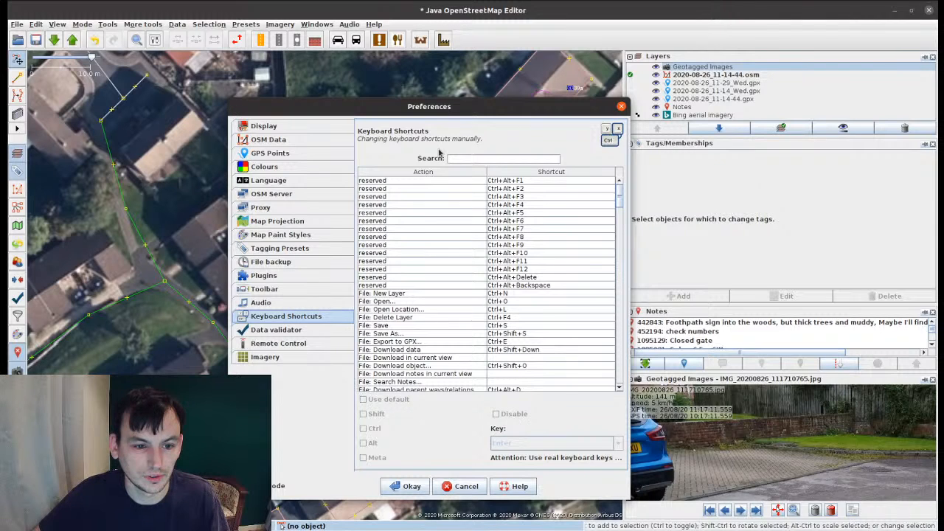
click(525, 159)
text(bui)
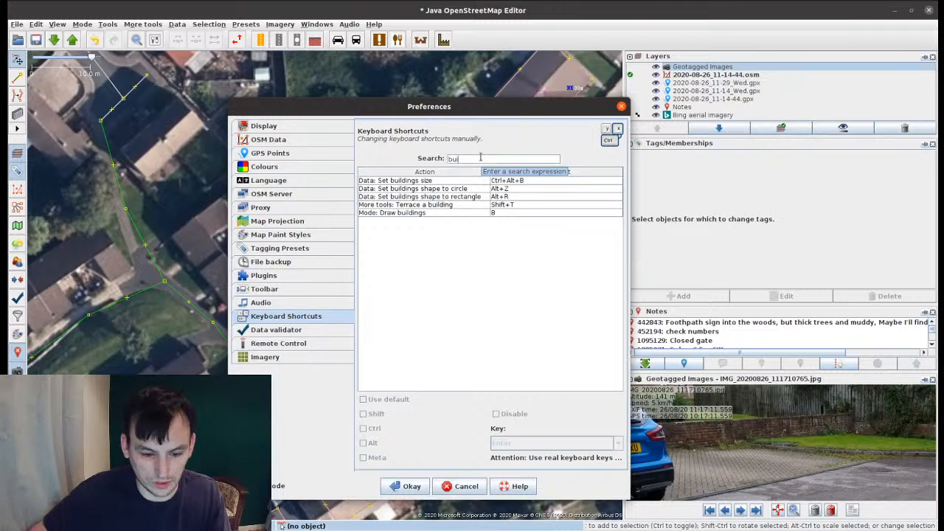
click(460, 493)
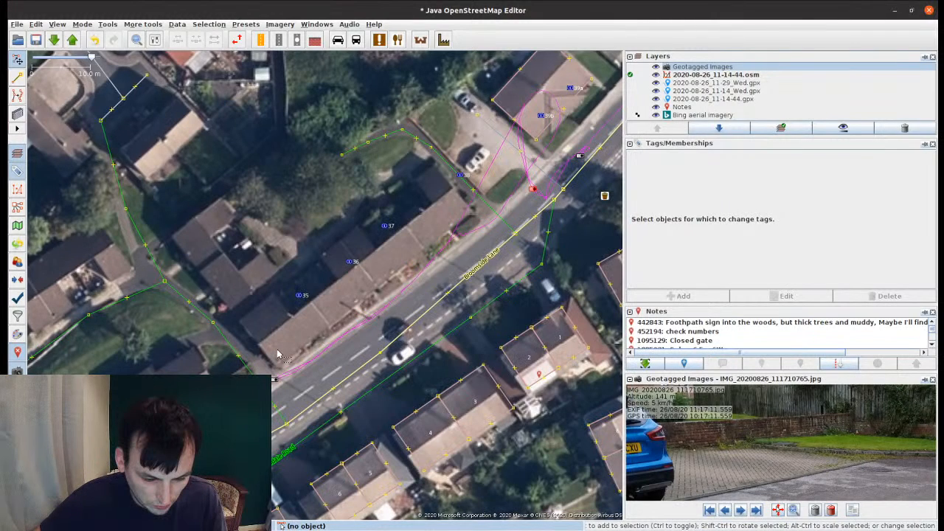
Step: Draw one rectangular building over the whole terrace along the north side of Broomside Lane
key(b)
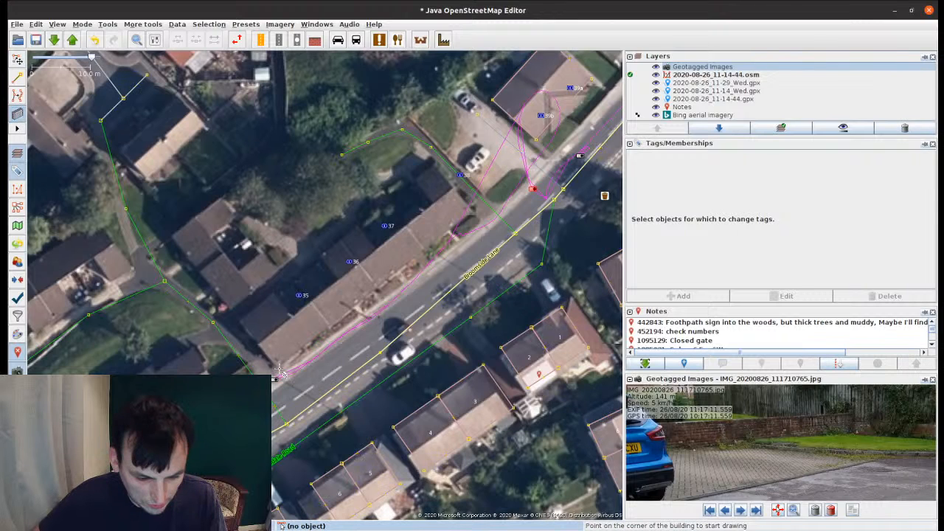
click(280, 368)
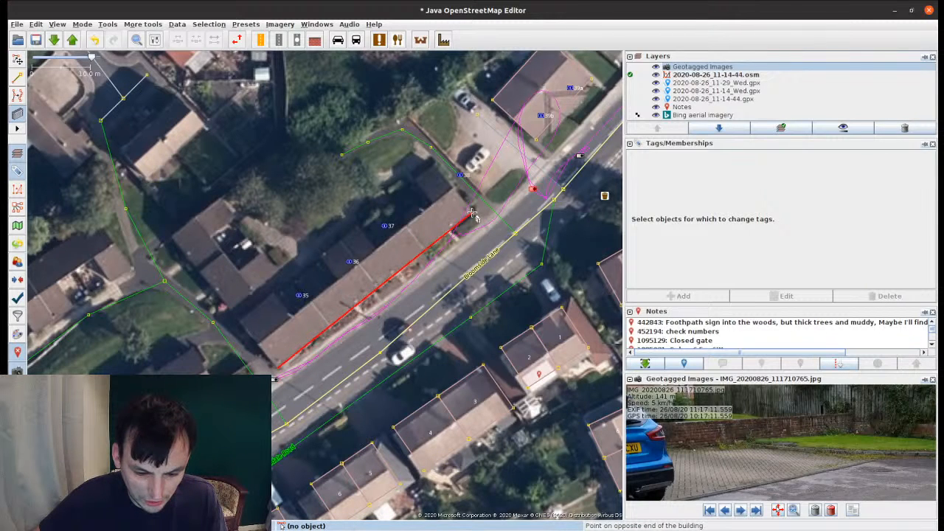
click(472, 213)
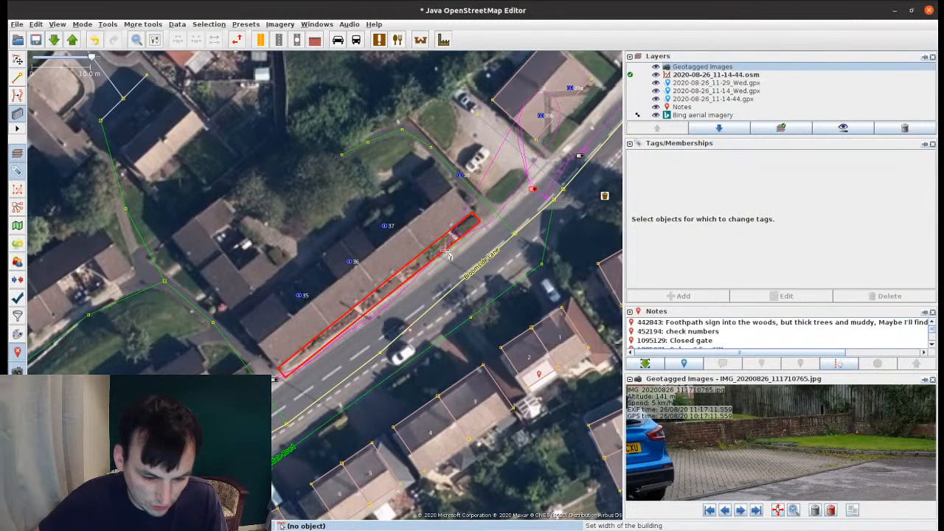
click(417, 209)
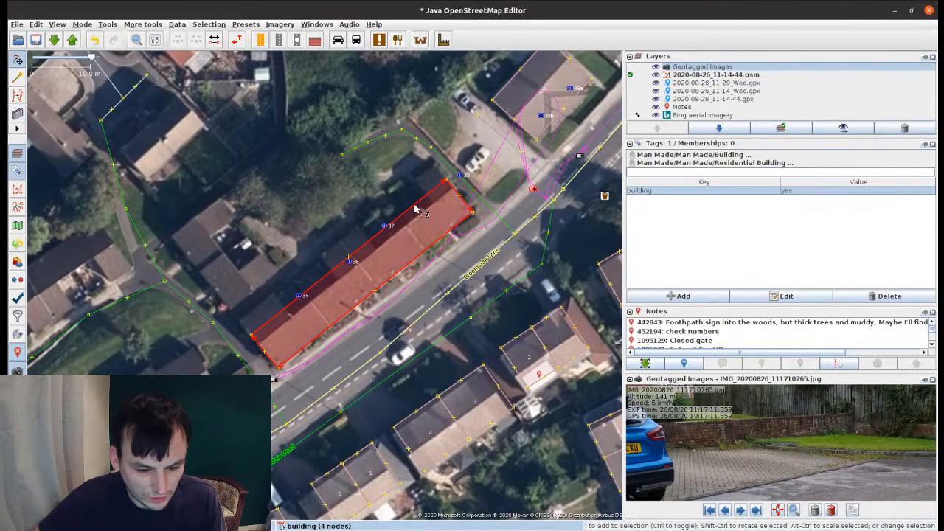
Step: Terrace the new building along Broomside Lane into house numbers 35 to 38 with interpolation All, adding them to the existing associatedStreet relation
drag(378, 266, 419, 246)
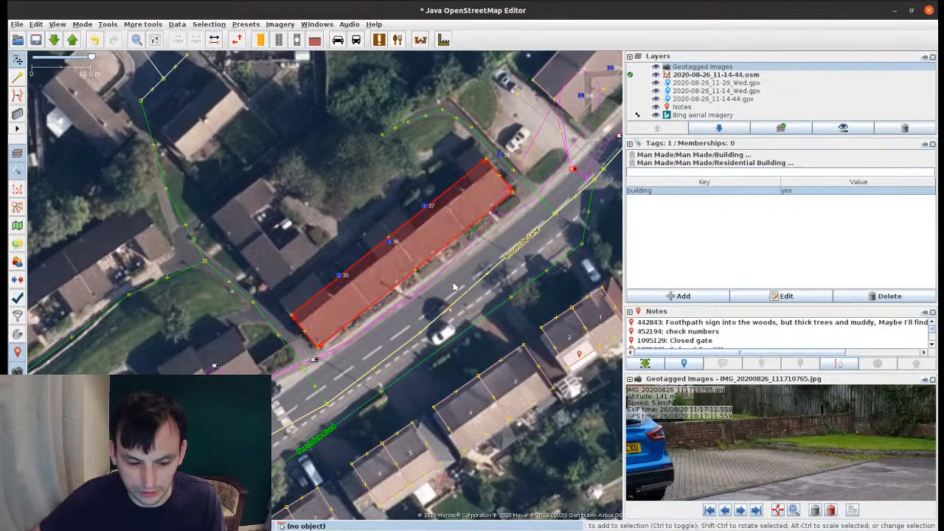
shift+click(402, 355)
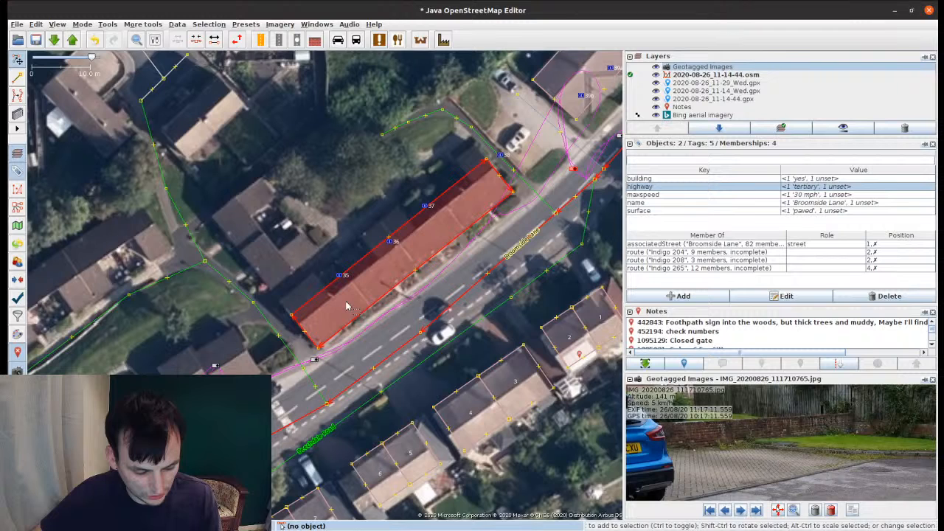
key(shift+j)
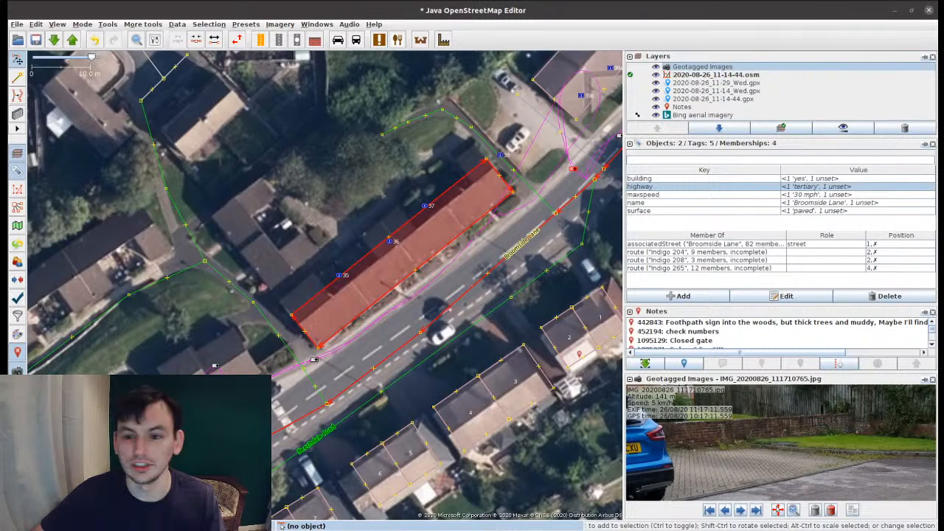
key(shift+t)
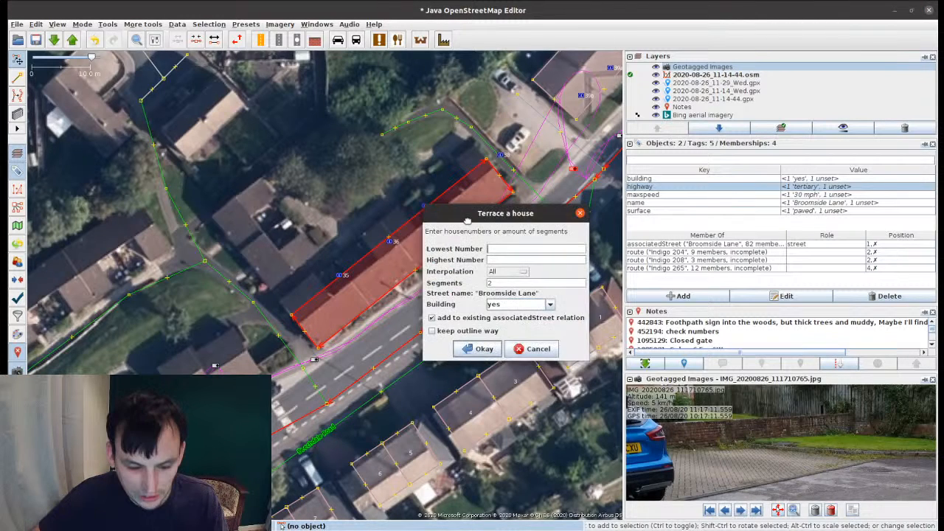
drag(468, 221, 505, 319)
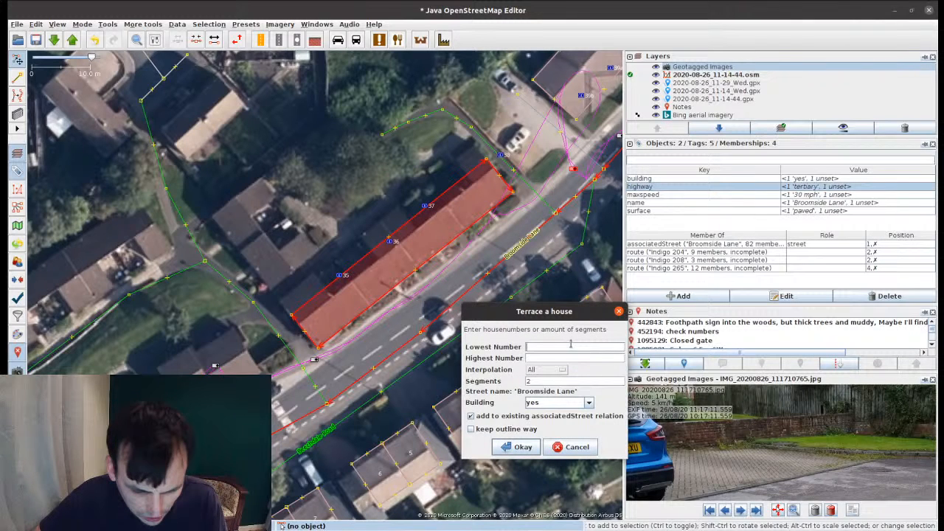
text(3)
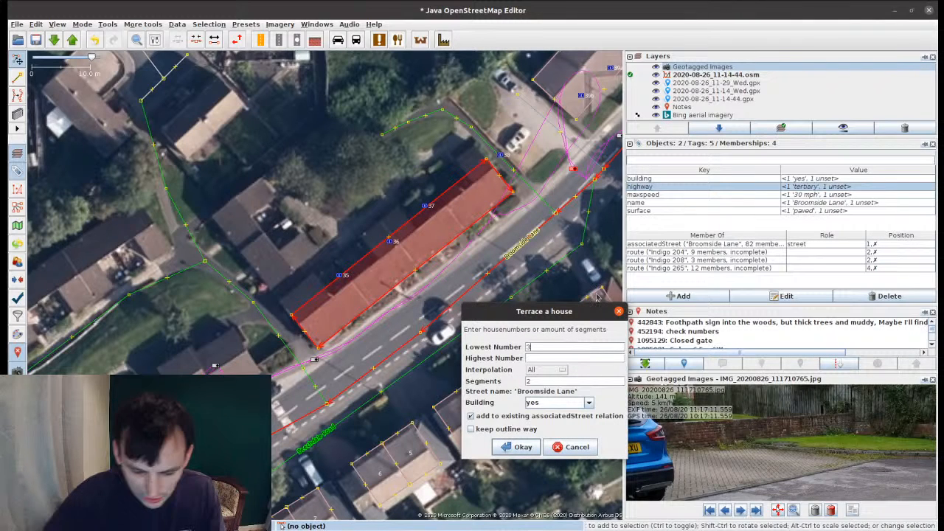
text(5)
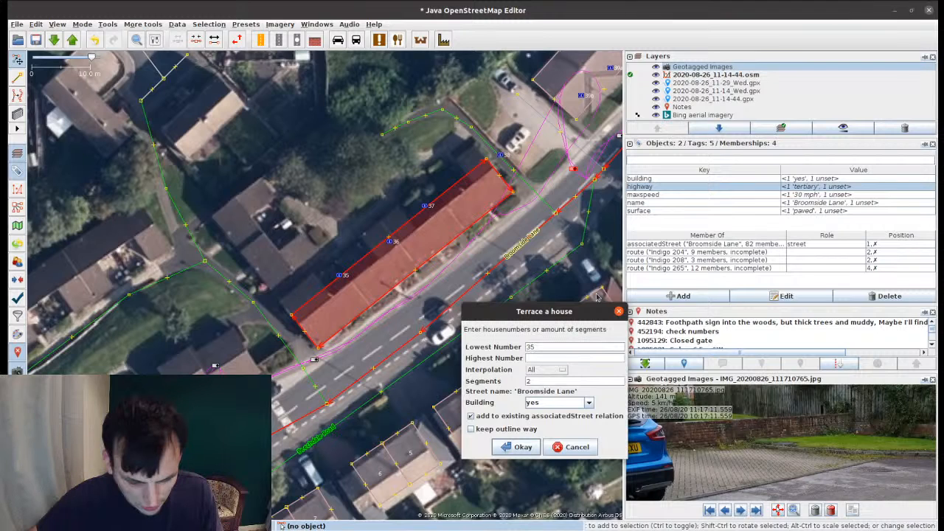
text(3)
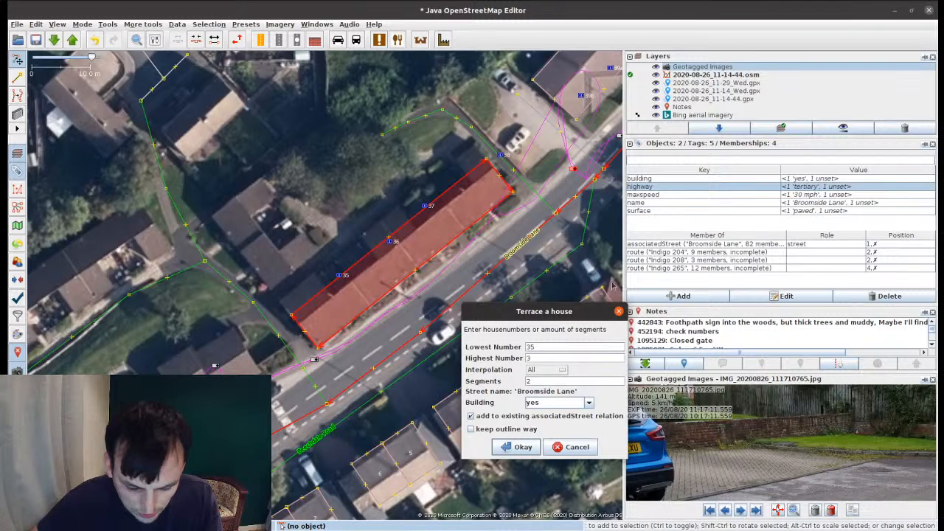
text(8)
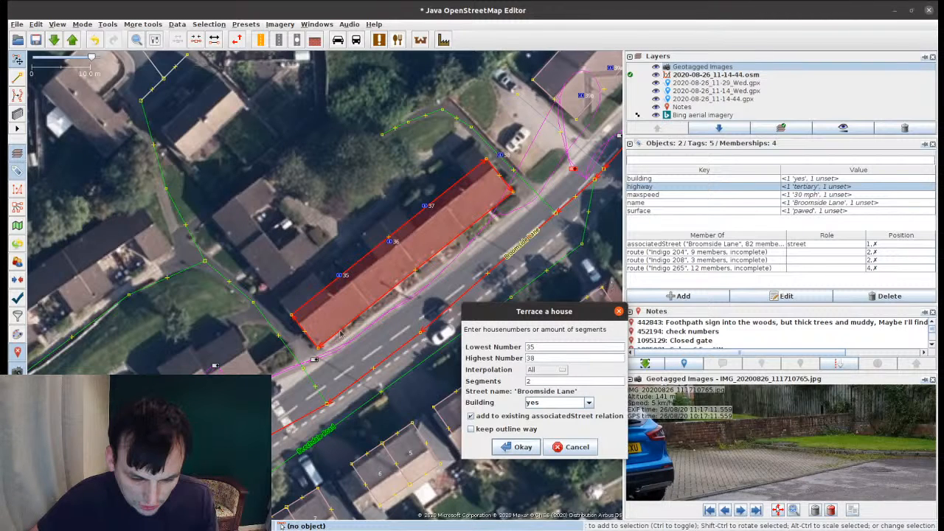
click(546, 370)
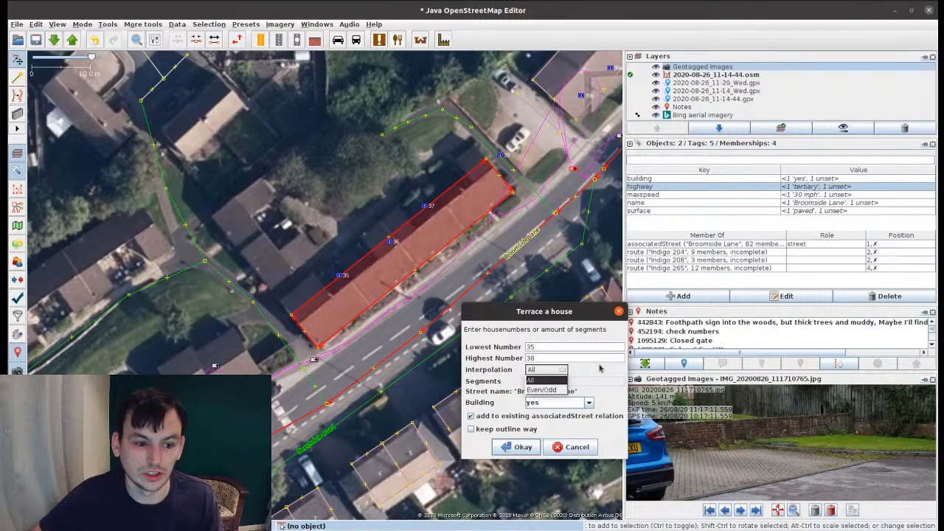
click(566, 396)
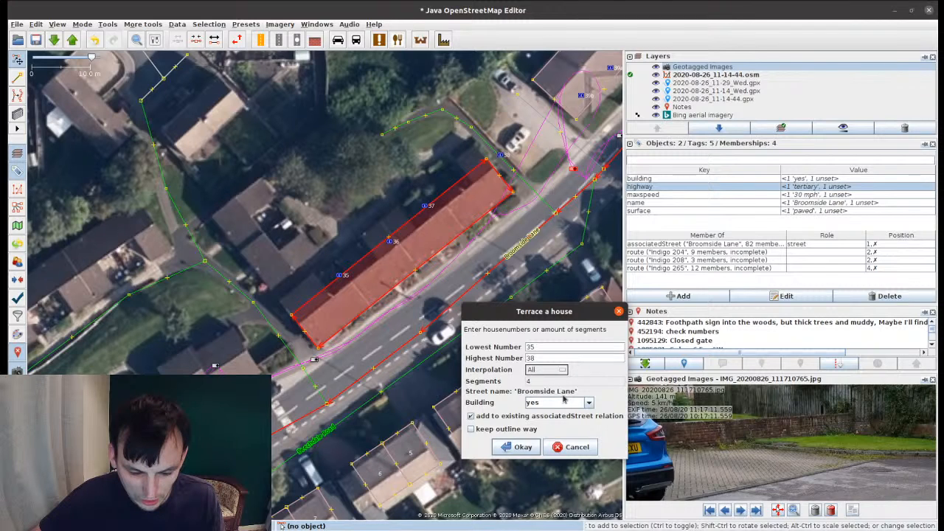
click(516, 447)
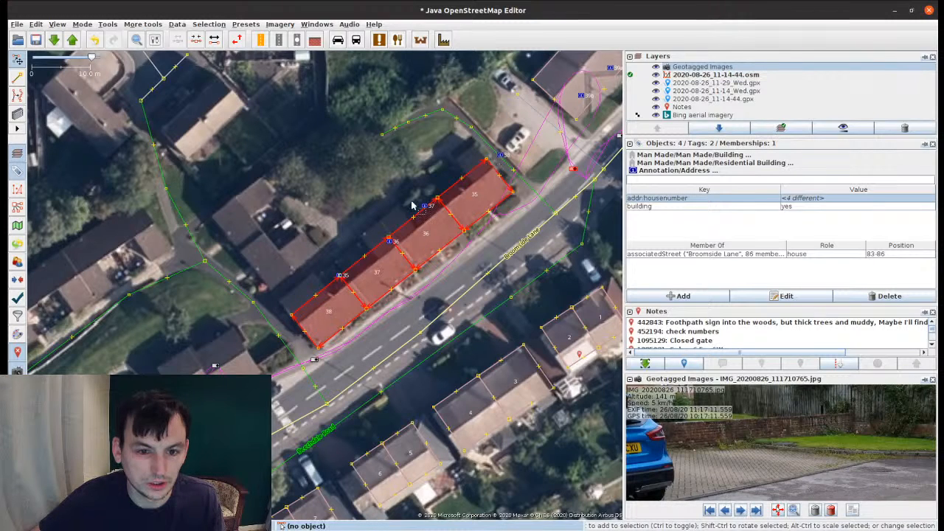
Step: Rotate the four terraced houses half a turn so number 35 sits at the southwest end, aligned with the roofs
drag(413, 206, 492, 164)
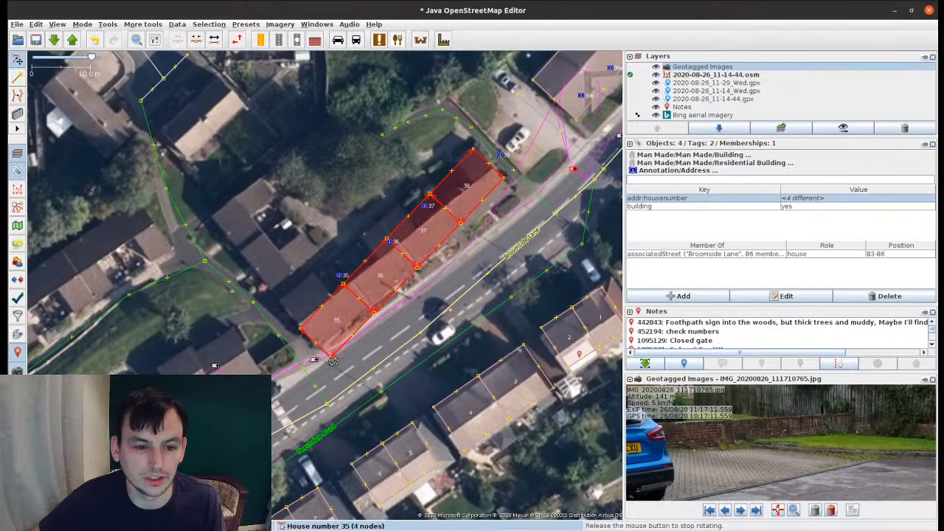
drag(334, 360, 316, 360)
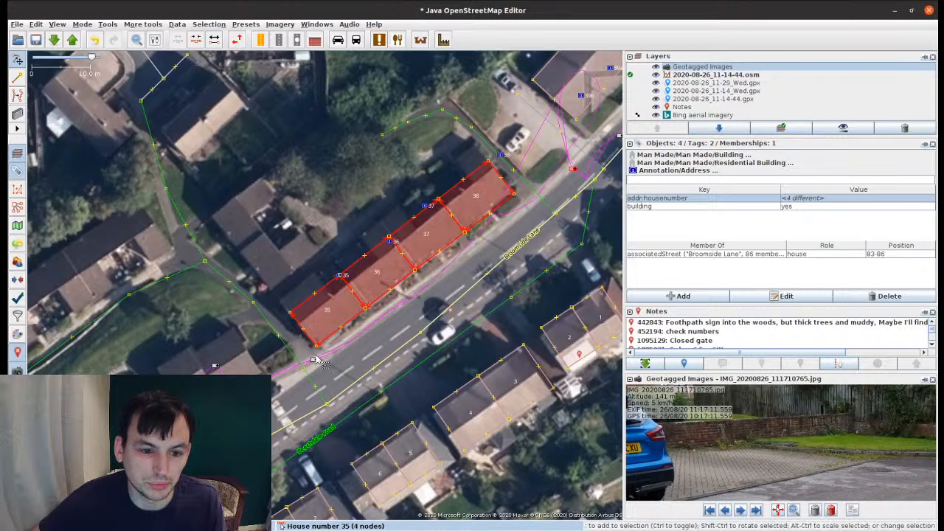
key(Escape)
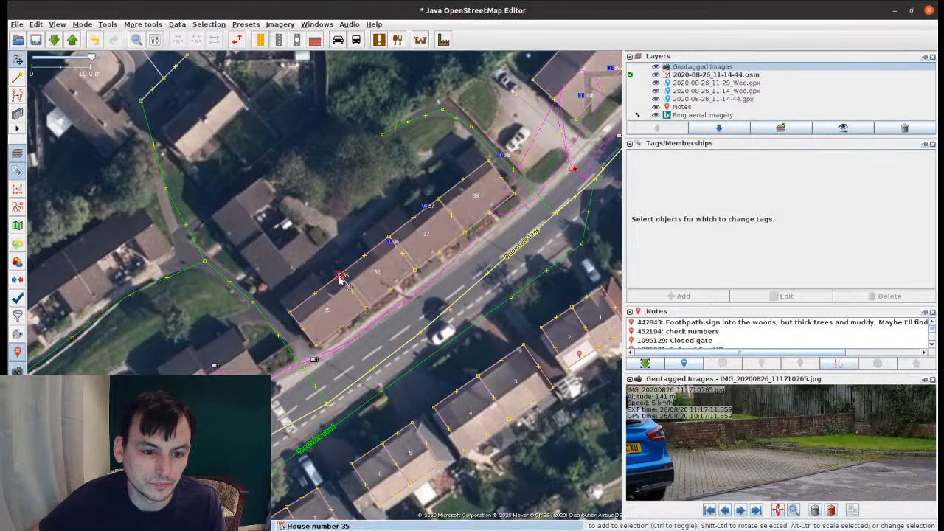
Step: Delete the four separate address nodes 35 to 38 along the back of the terrace
click(339, 279)
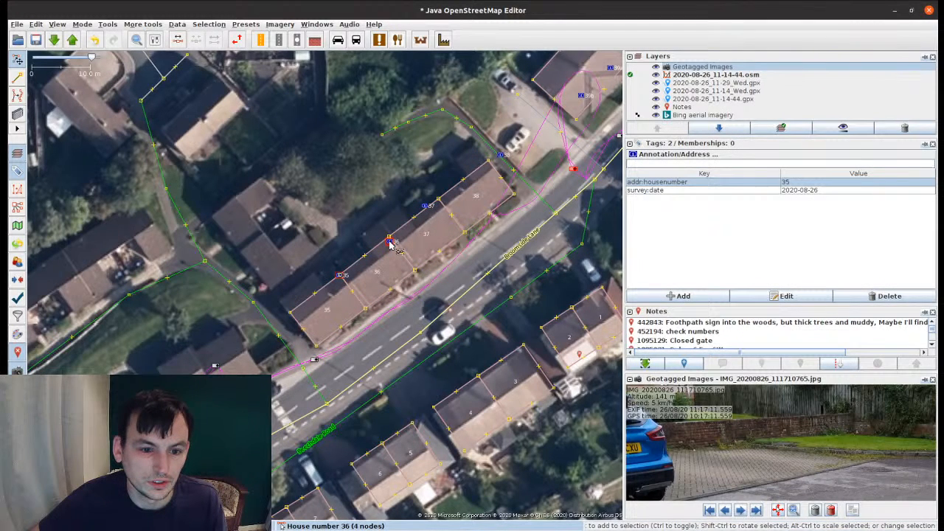
shift+click(390, 243)
shift+click(503, 156)
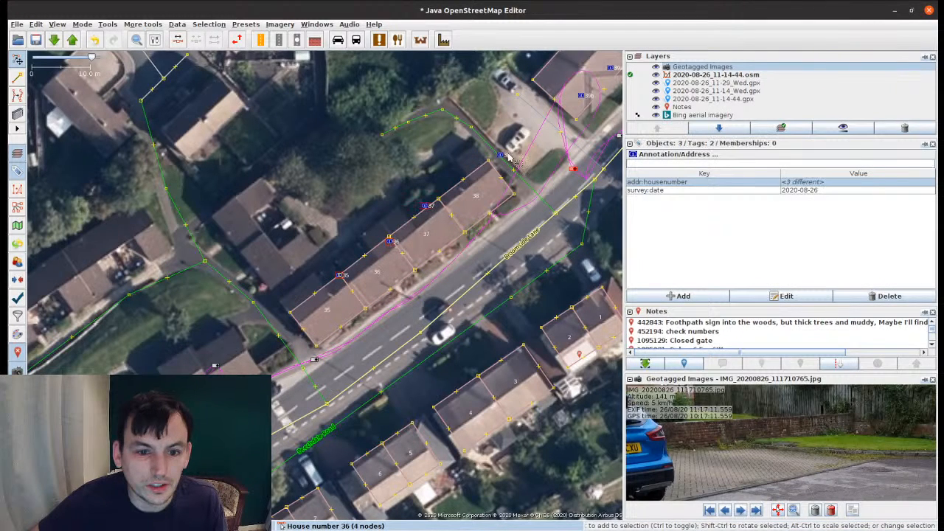
shift+click(506, 155)
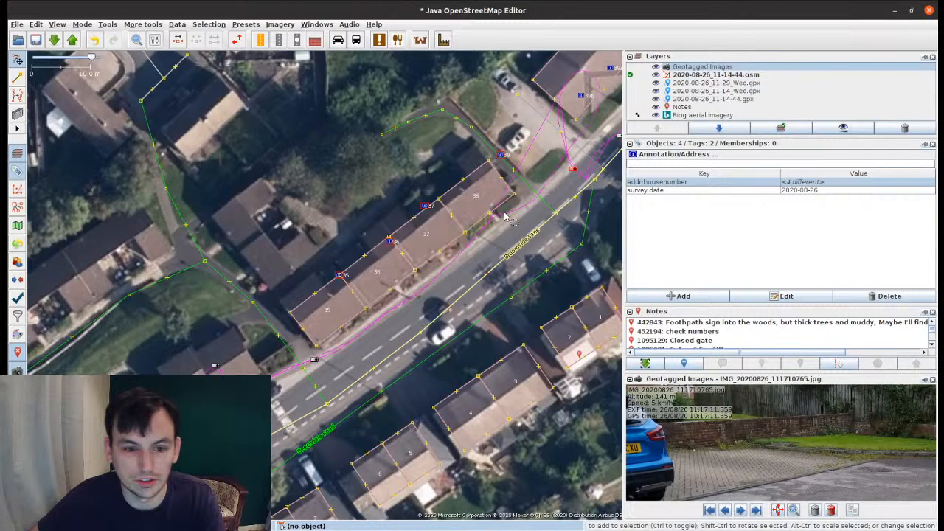
key(Escape)
Step: Draw a rectangular building over the rear extension of house 35, overlapping the house outline
scroll(353, 293, up, 1)
scroll(353, 293, up, 1)
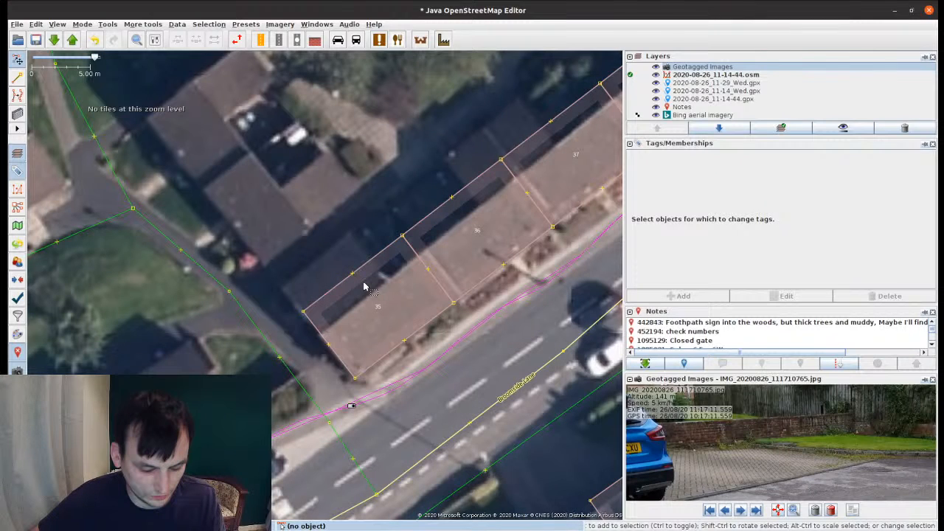
key(b)
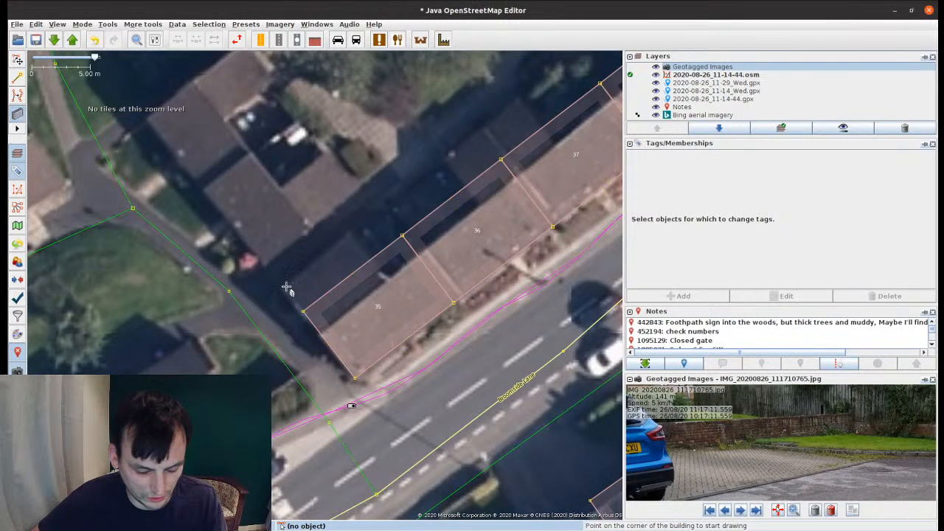
drag(287, 288, 323, 337)
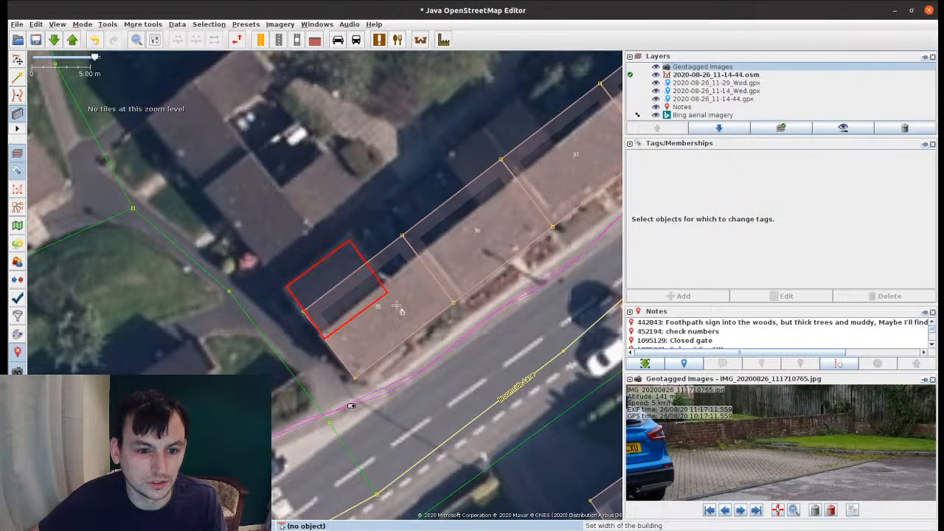
click(397, 306)
Step: Draw a rectangular building over the rear extension of house 38, overlapping the house outline
drag(445, 157, 304, 269)
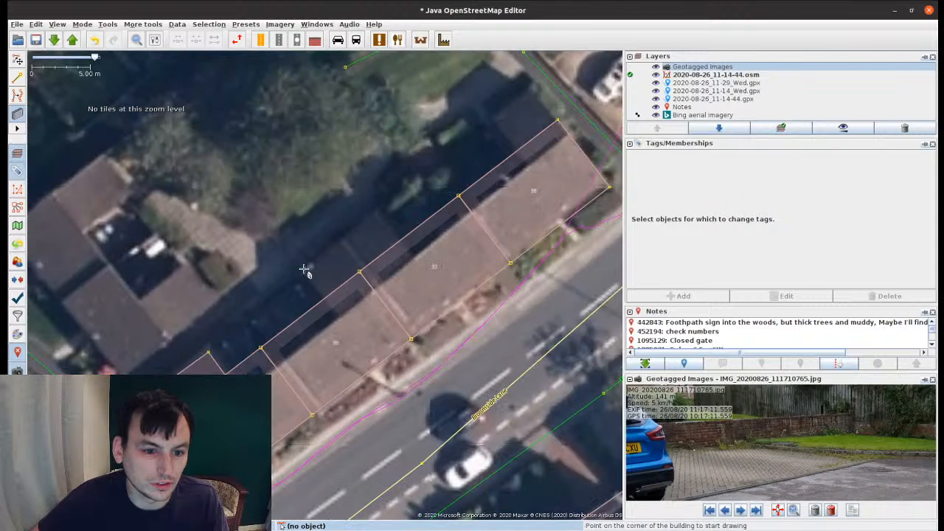
key(s)
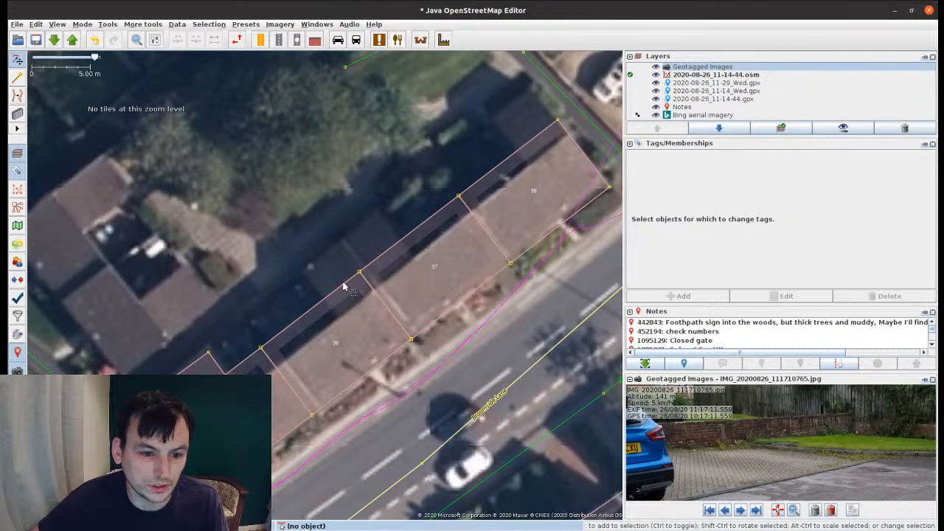
drag(343, 287, 309, 312)
key(b)
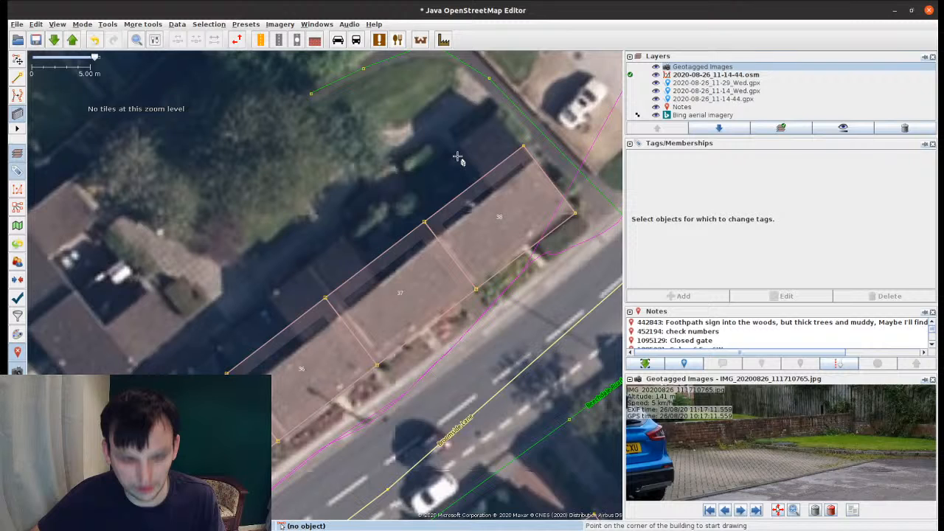
click(463, 143)
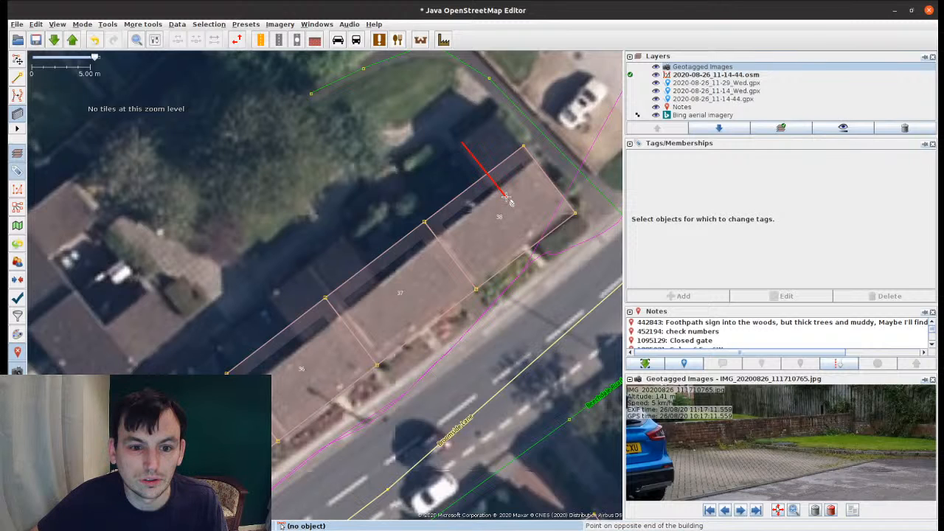
click(506, 197)
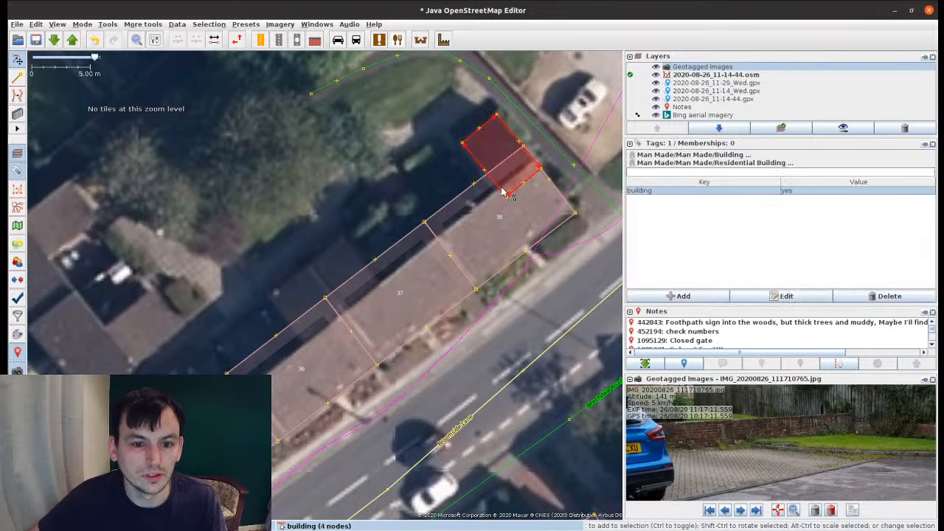
Step: Join the rear extension with house 38 into one building, keeping house number 38 and its house role in the Broomside Lane associatedStreet relation
shift+click(457, 200)
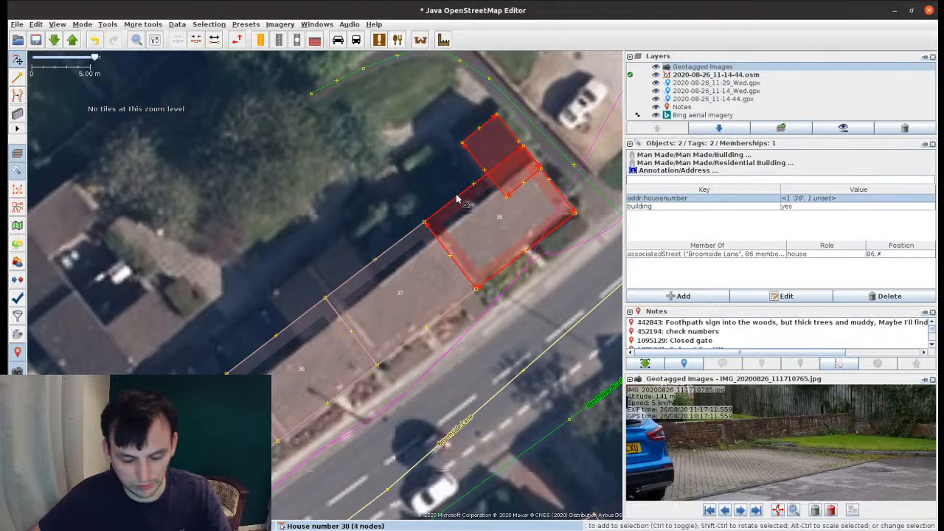
key(c)
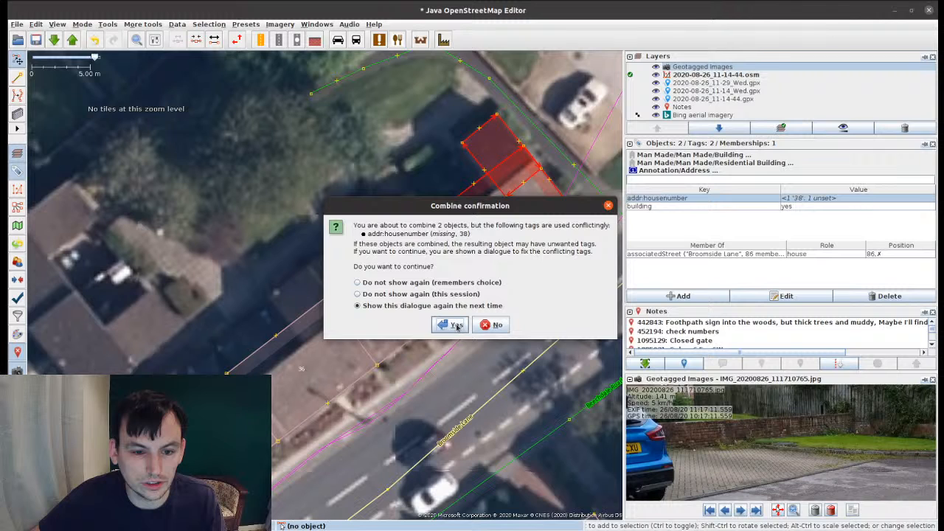
click(451, 325)
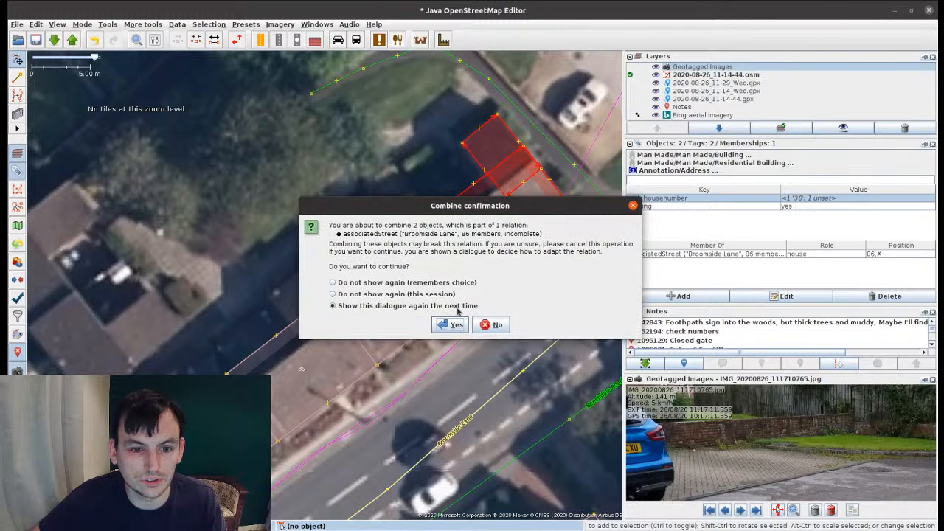
click(453, 325)
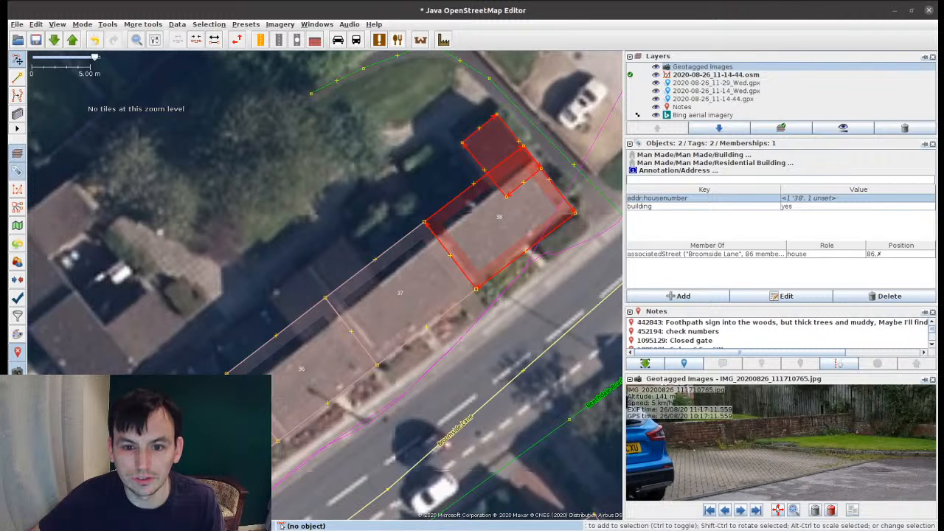
key(c)
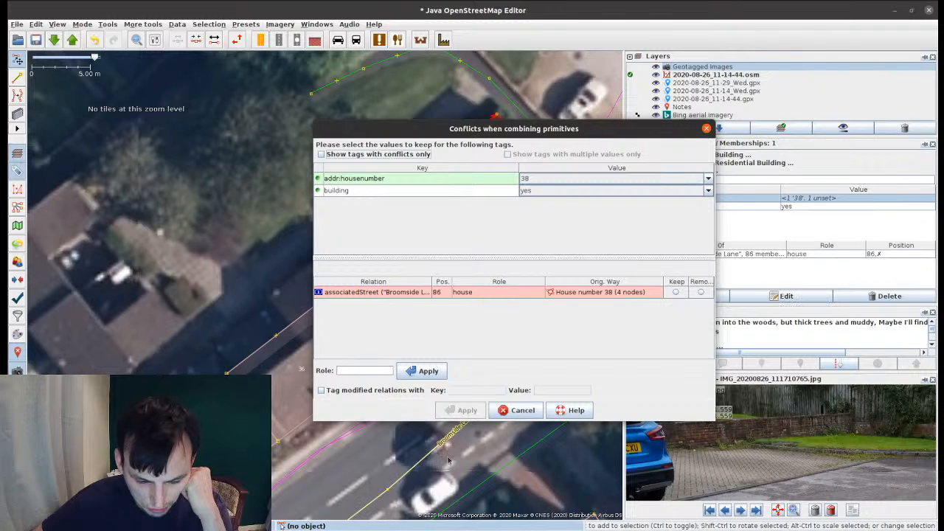
click(676, 292)
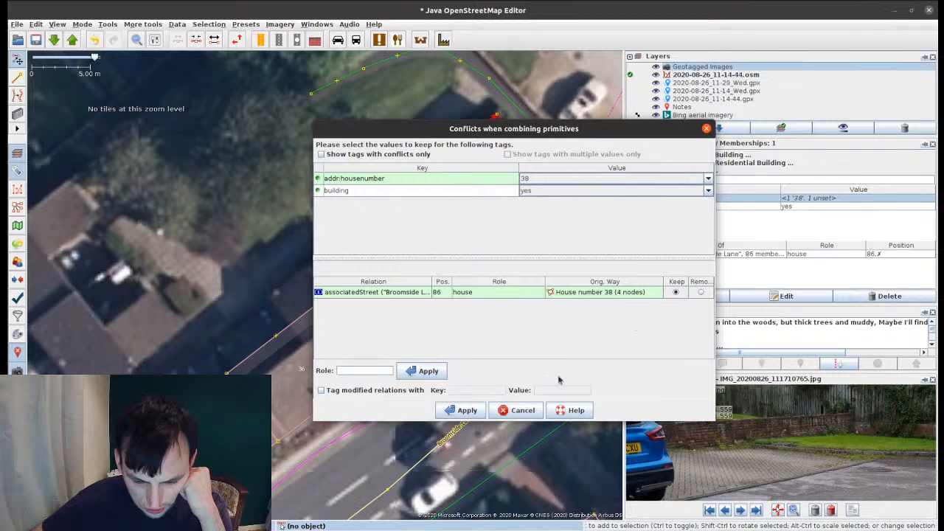
click(480, 413)
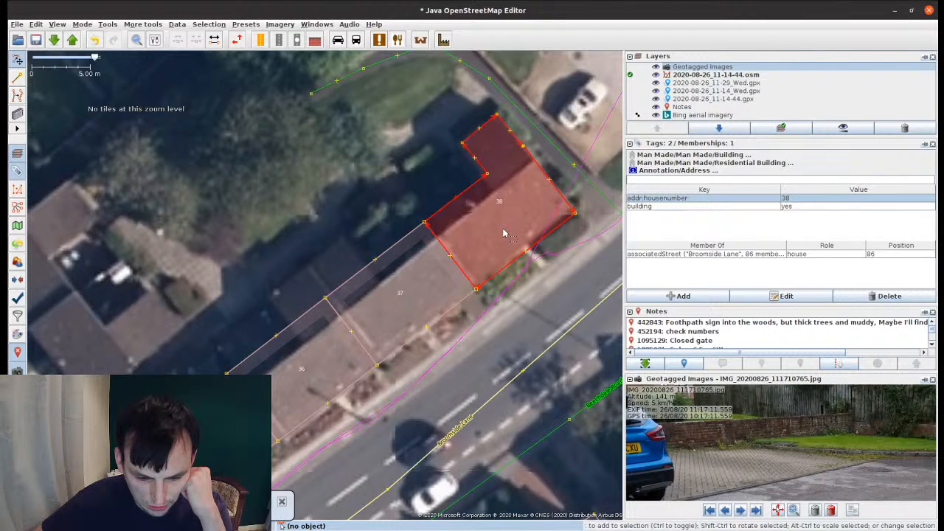
Step: Add nodes along the back walls of houses 36 and 37 and move them outward to outline their adjoining rear extensions
click(418, 284)
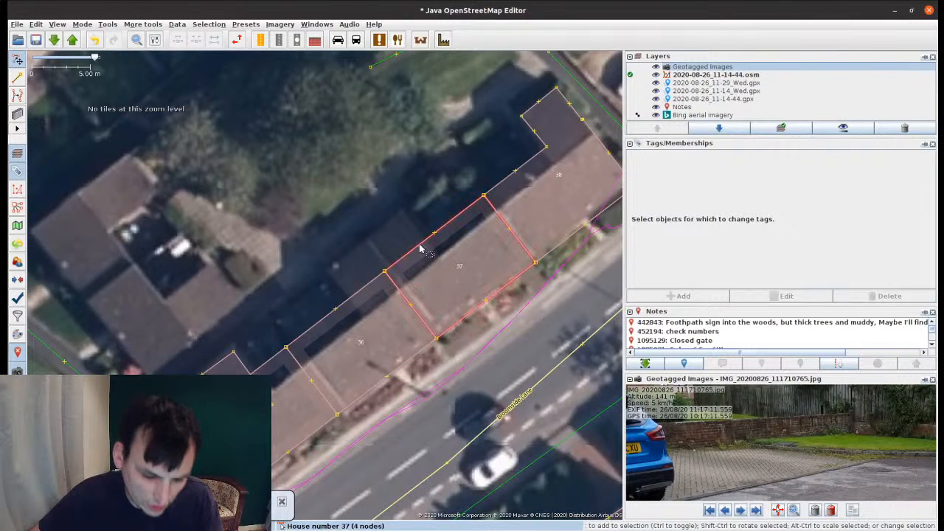
key(a)
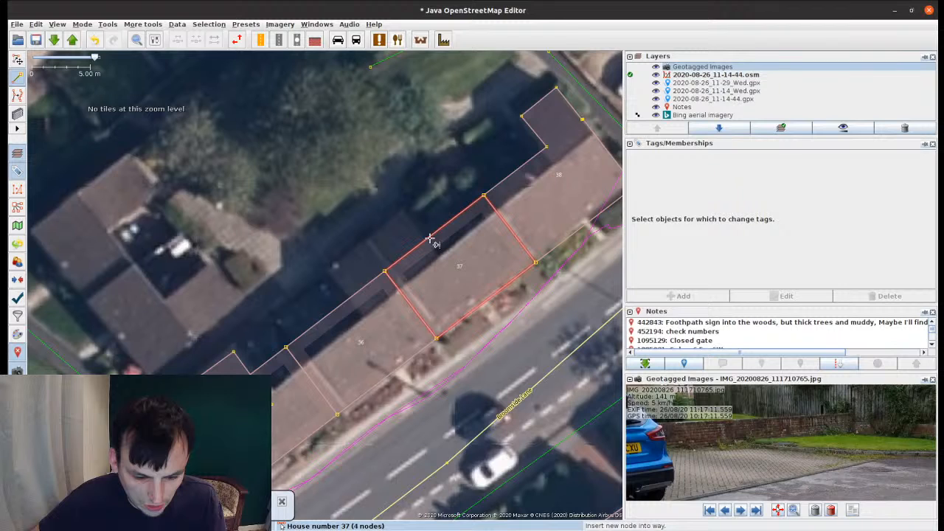
click(350, 297)
key(s)
drag(367, 285, 331, 272)
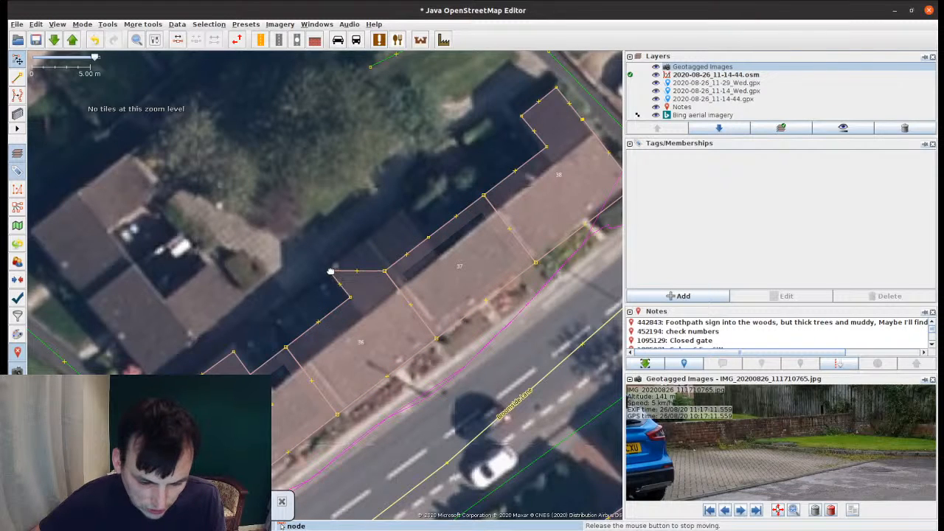
drag(406, 255, 409, 209)
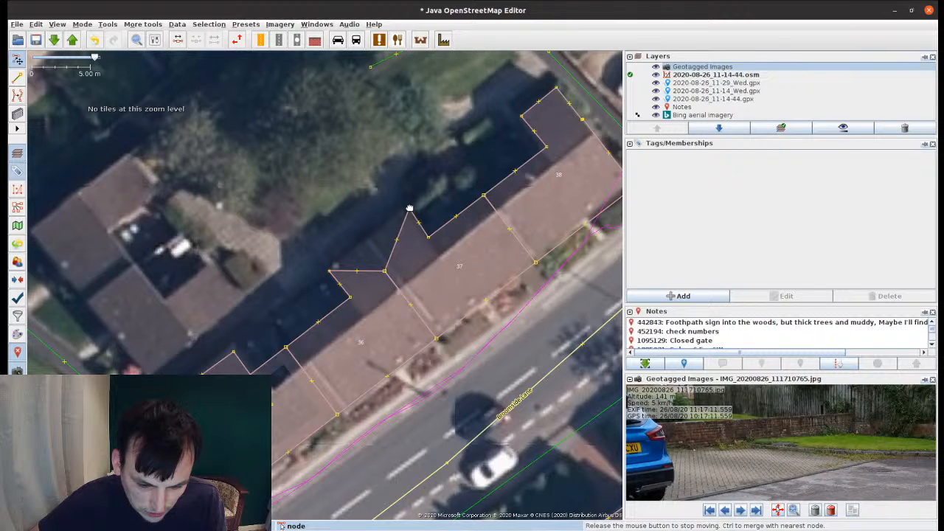
drag(384, 272, 365, 239)
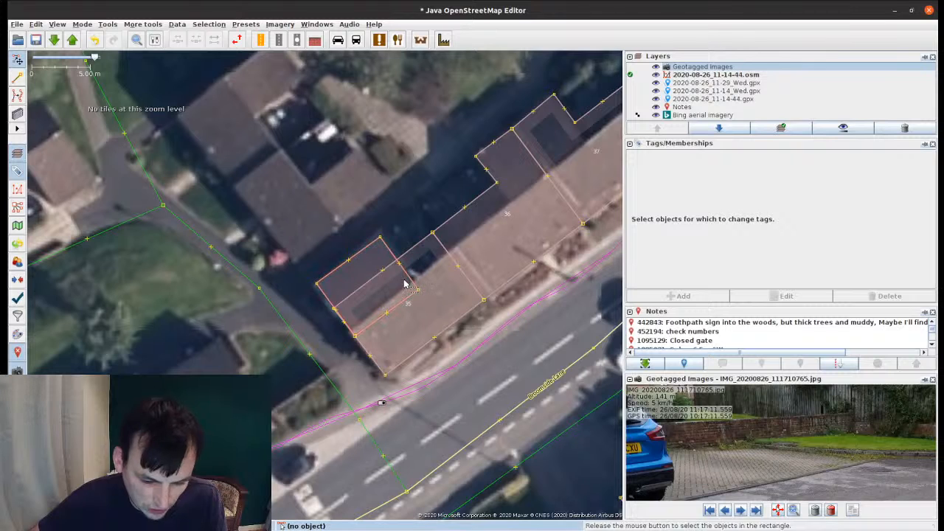
Step: Join the rear extension with house 35 into one building, keeping house number 35 and its membership in the Broomside Lane associatedStreet relation
click(410, 284)
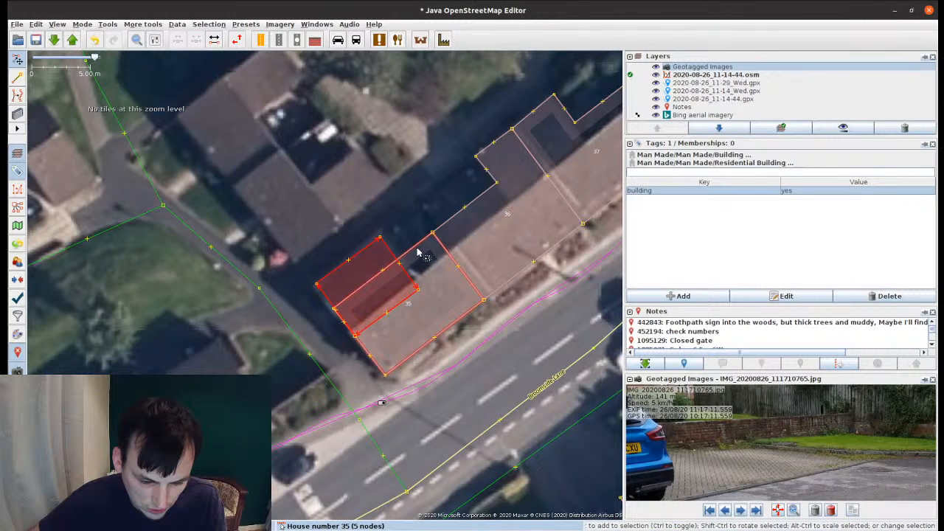
shift+click(416, 253)
key(shift+c)
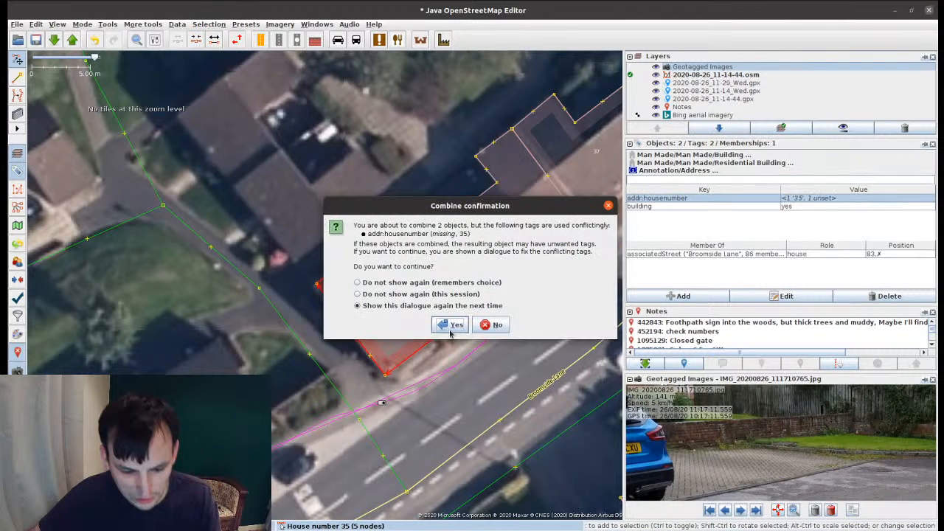
click(451, 329)
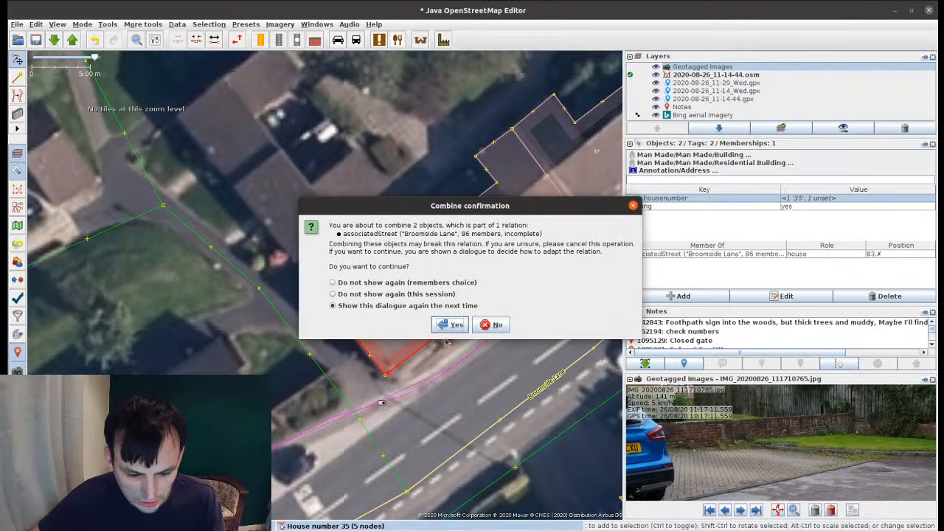
click(451, 325)
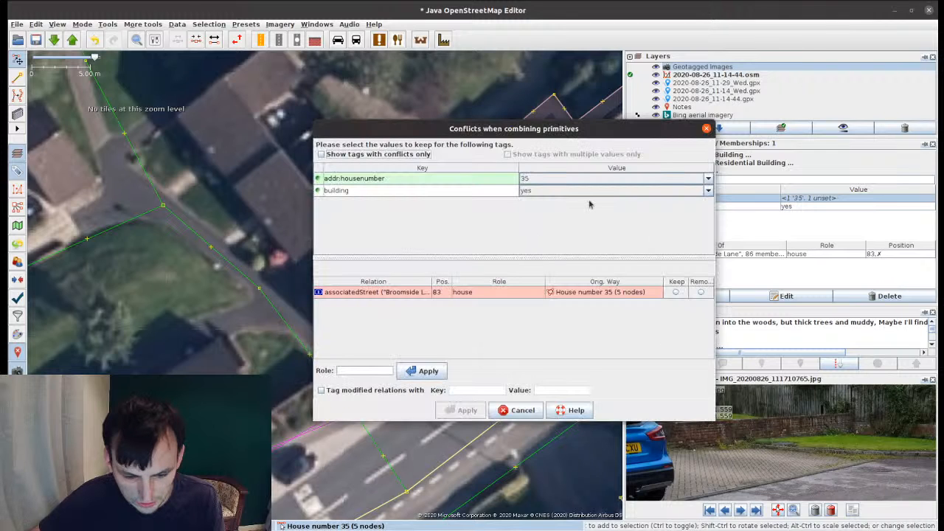
click(676, 292)
click(457, 411)
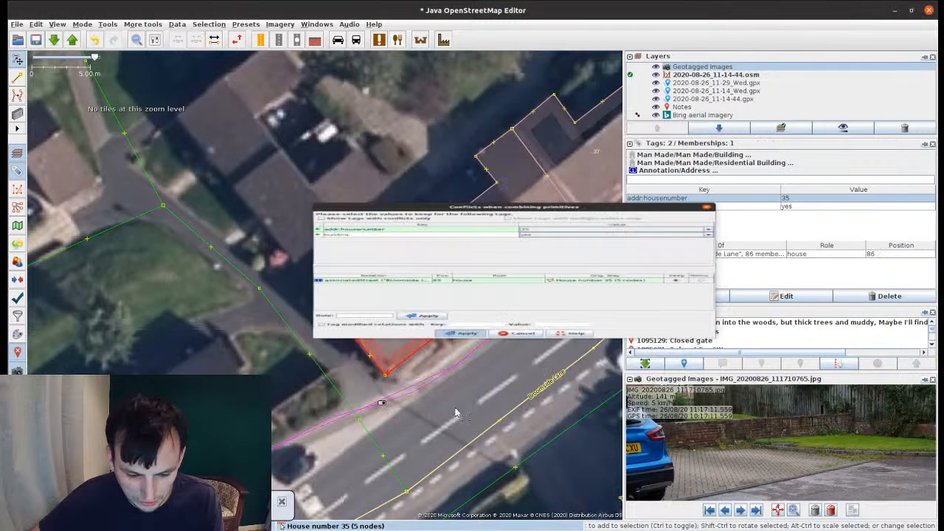
click(456, 413)
drag(456, 413, 379, 369)
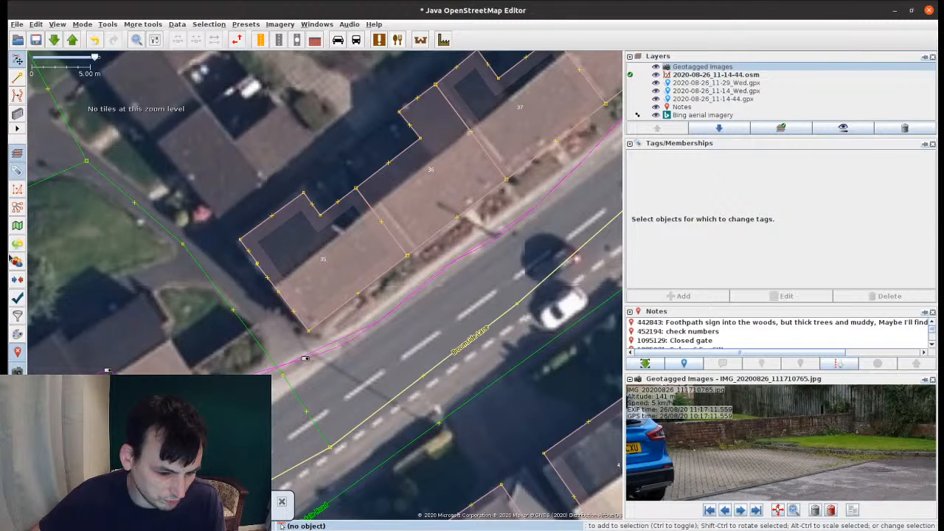
Step: Show the list of relations and examine which houses belong to Broomside Lane, Cheveley Court, Brackendale Road, Bainbridge Street and Rosedale Road
click(17, 207)
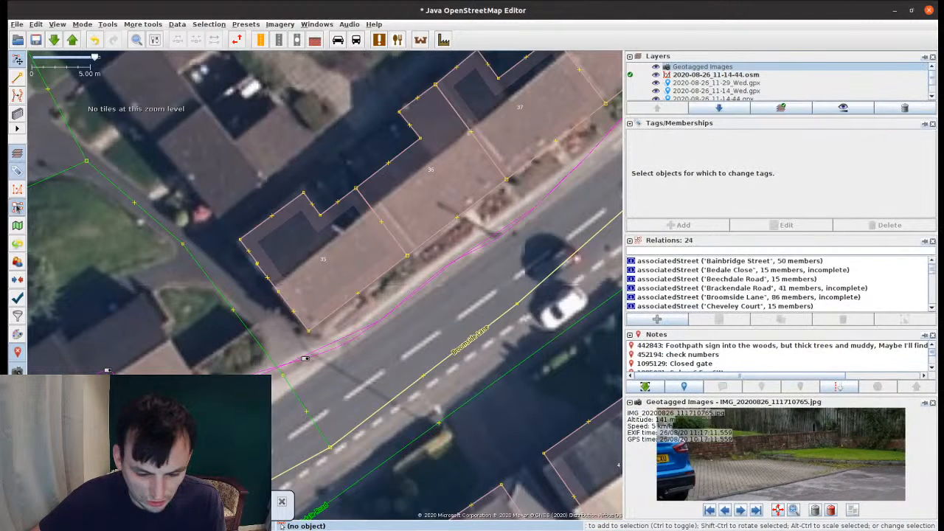
click(668, 261)
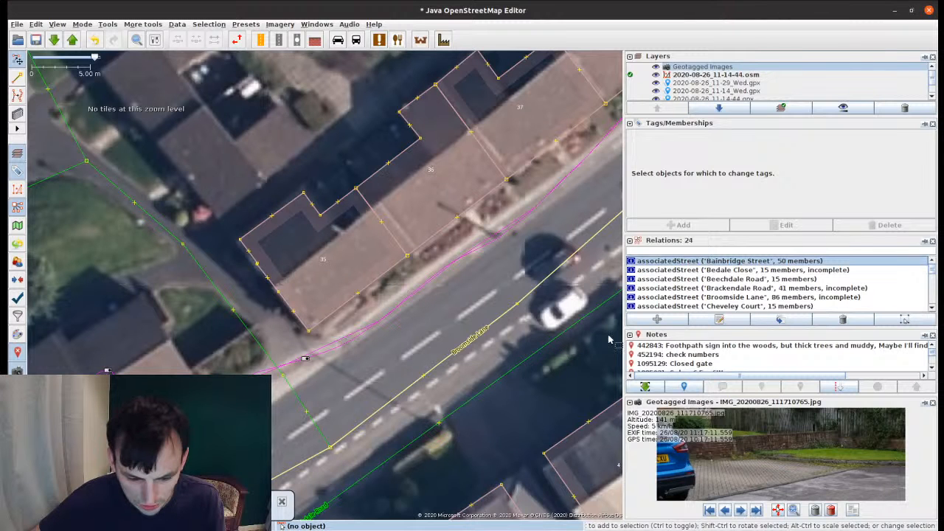
click(693, 298)
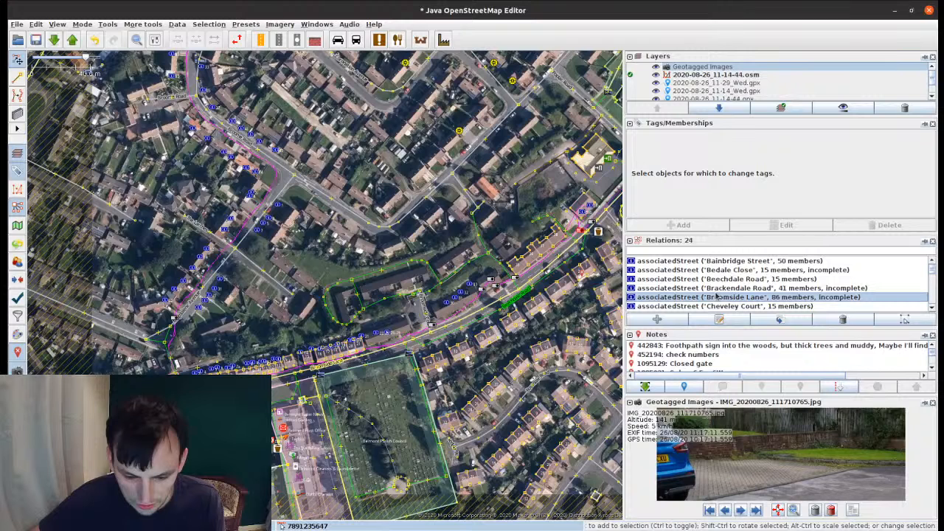
click(706, 298)
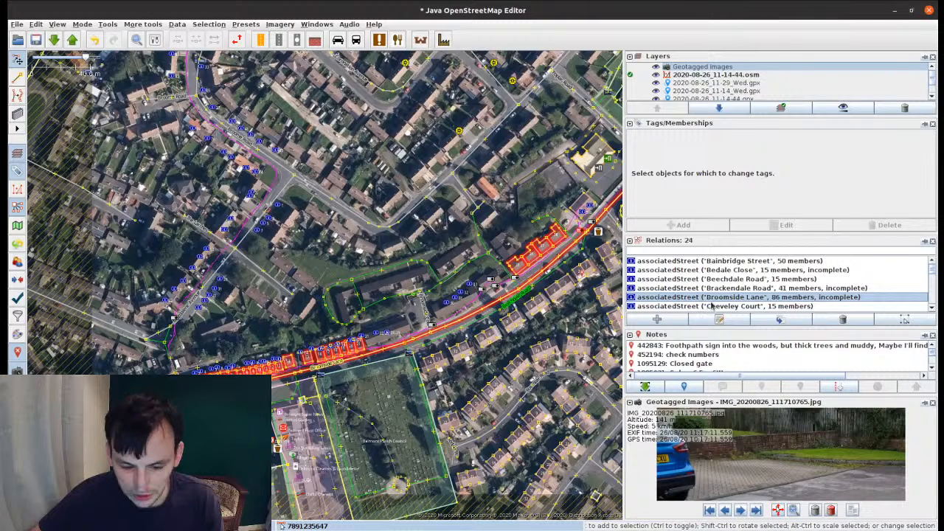
click(714, 306)
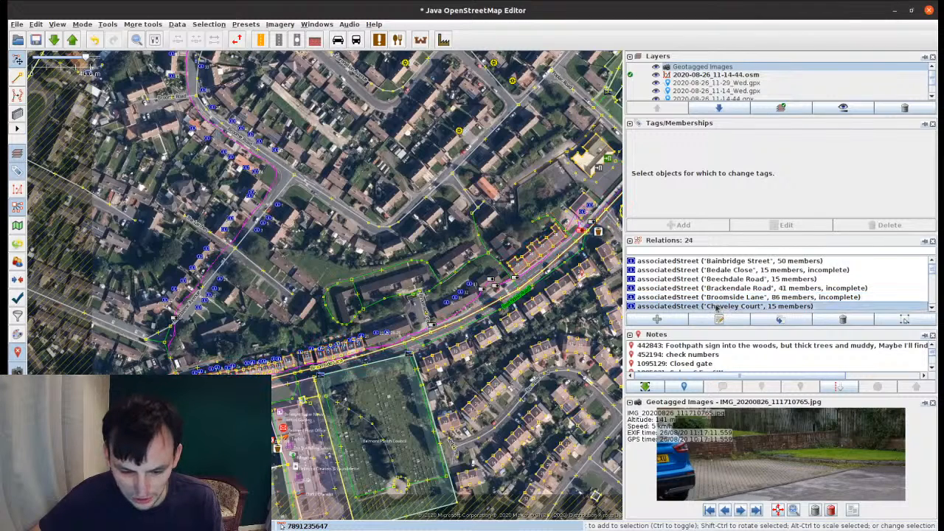
click(715, 297)
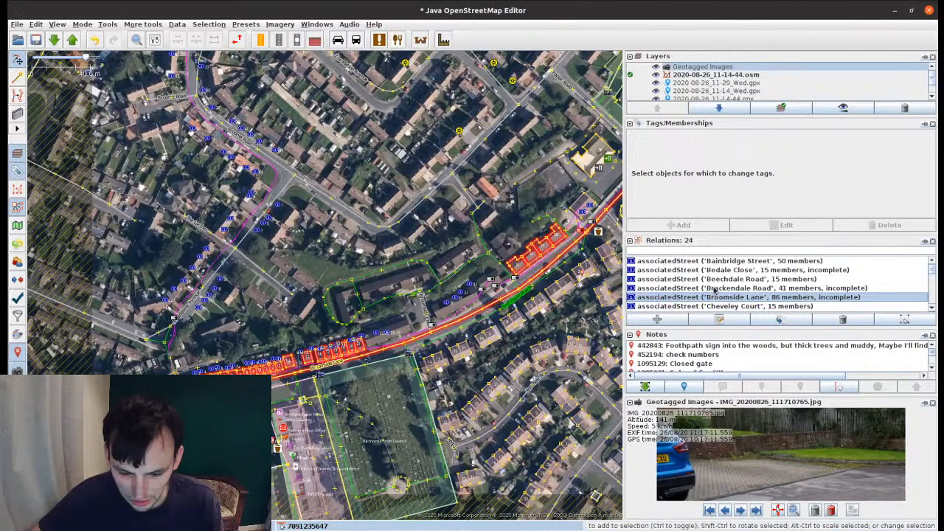
click(714, 288)
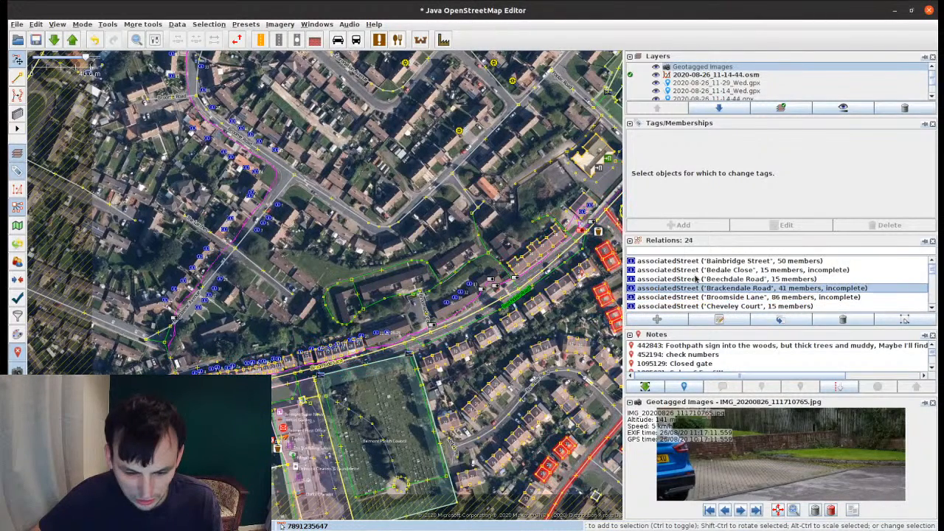
click(695, 262)
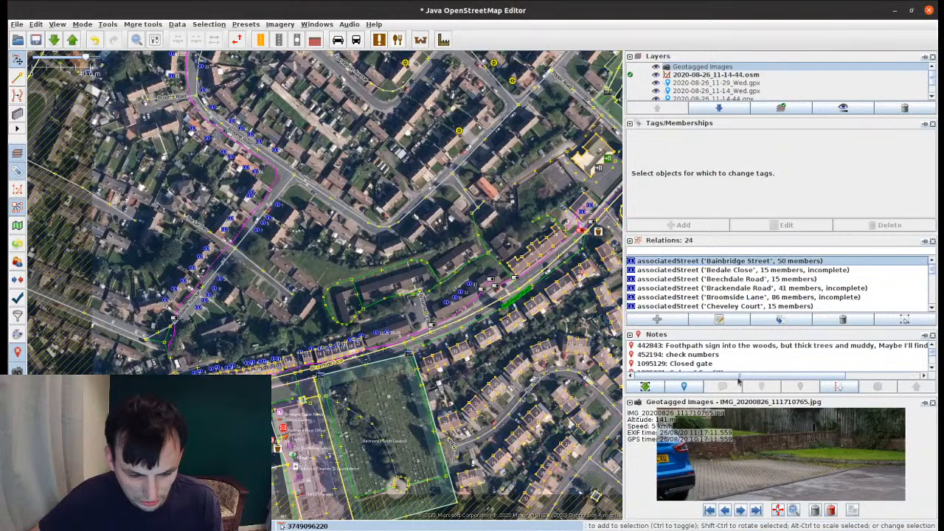
scroll(685, 298, down, 5)
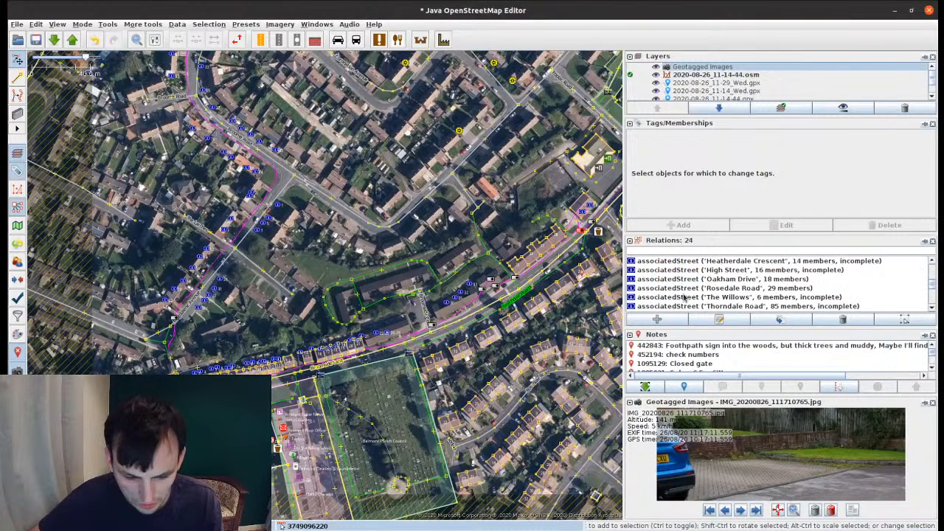
click(685, 290)
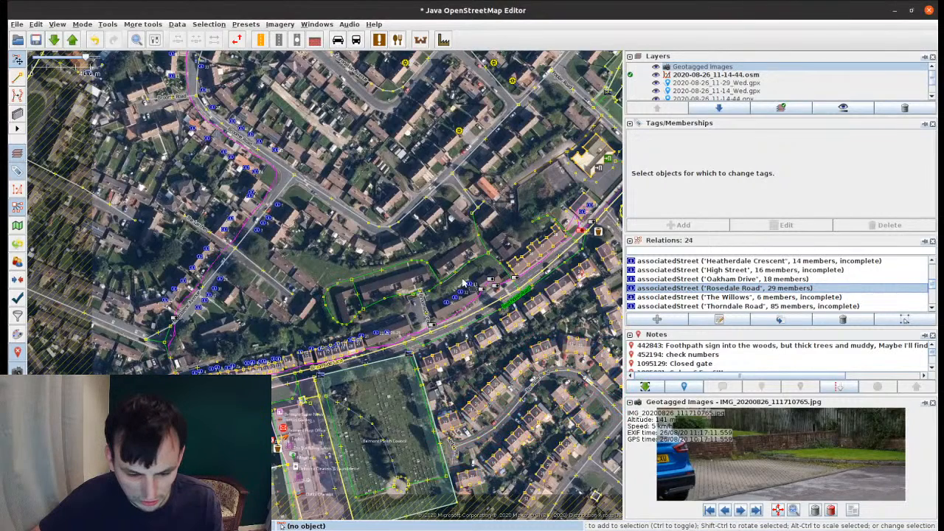
scroll(465, 283, up, 3)
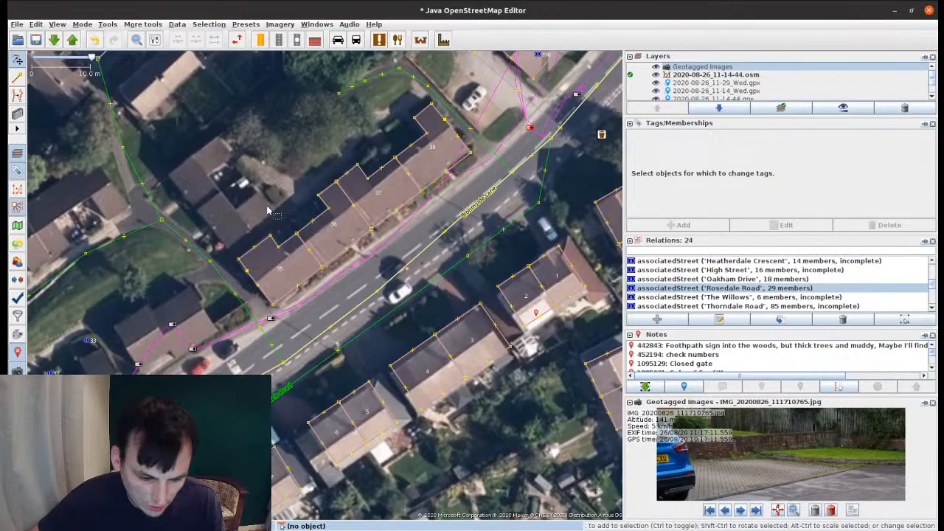
drag(267, 211, 379, 149)
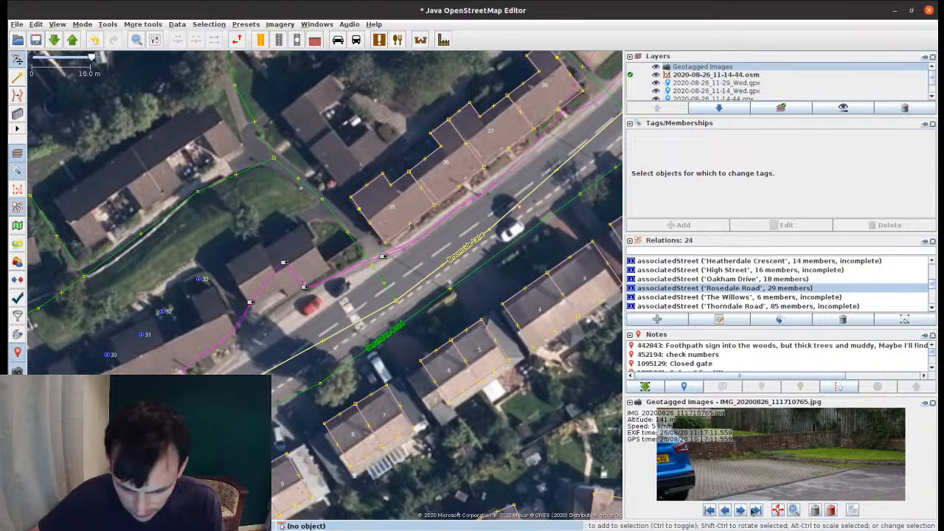
Step: Examine the geotagged photos along the path beside house 35 and at the unmapped building southwest of it for a house number
click(754, 510)
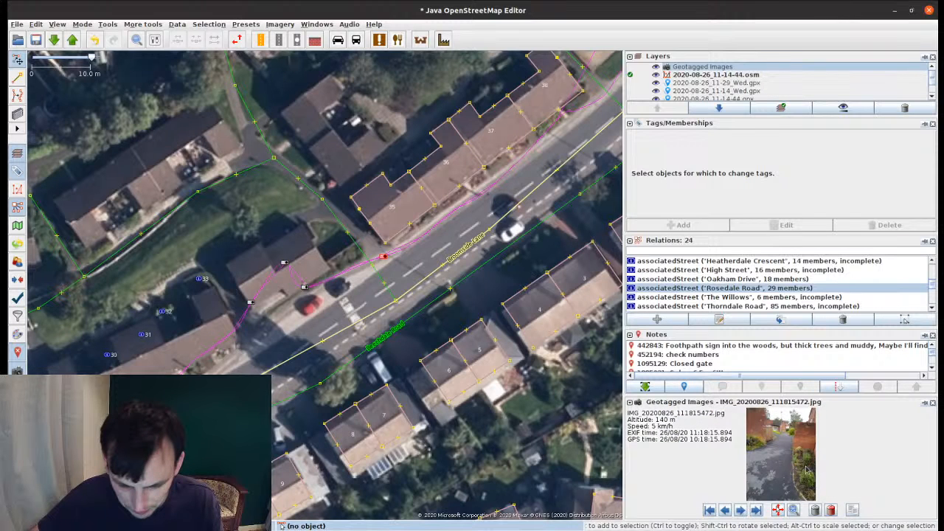
click(413, 250)
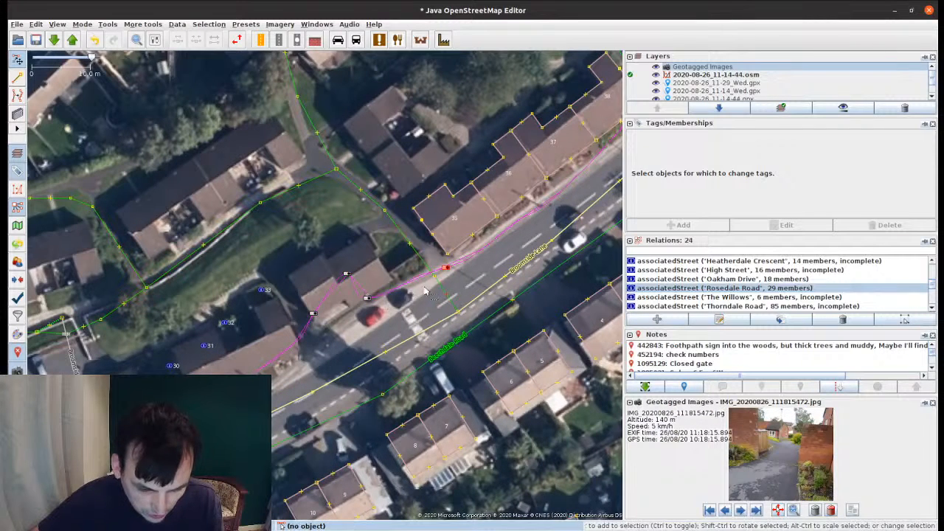
drag(412, 251, 495, 399)
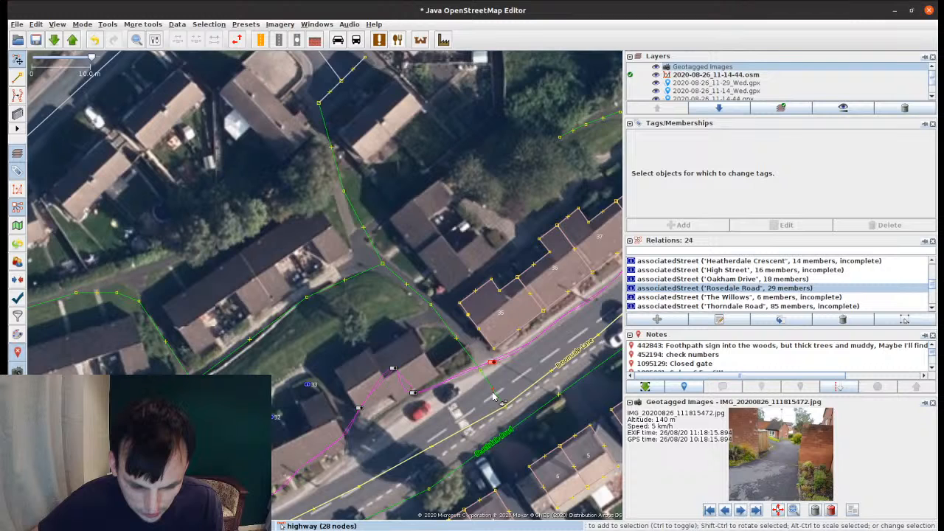
click(461, 343)
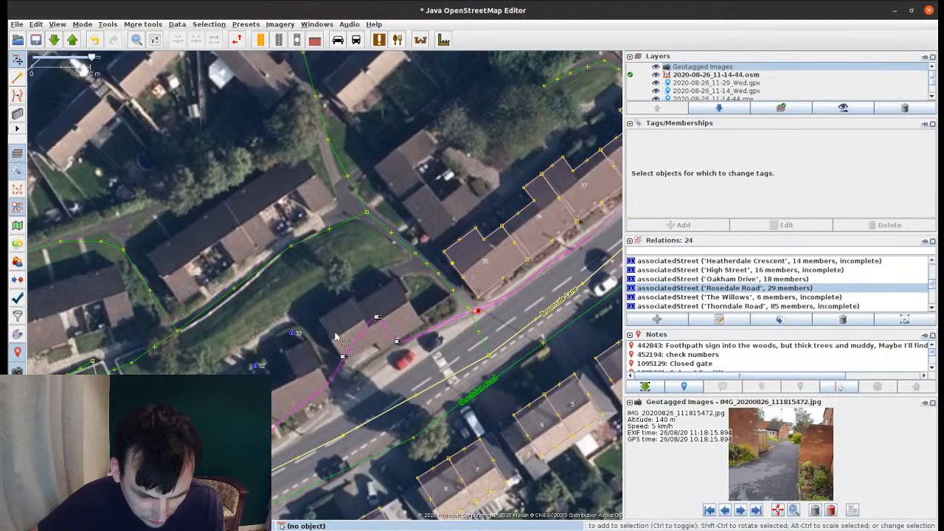
click(398, 342)
scroll(780, 452, up, 3)
scroll(780, 452, up, 2)
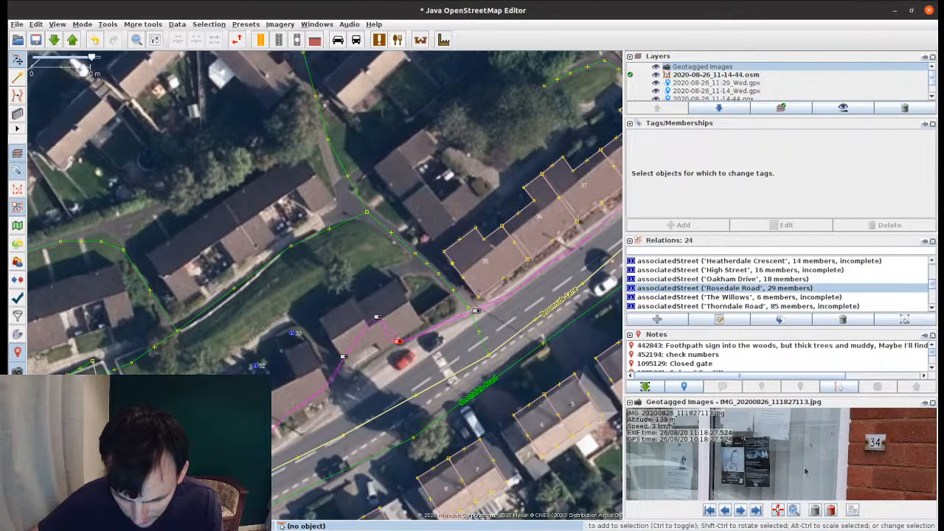
key(b)
click(348, 365)
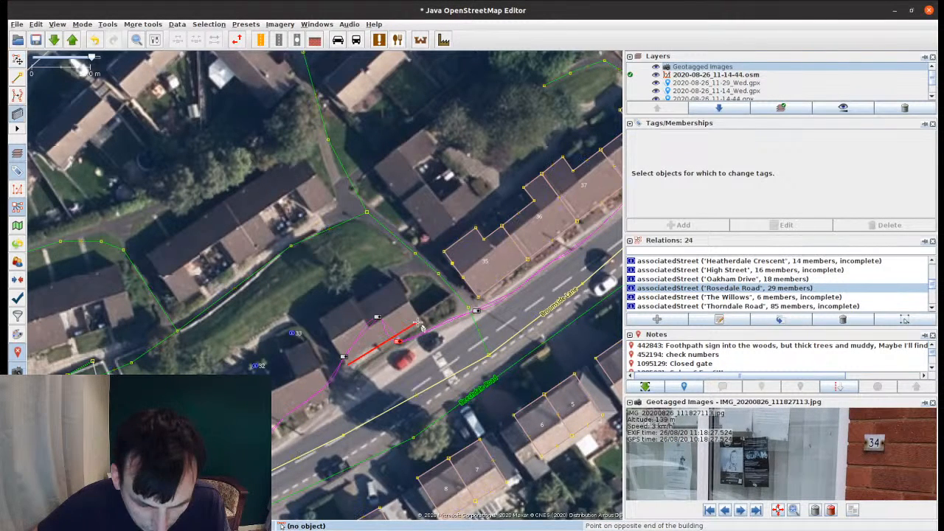
click(417, 323)
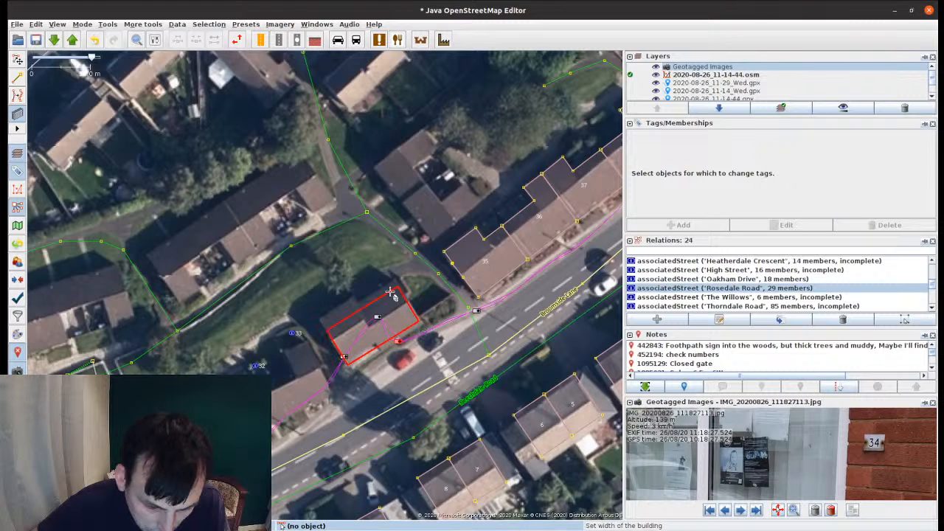
click(390, 291)
key(ctrl+z)
Step: Draw two offset rectangular buildings over the stepped block southwest of house 35 and join them into one building outline
scroll(349, 334, up, 2)
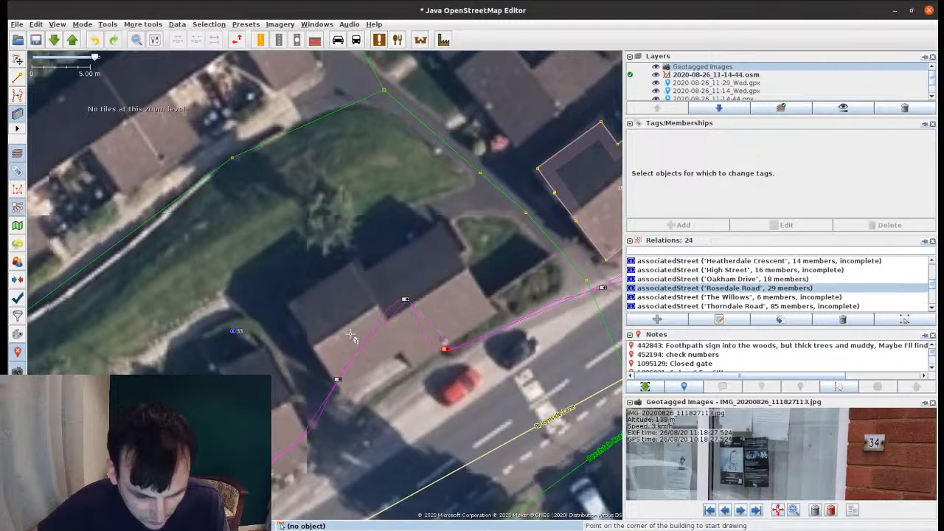
click(289, 301)
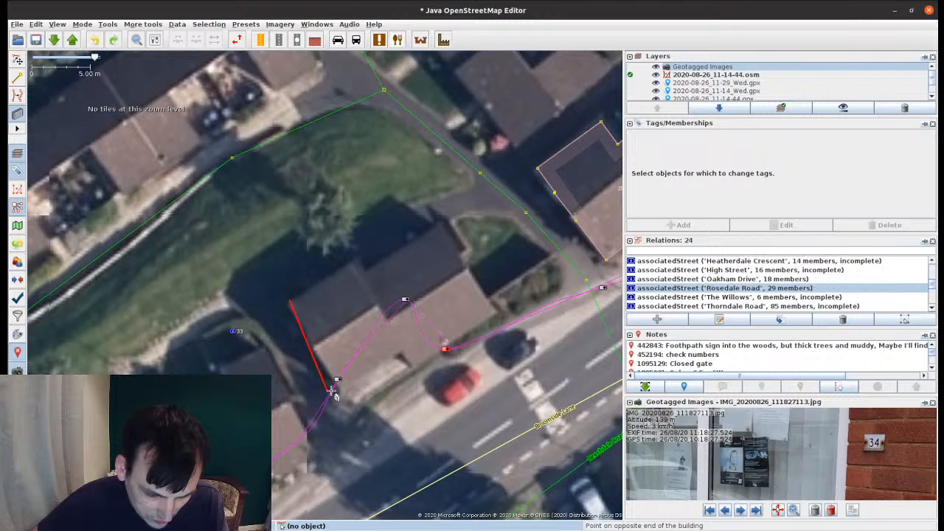
click(335, 388)
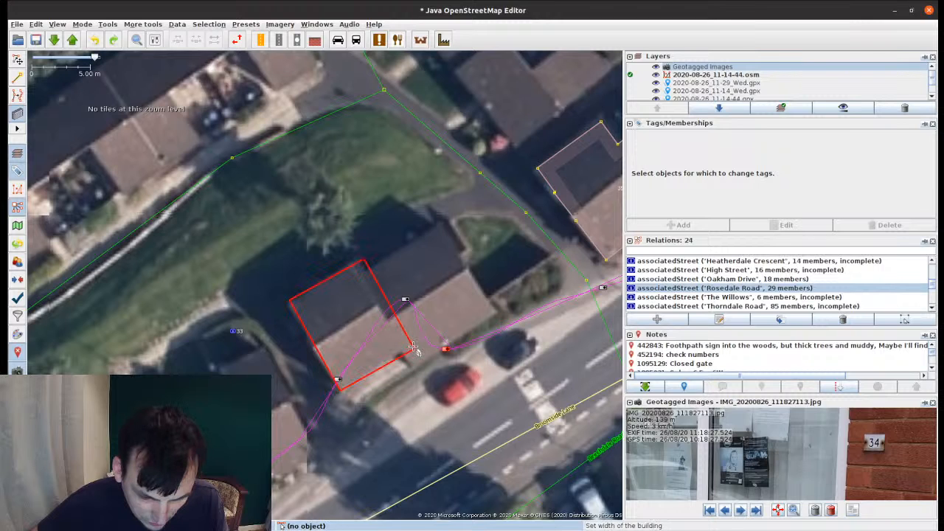
click(414, 348)
click(414, 371)
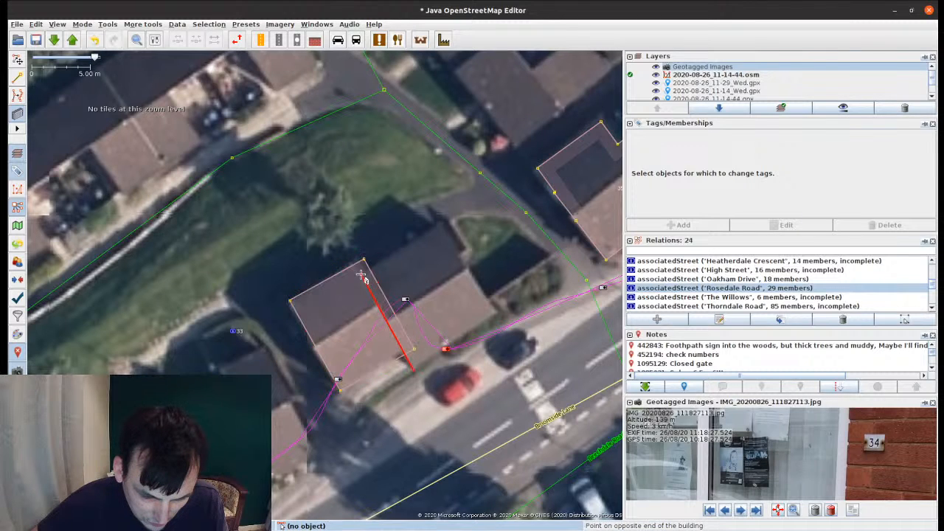
click(362, 276)
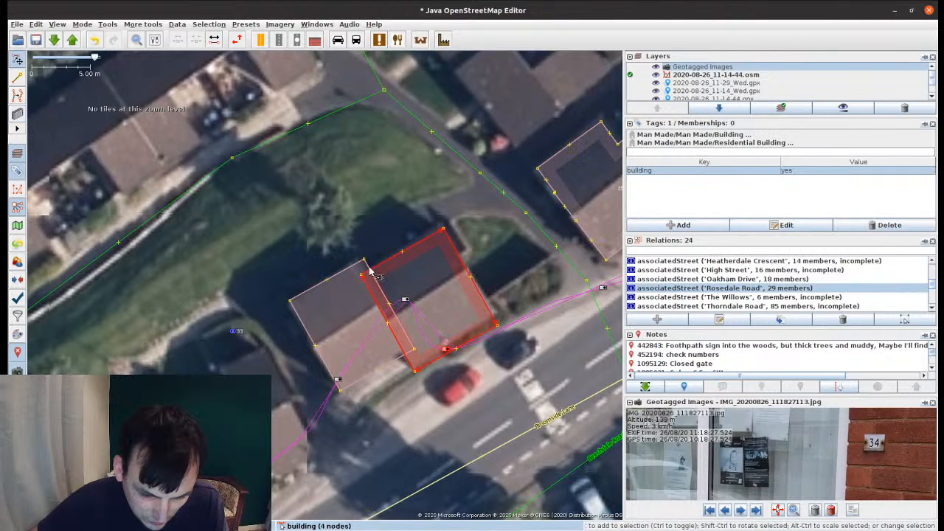
shift+click(371, 272)
key(shift+j)
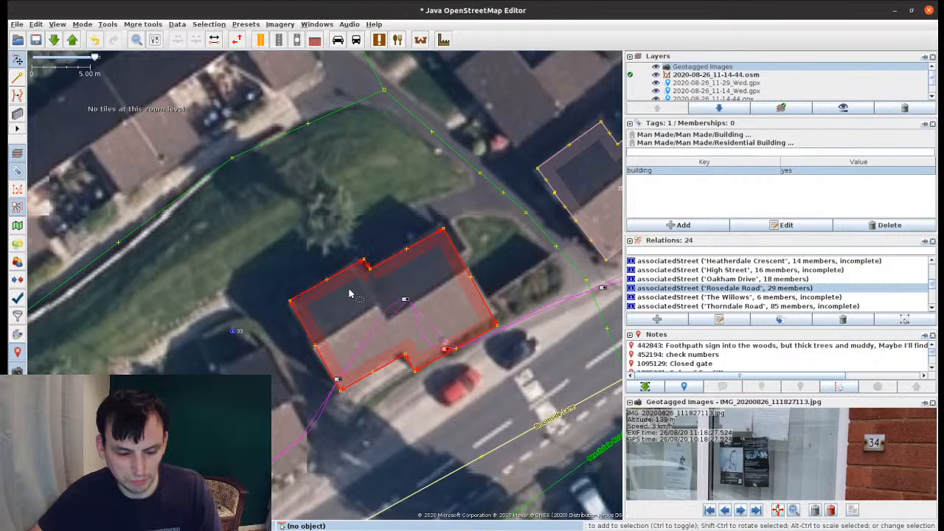
Step: Assign house number 34 to the joined building with the Terrace a house command, adding it to the Broomside Lane associatedStreet relation
shift+click(506, 447)
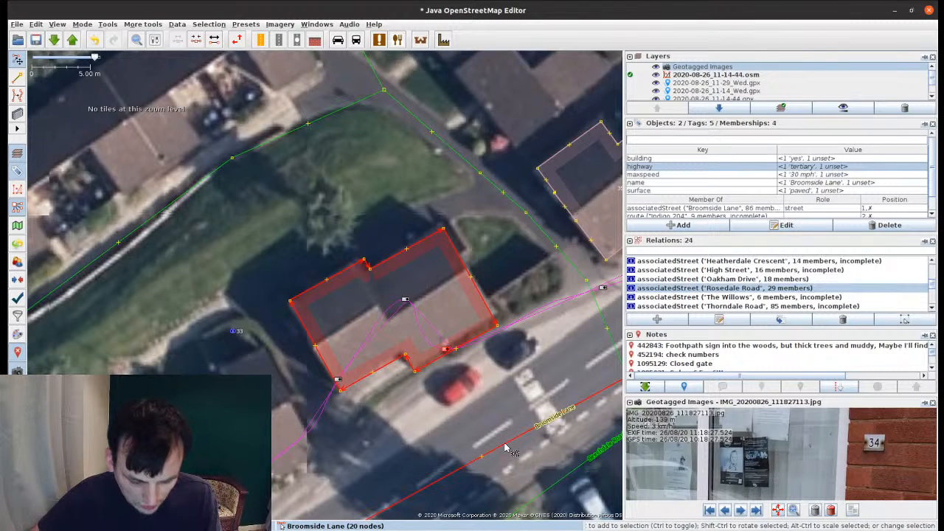
key(shift+t)
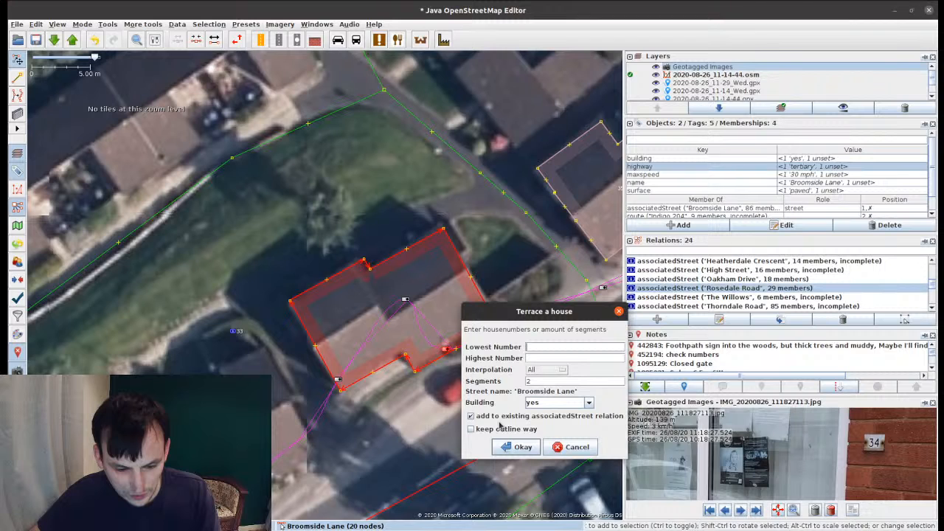
text(34)
key(Tab)
text(34)
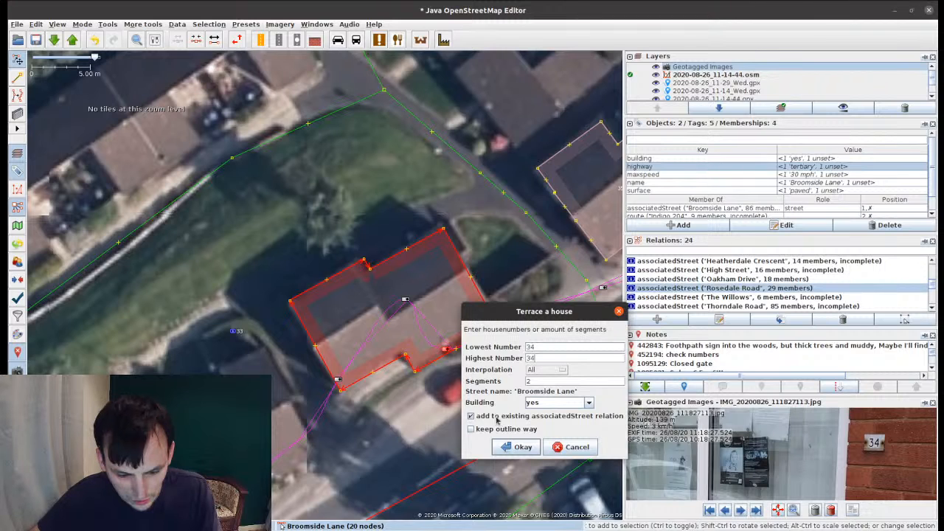
key(Return)
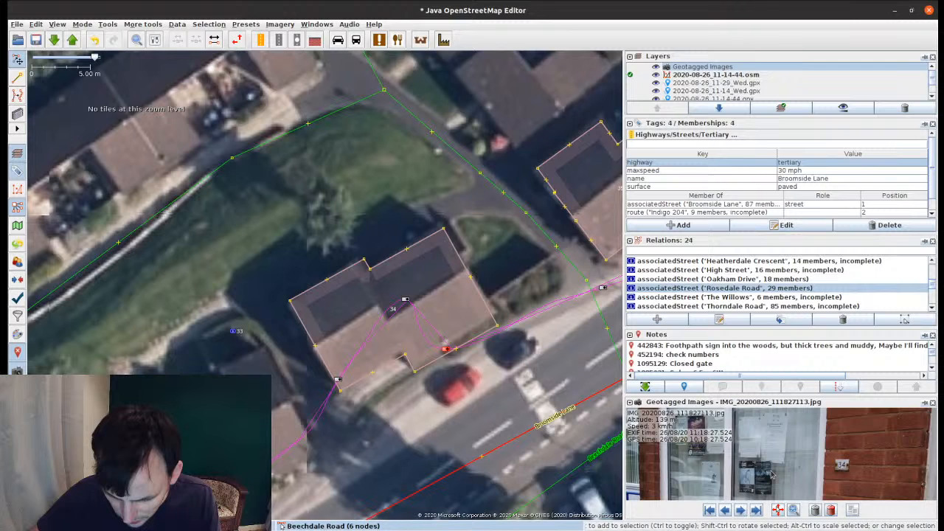
Step: Check the photos of building 34's signs and add the tag addr:housename=Lynn Jordison House to the building
scroll(771, 476, up, 3)
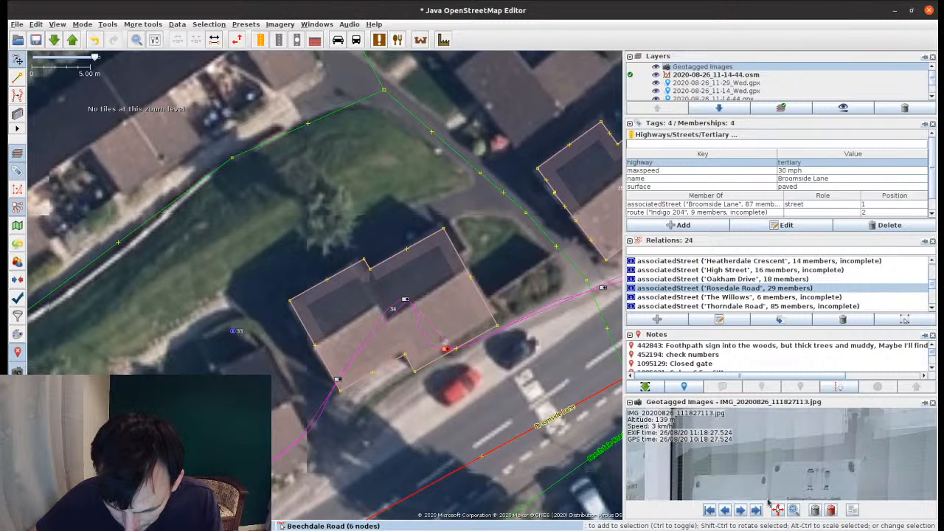
click(742, 510)
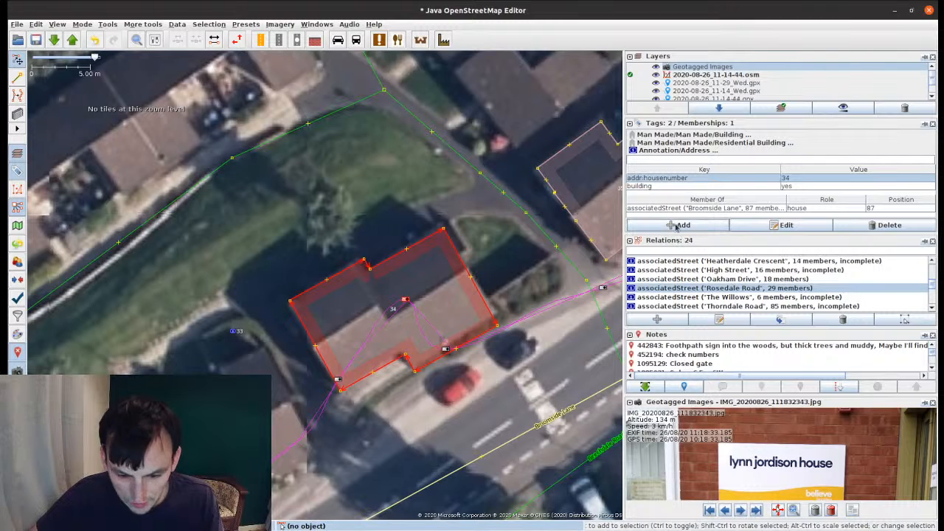
click(689, 227)
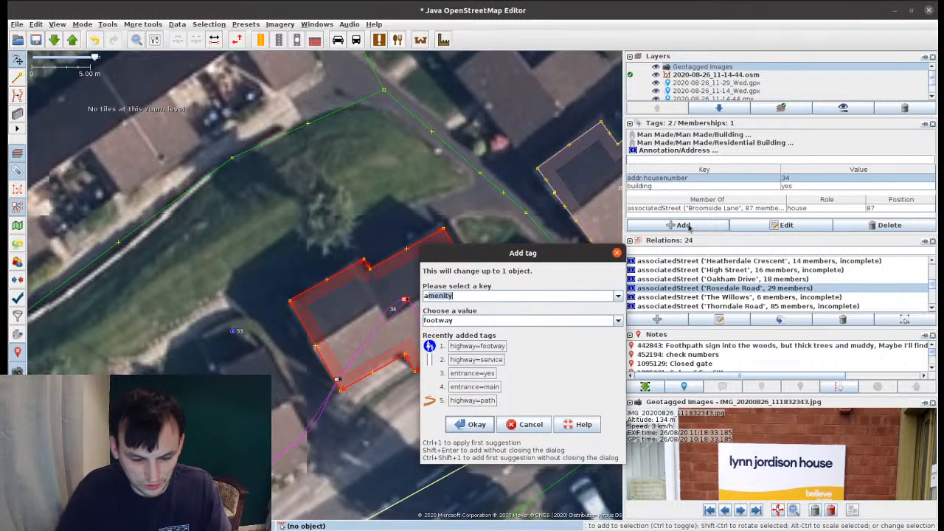
text(addr:c)
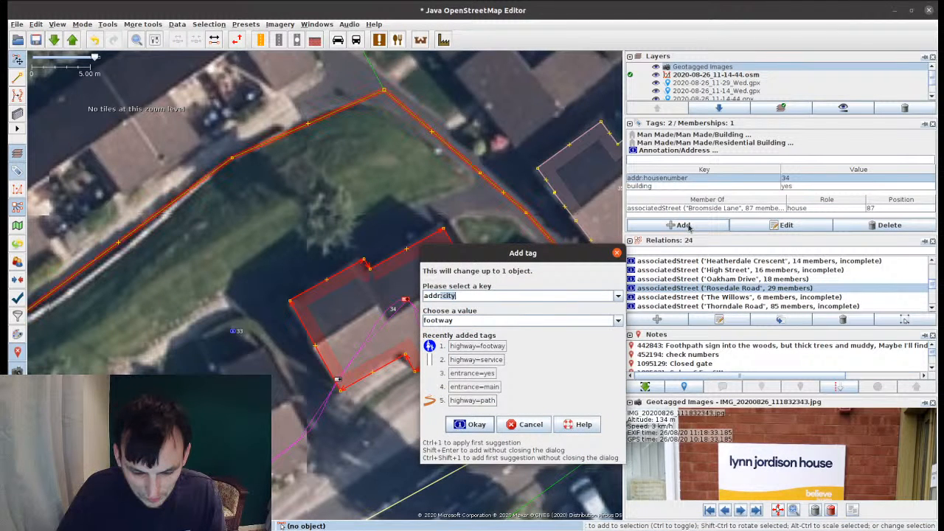
text(h)
key(Tab)
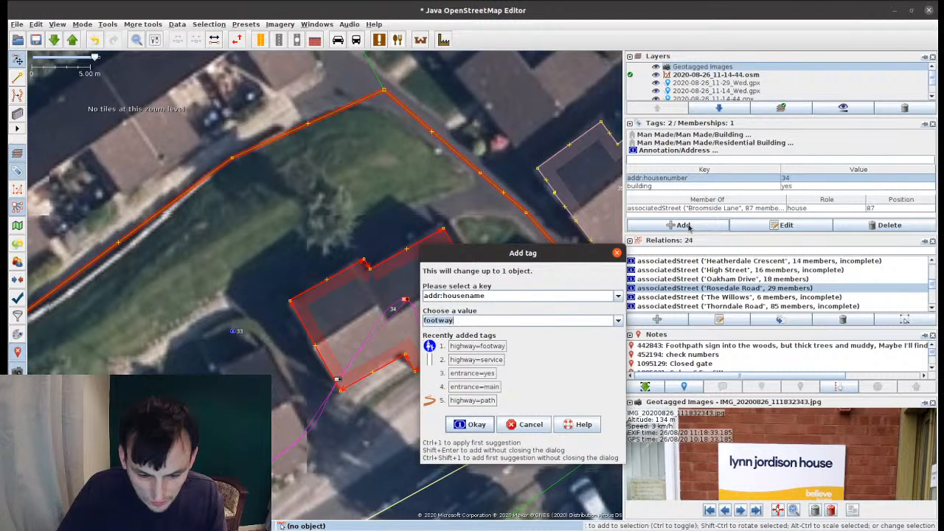
text(Lyn)
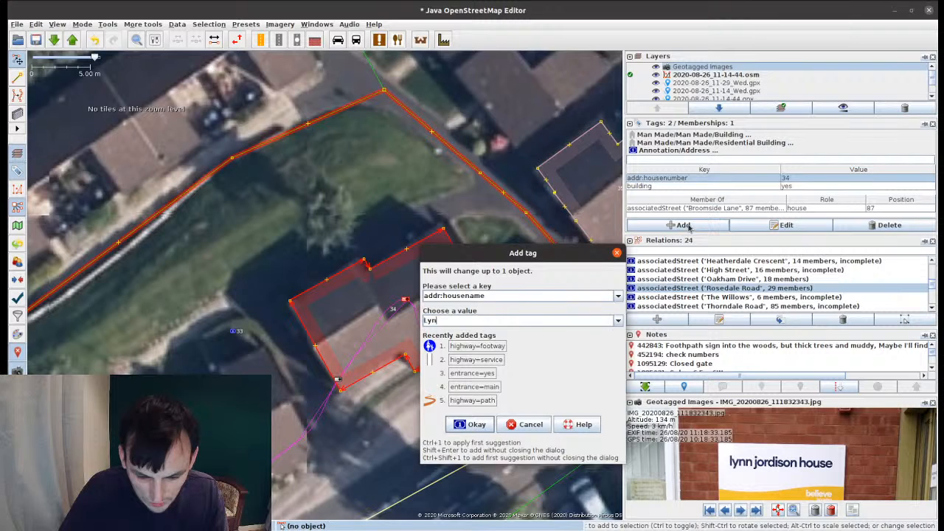
text(n Jo)
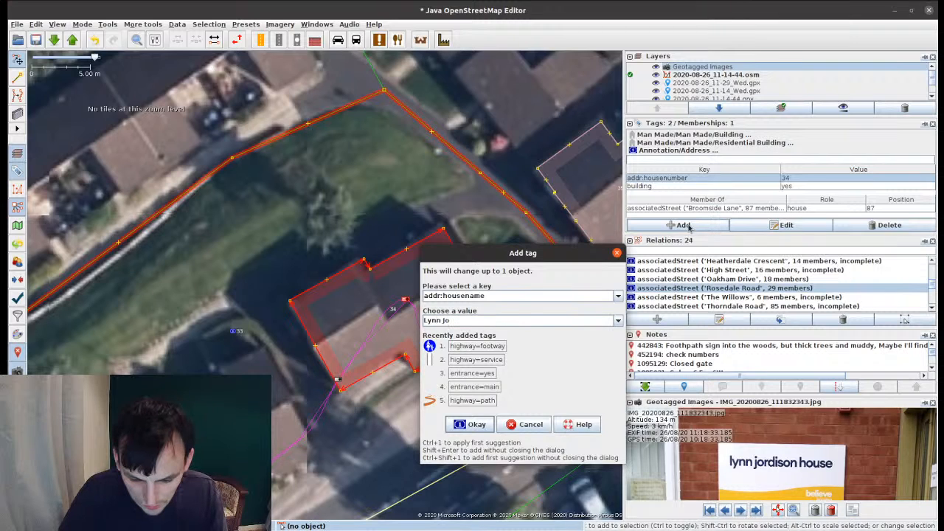
text(rdison H)
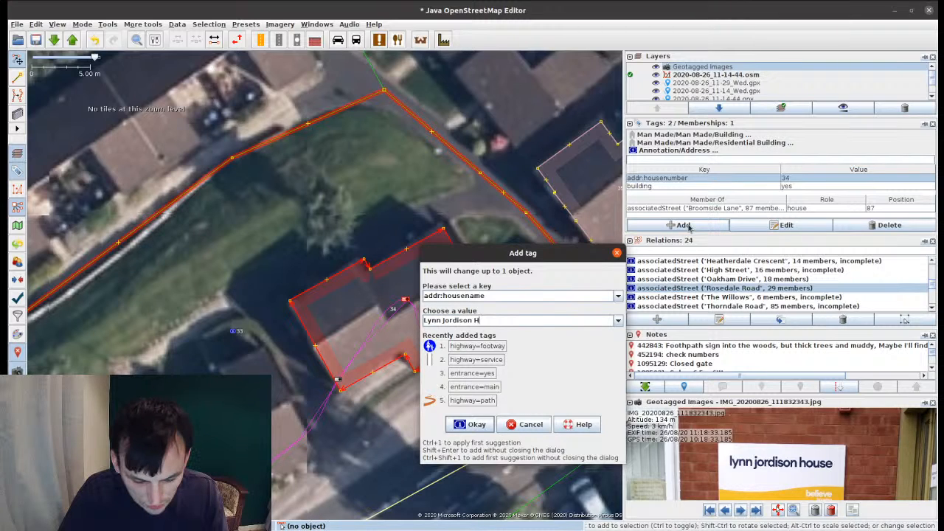
text(ouse)
key(Return)
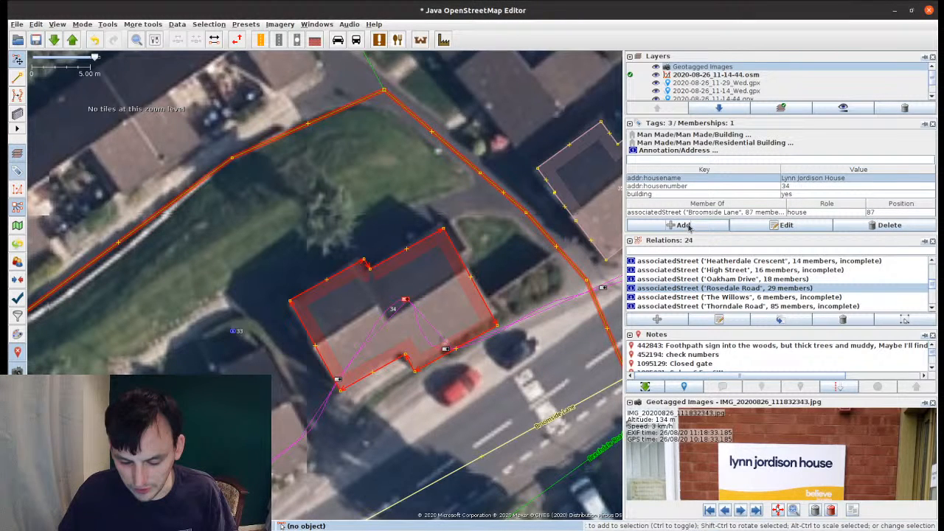
Step: Read the operator on the sign photo and add the tag operator=believe housing to building 34
drag(819, 489, 815, 454)
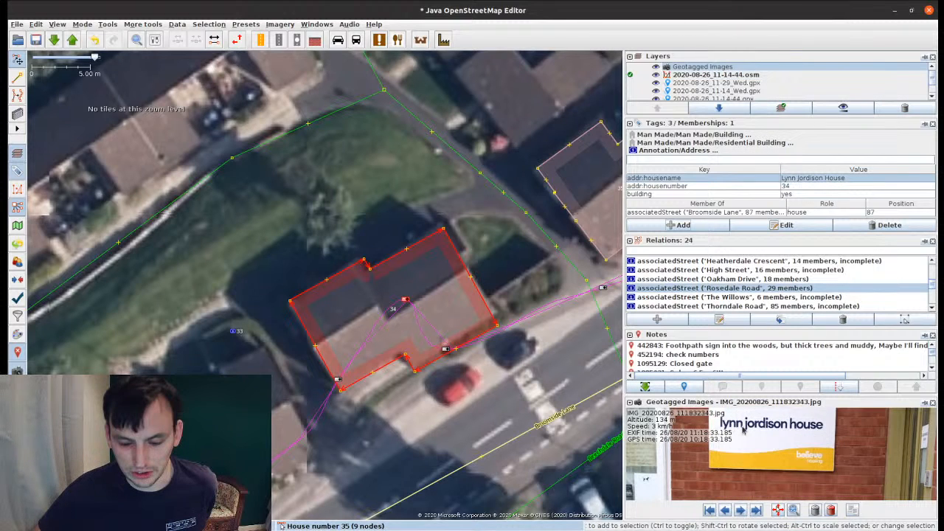
click(677, 226)
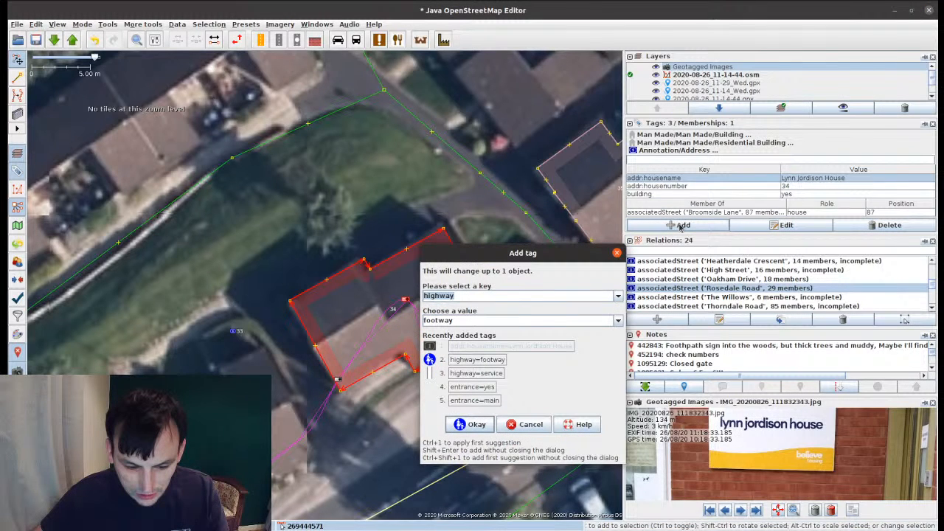
text(operator)
key(Tab)
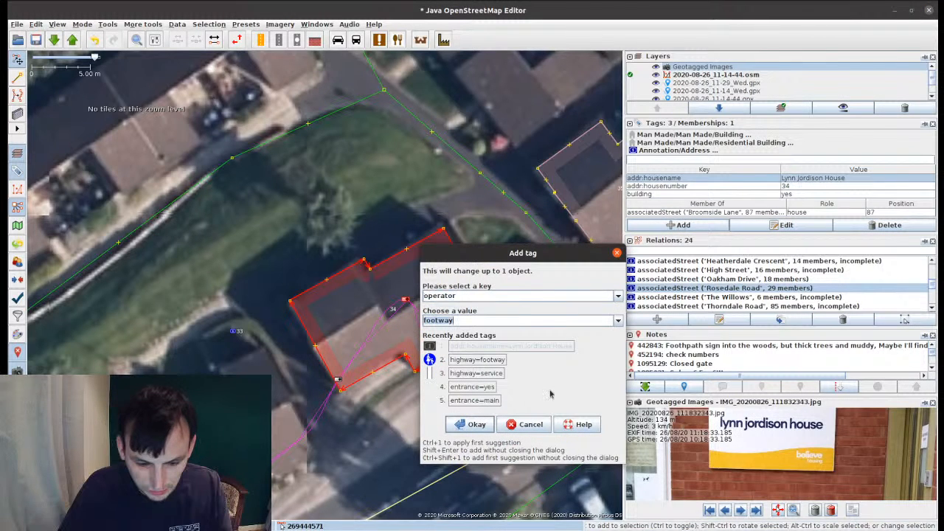
text(believe ho)
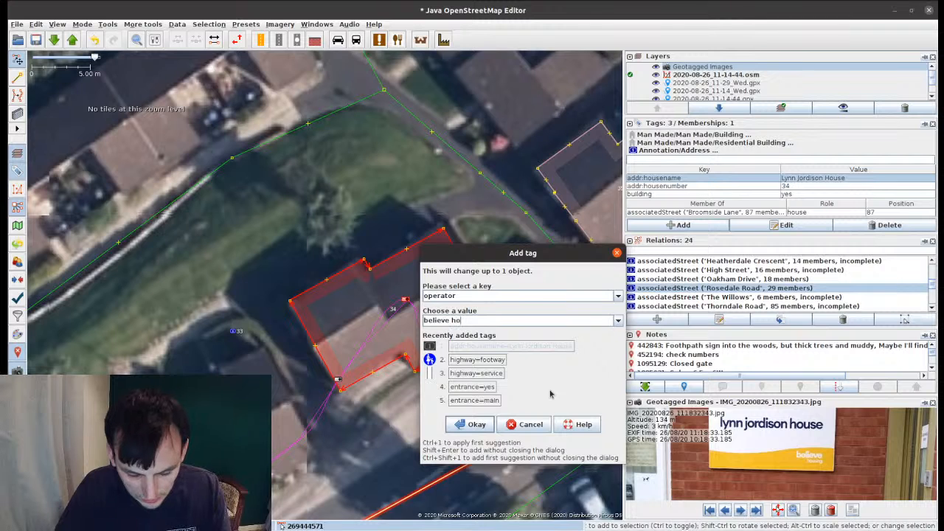
text(using)
key(Return)
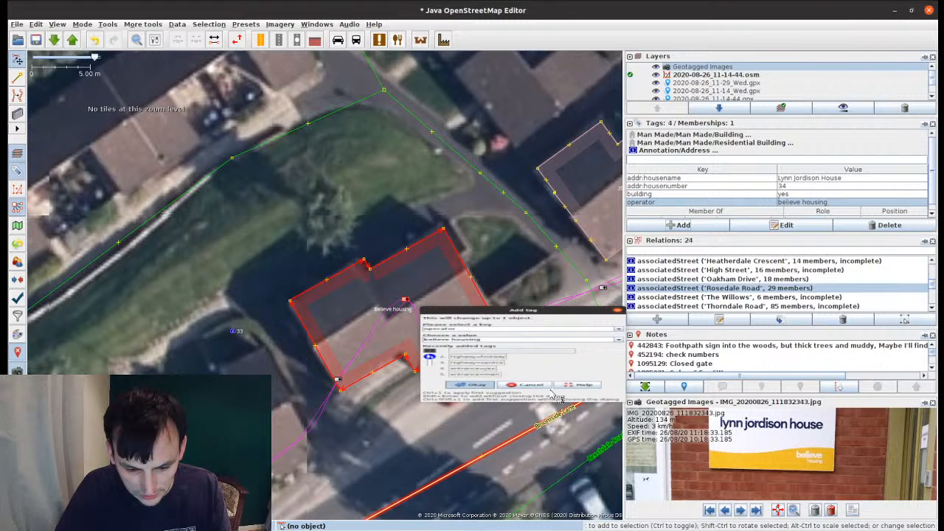
Step: Following the next path photo, draw a three-node way from Broomside Lane northwest through the gap between building 34 and the neighbouring terrace
click(740, 511)
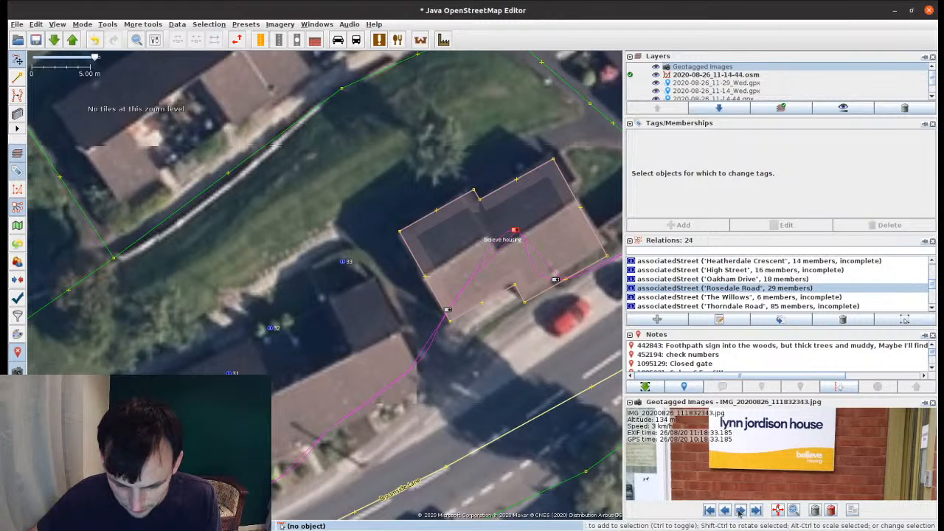
click(740, 511)
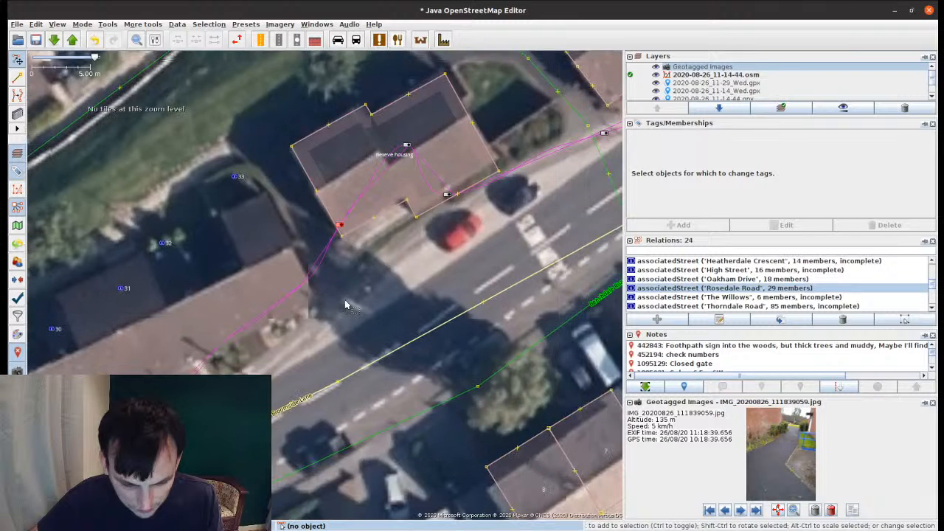
drag(345, 305, 462, 345)
key(a)
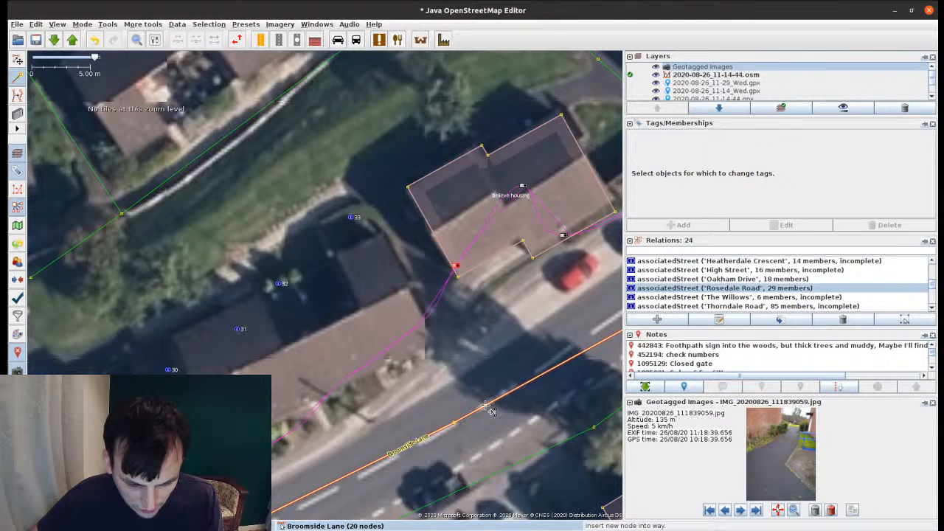
click(488, 404)
click(435, 288)
click(373, 174)
key(s)
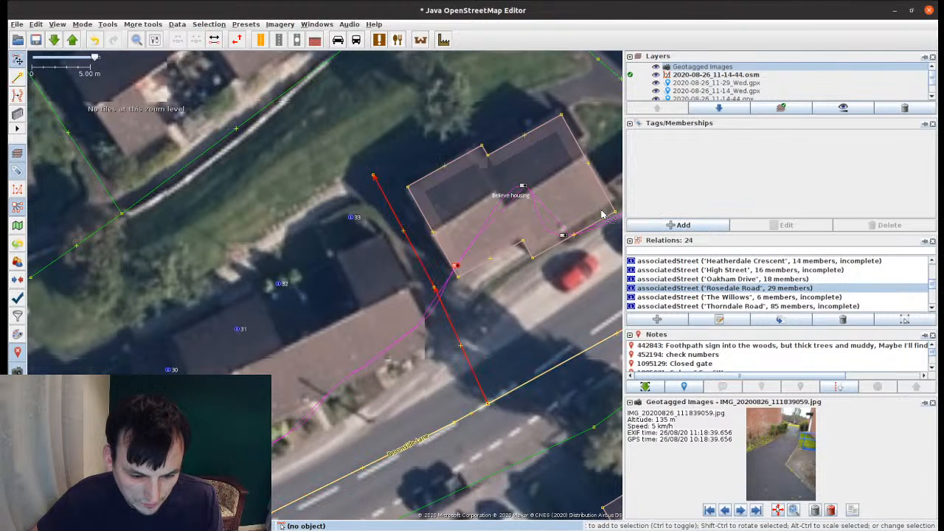
Step: Tag the new path between building 34 and the neighbouring terrace with highway=footway
key(alt+a)
key(ctrl+1)
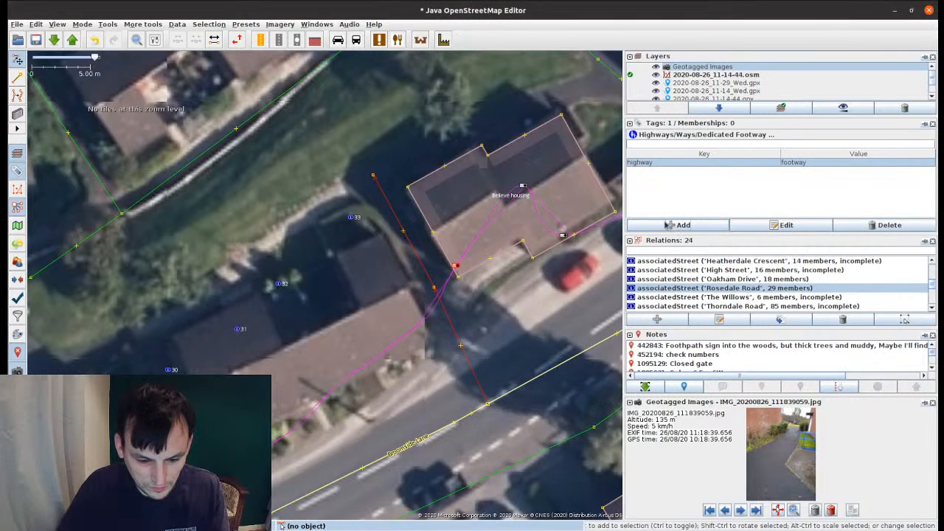
click(487, 138)
Step: Draw one rectangular building outline over the main roof of the terrace between Broomside Court and the new footway
drag(413, 221, 520, 129)
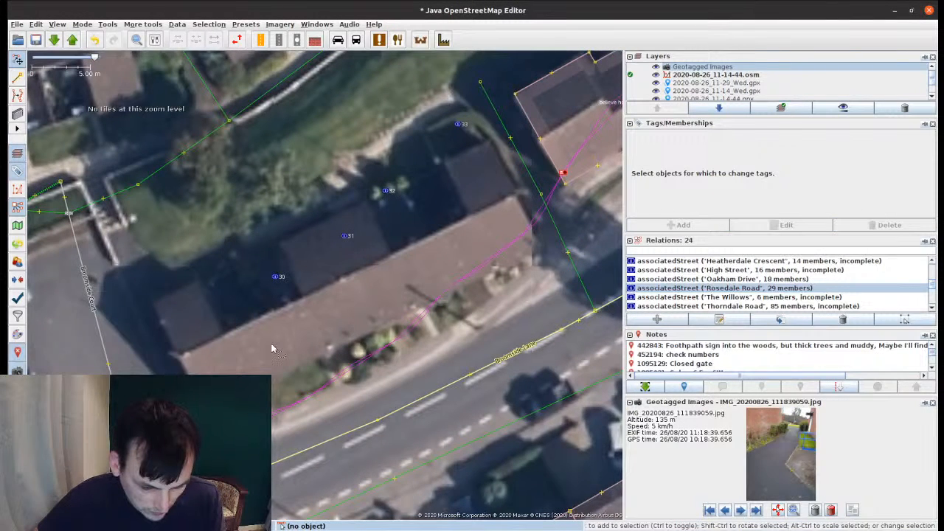
drag(271, 348, 262, 351)
key(b)
click(192, 415)
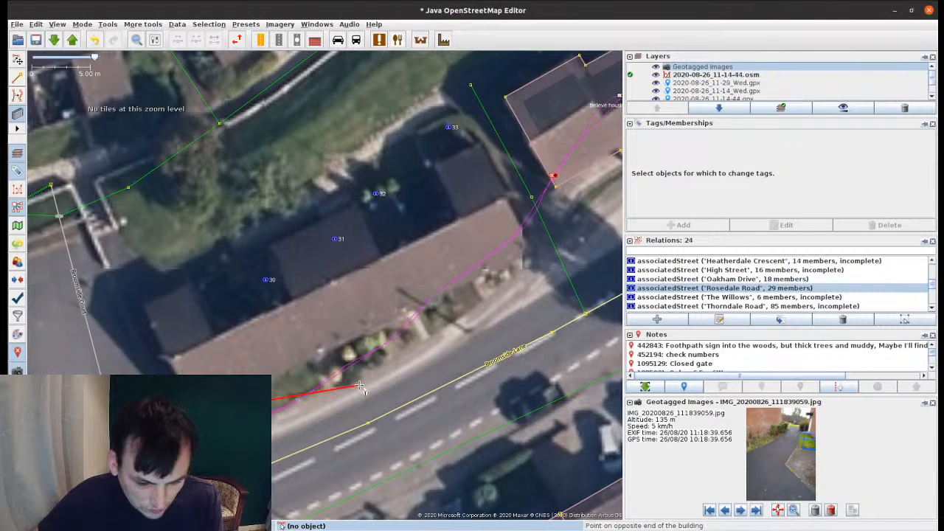
click(525, 254)
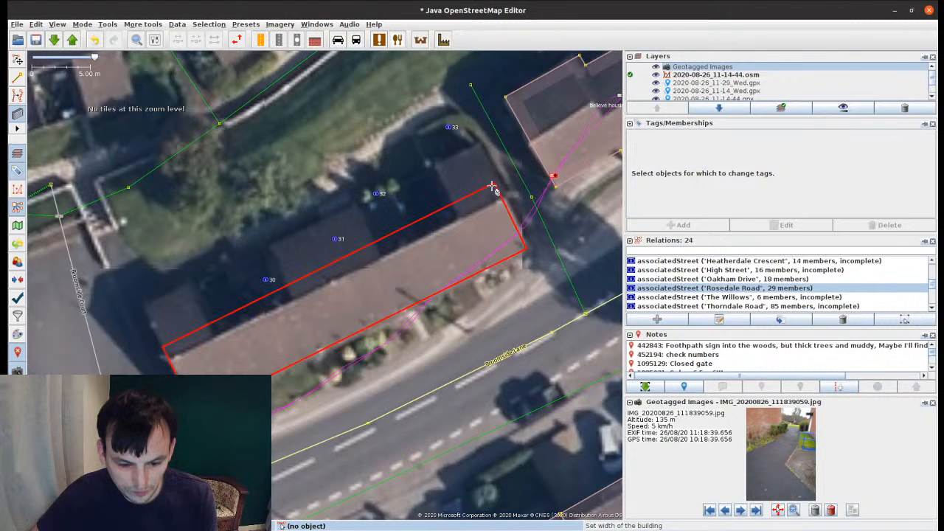
click(493, 189)
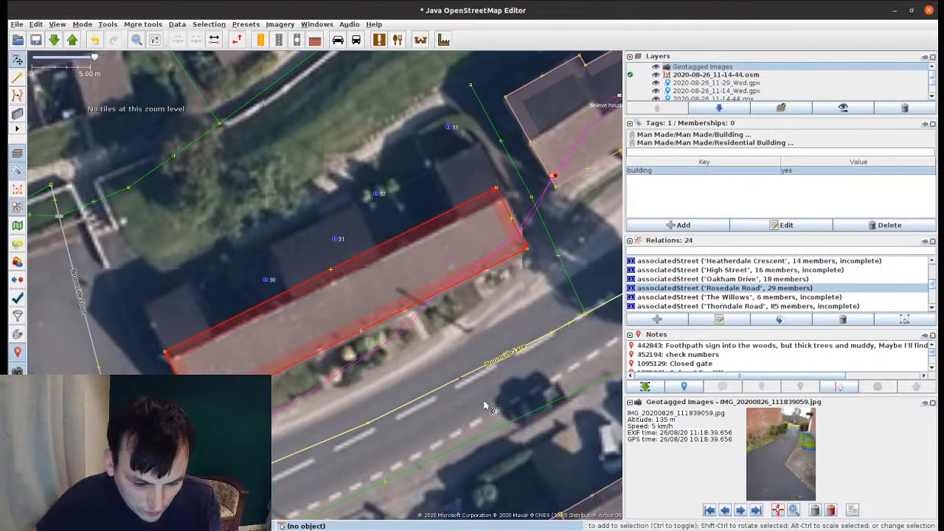
Step: Divide the outline into houses 30 to 33, numbered southwest to northeast, using Terrace a house with Broomside Lane and its existing associatedStreet relation
shift+click(455, 385)
key(shift+t)
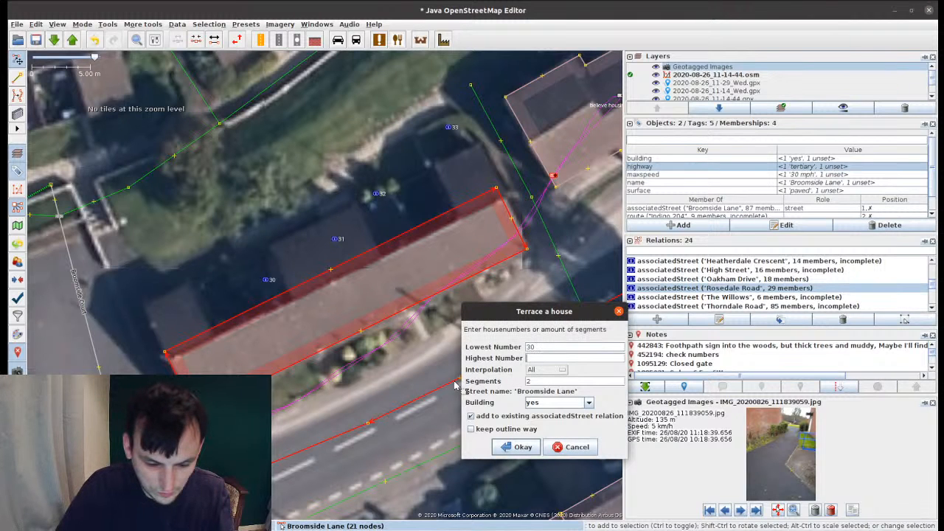
key(Return)
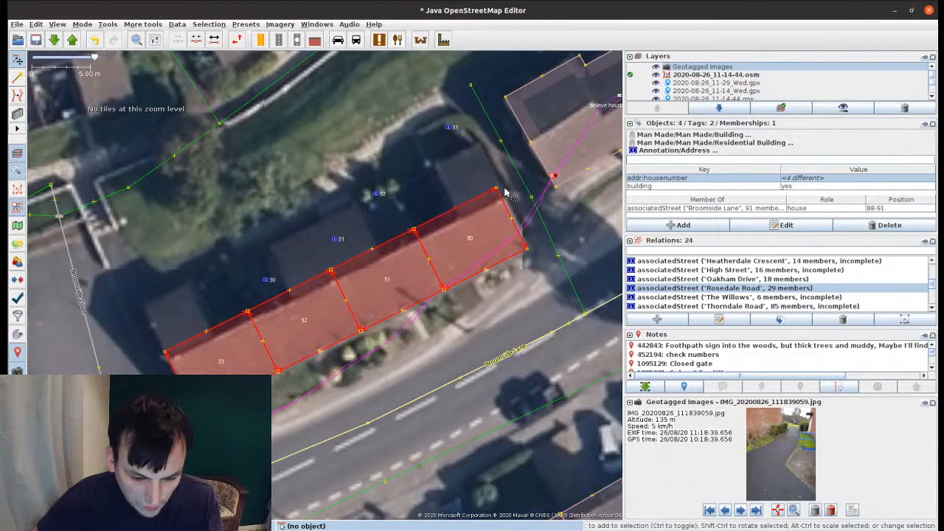
drag(506, 192, 418, 255)
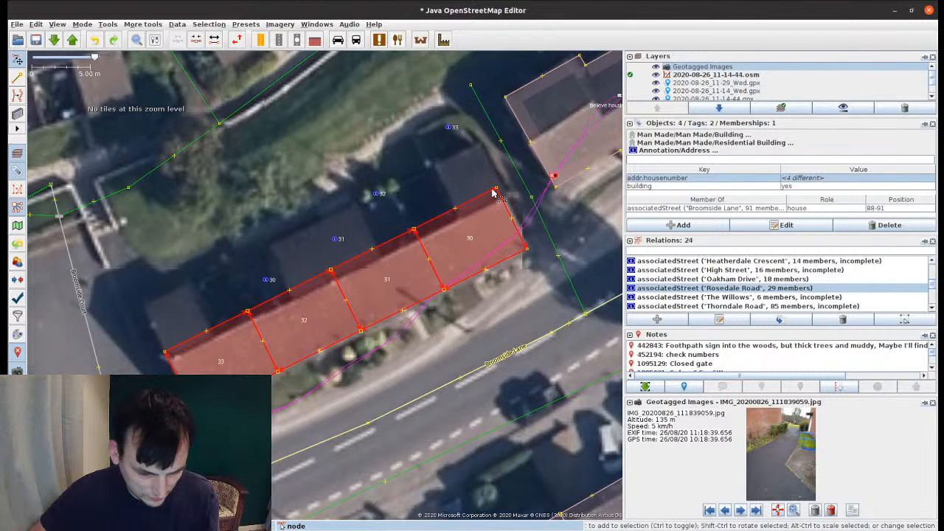
drag(495, 193, 499, 192)
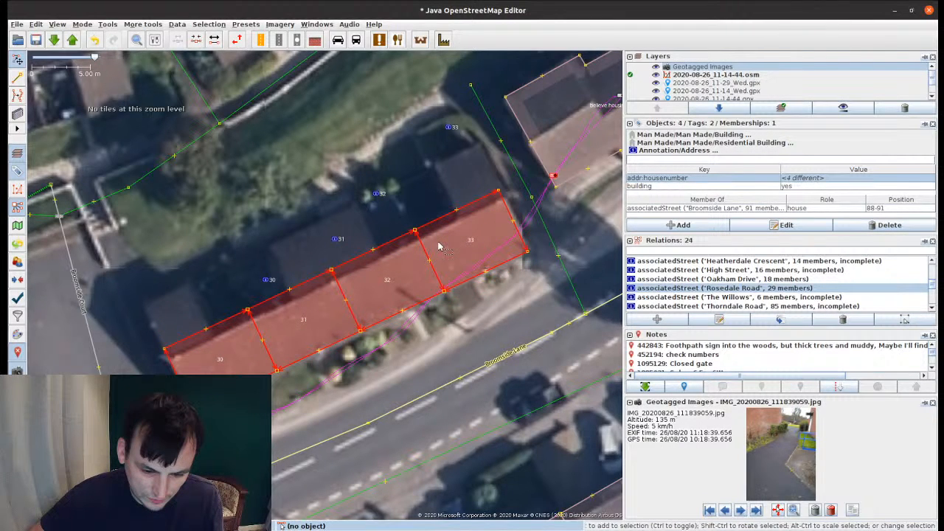
Step: Draw a rectangular building over the rear extension of house 33, overlapping the main house outline
key(b)
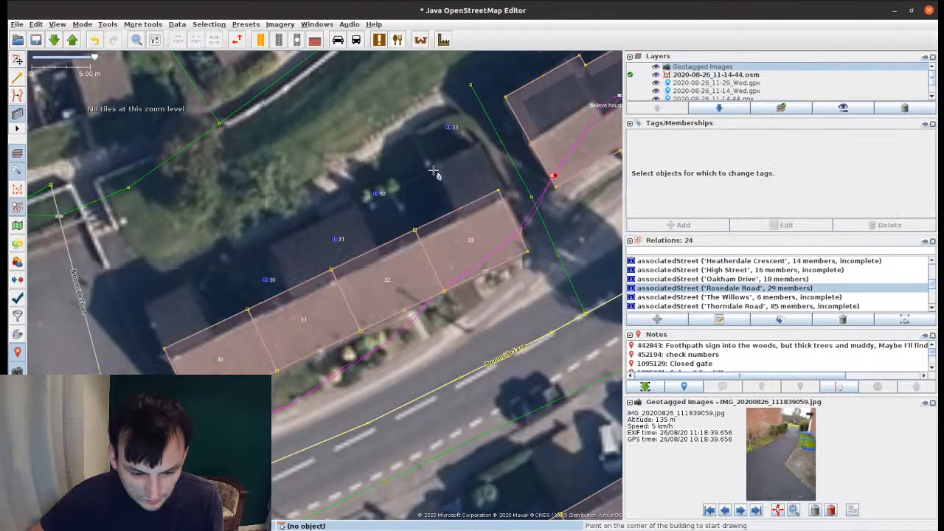
drag(434, 170, 468, 244)
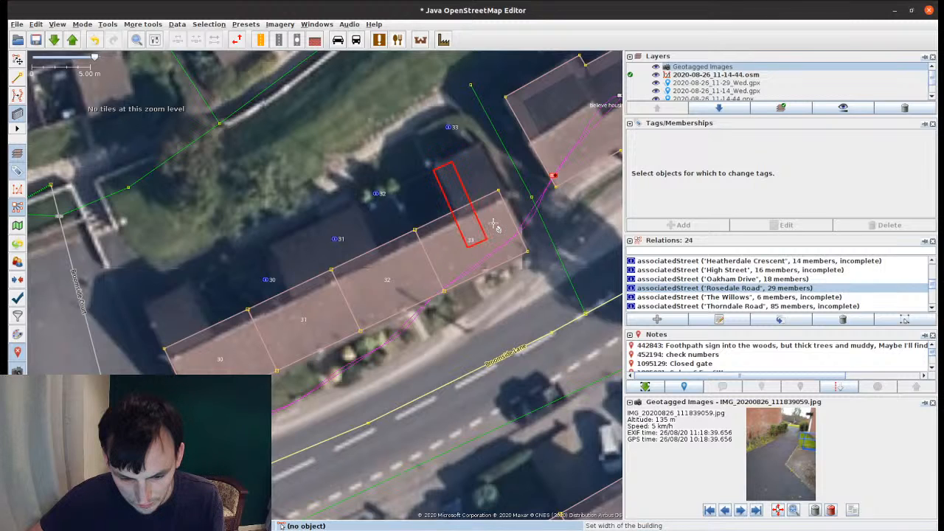
click(515, 223)
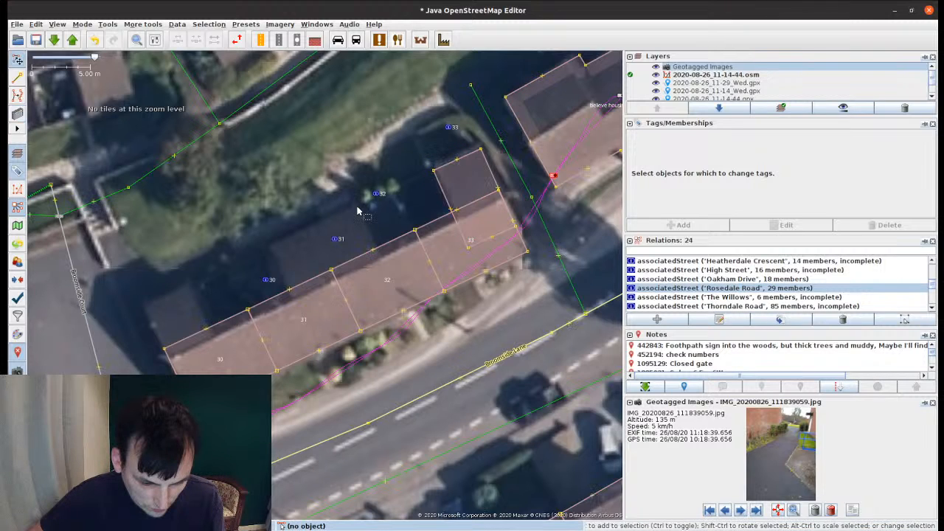
Step: Combine the rear extension with house 33 into one outline, keeping its house role in the Broomside Lane associatedStreet relation
click(500, 219)
shift+click(466, 211)
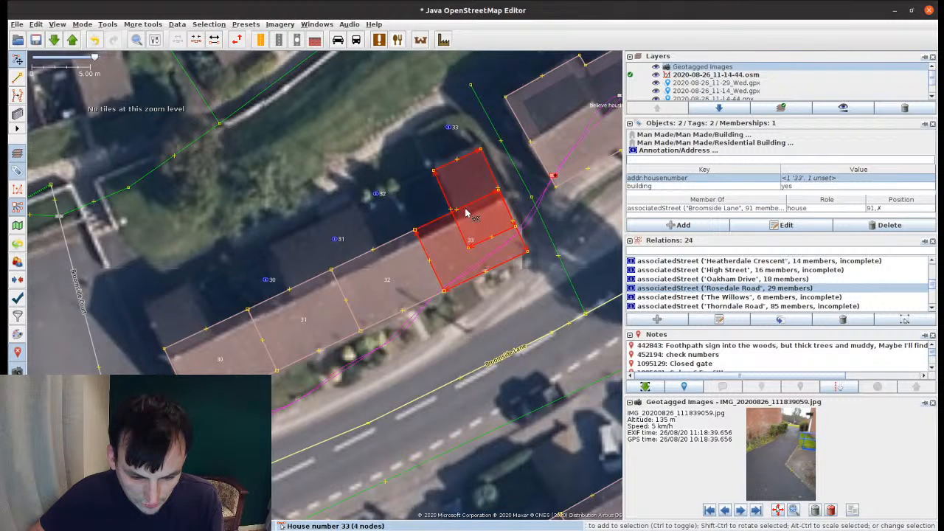
key(c)
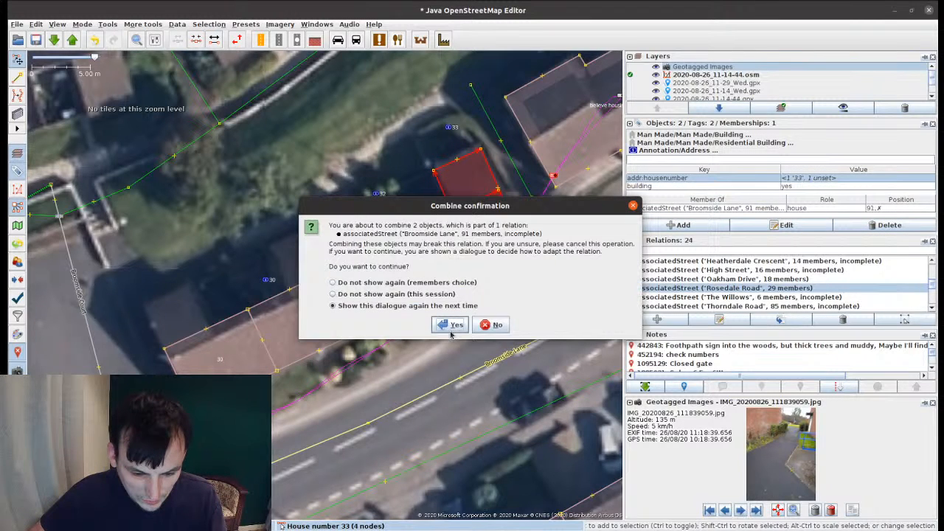
click(451, 325)
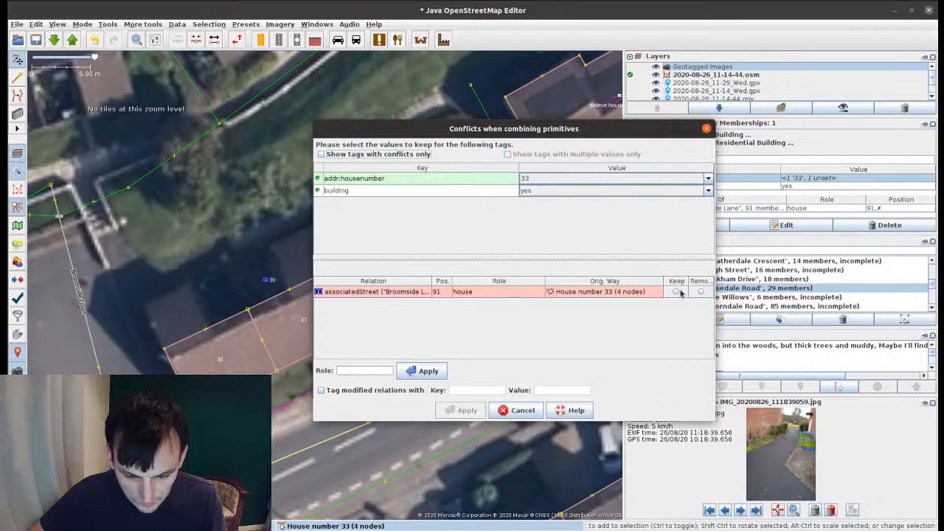
click(677, 291)
click(467, 410)
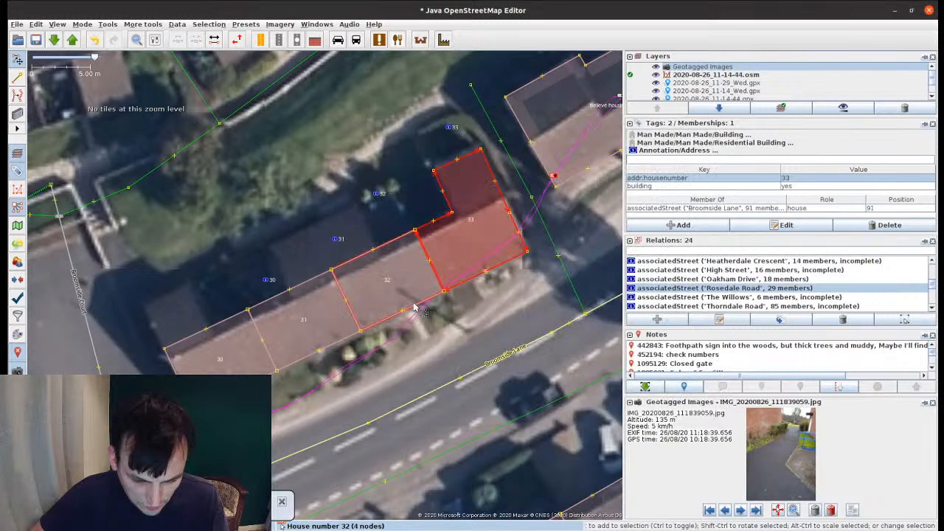
key(Escape)
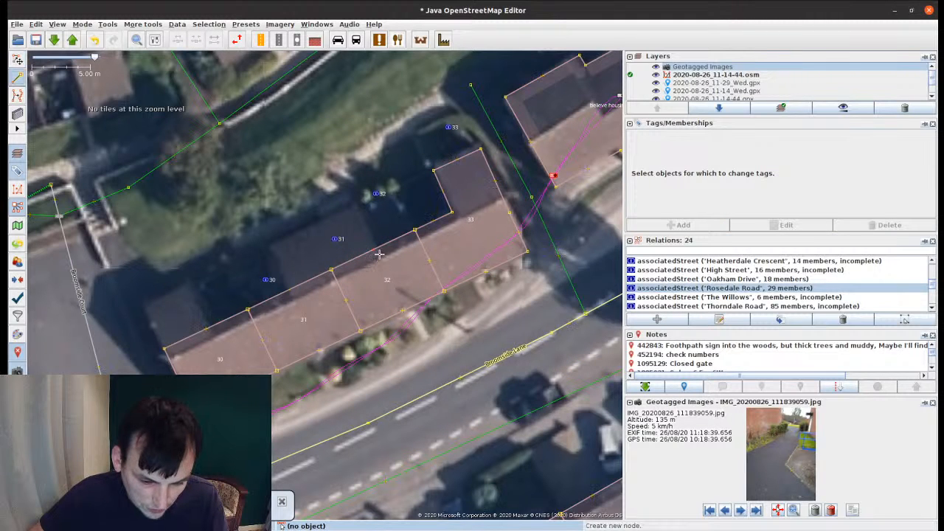
Step: Extend the outlines of houses 30, 31 and 32 around their rear extensions and square their corners
drag(378, 254, 150, 305)
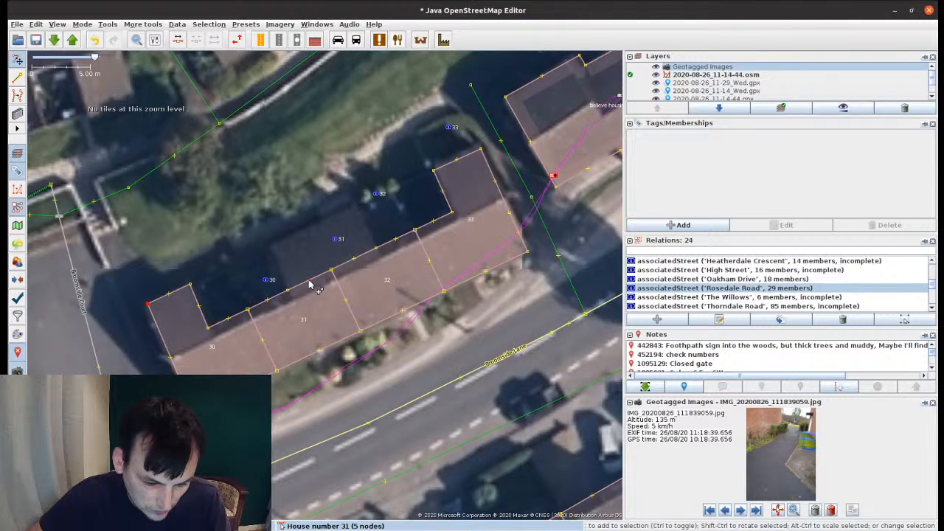
drag(310, 285, 271, 248)
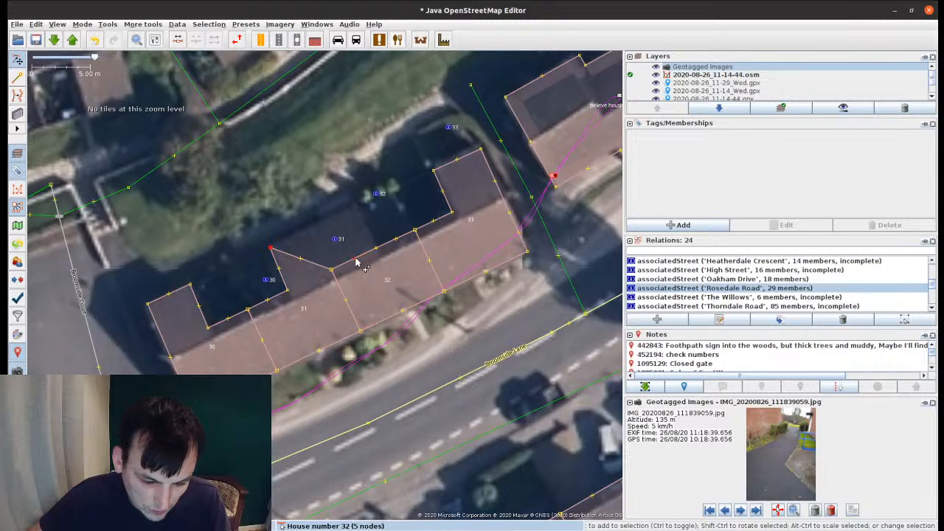
drag(356, 262, 355, 204)
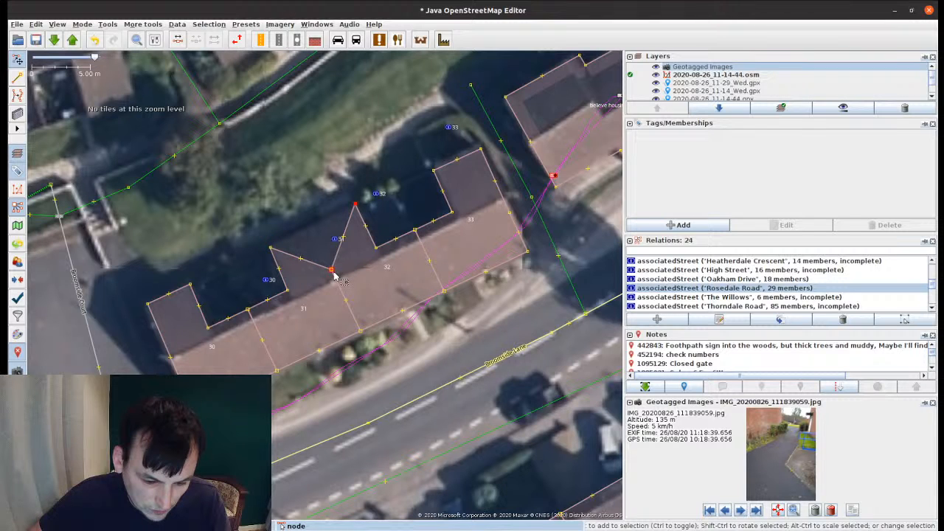
click(334, 276)
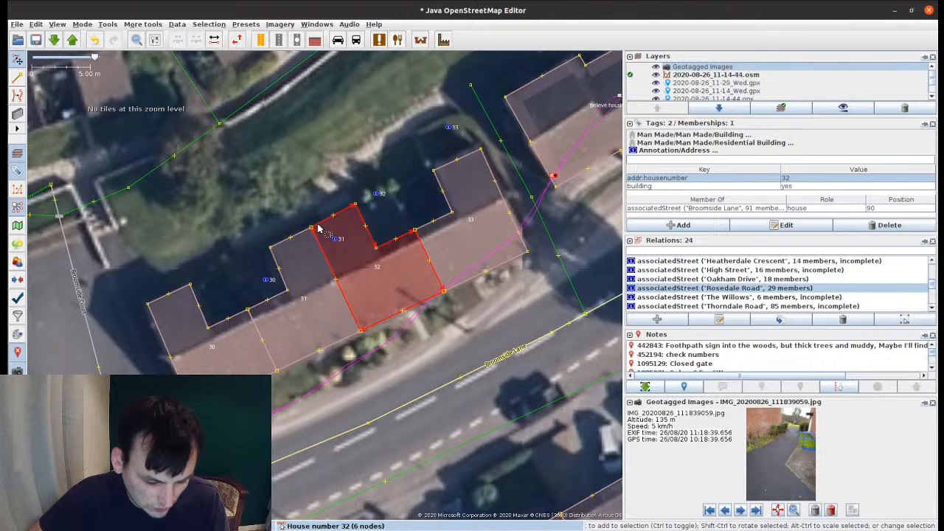
click(283, 273)
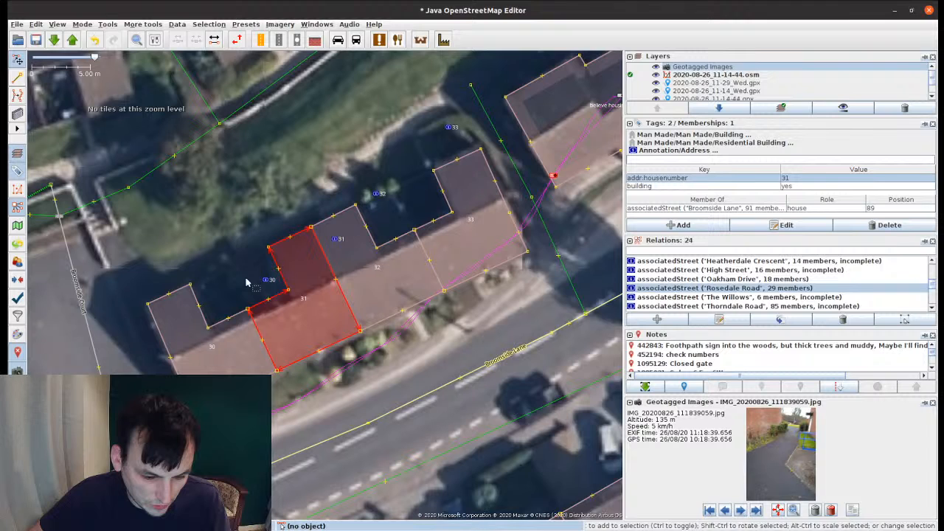
click(241, 292)
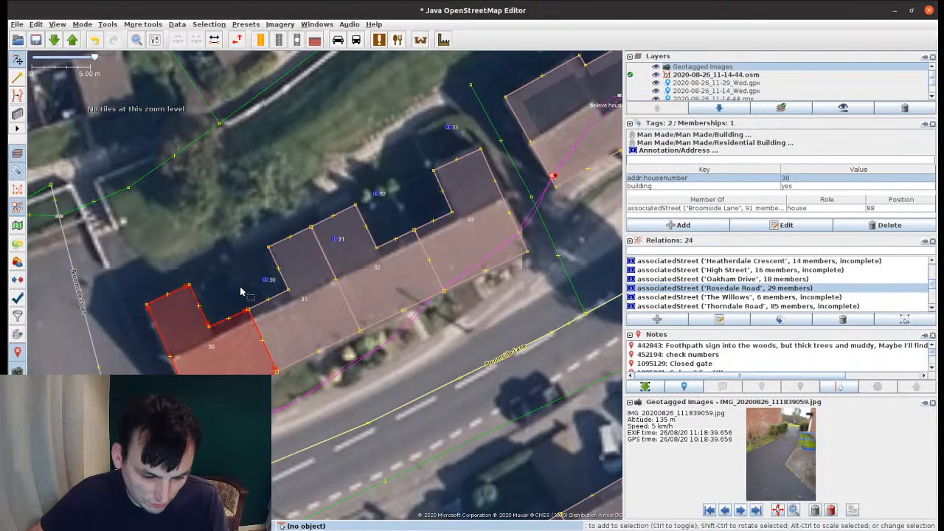
Step: Delete the standalone address nodes for house numbers 30 to 33 behind the terrace
click(266, 280)
shift+click(335, 239)
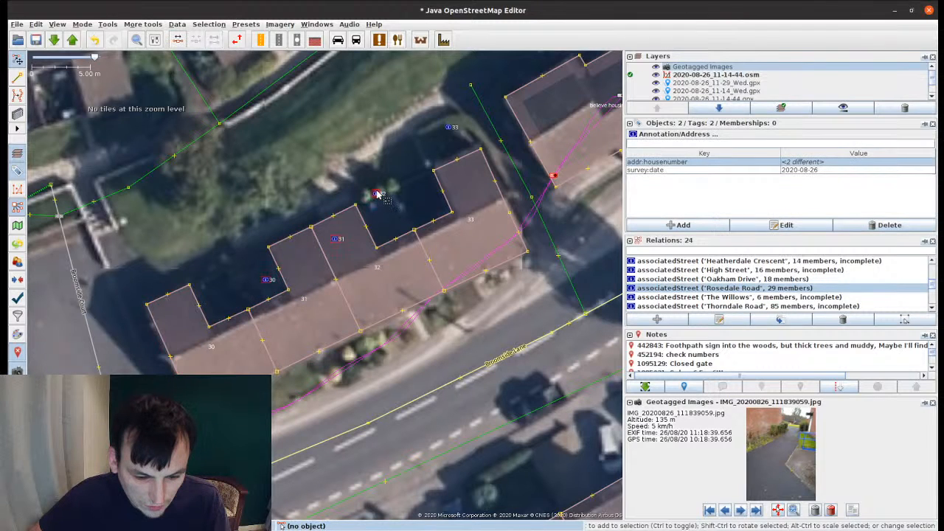
key(Delete)
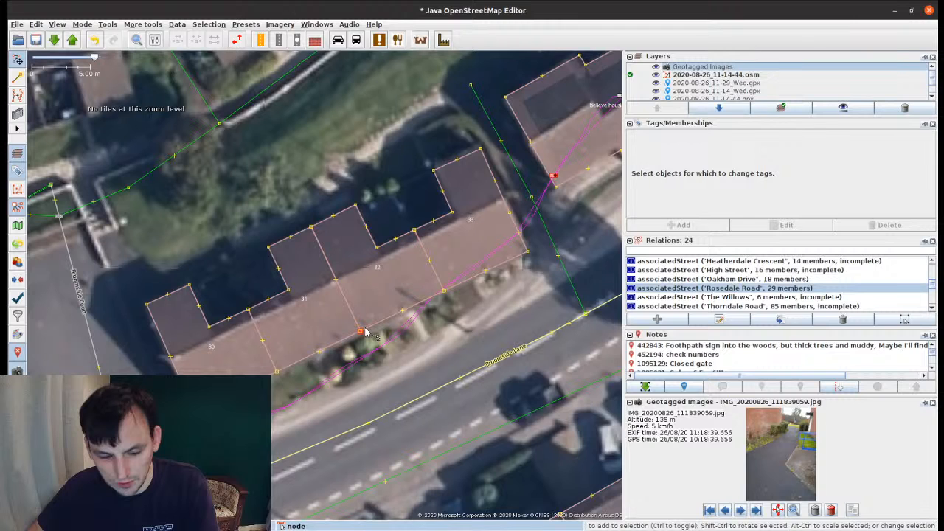
Step: Move Broomside Court's crossing node and northern end node south into the parking area
drag(365, 332, 413, 299)
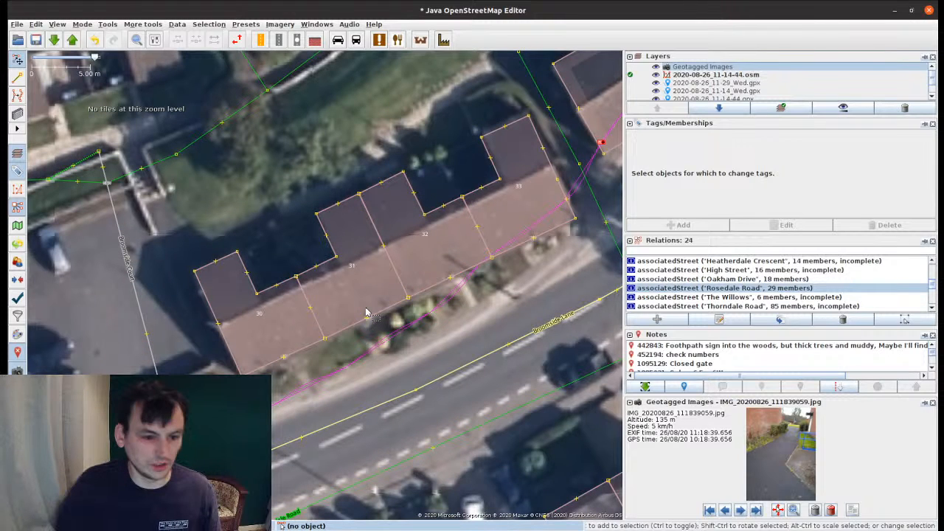
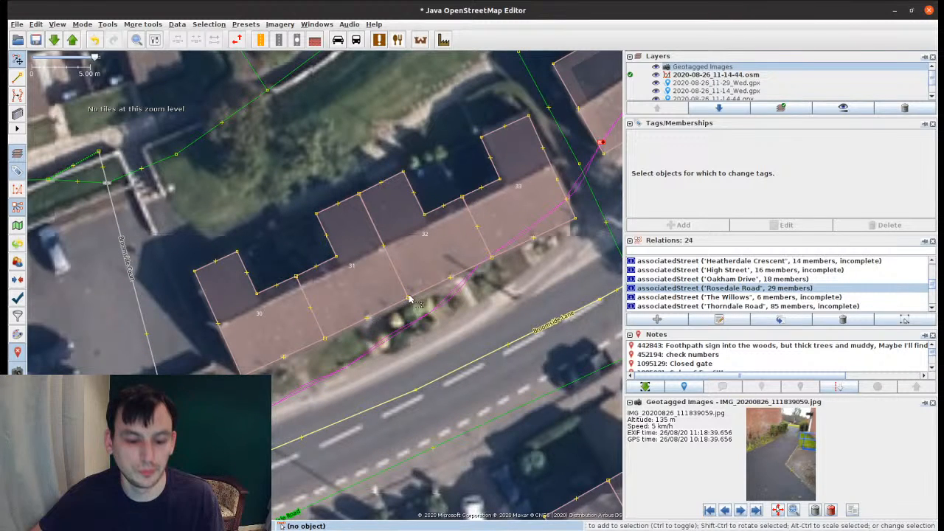
drag(369, 319, 406, 254)
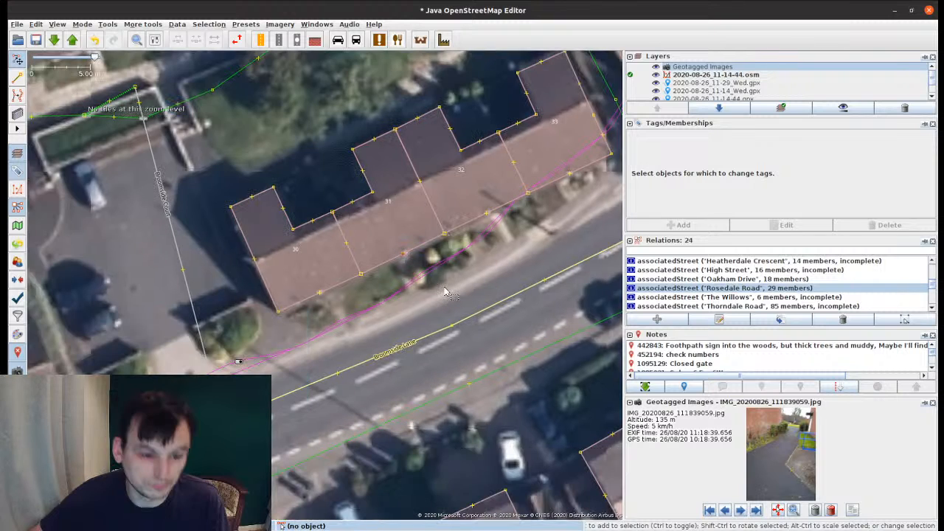
drag(300, 324, 321, 321)
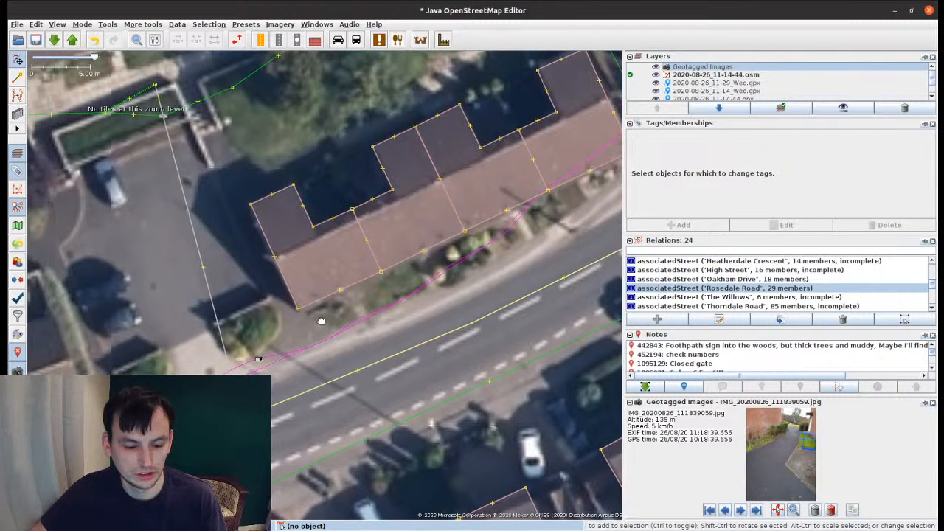
drag(129, 225, 260, 265)
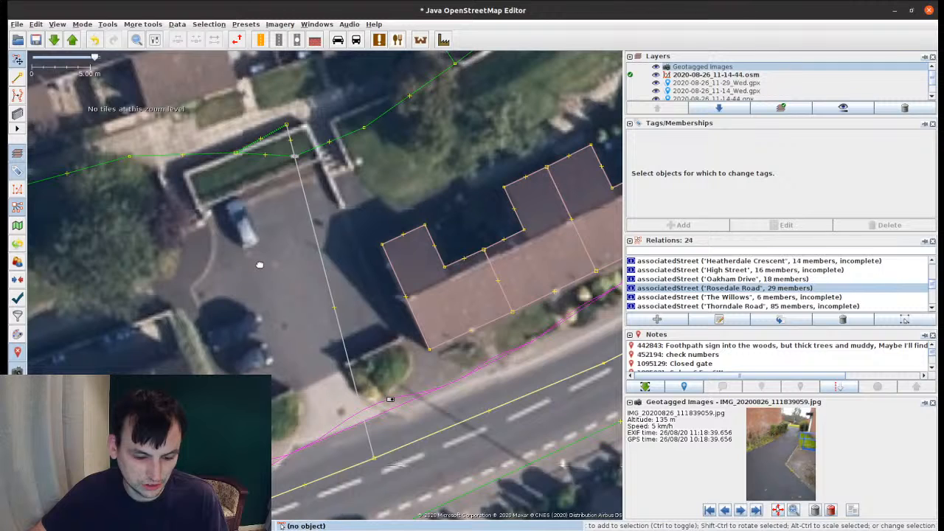
click(289, 127)
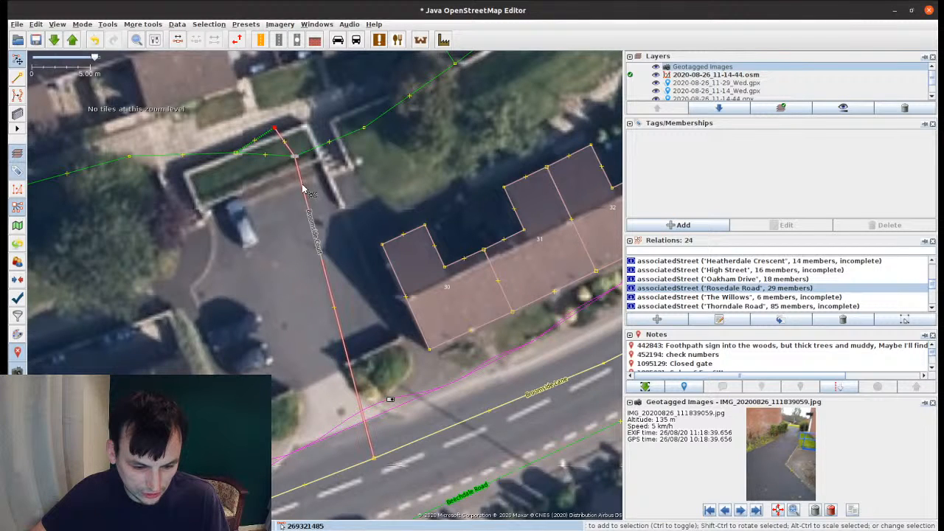
drag(294, 156, 278, 229)
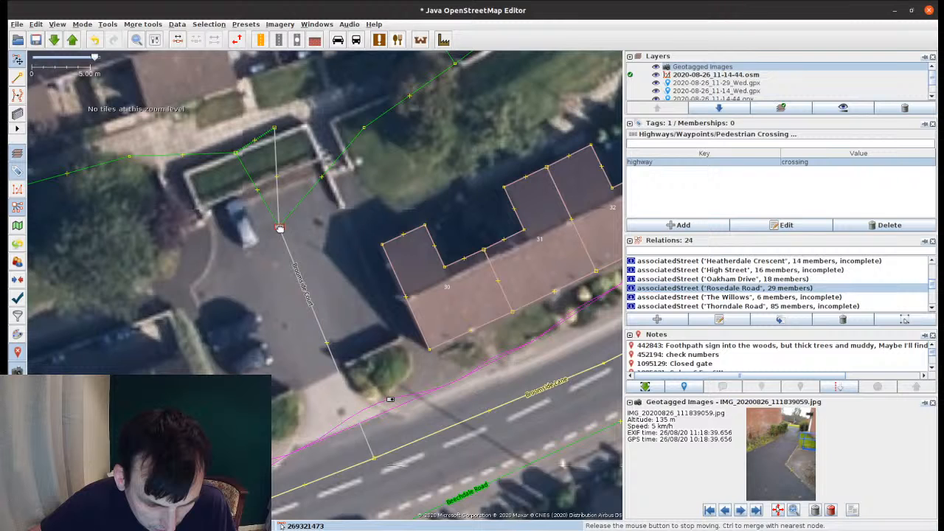
drag(274, 128, 344, 211)
Step: Delete the short steps way between the footway and the northern end of Broomside Court
click(262, 197)
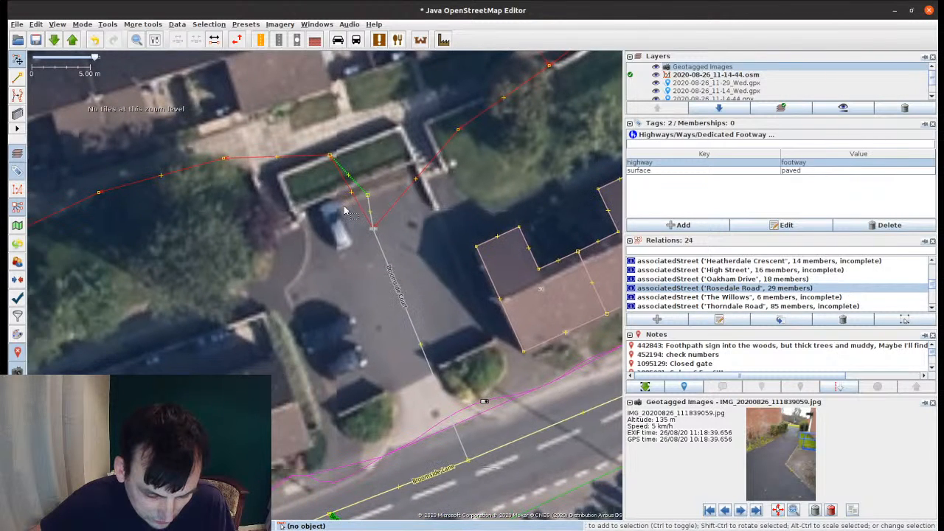
click(362, 188)
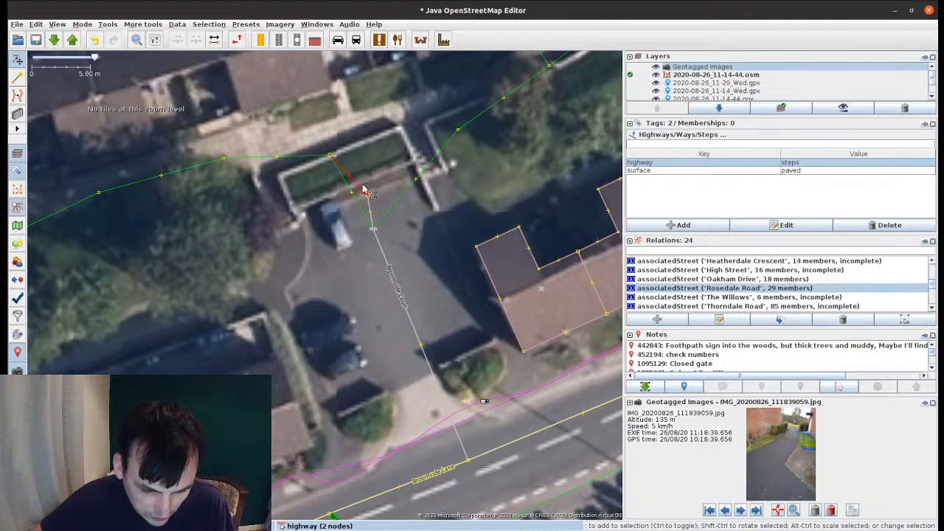
key(Delete)
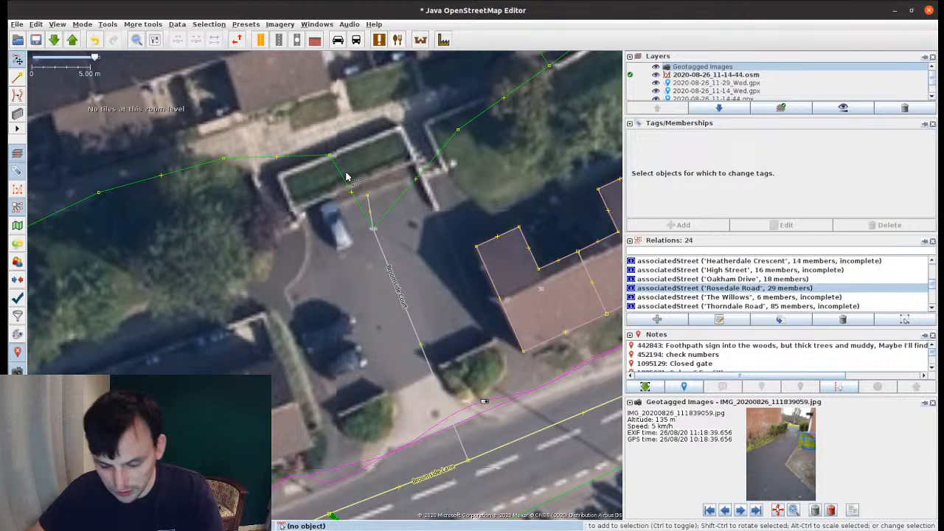
Step: Undo the deletion of the steps way and remove the highway=crossing tag from Broomside Court's junction with the footway
key(ctrl+z)
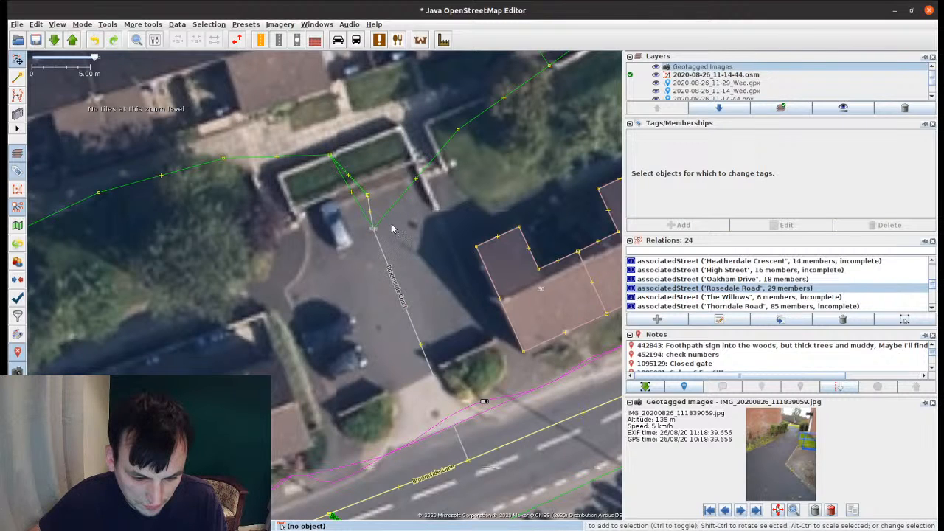
click(373, 230)
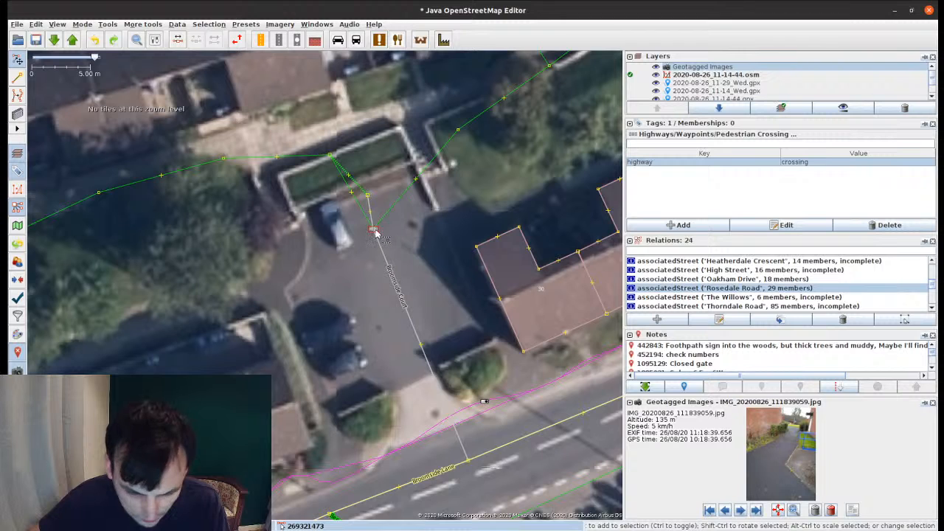
click(541, 259)
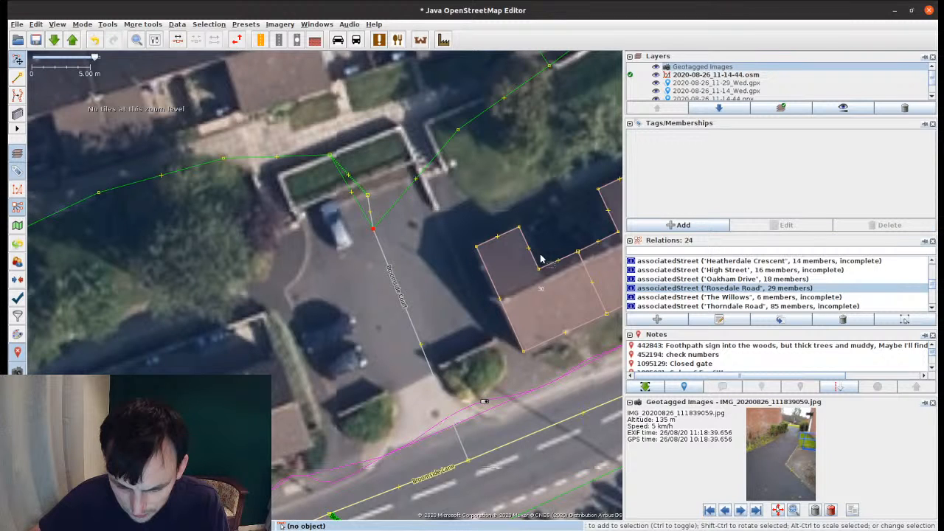
Step: Split Broomside Court at a new node in the middle of the parking area and delete its northern segment
click(459, 133)
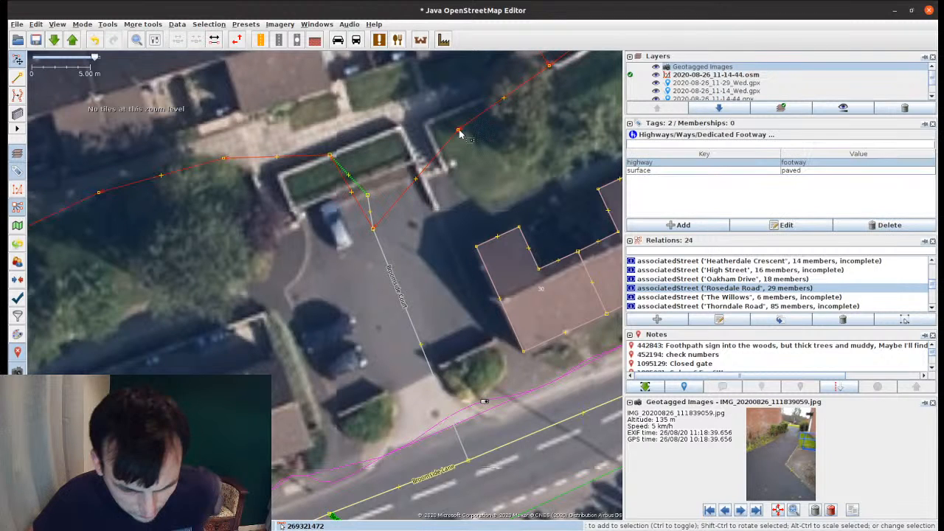
click(362, 192)
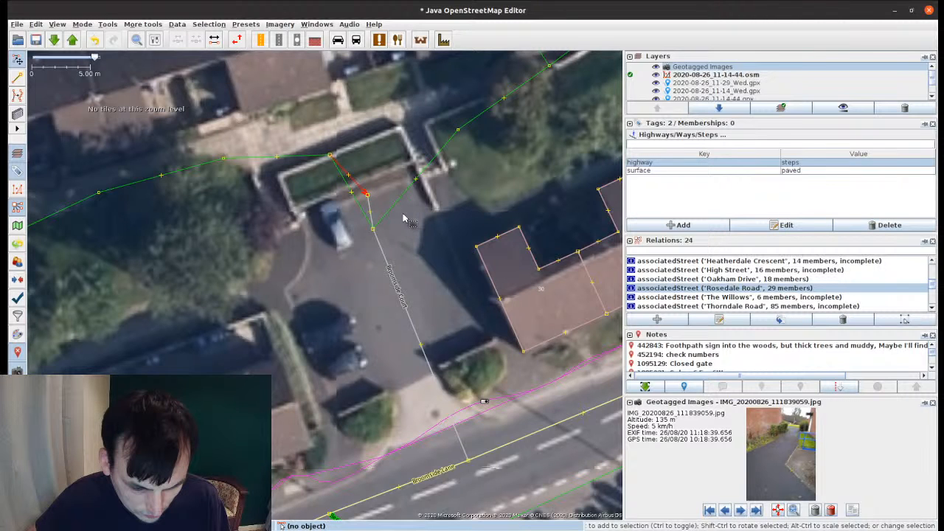
click(458, 132)
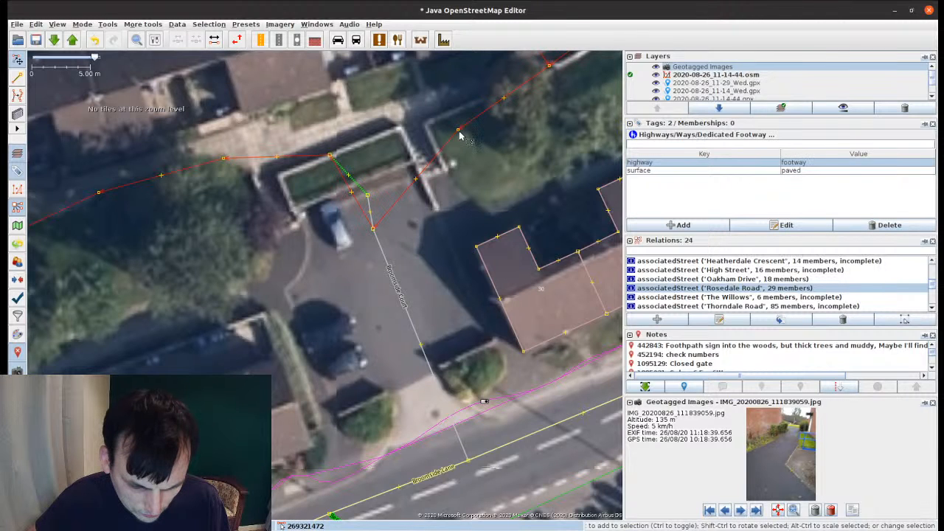
click(459, 132)
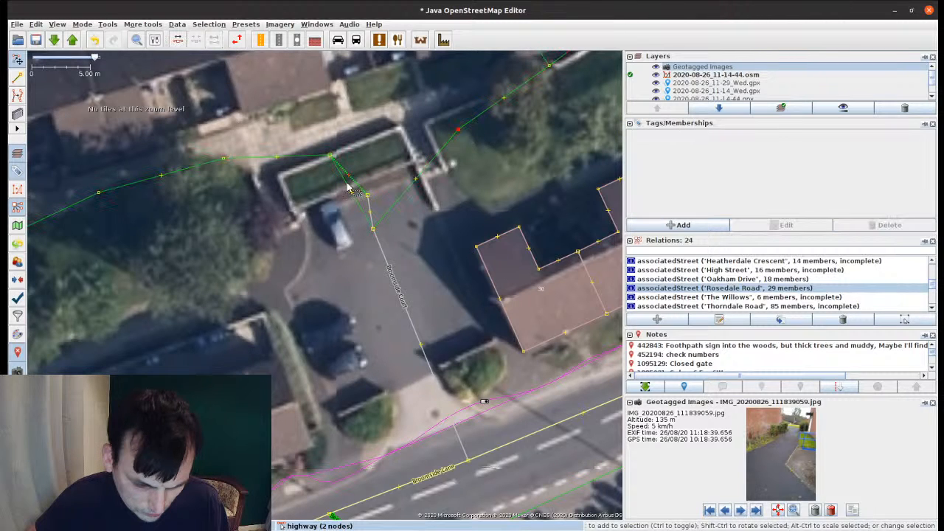
key(a)
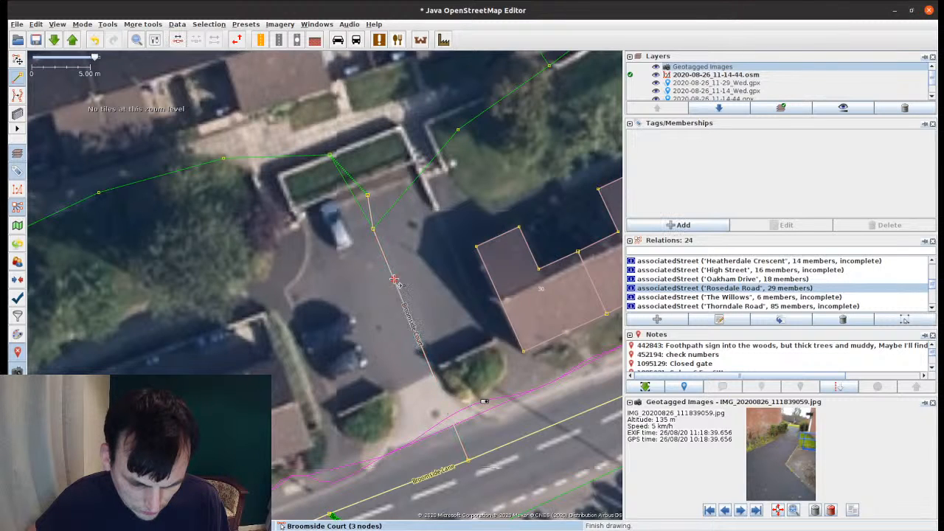
key(s)
click(387, 259)
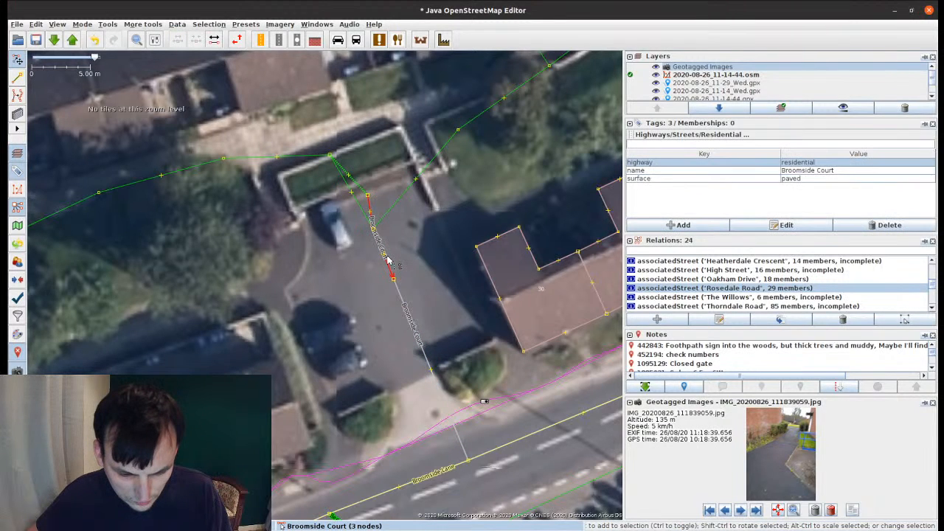
key(Delete)
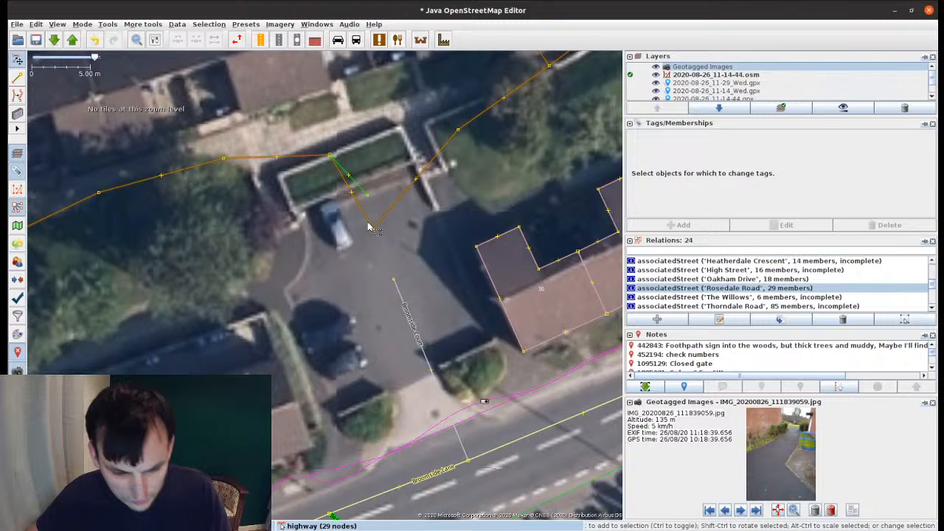
Step: Realign the footway along the path north of the walled hedge and move the steps way to the car park's northwest corner
drag(369, 226, 448, 124)
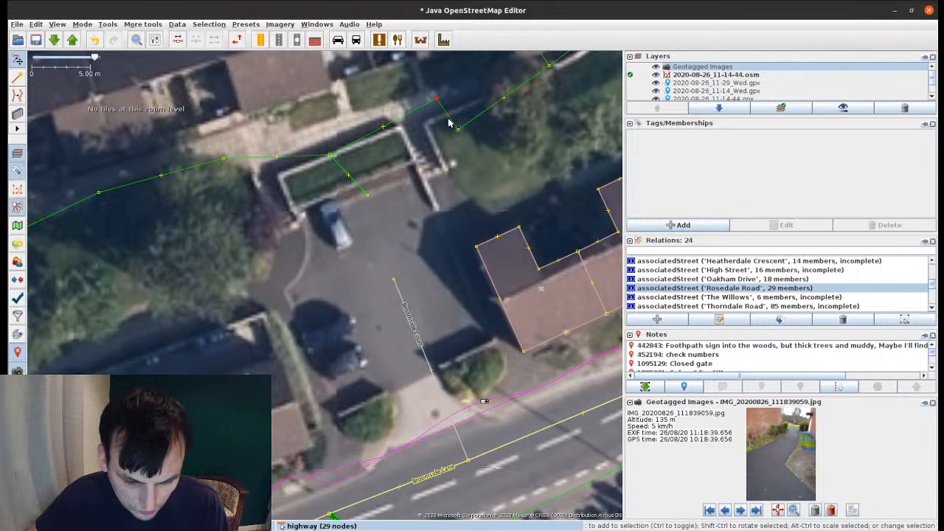
key(ctrl+z)
click(330, 155)
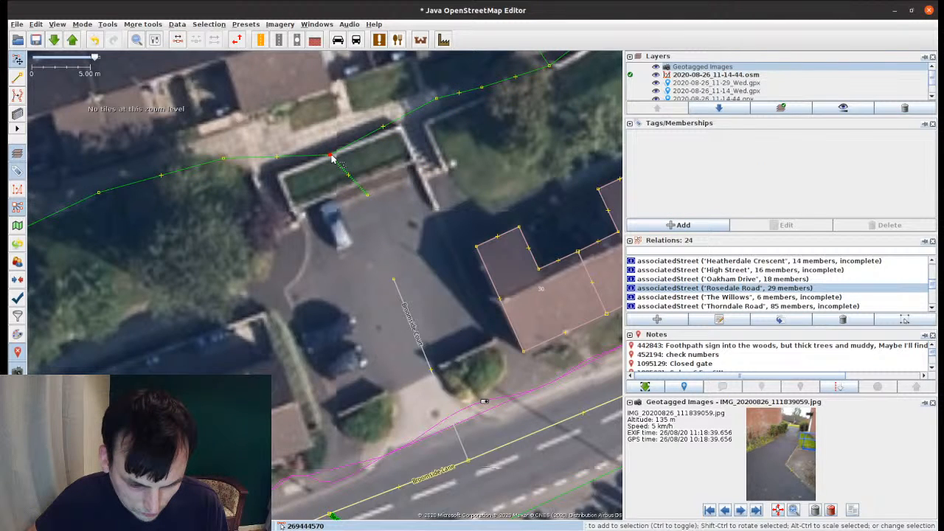
drag(331, 156, 262, 163)
drag(367, 196, 290, 235)
click(442, 192)
Step: Draw a way from the car park's northeast corner up to the footway and tag it highway=steps
key(a)
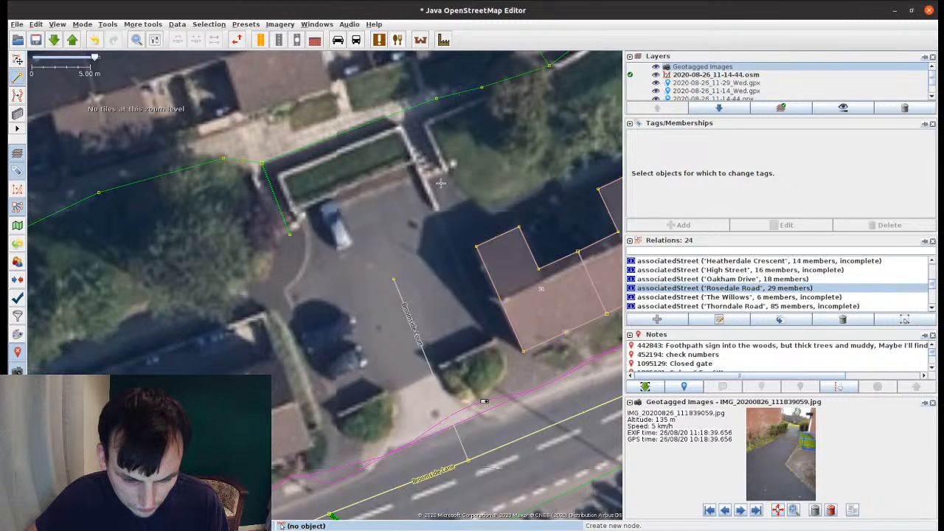
click(441, 184)
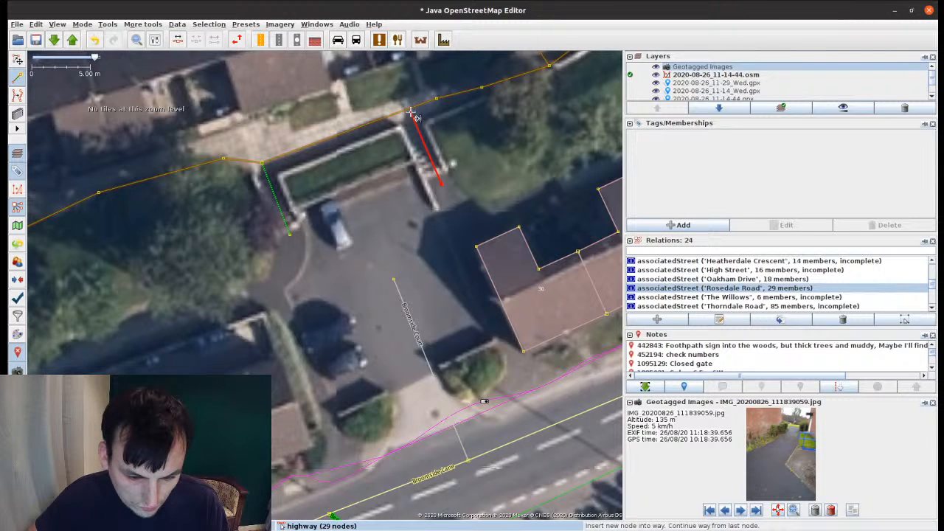
click(411, 112)
key(s)
click(719, 225)
key(Tab)
text(s)
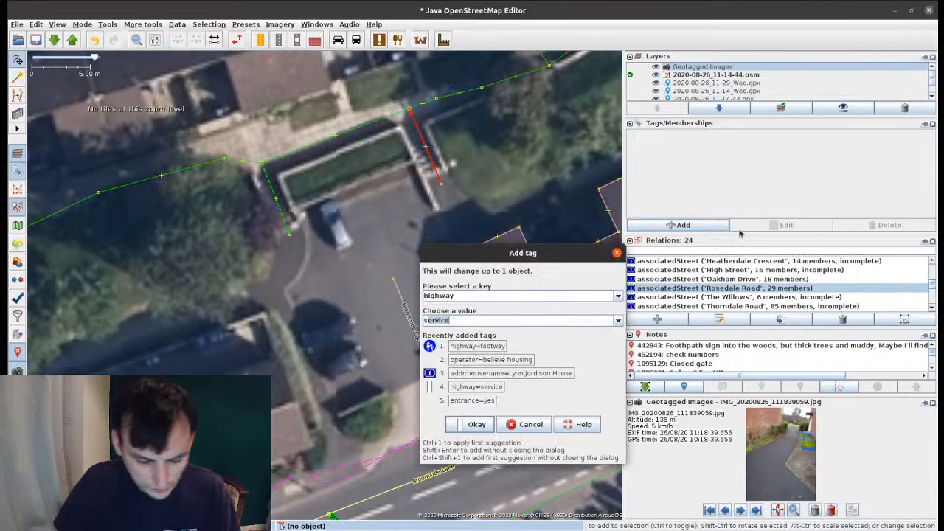
text(teps)
key(Return)
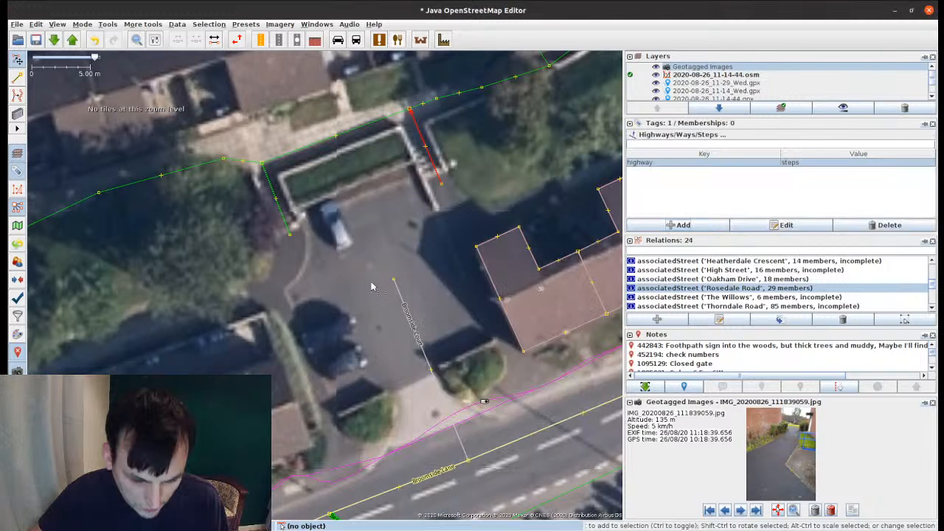
Step: Extend Broomside Court's northern end further into the car park
key(ctrl+z)
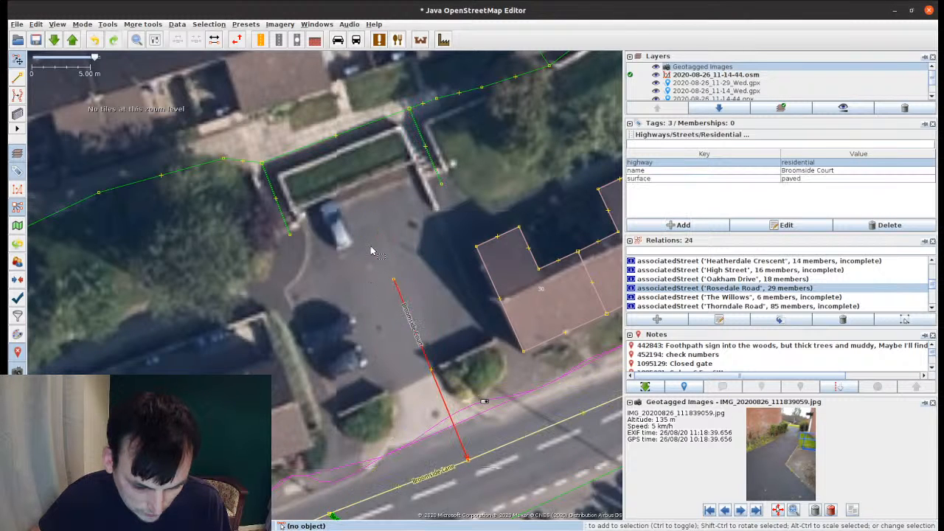
key(ctrl+z)
Step: Draw a footway across the car park and Broomside Court, linking the lower ends of both flights of steps
key(a)
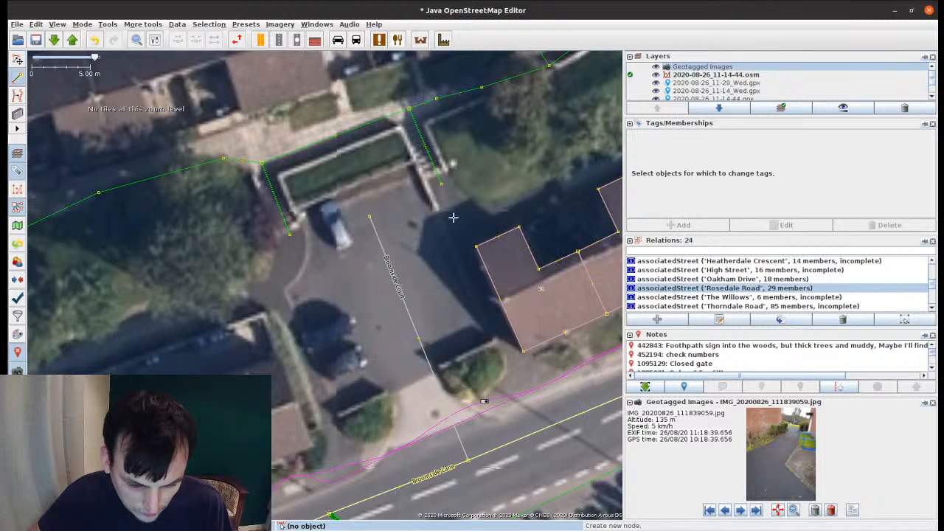
click(457, 218)
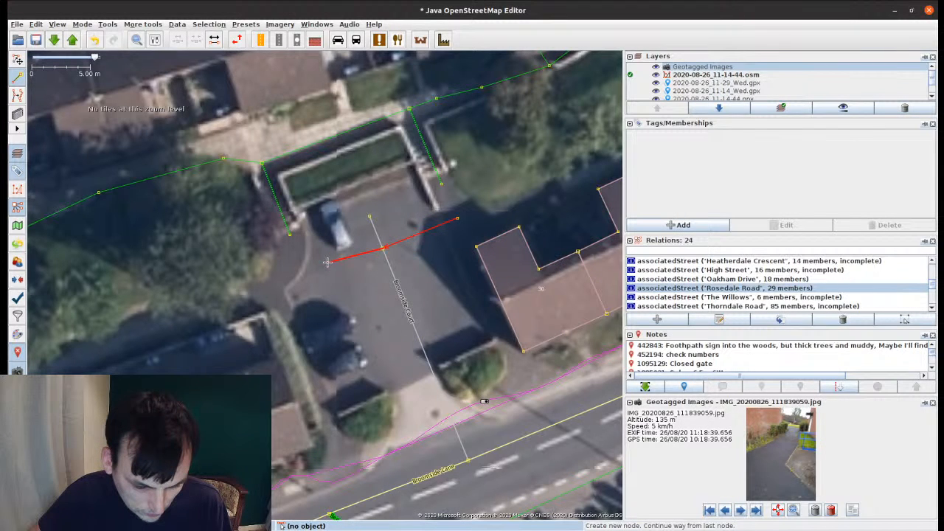
click(295, 262)
double_click(290, 234)
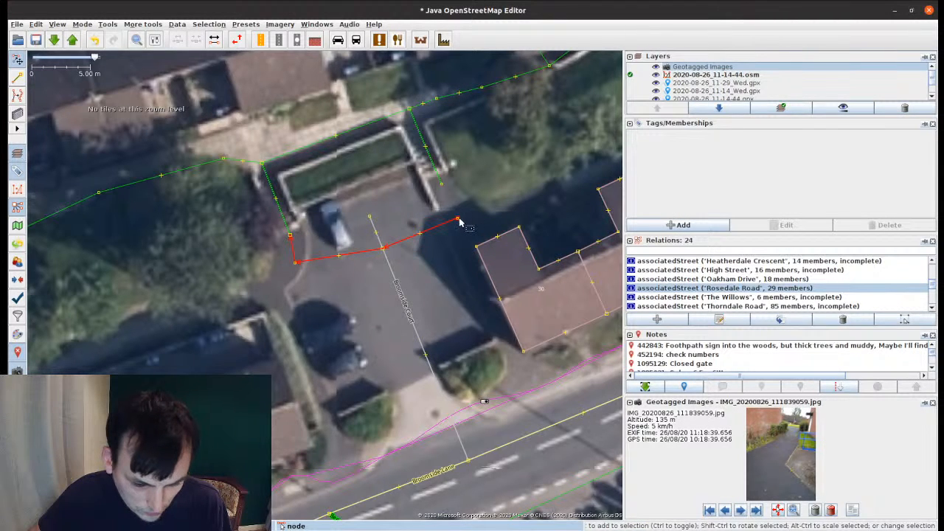
key(a)
click(458, 218)
double_click(442, 184)
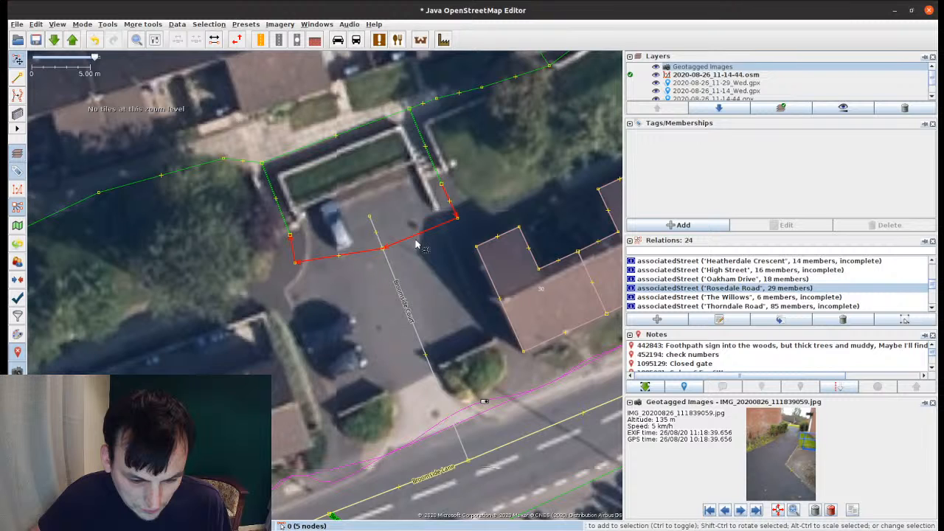
click(664, 225)
key(ctrl+1)
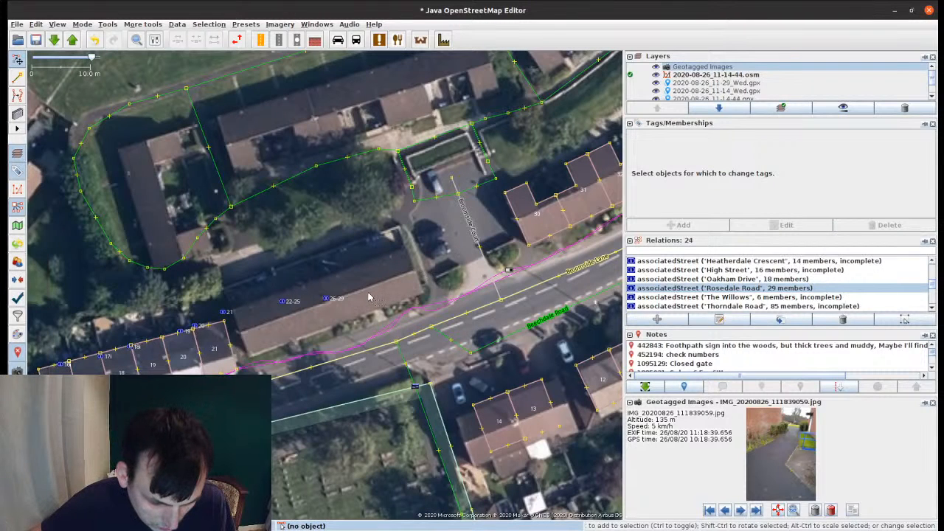
Step: Move the bend of the footway behind the northern terrace northeast onto the visible path corner
drag(367, 297, 231, 459)
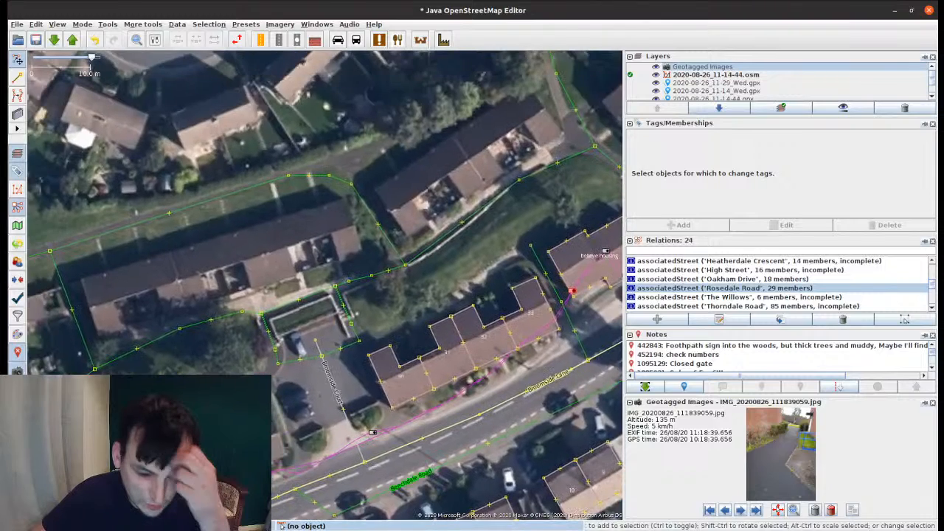
drag(337, 147, 412, 136)
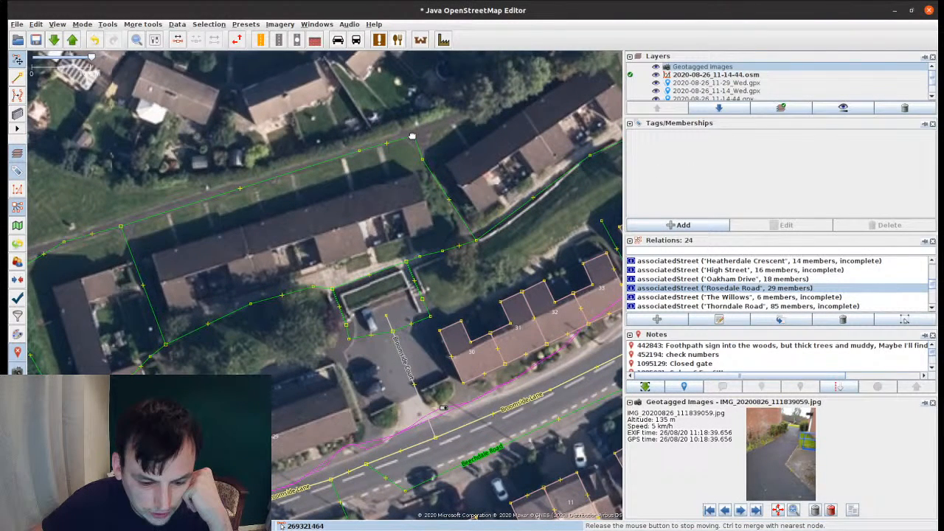
click(360, 315)
drag(360, 314, 398, 223)
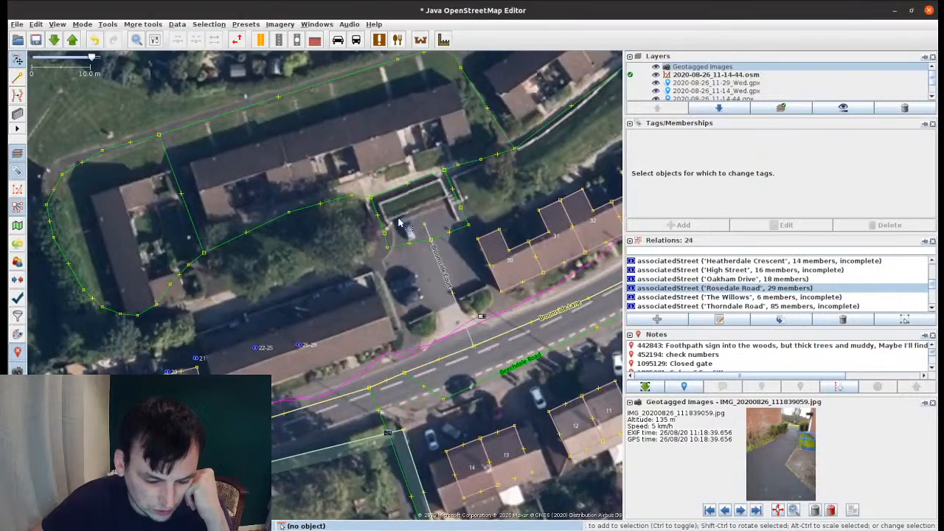
Step: Choose Bing aerial imagery as the map background
scroll(399, 223, down, 3)
scroll(249, 357, up, 1)
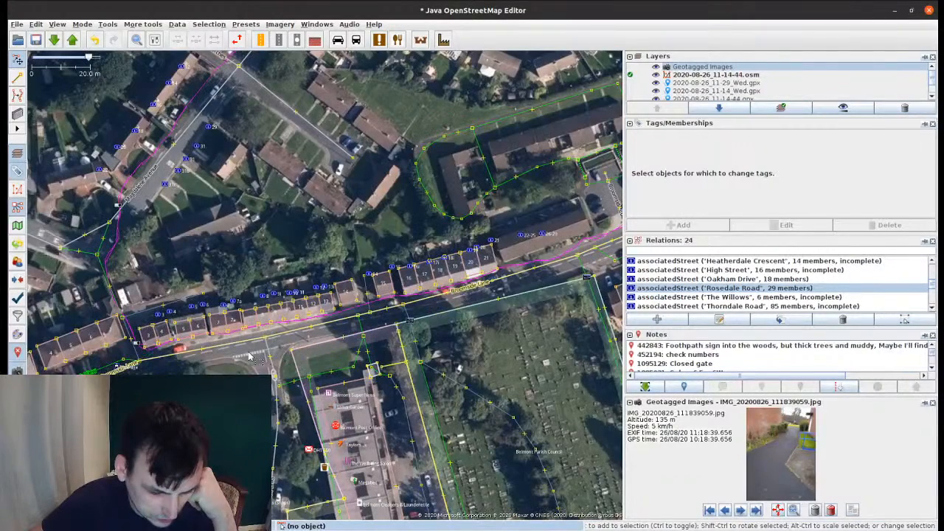
drag(249, 358, 278, 349)
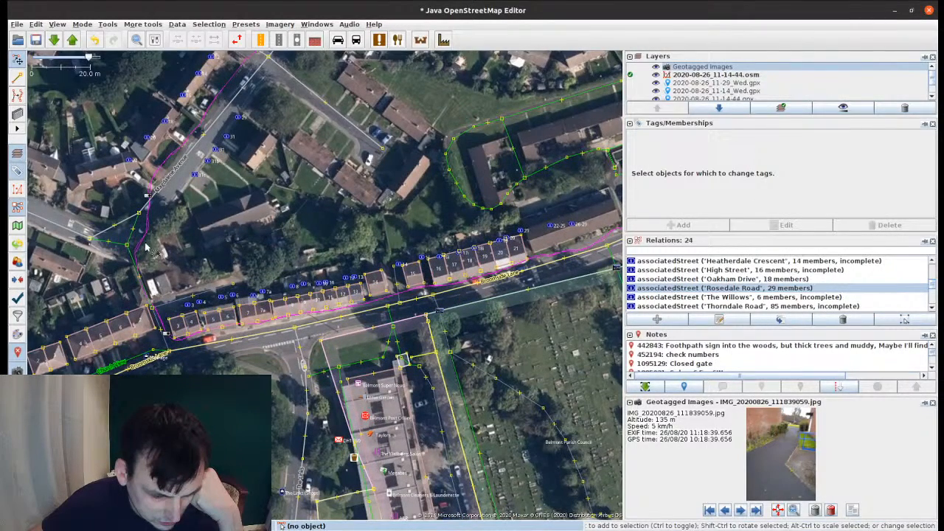
click(280, 24)
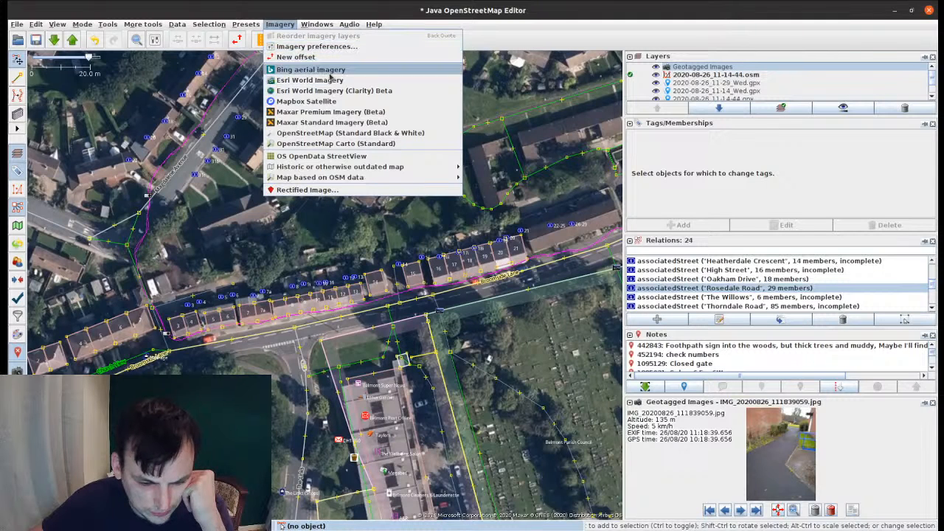
click(331, 71)
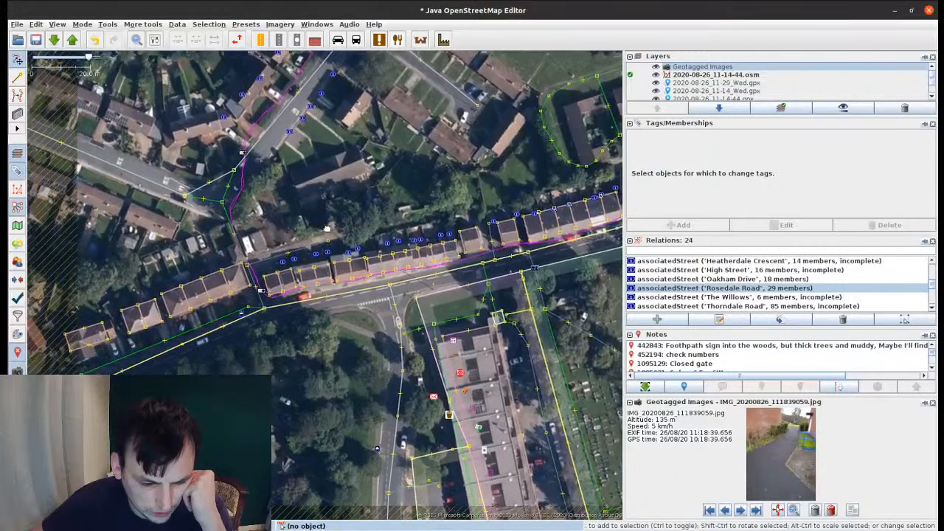
Step: Try to outline the block of flats 22-25 and 26-29 beside Broomside Lane as a building
scroll(362, 273, up, 2)
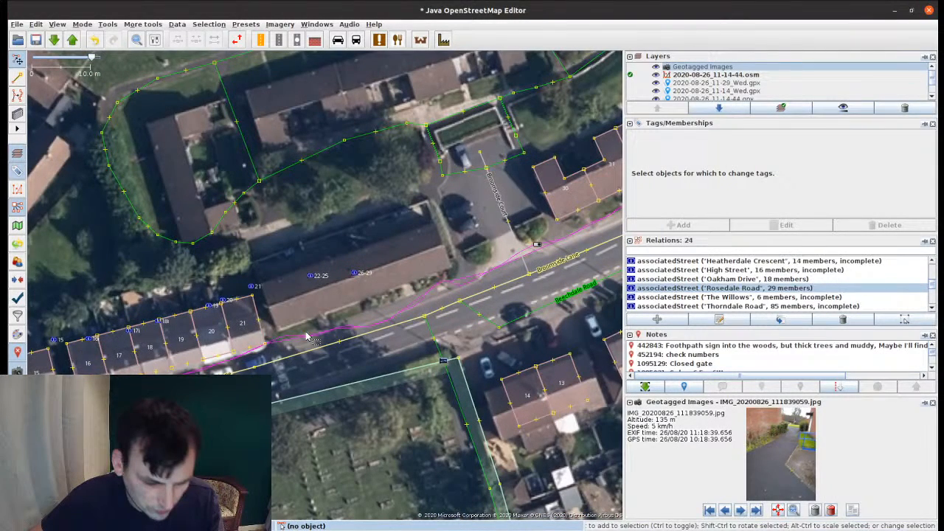
key(b)
click(280, 328)
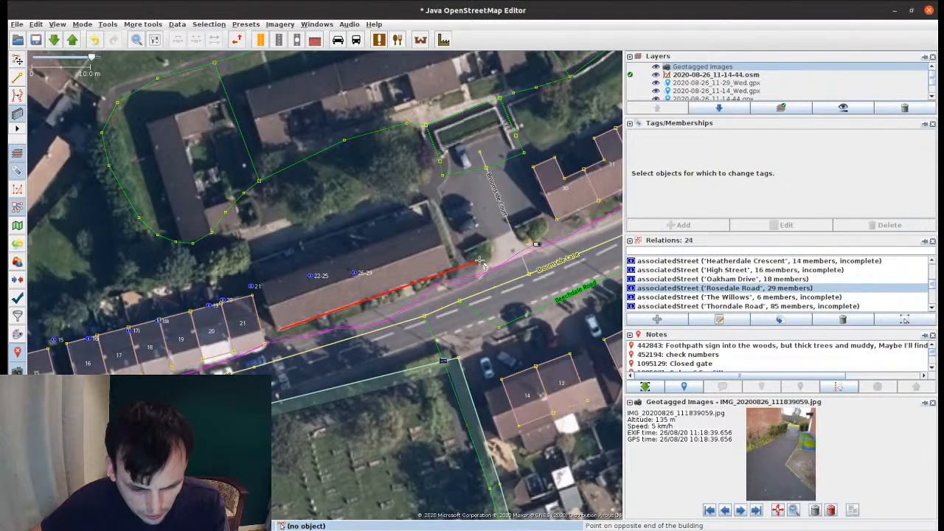
click(448, 266)
click(433, 224)
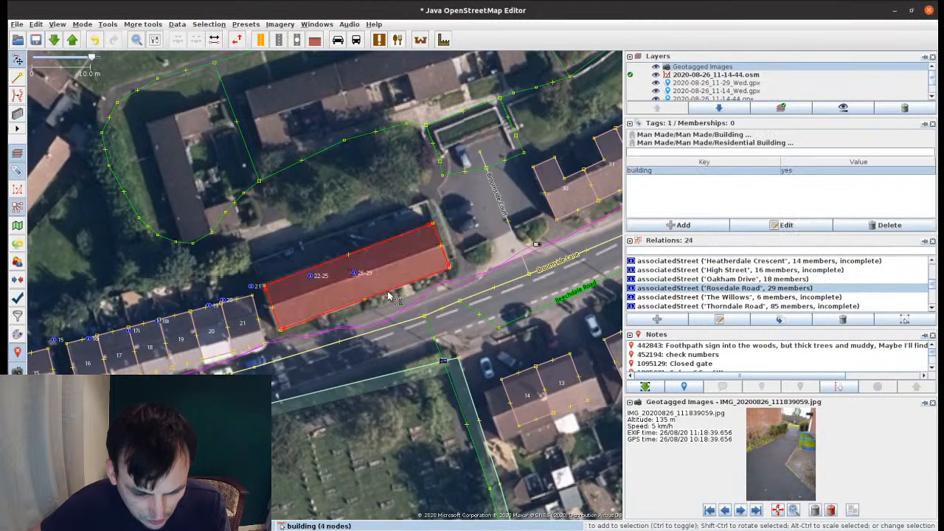
shift+click(394, 327)
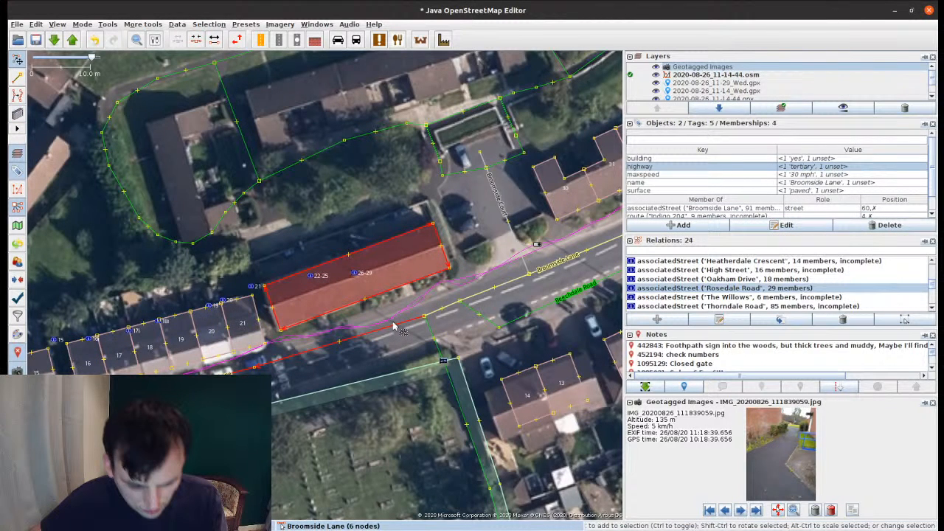
click(354, 290)
scroll(355, 290, up, 2)
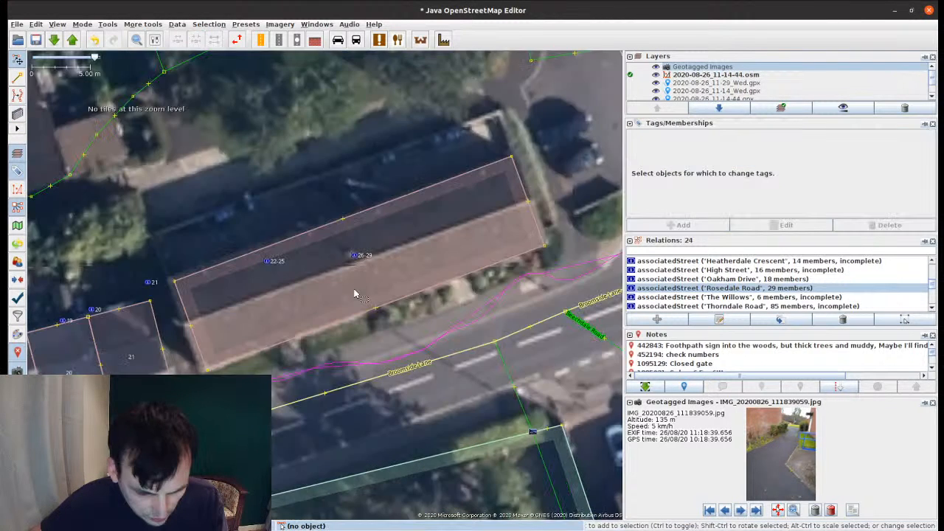
key(ctrl+z)
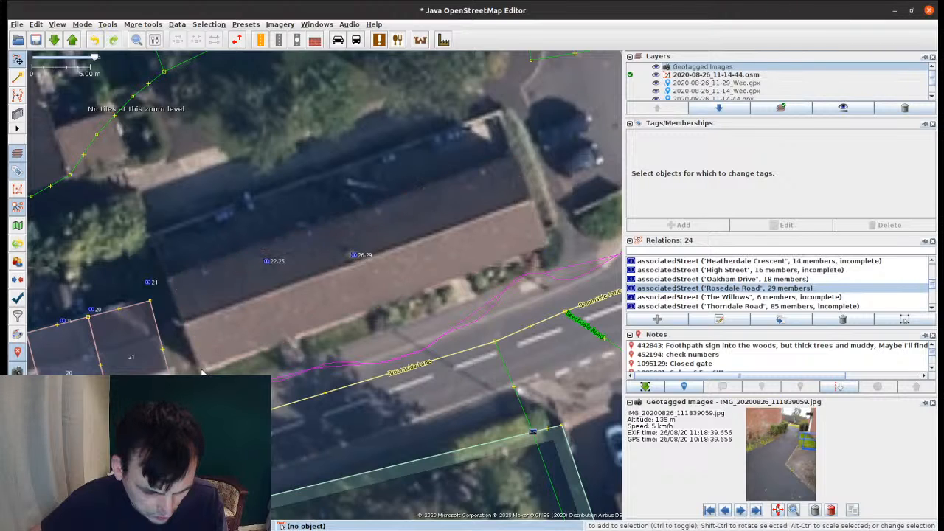
Step: Outline the block of flats beside Broomside Lane as two adjoining rectangular buildings that share the wall near its middle
key(b)
click(202, 370)
click(378, 302)
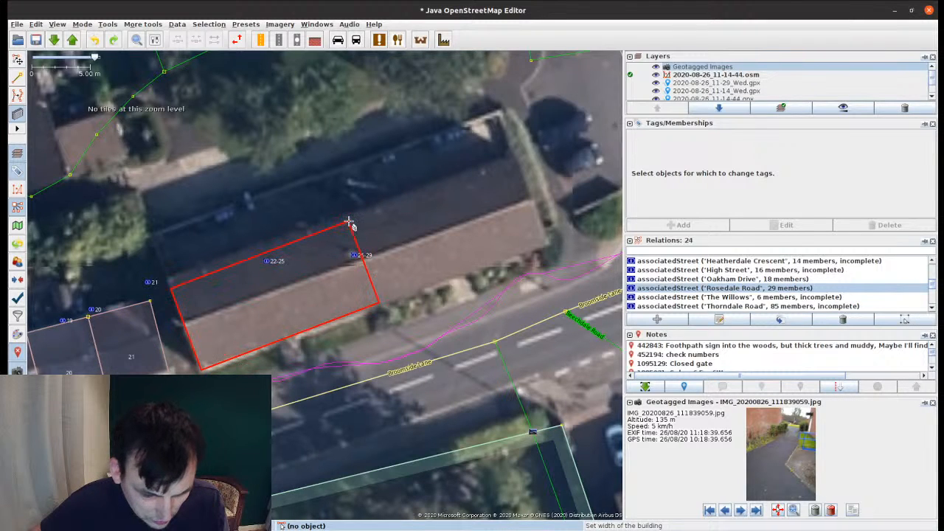
click(350, 222)
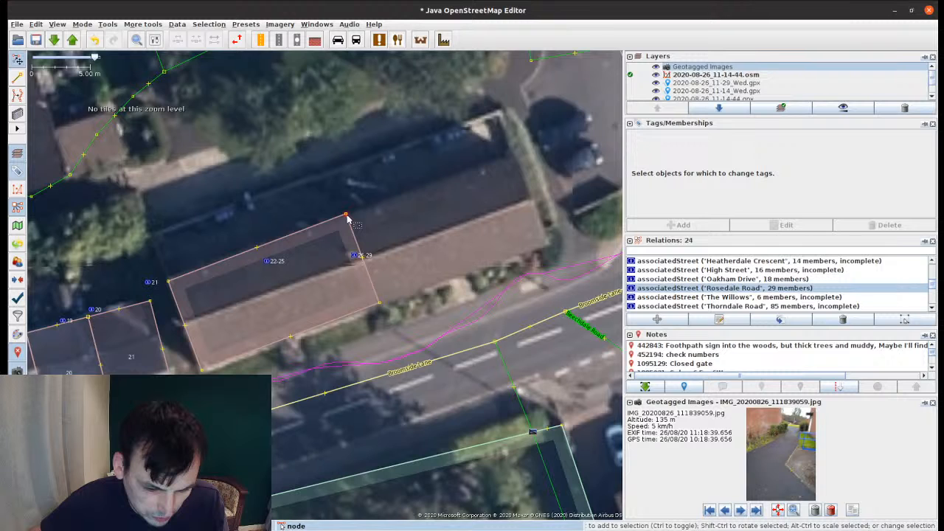
key(b)
click(346, 215)
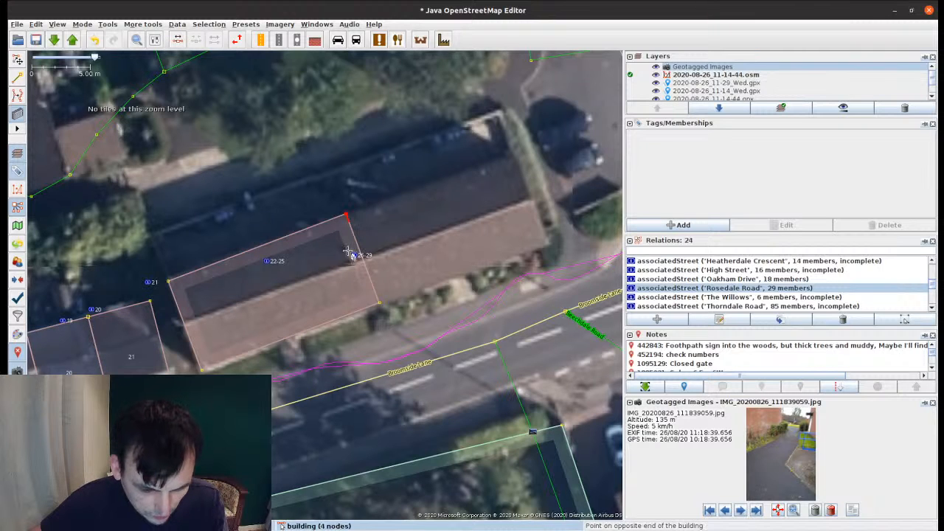
click(379, 302)
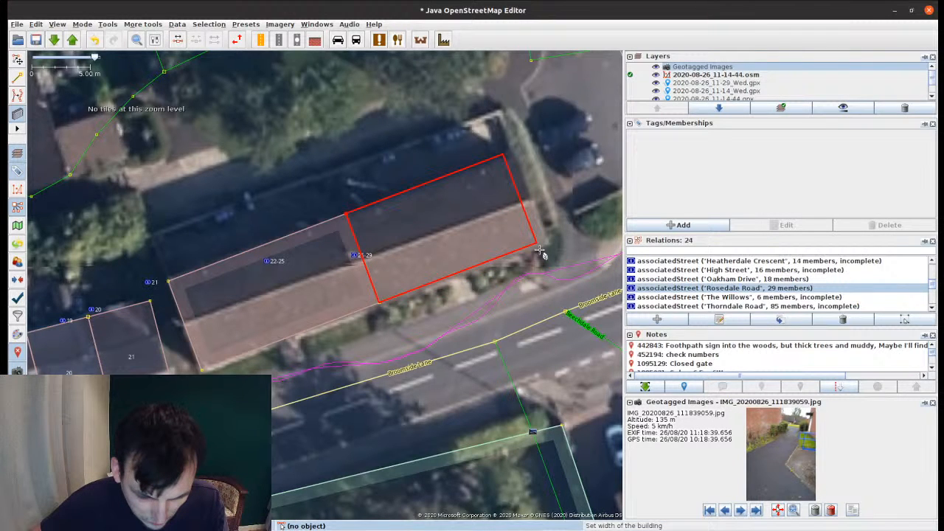
click(542, 252)
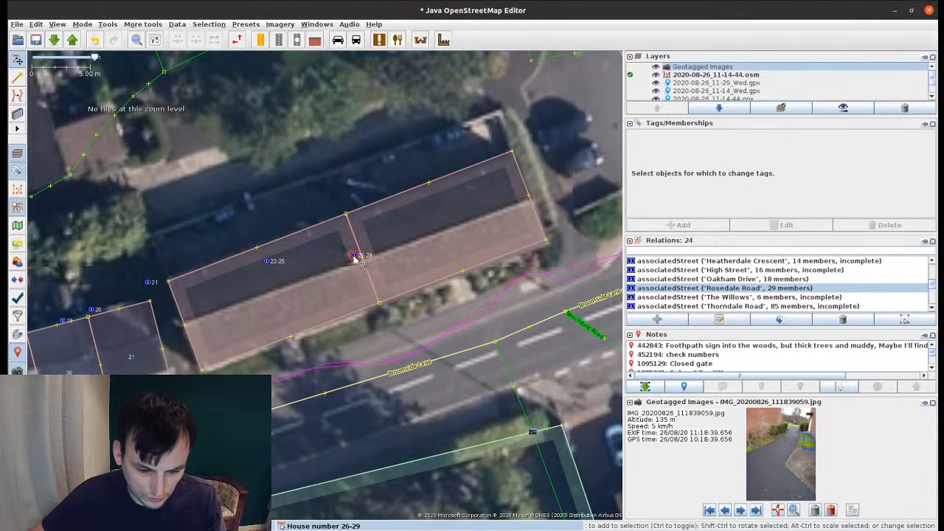
Step: Copy the tags of address points 26-29 and 22-25 onto the eastern and western building outlines respectively, moving point 26-29 into the eastern one
drag(354, 256, 440, 242)
key(ctrl+c)
click(456, 274)
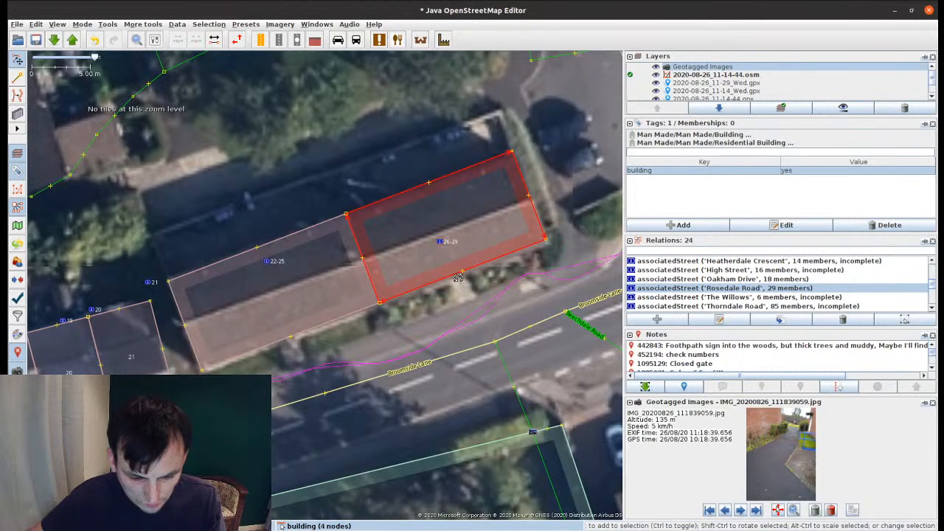
key(ctrl+shift+v)
click(267, 262)
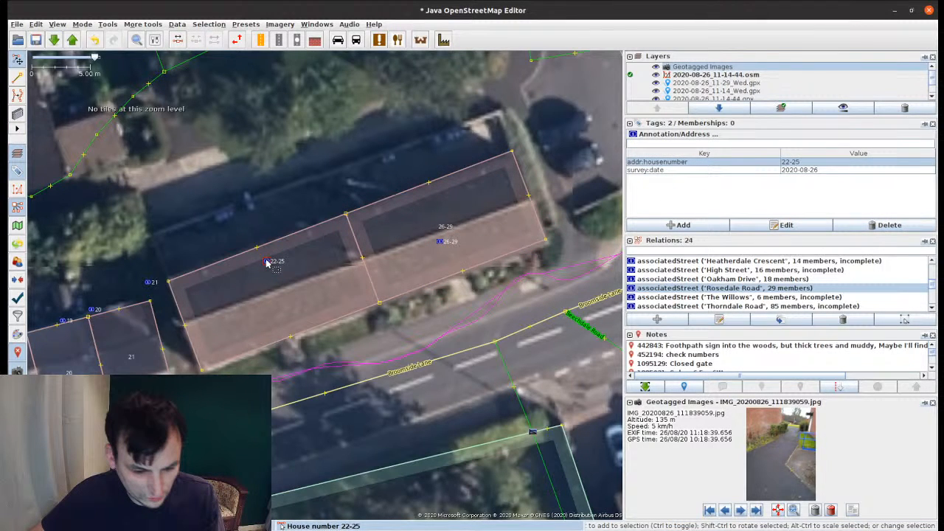
key(ctrl+c)
click(294, 306)
key(ctrl+shift+v)
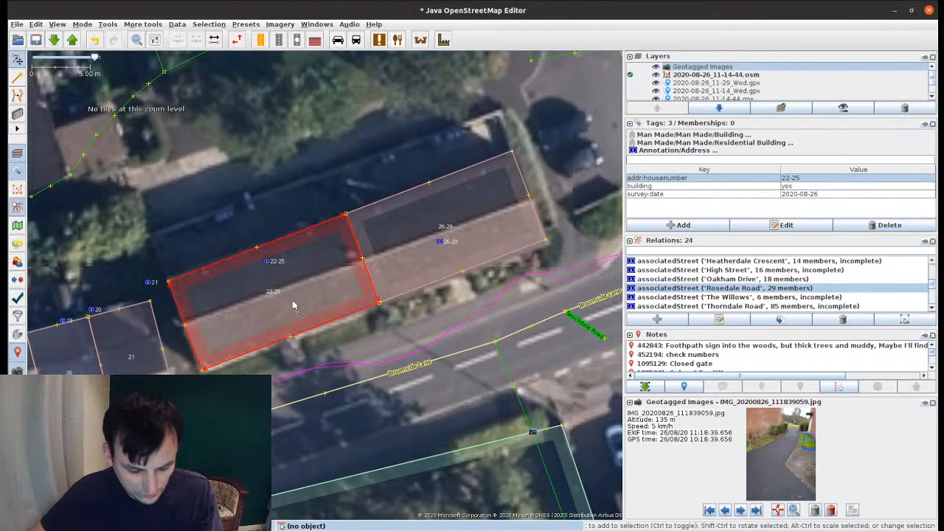
Step: Delete the two separate address points 22-25 and 26-29 inside the block's outlines
click(267, 262)
shift+click(441, 243)
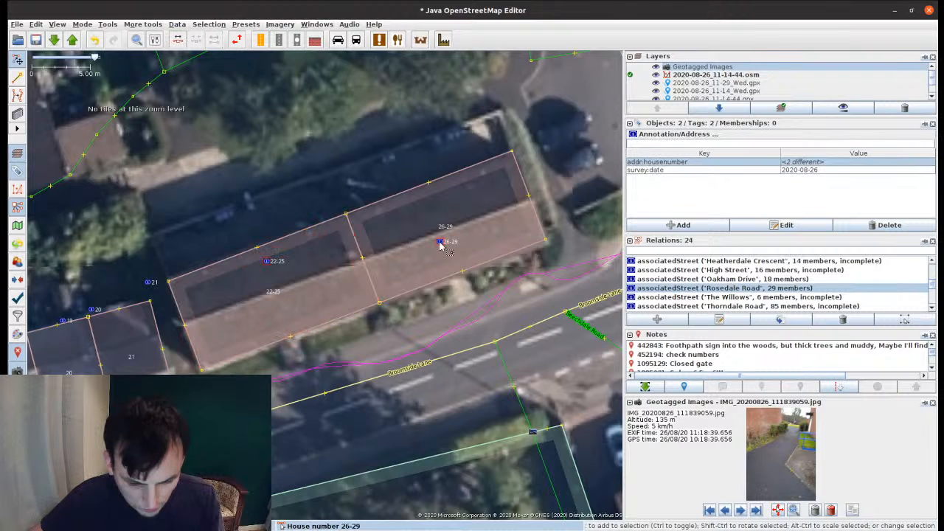
key(Delete)
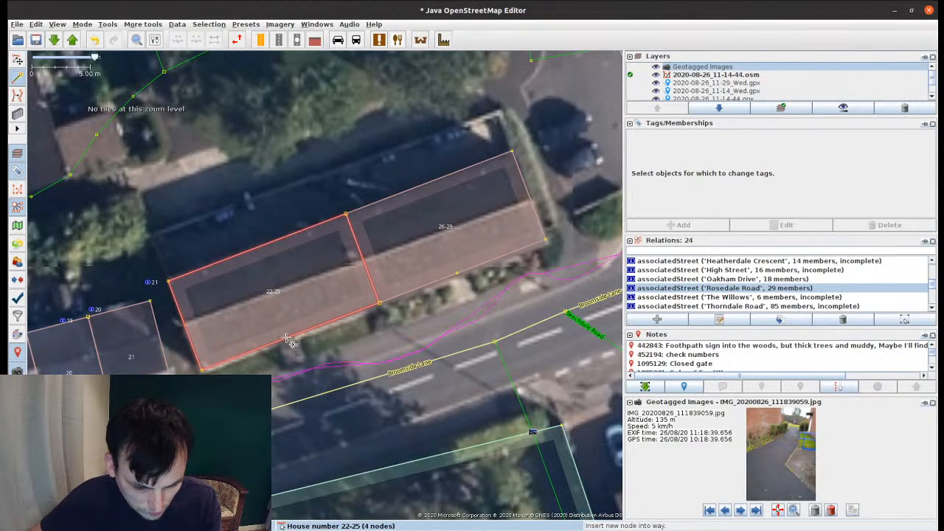
Step: Add an entrance node on the Broomside Lane side of buildings 22-25 and 26-29, and tag both entrance=main
click(286, 338)
key(s)
shift+click(457, 273)
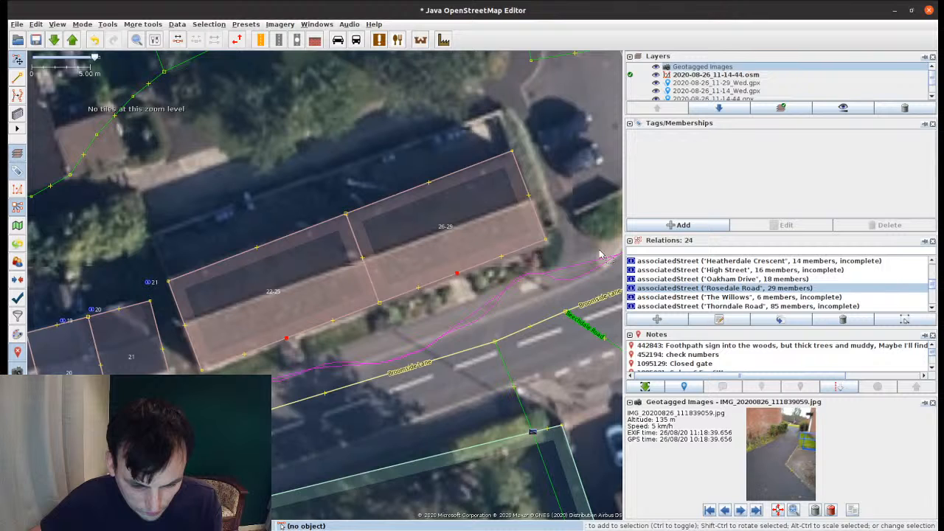
click(661, 229)
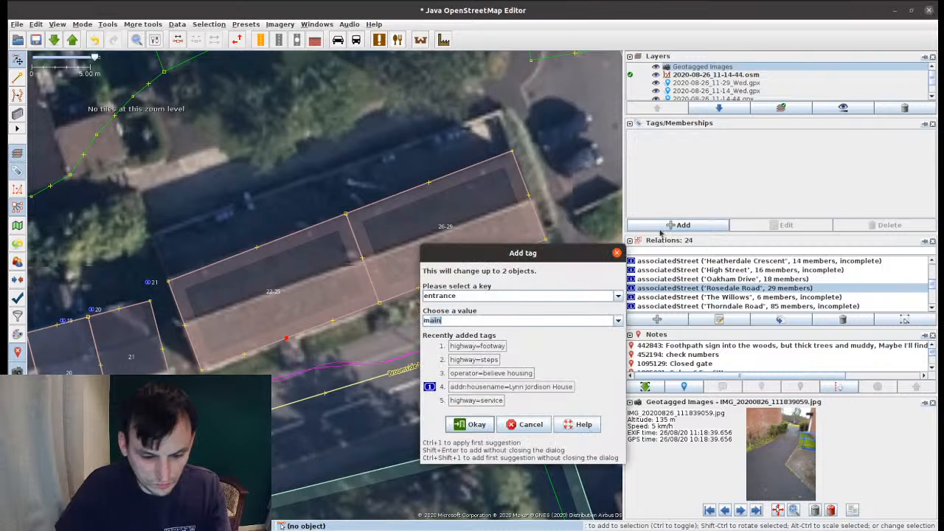
key(Return)
click(430, 297)
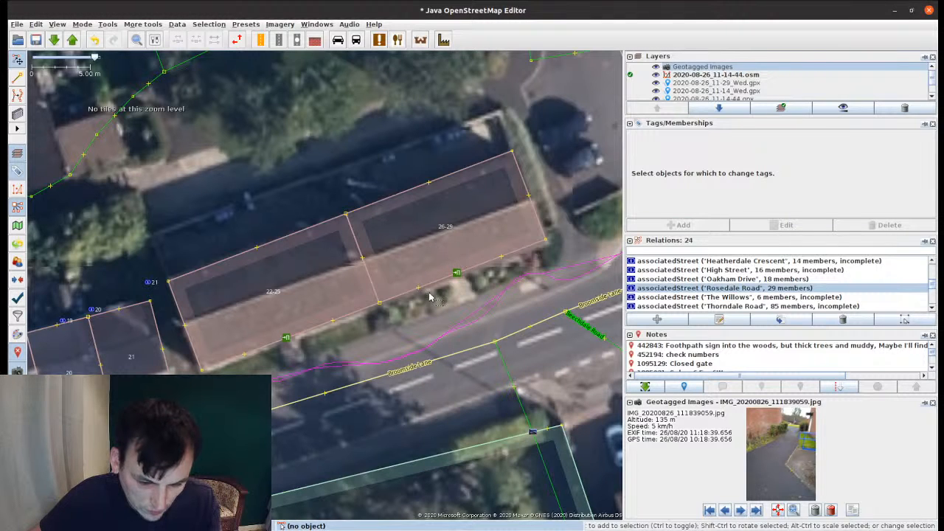
Step: Add a node on the recessed street-side wall of the believe housing building and tag it entrance=main
scroll(430, 297, down, 2)
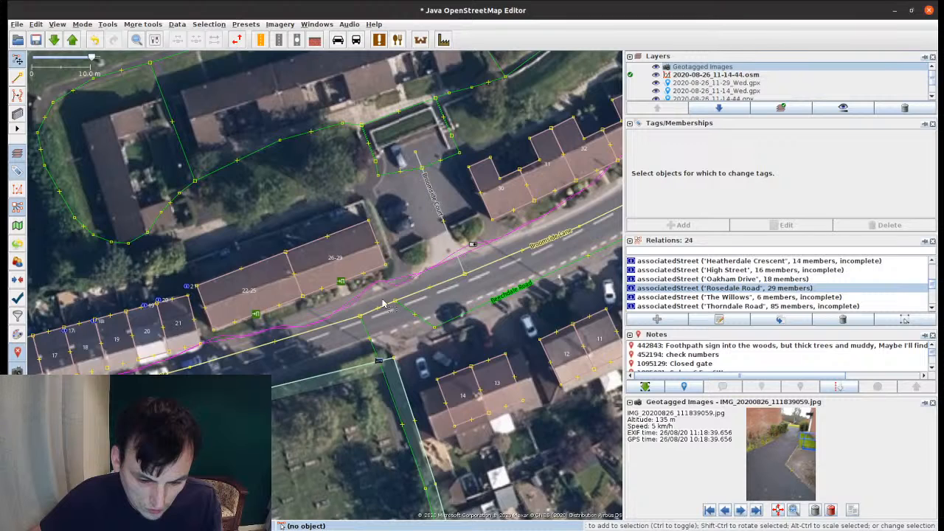
click(473, 244)
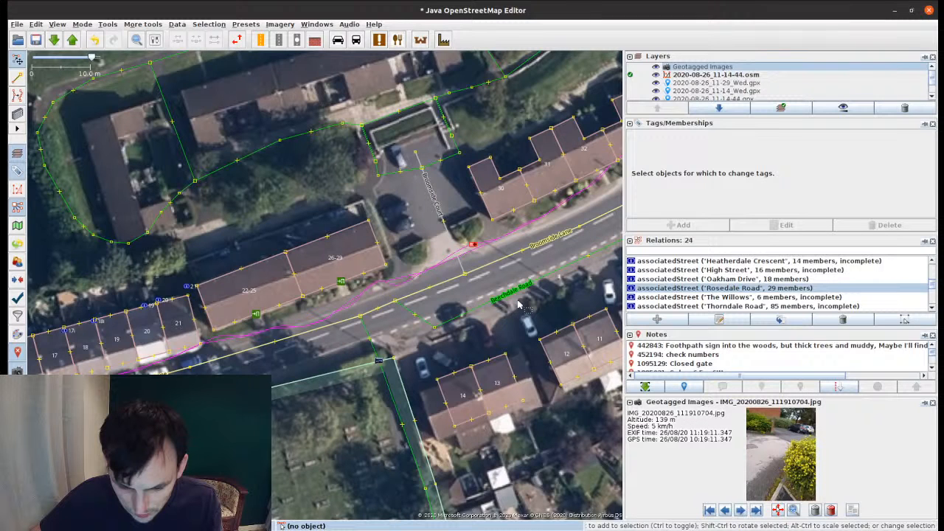
drag(471, 386, 180, 484)
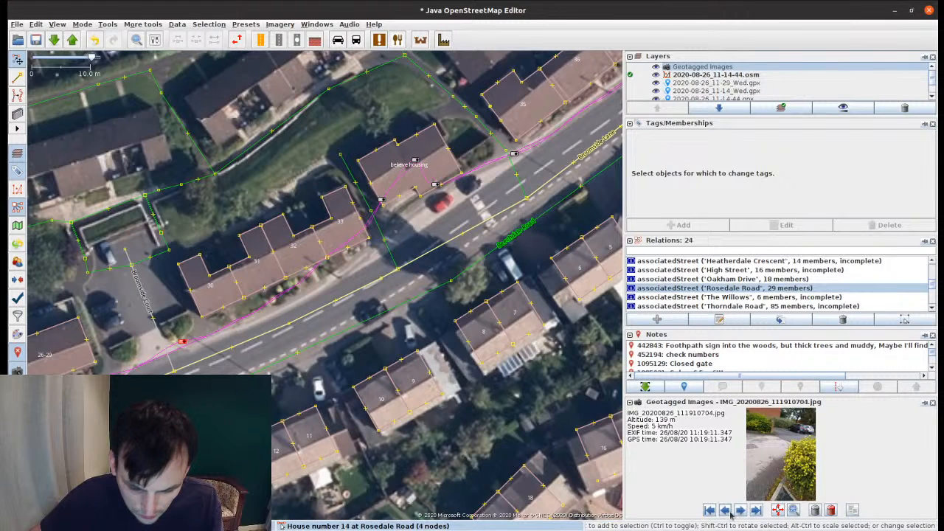
click(729, 512)
drag(440, 244, 384, 396)
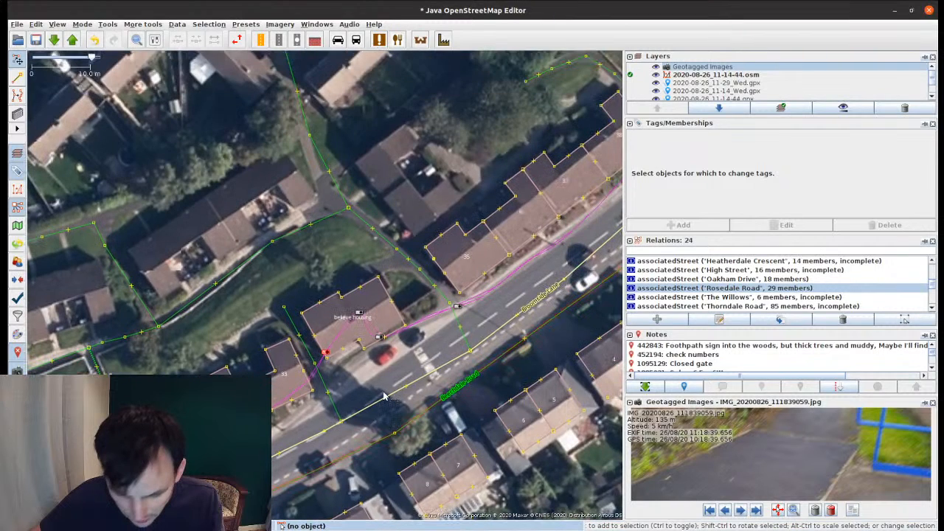
scroll(384, 396, up, 4)
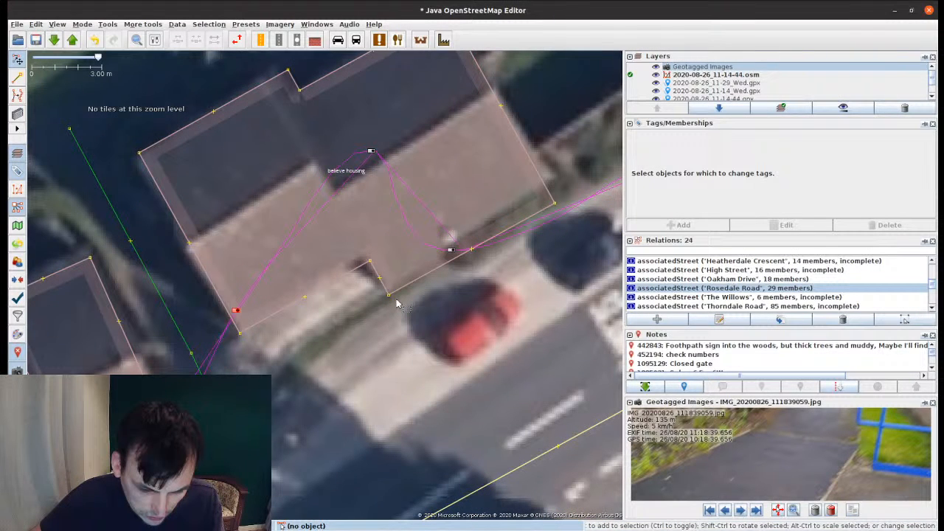
click(378, 276)
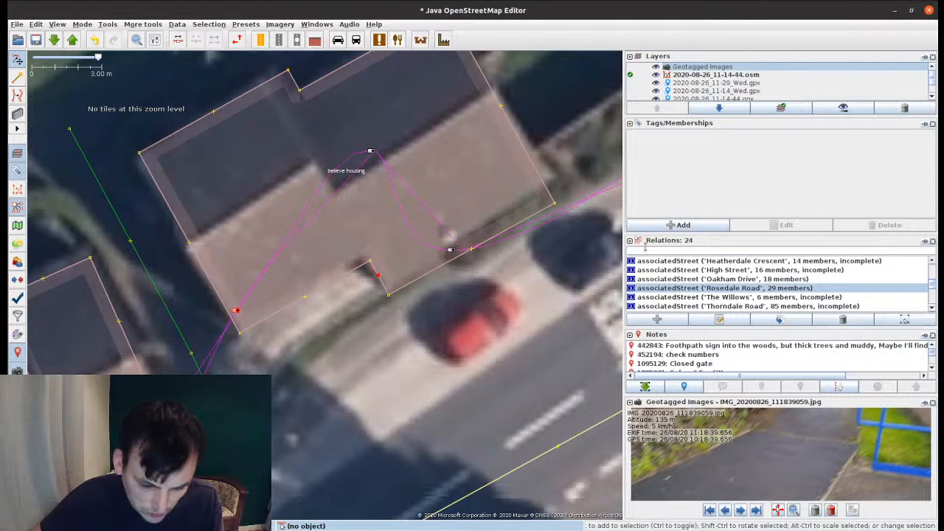
click(667, 229)
key(Return)
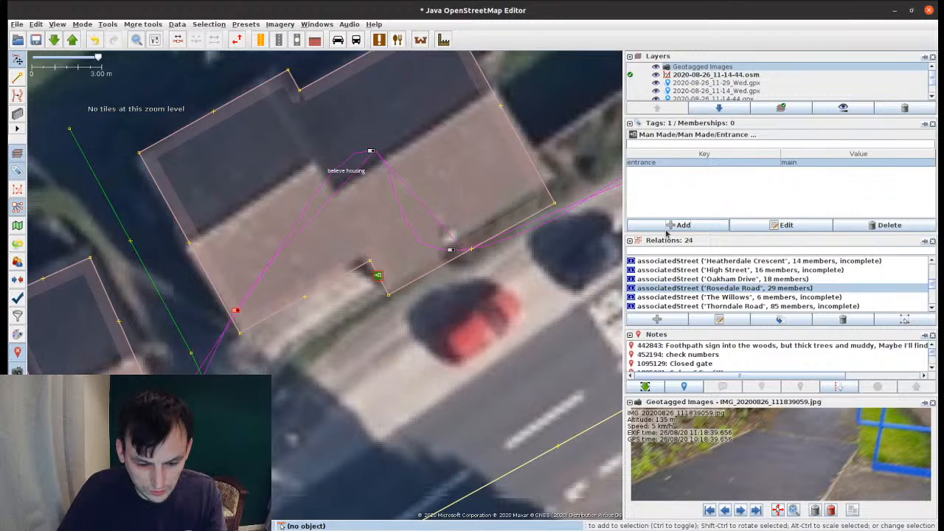
Step: Add the tag wheelchair=yes to the main entrance node
click(666, 229)
text(wheelchair)
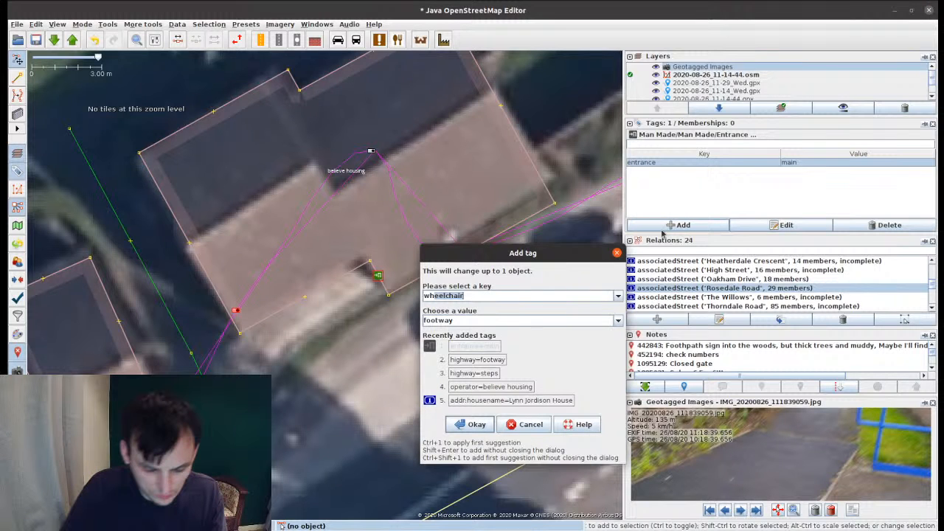
key(Tab)
key(Return)
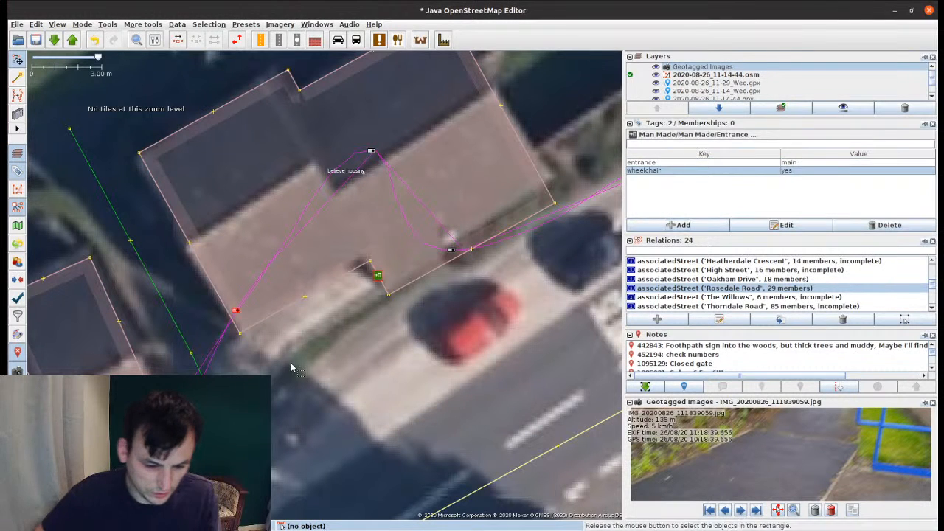
Step: Insert a node in the west wall of the believe housing building and tag it entrance=yes
click(291, 367)
key(a)
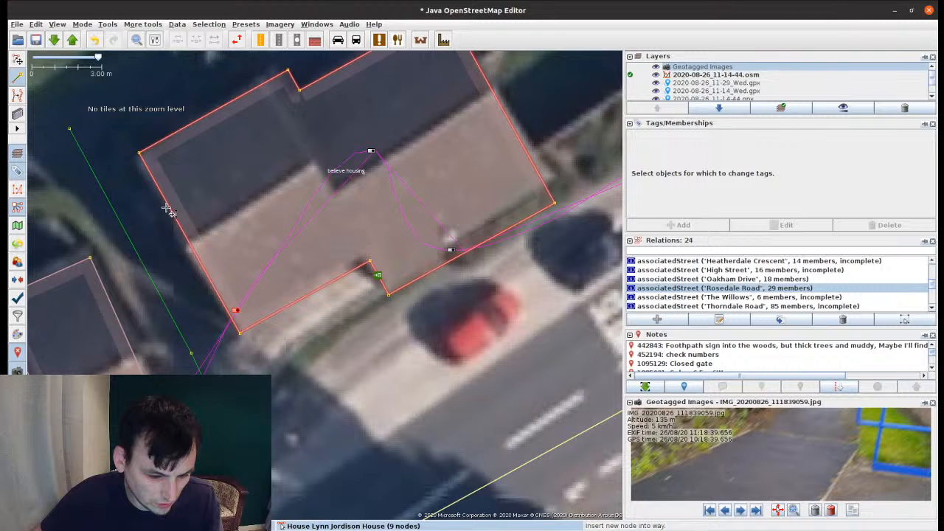
click(167, 207)
click(669, 225)
text(entrance)
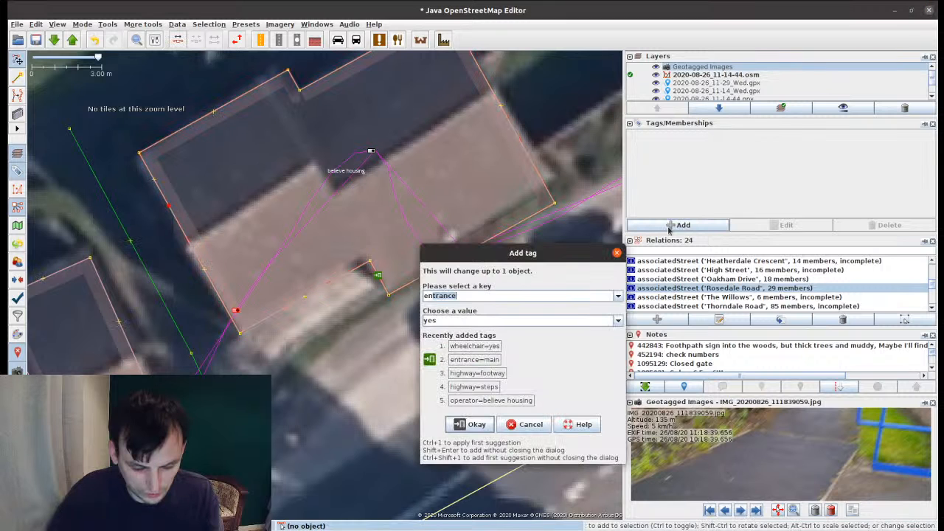
key(Return)
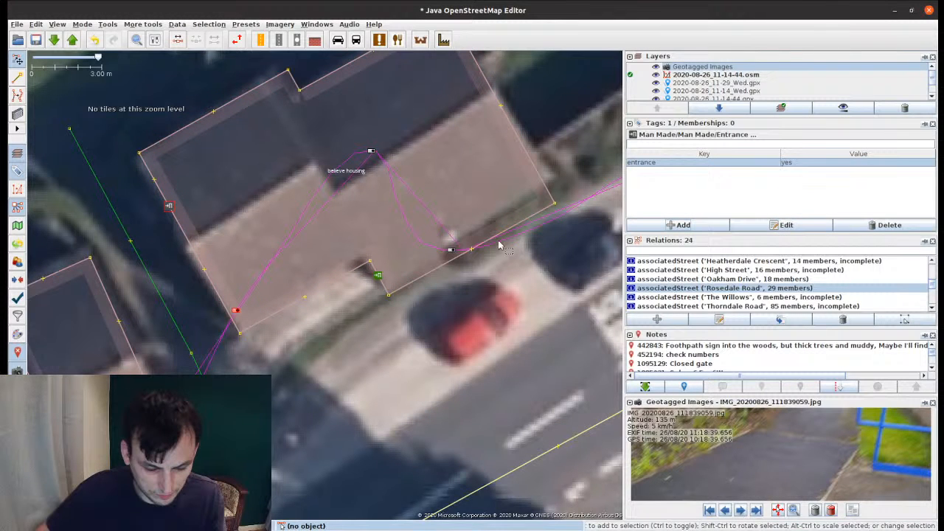
Step: Examine the believe housing building's tags and the geotagged photo taken near the Broomside Court junction
click(335, 286)
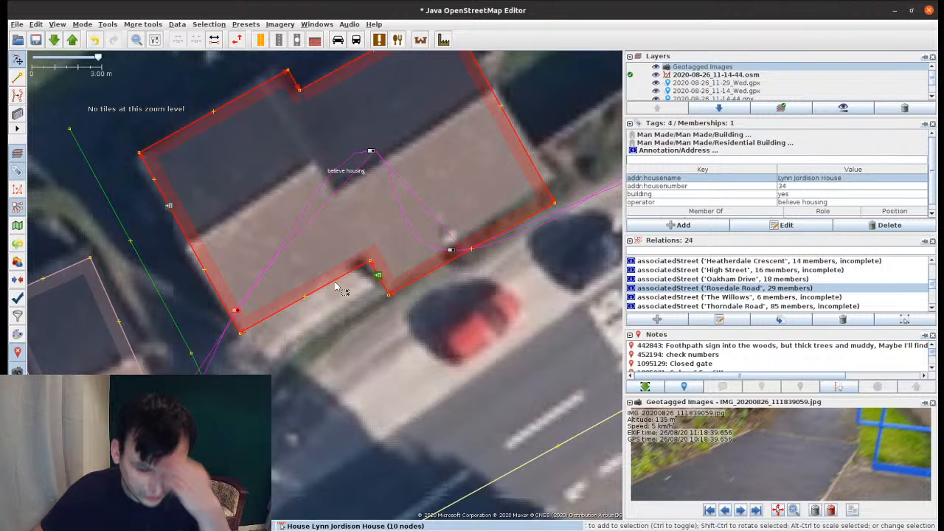
drag(335, 286, 391, 223)
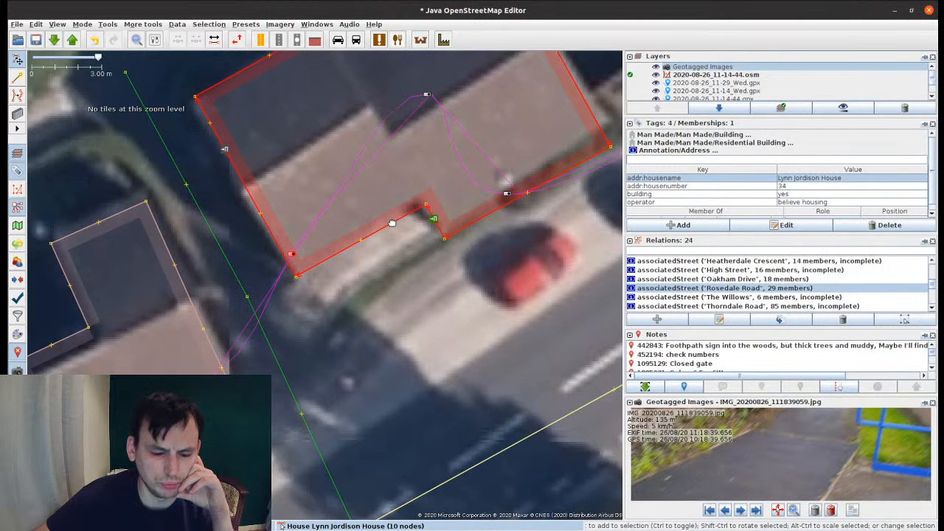
scroll(391, 222, down, 2)
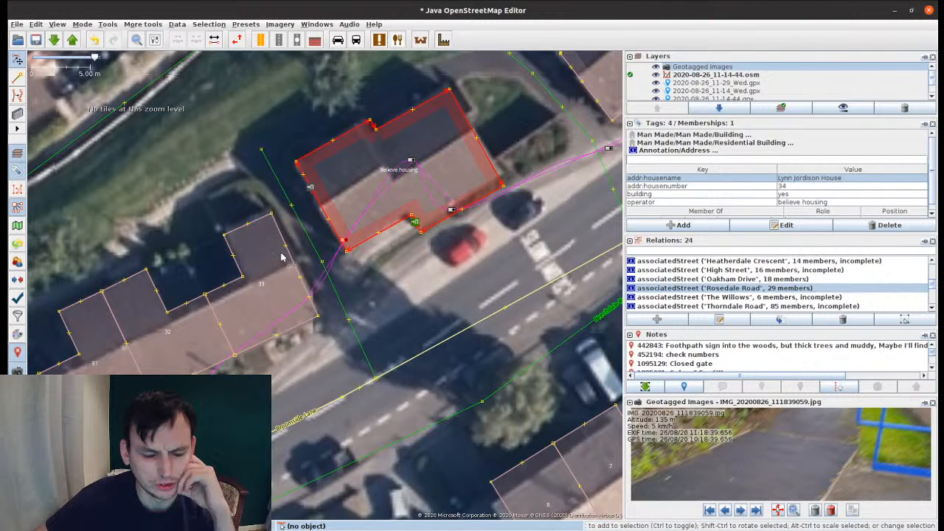
drag(281, 257, 496, 73)
drag(230, 302, 345, 285)
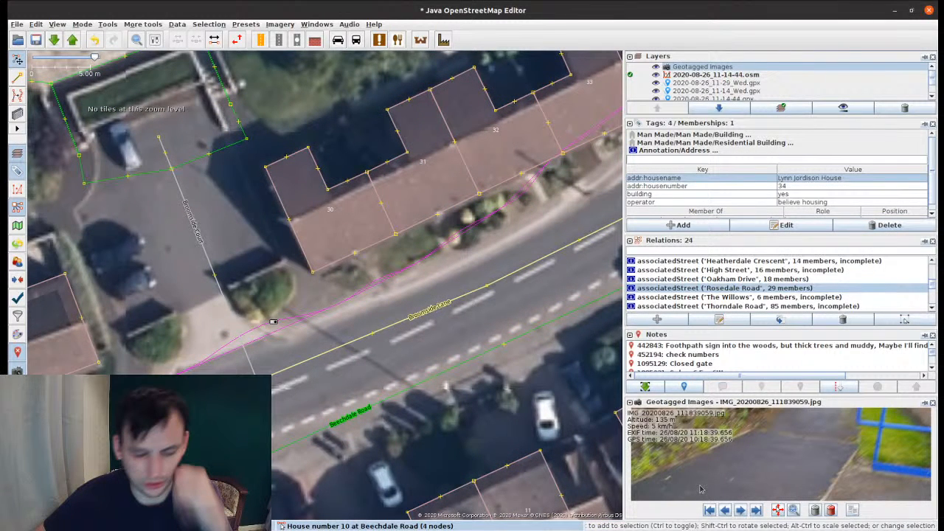
click(273, 322)
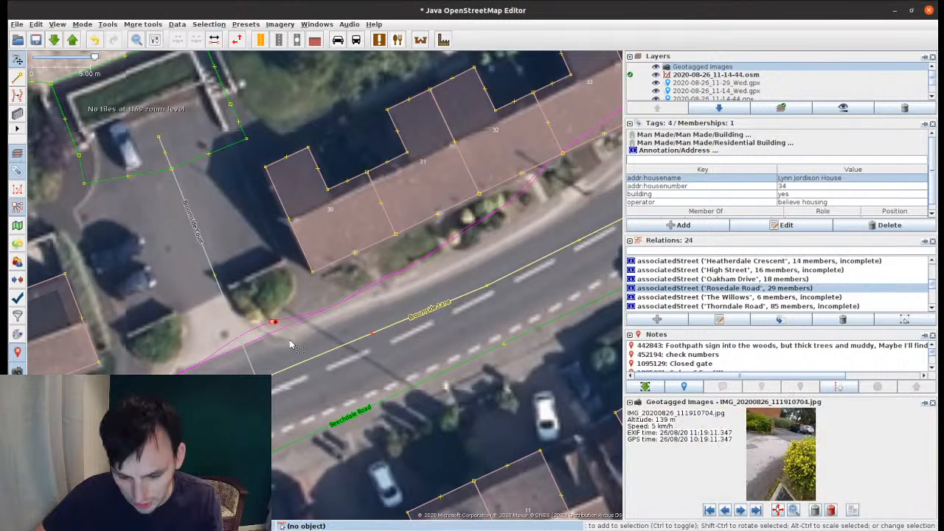
Step: Draw a straight way from Broomside Lane past house 30 to the east corner of the green way crossing Broomside Court
click(290, 345)
drag(289, 345, 391, 302)
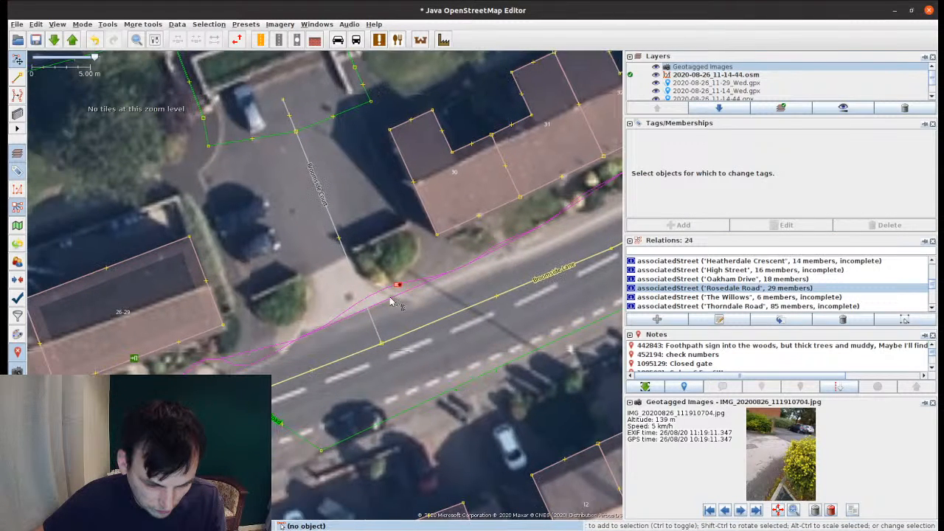
key(a)
click(456, 312)
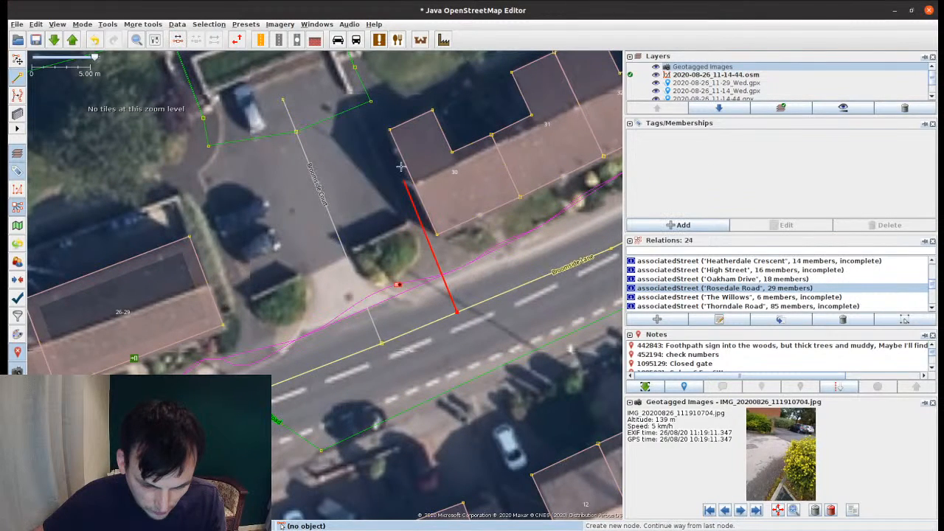
click(371, 101)
key(s)
Step: Draw a way from the west corner of the green way across Broomside Court, bending southwest to run behind building 26-29
click(209, 146)
key(a)
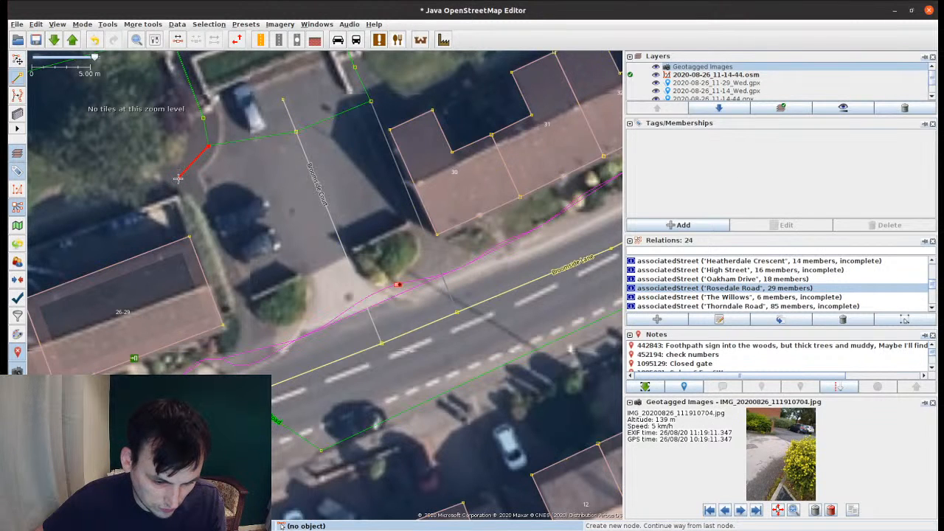
click(179, 178)
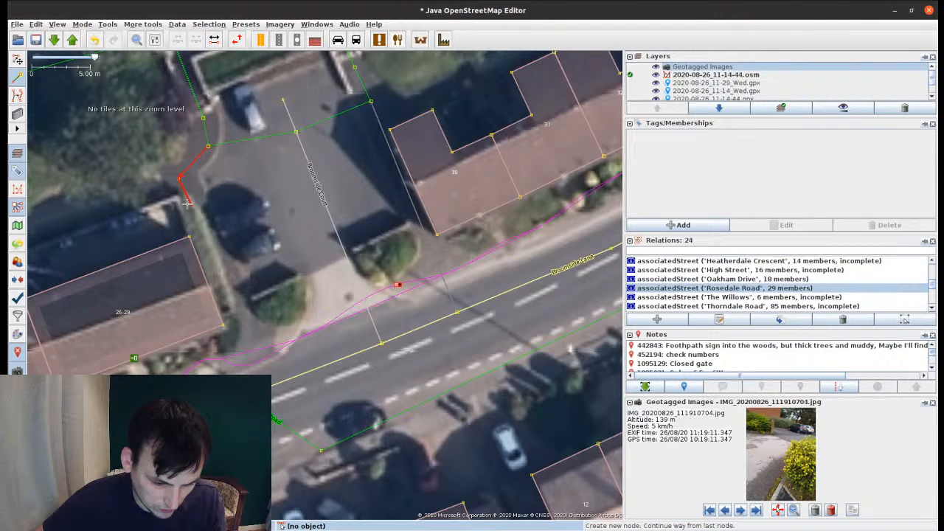
click(80, 215)
key(s)
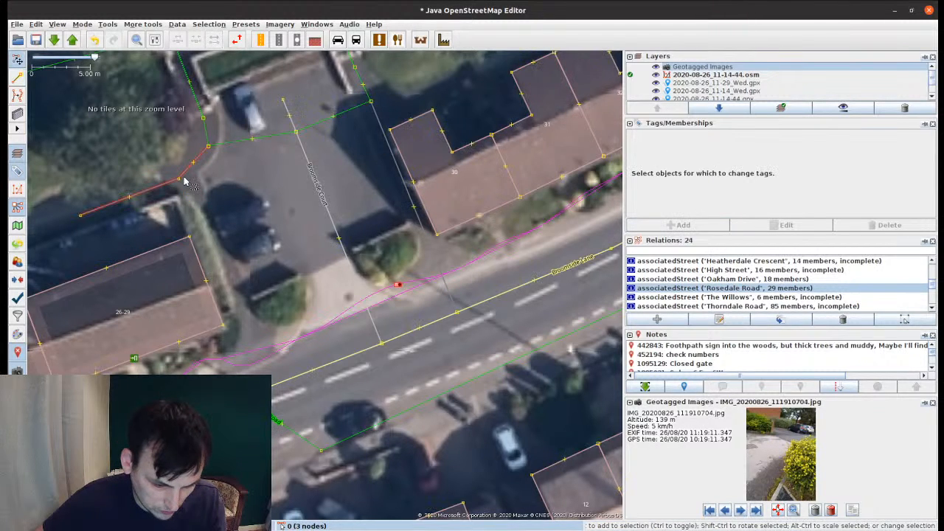
Step: Draw a branch from the bend down to Broomside Lane beside building 26-29, and tag the newly drawn ways together
click(184, 179)
key(a)
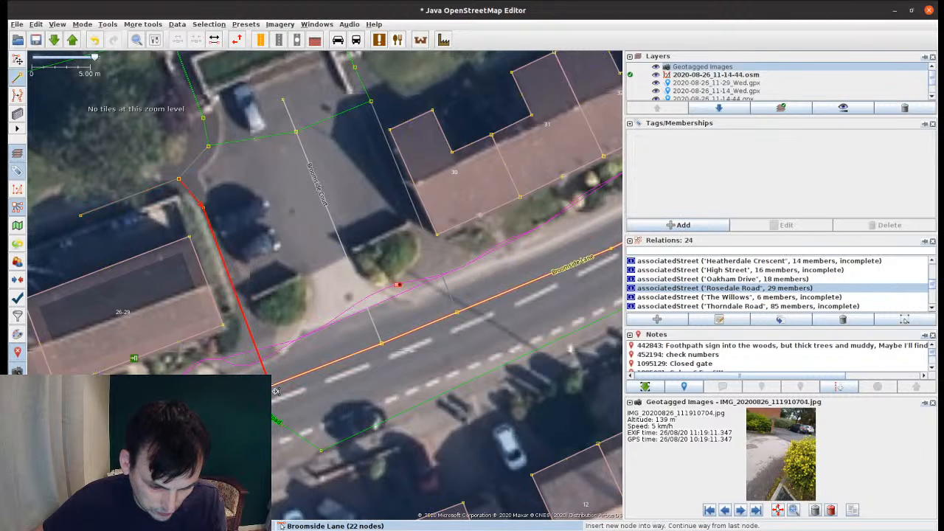
key(s)
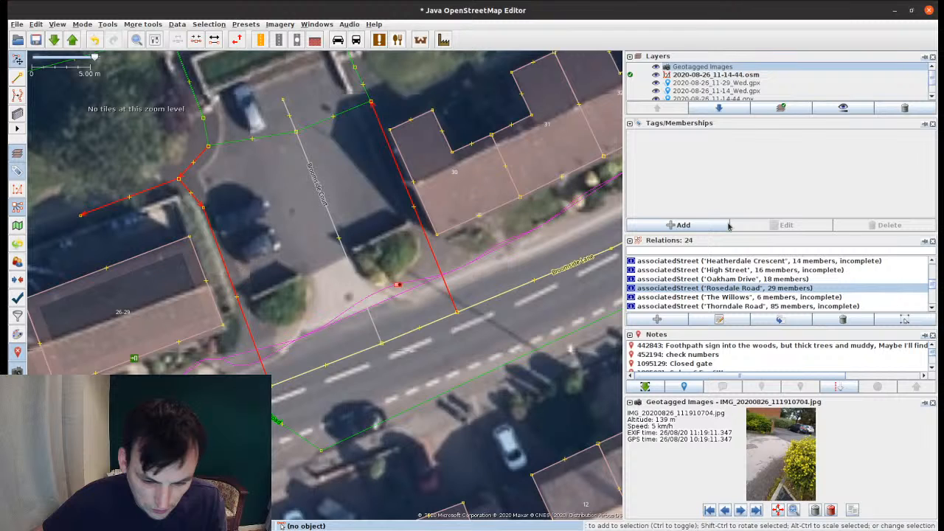
key(Return)
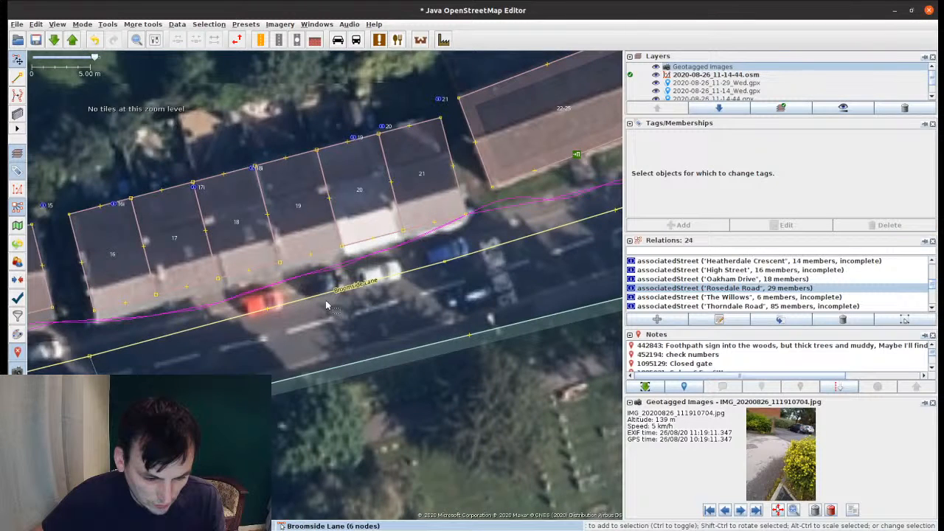
Step: Delete the separate address nodes 16 to 21 behind the Broomside Lane houses
scroll(327, 305, down, 3)
click(346, 236)
scroll(347, 236, up, 3)
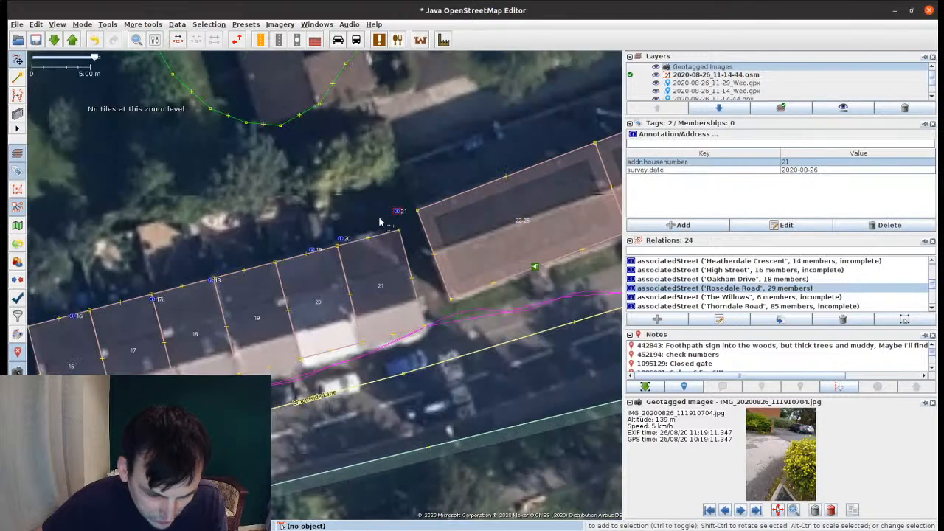
shift+click(328, 250)
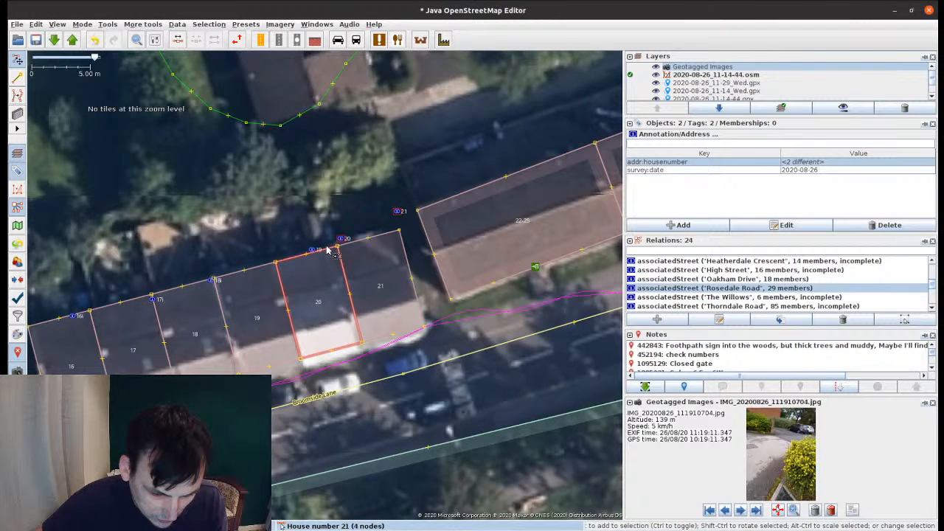
shift+click(312, 251)
shift+click(213, 281)
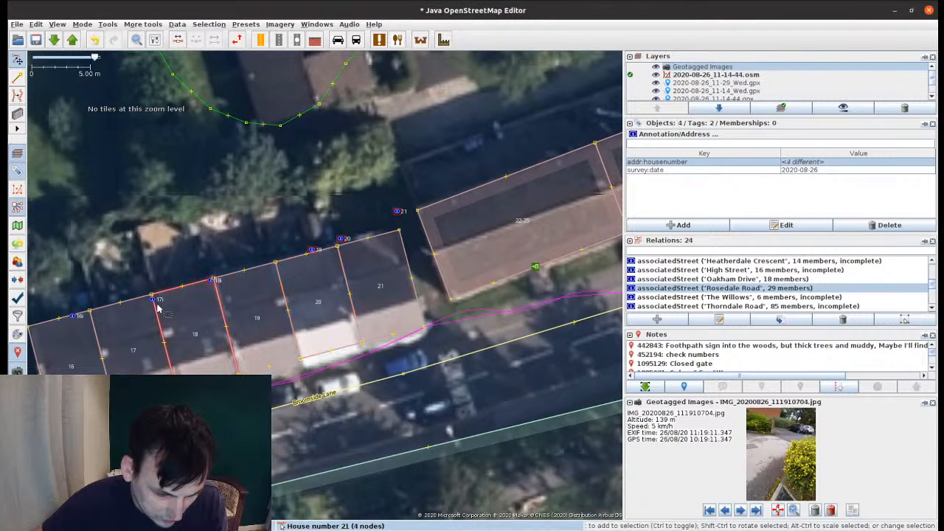
shift+click(155, 303)
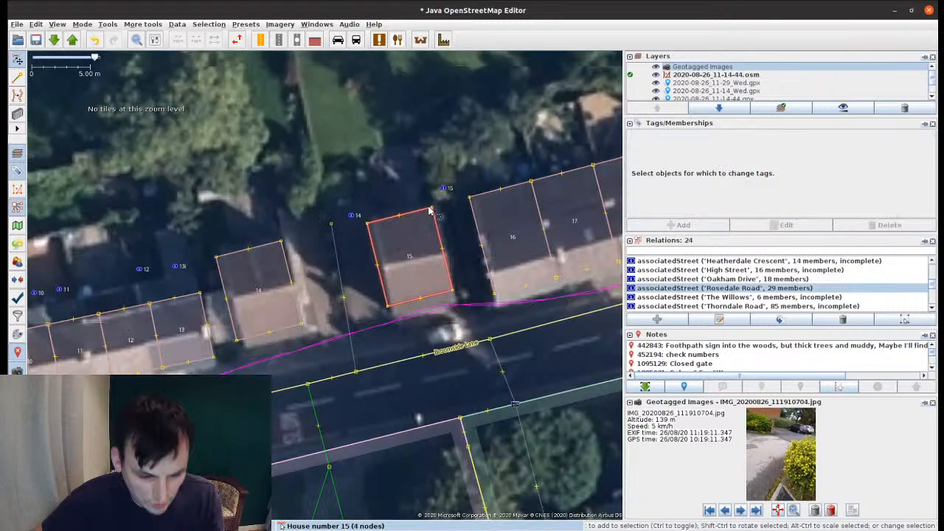
Step: Delete the separate address nodes 8 to 15 behind the Broomside Lane houses
click(443, 189)
shift+click(353, 215)
shift+click(175, 266)
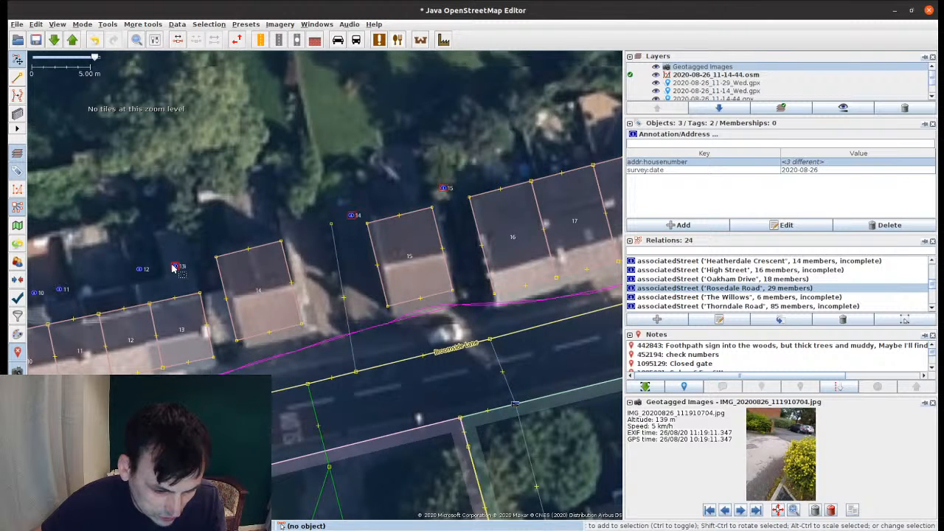
shift+click(407, 278)
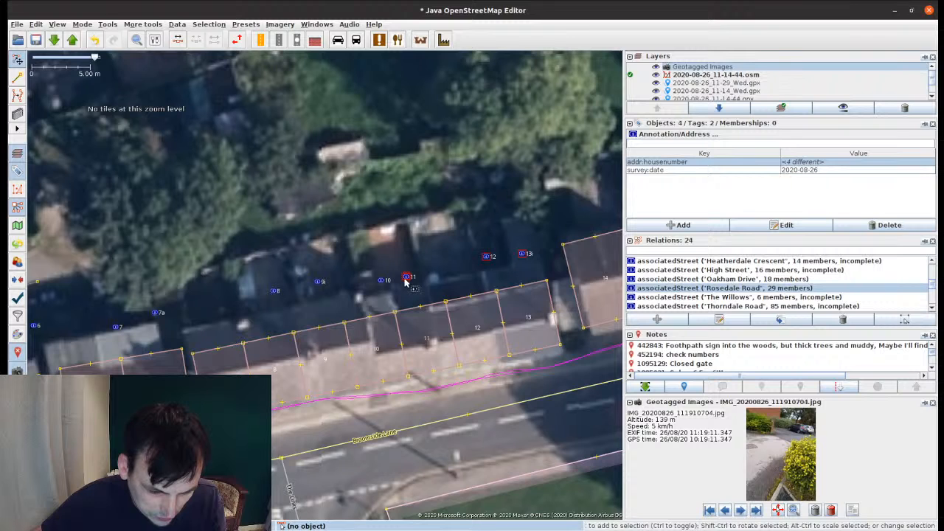
shift+click(383, 281)
shift+click(319, 282)
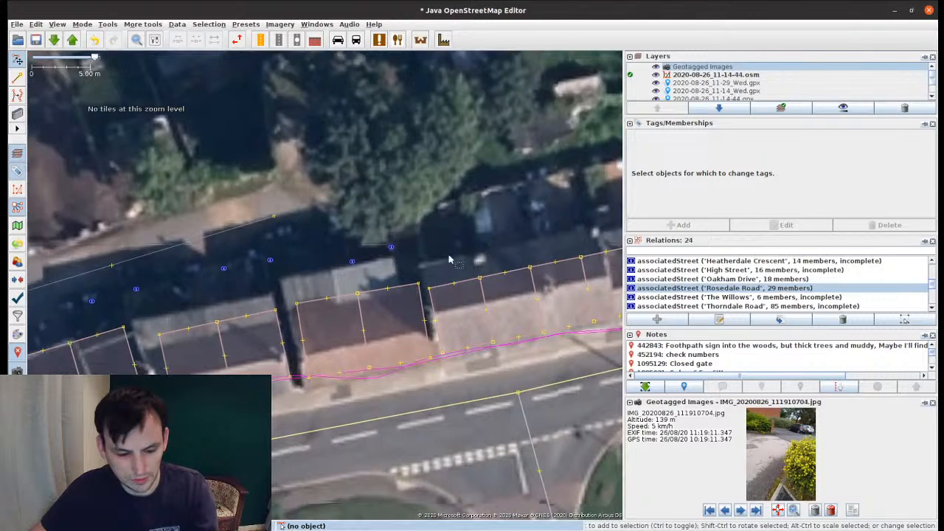
Step: Delete the separate address nodes 3, 4, 5, 6, 7 and 7a behind the Broomside Lane houses
click(391, 248)
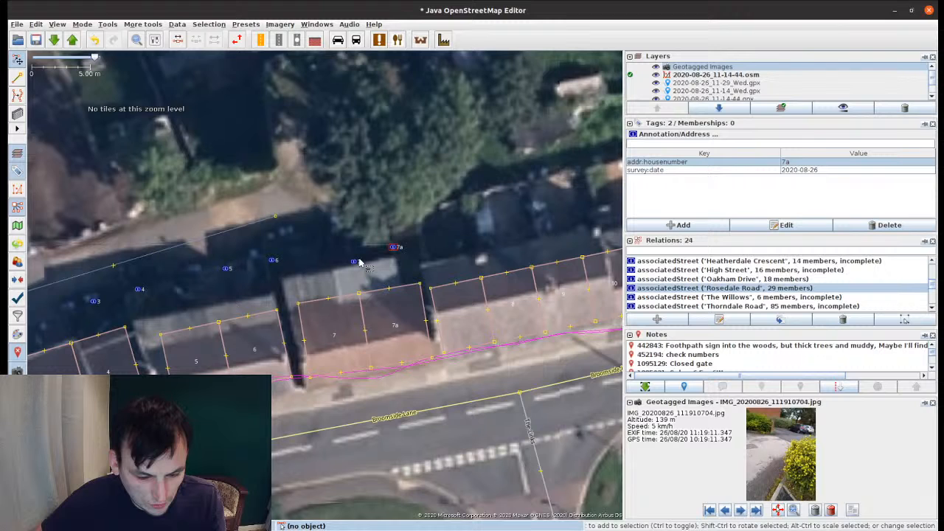
shift+click(356, 262)
shift+click(225, 269)
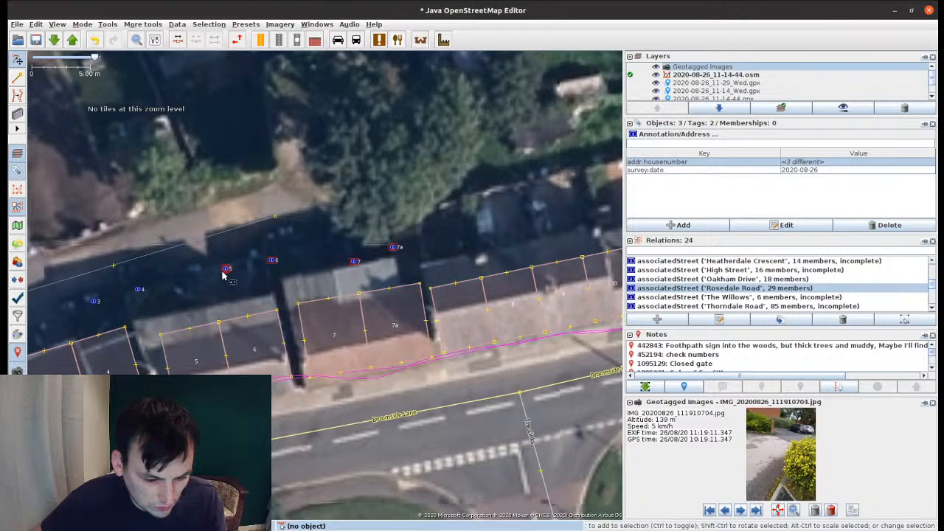
shift+click(226, 270)
shift+click(138, 290)
shift+click(94, 303)
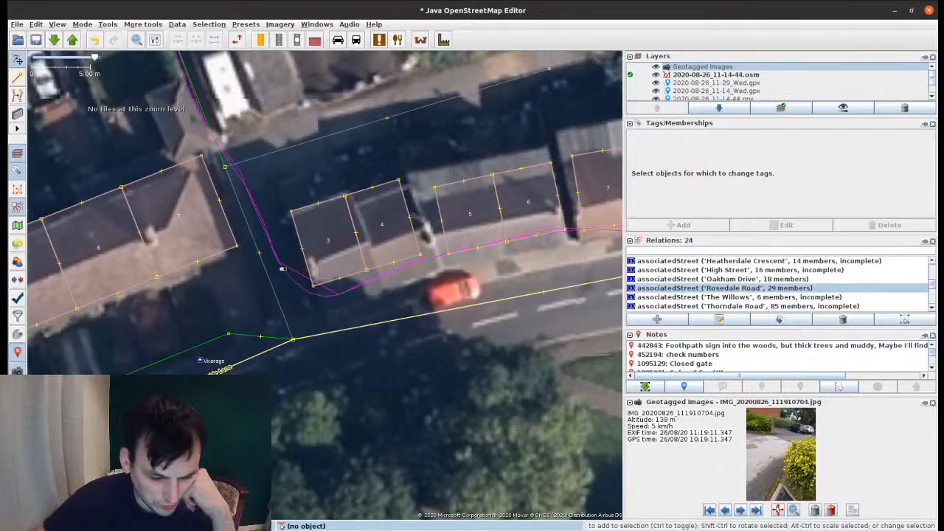
Step: Show the survey photo taken at the Magdalene Avenue bend, hide the relations list and enlarge the photo preview
click(760, 510)
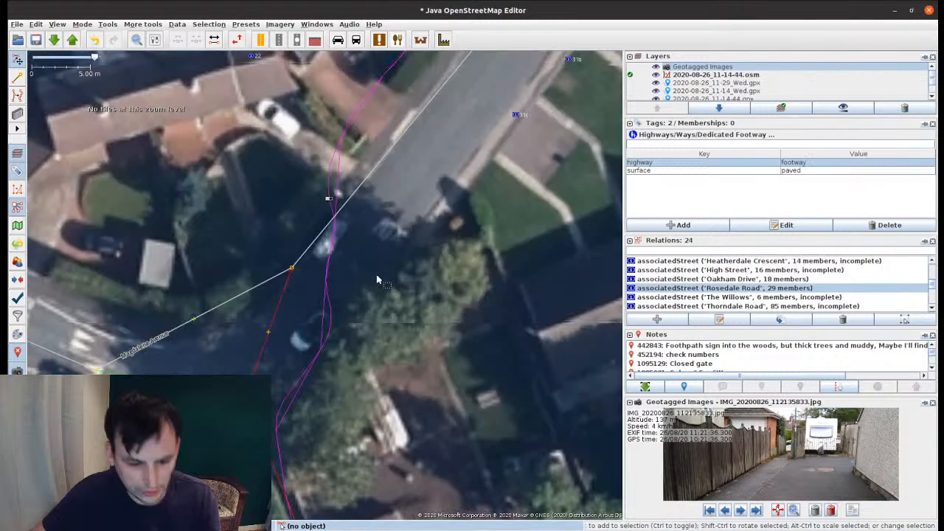
click(329, 199)
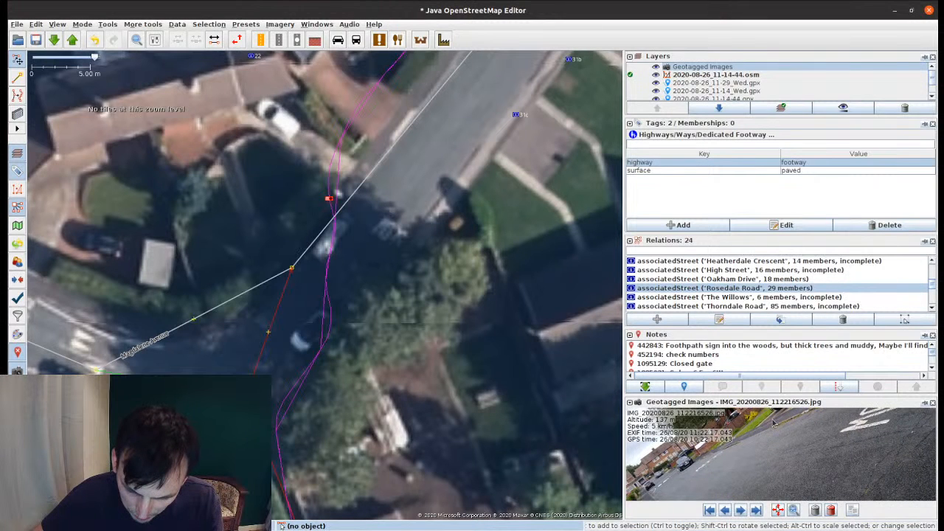
click(932, 242)
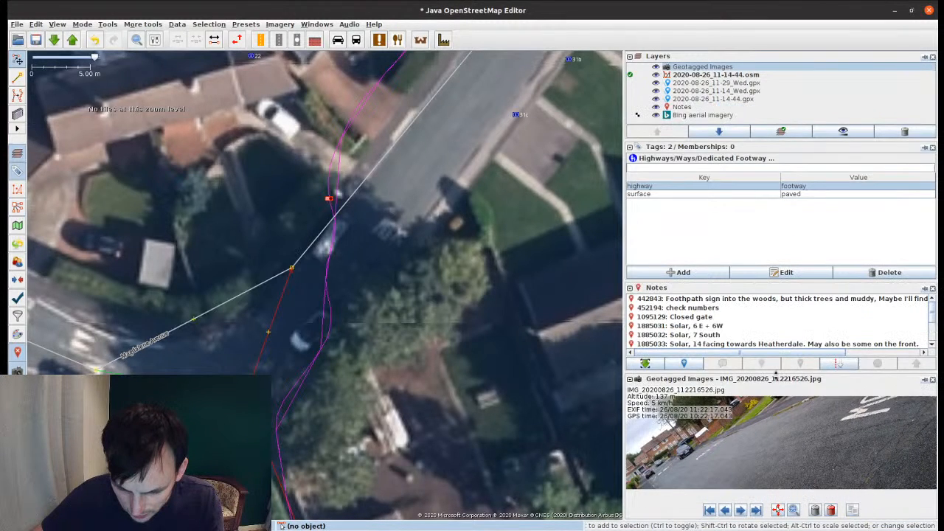
drag(775, 375, 775, 333)
drag(387, 354, 426, 380)
click(426, 378)
Step: Add a node on the east side of the Magdalene Avenue bend, opposite the photo location, and tag it amenity=grit_bin
key(a)
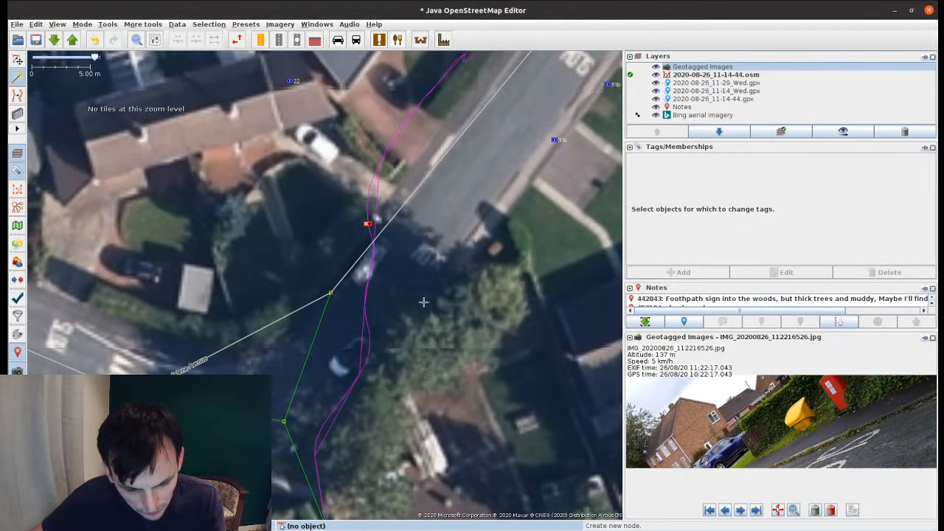
click(496, 249)
key(s)
click(664, 276)
text(amenity)
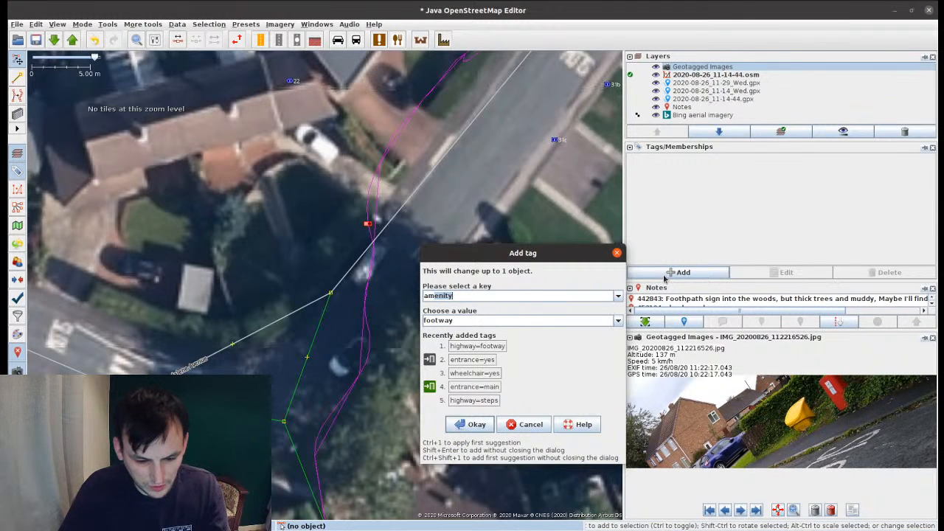
key(Tab)
text(grit_bin)
key(Return)
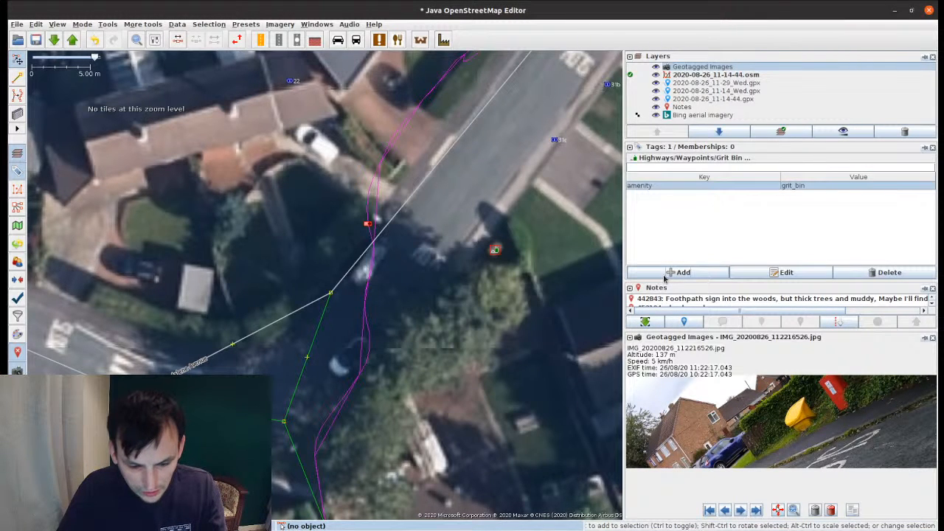
key(Escape)
Step: Place a second node just southwest of the grit bin and start an amenity tag for it
key(a)
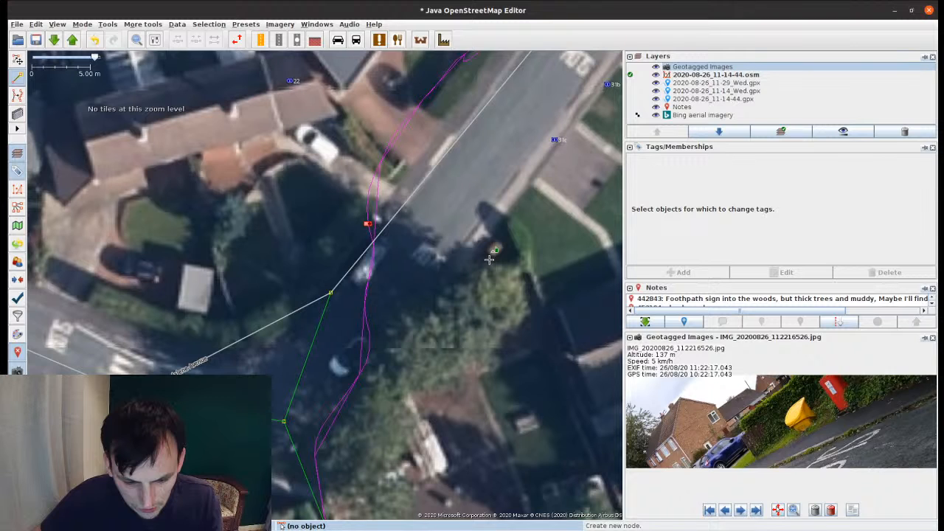
click(676, 273)
text(amenity)
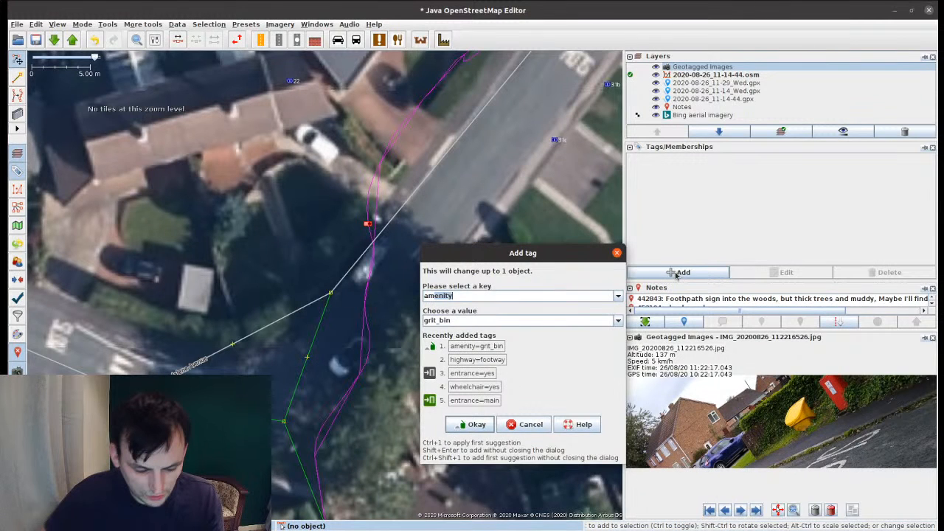
key(Tab)
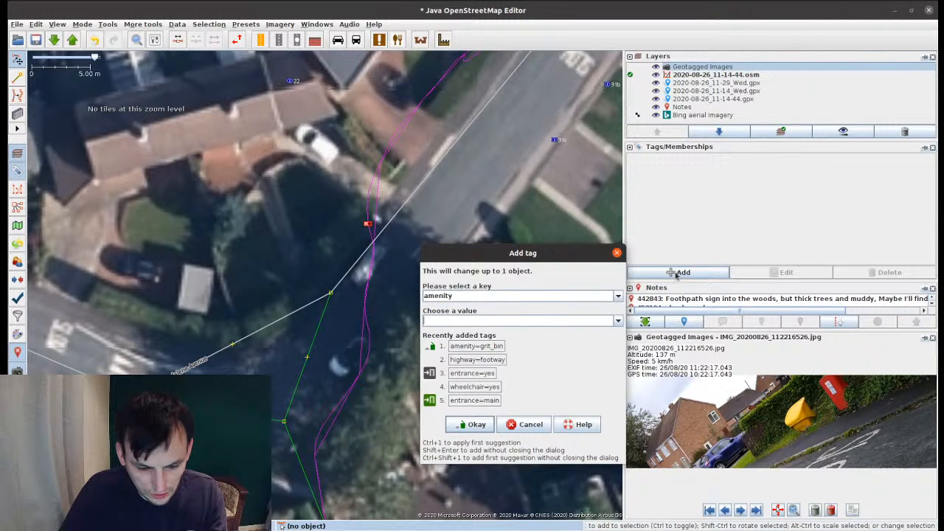
text(dog_w)
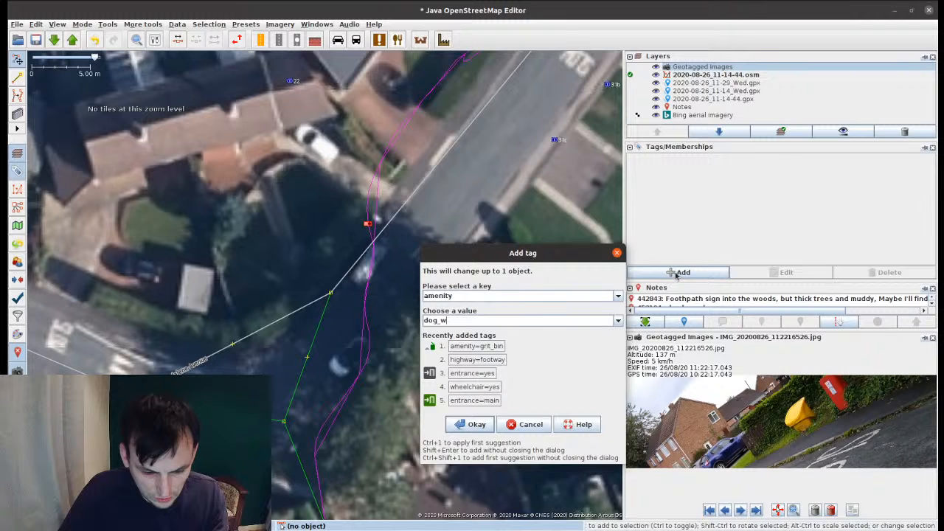
key(BackSpace)
key(BackSpace)
key(BackSpace)
key(BackSpace)
key(BackSpace)
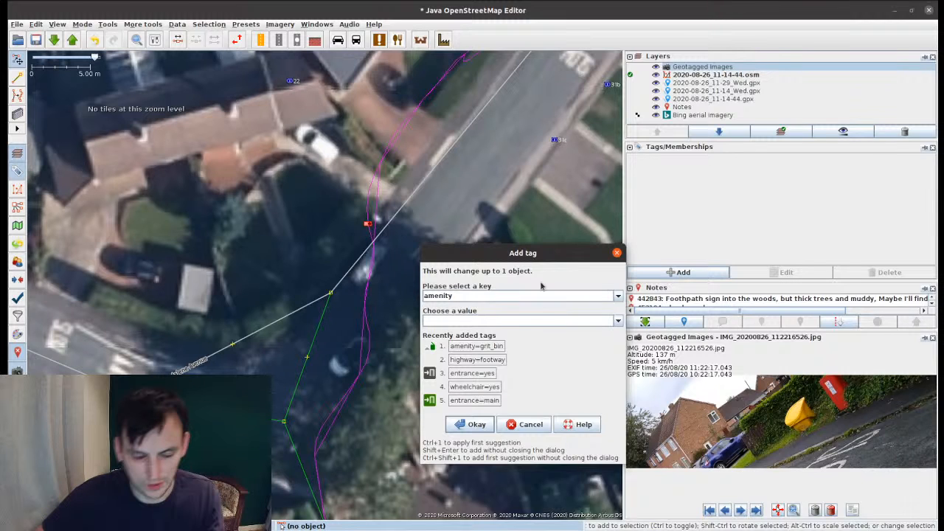
Step: Tag the node beside the grit bin as amenity=waste_basket, leaving tag entry open for another tag
click(518, 296)
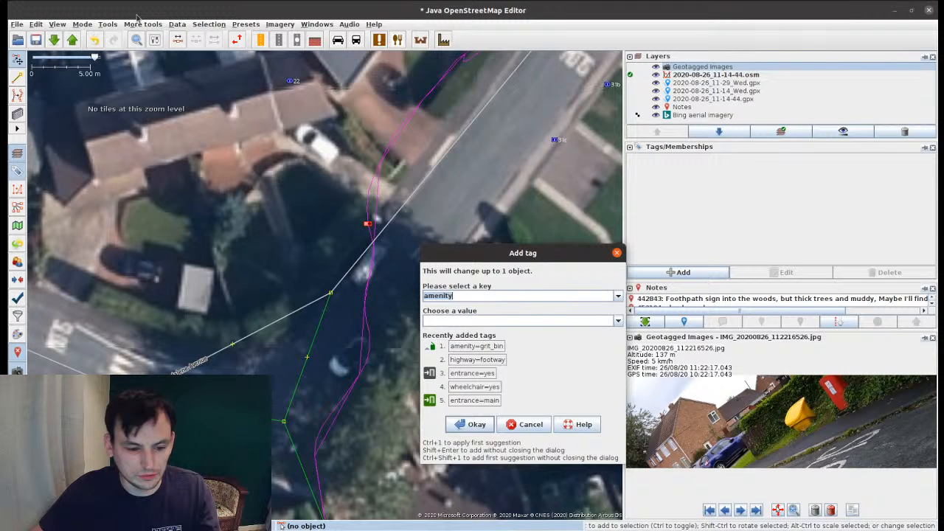
click(3, 19)
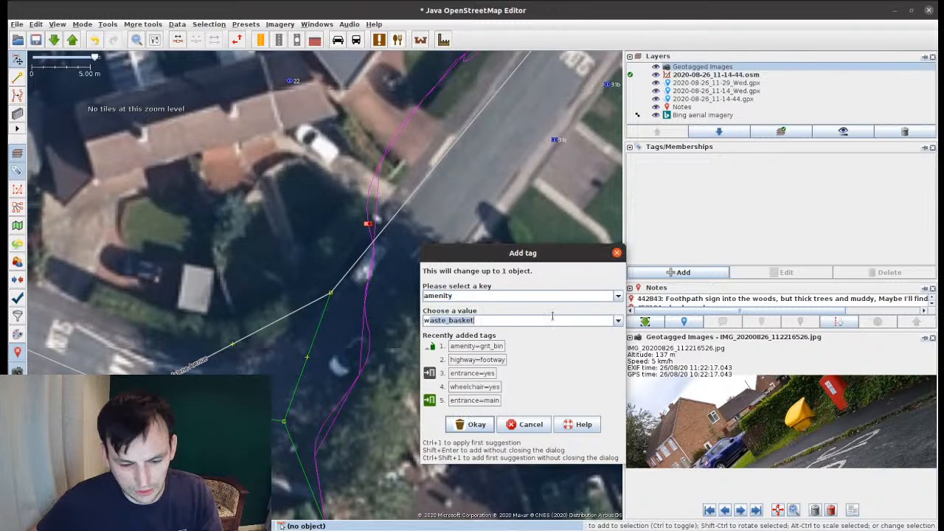
key(shift+Return)
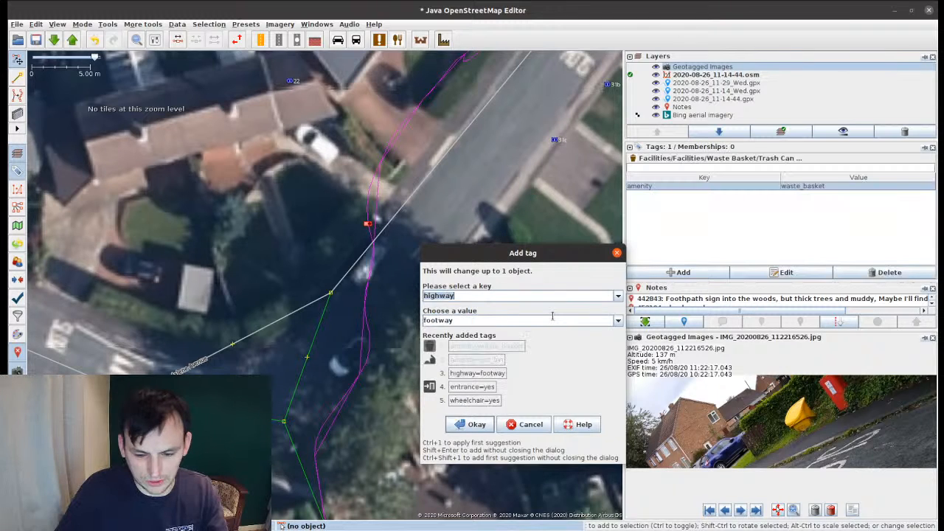
Step: Add the tag waste=dog_excrement to the waste basket node and deselect it
text(t)
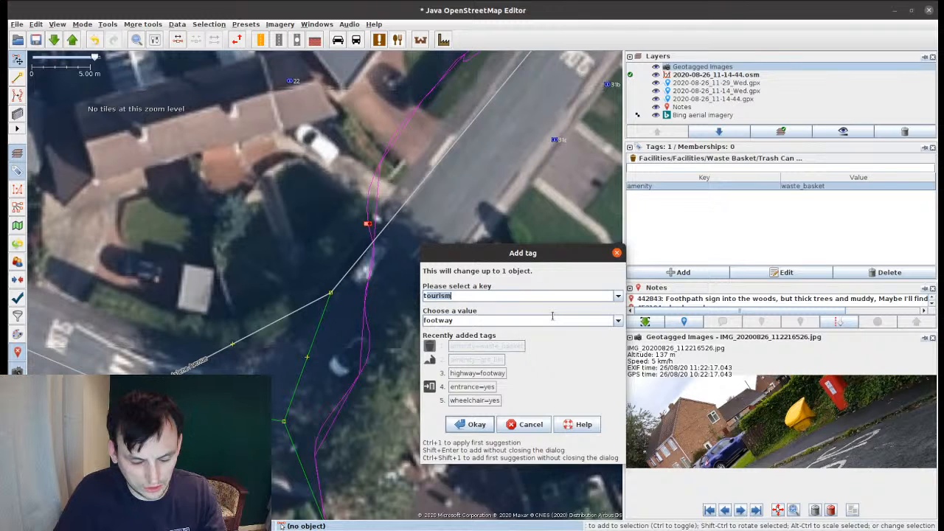
text(waste)
key(Tab)
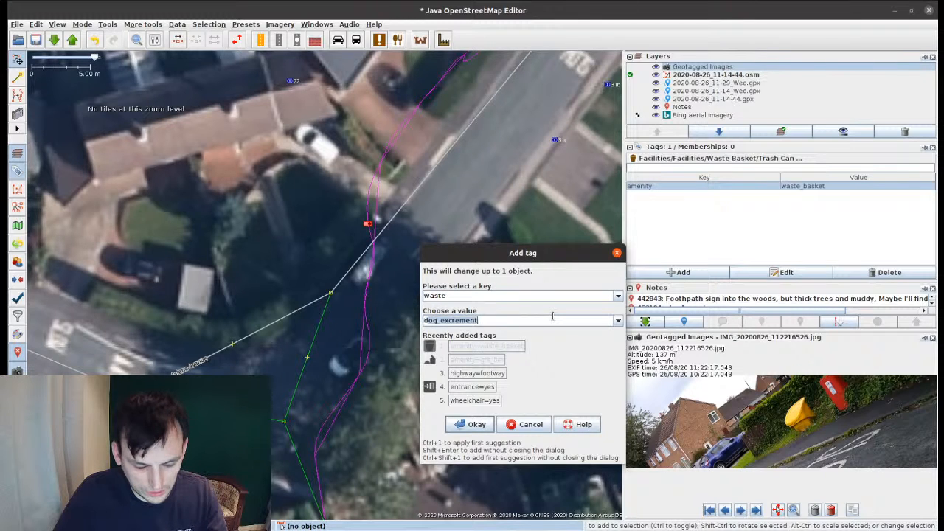
key(Return)
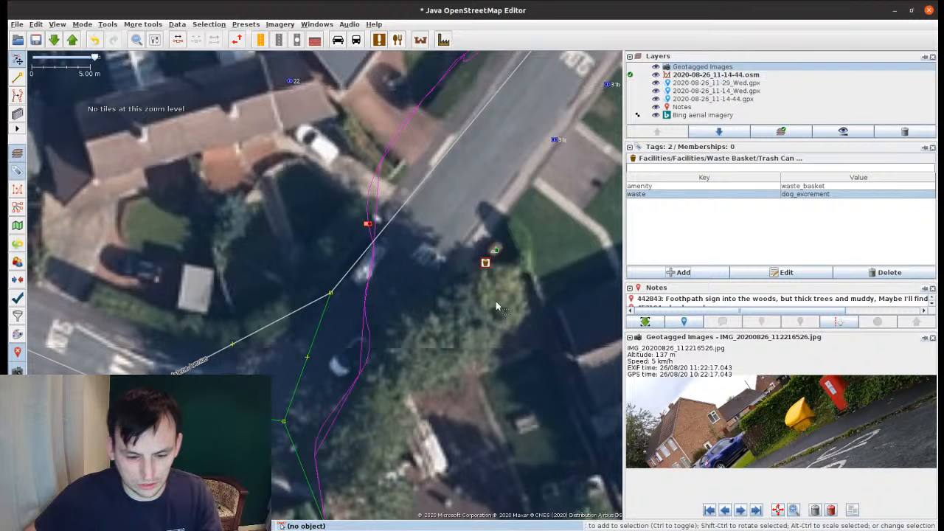
click(496, 301)
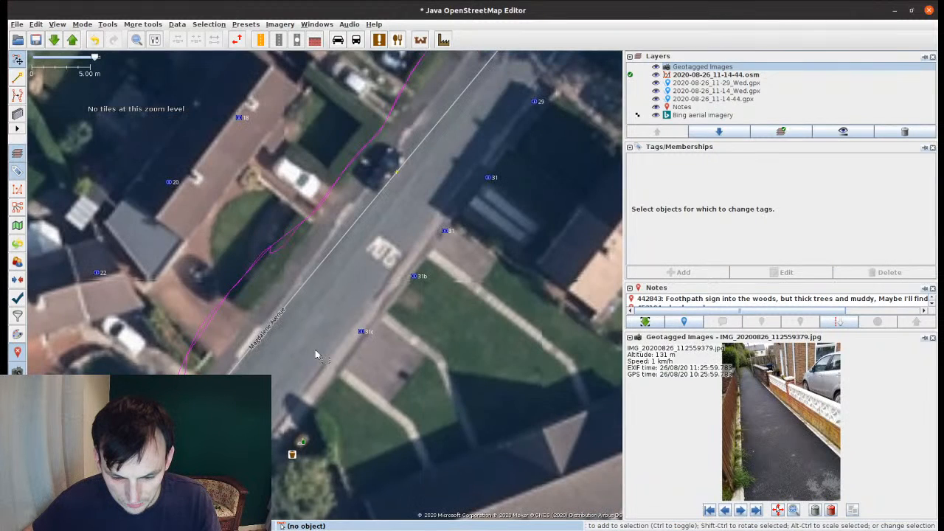
Step: Draw a rectangular building outline around the terrace at address nodes 12, 14 and 16 on Magdalene Avenue's northwest side
drag(228, 234, 298, 242)
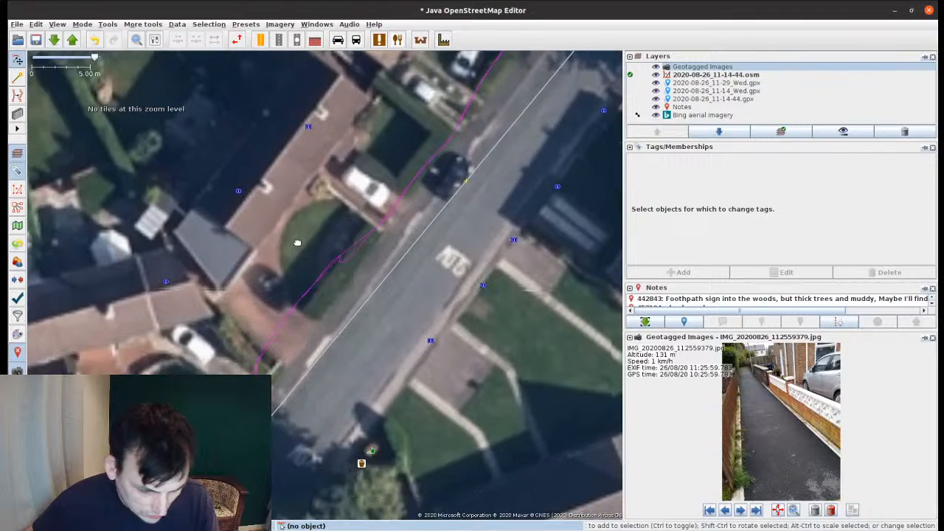
scroll(374, 167, down, 2)
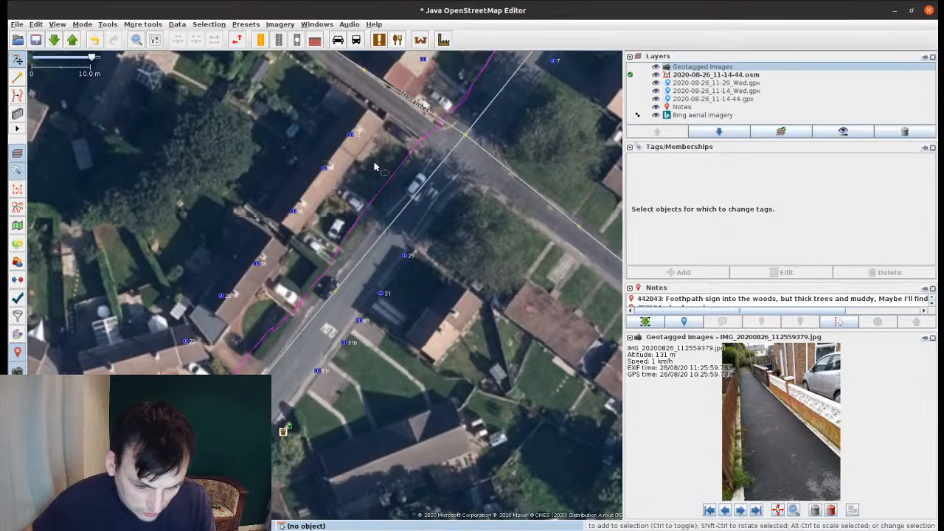
scroll(374, 166, up, 2)
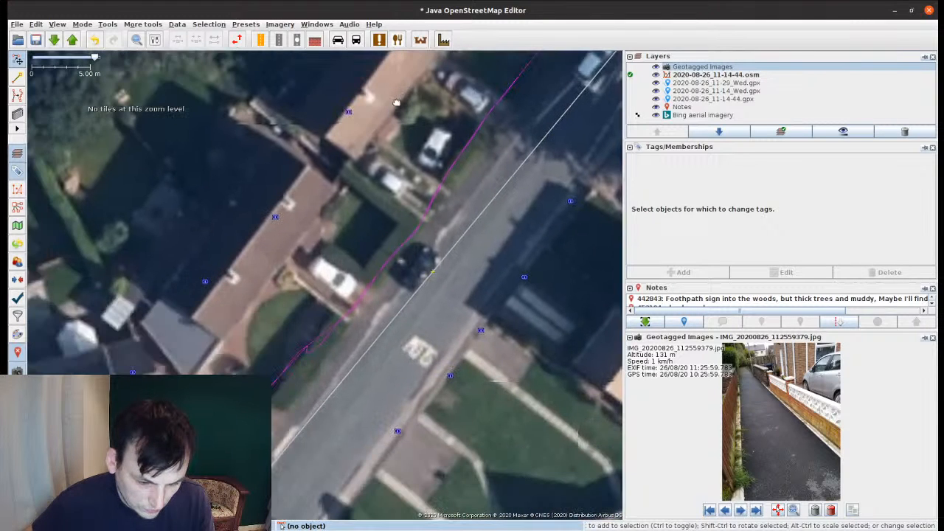
drag(315, 311, 206, 490)
key(b)
drag(419, 112, 234, 372)
click(246, 338)
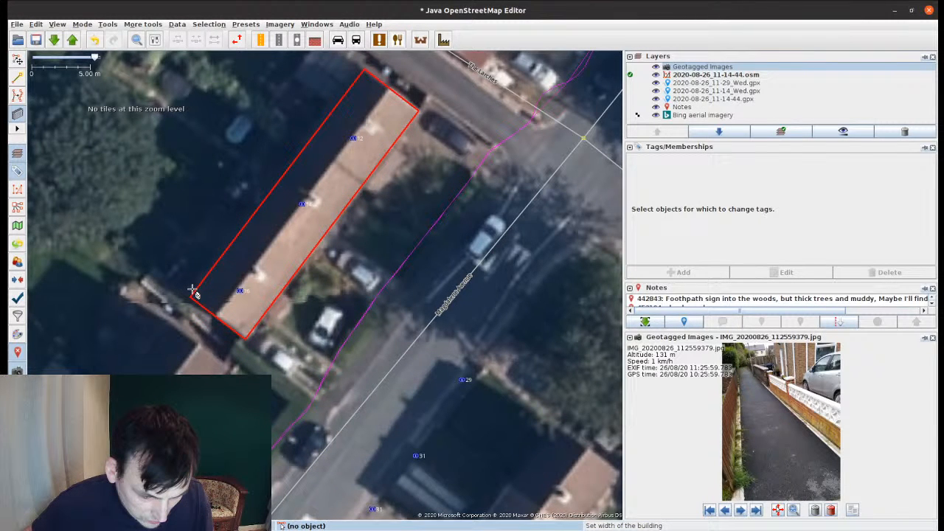
click(179, 289)
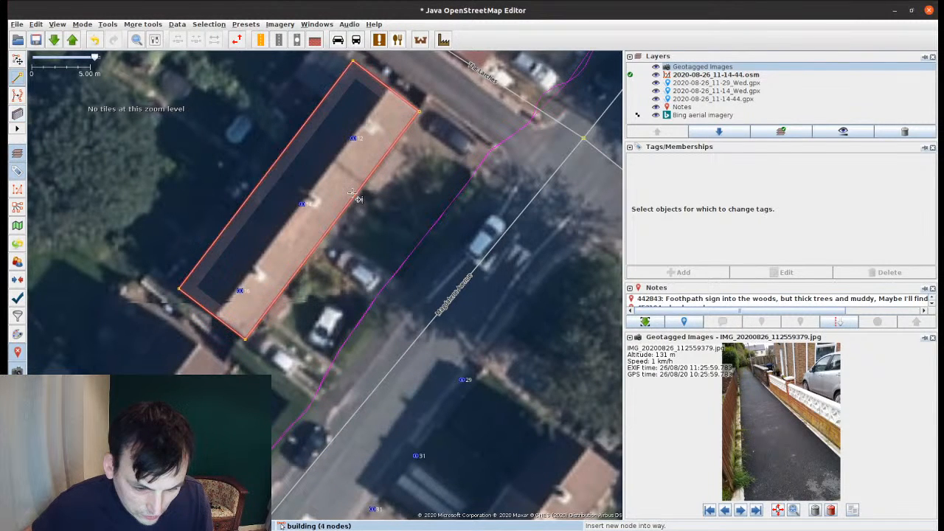
Step: Terrace the new building along Magdalene Avenue into houses 12 to 16 with Even/Odd interpolation
shift+click(443, 309)
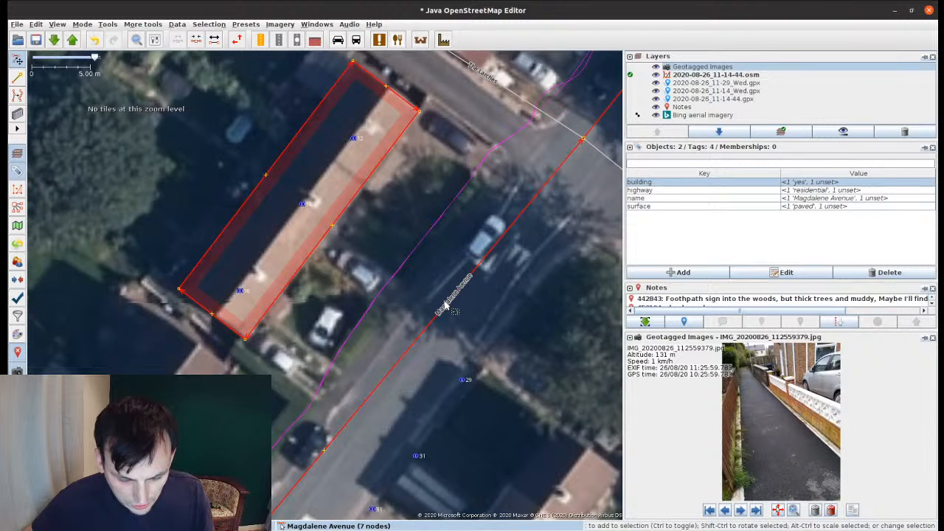
ctrl+click(445, 307)
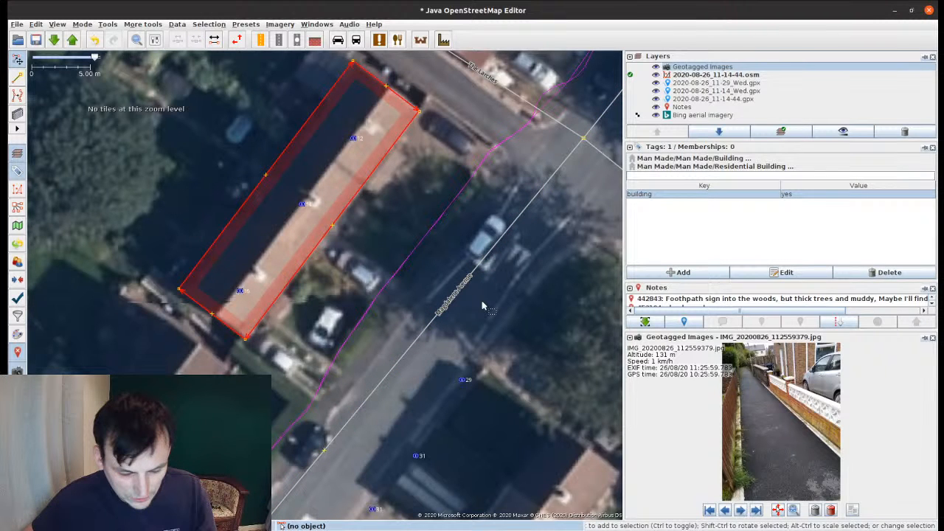
shift+click(465, 286)
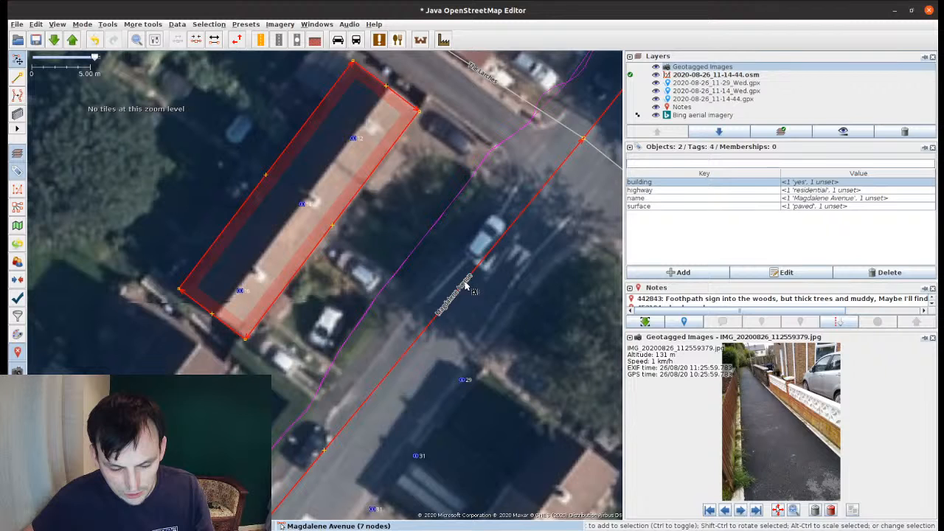
key(shift+t)
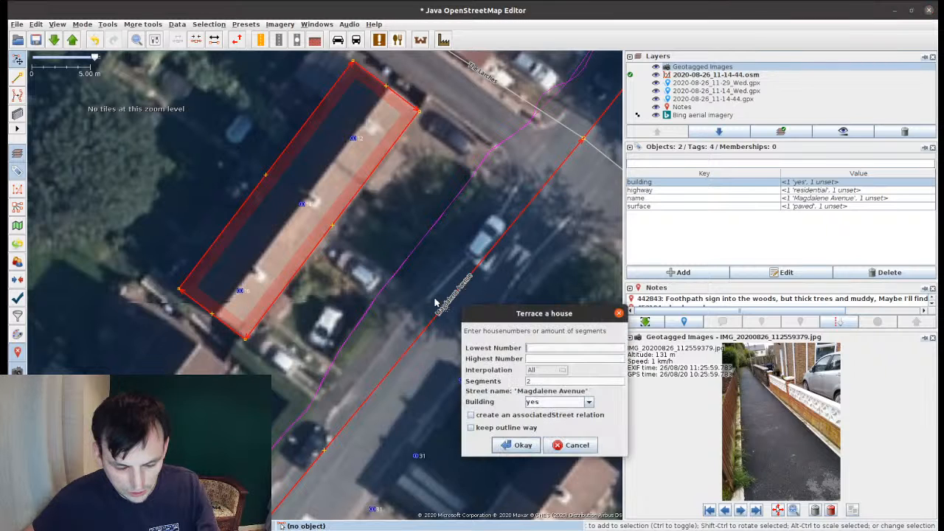
text(12)
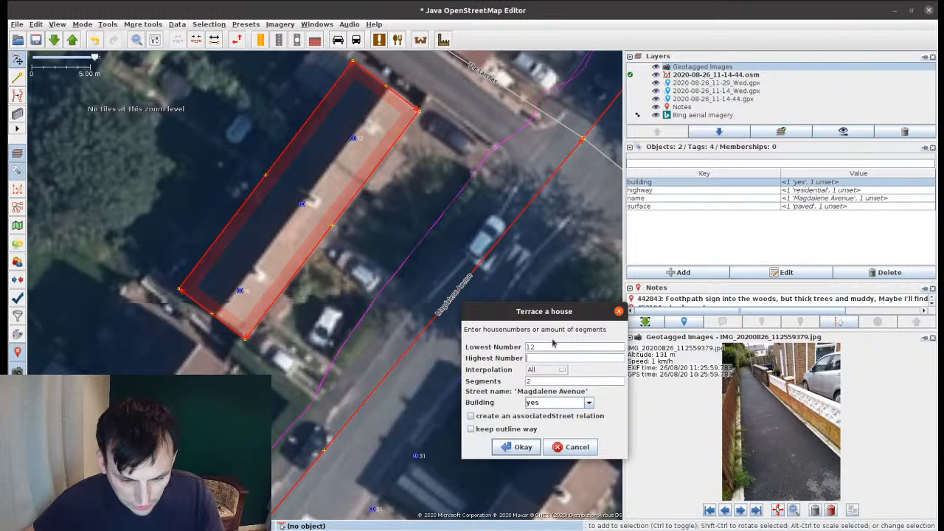
text(16)
click(551, 370)
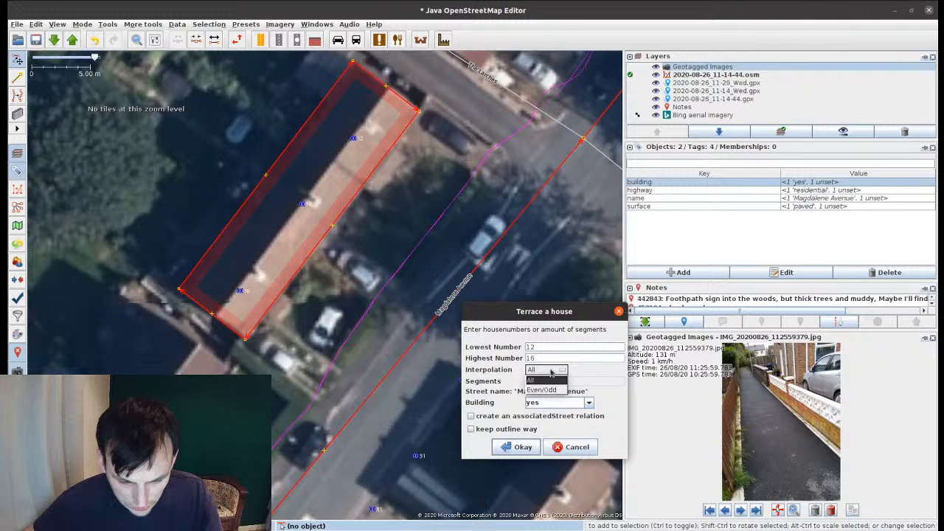
click(542, 390)
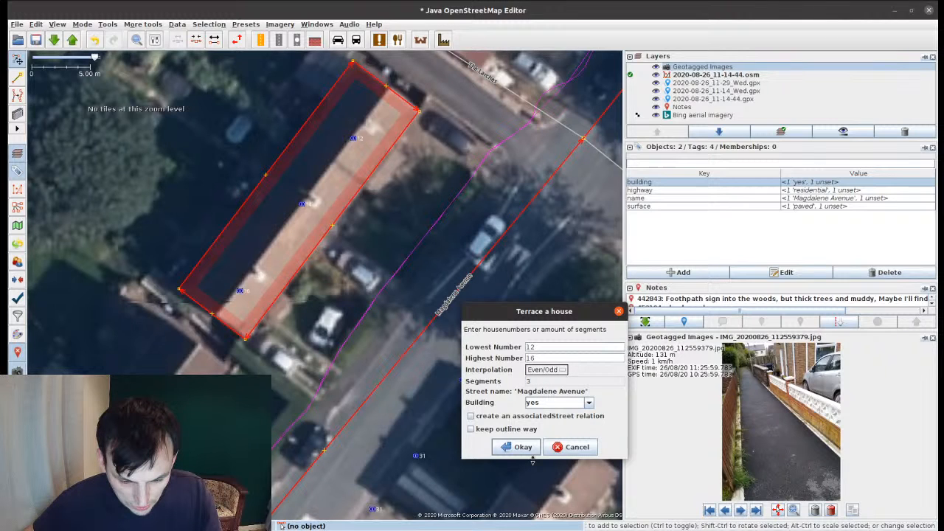
click(525, 448)
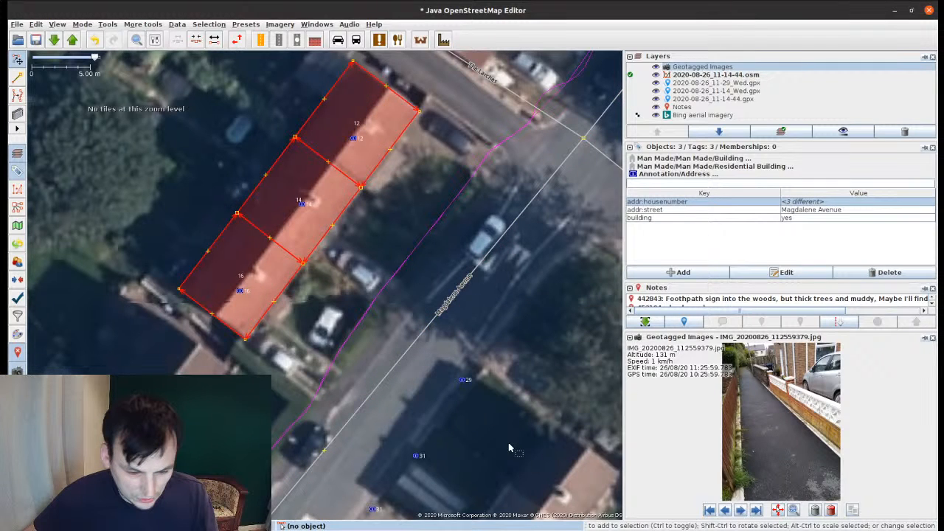
Step: Delete the separate address nodes 12, 14 and 16 inside the terraced Magdalene Avenue houses
click(354, 139)
shift+click(301, 203)
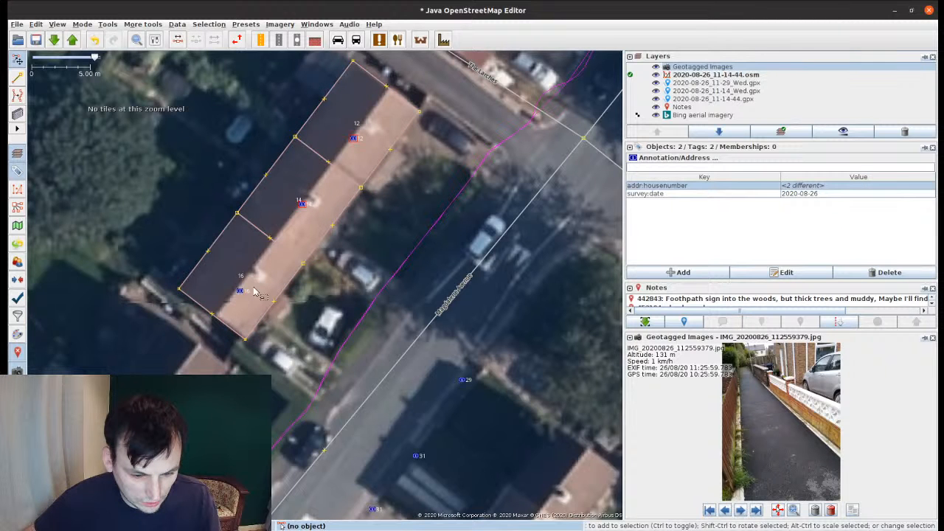
shift+click(241, 291)
key(Delete)
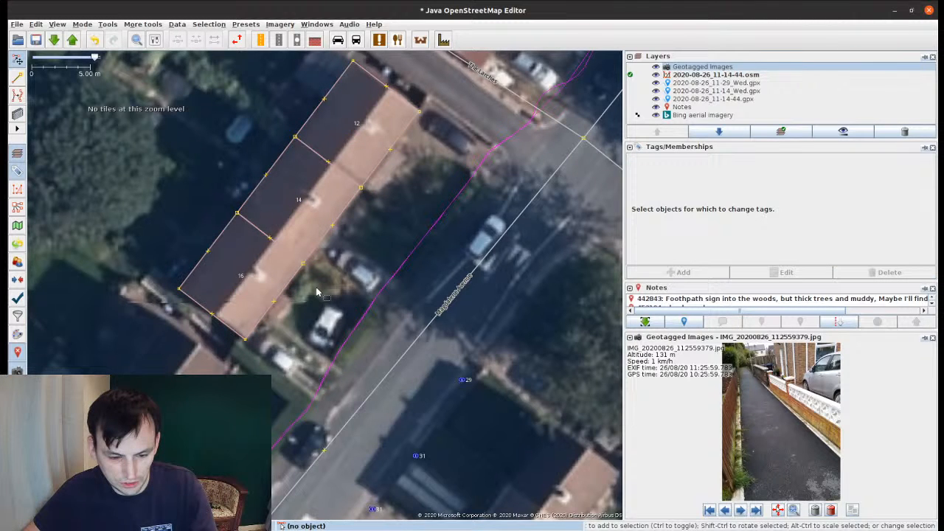
scroll(317, 293, down, 5)
scroll(433, 300, up, 3)
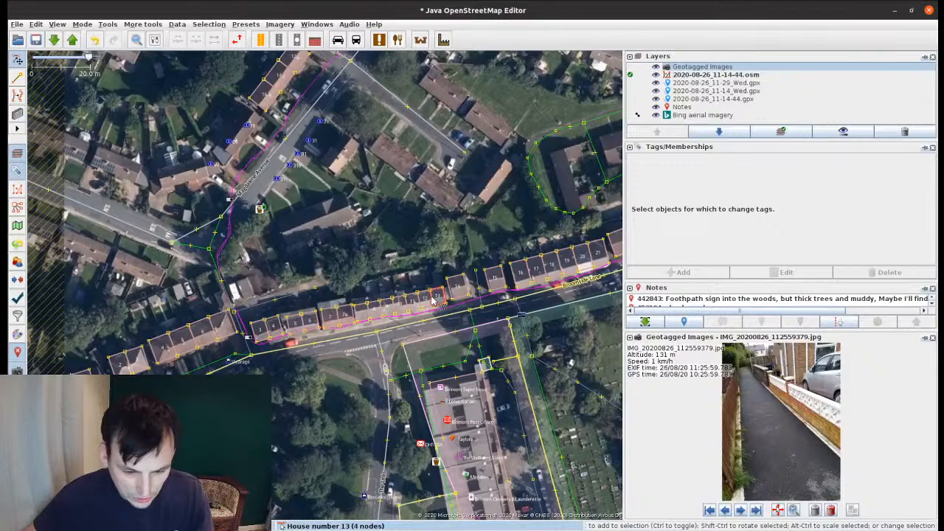
scroll(434, 300, up, 2)
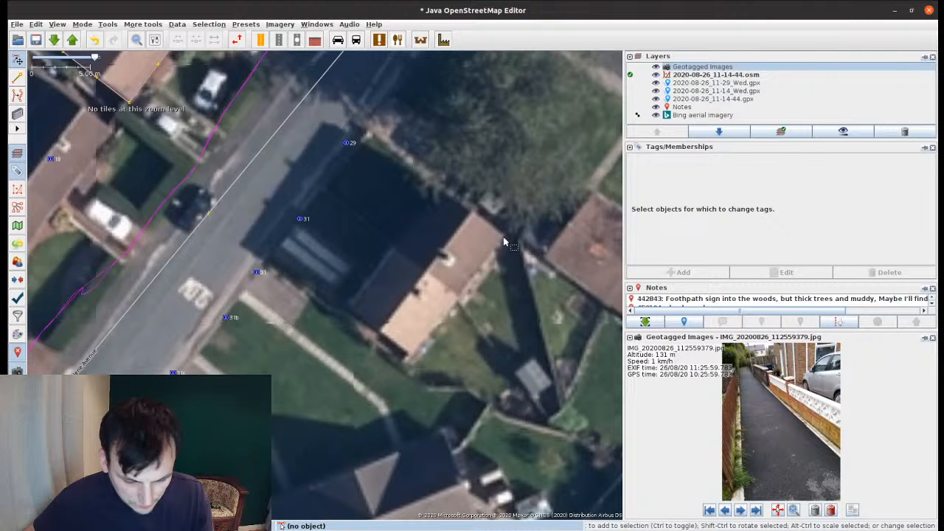
Step: Draw a rectangular building outline around the semi-detached house beside address nodes 29 and 31 on Magdalene Avenue's southeast side
key(b)
drag(504, 241, 404, 351)
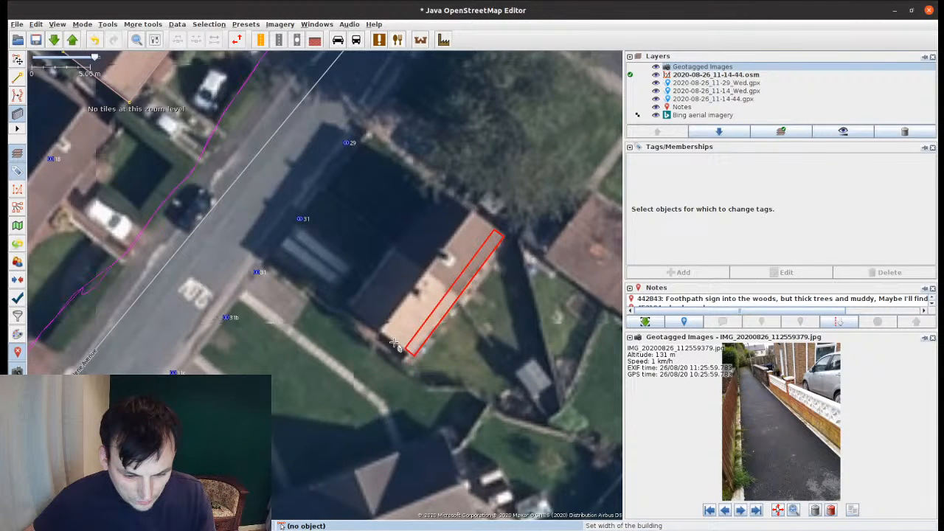
click(366, 279)
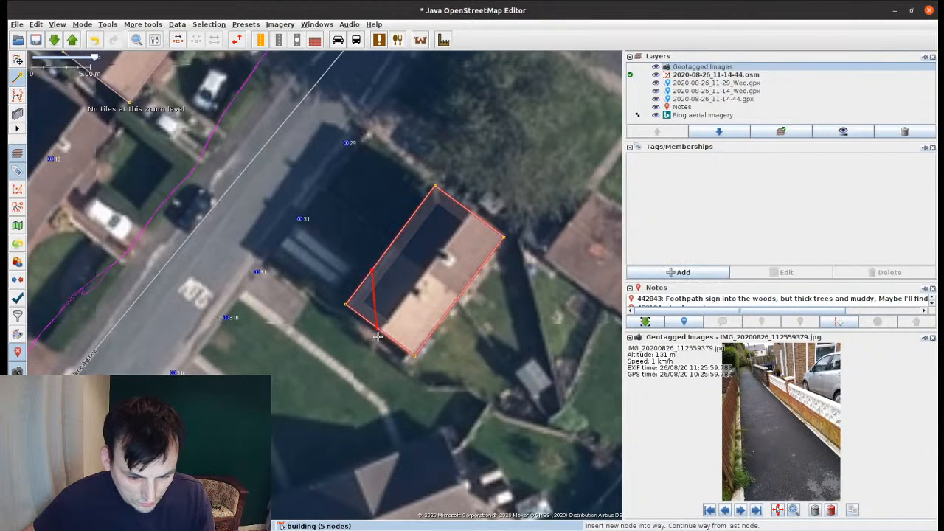
key(Escape)
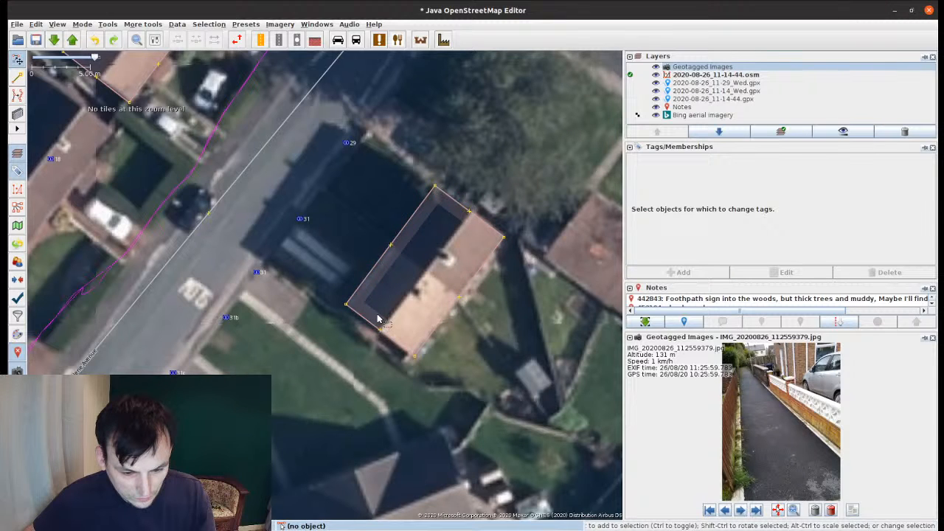
Step: Terrace the new building along Magdalene Avenue into houses 29 to 31 with Even/Odd interpolation
click(378, 318)
shift+click(257, 165)
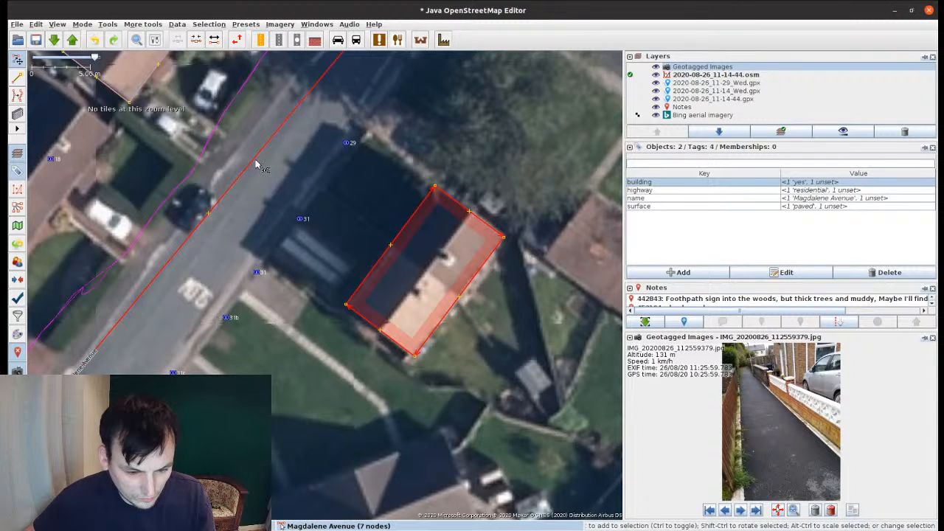
key(shift+t)
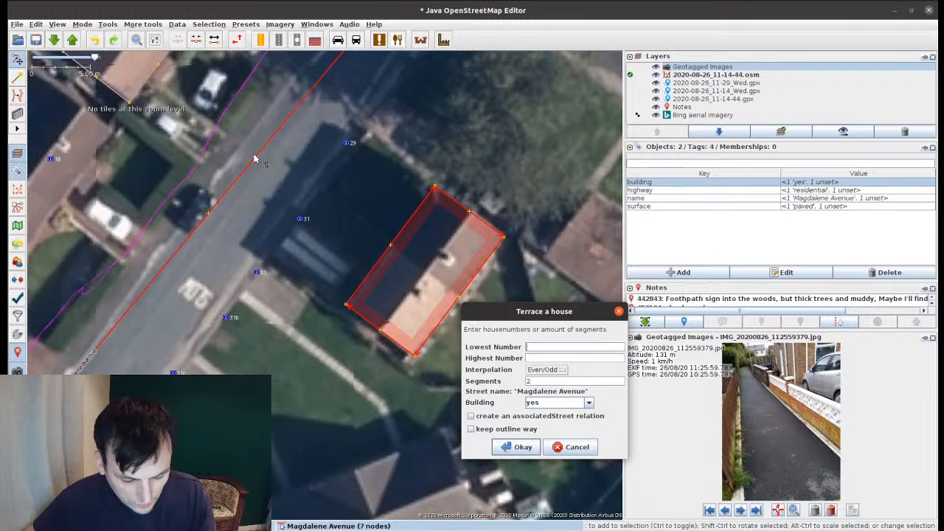
text(29)
key(Tab)
text(3)
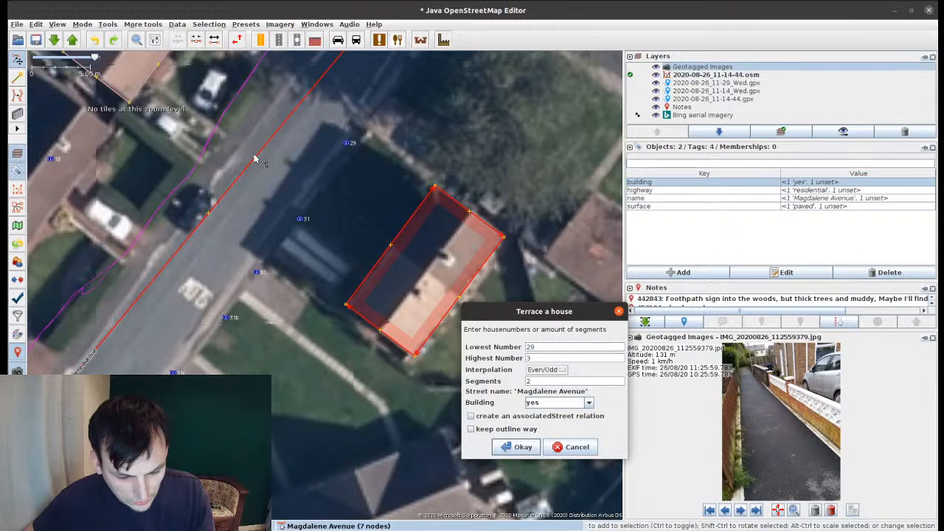
click(511, 447)
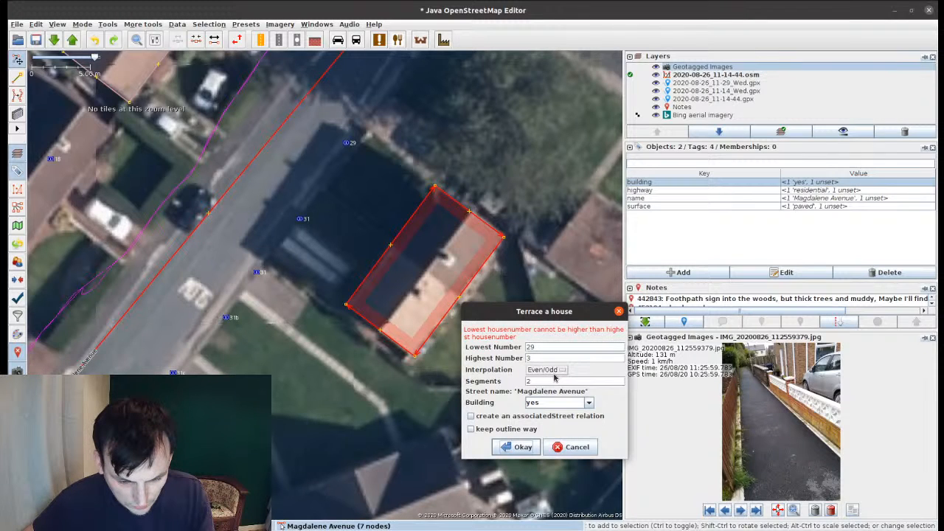
text(1)
click(516, 447)
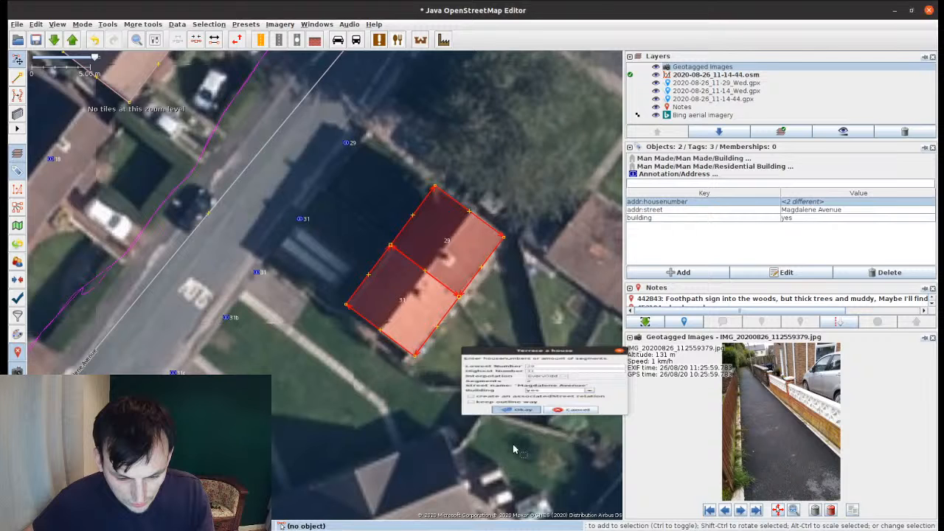
Step: Draw a rectangular building outline around the long terrace south of address nodes 31b and 31c
click(306, 431)
drag(306, 431, 381, 265)
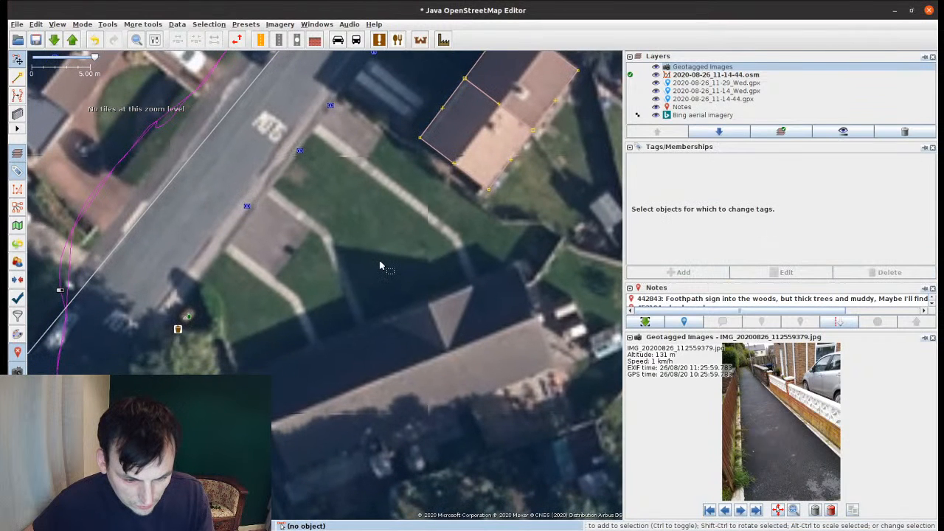
scroll(380, 268, down, 2)
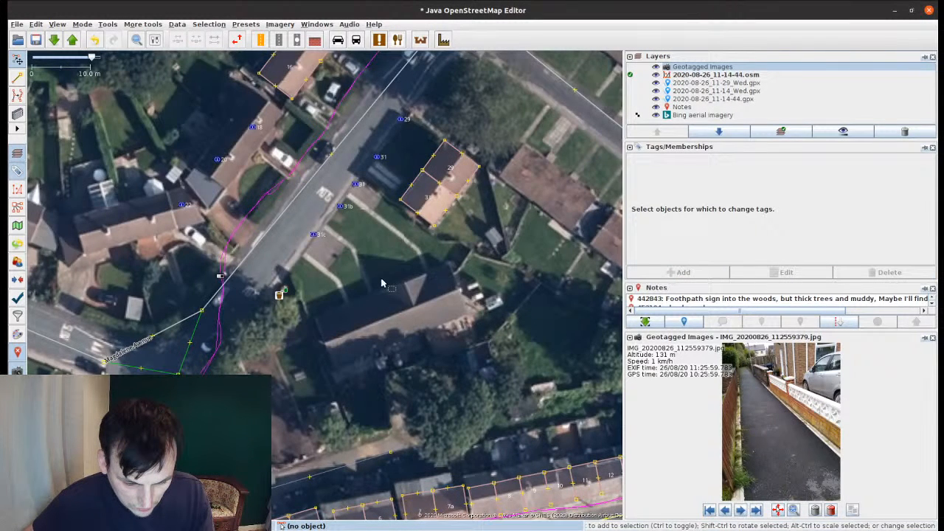
scroll(382, 282, up, 2)
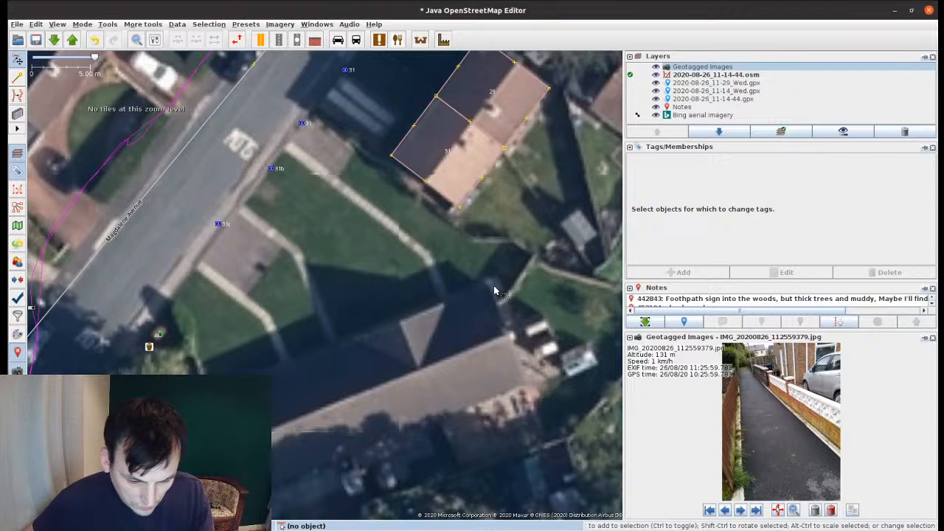
key(b)
drag(487, 285, 196, 401)
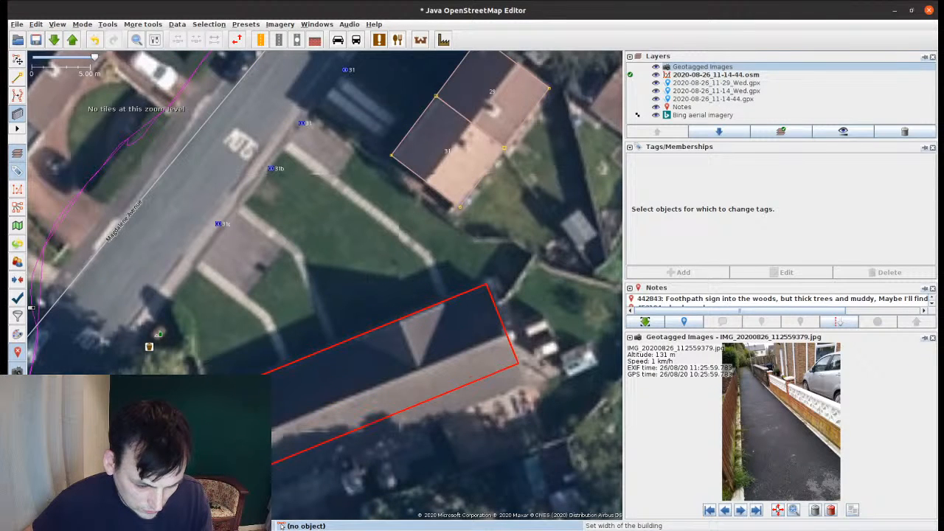
click(271, 455)
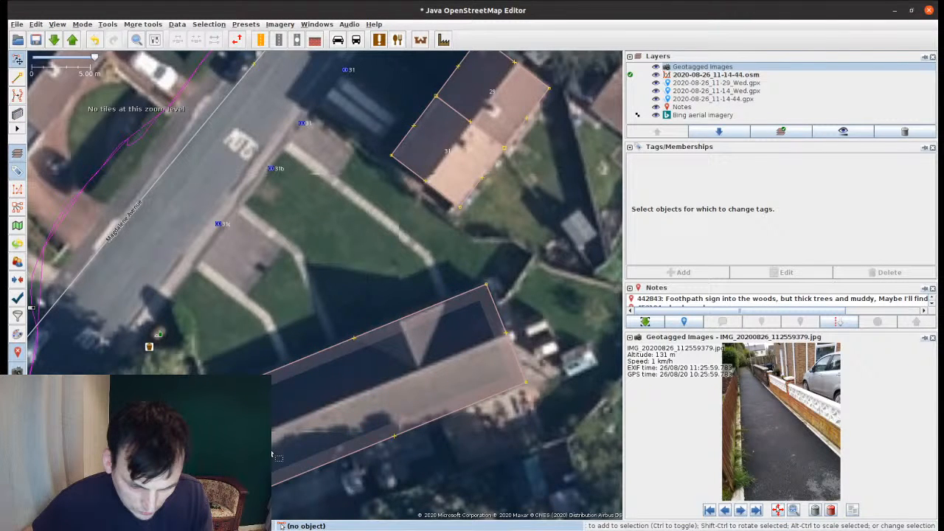
drag(271, 454, 283, 394)
Step: Terrace the long building along Magdalene Avenue into houses 31 to 35 with Even/Odd interpolation
click(304, 303)
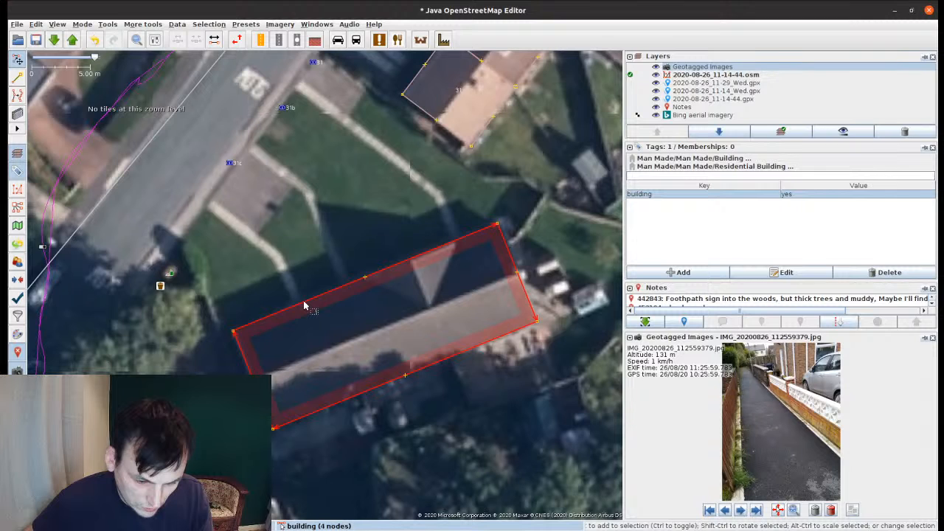
drag(183, 117, 233, 192)
shift+click(230, 191)
key(shift+t)
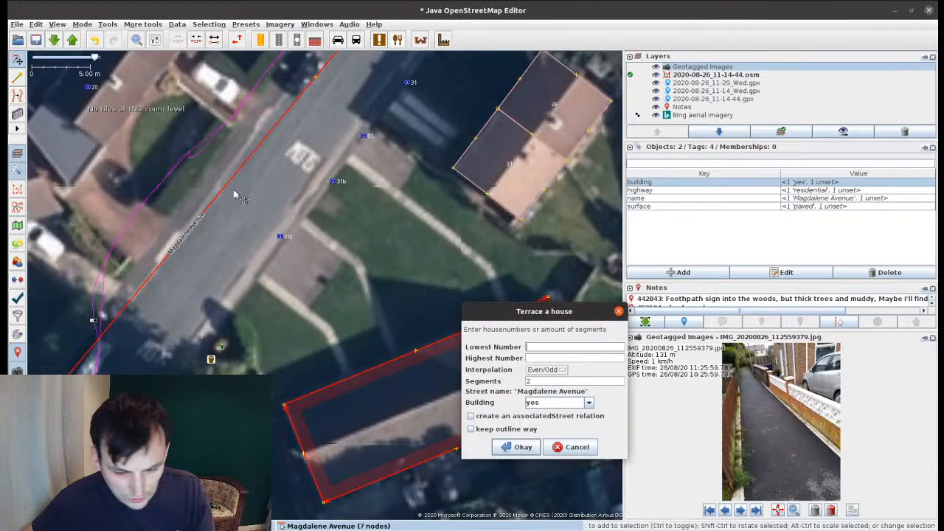
text(3)
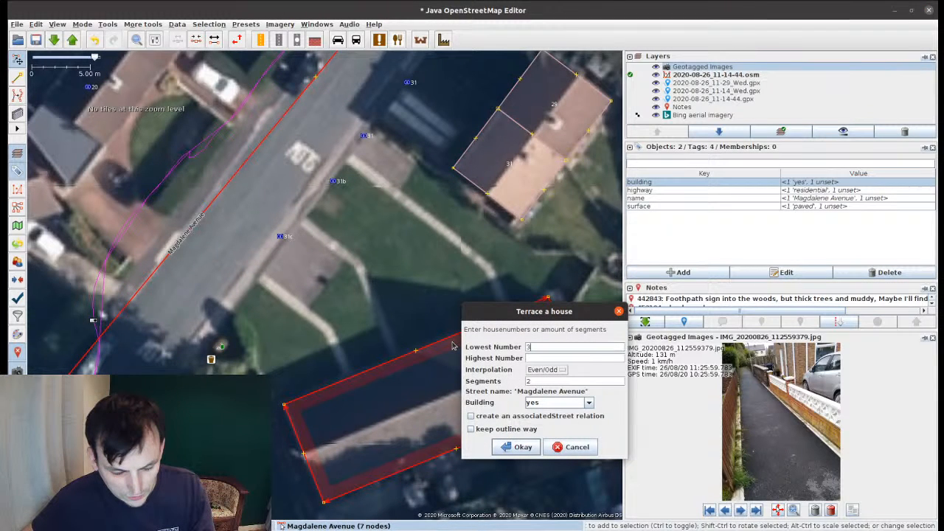
text(1)
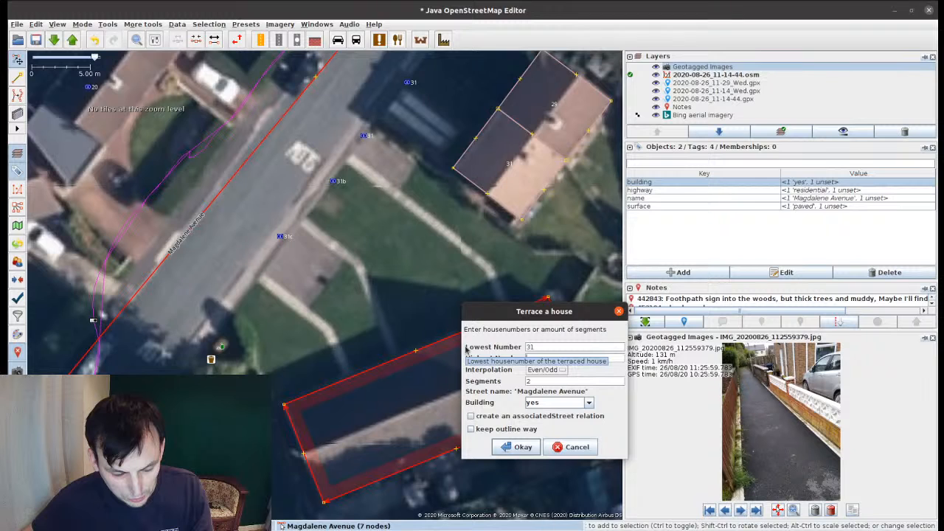
key(Tab)
text(35)
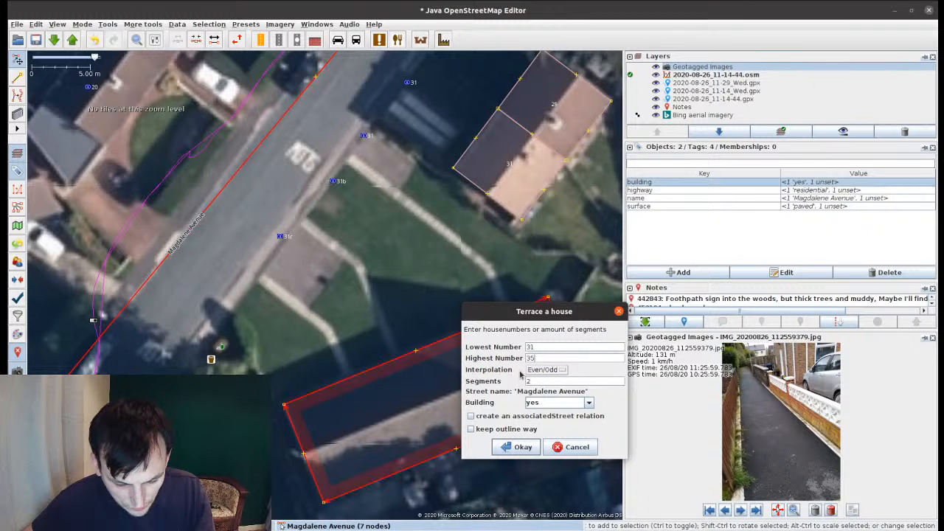
key(Return)
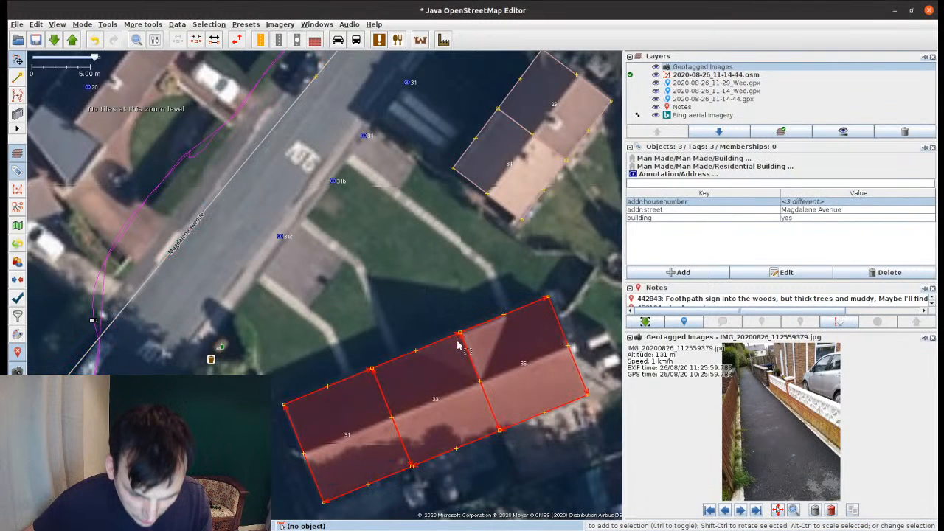
Step: Set addr:housenumber of the easternmost house in the long terrace to 31
click(495, 321)
double_click(826, 202)
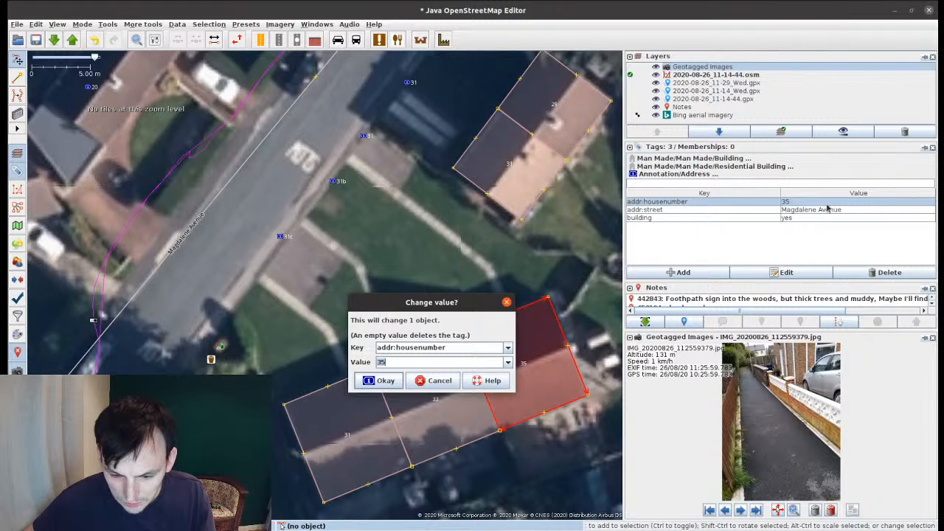
text(31)
key(Return)
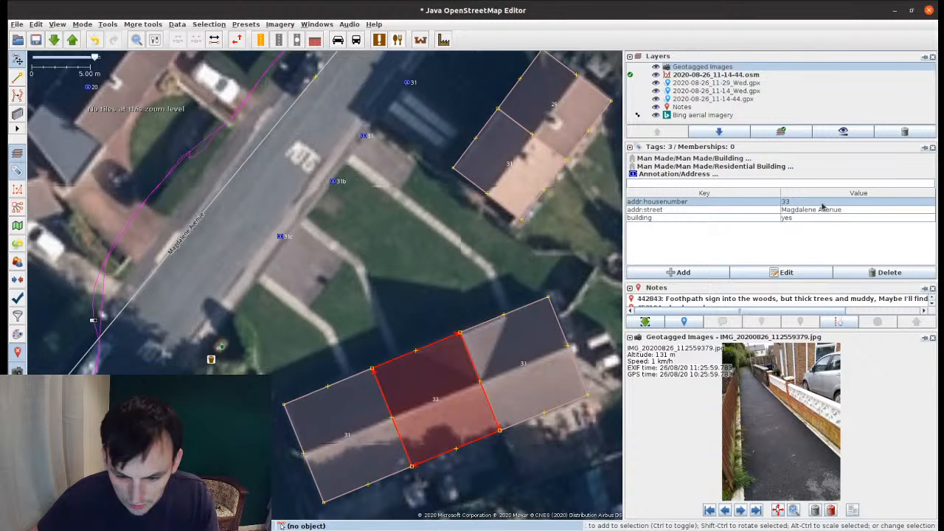
Step: Set addr:housenumber of the terrace's middle house to 31b and of its westernmost house to 31c
double_click(822, 204)
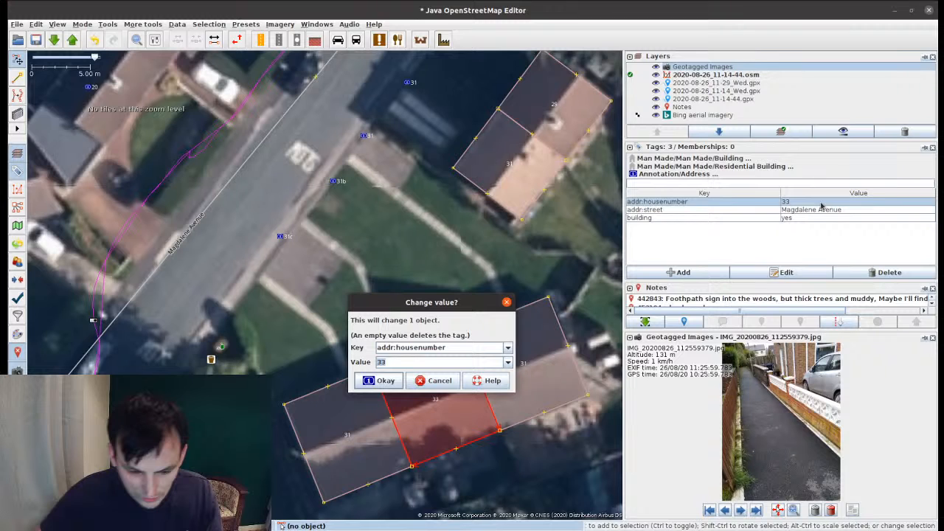
text(31b)
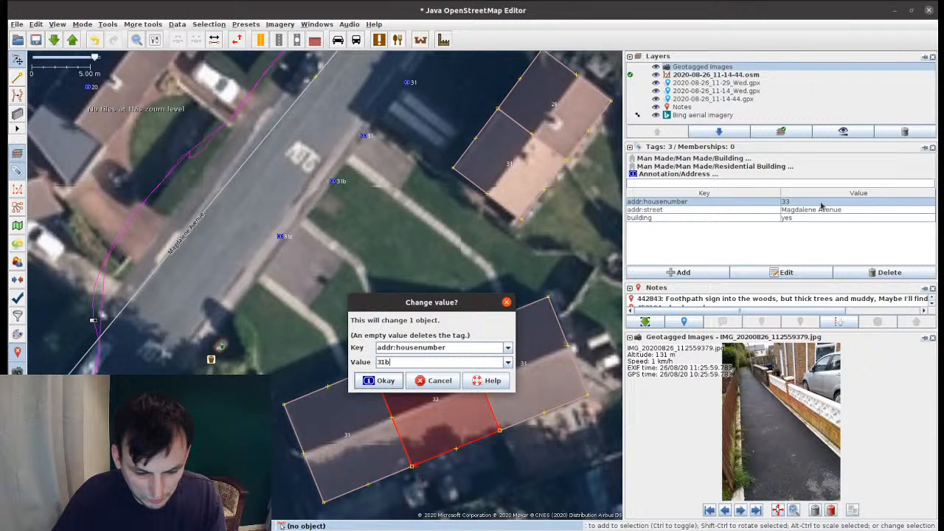
key(Return)
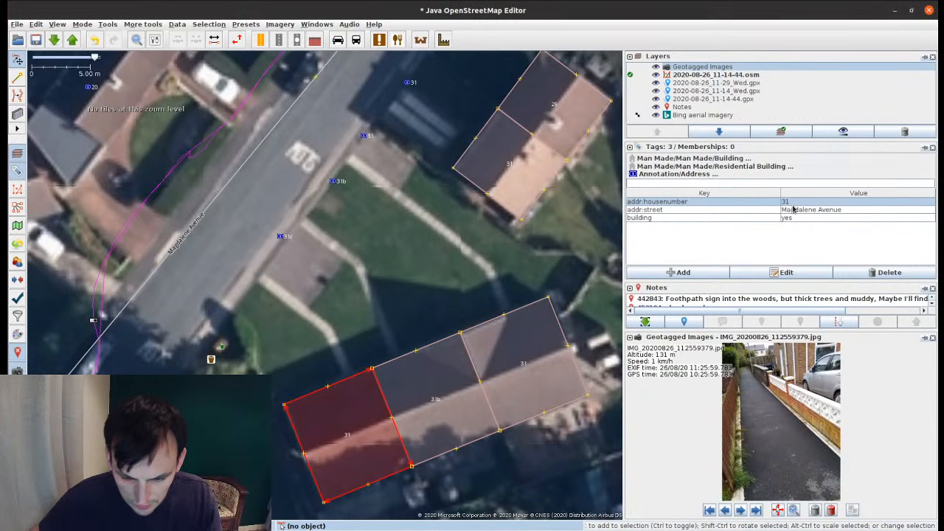
double_click(797, 201)
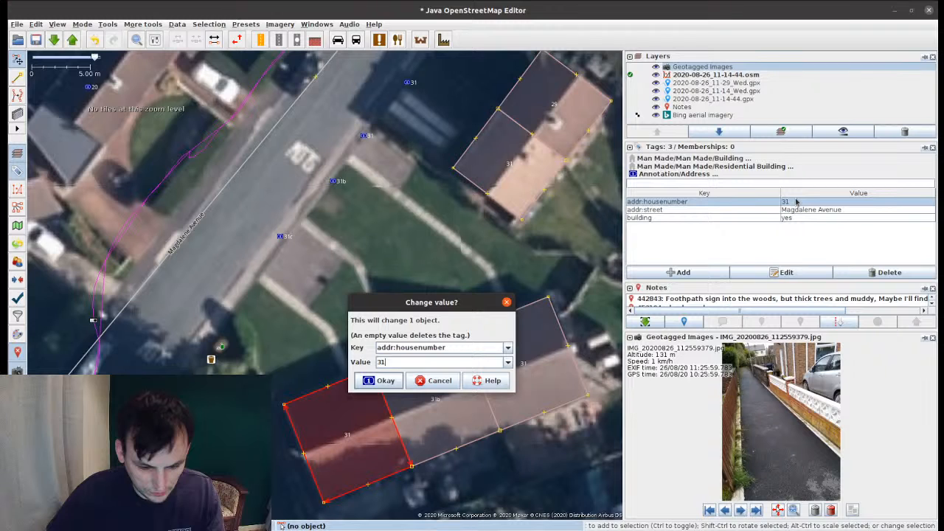
text(c)
key(Return)
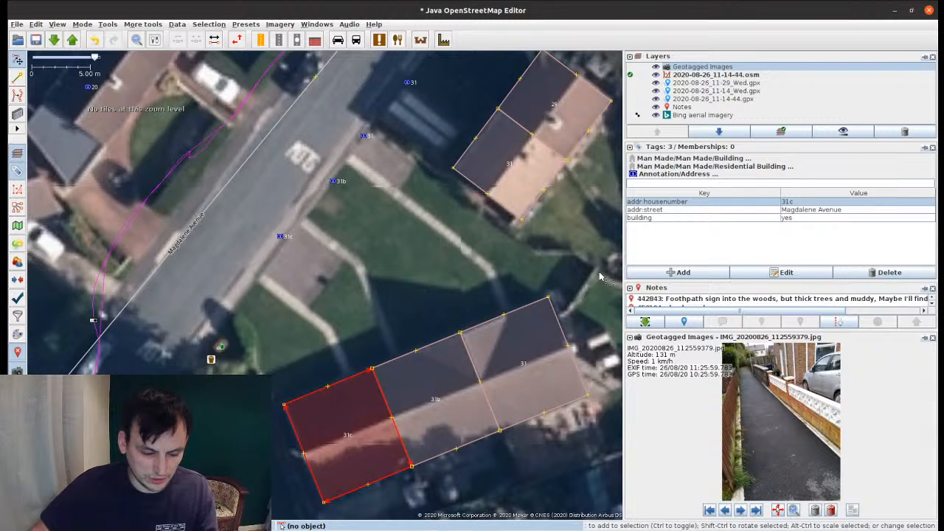
click(615, 283)
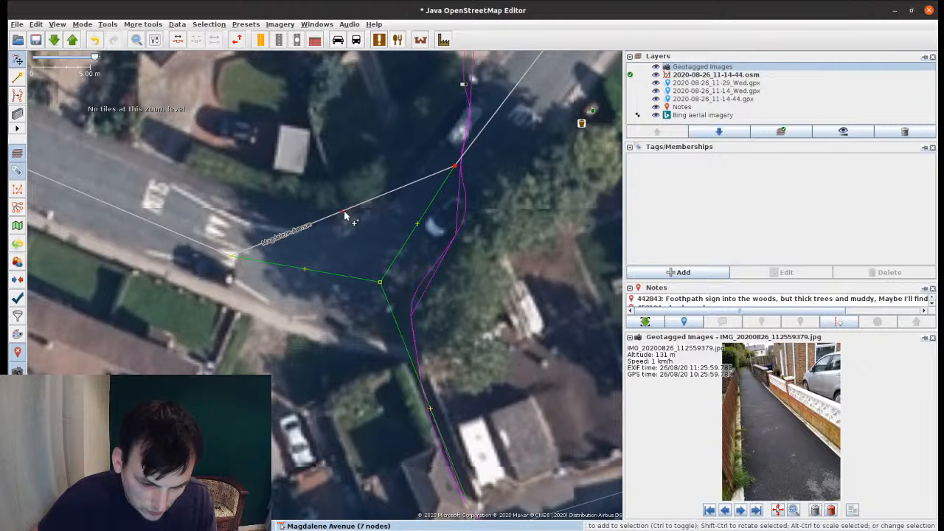
Step: Reshape the Magdalene Avenue bend and the paths joining it, adding and moving nodes to follow the aerial imagery
drag(345, 214, 308, 324)
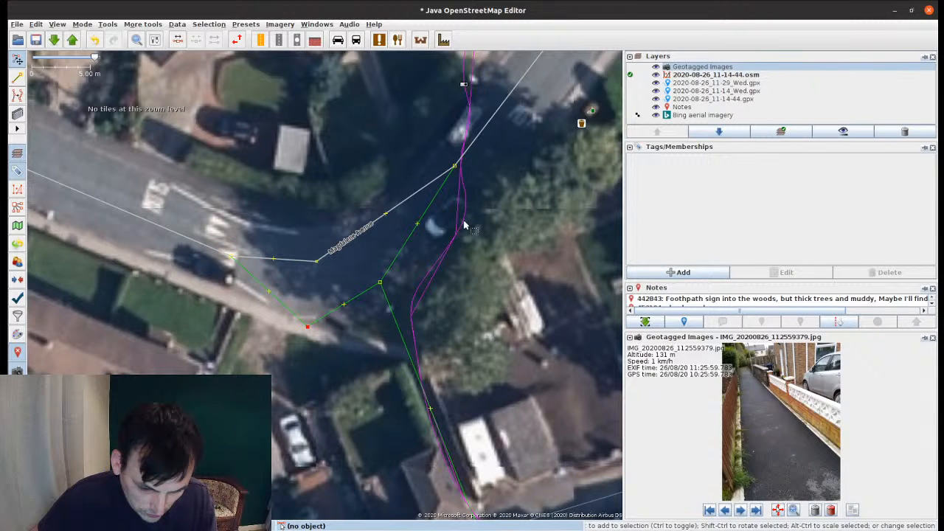
drag(380, 283, 421, 353)
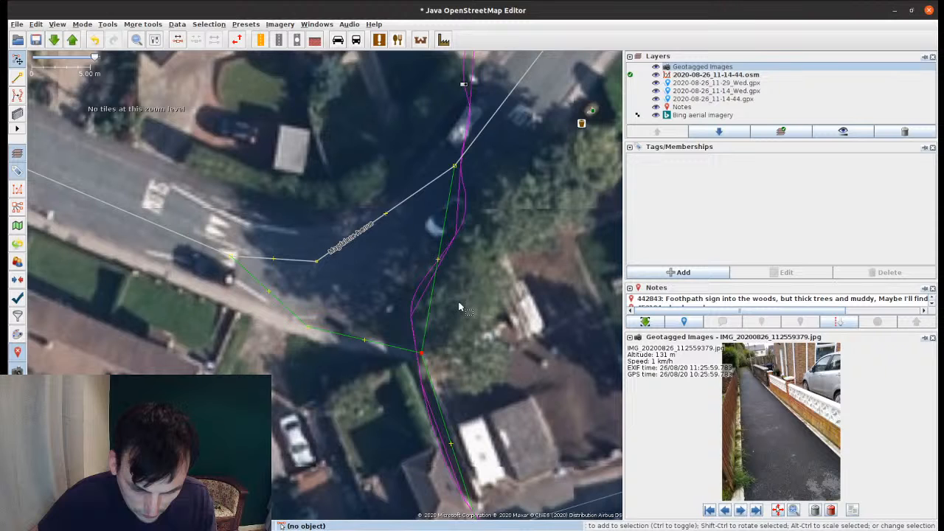
drag(438, 259, 447, 288)
drag(385, 214, 372, 255)
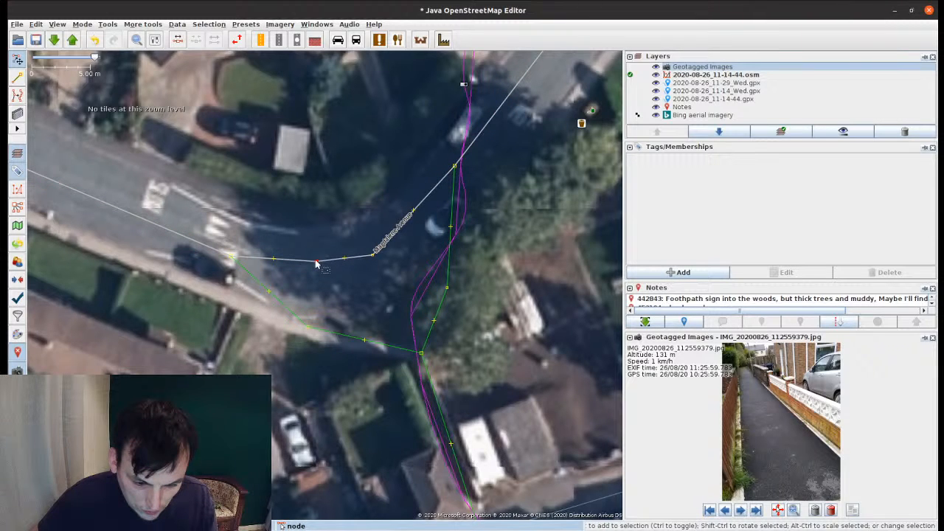
drag(315, 261, 306, 269)
drag(413, 211, 422, 220)
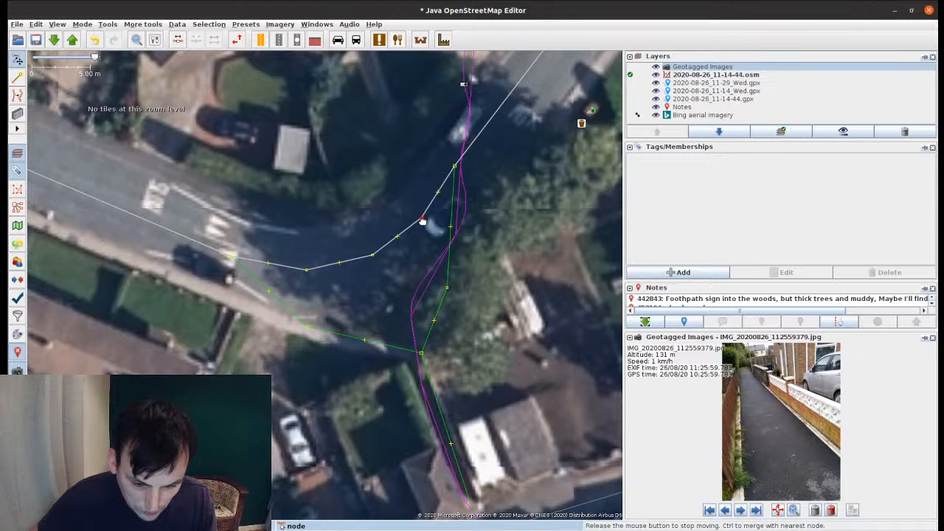
Step: Delete the separate address nodes 31c, 31b, 31 and 29 along Magdalene Avenue's southeast side
drag(520, 111, 324, 283)
drag(477, 157, 390, 226)
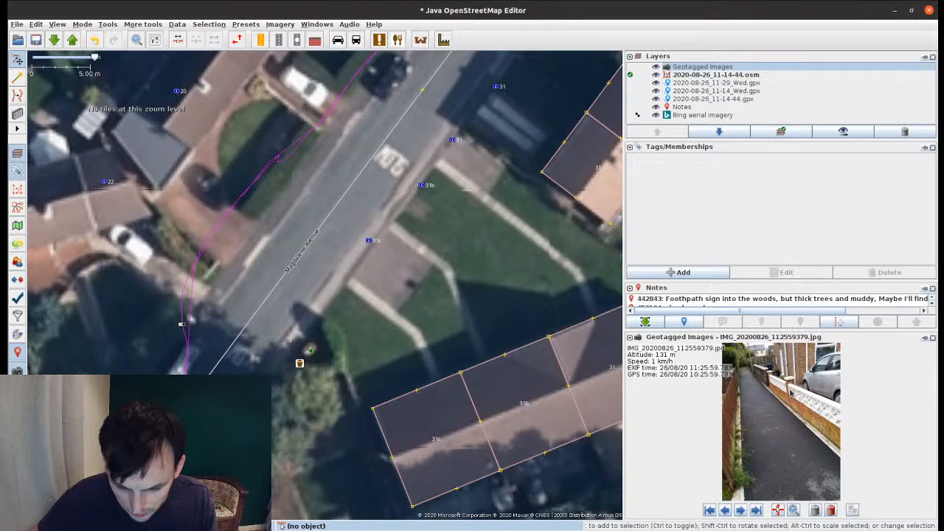
drag(367, 250, 480, 97)
key(Delete)
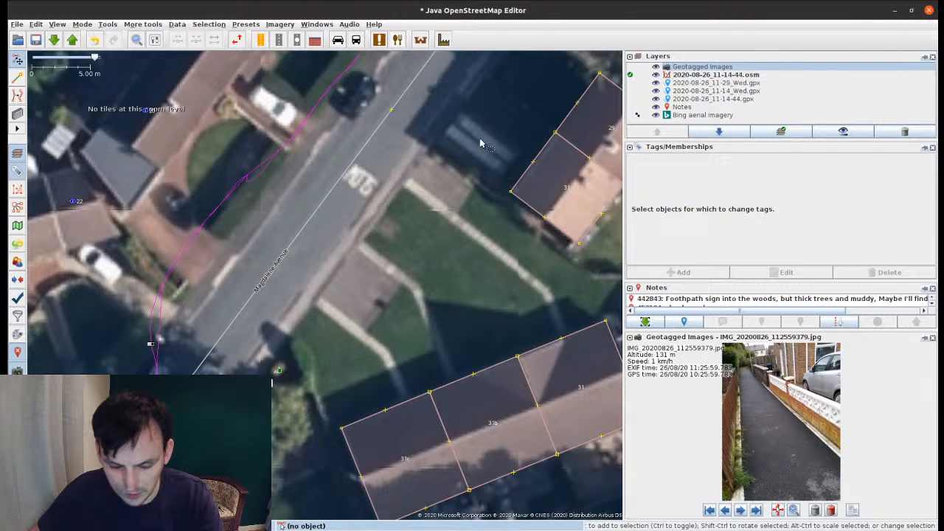
drag(481, 143, 281, 310)
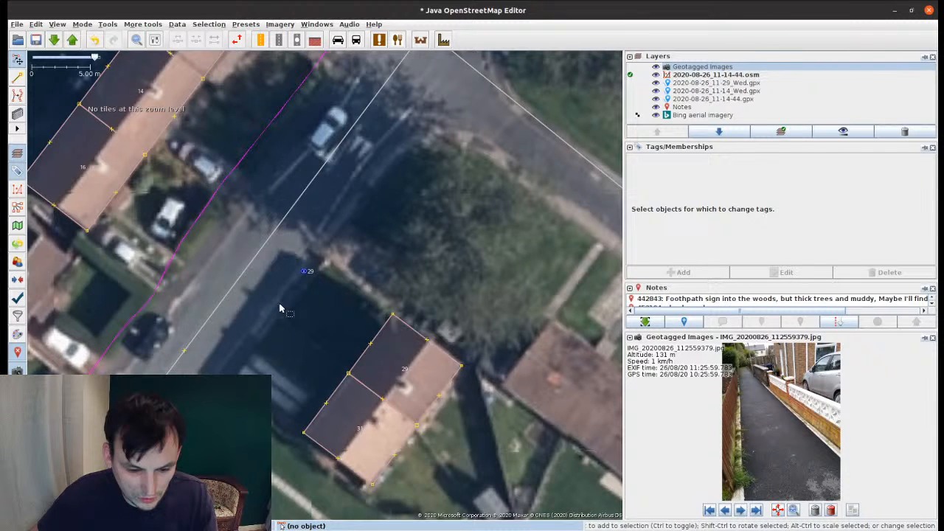
drag(300, 258, 354, 298)
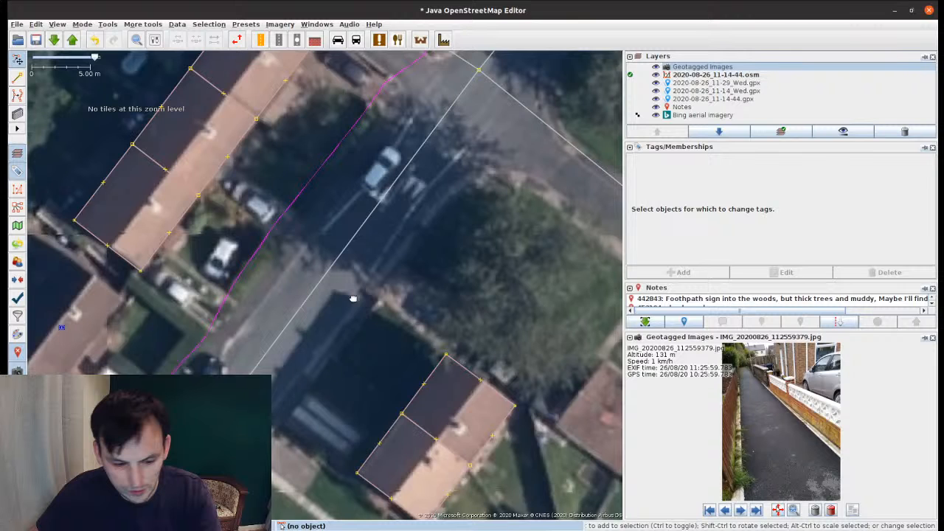
Step: Draw a rectangular building over the roof just north of The Larches junction, on Magdalene Avenue's northwest side
drag(396, 339, 384, 370)
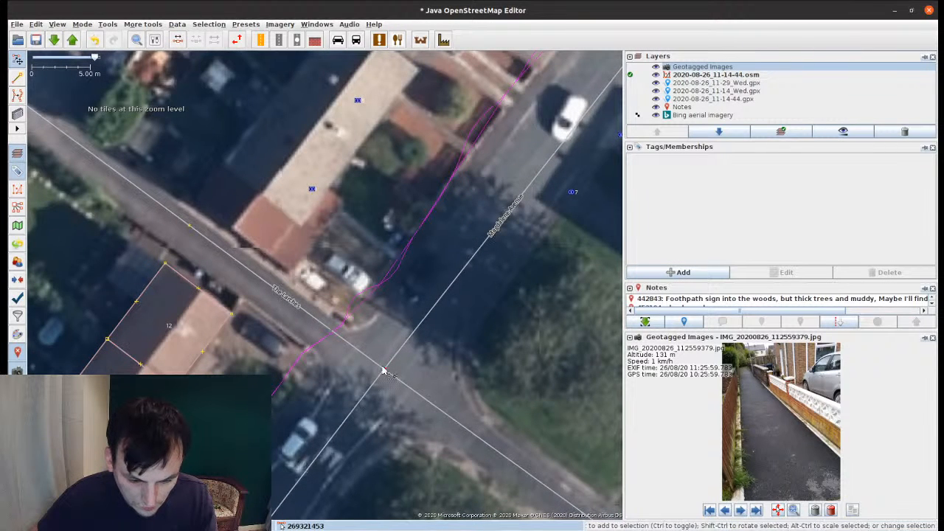
scroll(362, 299, down, 2)
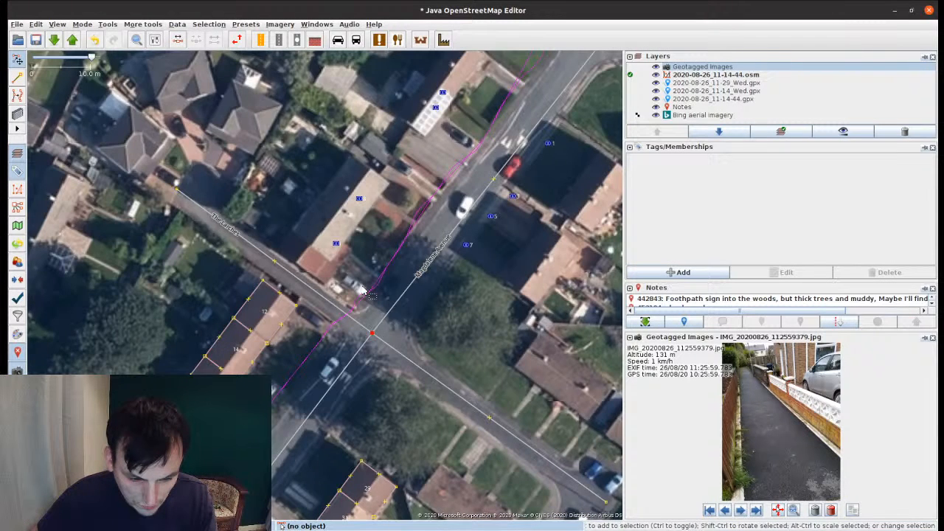
scroll(369, 294, up, 2)
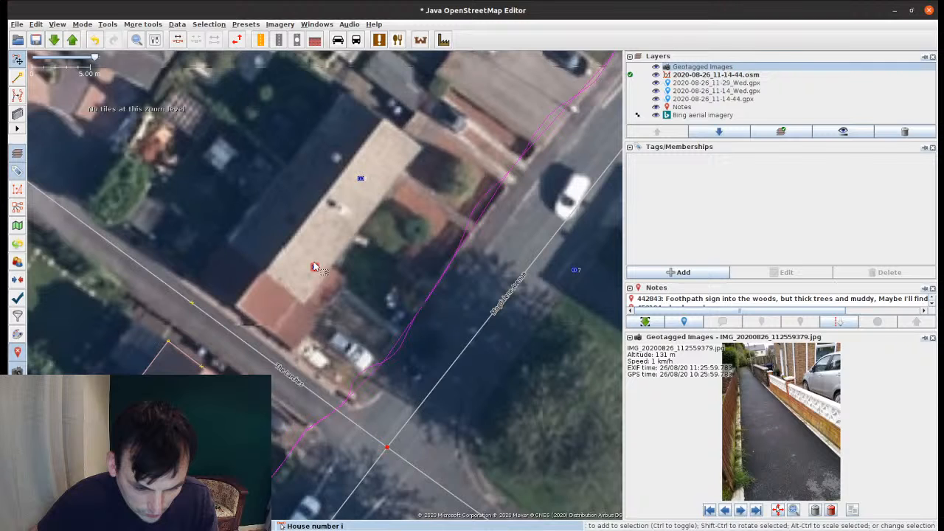
key(ctrl+v)
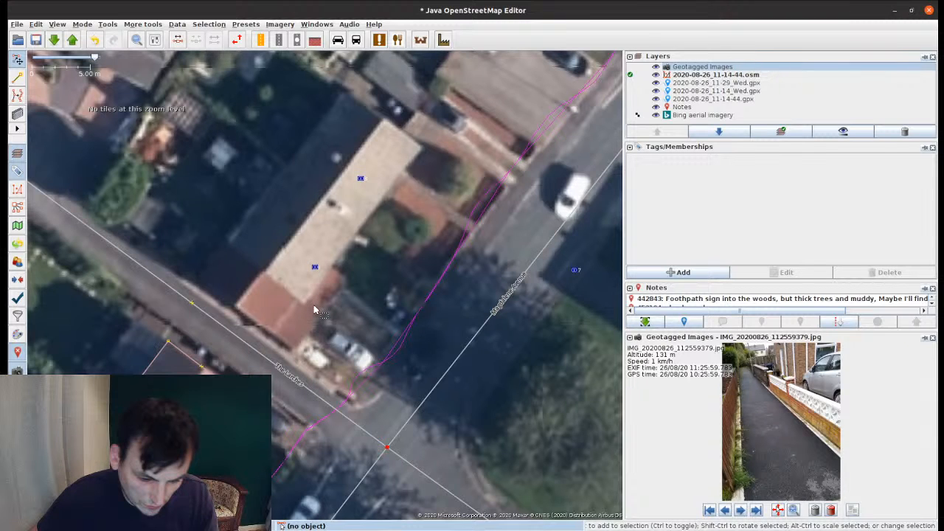
key(b)
click(306, 302)
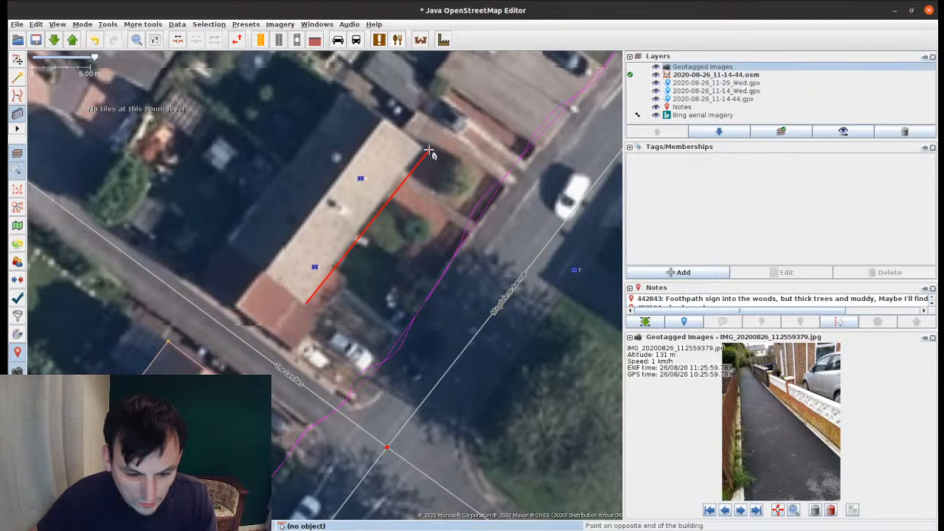
click(422, 151)
click(346, 94)
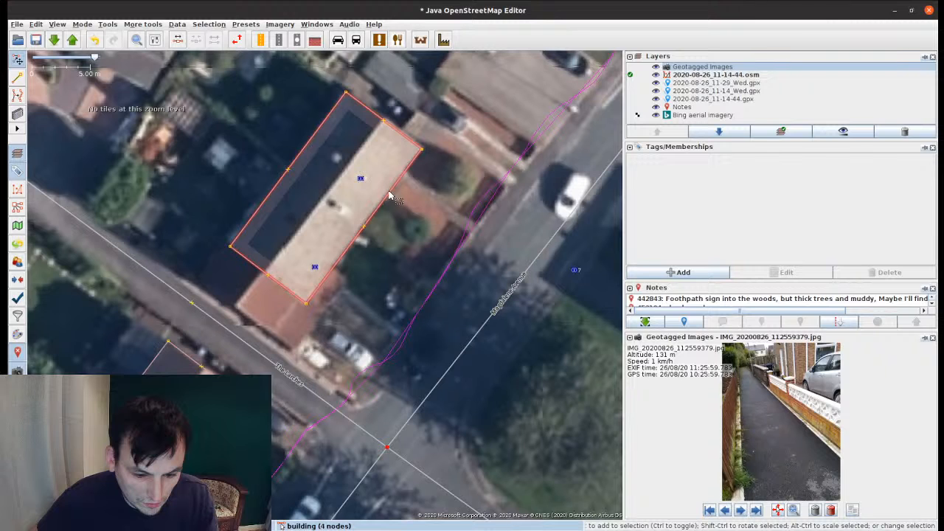
Step: Terrace the outline into two Magdalene Avenue houses, numbered 8 and 10
shift+click(509, 305)
key(shift+t)
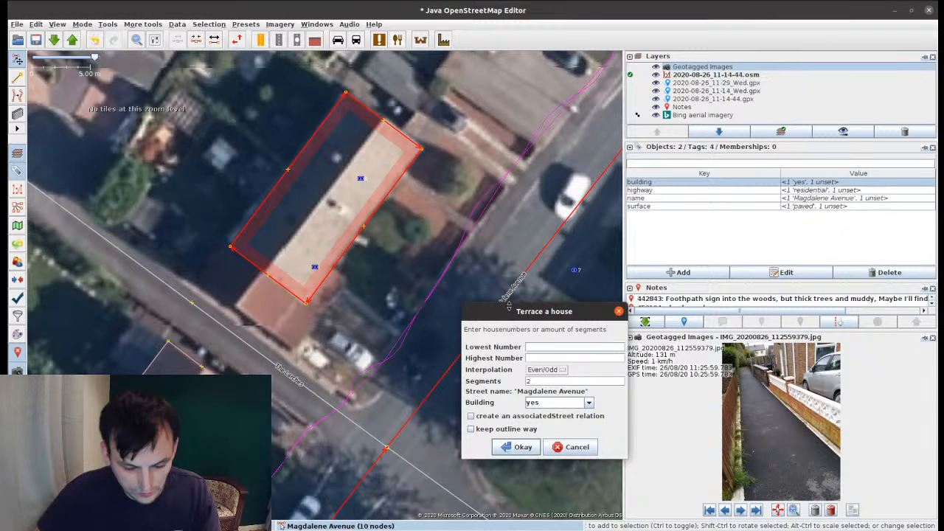
key(Return)
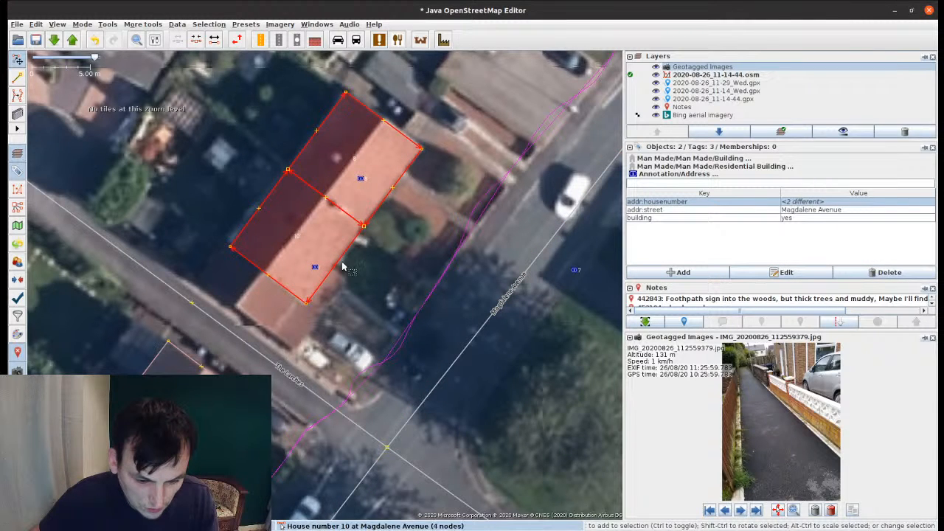
Step: Add the note "House number assumed, none displayed." to house 10, and delete the two separate address nodes over the pair
click(344, 267)
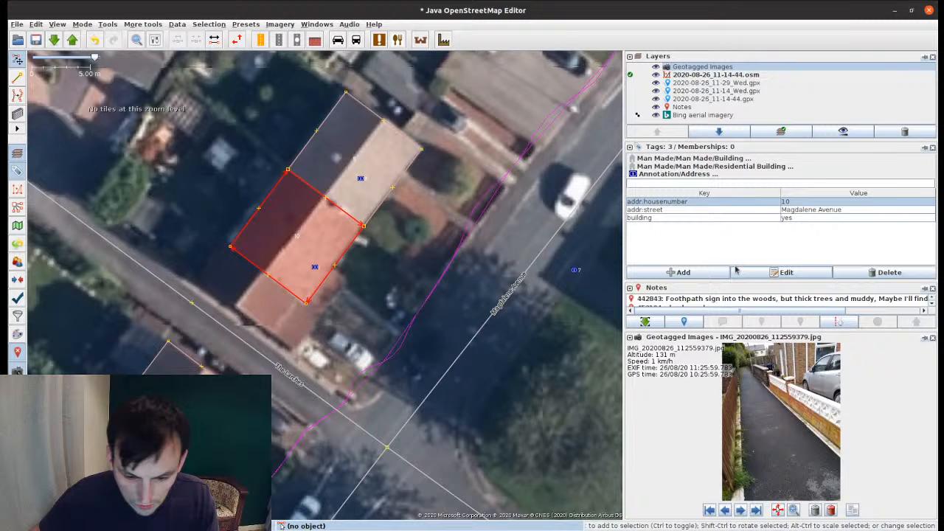
click(714, 274)
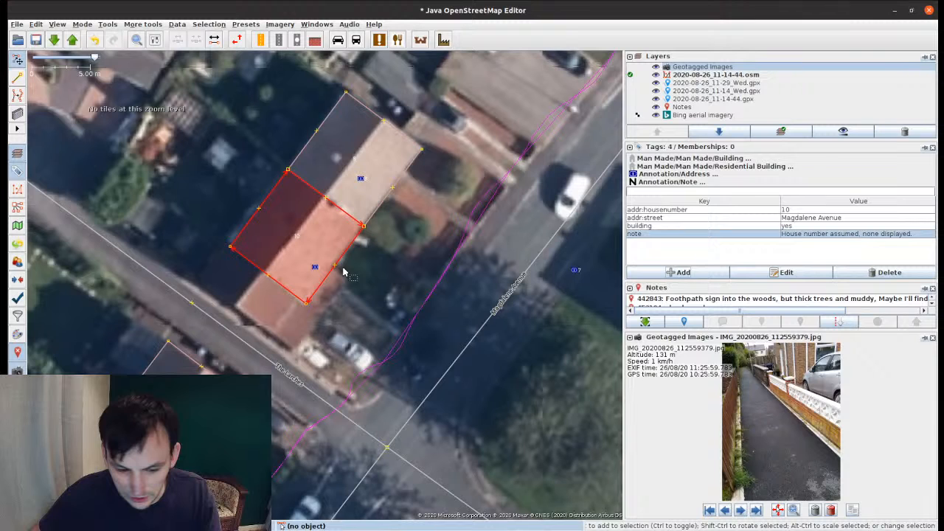
click(315, 268)
shift+click(361, 180)
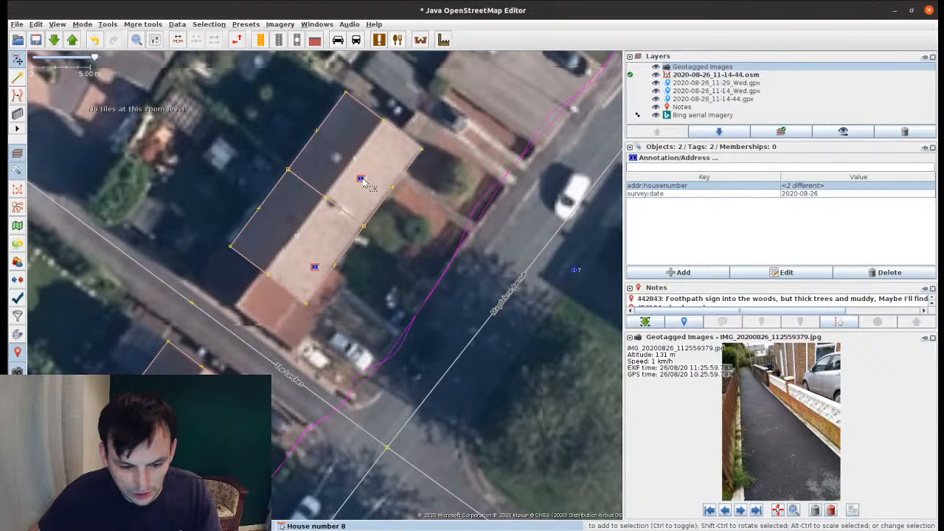
key(Delete)
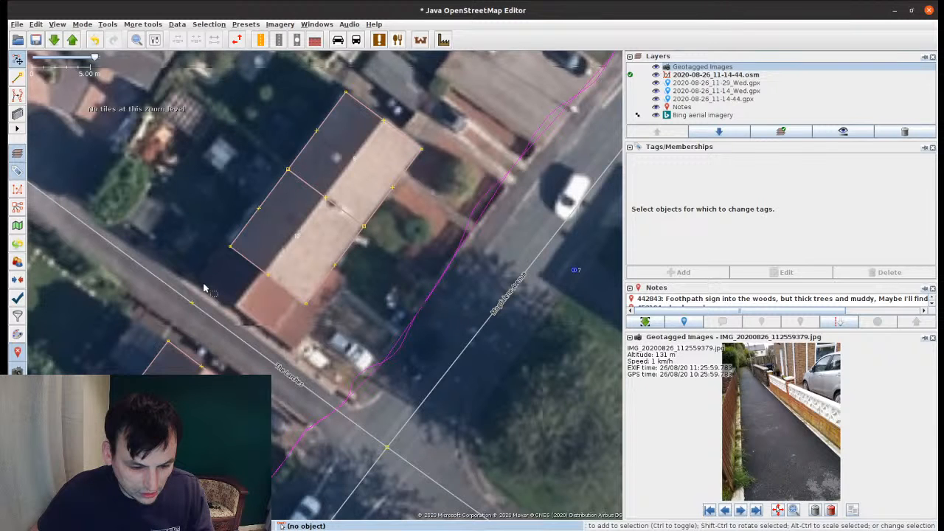
Step: Draw a building over the red-roofed extension beside The Larches, overlapping the southwest end of house 10
key(b)
drag(203, 284, 296, 348)
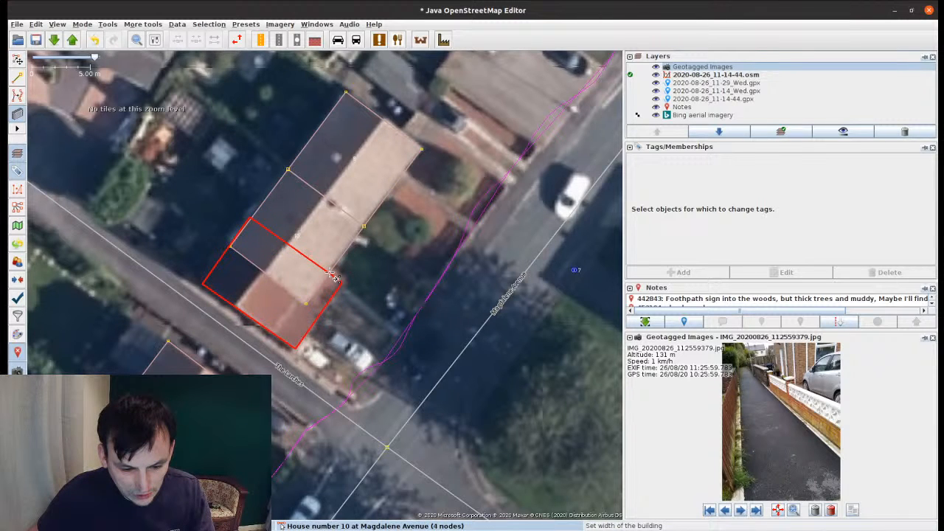
click(333, 274)
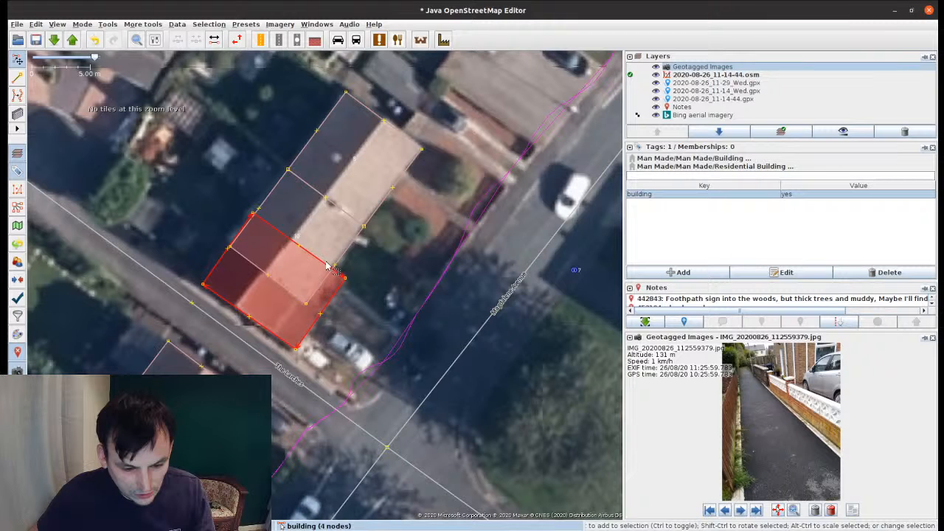
Step: Merge the extension outline with house 10 and delete the surplus node on the merged building's northwest wall
shift+click(329, 265)
key(shift+j)
click(456, 336)
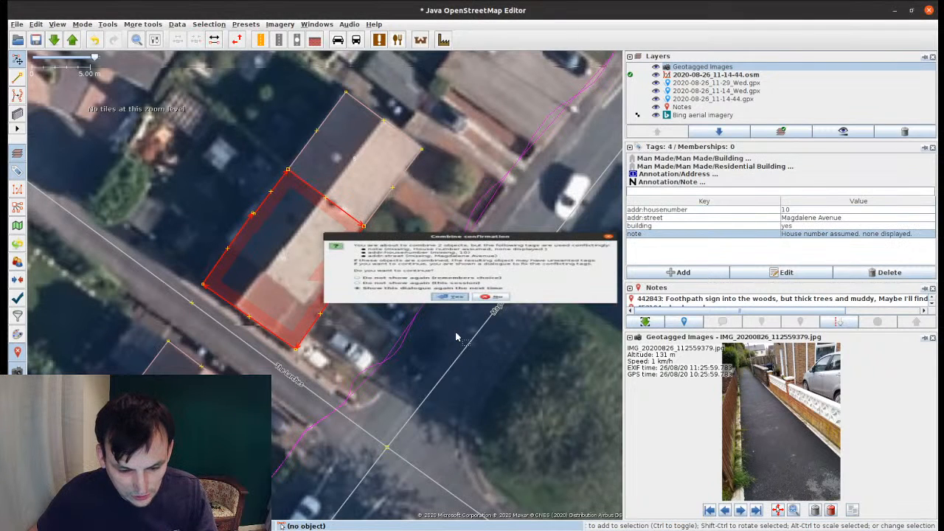
click(445, 314)
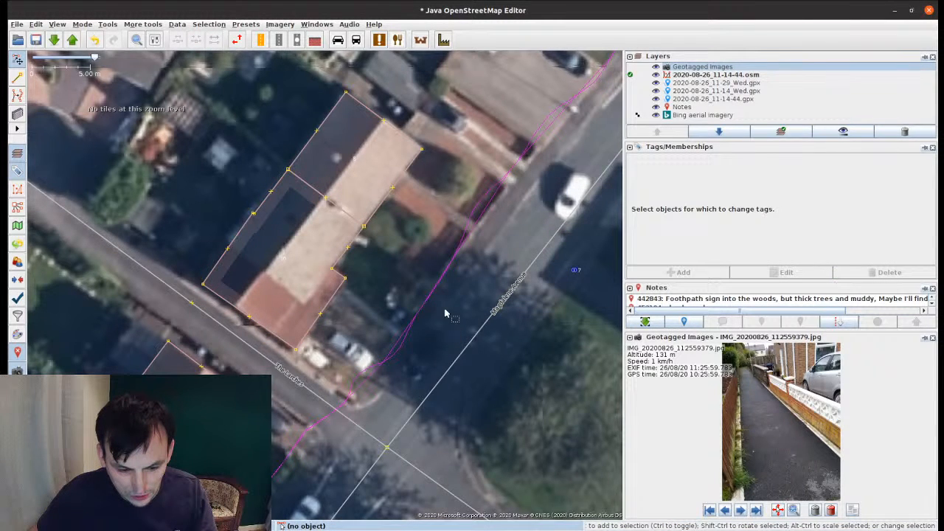
click(254, 214)
key(Delete)
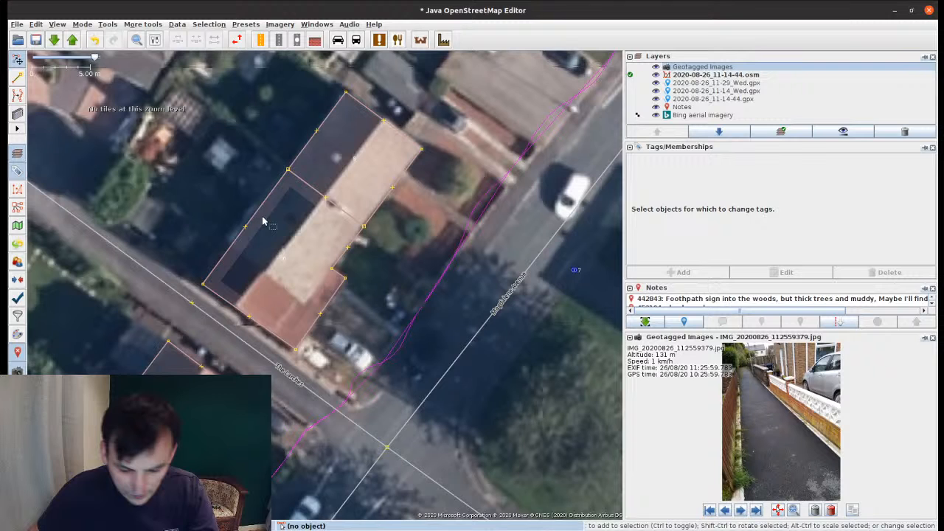
Step: Draw a rectangular building over the partly solar-panelled roof northeast of house 8, on Magdalene Avenue's northwest side
scroll(263, 222, down, 4)
scroll(298, 161, up, 6)
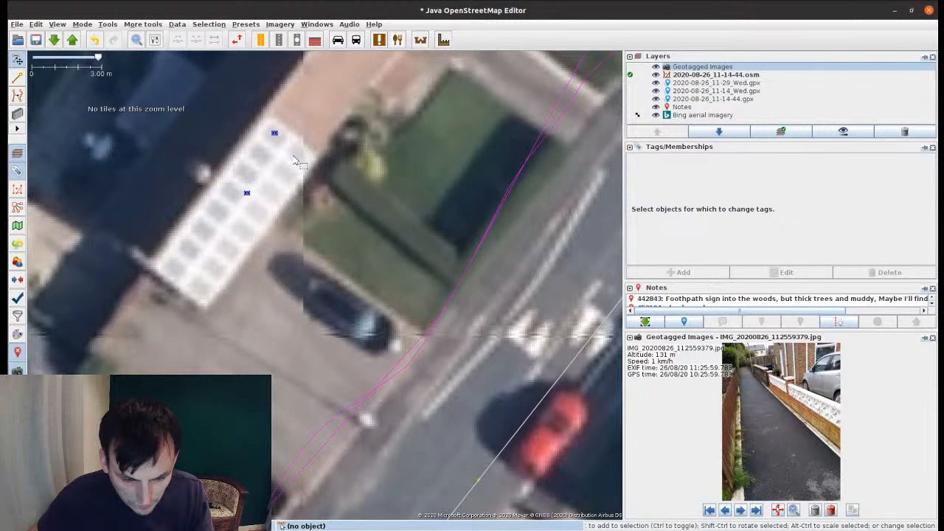
click(274, 133)
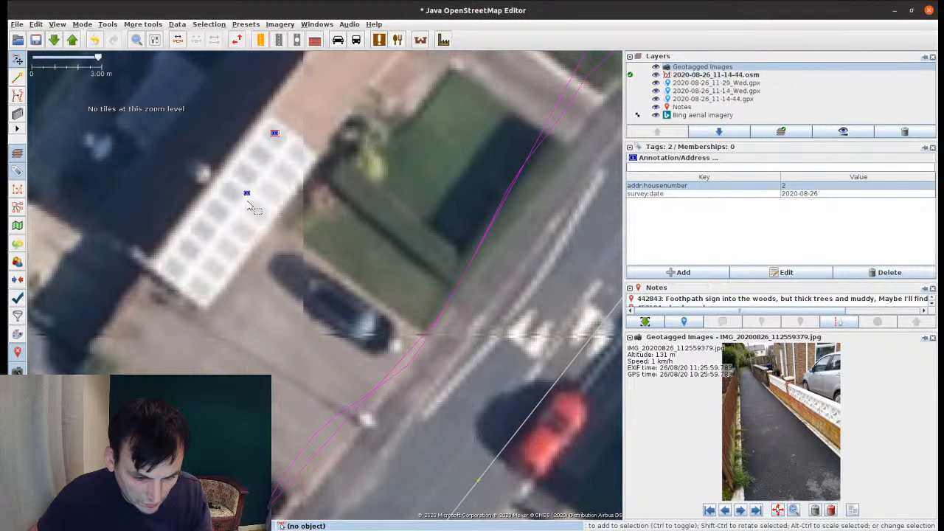
click(251, 208)
scroll(343, 234, down, 3)
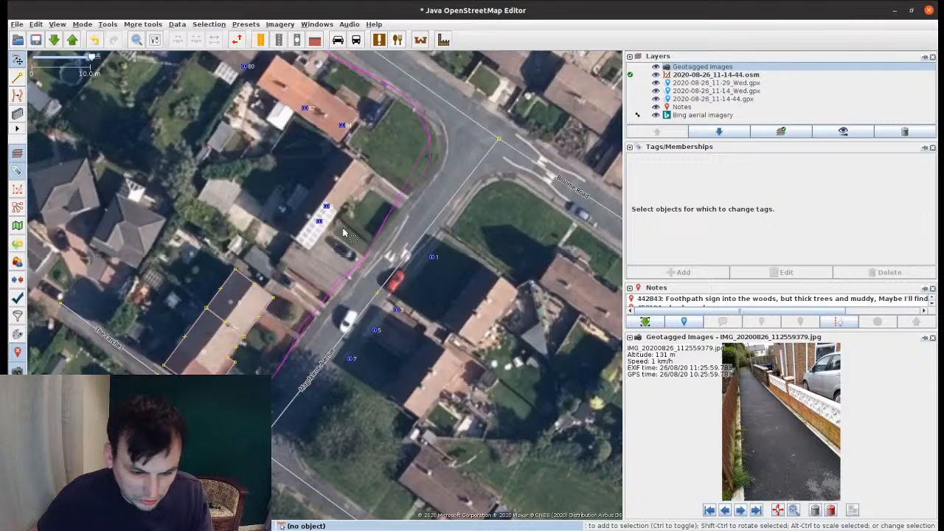
scroll(343, 233, up, 3)
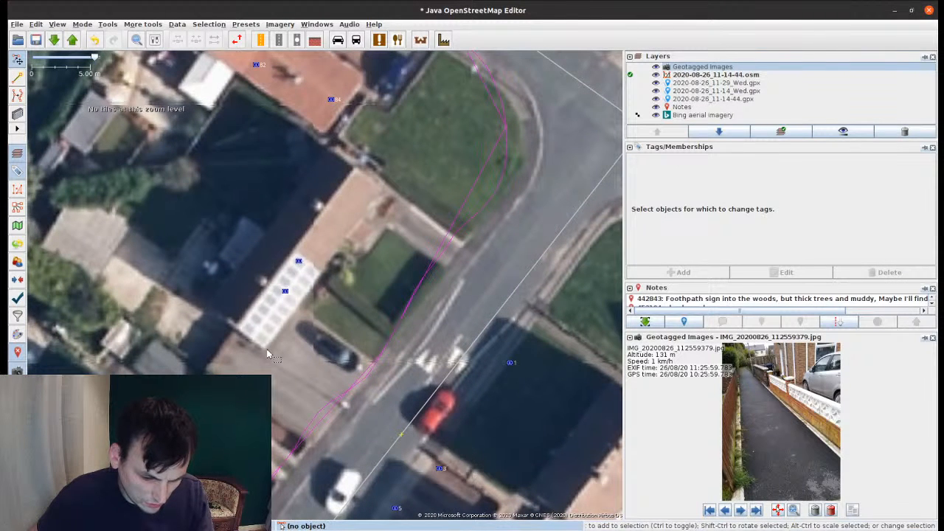
key(b)
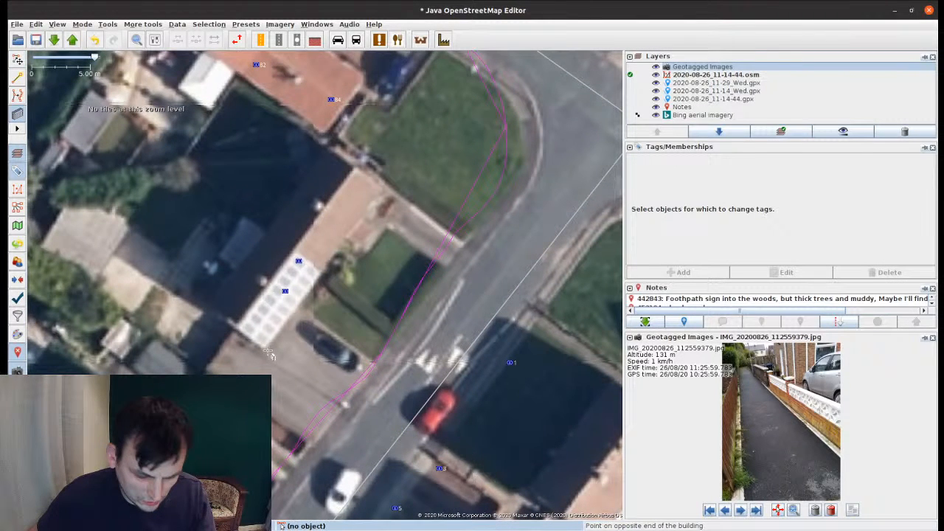
click(384, 193)
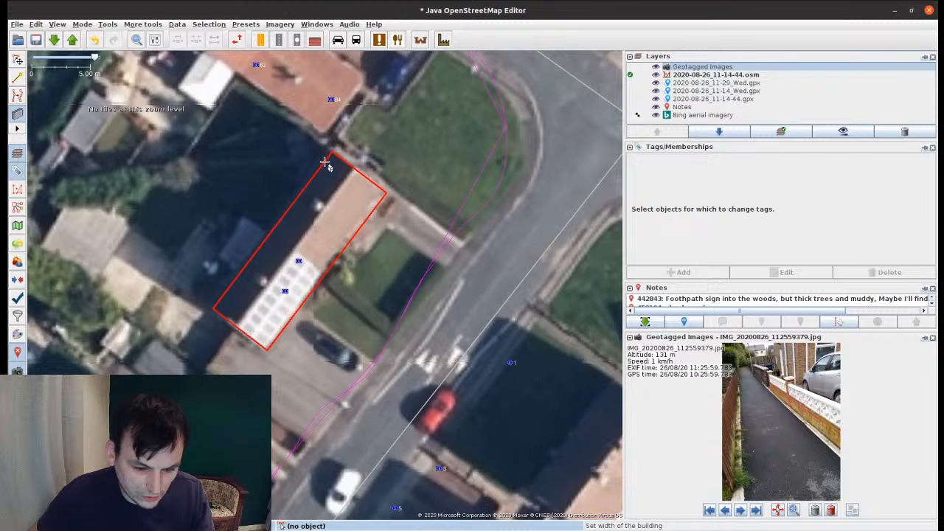
click(325, 163)
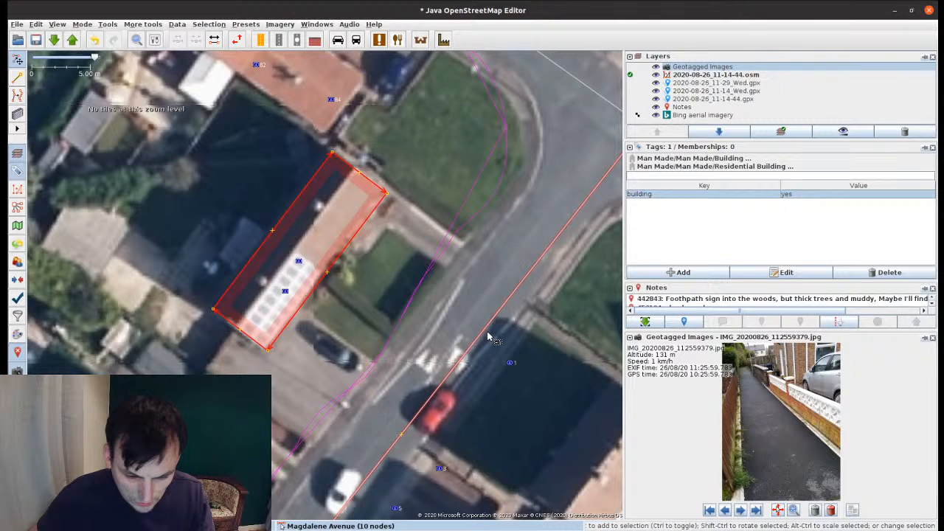
Step: Terrace the outline into Magdalene Avenue houses 2 and 4, and delete the two separate address nodes over it
shift+click(488, 337)
key(shift+t)
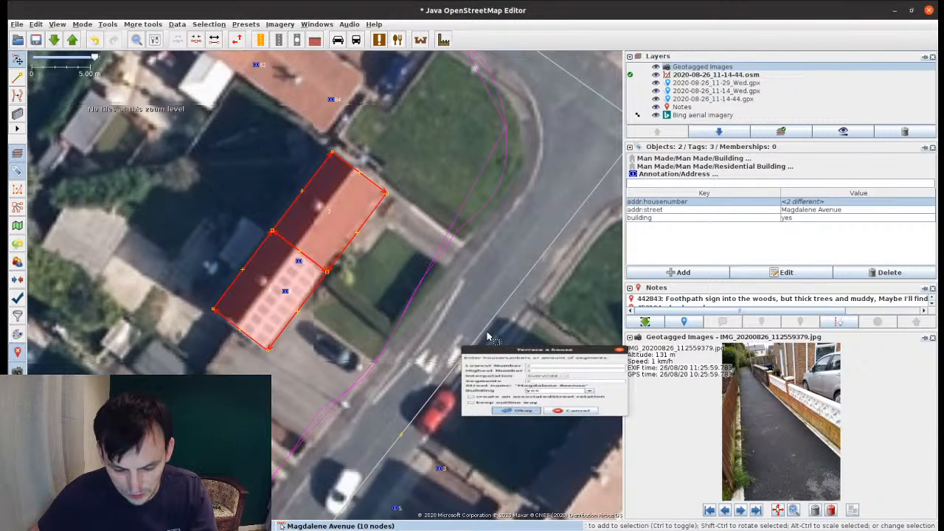
key(Return)
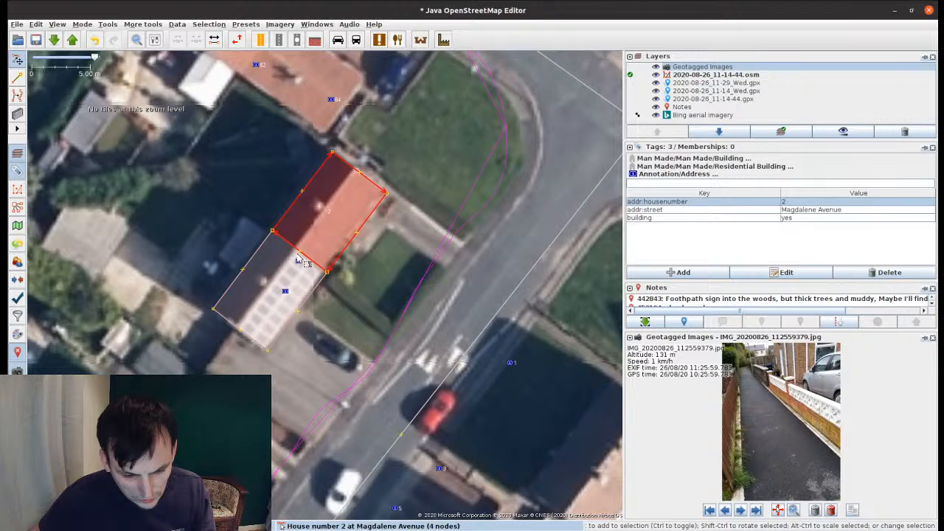
click(298, 261)
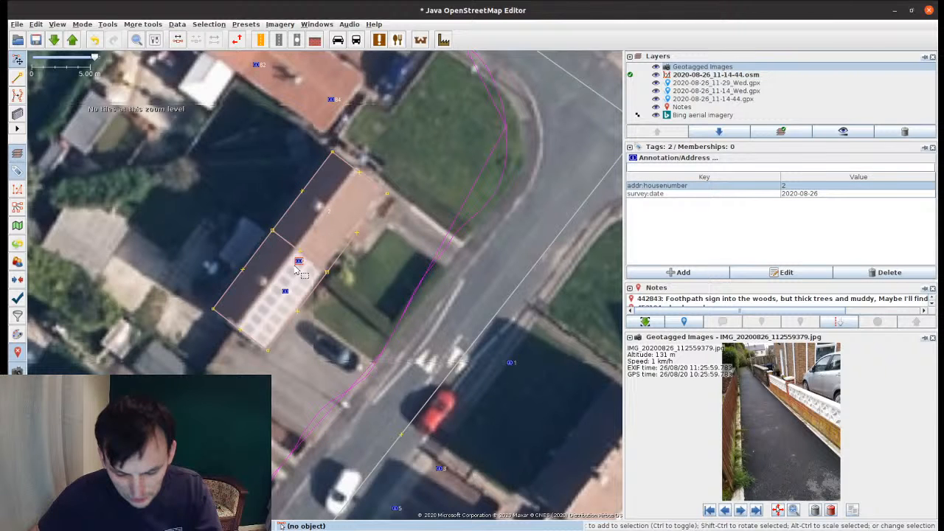
key(Delete)
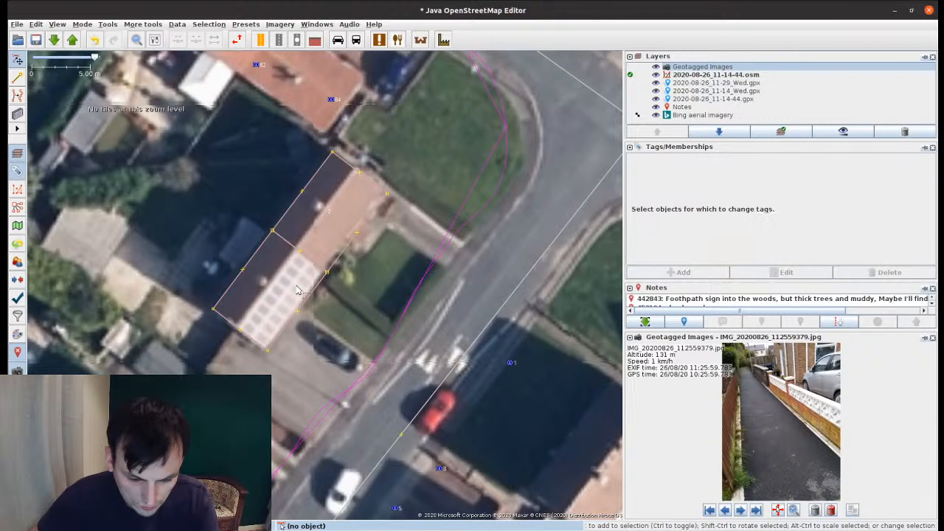
Step: Place a roof-mounted photovoltaic solar generator node with orientation 125 on the solar panels of house 4
click(299, 290)
scroll(299, 290, down, 4)
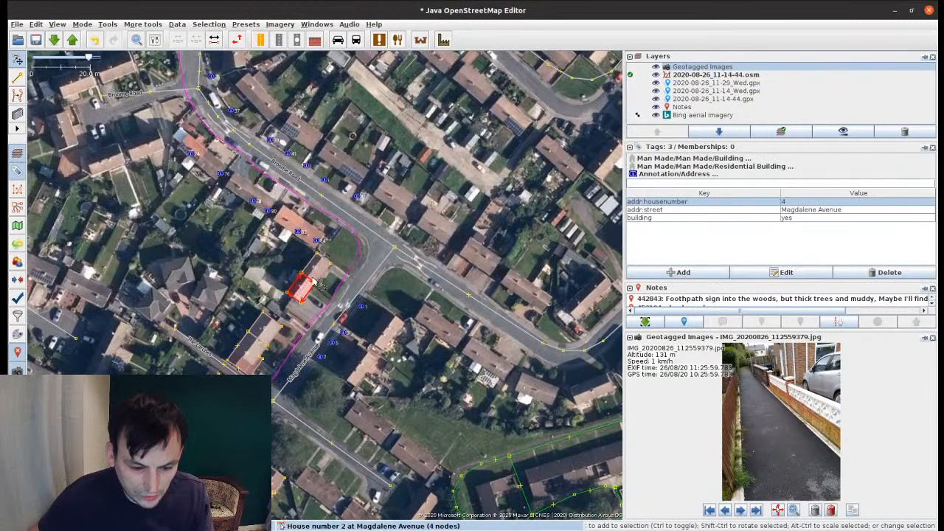
drag(394, 206, 282, 389)
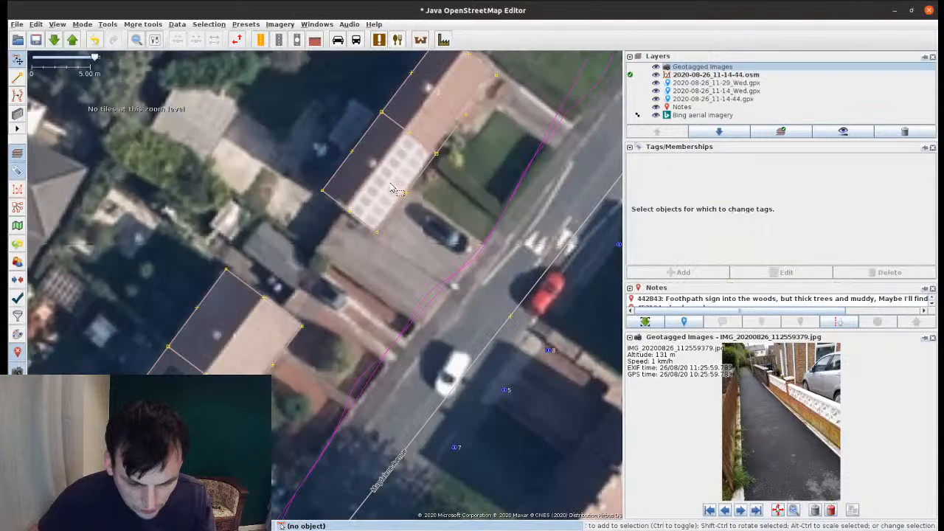
click(394, 188)
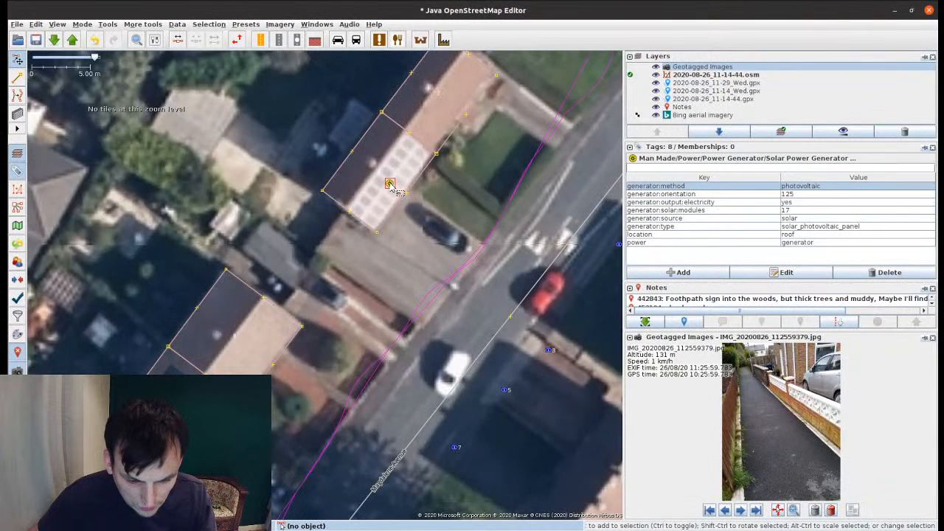
drag(390, 184, 362, 236)
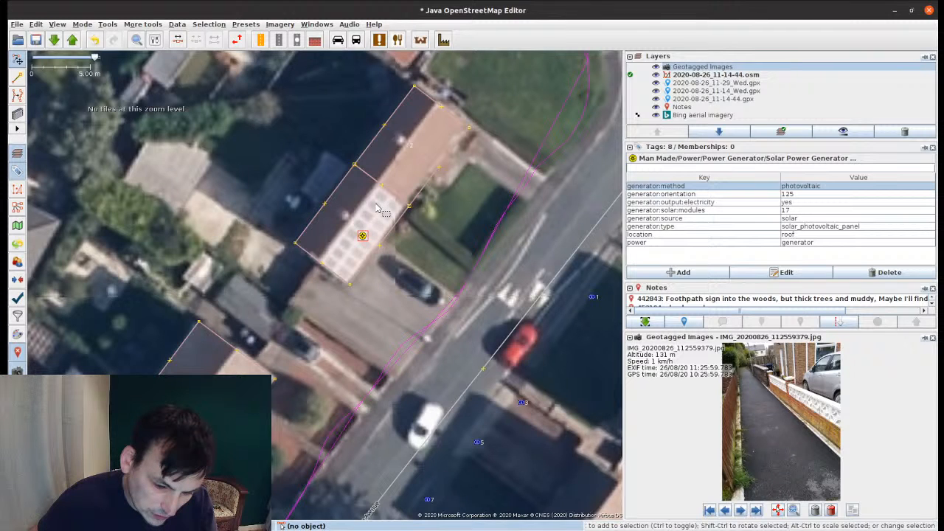
Step: Set generator:solar:modules of the solar generator on house 4 to 16
double_click(818, 211)
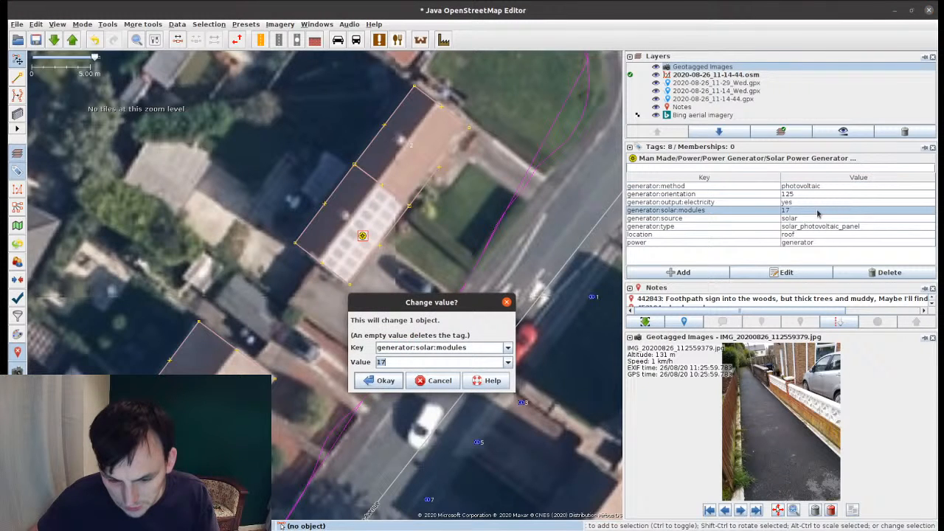
text(1)
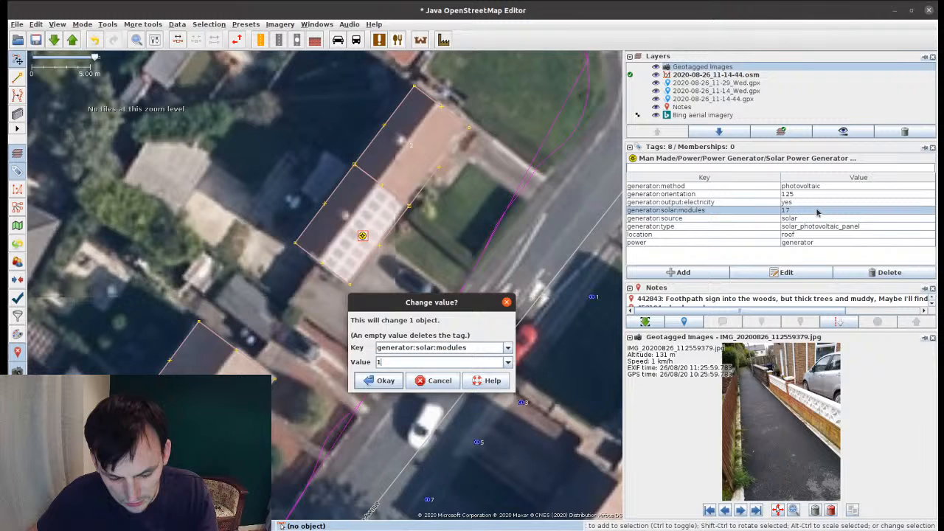
text(6)
key(Return)
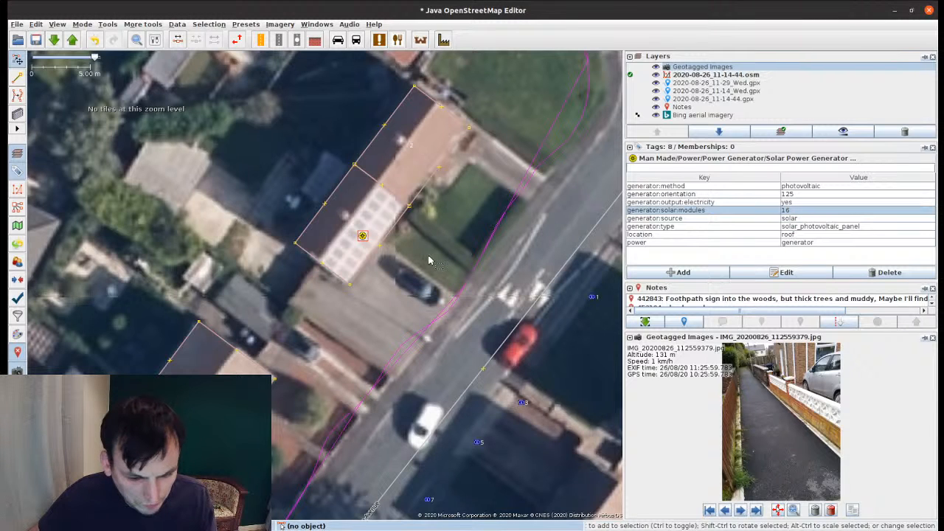
Step: Measure the bearing the solar panels on house 4 face towards the road and check the generator's orientation tag against it
key(a)
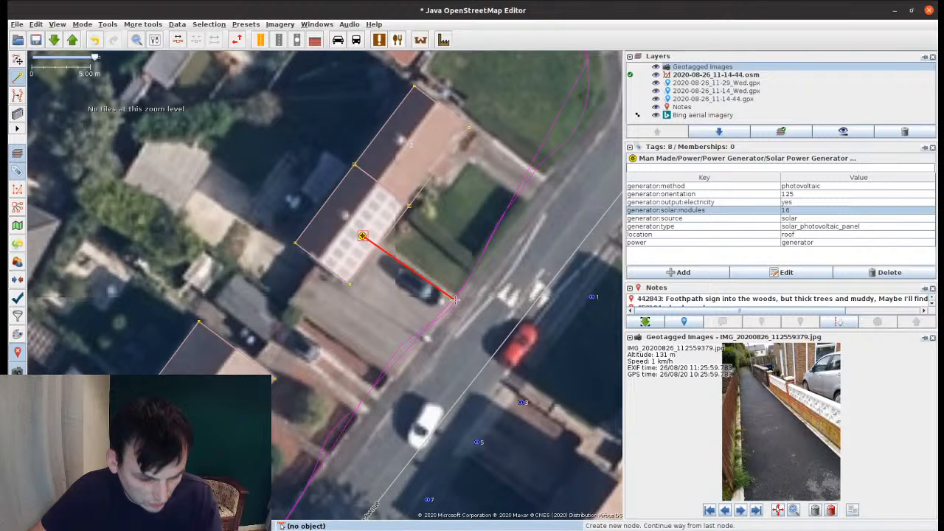
key(Escape)
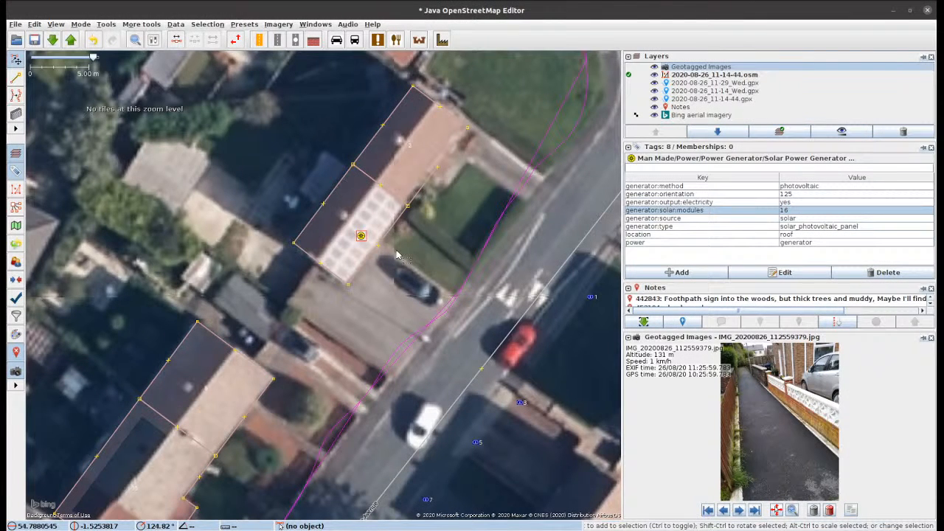
key(a)
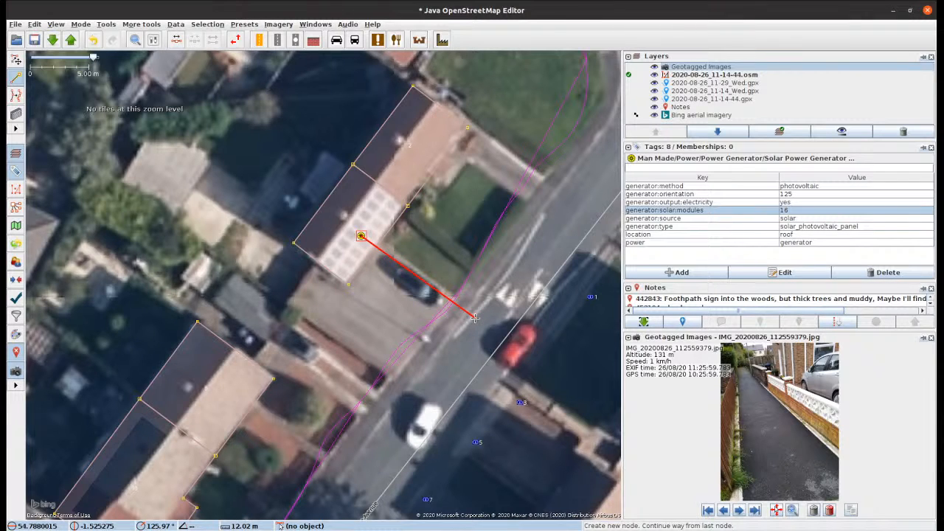
key(Escape)
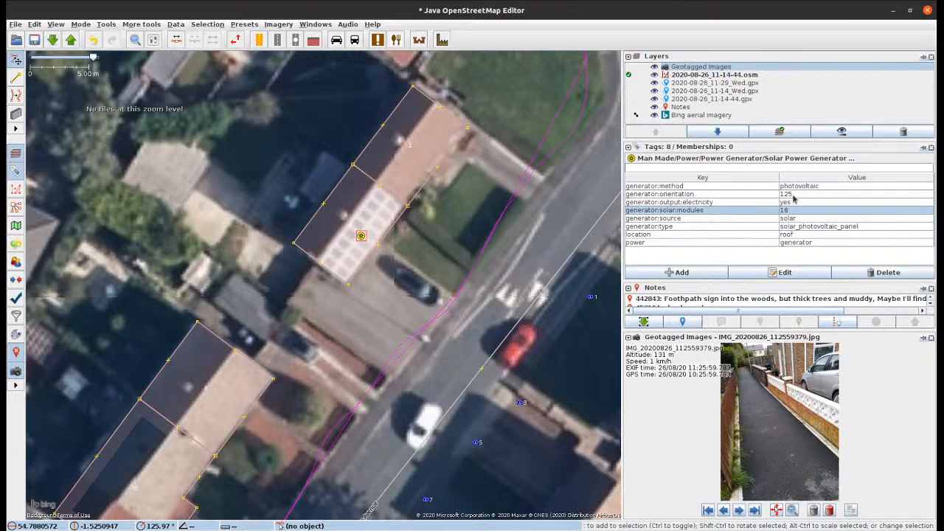
click(793, 195)
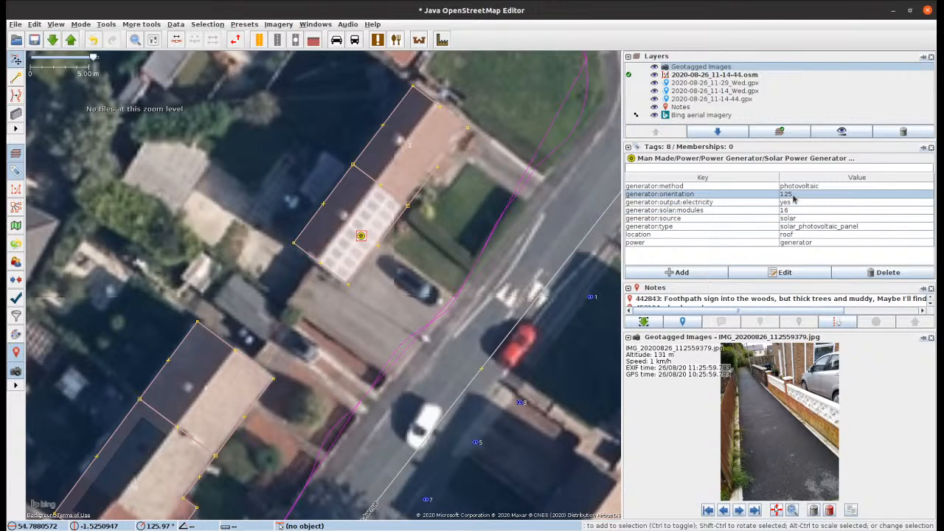
click(413, 274)
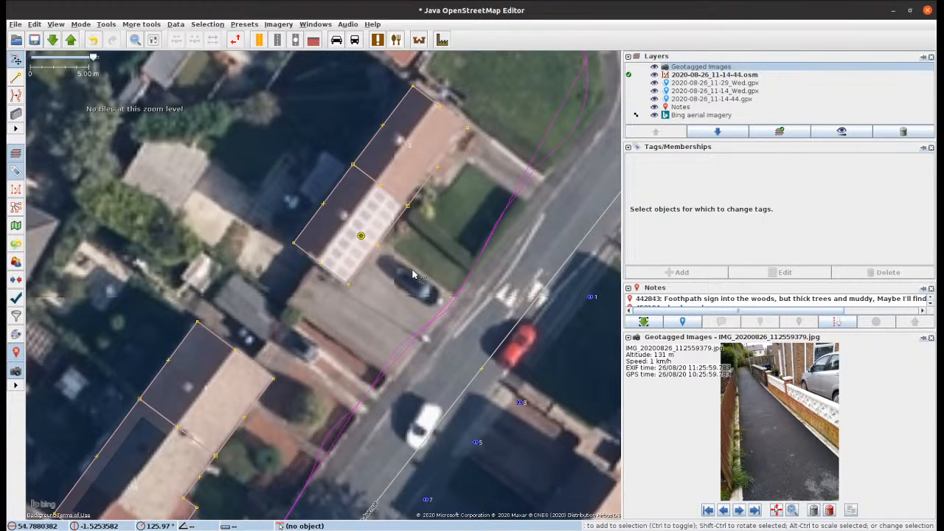
click(361, 236)
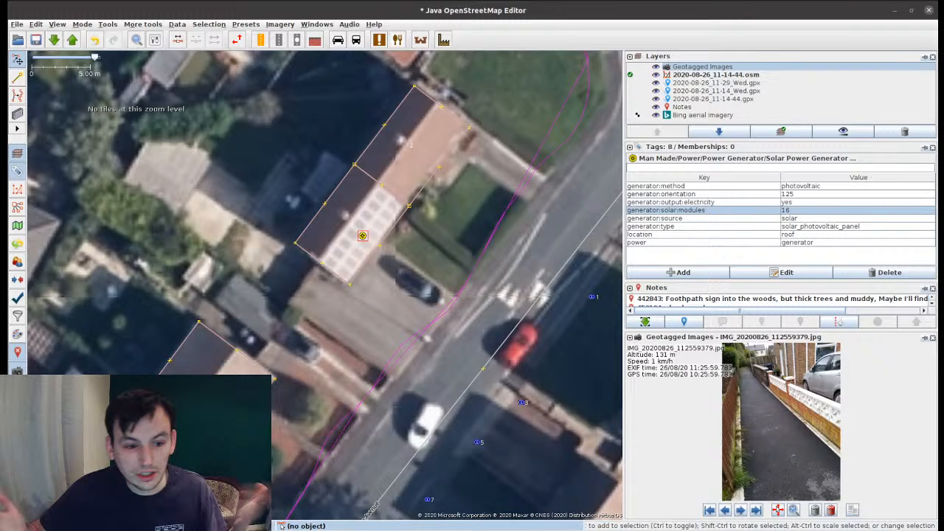
click(523, 170)
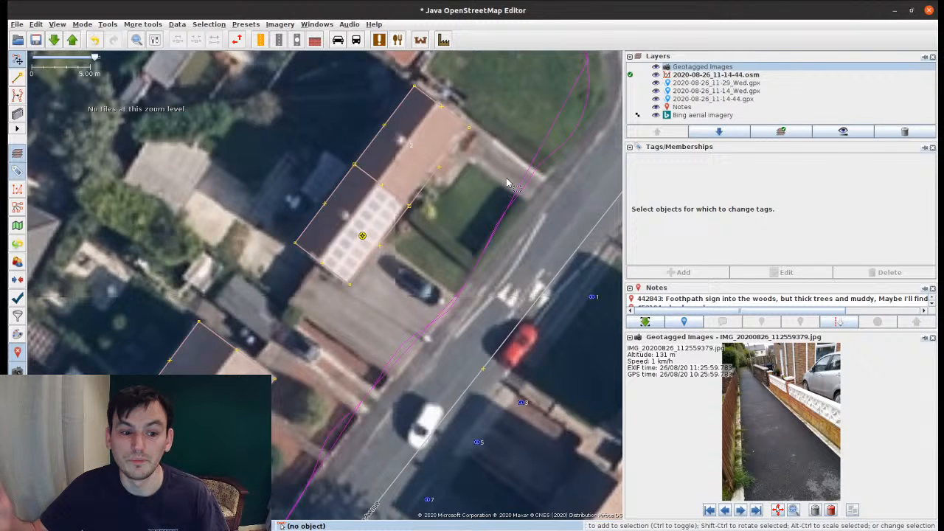
Step: Draw a rectangular building over the northeastern pair of houses on Magdalene Avenue's southeast side and rotate it slightly to fit the roof
scroll(381, 233, down, 4)
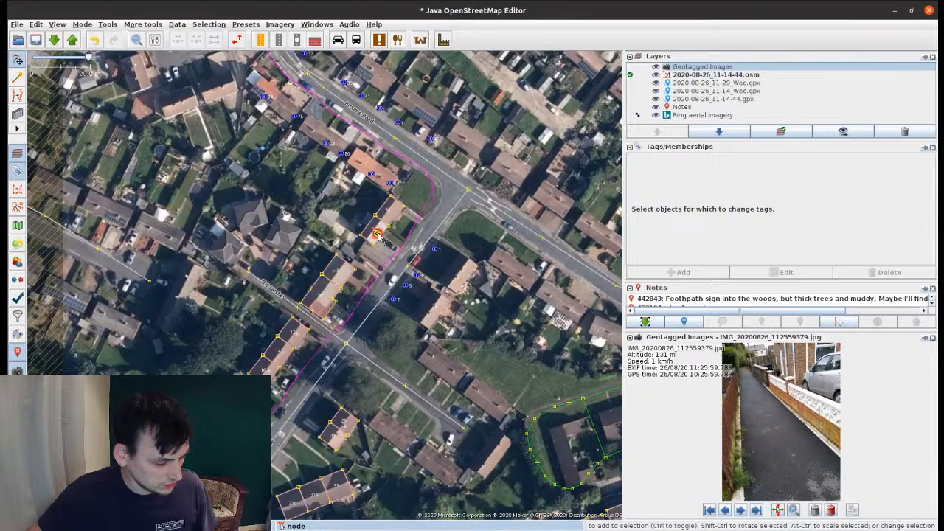
scroll(380, 238, up, 2)
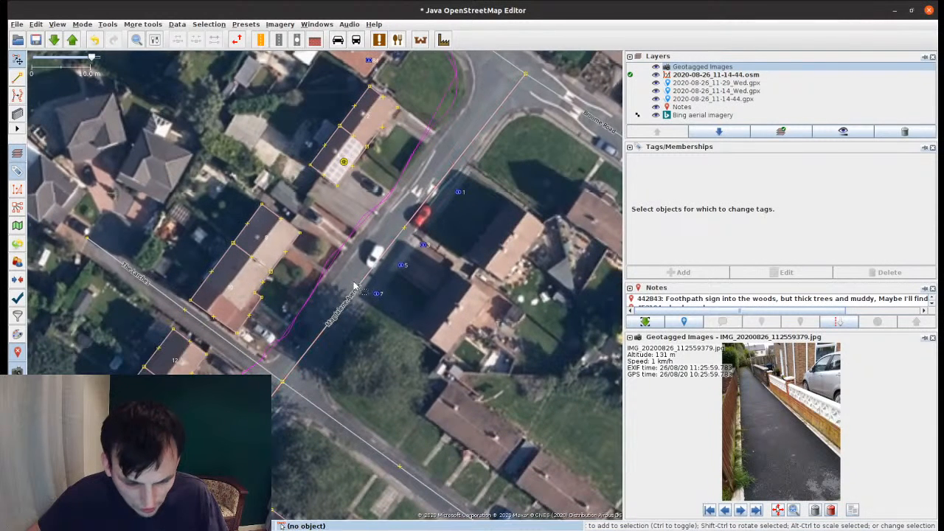
click(354, 288)
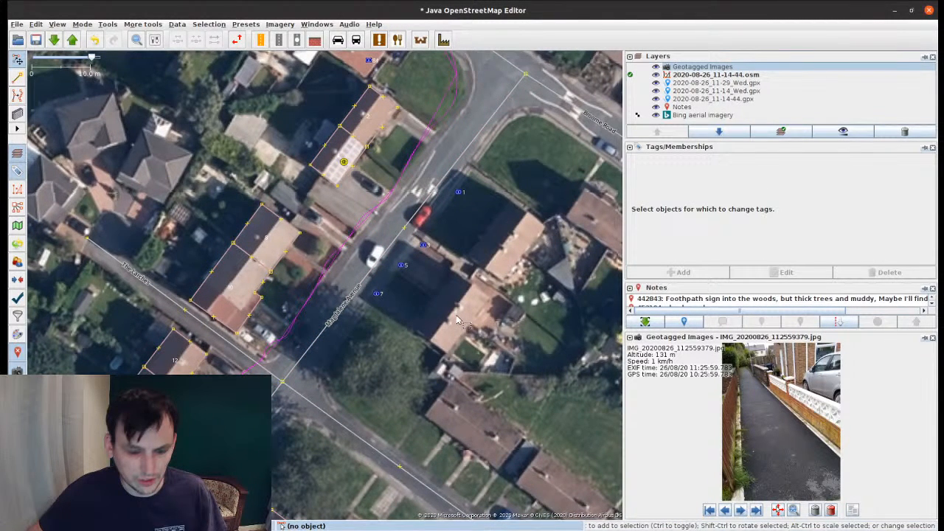
scroll(467, 281, up, 2)
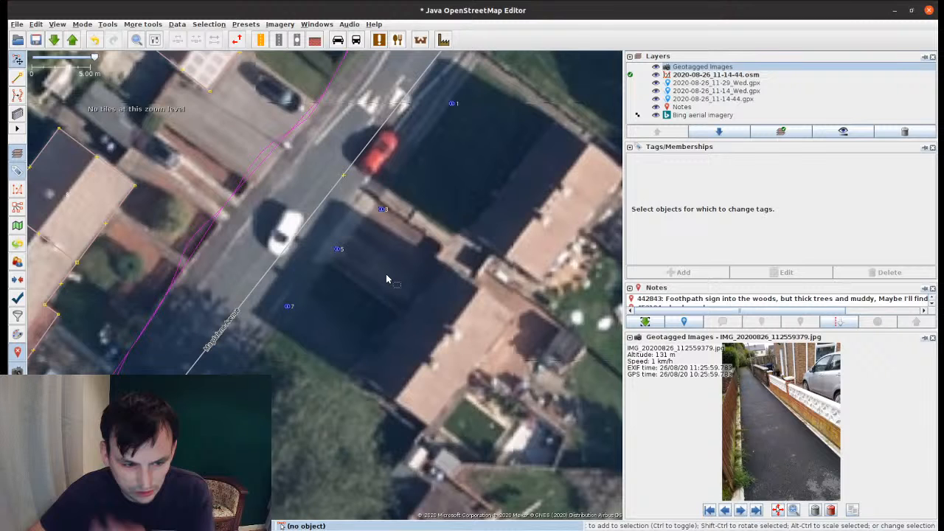
drag(387, 275, 348, 261)
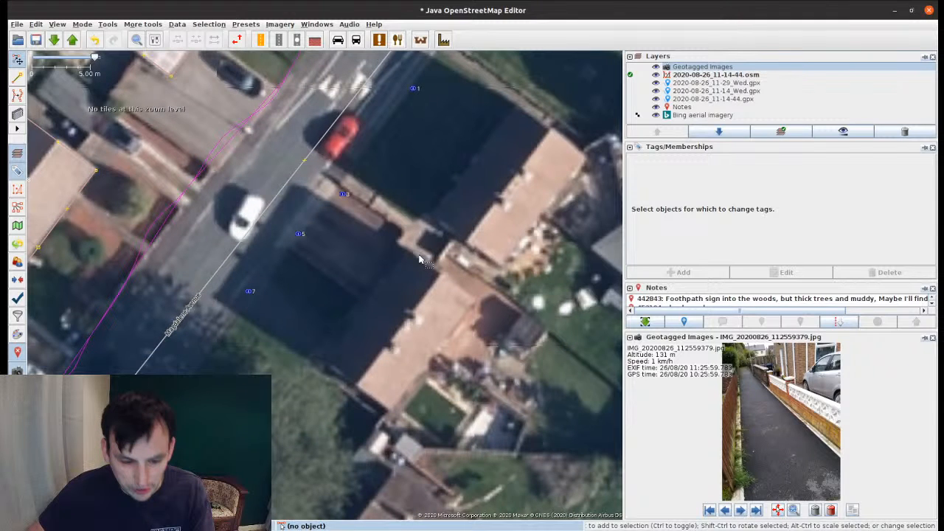
drag(420, 260, 357, 298)
key(b)
click(463, 153)
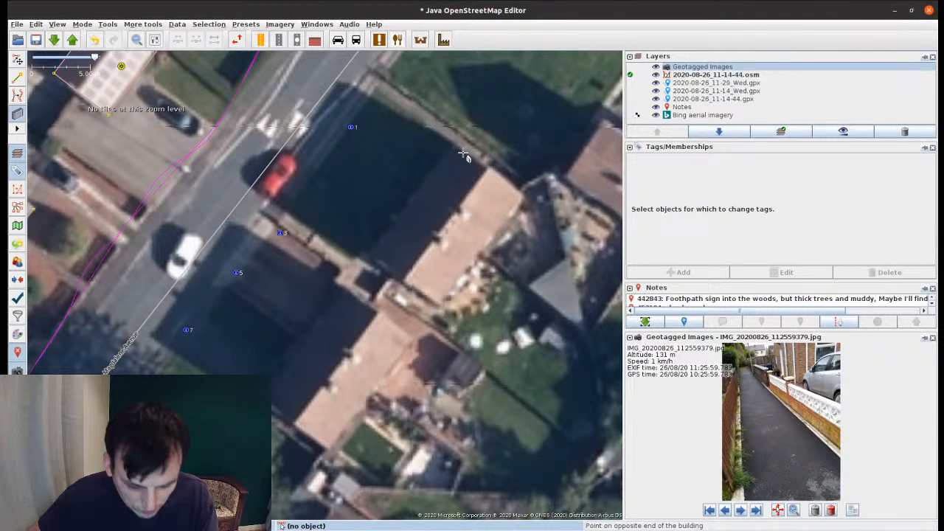
click(378, 260)
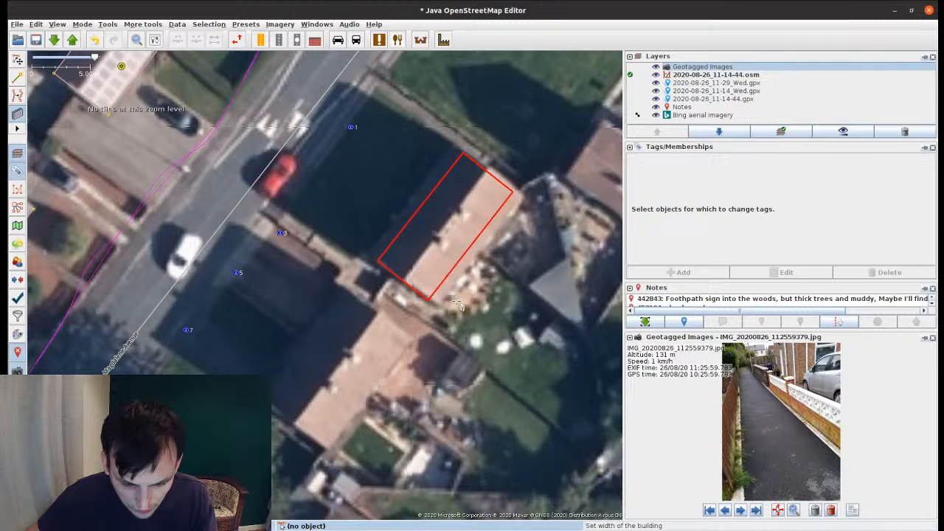
click(457, 304)
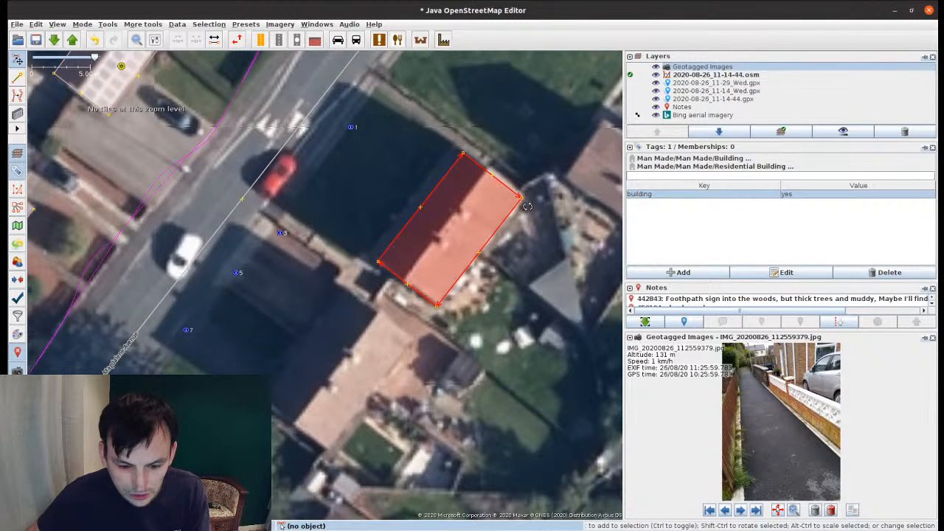
drag(528, 207, 526, 203)
click(370, 189)
drag(371, 189, 380, 221)
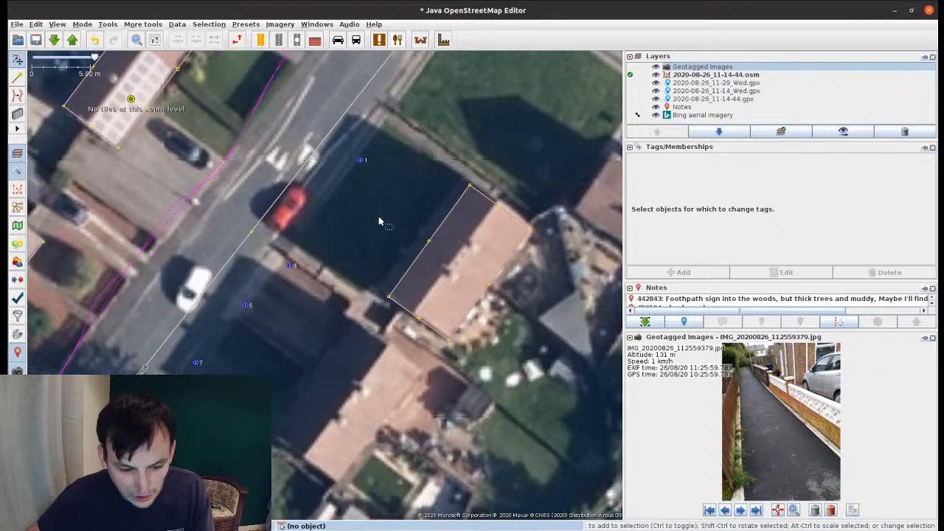
Step: Terrace the new outline along Magdalene Avenue into two houses, with lowest number 1 and highest number 3
click(417, 230)
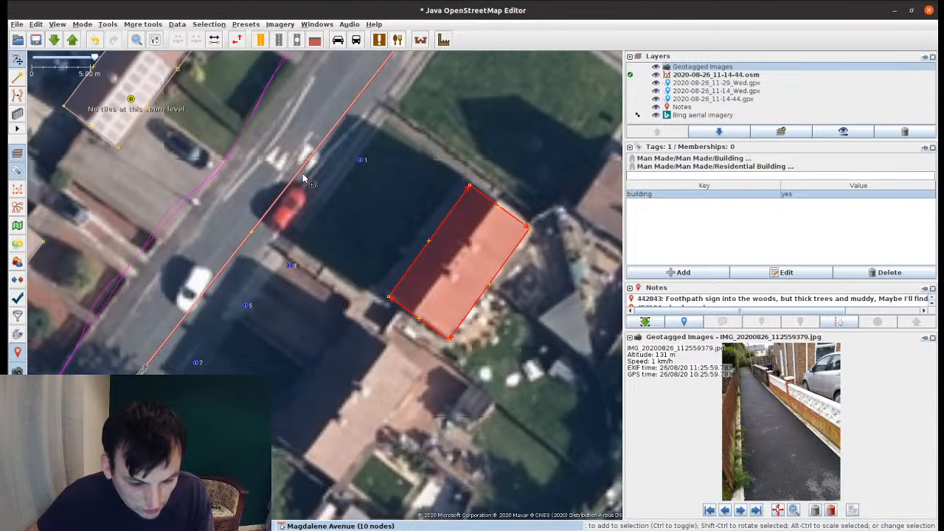
shift+click(304, 177)
key(shift+t)
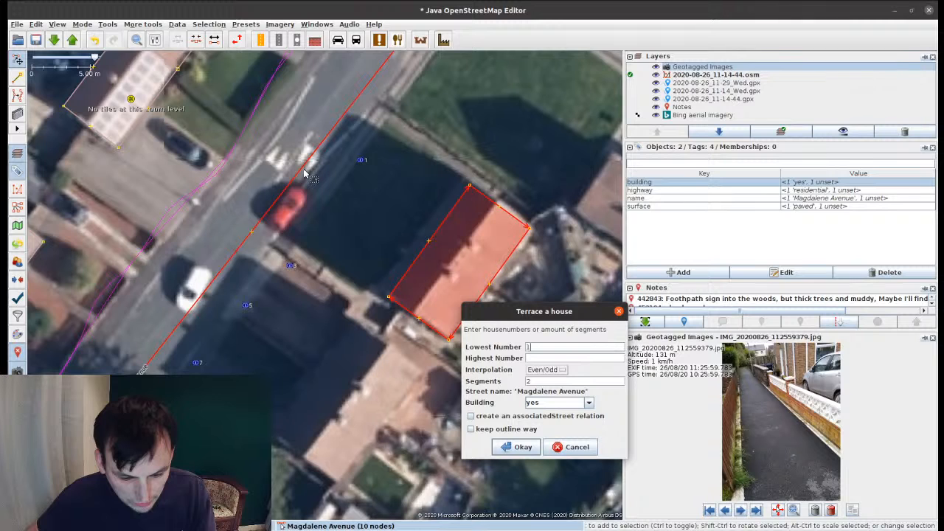
key(Tab)
text(3)
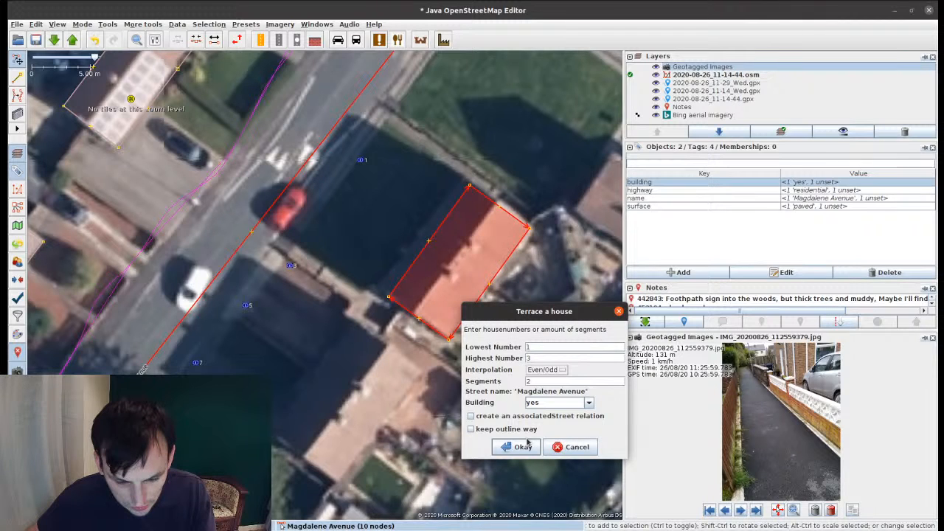
click(523, 446)
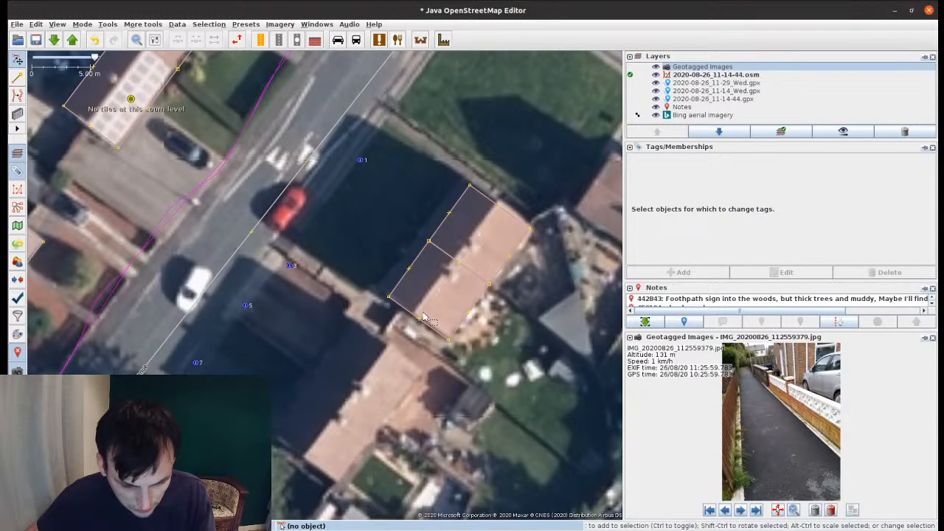
Step: Rotate houses 1 and 3 together by half a turn so that number 1 lies at the northeast end
click(424, 317)
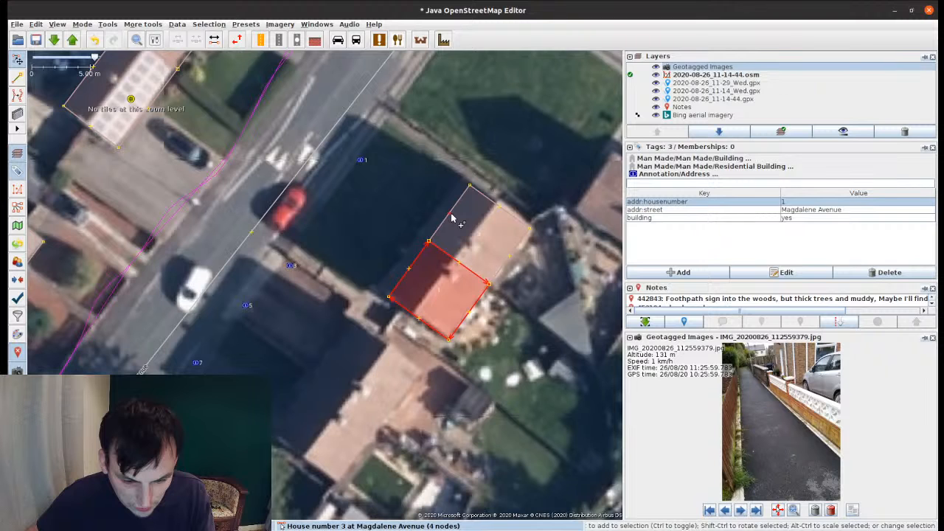
shift+click(454, 220)
drag(455, 219, 367, 333)
click(367, 332)
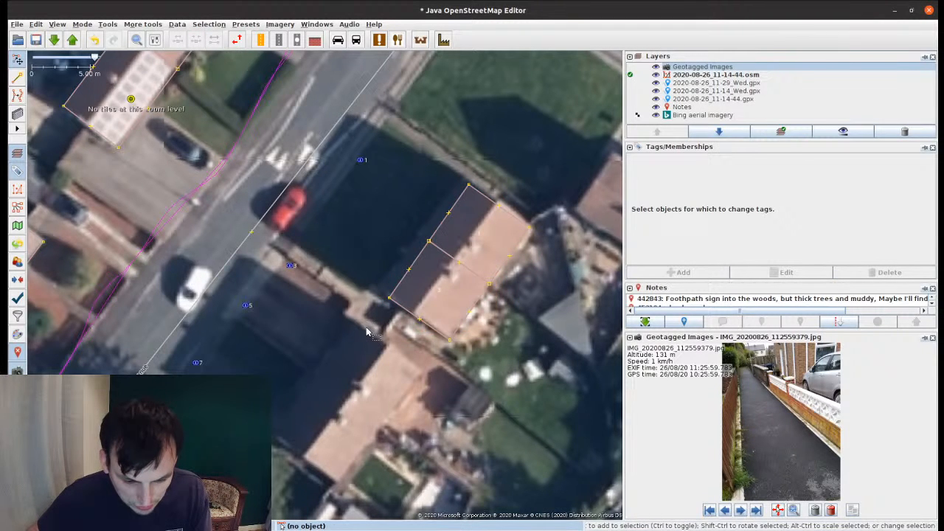
Step: Draw a rectangular building over the next roof to the southwest and terrace it into Magdalene Avenue houses 5 and 7
key(b)
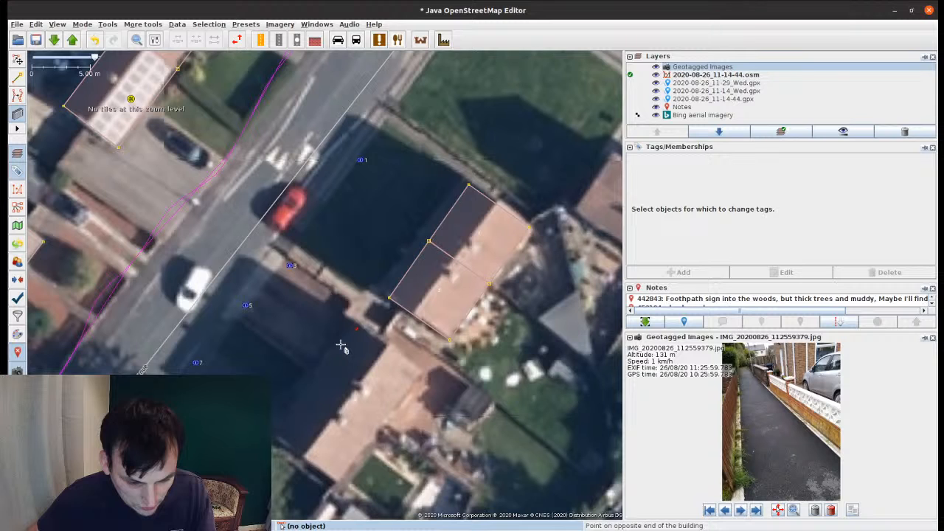
click(281, 439)
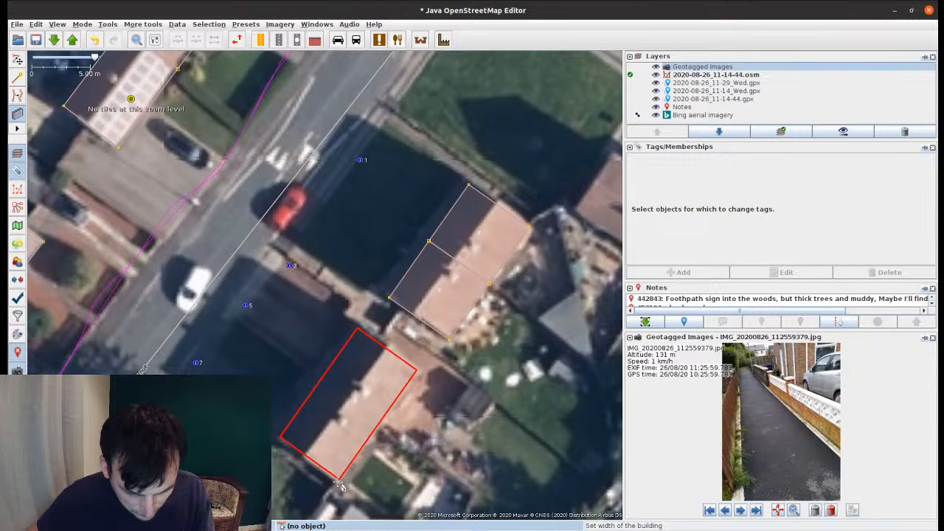
click(340, 487)
shift+click(183, 319)
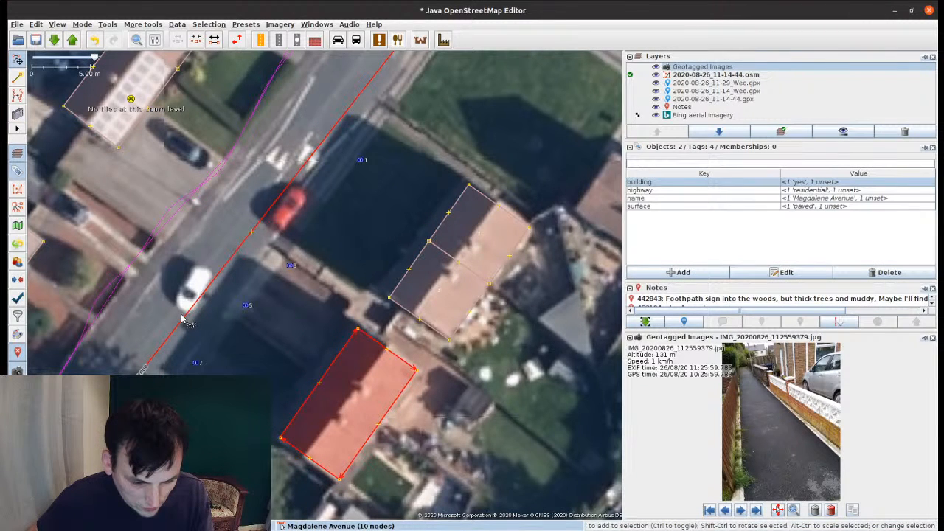
key(shift+t)
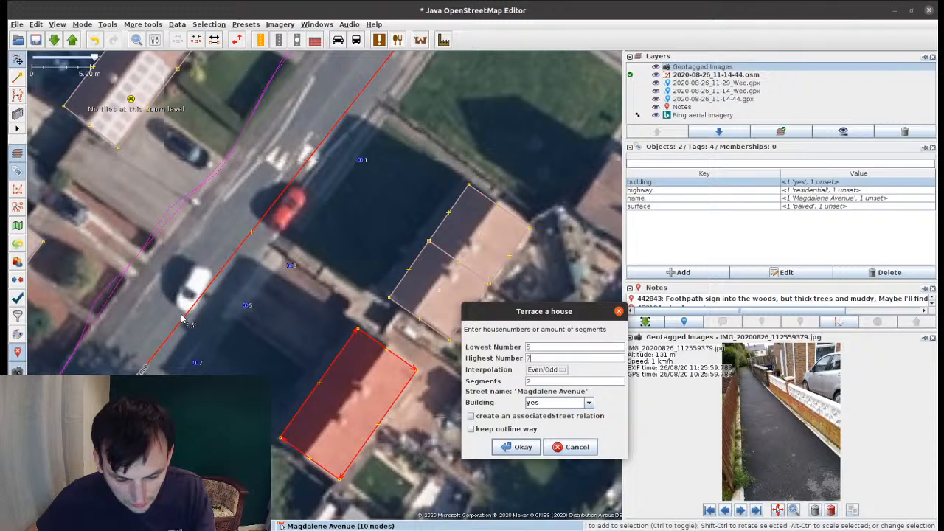
key(Return)
Step: Rotate houses 5 and 7 together by half a turn so that number 5 lies at the northeast end
click(276, 336)
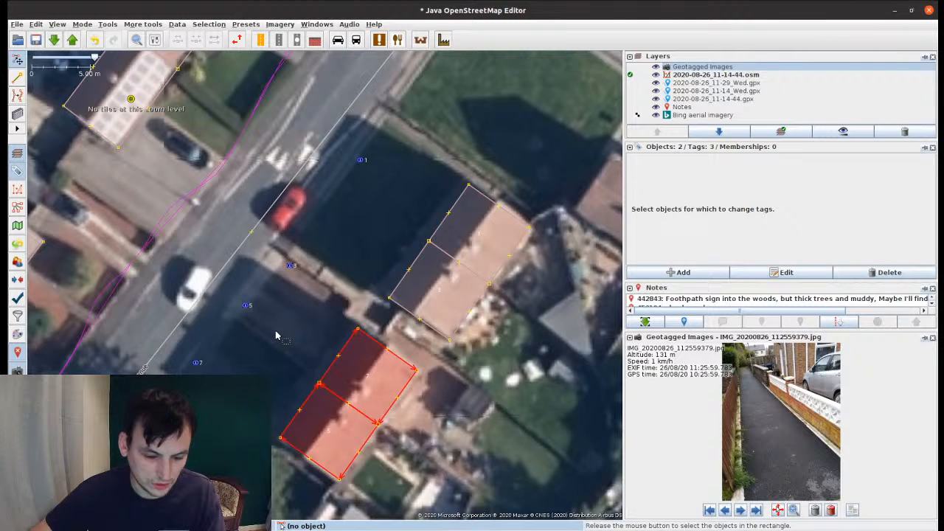
ctrl+click(329, 368)
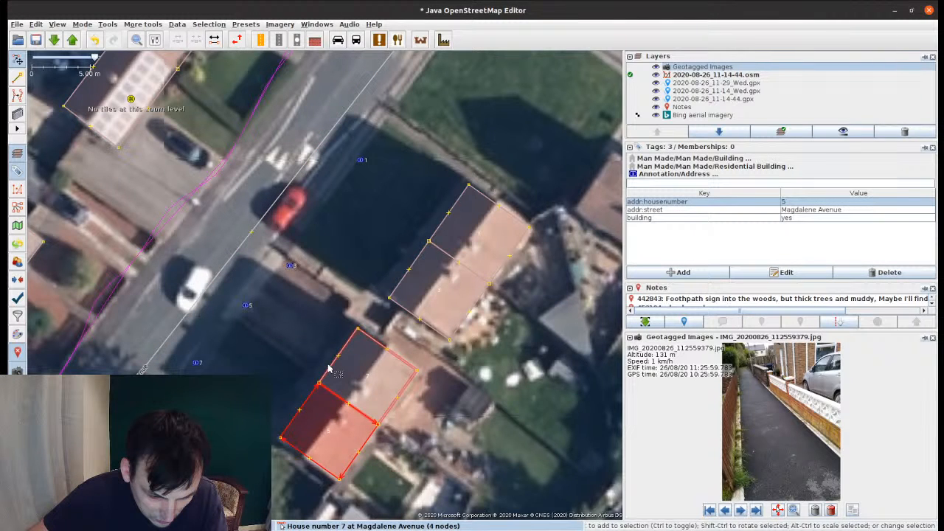
ctrl+click(329, 368)
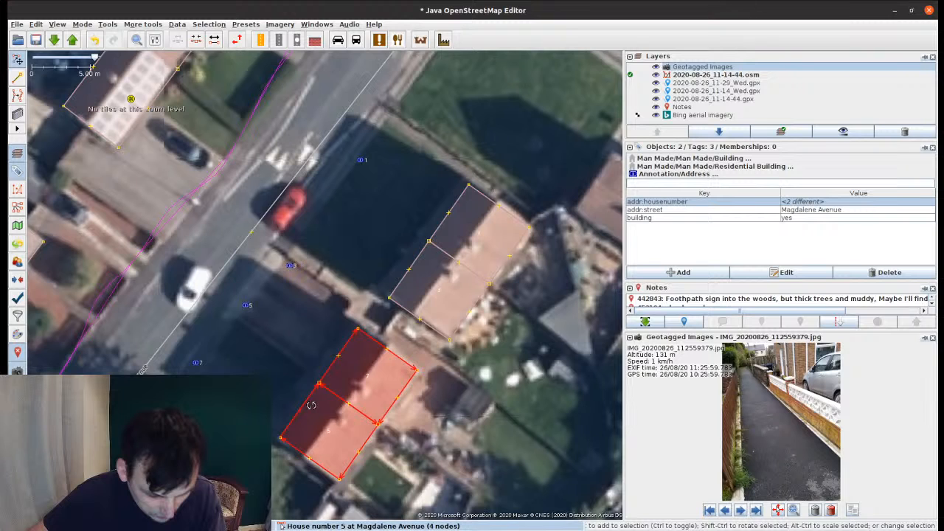
drag(311, 405, 344, 485)
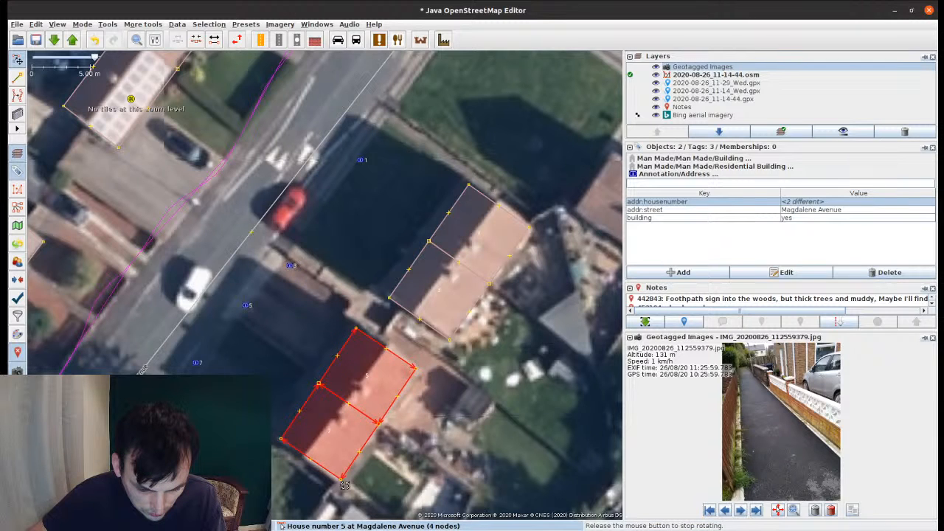
Step: Delete the four separate address nodes for houses 1, 3, 5 and 7 beside Magdalene Avenue
click(246, 305)
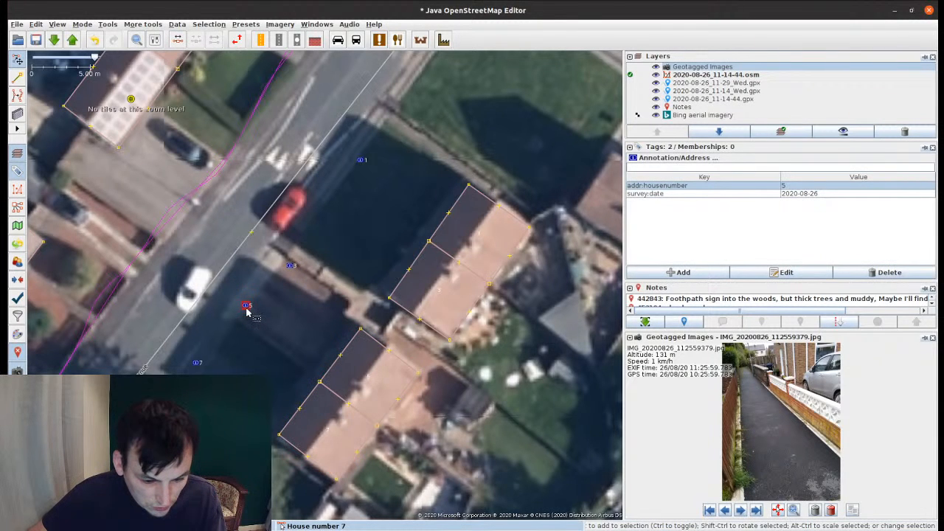
shift+click(290, 265)
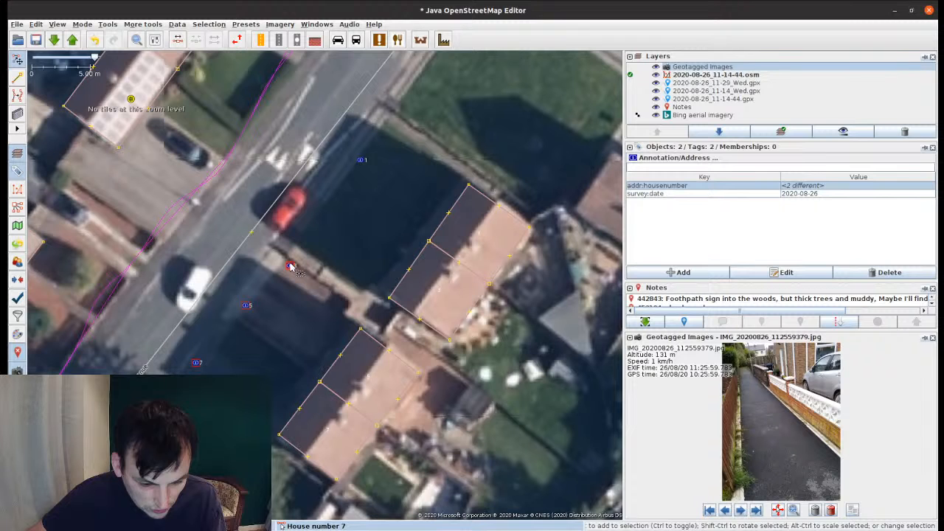
key(Delete)
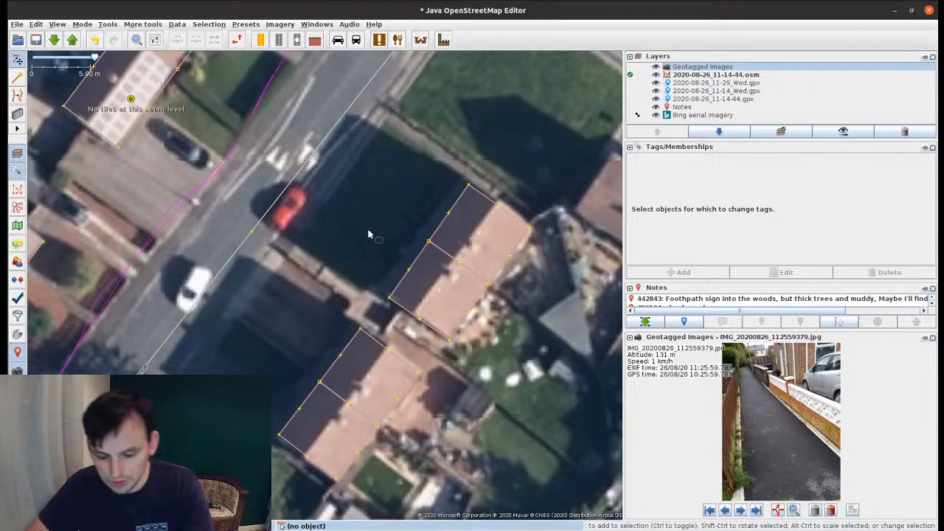
scroll(369, 235, down, 2)
drag(369, 235, 351, 309)
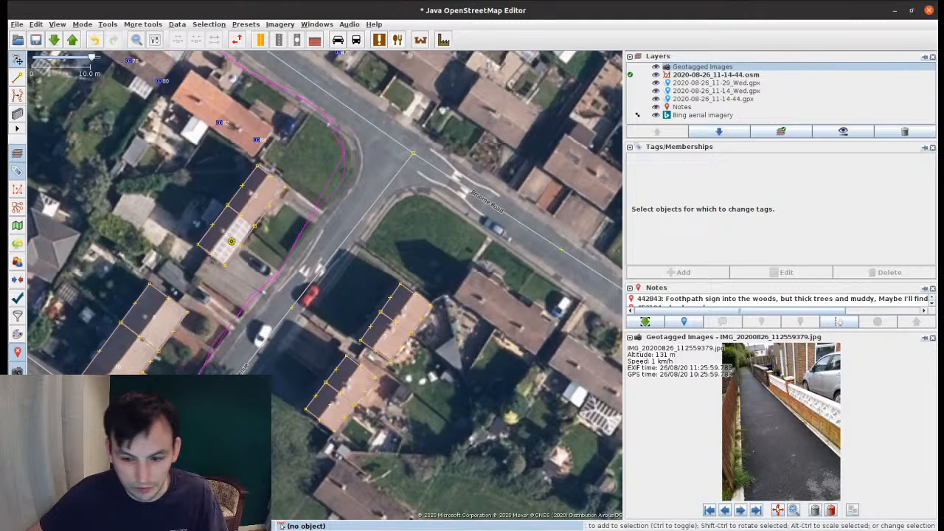
Step: Draw a rectangular building over the orange roof beside Broome Road, just northwest of its junction with Magdalene Avenue
drag(280, 371, 359, 298)
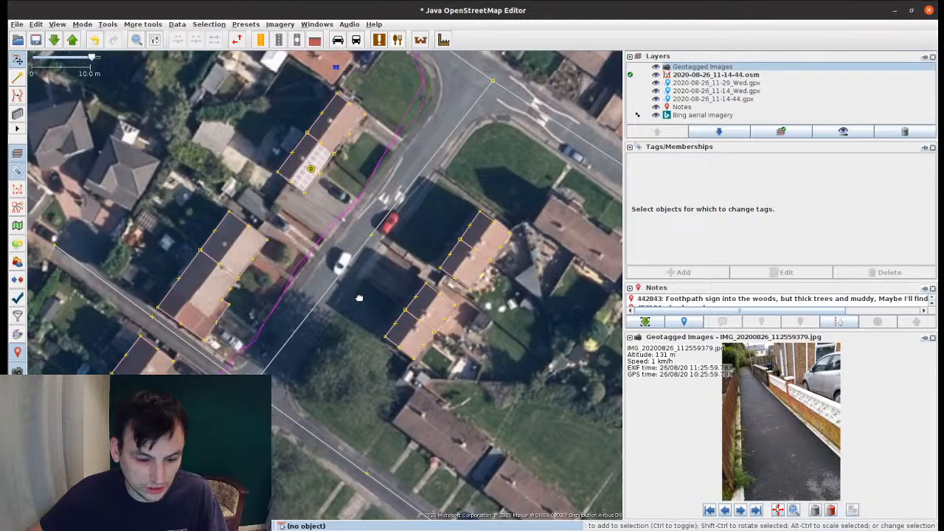
drag(420, 121, 306, 284)
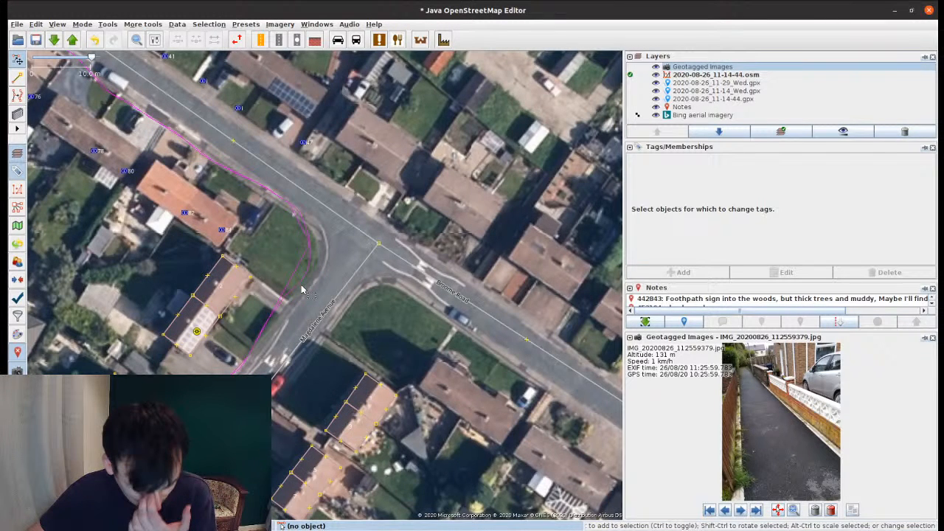
scroll(284, 294, up, 2)
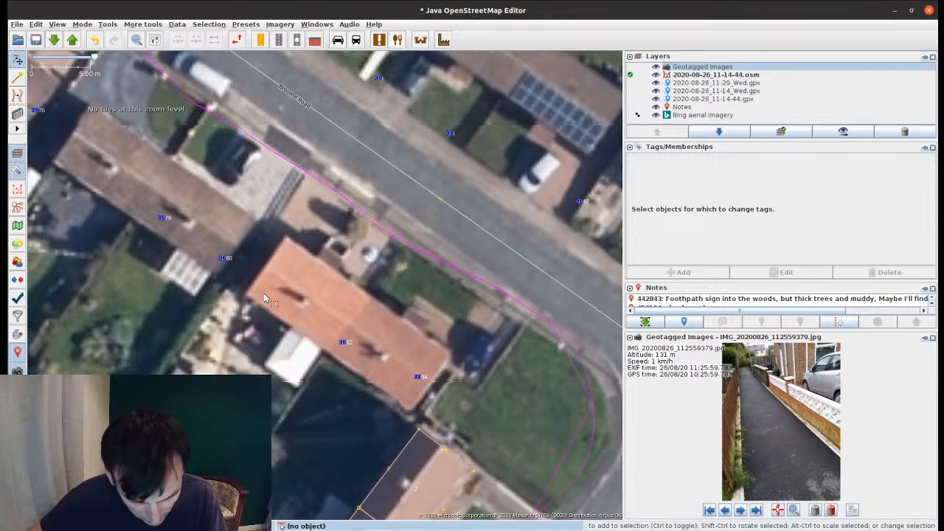
key(b)
drag(245, 294, 436, 446)
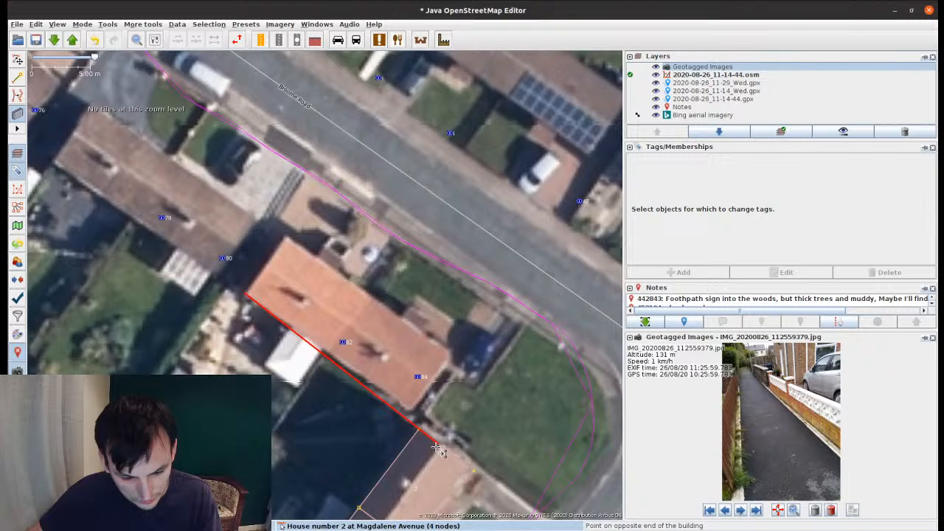
click(442, 356)
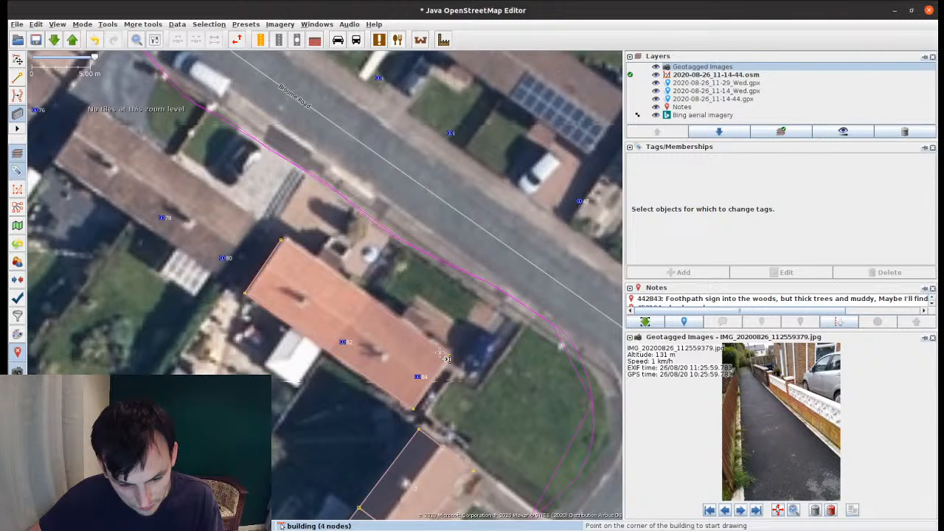
Step: Terrace the new building into Broome Road houses 82 and 84 and rotate them half a turn so that 84 lies at the southeast end
shift+click(493, 233)
key(shift+t)
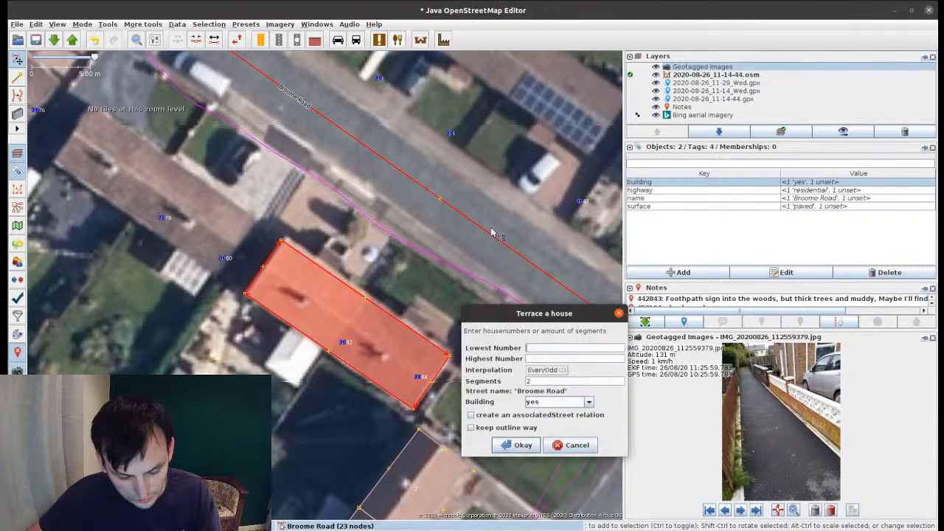
text(82)
key(Tab)
text(8)
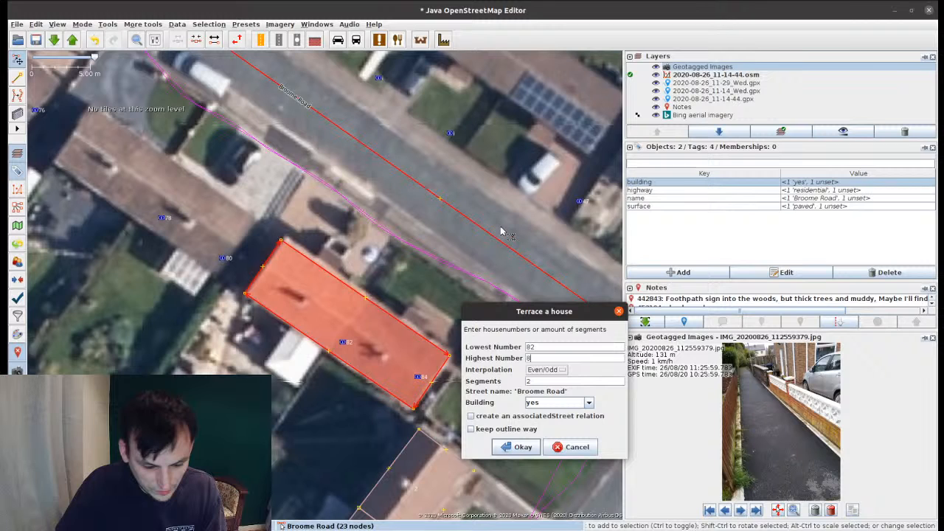
text(4)
key(Return)
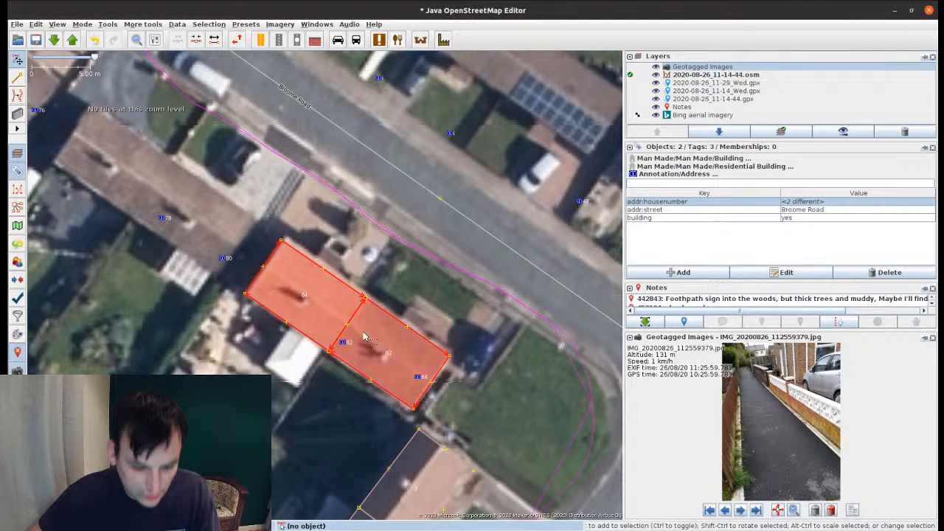
drag(364, 338, 431, 382)
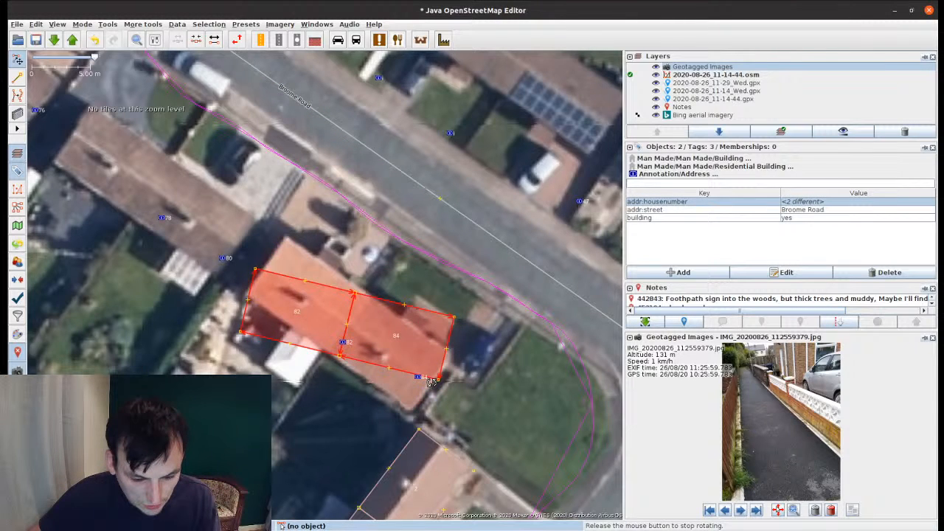
key(ctrl+z)
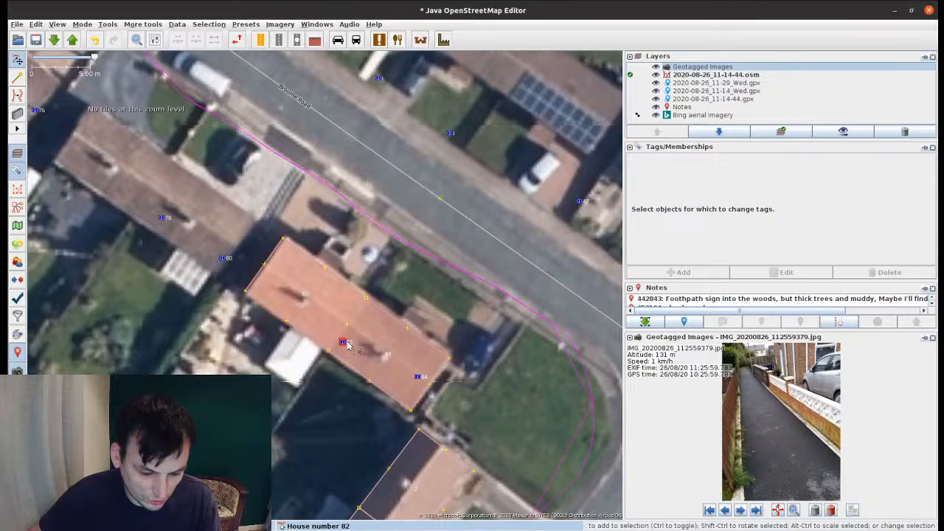
Step: Delete the separate address nodes for Broome Road houses 82 and 84, and undo that deletion
click(346, 343)
shift+click(418, 377)
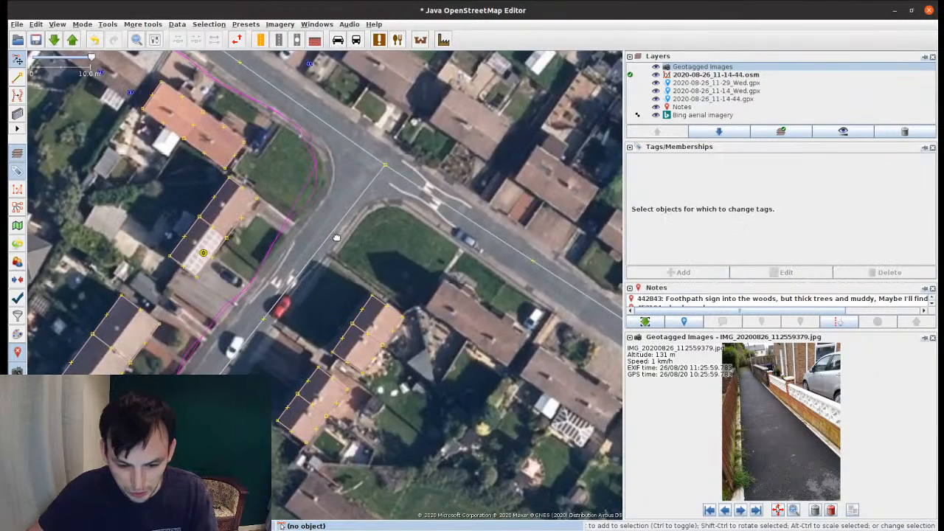
drag(310, 213, 477, 390)
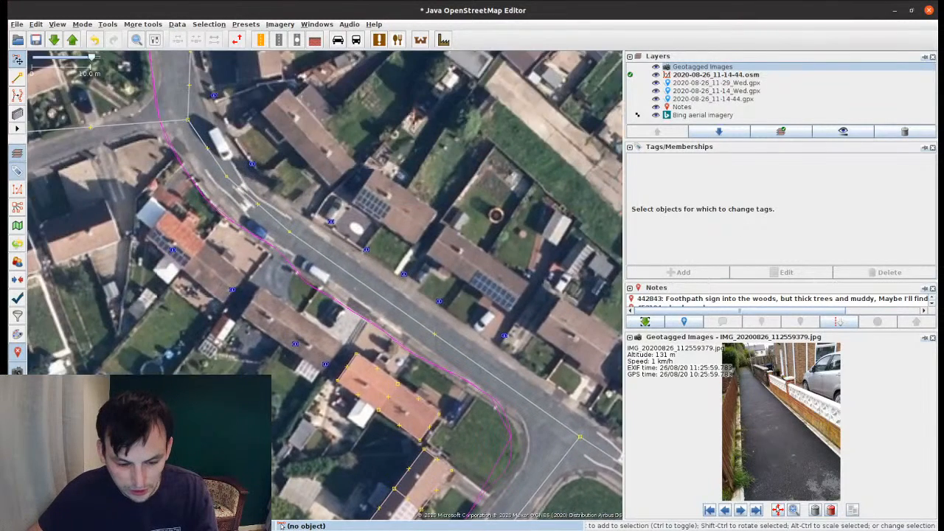
scroll(309, 332, up, 2)
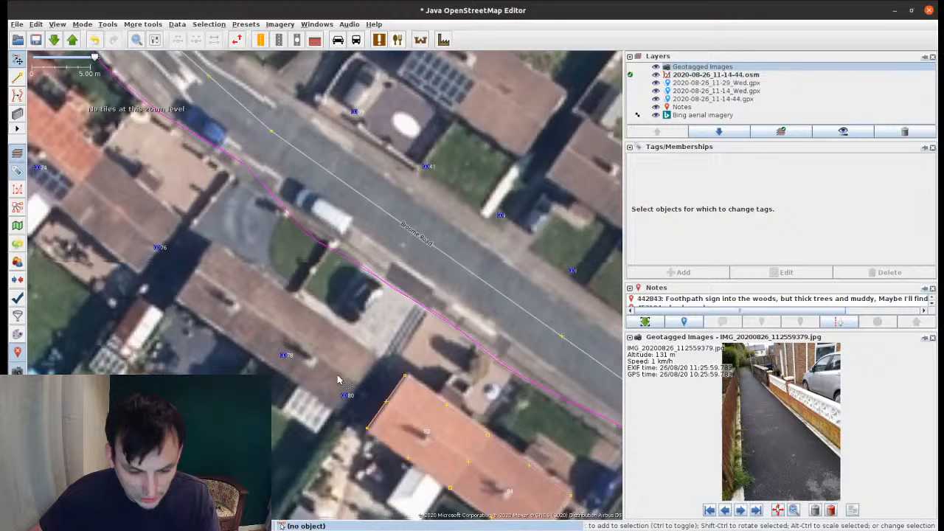
drag(338, 380, 327, 248)
click(504, 408)
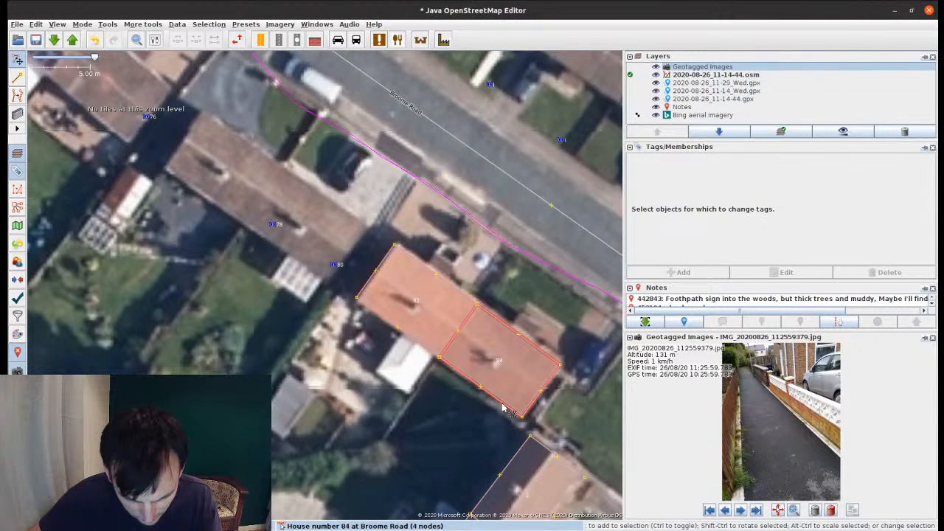
click(322, 290)
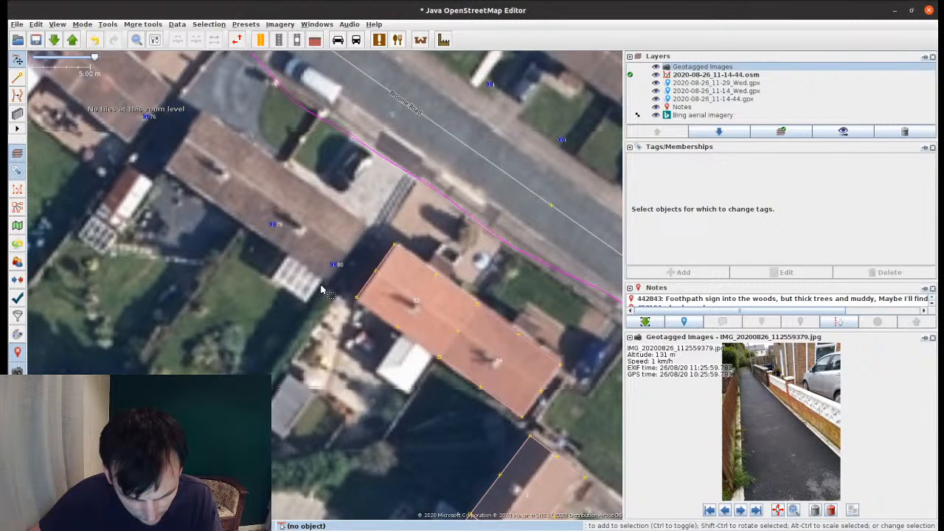
key(ctrl+z)
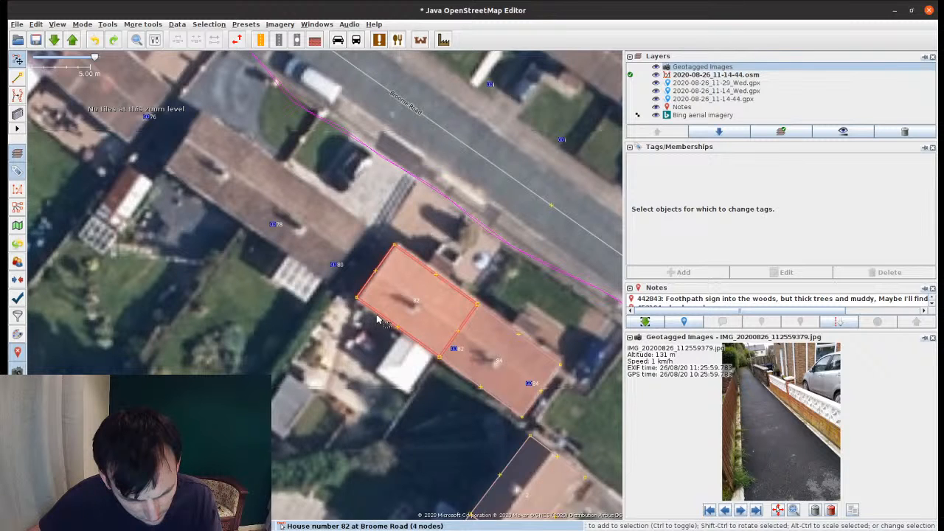
Step: Select the two restored address nodes 82 and 84 together and remove them from the map
click(455, 348)
shift+click(529, 384)
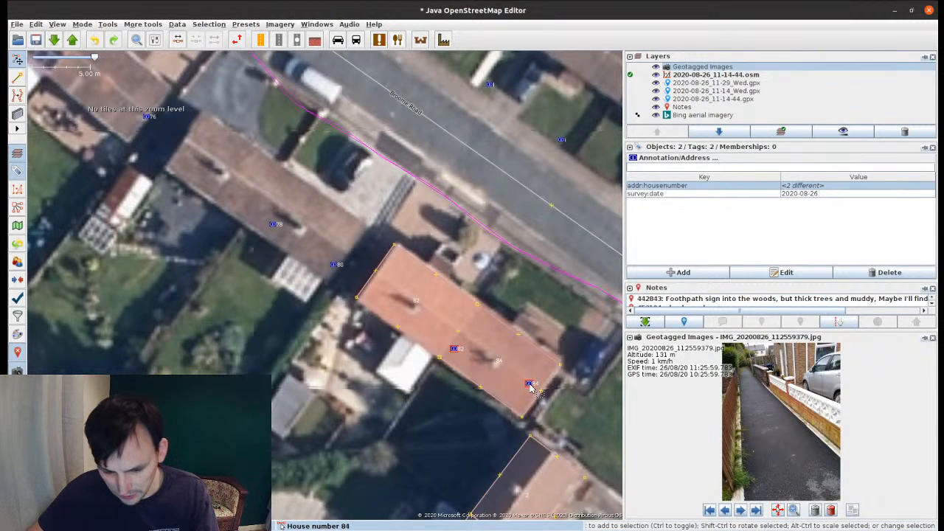
key(Delete)
Step: Draw a rectangular building over the next roof to the northwest and terrace it into Broome Road houses 78 and 80
drag(345, 305, 382, 347)
key(b)
click(369, 325)
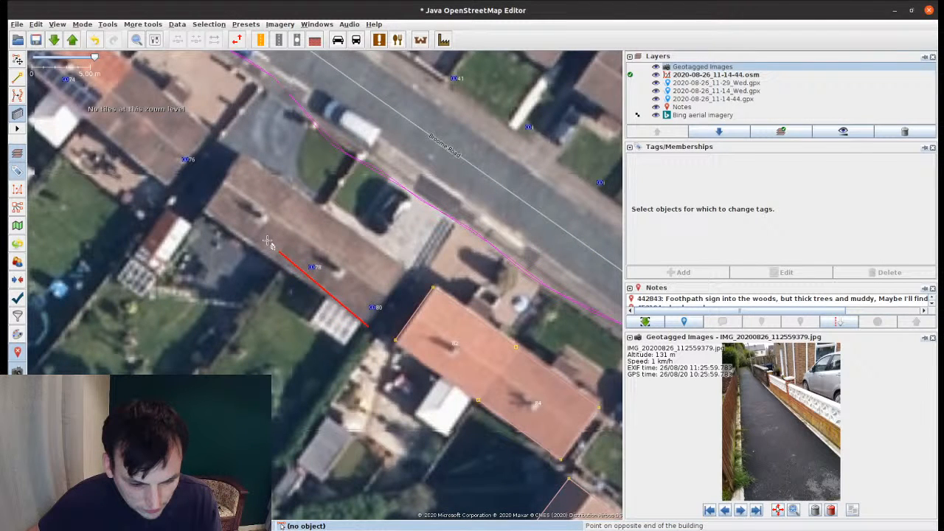
click(268, 241)
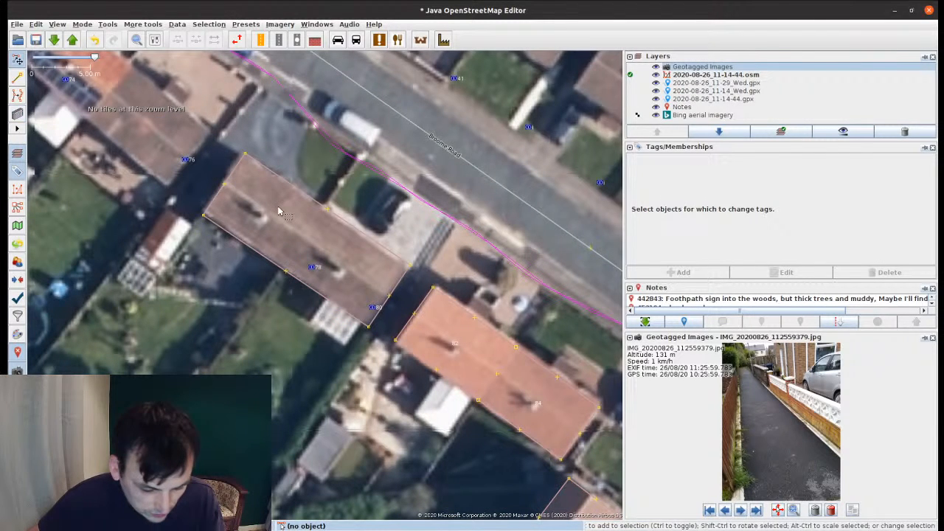
click(279, 212)
shift+click(446, 148)
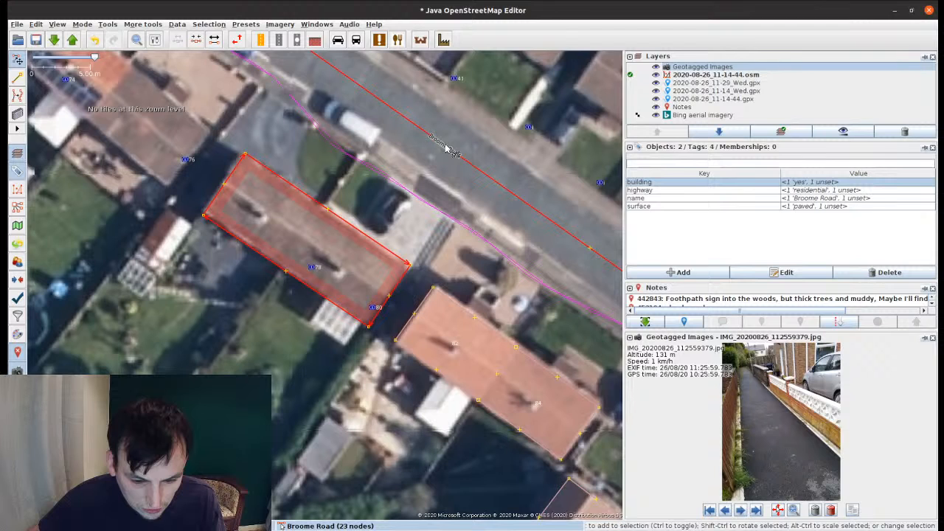
key(shift+t)
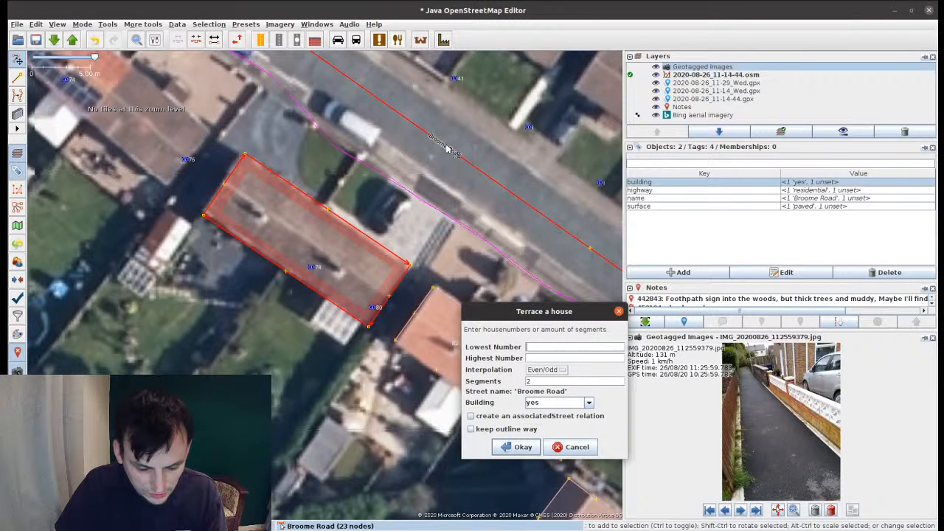
key(Return)
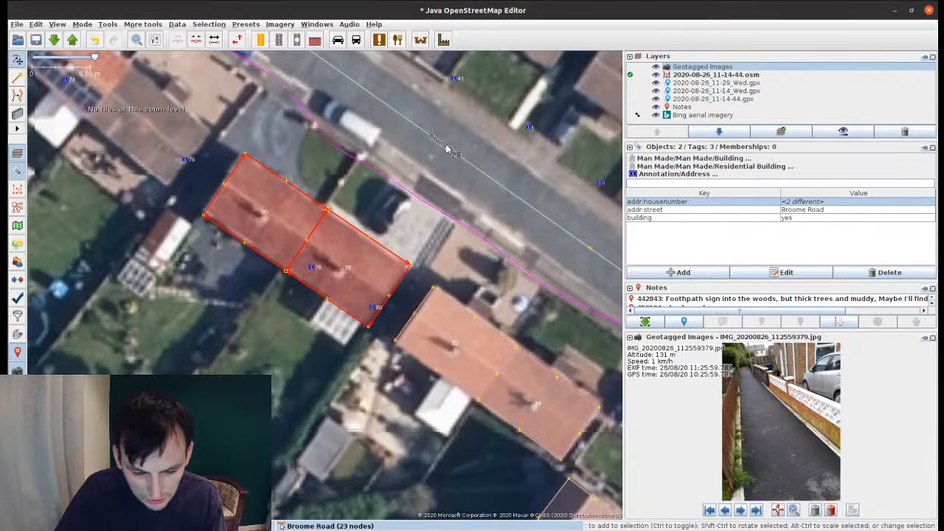
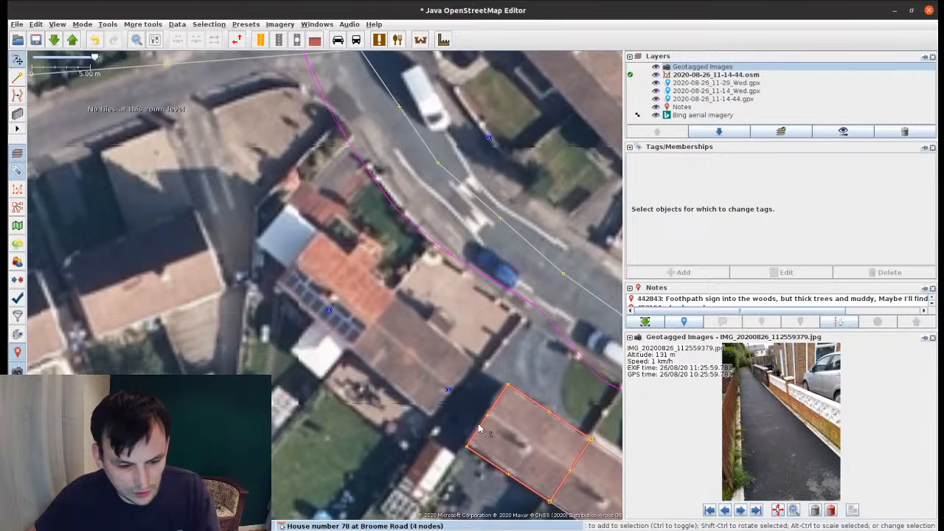
Step: Draw a rectangular building over the roof northwest of house 78, covering both the orange part with solar panels and the brown part
key(b)
drag(320, 235, 481, 388)
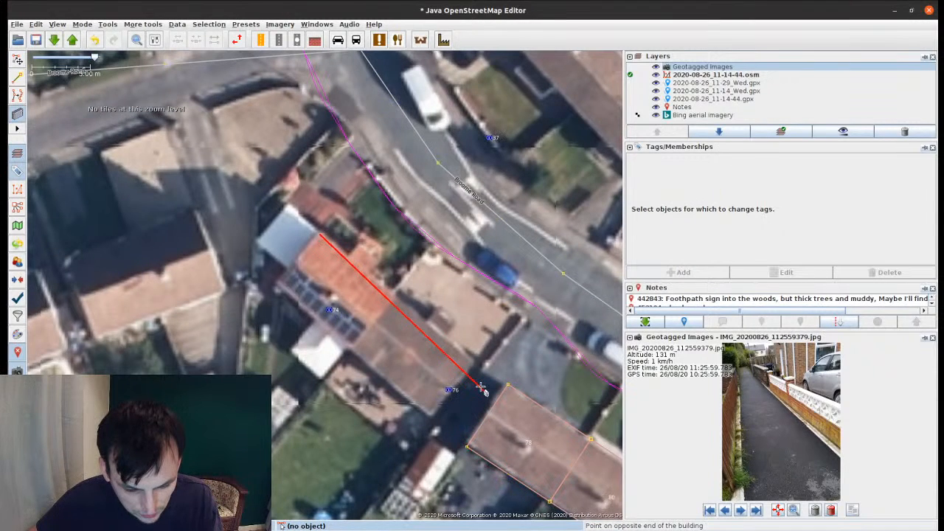
click(481, 387)
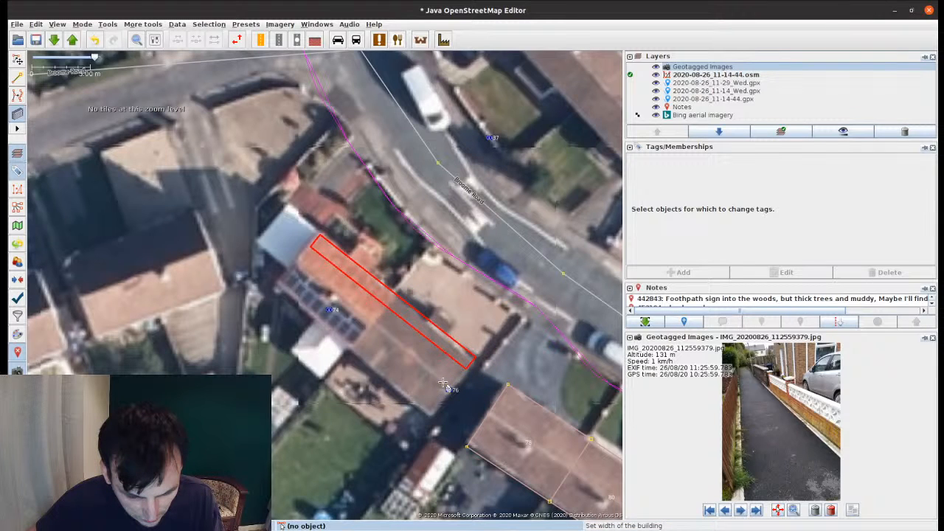
click(426, 405)
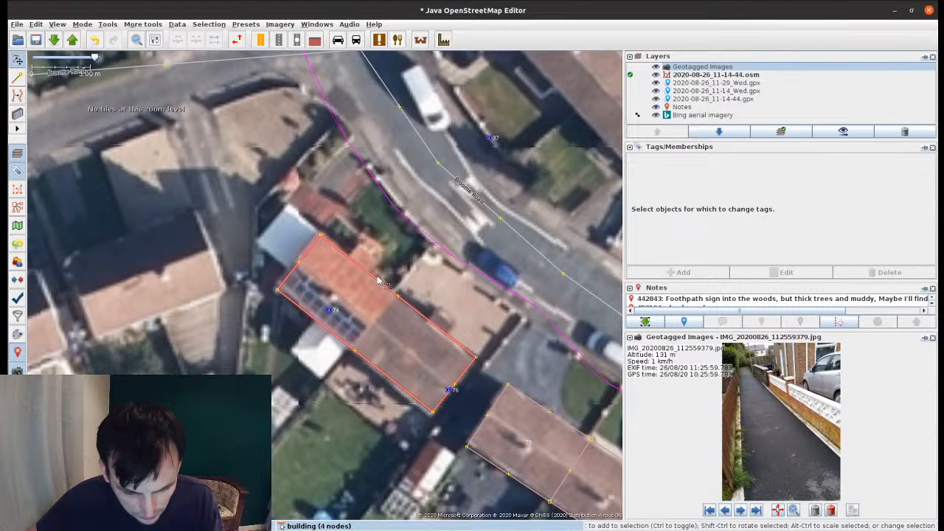
Step: Terrace the new building into Broome Road houses 74 and 76 and delete their separate address nodes
shift+click(528, 242)
key(shift+t)
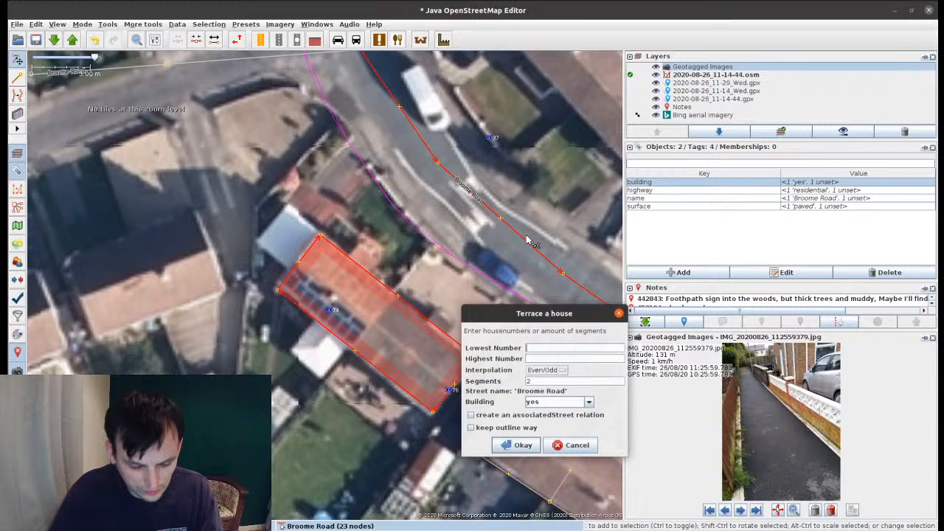
text(74)
key(Tab)
text(76)
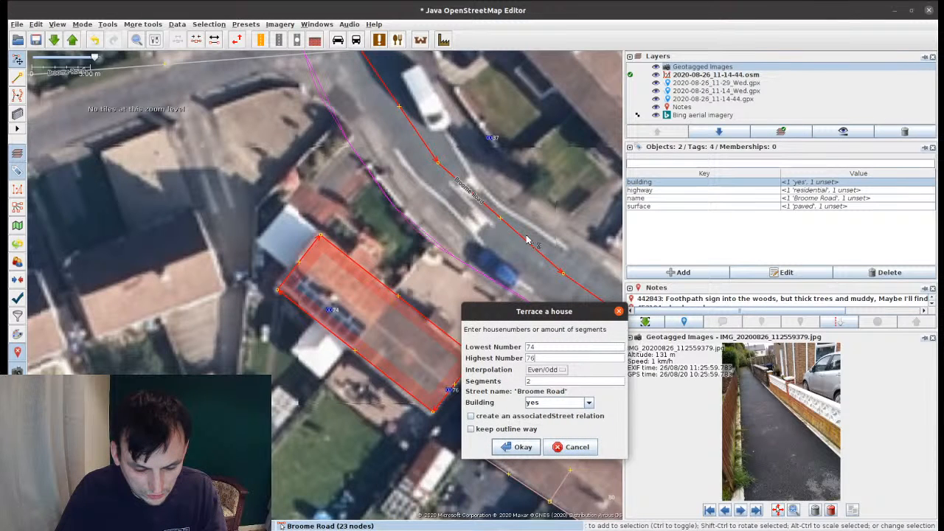
key(Return)
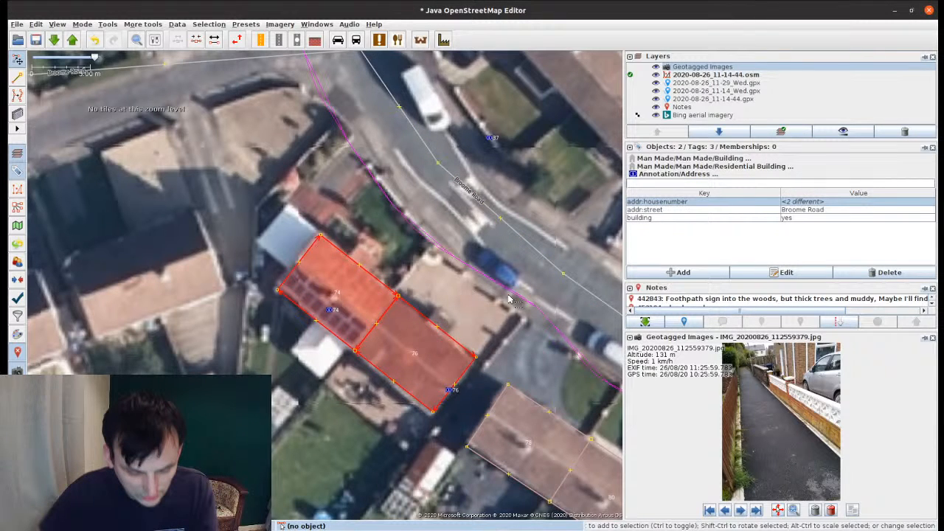
click(447, 390)
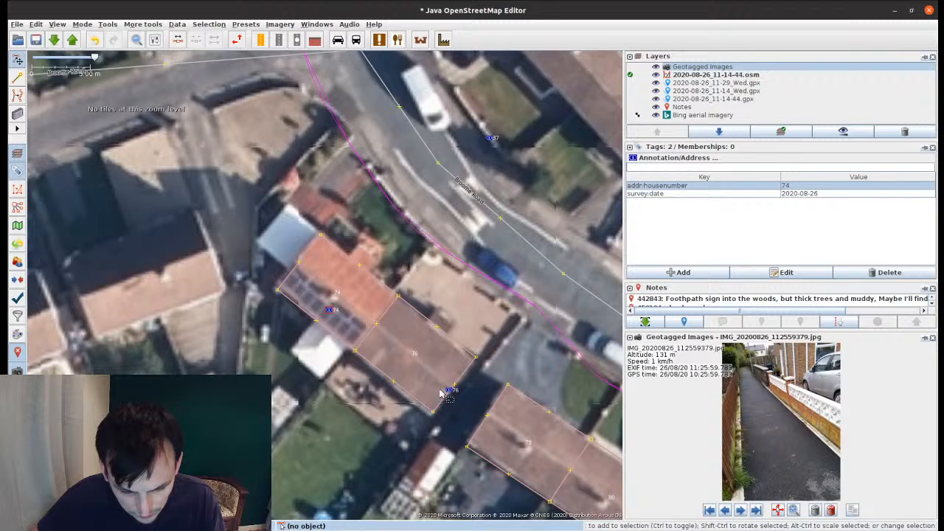
key(Escape)
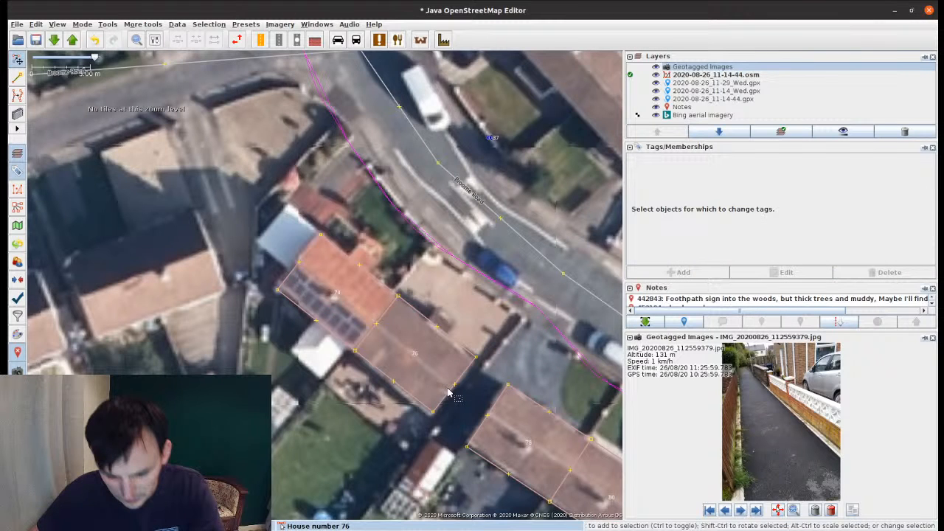
Step: Paste a copy of the Magdalene Avenue solar generator node just southwest of house 74 and set its generator:solar:modules to 12
scroll(448, 393, down, 2)
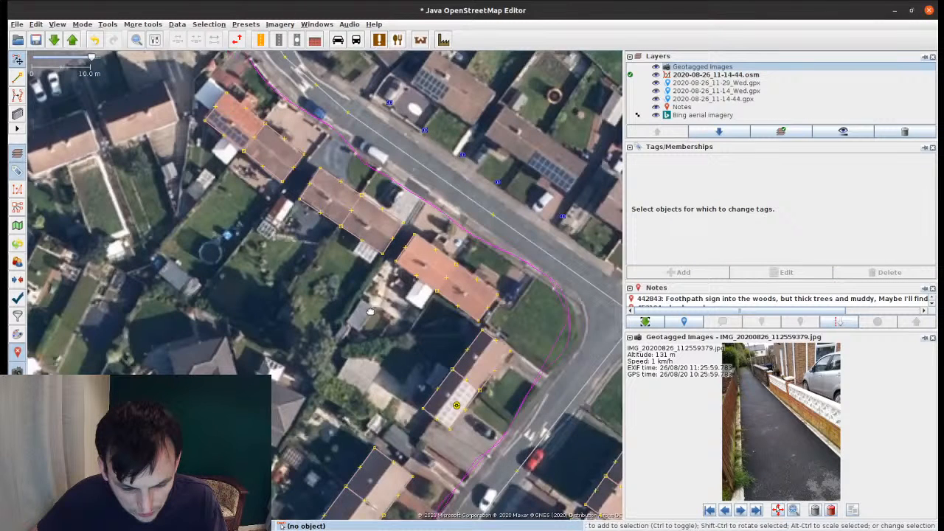
scroll(317, 284, up, 2)
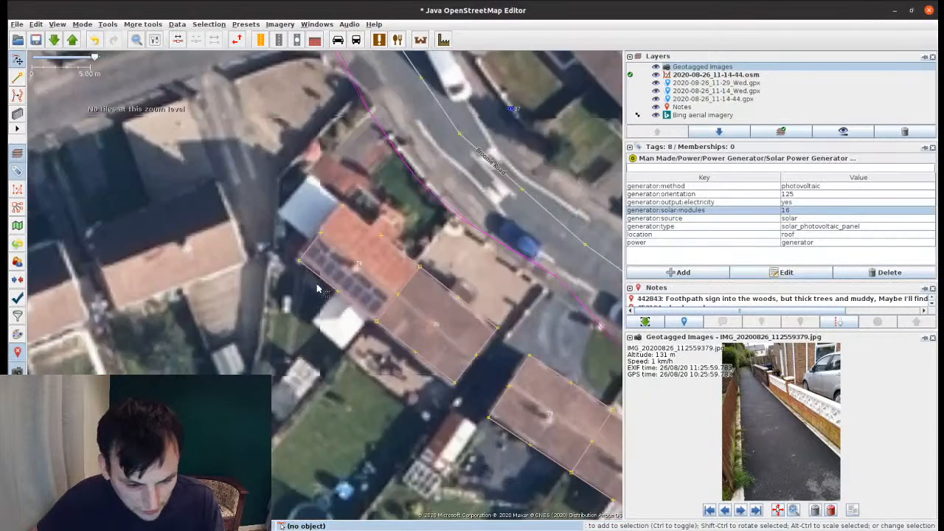
click(344, 282)
key(ctrl+v)
drag(344, 281, 328, 310)
scroll(327, 270, up, 2)
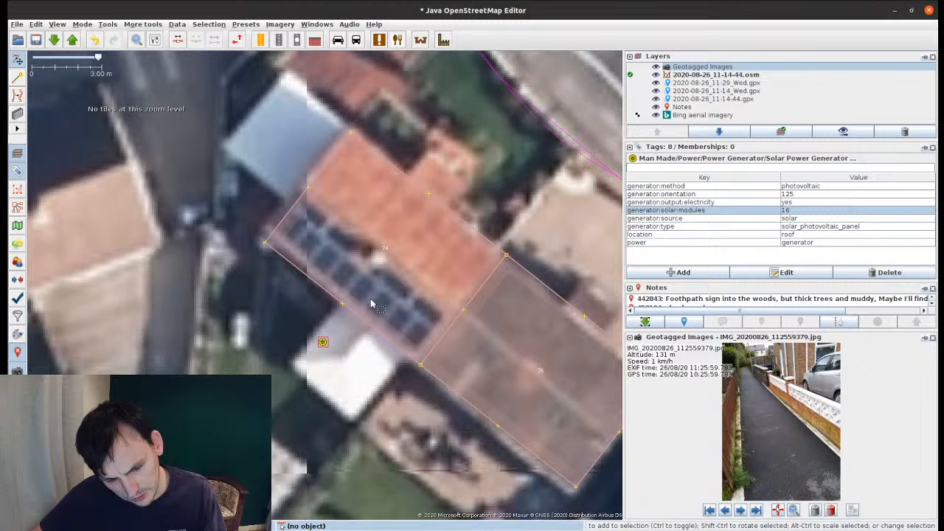
double_click(805, 214)
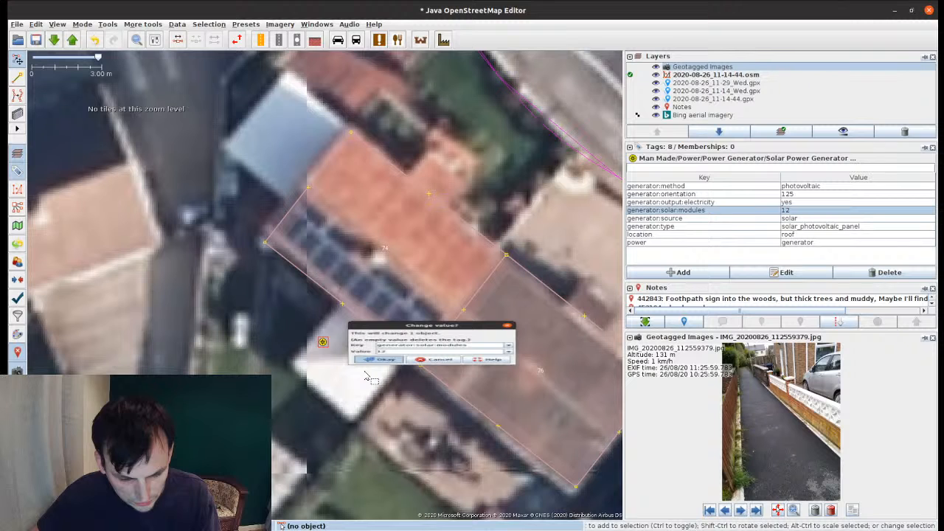
Step: Move the solar generator node onto house 74's roof panels and set its generator:orientation to 220
drag(322, 341, 366, 284)
key(a)
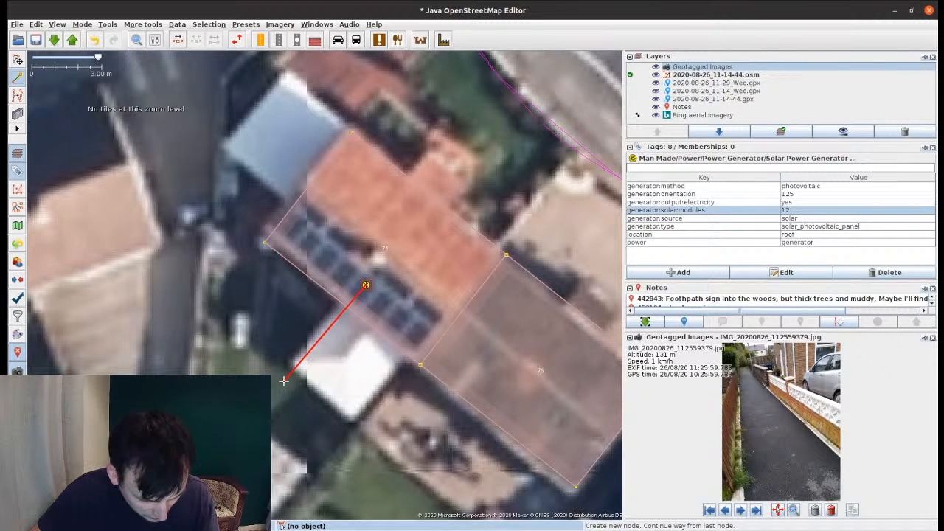
key(Escape)
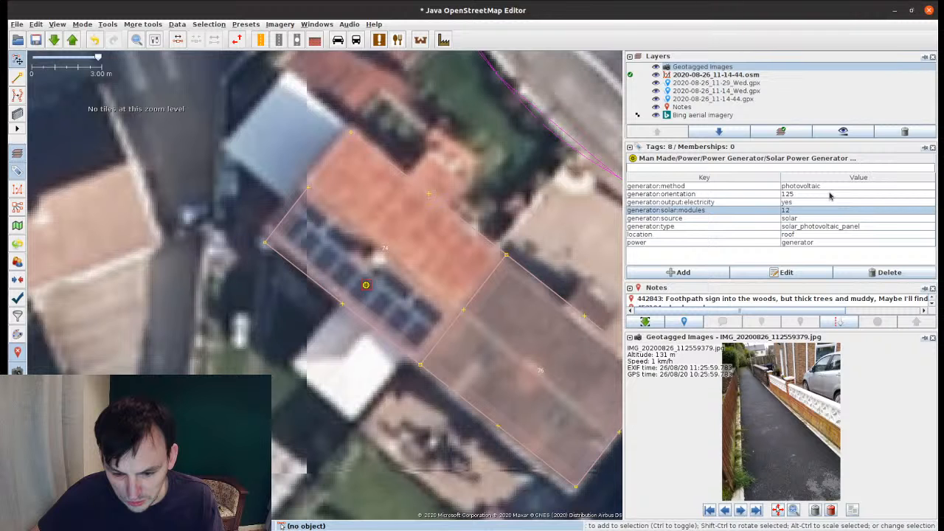
click(829, 195)
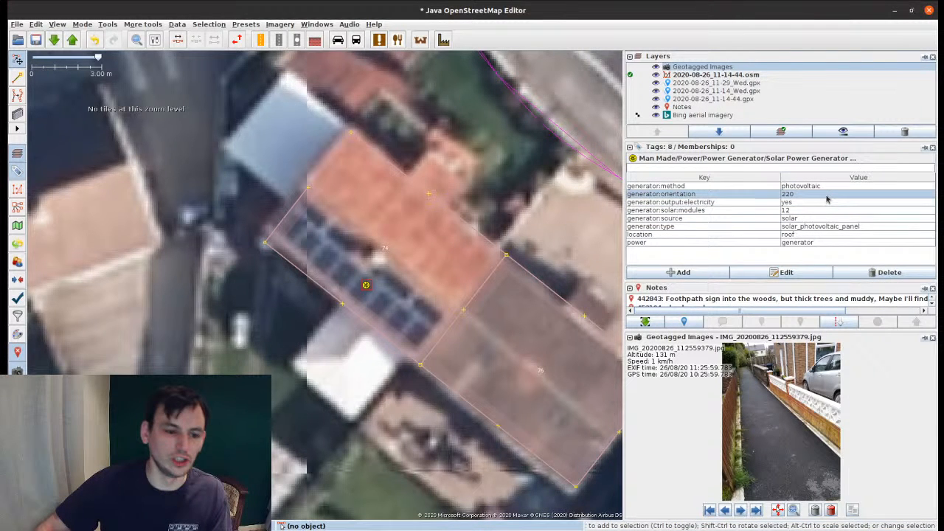
scroll(478, 334, down, 5)
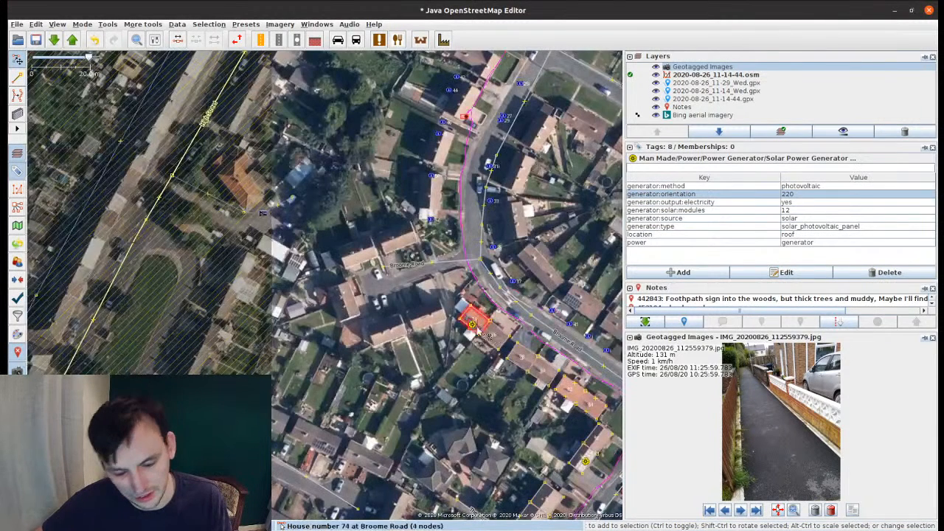
click(468, 384)
drag(468, 384, 424, 287)
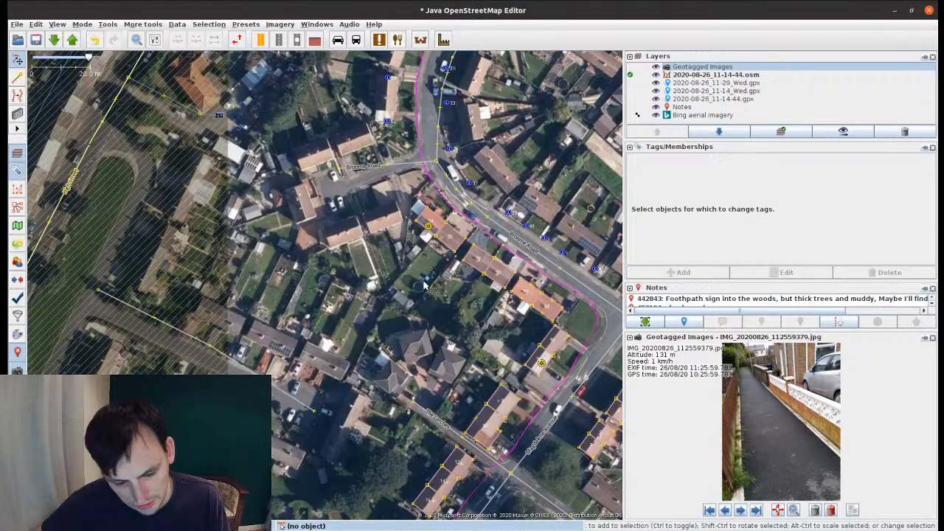
key(a)
click(424, 285)
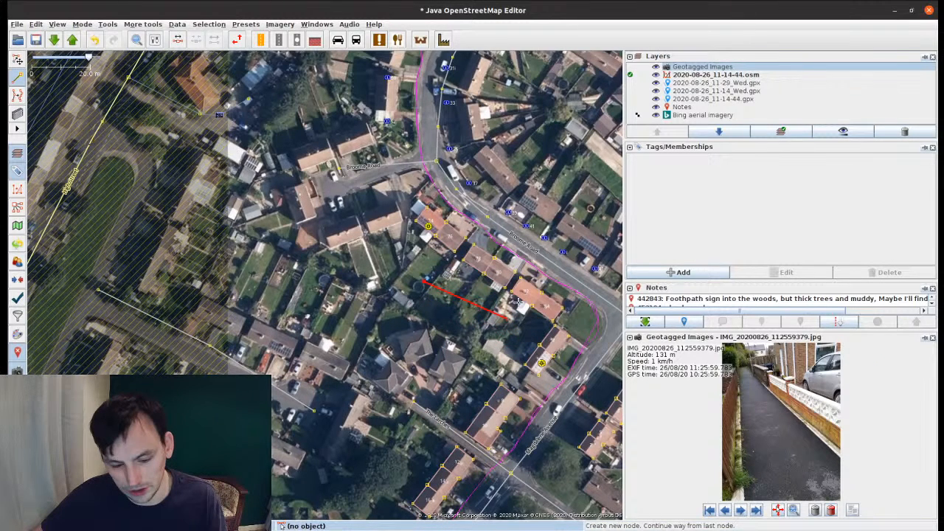
key(Escape)
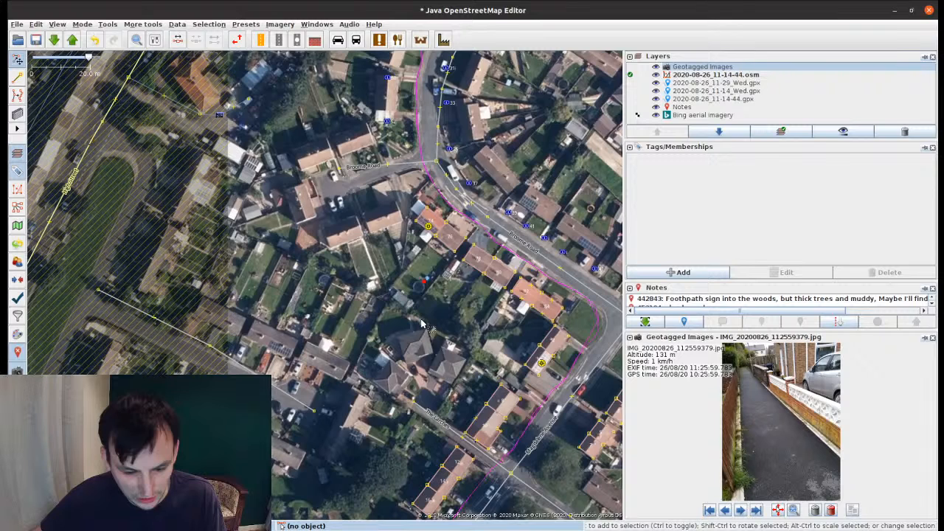
Step: Draw a rectangular building over the roof with solar panels at its southeast end, on the northeast side of Broome Road opposite house 82
scroll(422, 325, up, 2)
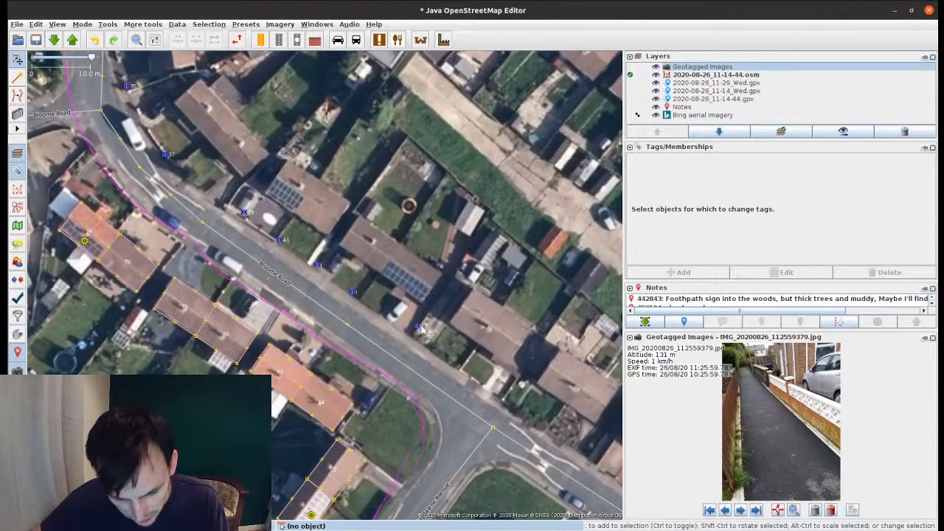
scroll(397, 295, up, 2)
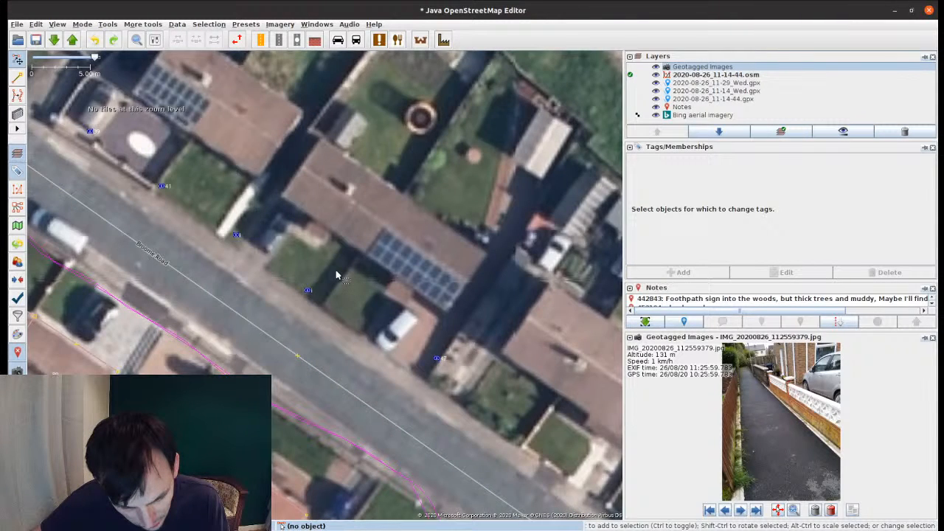
scroll(337, 276, down, 2)
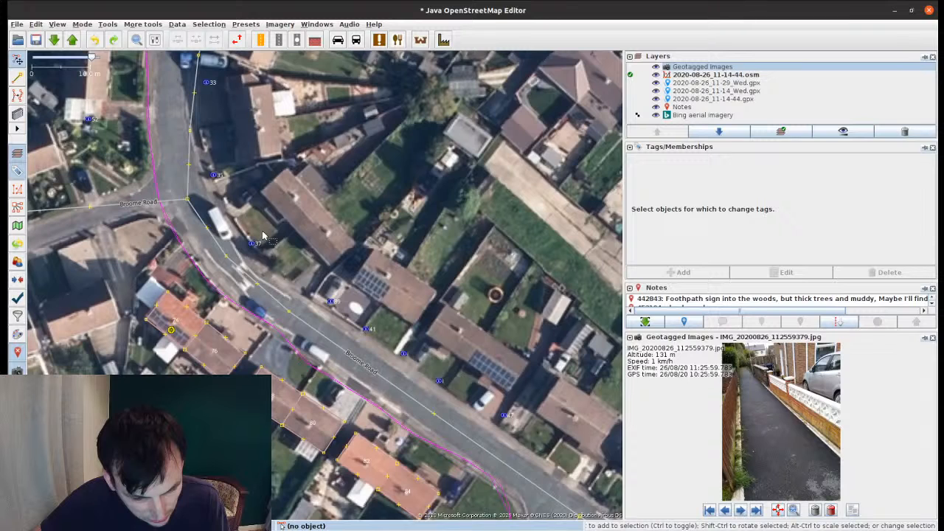
drag(506, 406, 460, 323)
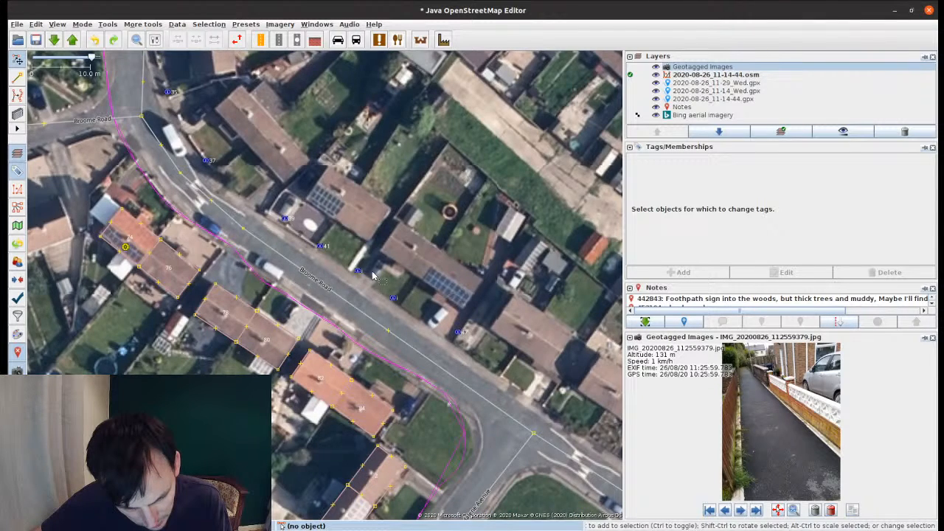
scroll(373, 275, up, 2)
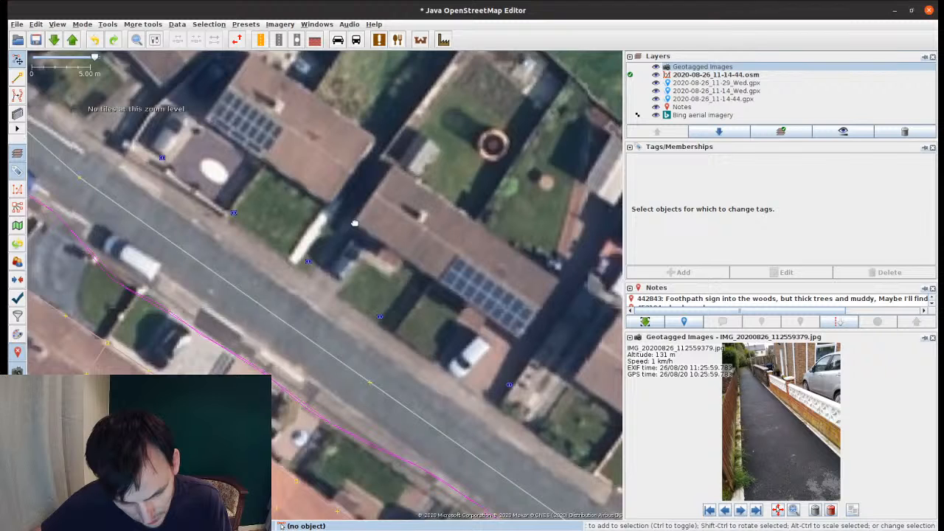
click(355, 223)
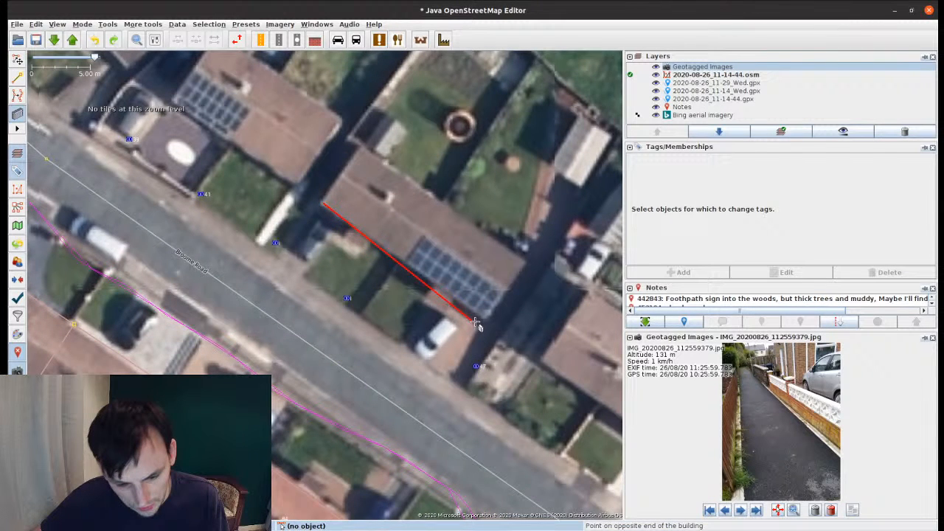
click(476, 322)
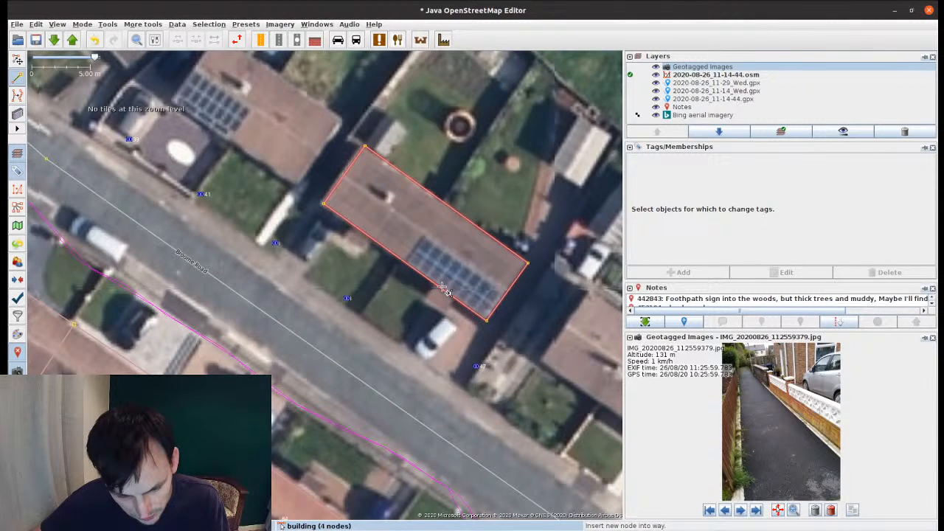
key(s)
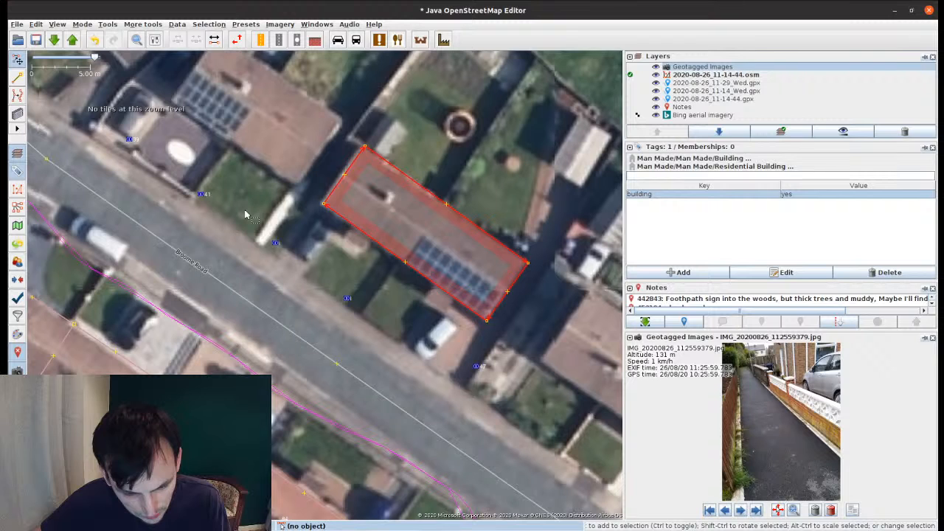
Step: Try to terrace the new building into two Broome Road houses starting at number 43, and undo the split
shift+click(325, 356)
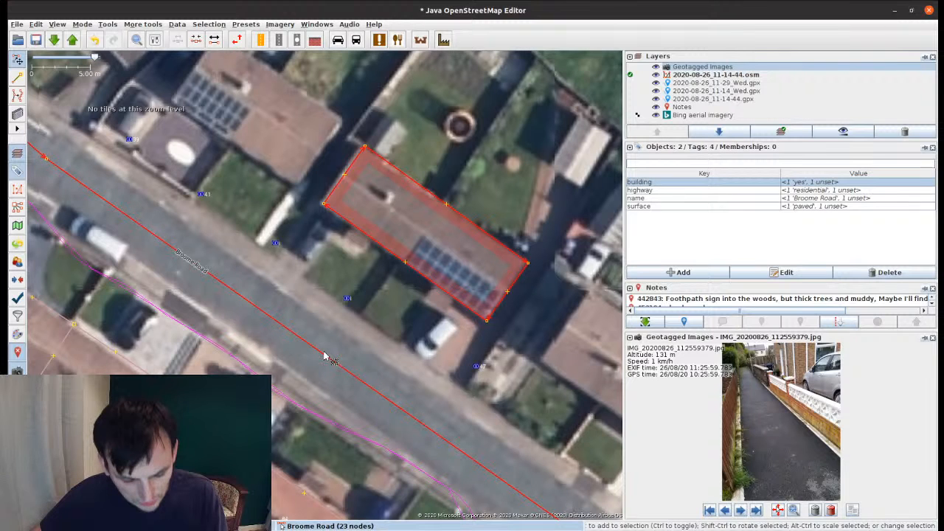
key(shift+t)
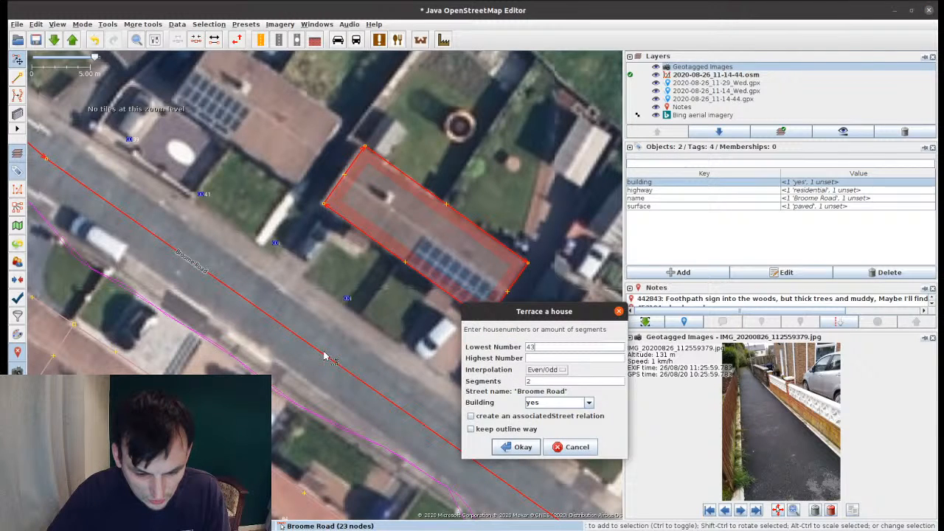
key(Return)
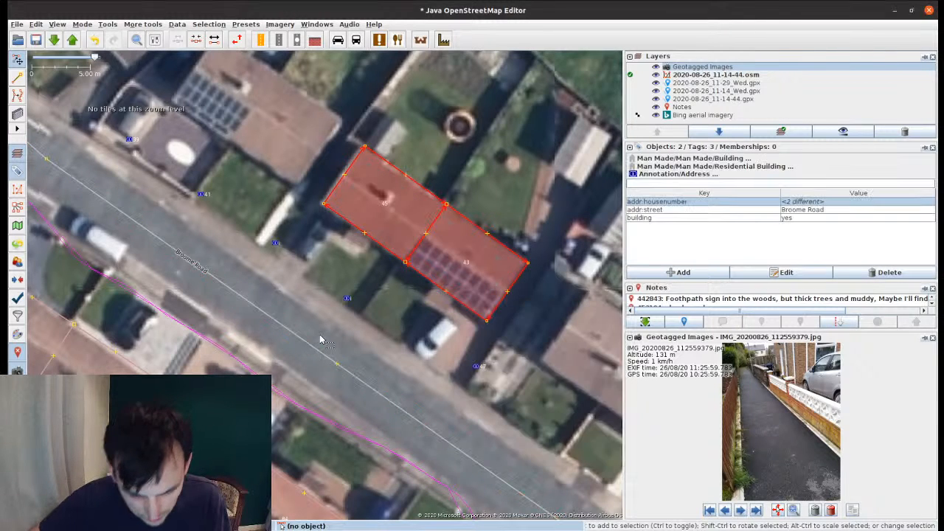
key(ctrl+z)
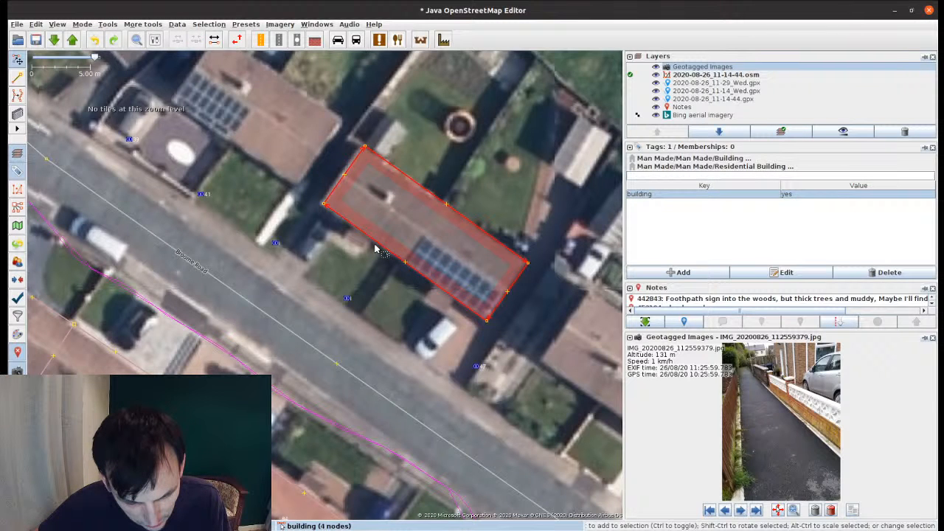
shift+click(327, 357)
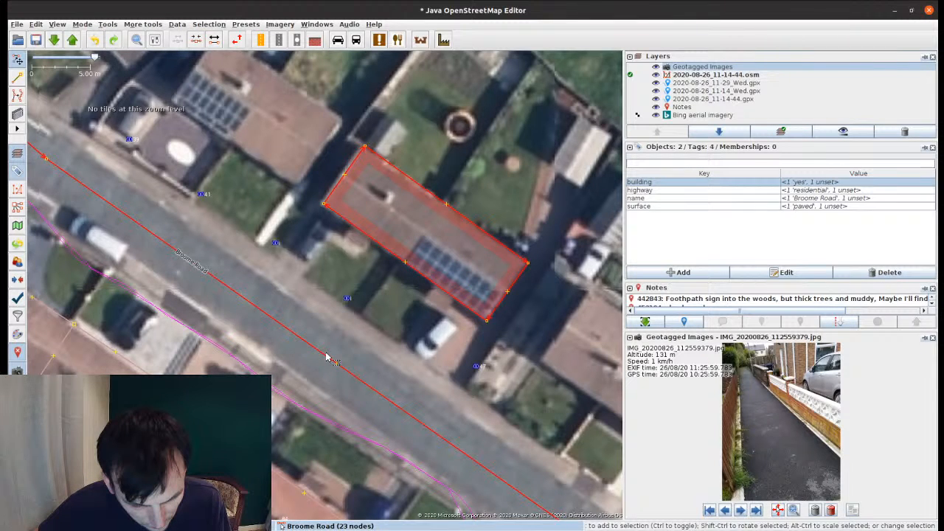
drag(327, 357, 317, 358)
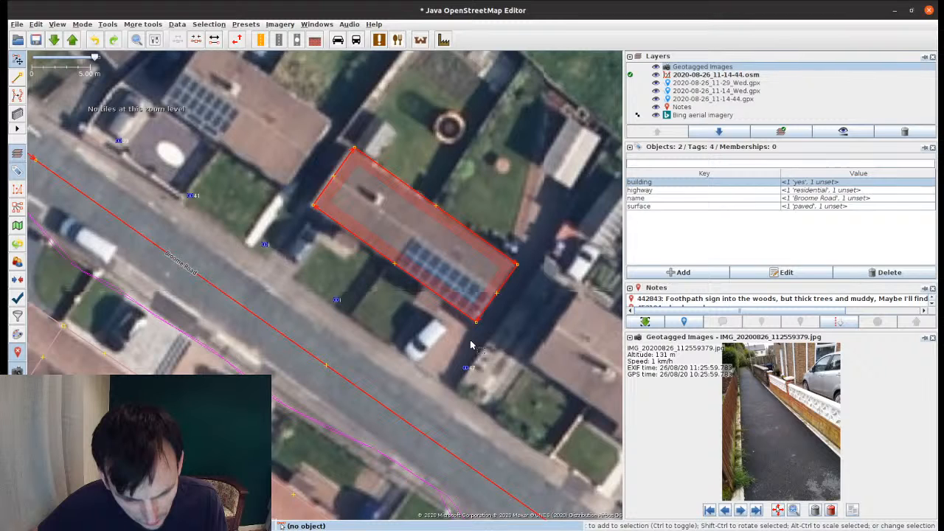
click(471, 344)
Step: Terrace the new building into Broome Road houses 45 and 47, with 45 at the northwest end
drag(232, 181, 401, 419)
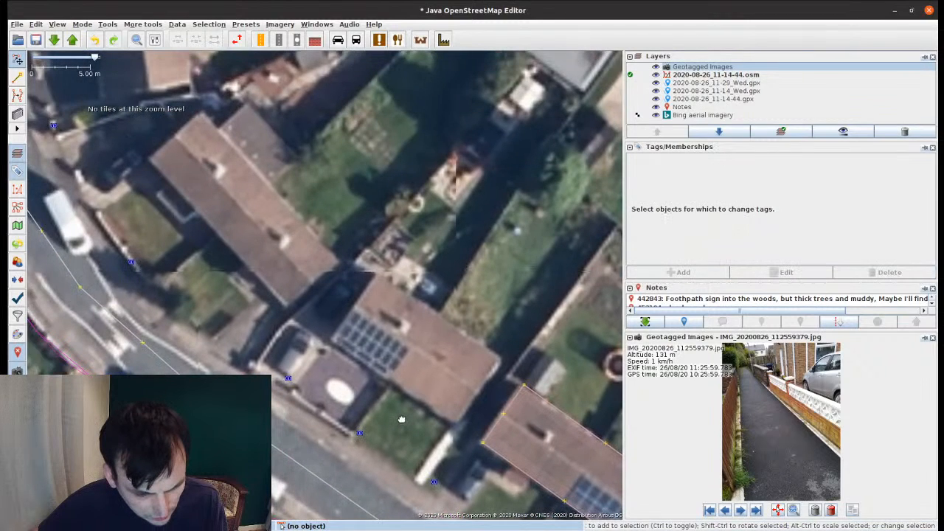
drag(134, 176, 233, 214)
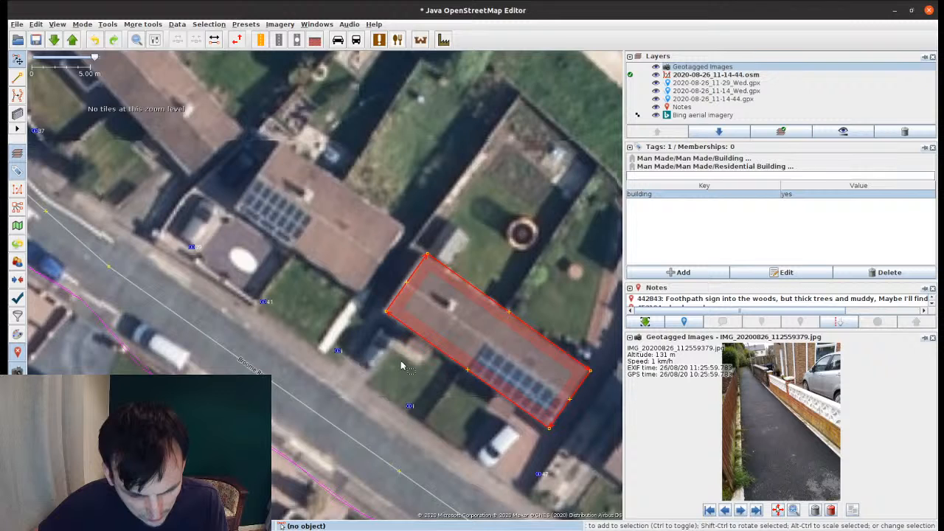
drag(401, 362, 381, 289)
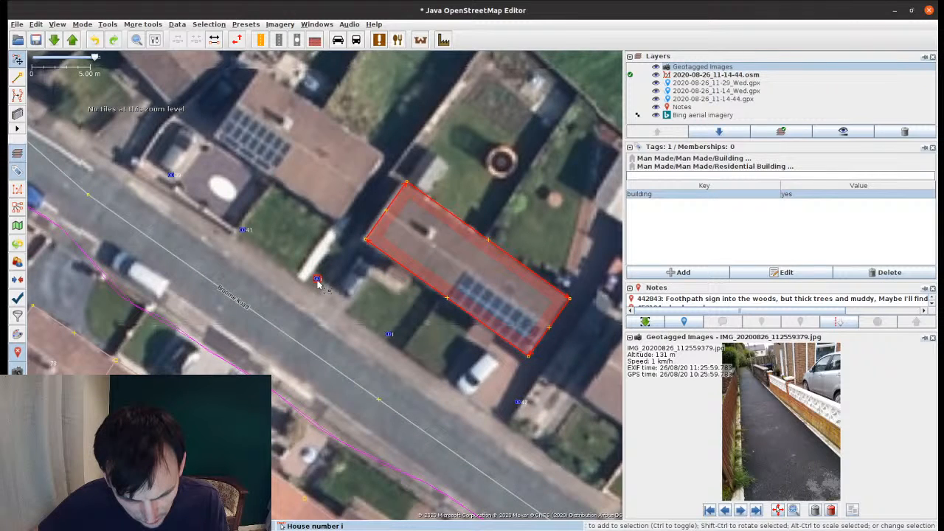
shift+click(361, 389)
key(shift+t)
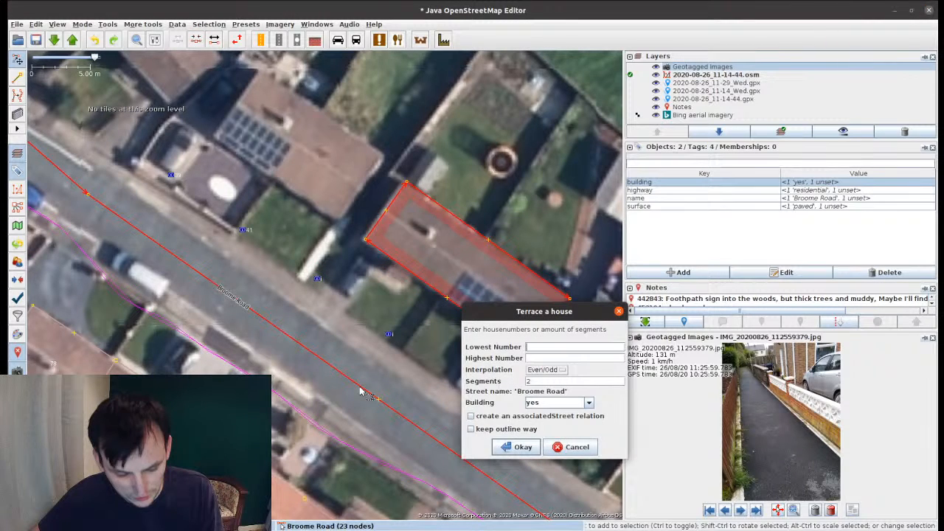
key(Return)
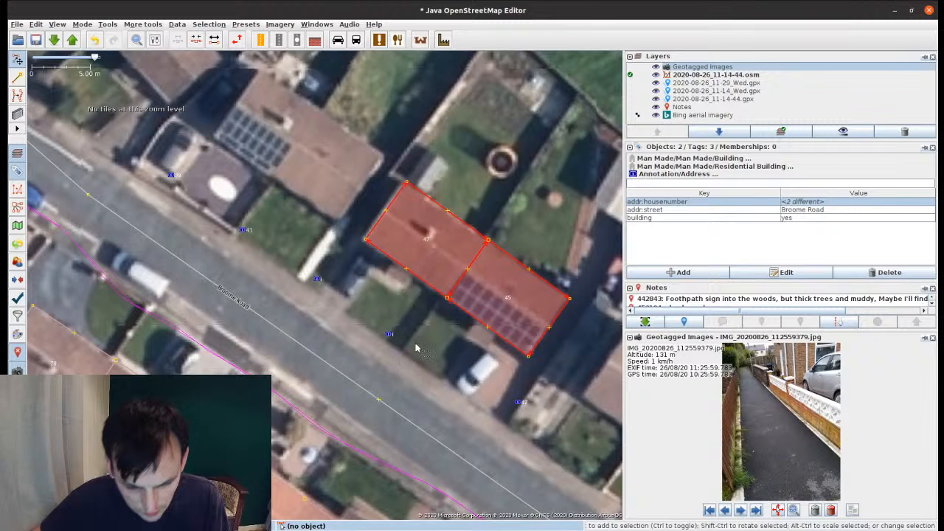
drag(417, 348, 332, 219)
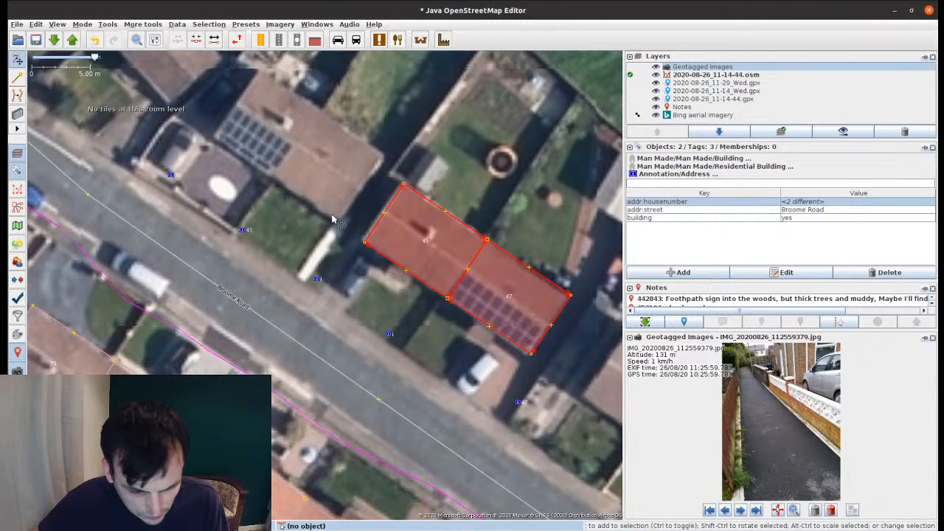
Step: Draw a rectangular building over the roof northwest of house 45, including the part with solar panels
click(216, 139)
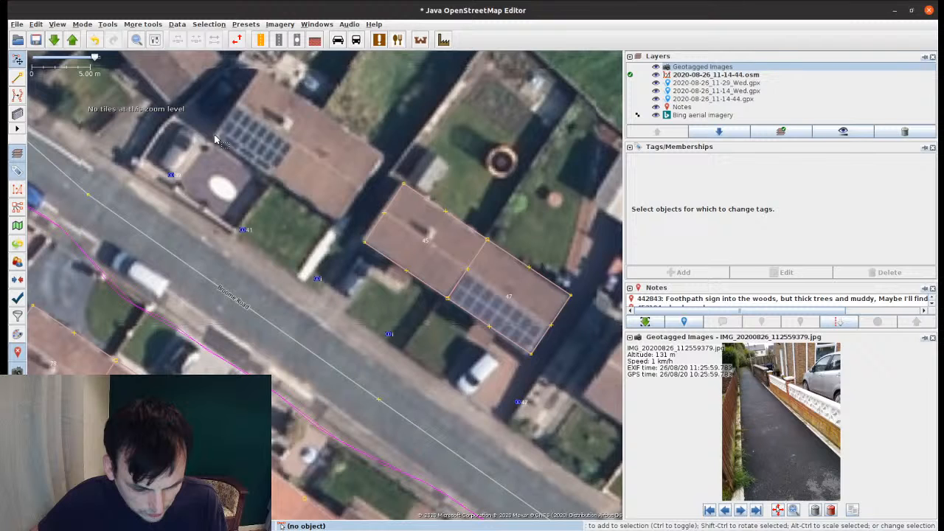
key(b)
drag(214, 137, 338, 222)
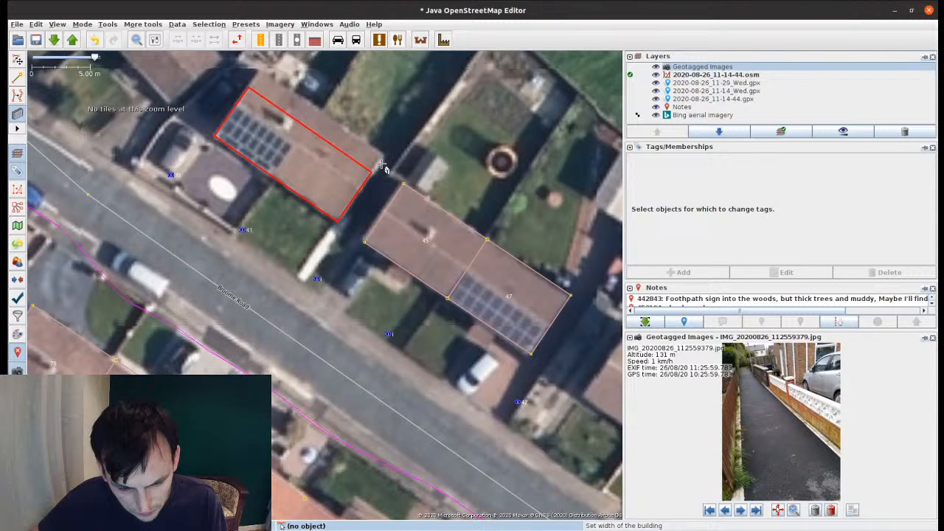
click(384, 167)
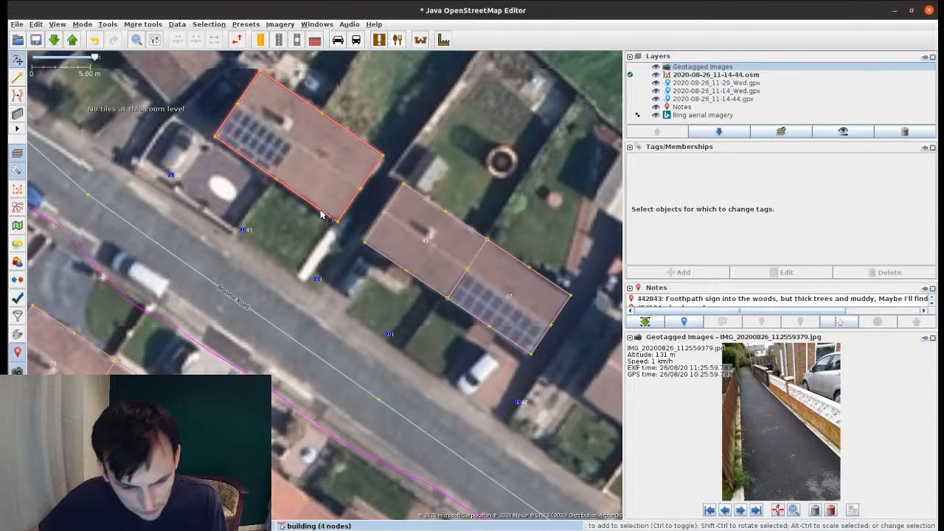
Step: Terrace this building into Broome Road houses 41 and 43, with 41 at the northwest end
shift+click(273, 319)
key(shift+t)
text(41)
key(Tab)
text(43)
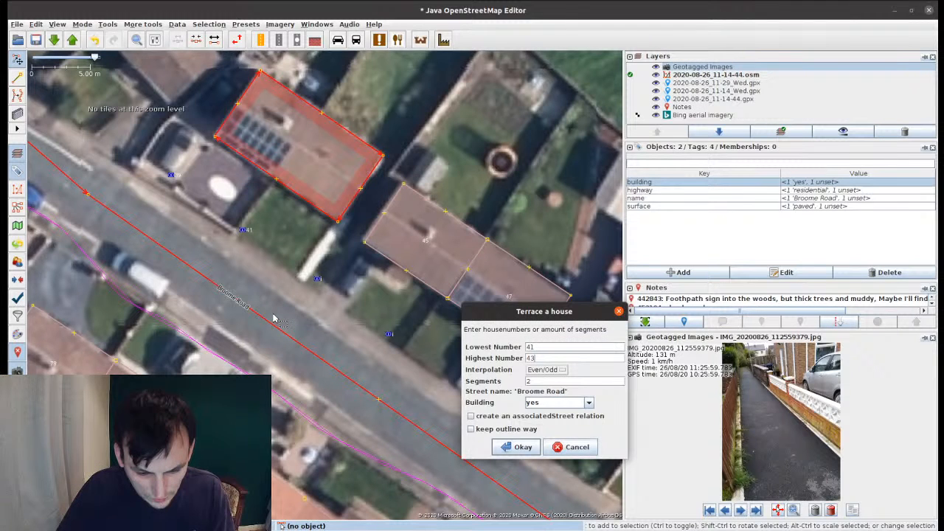
key(Return)
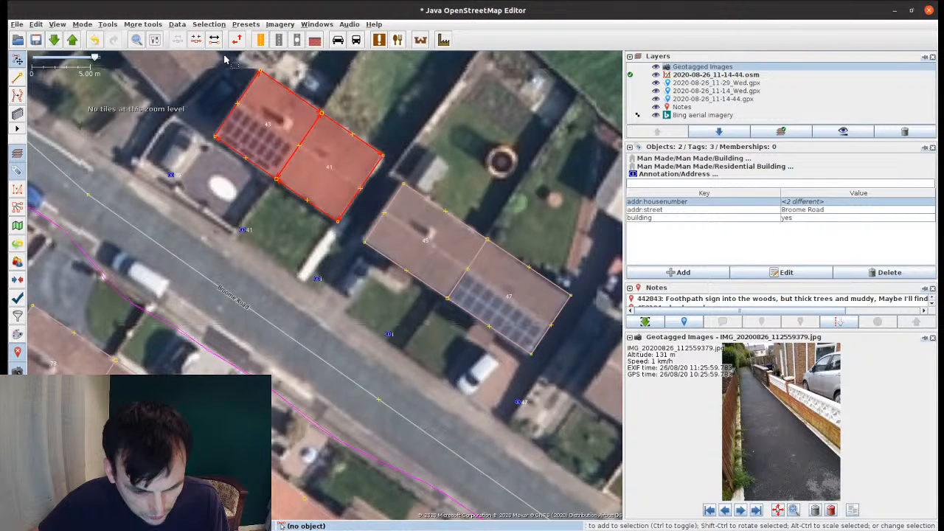
drag(224, 57, 353, 234)
click(353, 234)
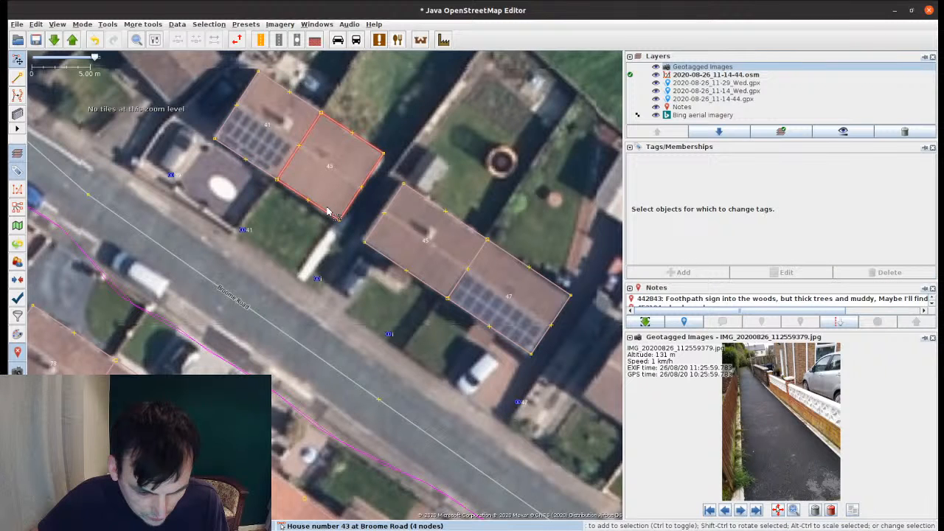
Step: Add the note "House number assumed, none displayed." to both Broome Road houses 43 and 45
click(329, 212)
shift+click(379, 222)
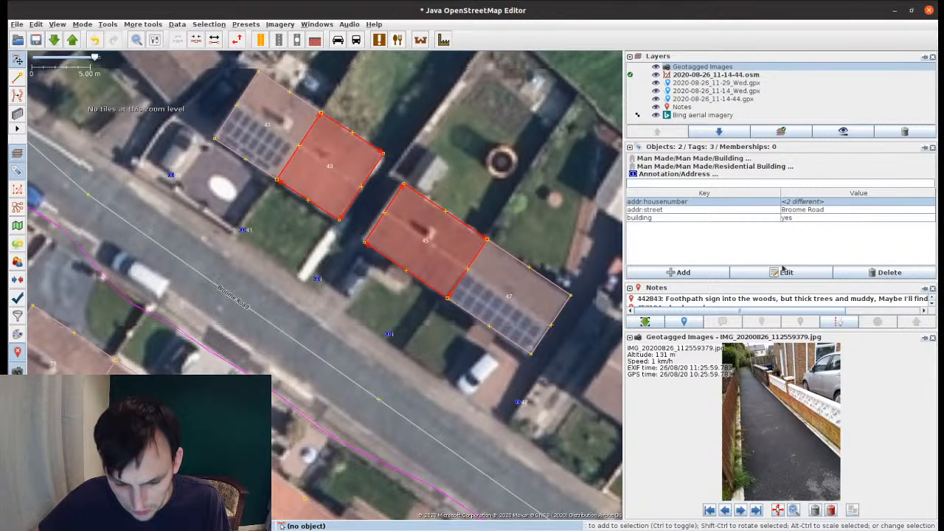
click(707, 274)
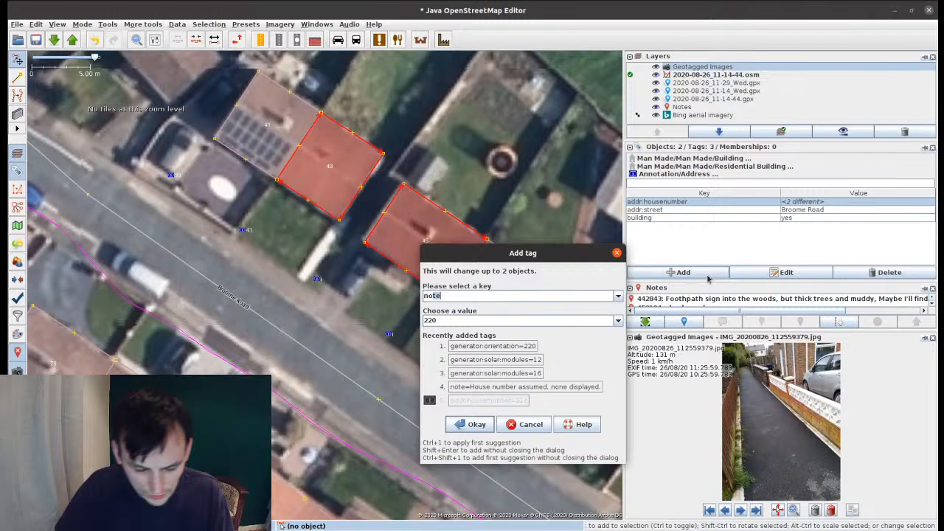
key(ctrl+4)
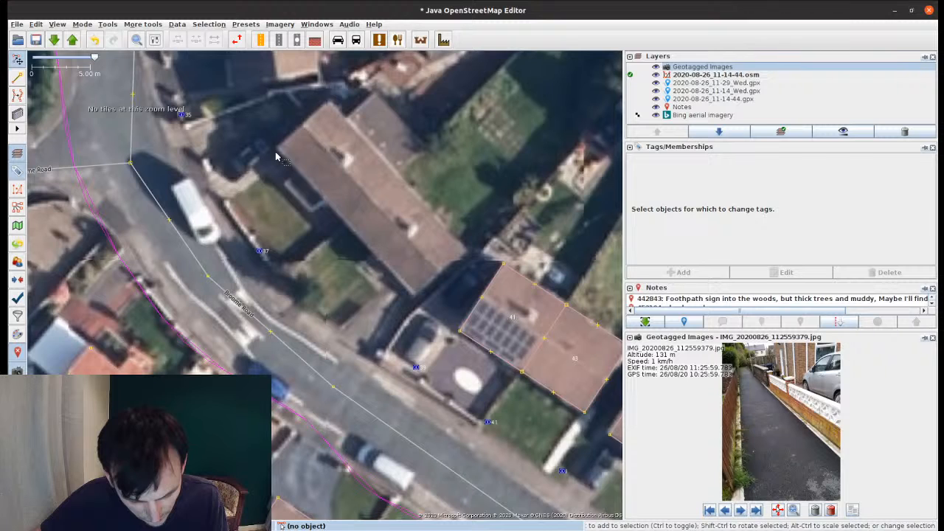
Step: Draw a rectangular building over the long roof northwest of house 41
key(a)
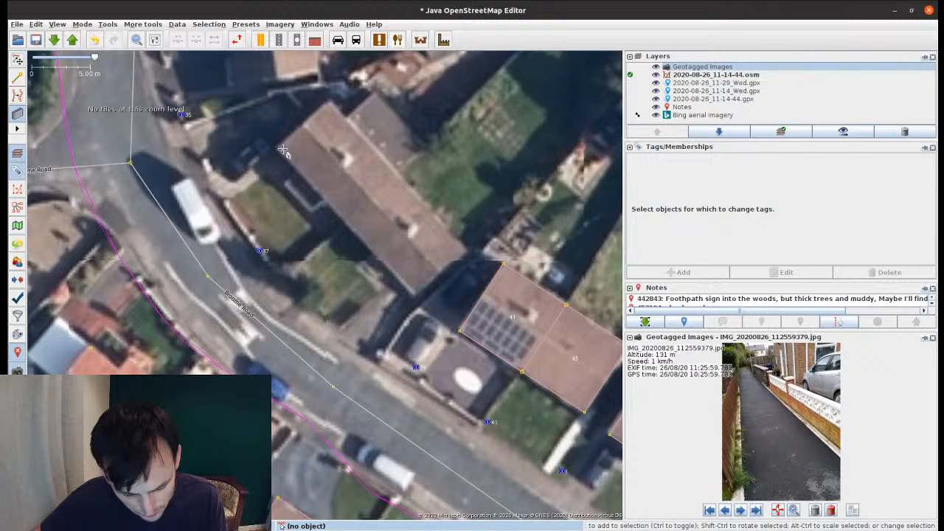
drag(282, 150, 465, 253)
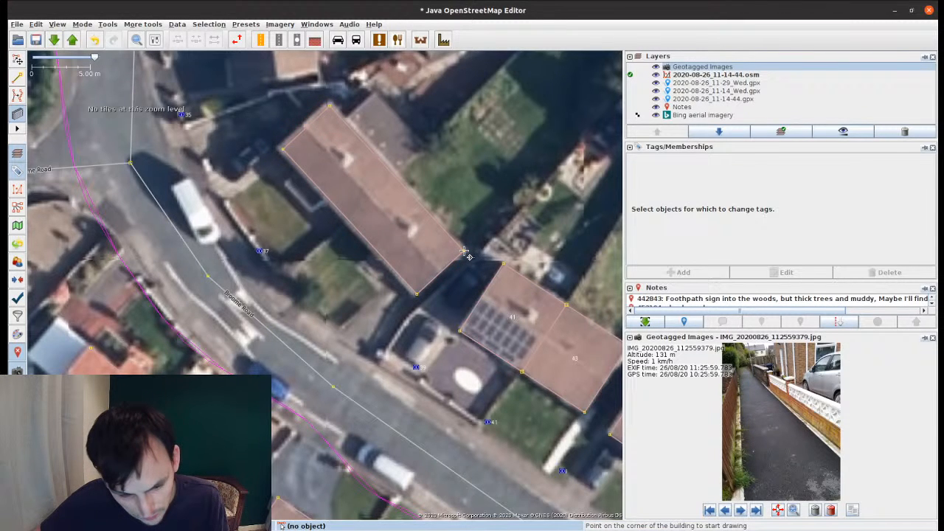
key(s)
Step: Terrace the new building along Broome Road into two houses, numbered 37 and 39
click(393, 271)
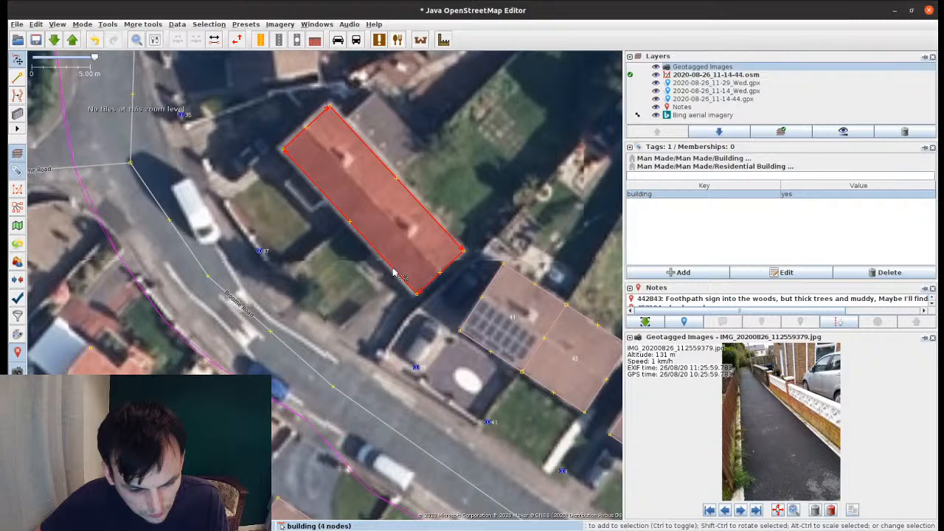
shift+click(292, 357)
key(shift+t)
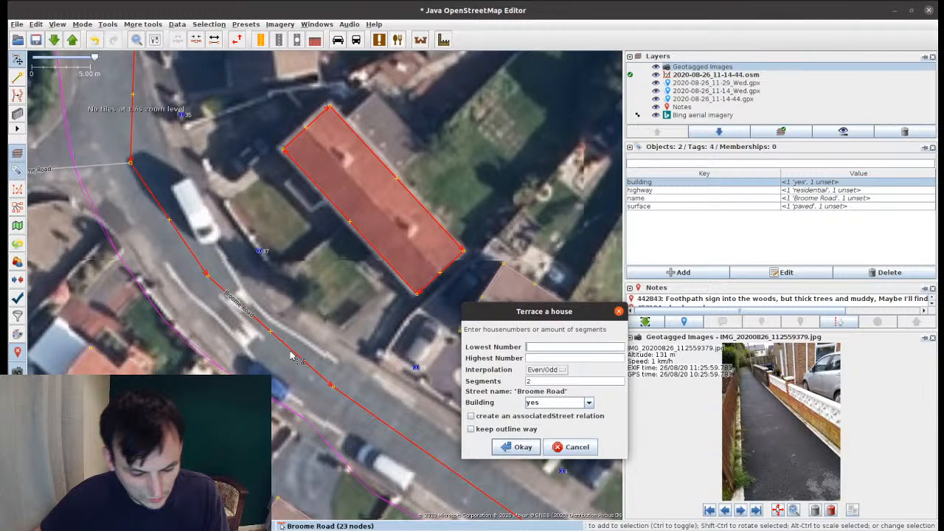
text(37)
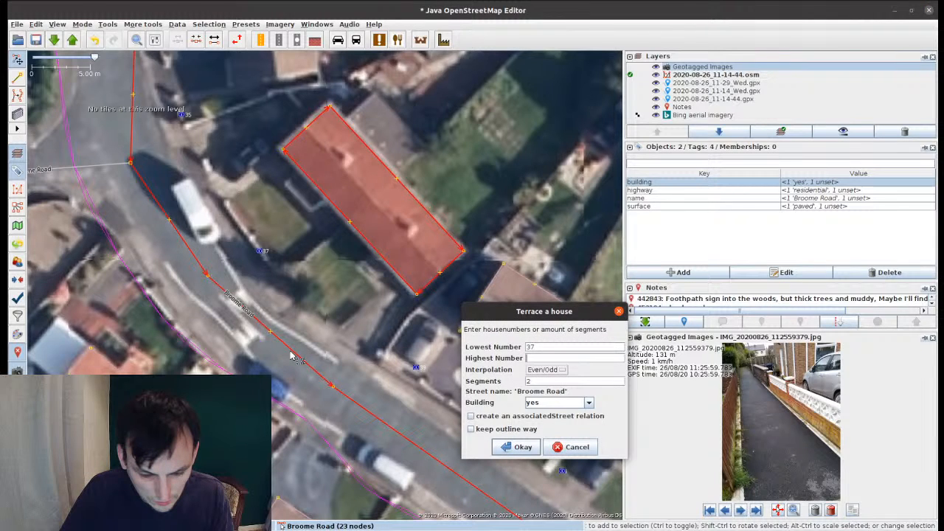
key(Return)
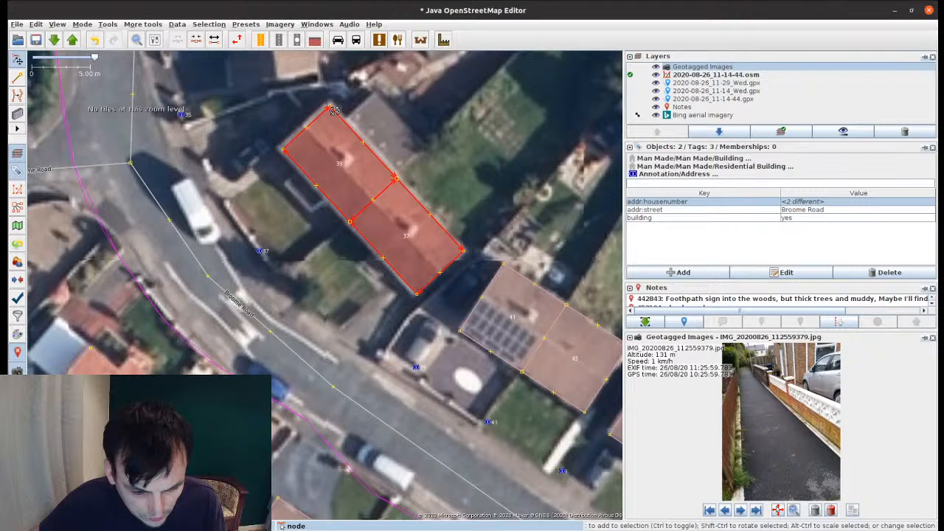
Step: Paste a copied roof solar generator and position it over the panels on house 47
drag(334, 110, 424, 311)
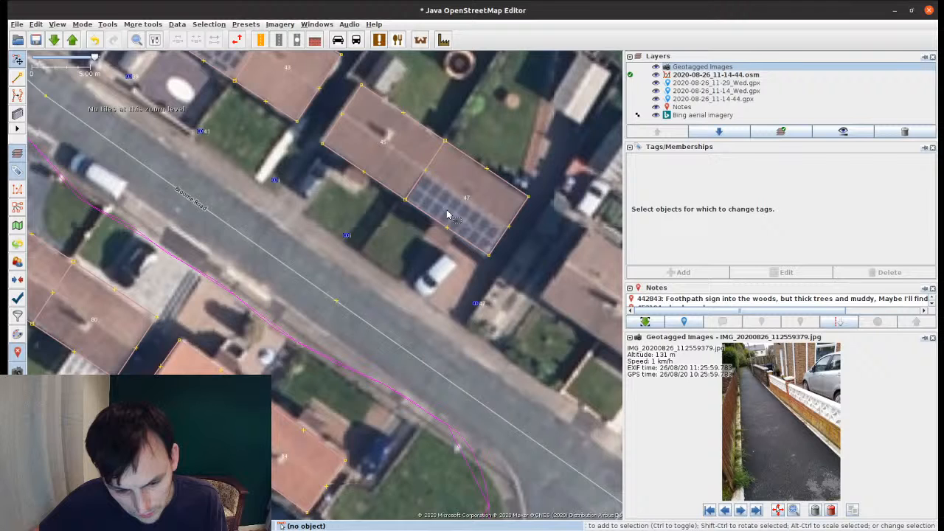
click(447, 206)
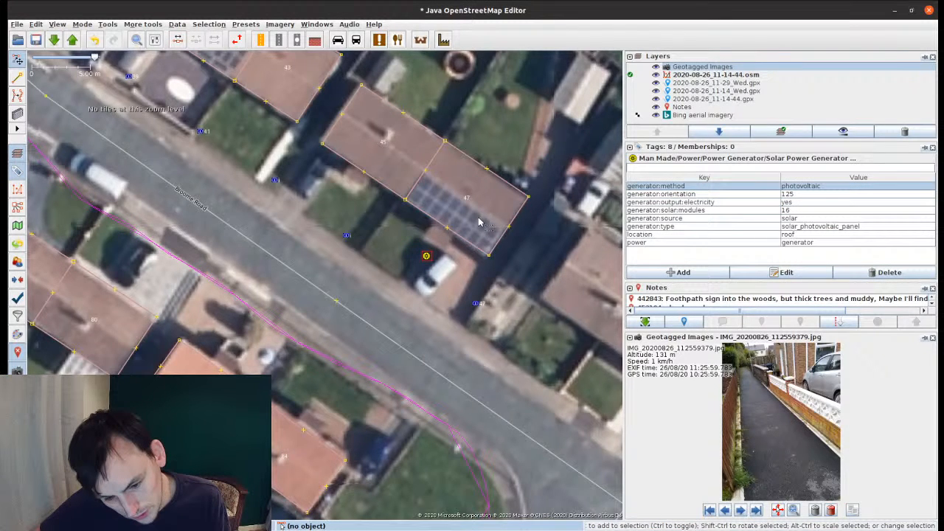
drag(426, 256, 454, 215)
Step: Check the facing direction of house 47's panels with a trial line and set the generator's orientation to 210
key(a)
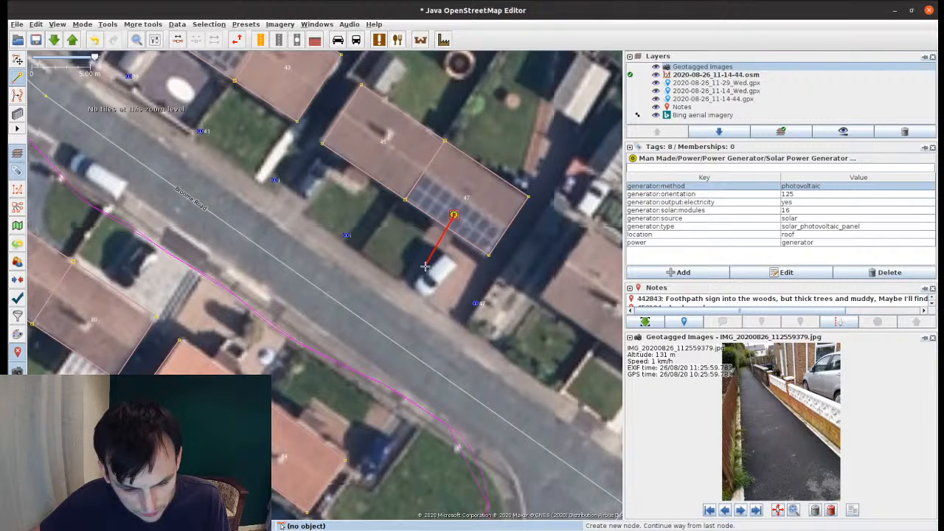
key(Escape)
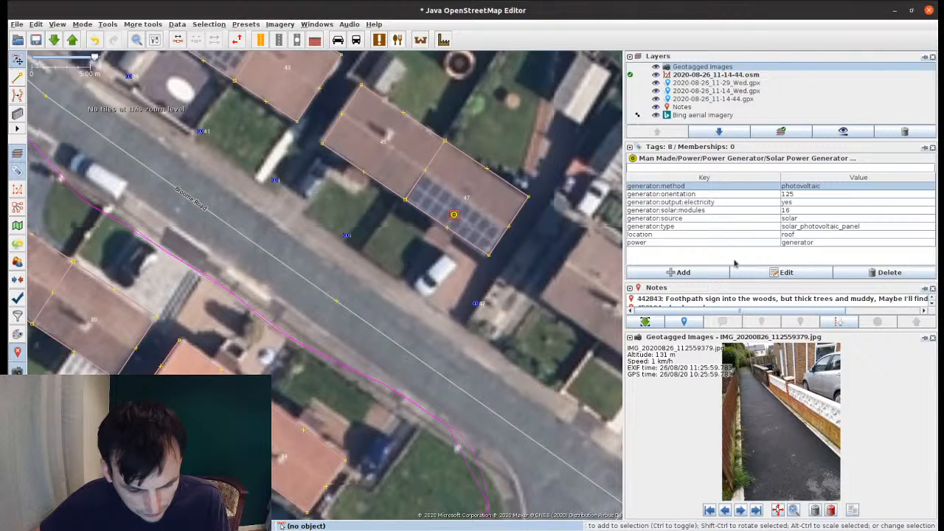
double_click(810, 194)
text(210)
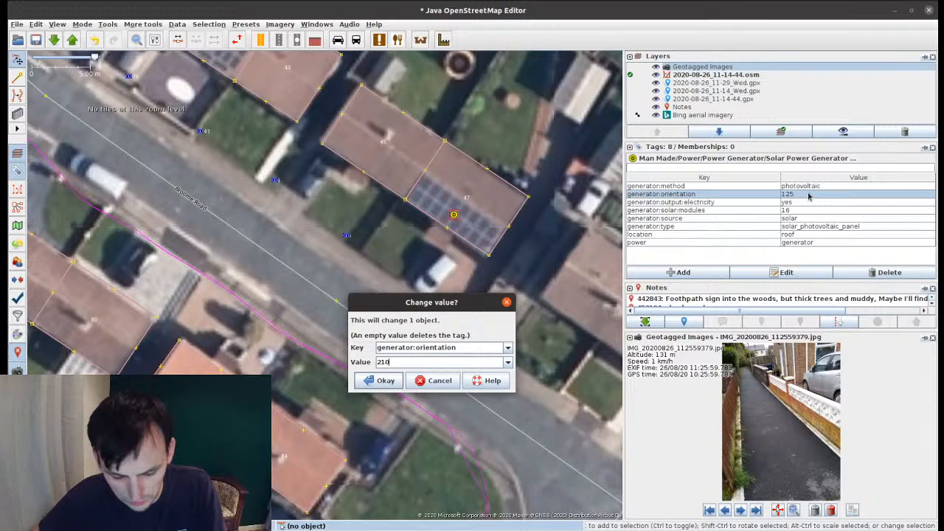
key(Return)
key(Escape)
Step: Place another copy of the solar generator on house 41's panels and set its orientation to 215
drag(361, 247, 448, 424)
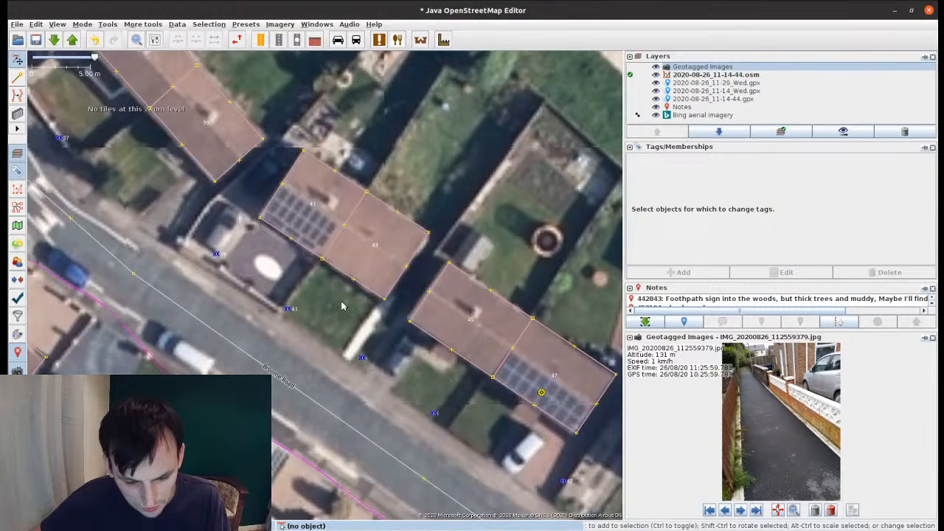
click(300, 224)
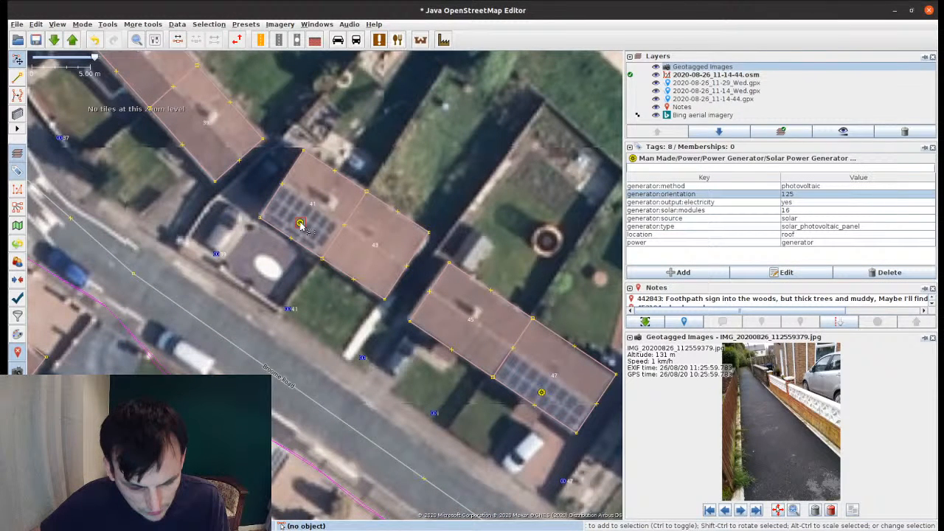
key(a)
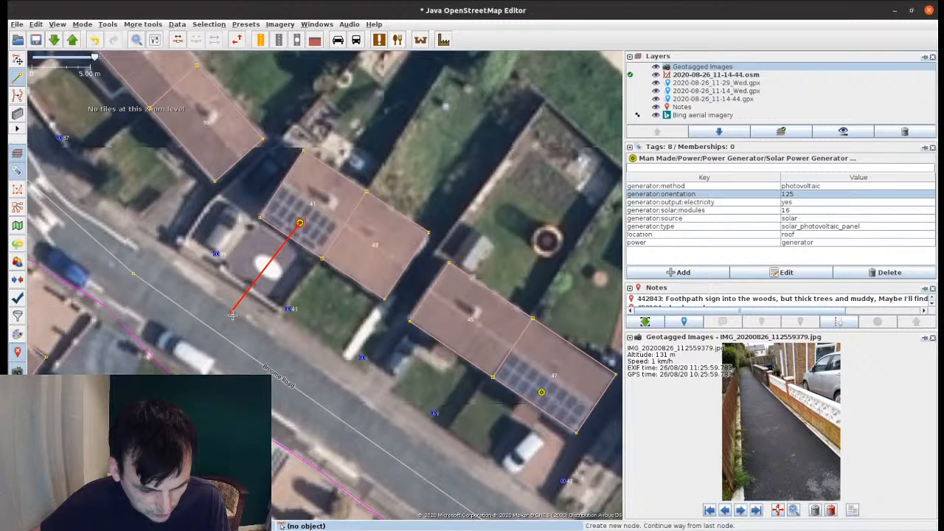
key(Escape)
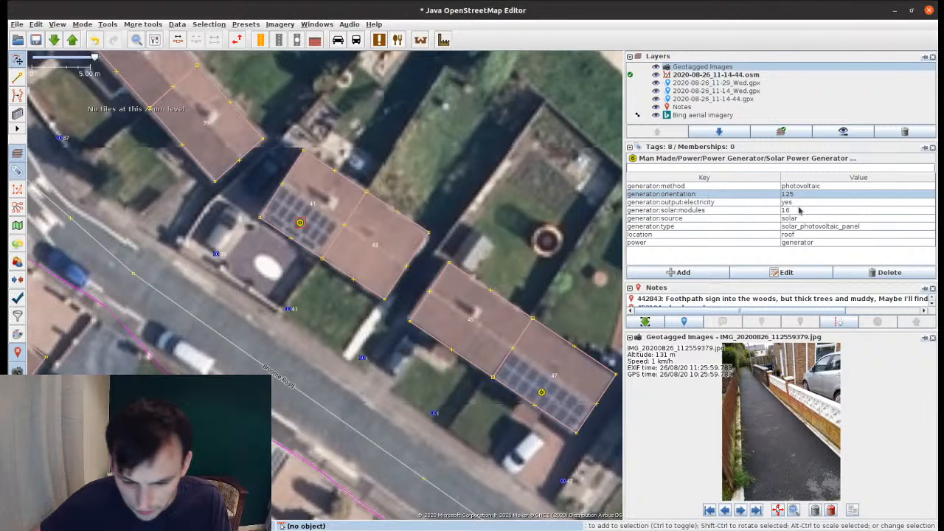
key(Return)
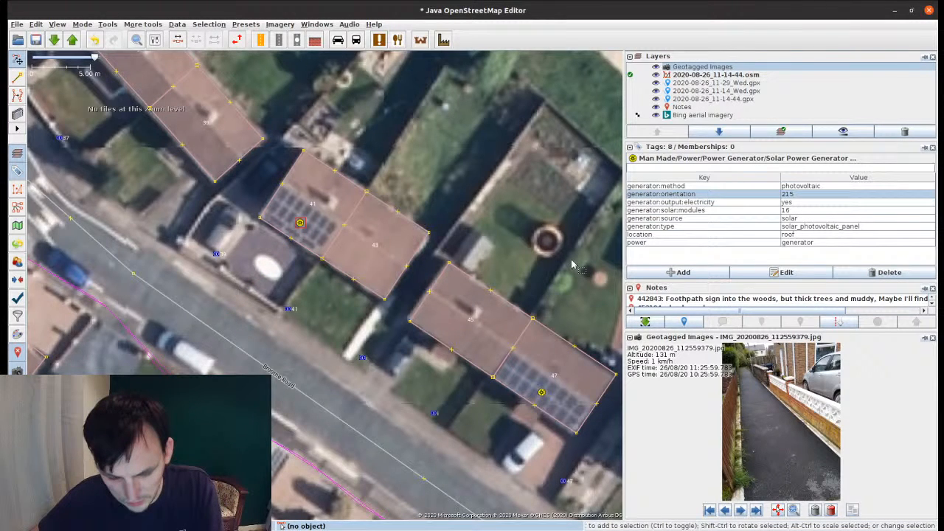
Step: Compare the facing directions of the panels on houses 41 and 47, and set house 41's generator orientation to 210
key(a)
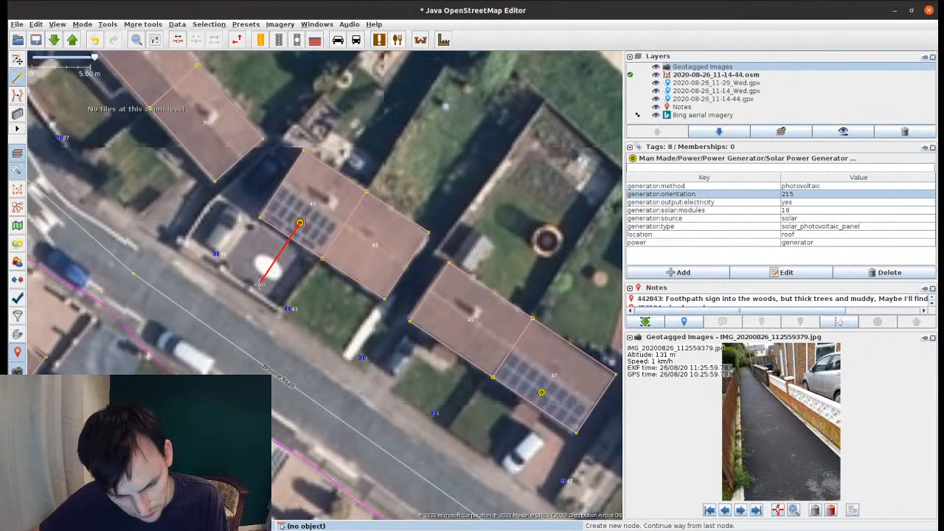
key(Escape)
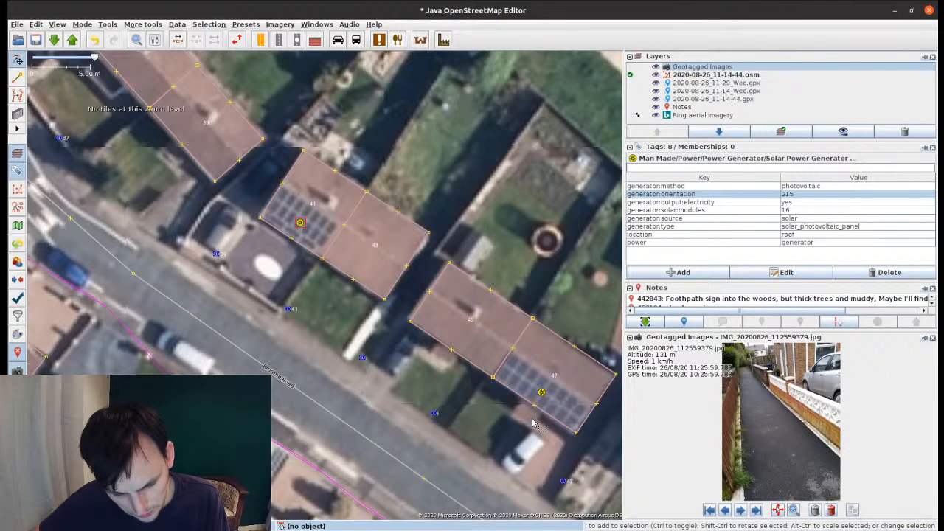
key(a)
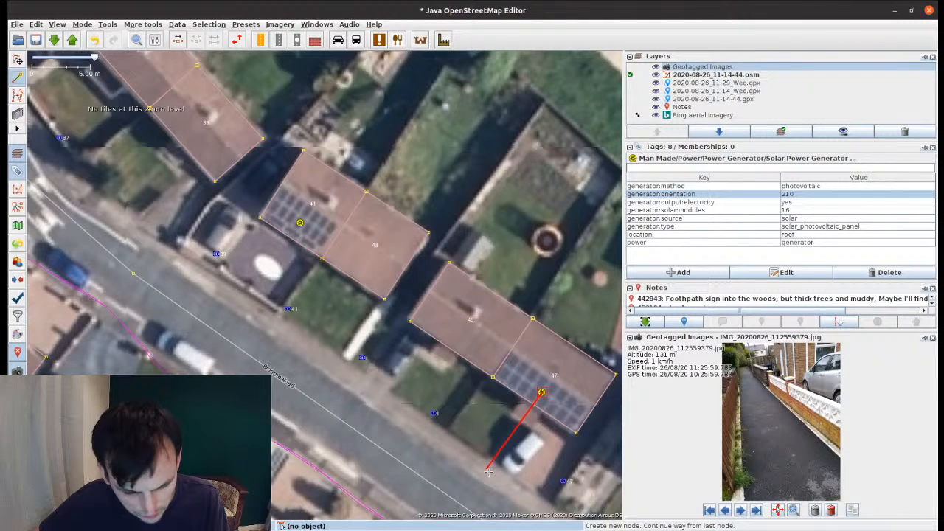
key(Escape)
click(301, 225)
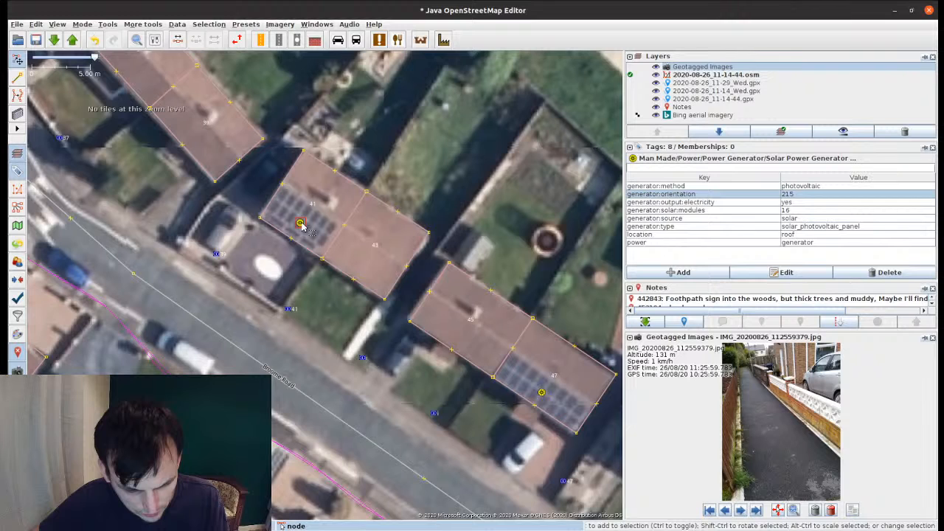
double_click(814, 197)
text(21)
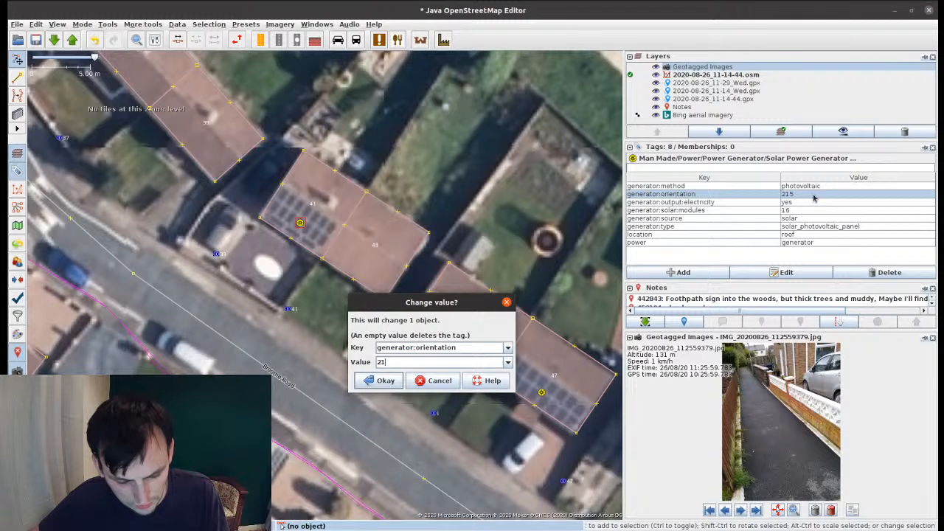
key(Return)
Step: Set the number of solar modules on house 41's generator to 17
click(292, 251)
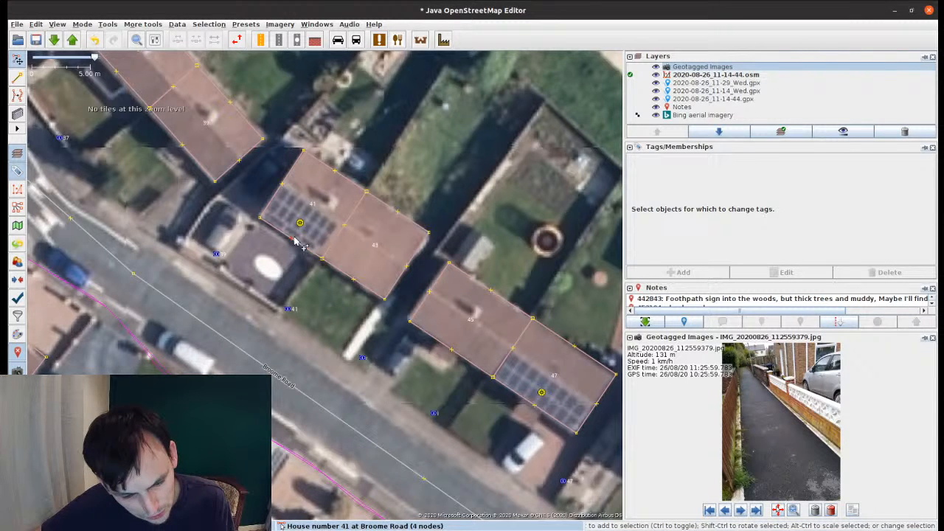
click(300, 223)
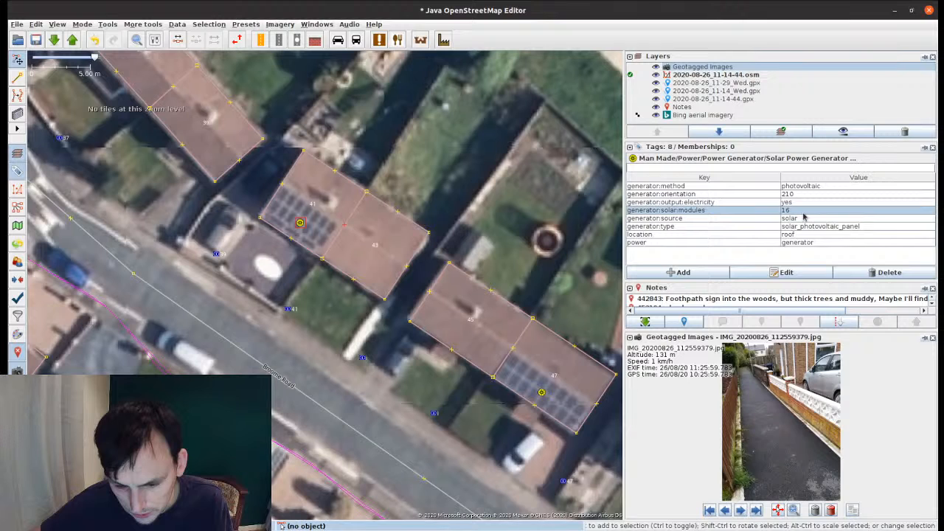
double_click(804, 213)
text(17)
key(Return)
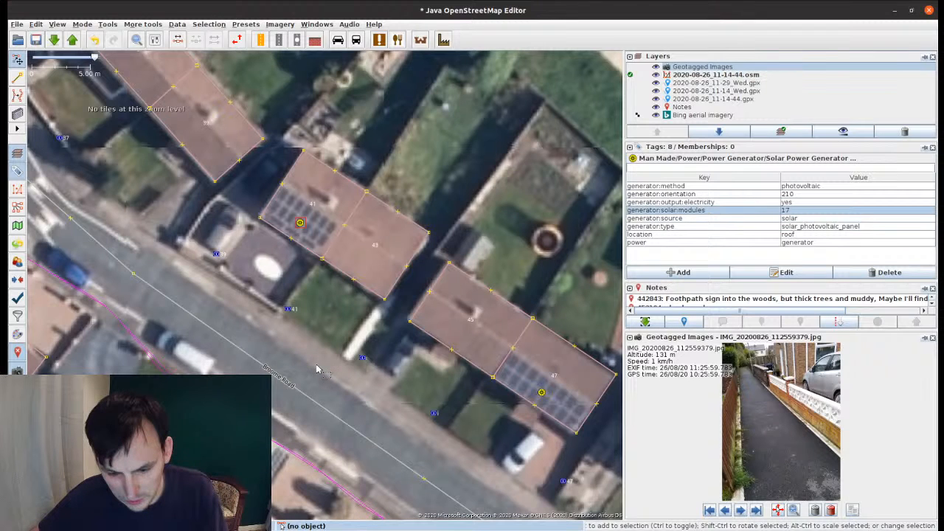
Step: Delete the redundant house-number nodes along Broome Road in front of houses 37 to 47
click(288, 310)
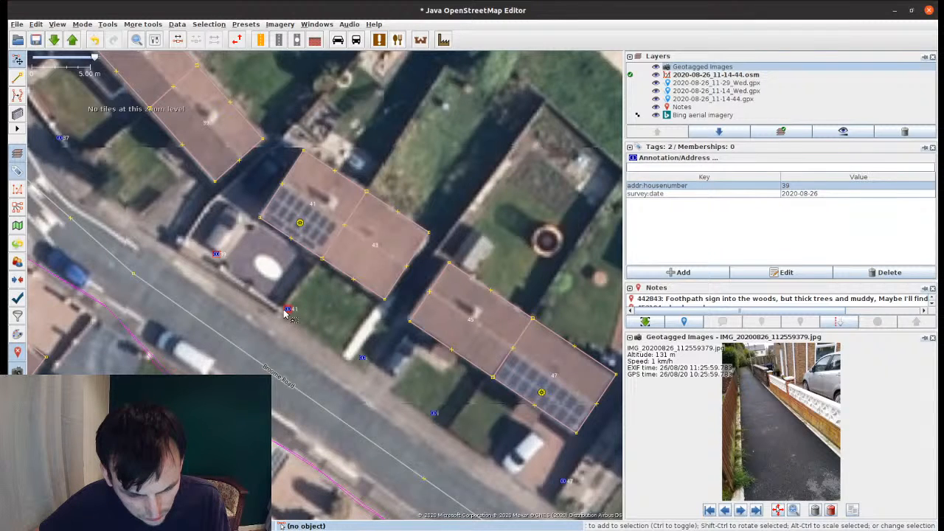
drag(285, 313, 428, 392)
shift+click(433, 413)
shift+click(563, 481)
key(Delete)
Step: Draw a rectangular building over the roof just north of house 37, beside house-number nodes 33 and 35
drag(140, 169, 364, 475)
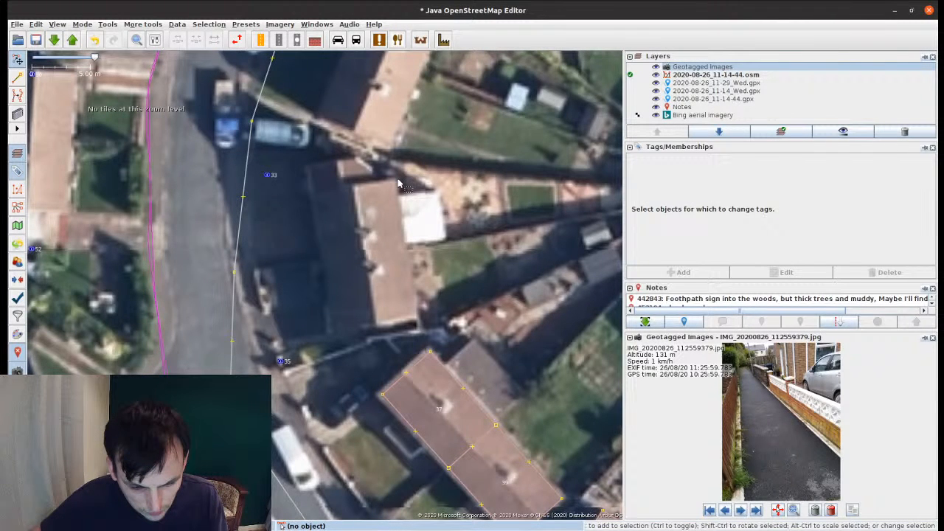
key(b)
drag(399, 179, 418, 320)
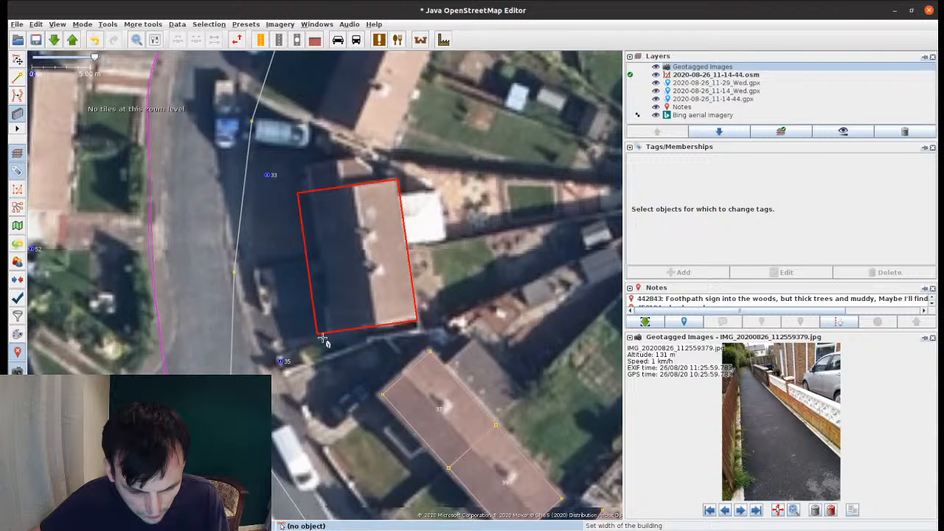
click(334, 313)
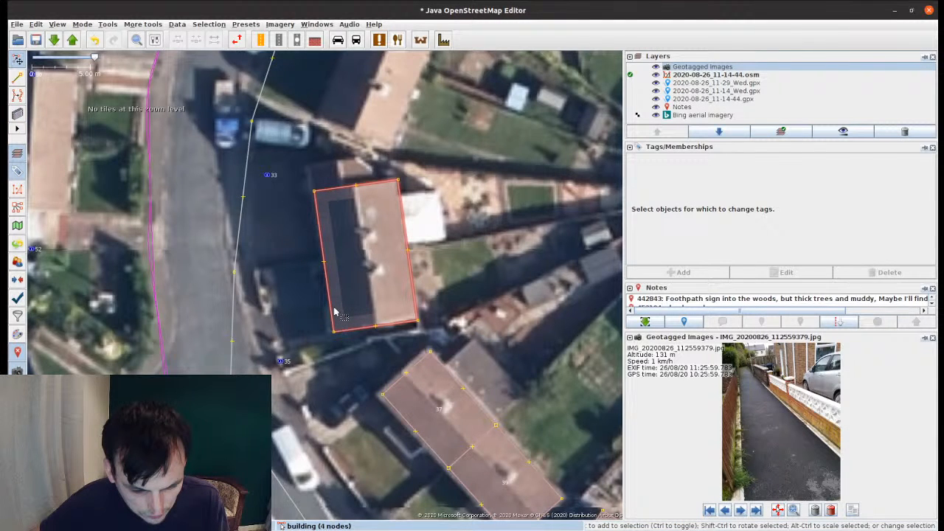
Step: Terrace this building into Broome Road houses 33 and 35, and delete their redundant house-number nodes
shift+click(233, 318)
key(shift+t)
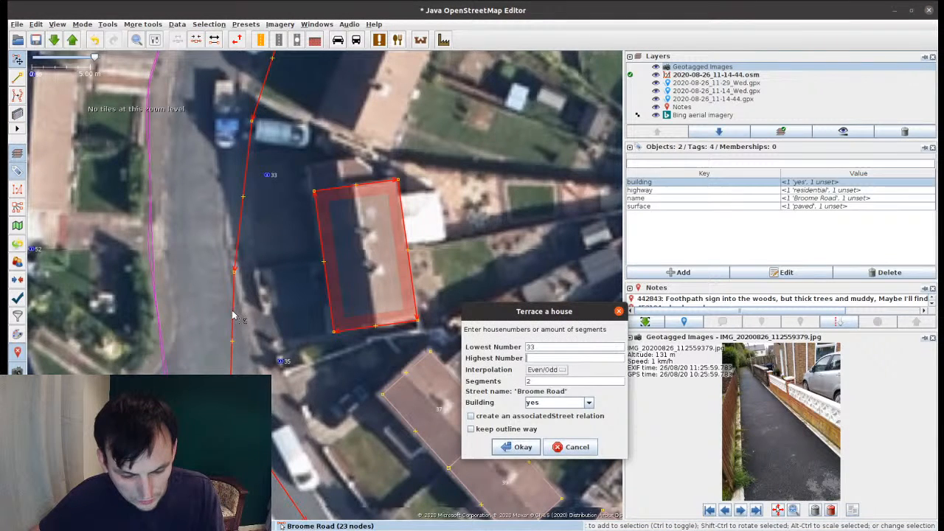
key(Return)
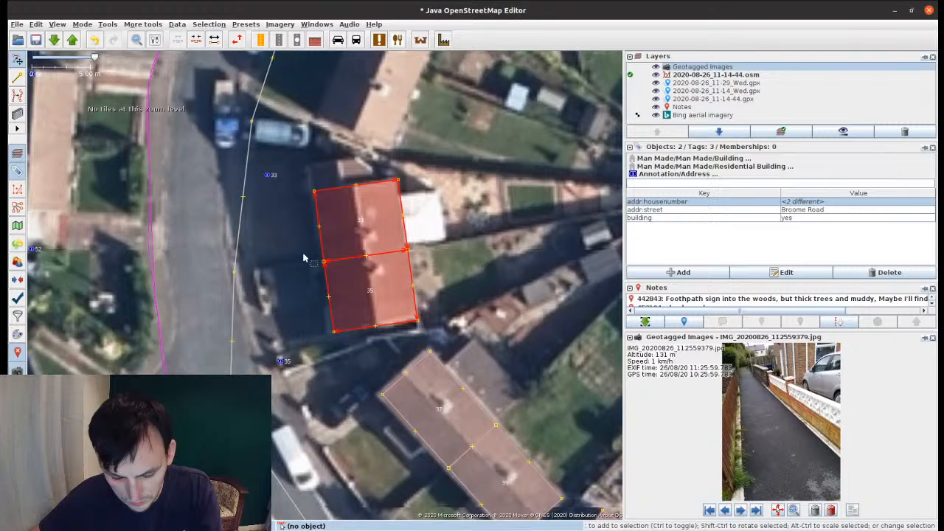
click(269, 175)
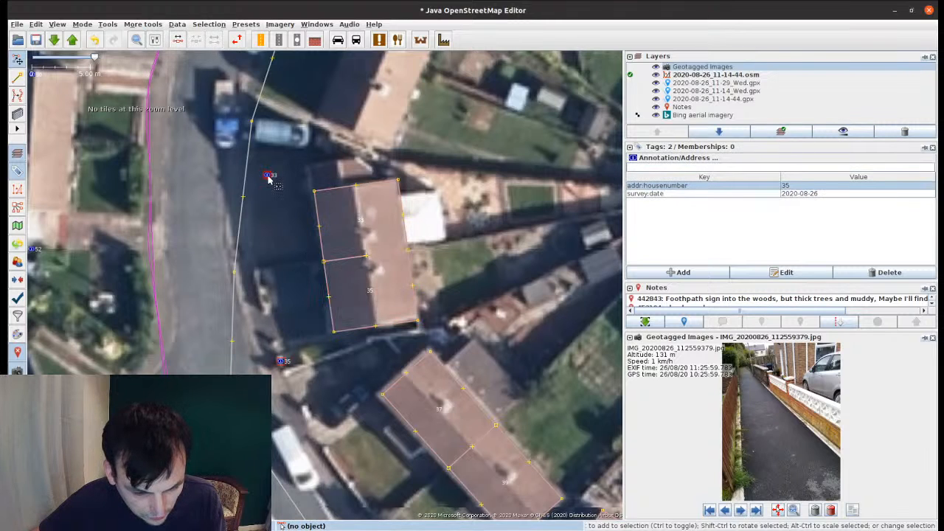
key(Delete)
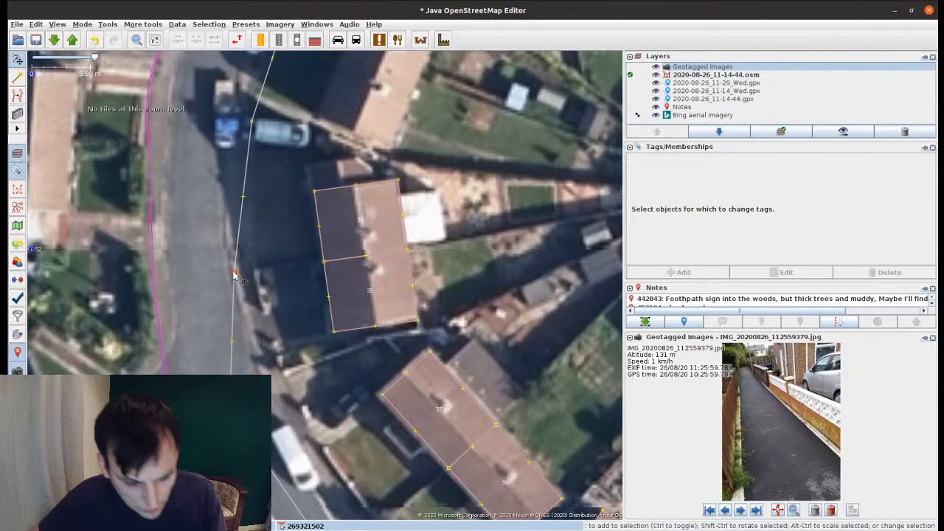
Step: Realign Broome Road beside and just north of houses 33 and 35 by moving its nodes onto the carriageway in the imagery
drag(233, 275, 211, 188)
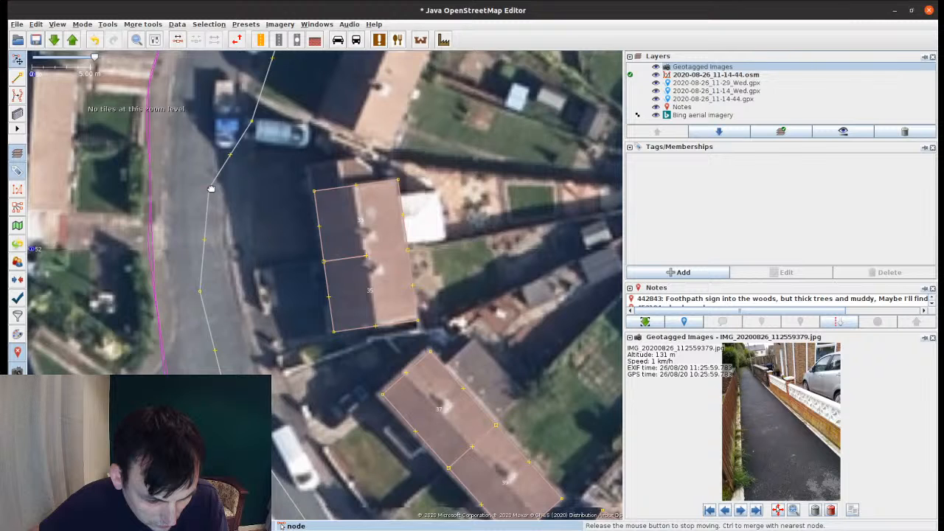
drag(486, 239, 476, 209)
drag(95, 269, 304, 271)
scroll(78, 351, down, 2)
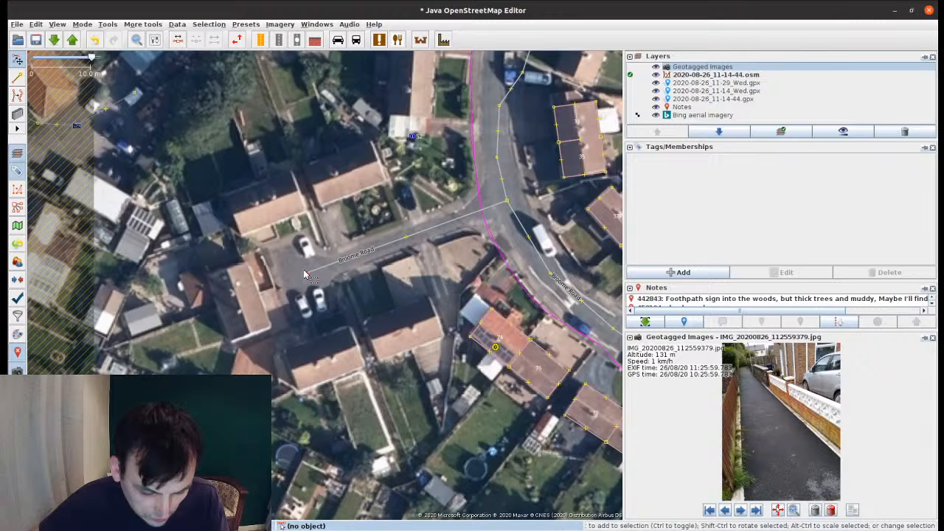
drag(509, 85, 421, 182)
drag(435, 169, 417, 152)
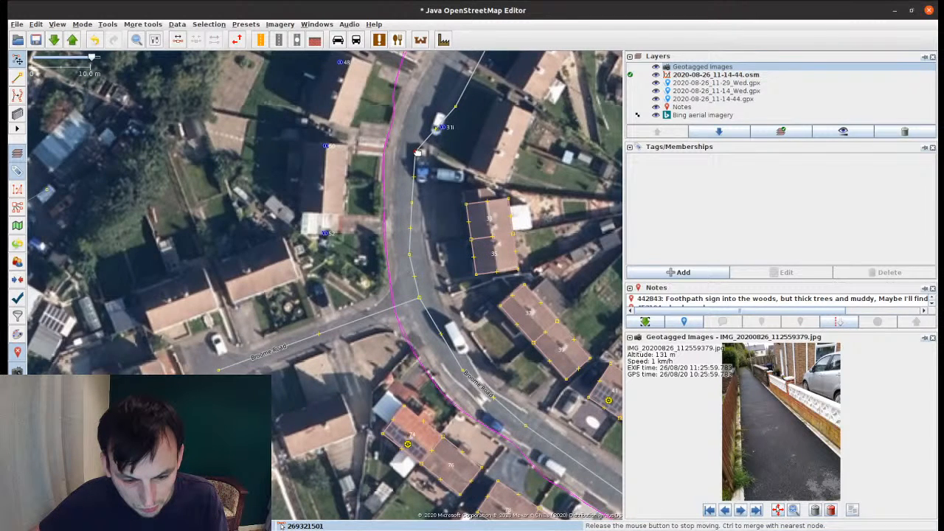
Step: Move the Broome Road node between house-number nodes 29 and 31 onto the carriageway, undoing any accidental shift of the whole road
drag(459, 109, 402, 259)
drag(403, 260, 394, 245)
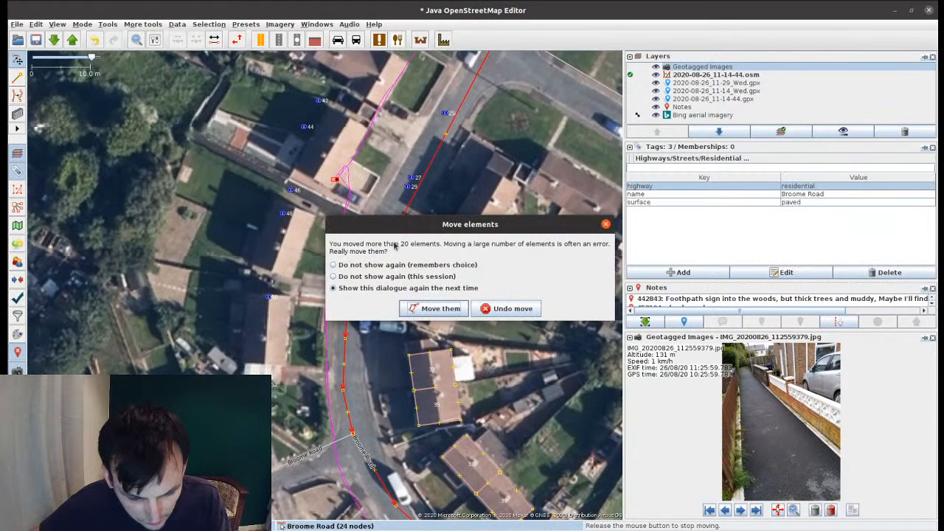
click(509, 308)
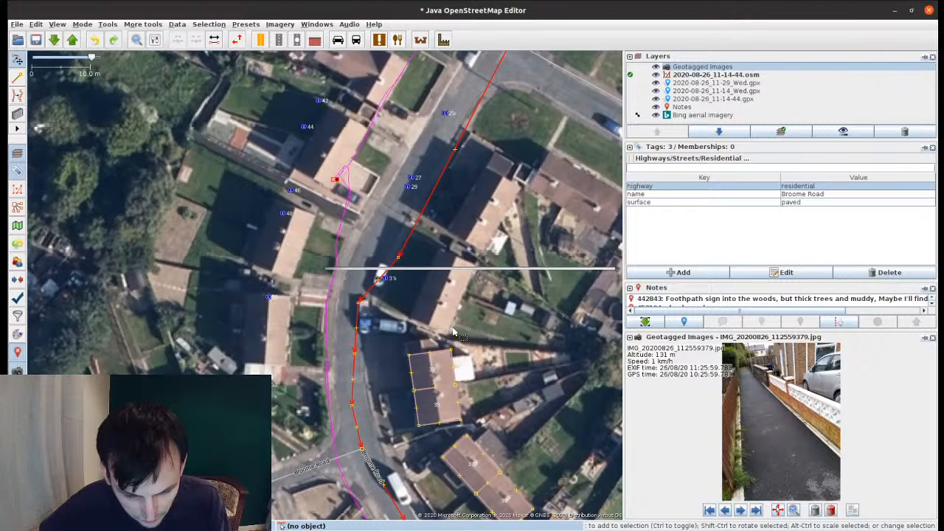
drag(399, 257, 380, 222)
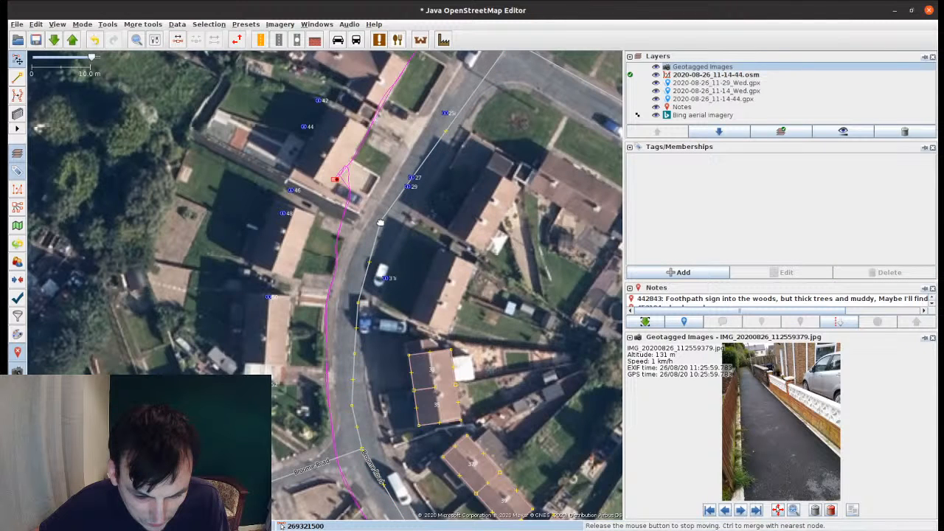
Step: Draw a rectangular building over the roof west of Broome Road, between house-number nodes 50 and 52
click(286, 300)
drag(286, 299, 356, 265)
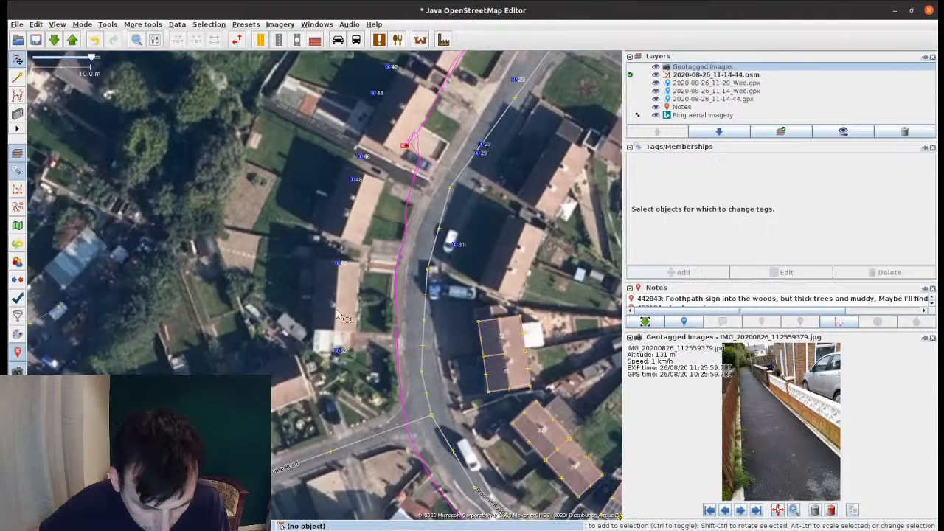
key(b)
click(359, 264)
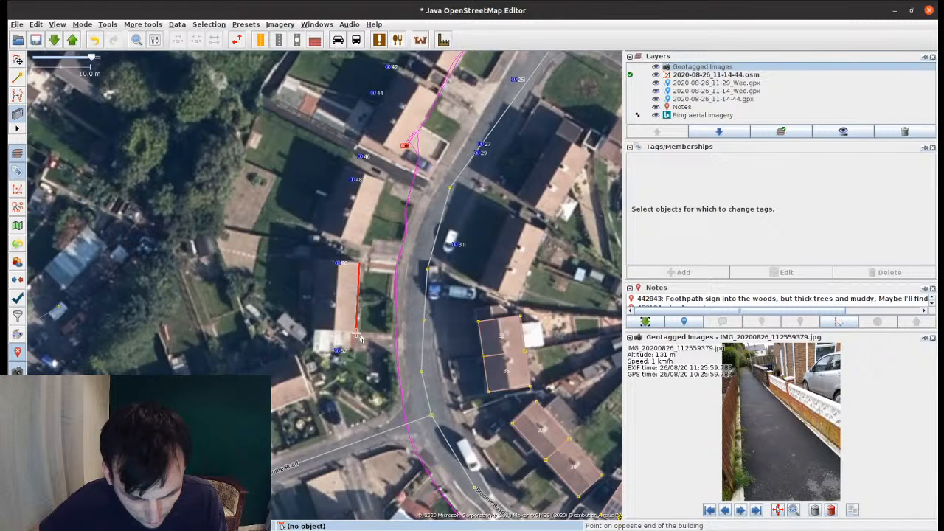
Step: Finish drawing the rectangular building outline over the semi-detached pair at address points 50 and 52
click(355, 333)
click(315, 330)
key(s)
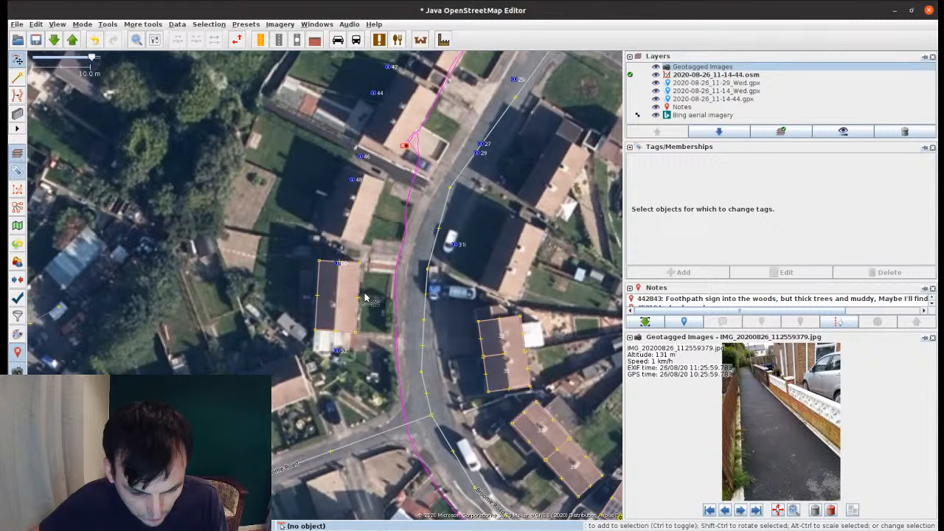
Step: Terrace the new building along Broome Road into two houses numbered 50 to 52
click(364, 297)
shift+click(426, 289)
key(shift+t)
text(50)
key(Tab)
text(52)
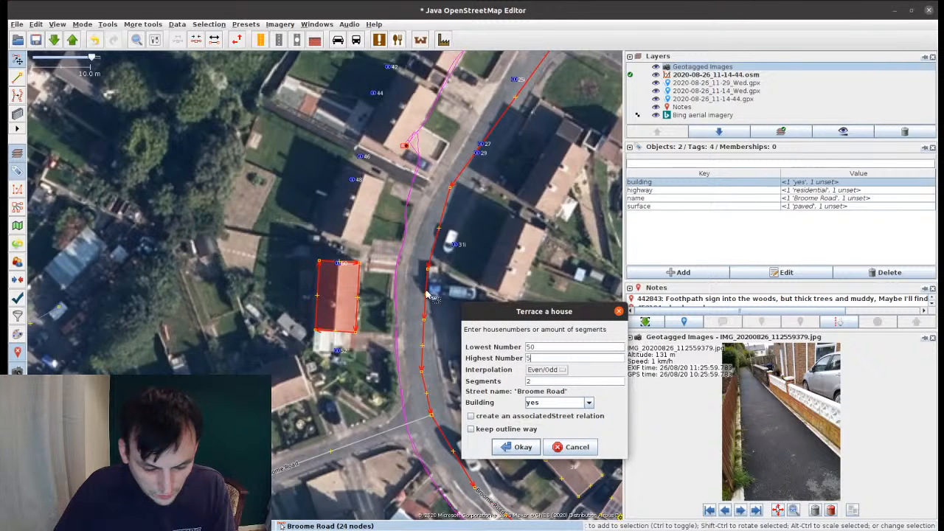
key(Return)
Step: Draw a rectangular building outline over the semi-detached pair at address points 46 and 48
scroll(354, 240, up, 2)
drag(353, 240, 312, 340)
click(376, 228)
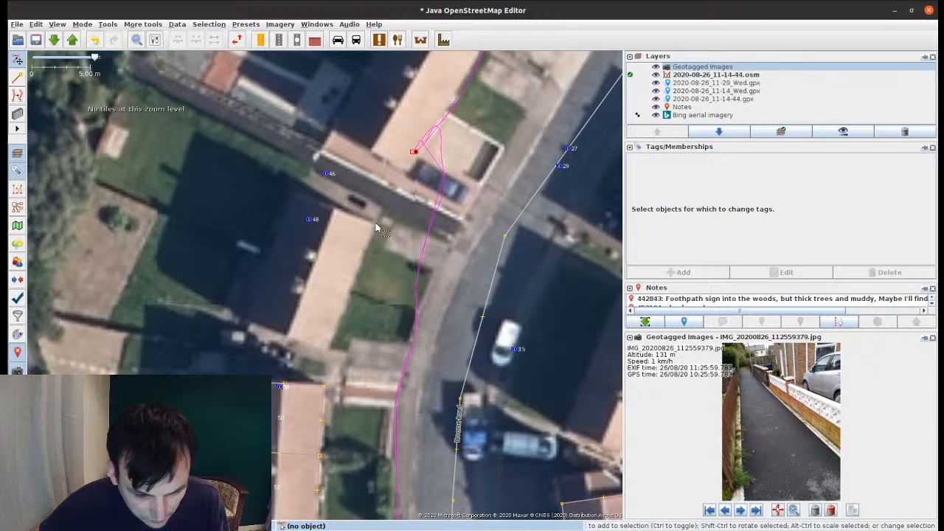
key(b)
click(374, 227)
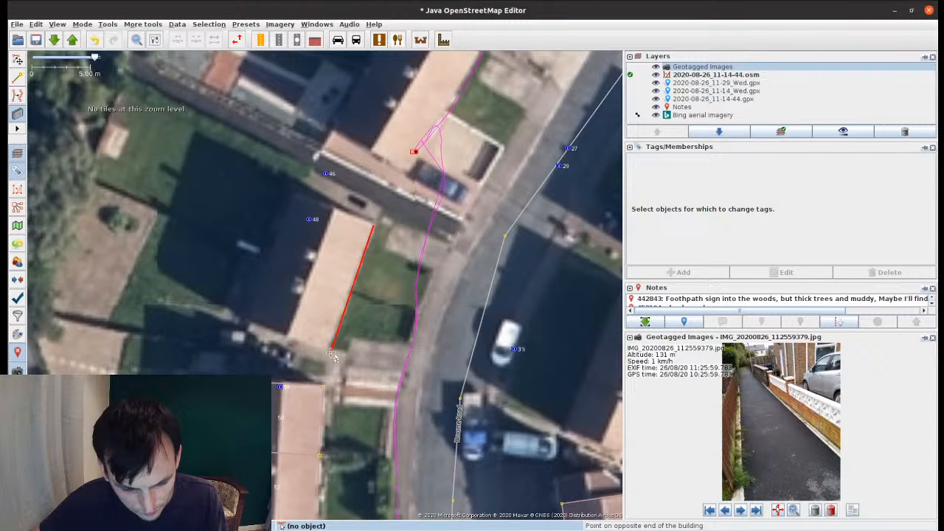
click(331, 354)
click(255, 310)
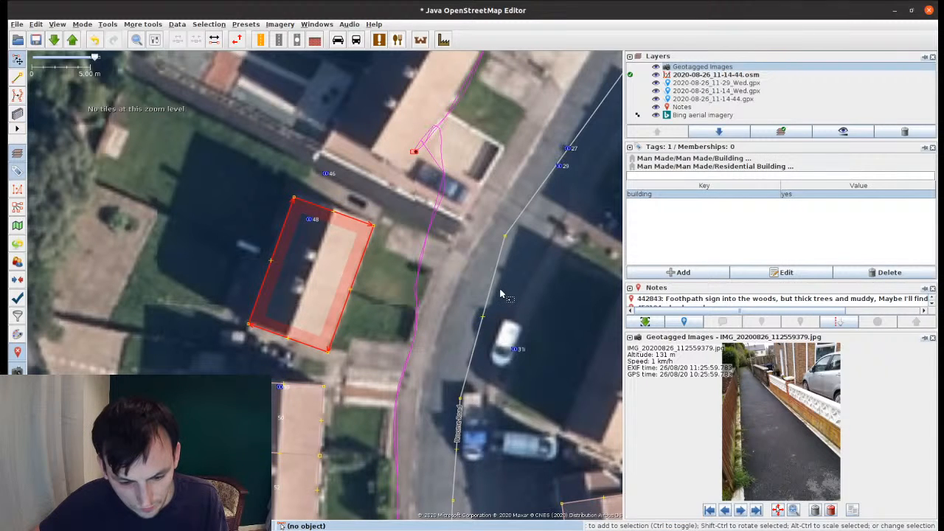
Step: Terrace that building along Broome Road into two houses numbered 46 and 48
shift+click(491, 294)
key(shift+t)
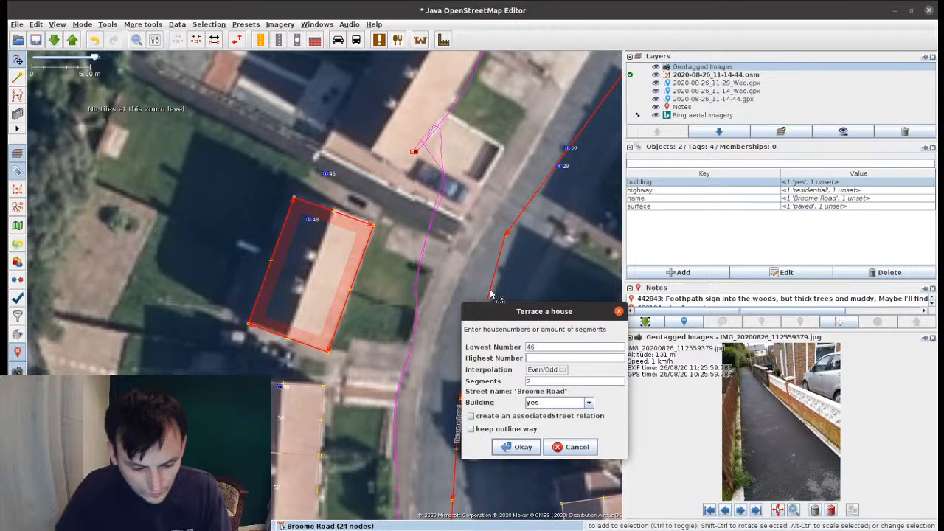
key(Return)
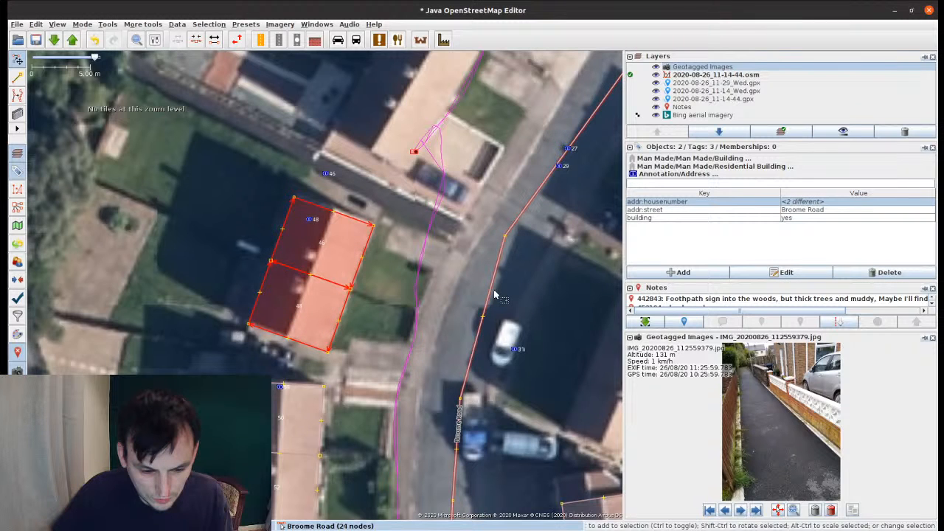
click(501, 294)
Step: Draw a rectangular building outline over the semi-detached pair beside address points 42 and 44
drag(480, 57, 355, 250)
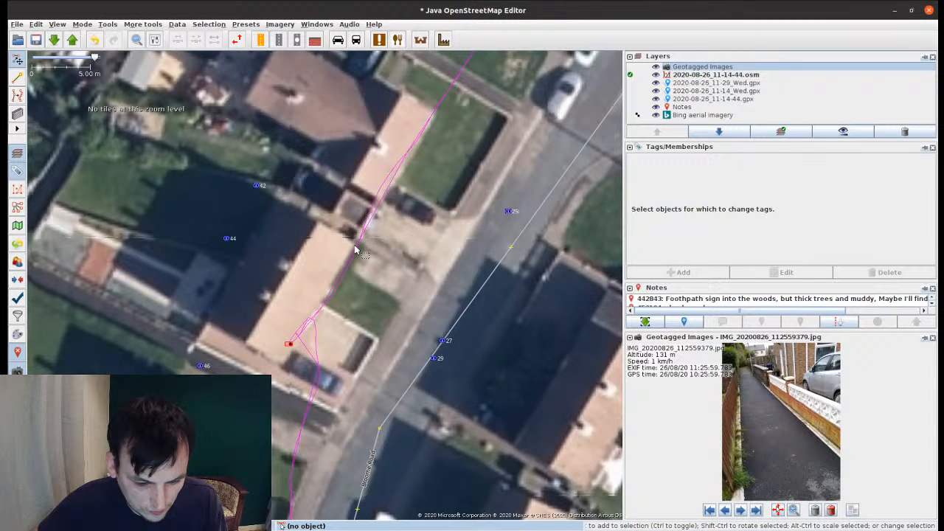
key(b)
click(355, 249)
click(290, 357)
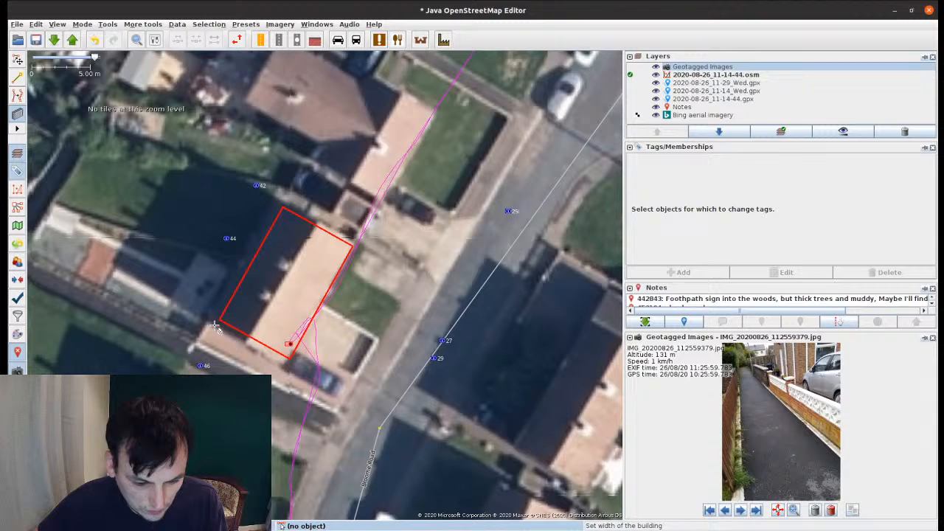
click(216, 327)
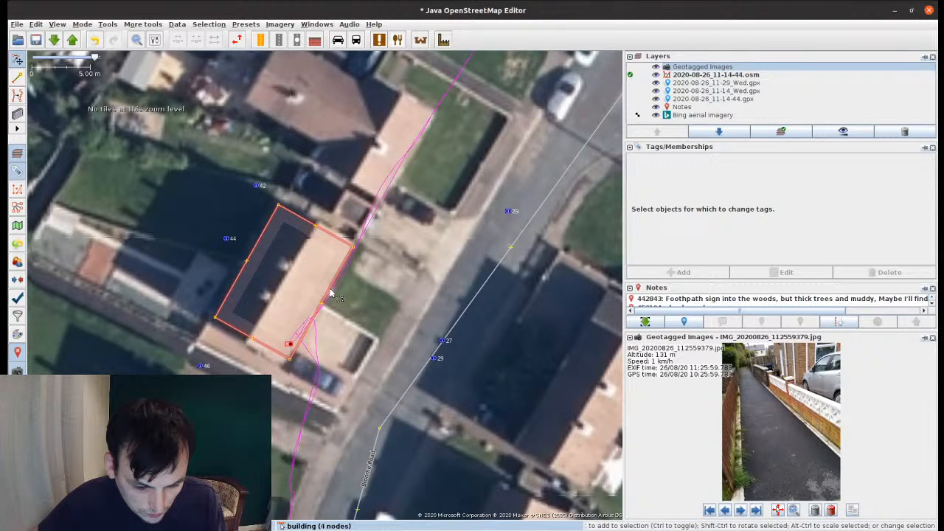
Step: Terrace the outlined pair along Broome Road into two houses numbered 42 to 44
shift+click(464, 314)
key(shift+t)
text(42)
key(Tab)
text(44)
key(Return)
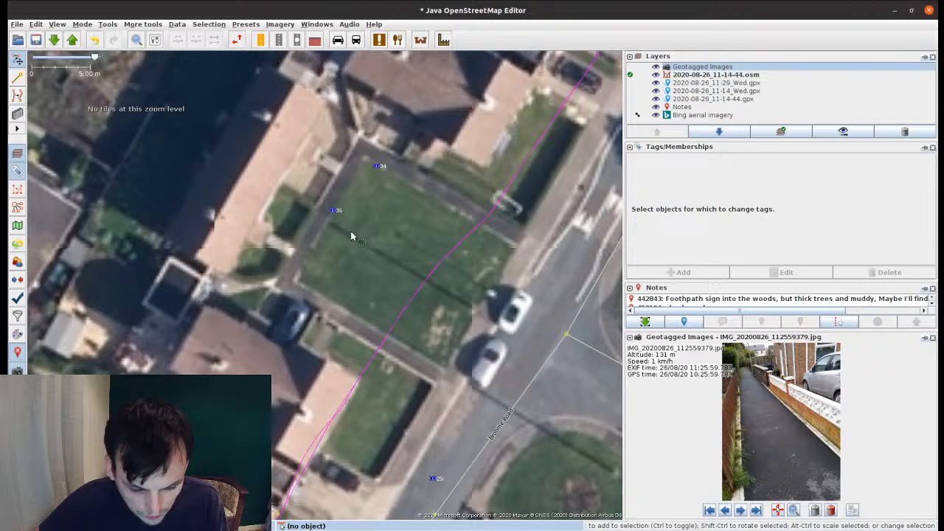
Step: Delete the surveyed house number points 42, 44, 46, 48, 50 and 52 beside the terraced buildings
scroll(352, 236, down, 2)
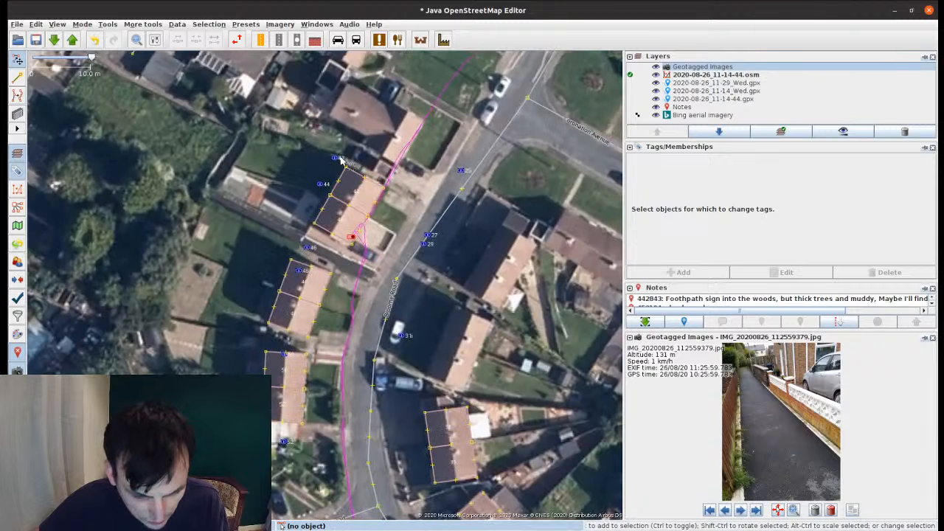
click(339, 162)
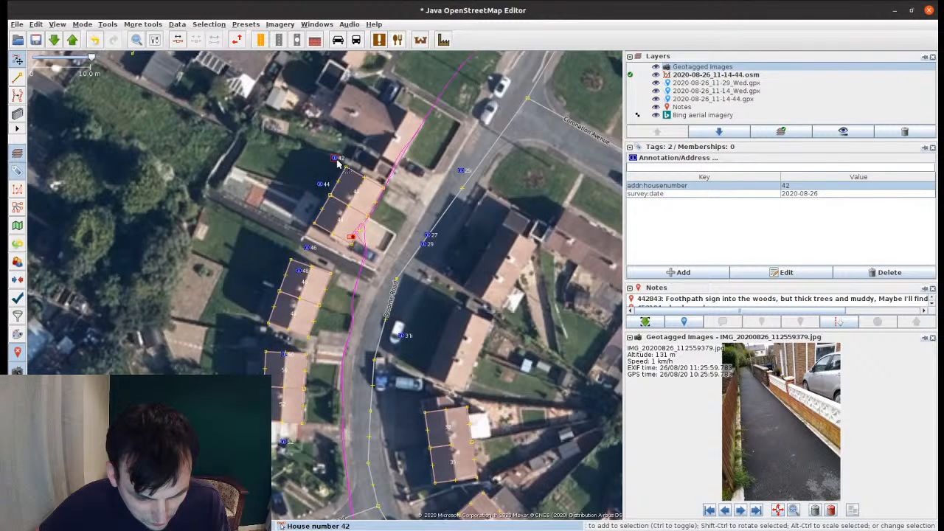
ctrl+click(322, 188)
ctrl+click(310, 251)
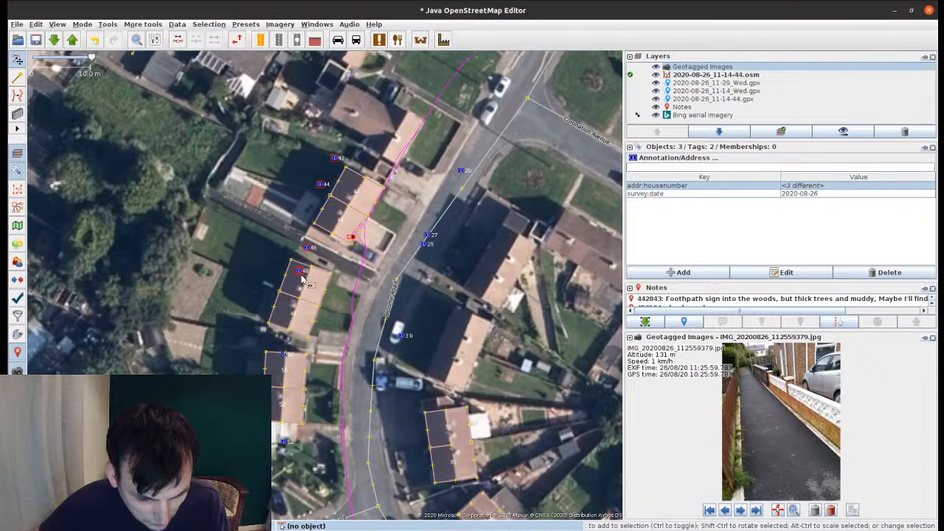
ctrl+click(284, 356)
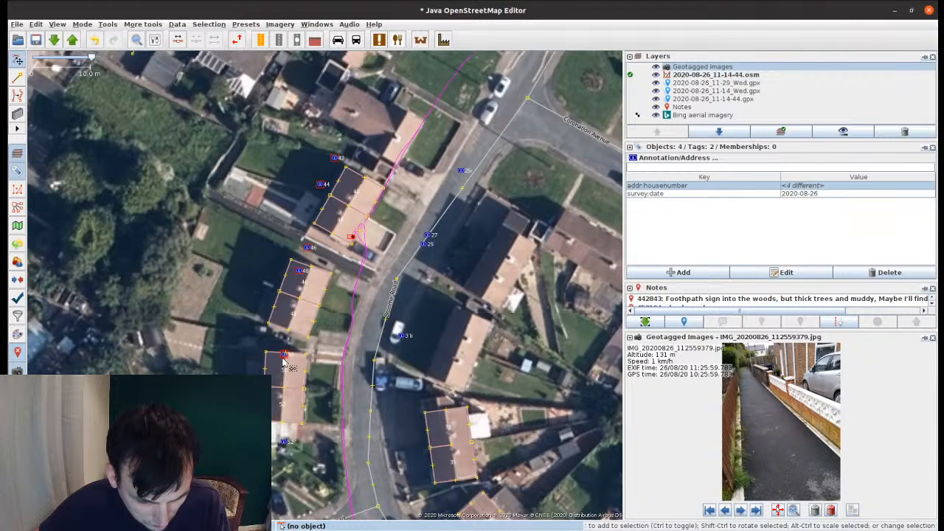
key(Delete)
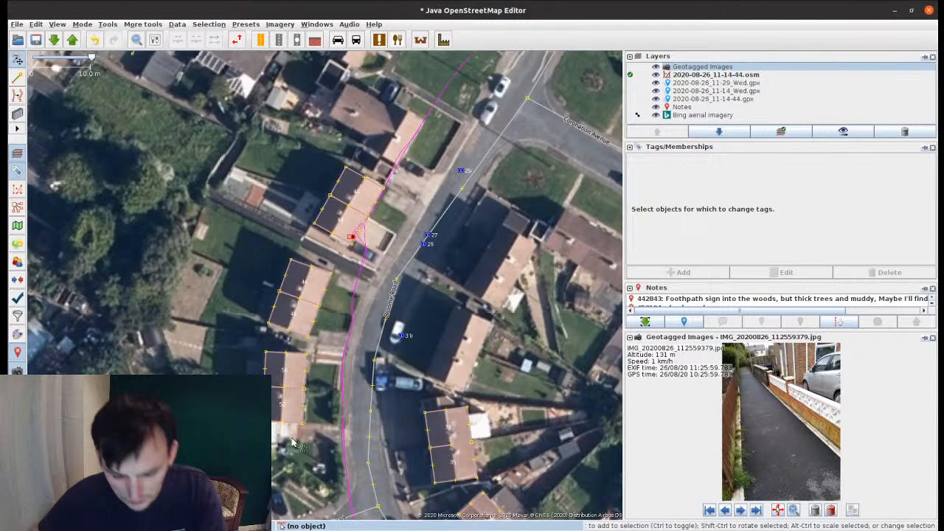
Step: Draw a rectangular building outline over the semi-detached pair on the east side of Broome Road, south of the Coronation Avenue corner
scroll(471, 343, up, 2)
drag(424, 269, 308, 365)
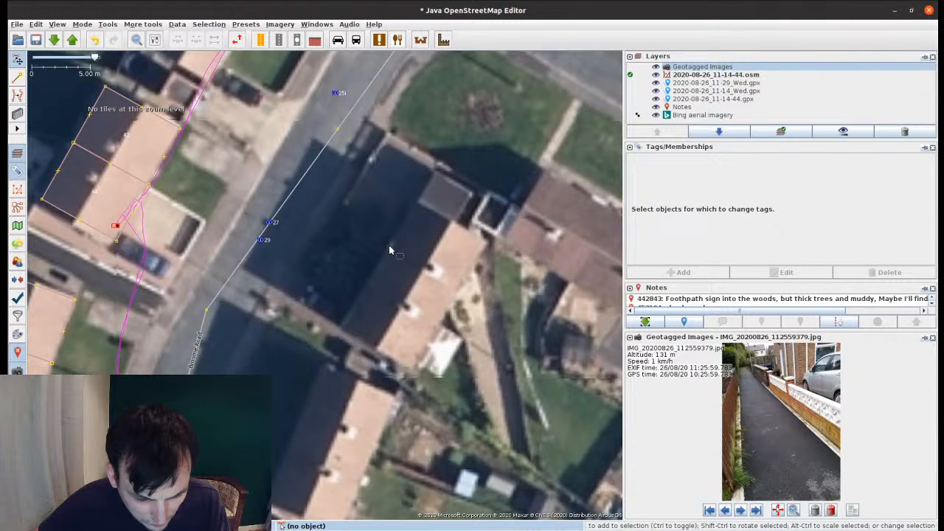
drag(389, 245, 435, 183)
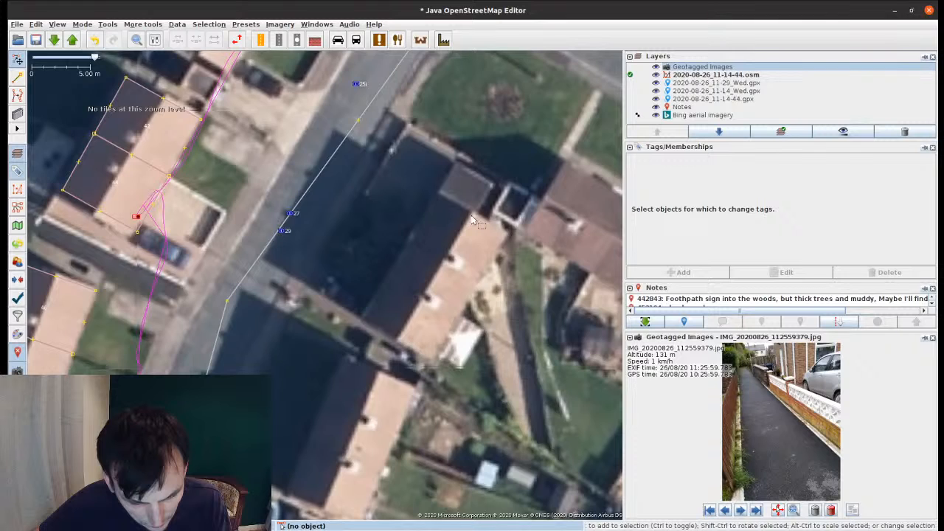
drag(473, 219, 400, 208)
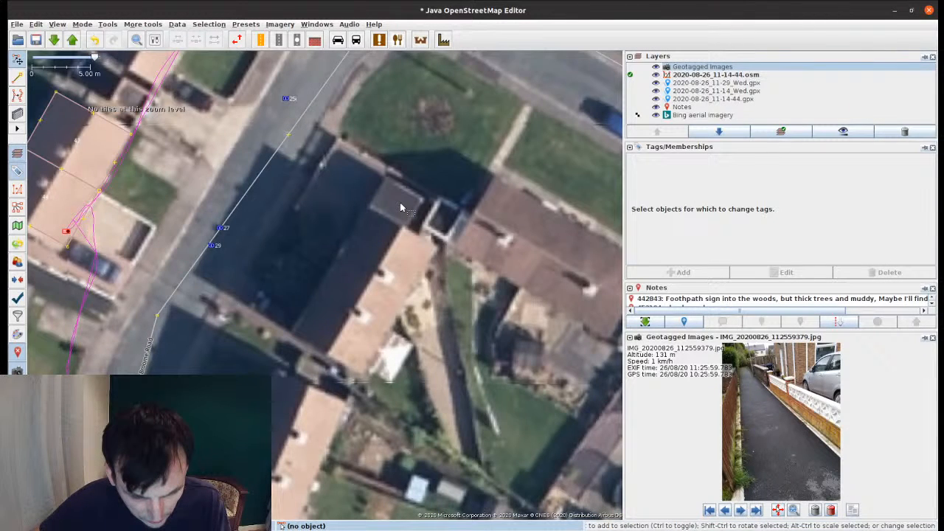
key(b)
click(366, 214)
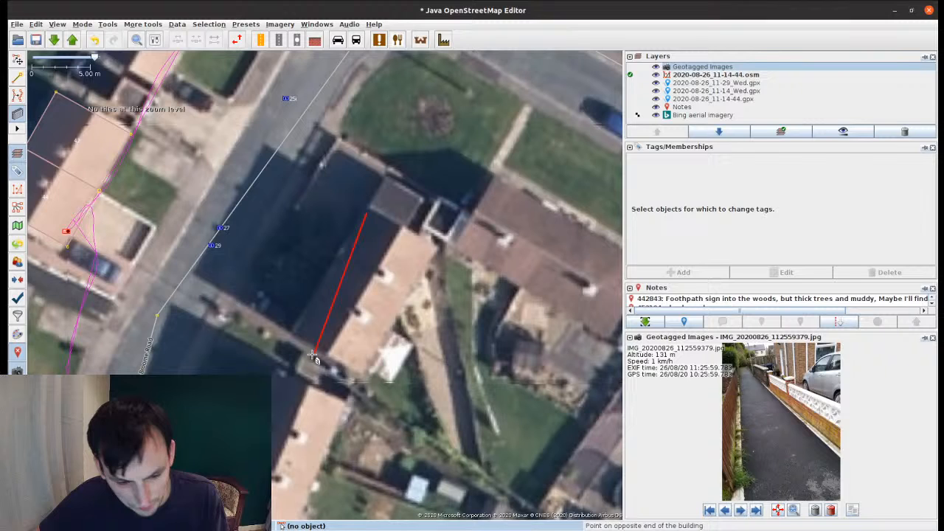
click(313, 358)
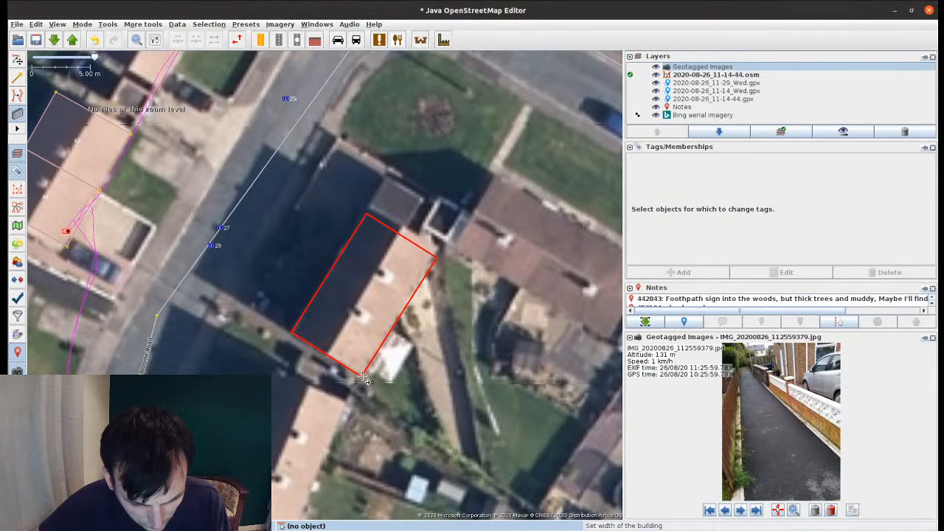
click(364, 378)
Step: Terrace the new building along Broome Road into houses 25 and 27, and rotate the pair slightly to match the imagery
shift+click(267, 177)
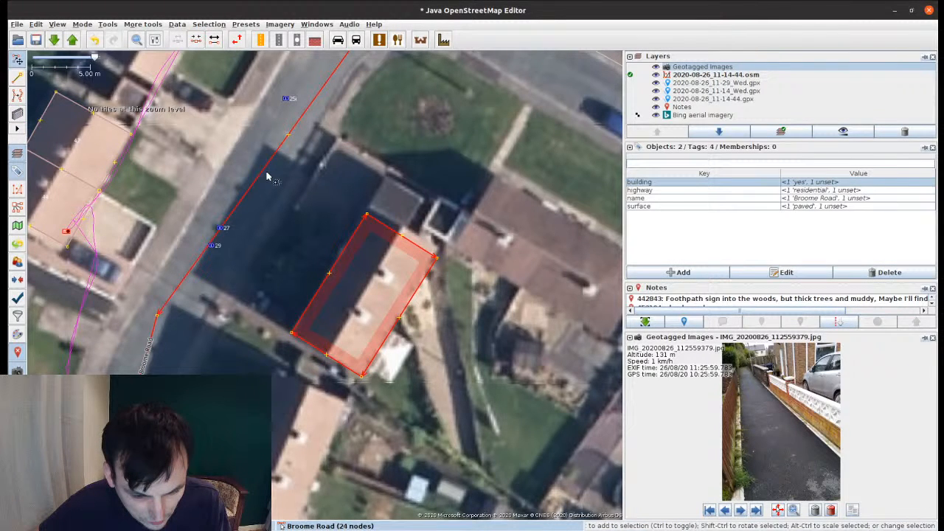
key(shift+t)
text(27)
key(Return)
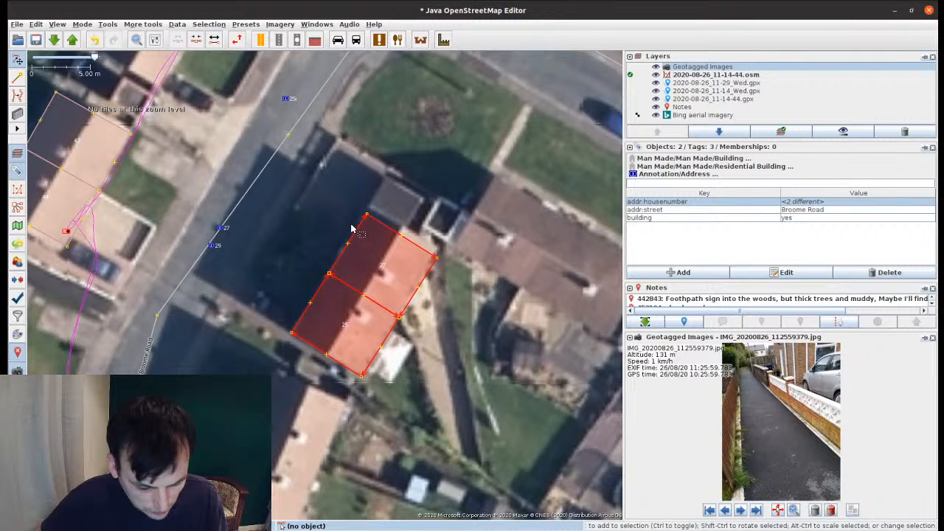
drag(352, 230, 376, 389)
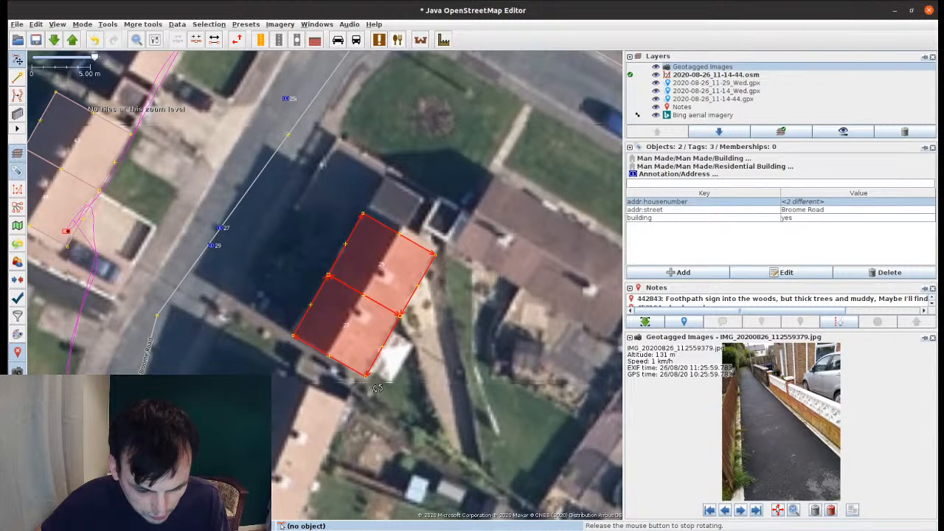
click(279, 378)
Step: Draw a rectangular building outline over the next semi-detached pair to the south, east of address point 31i
drag(278, 377, 390, 238)
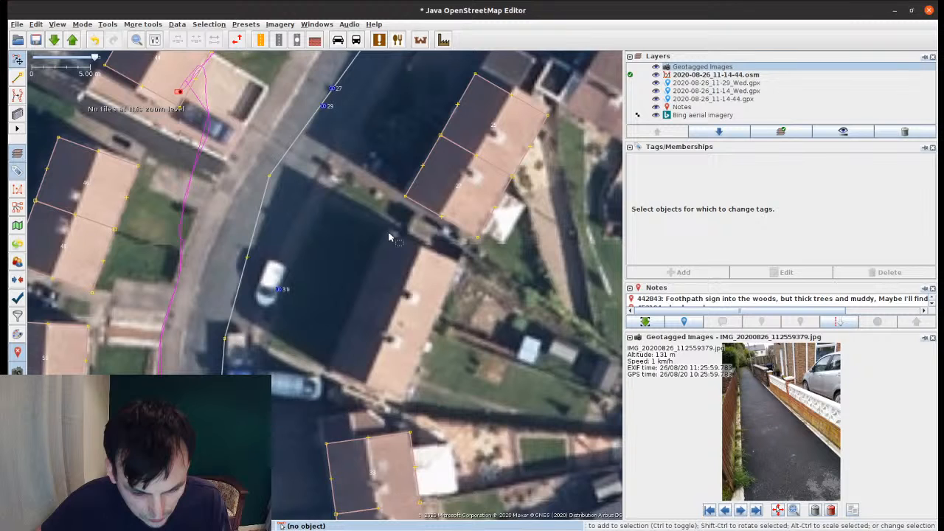
key(b)
click(390, 238)
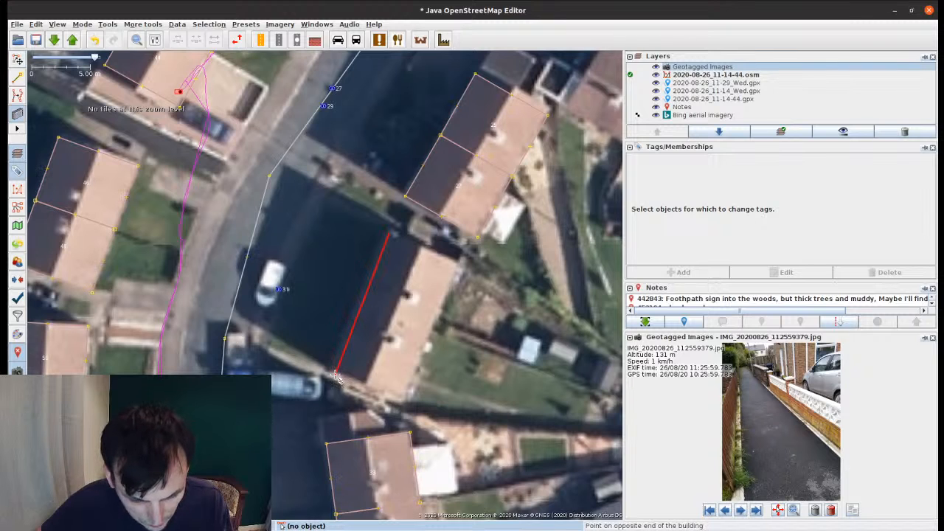
click(336, 375)
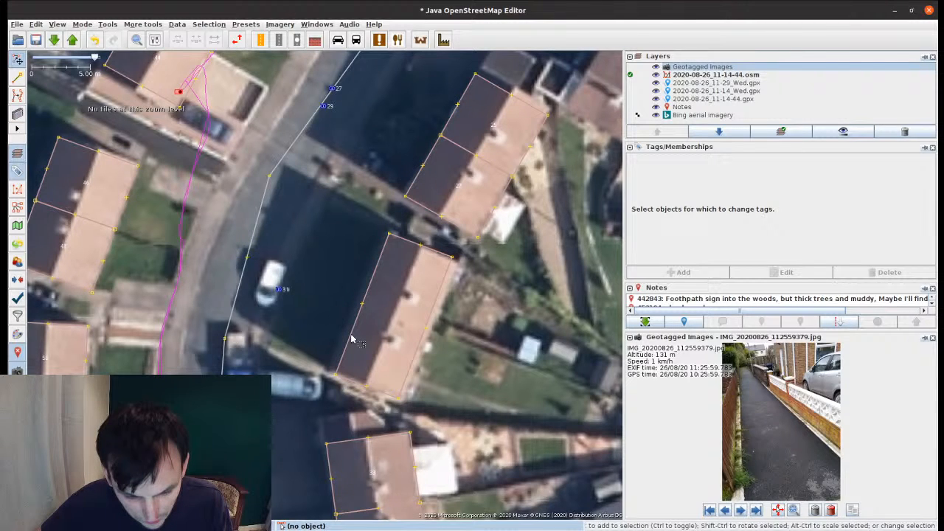
Step: Terrace this building along Broome Road into two houses numbered 29 and 31
click(352, 340)
shift+click(250, 277)
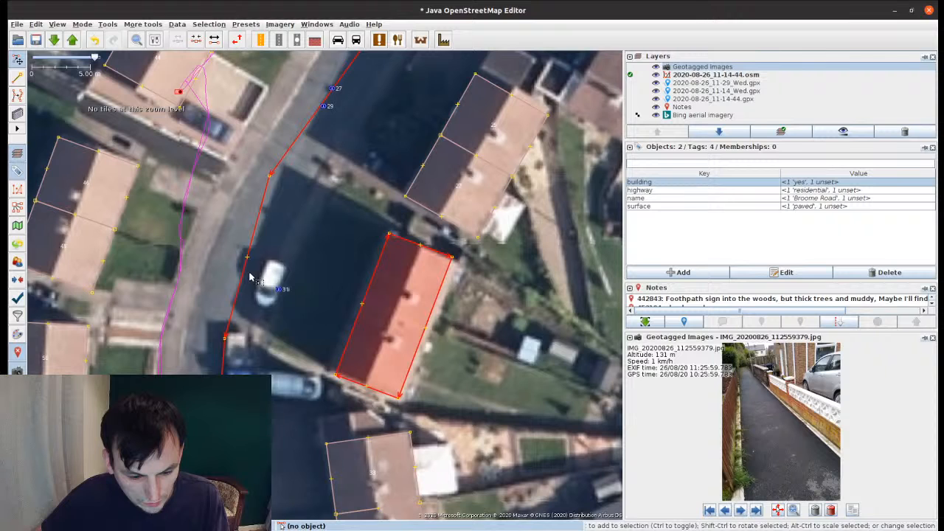
key(shift+t)
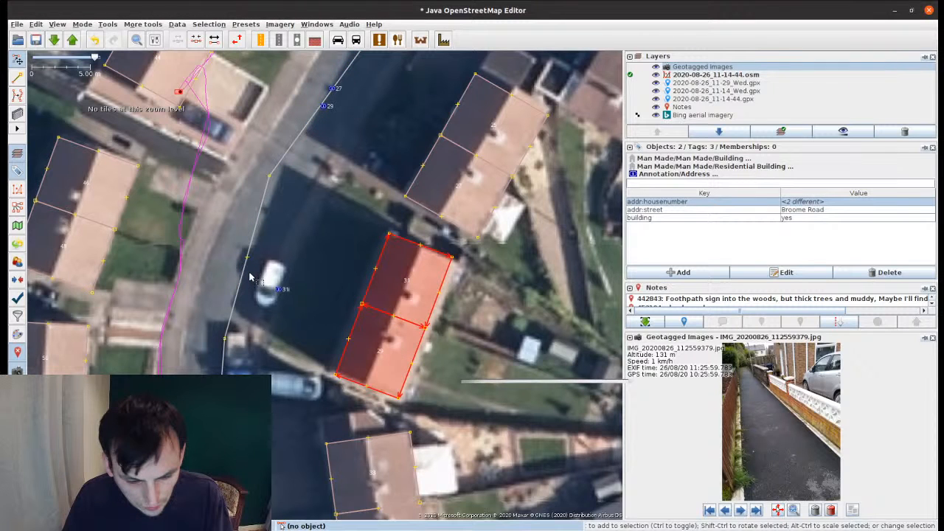
drag(250, 278, 443, 397)
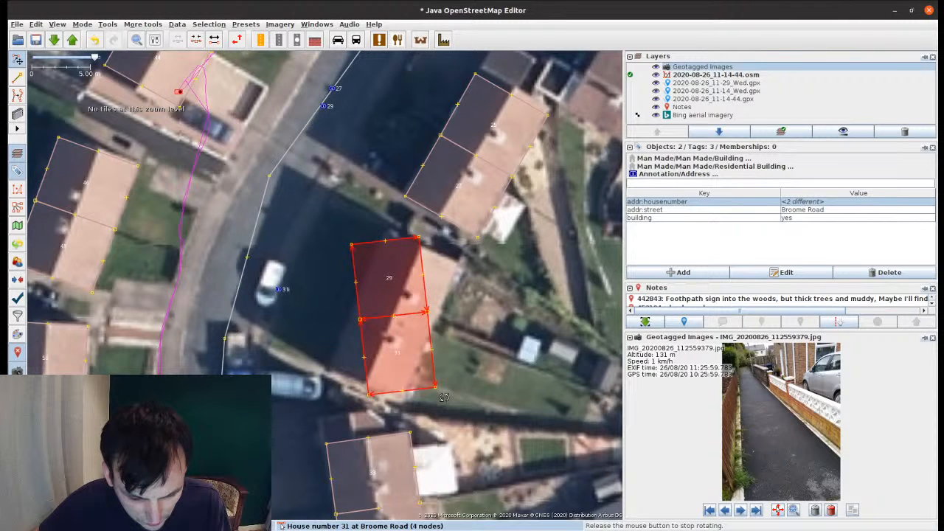
key(ctrl+z)
Step: Add the tag note="House number assumed, none displayed." to houses 31 and 25
click(352, 316)
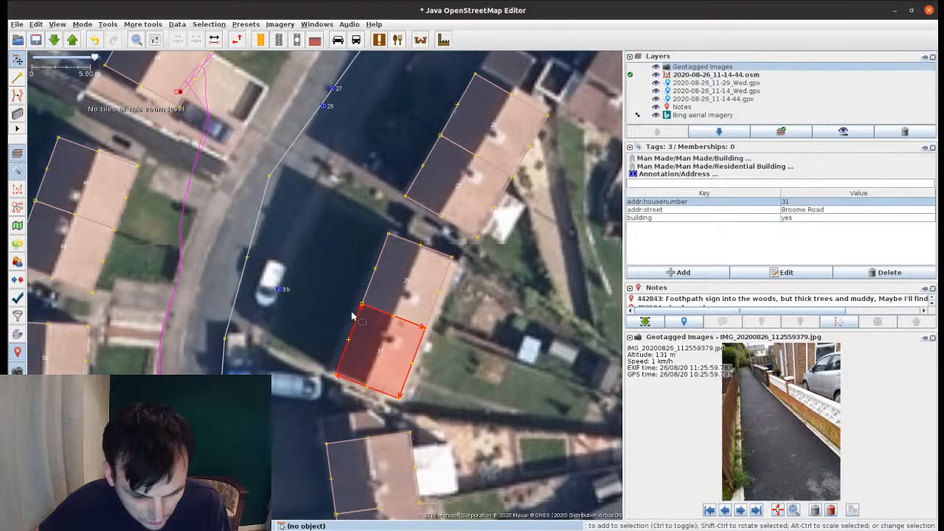
scroll(352, 316, down, 2)
scroll(410, 208, up, 2)
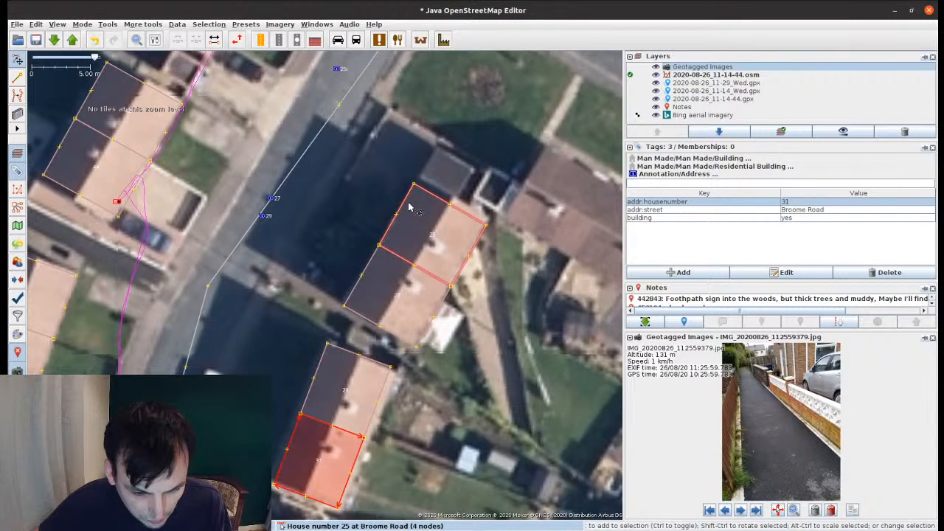
shift+click(409, 207)
click(725, 272)
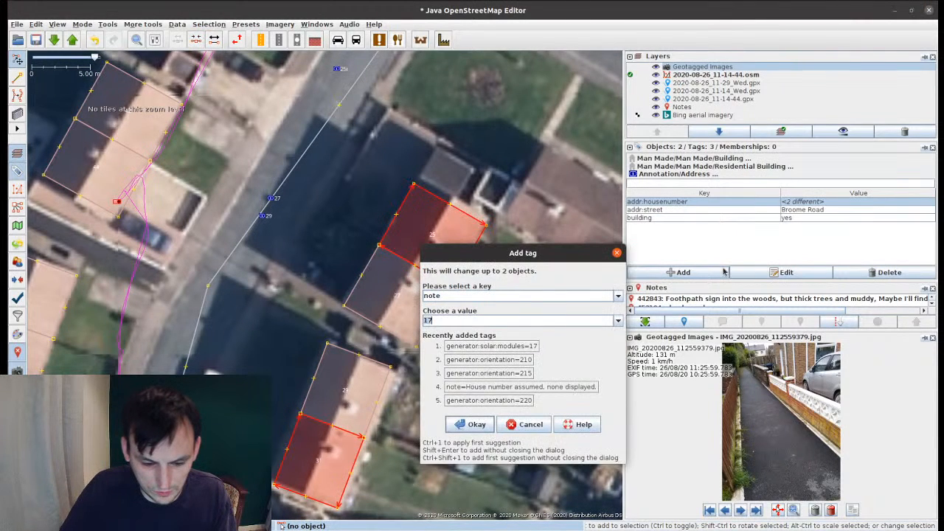
text(H)
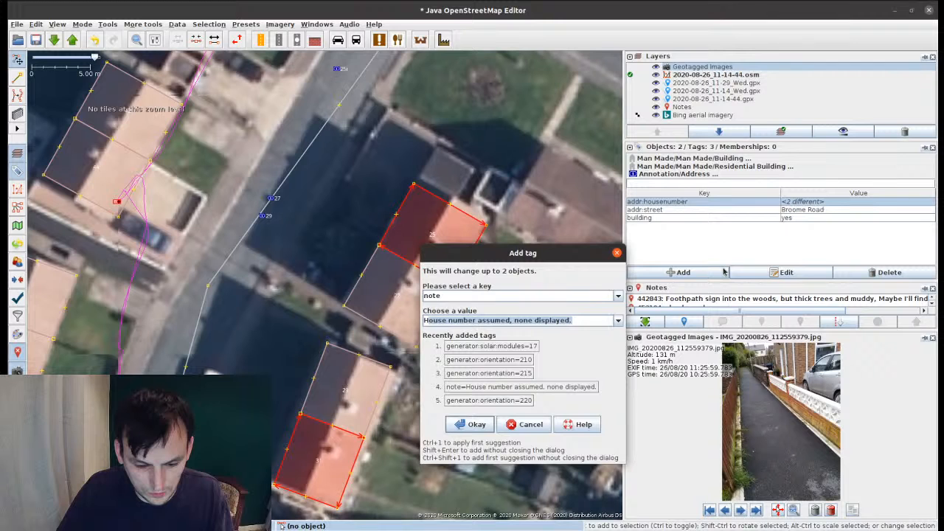
key(Return)
Step: Delete the redundant address points 25i, 27, 29 and 31i, and move the Coronation Avenue junction node westwards to match Broome Road in the imagery
click(264, 285)
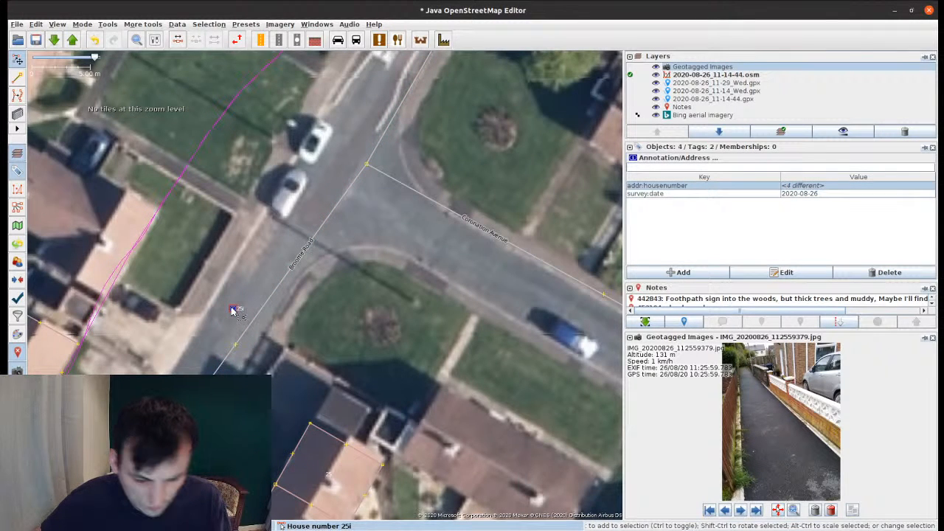
key(Escape)
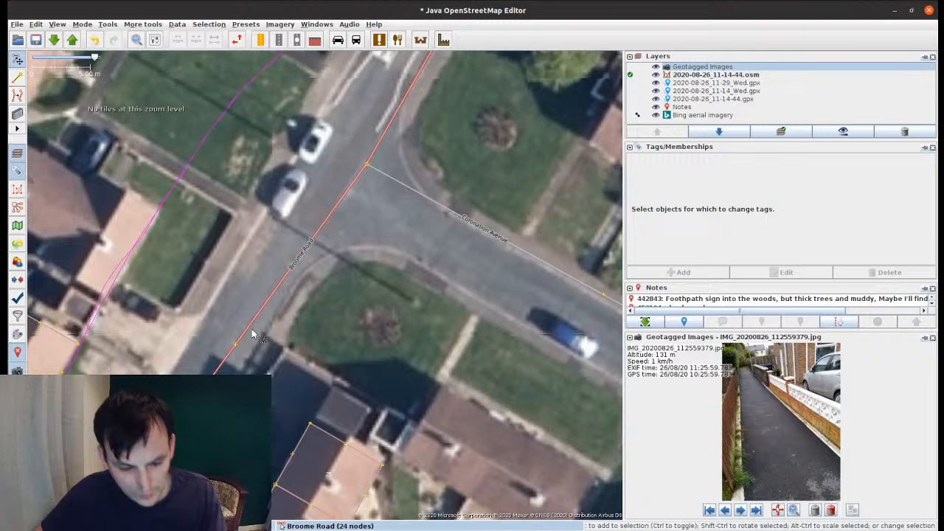
drag(367, 164, 338, 165)
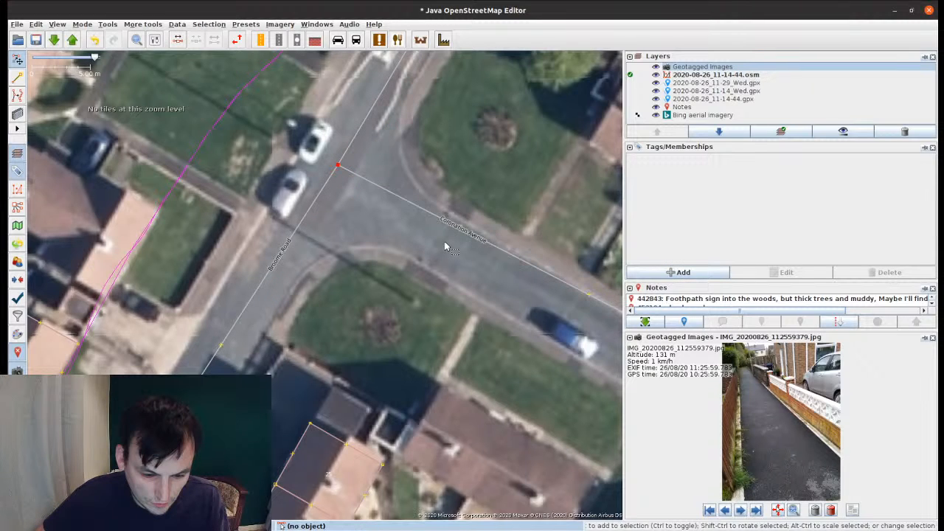
Step: Examine the houses and address points along Broome Road around the Coronation Avenue junction, and check the tags of house 25
scroll(447, 247, down, 5)
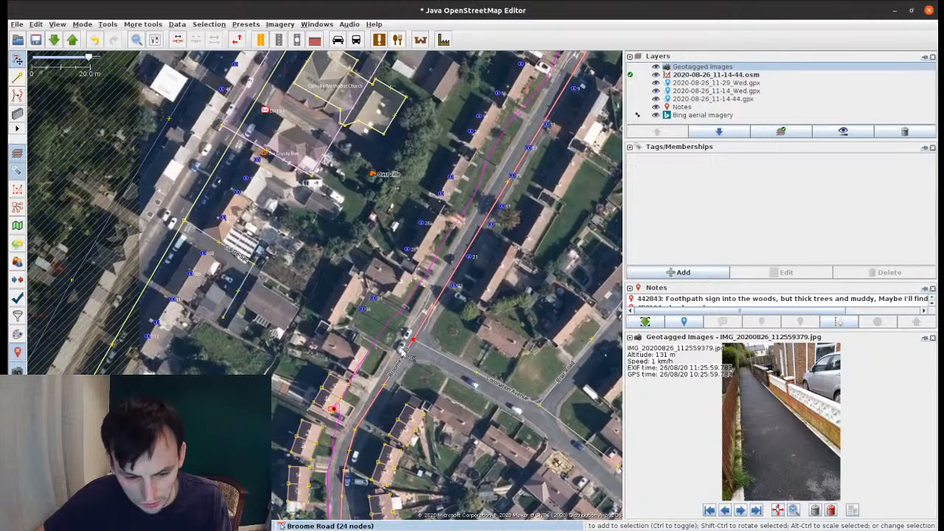
scroll(402, 353, up, 3)
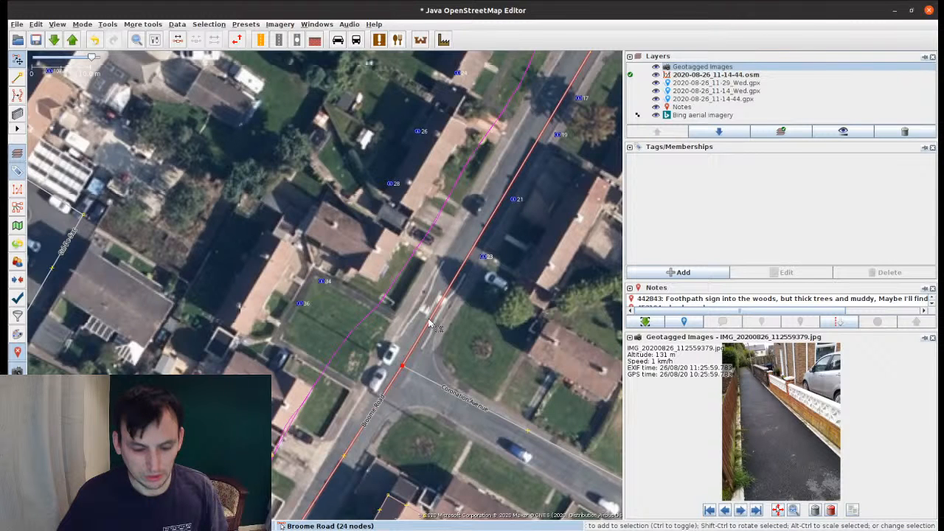
drag(479, 308, 418, 321)
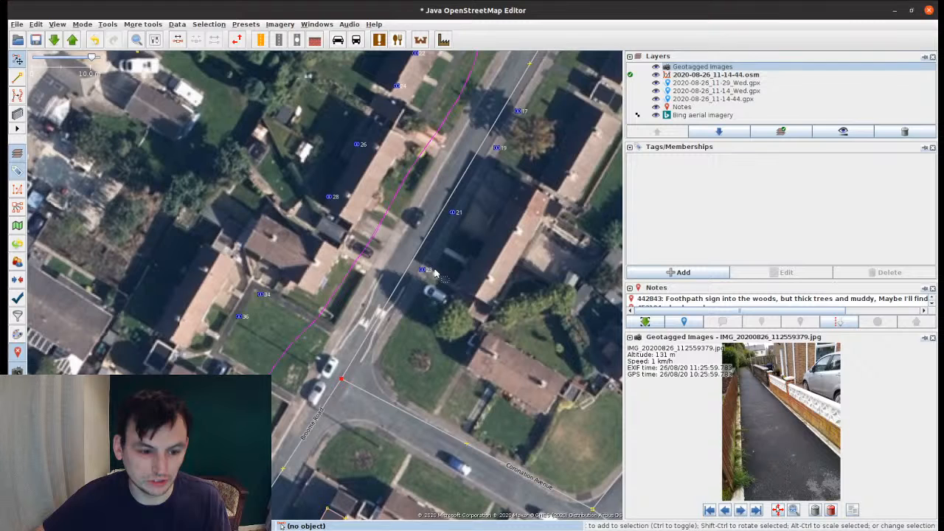
scroll(436, 273, up, 2)
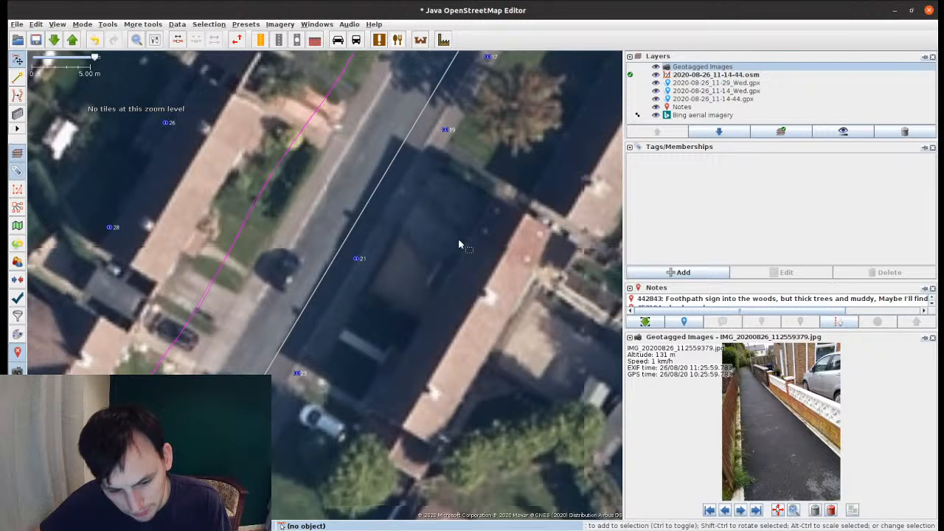
scroll(459, 245, down, 2)
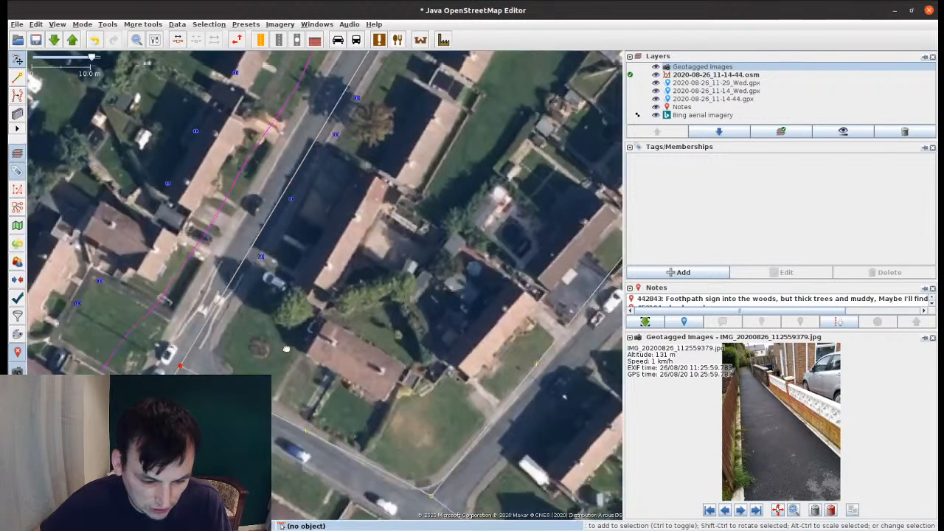
drag(286, 349, 459, 222)
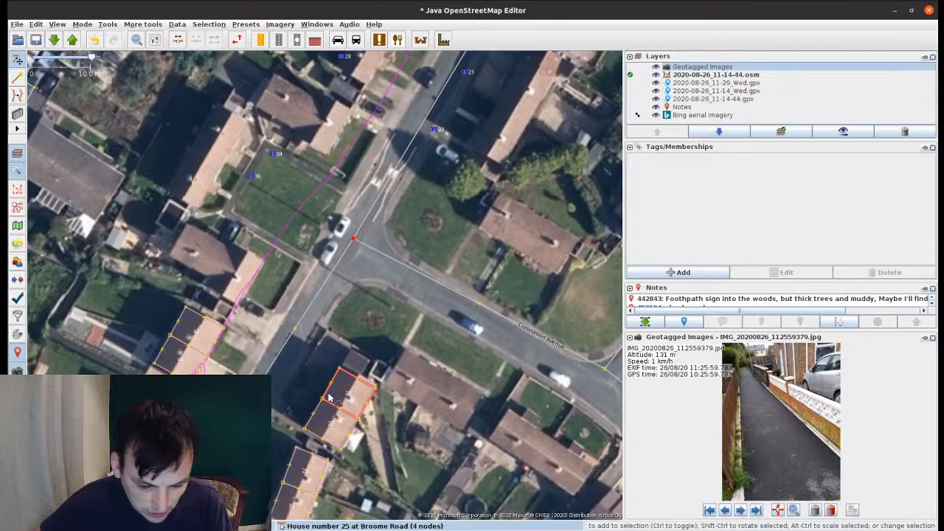
click(330, 398)
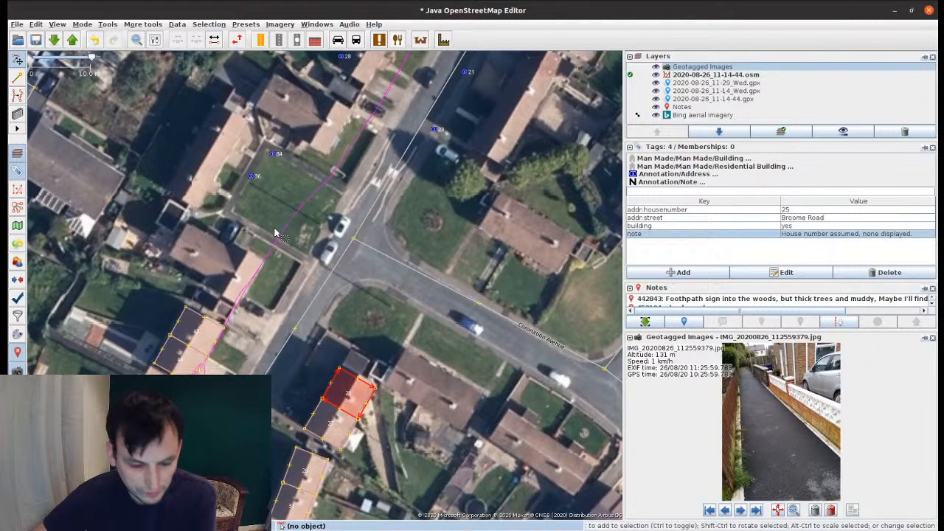
Step: Move address points 36 and 34 onto their houses set back behind the green west of Broome Road
scroll(333, 325, up, 2)
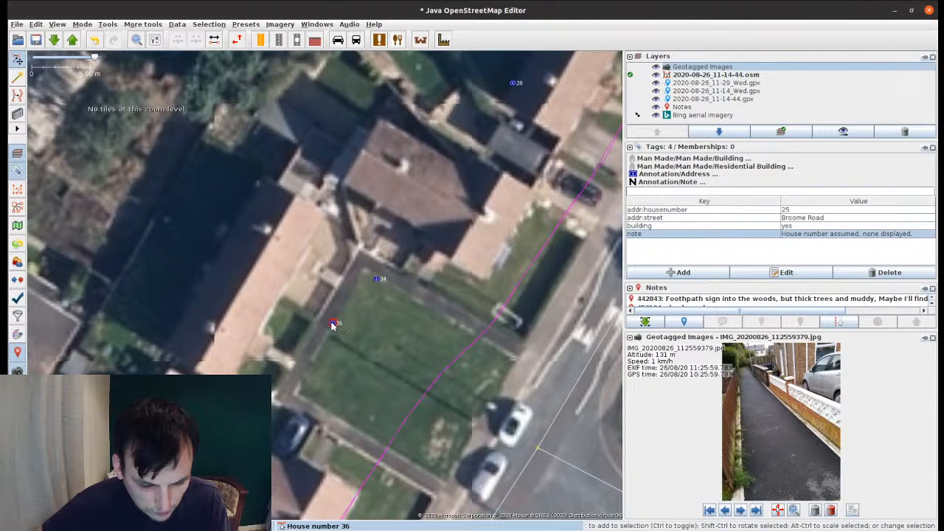
click(379, 278)
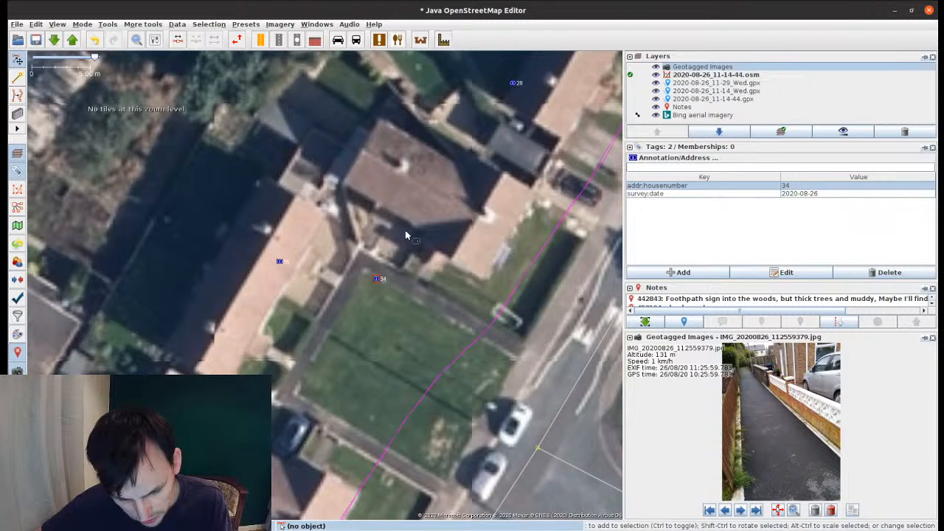
drag(378, 279, 411, 201)
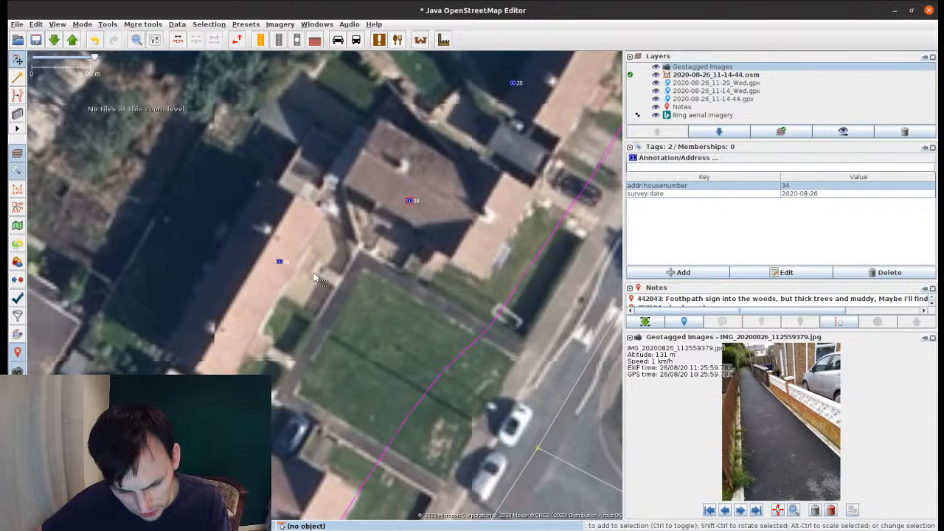
click(316, 279)
Step: Survey the unmapped houses and address points on both sides of Broome Road north of Coronation Avenue
drag(368, 427, 363, 253)
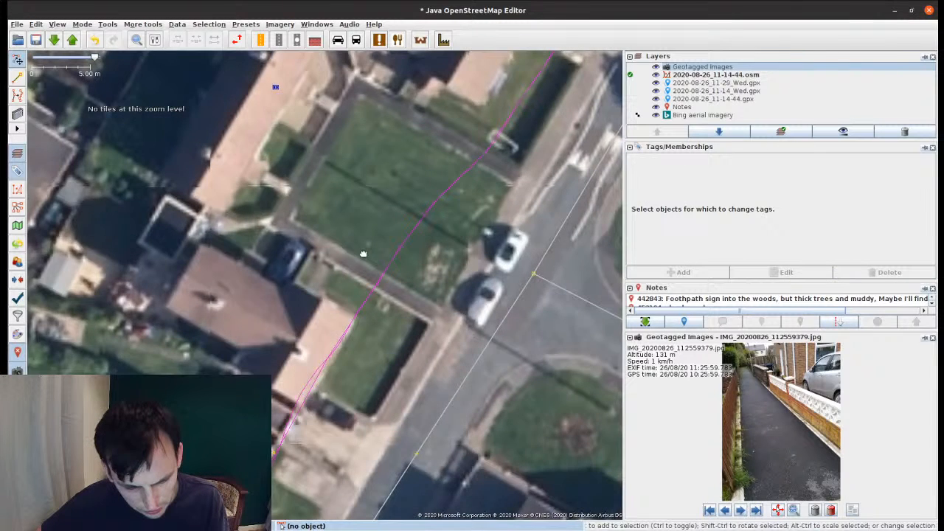
scroll(365, 254, down, 2)
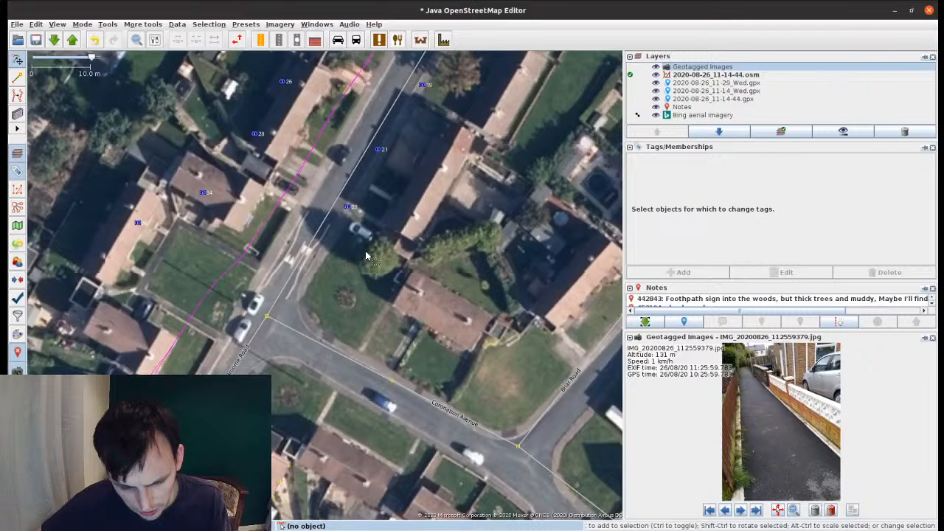
scroll(367, 256, down, 2)
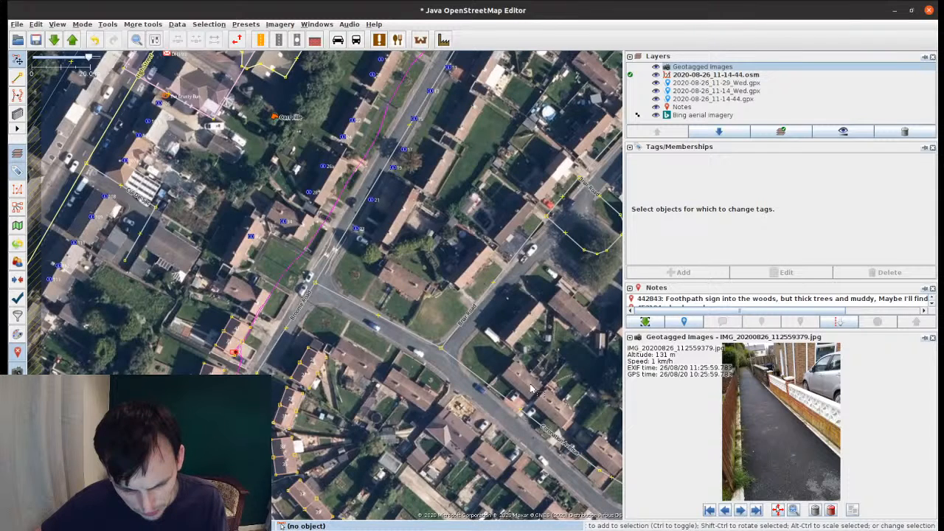
scroll(376, 265, up, 2)
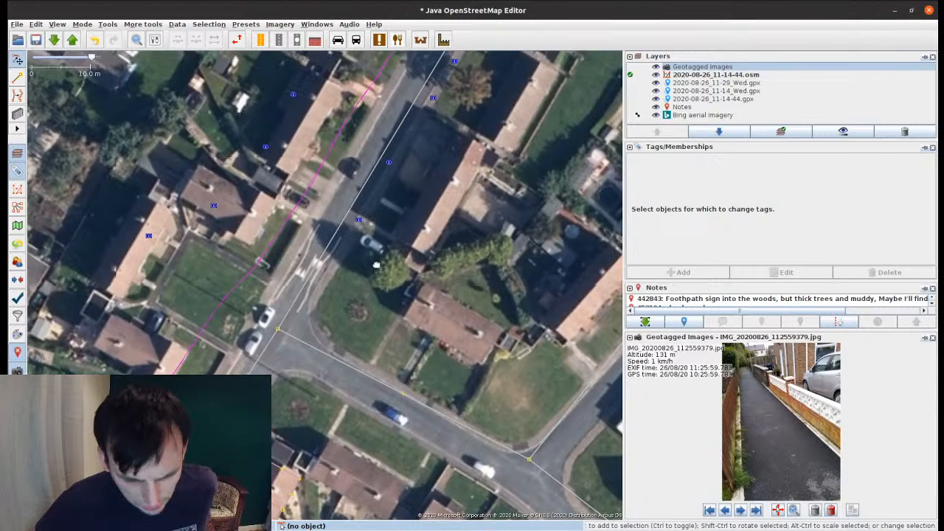
drag(376, 264, 403, 329)
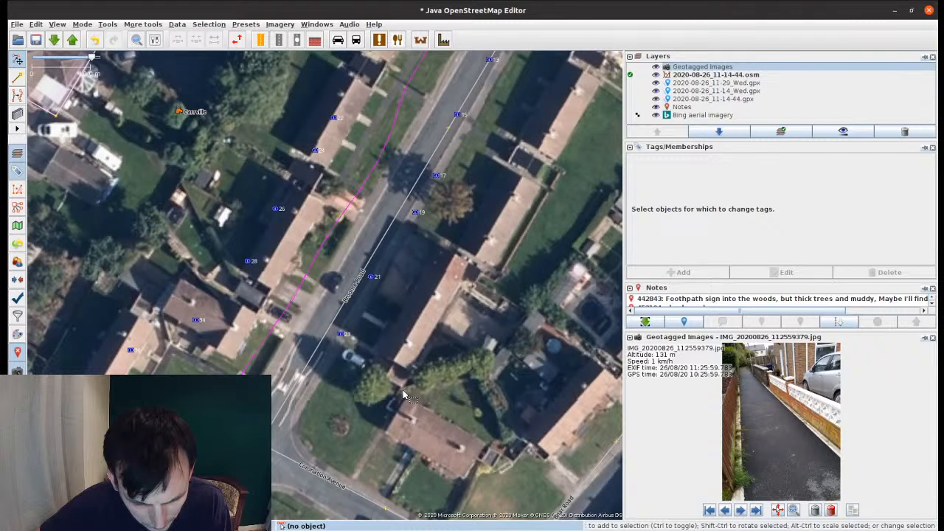
drag(293, 449, 335, 367)
scroll(474, 179, up, 2)
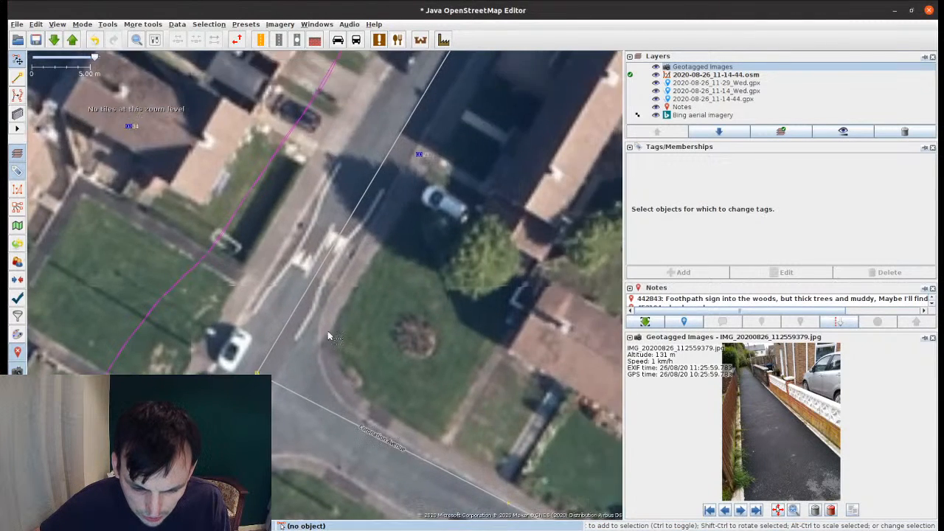
scroll(334, 314, down, 4)
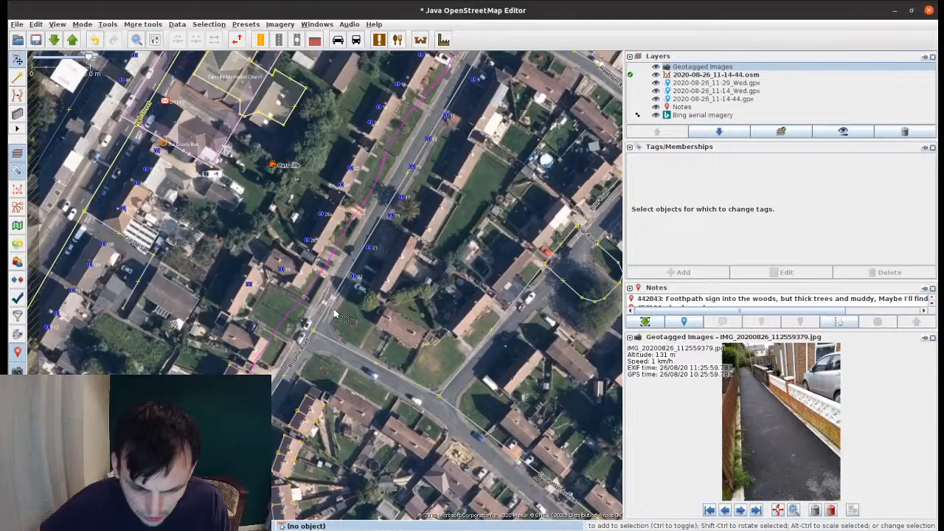
scroll(402, 245, up, 2)
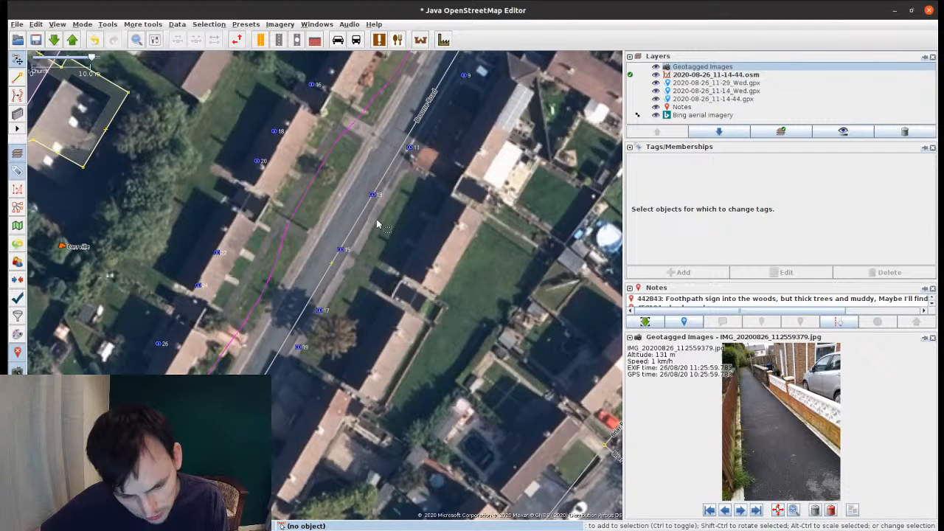
Step: Draw a rectangular building outline over the semi-detached pair southeast of address point 9 on Broome Road
scroll(377, 224, up, 3)
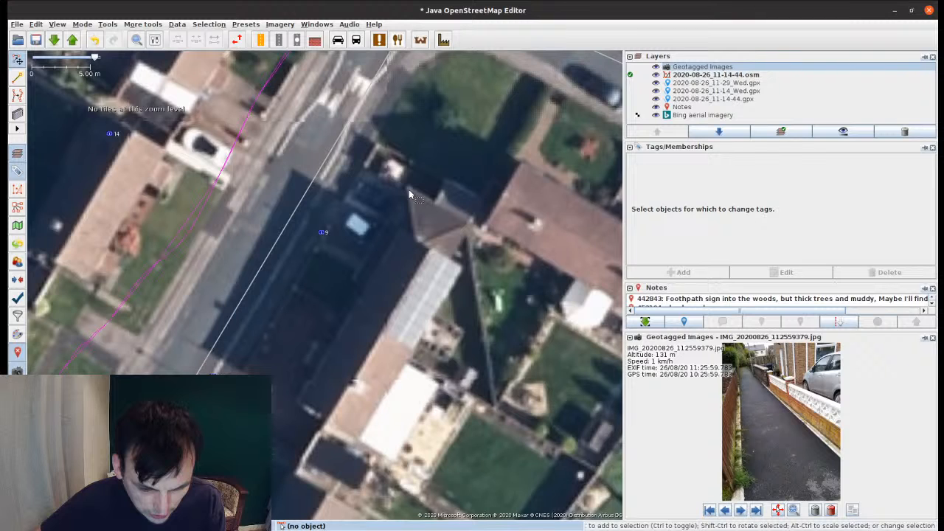
key(b)
click(402, 235)
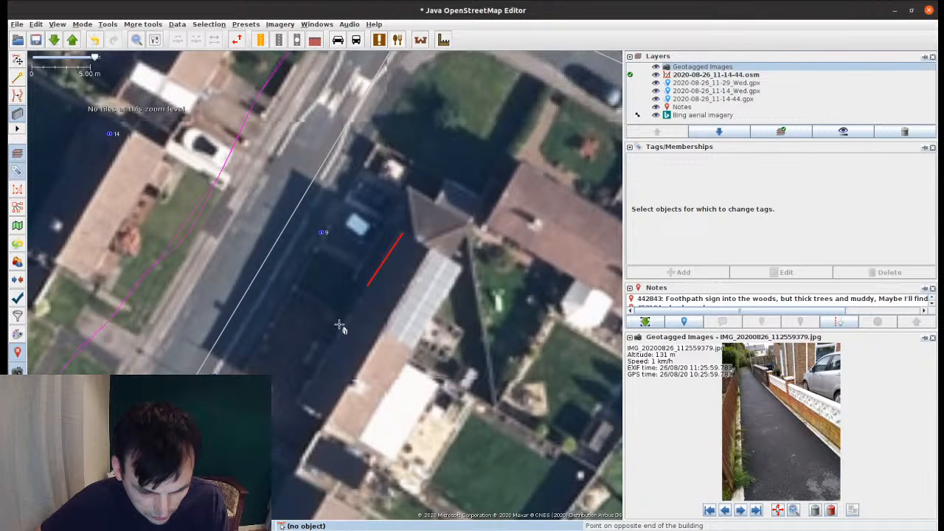
click(297, 403)
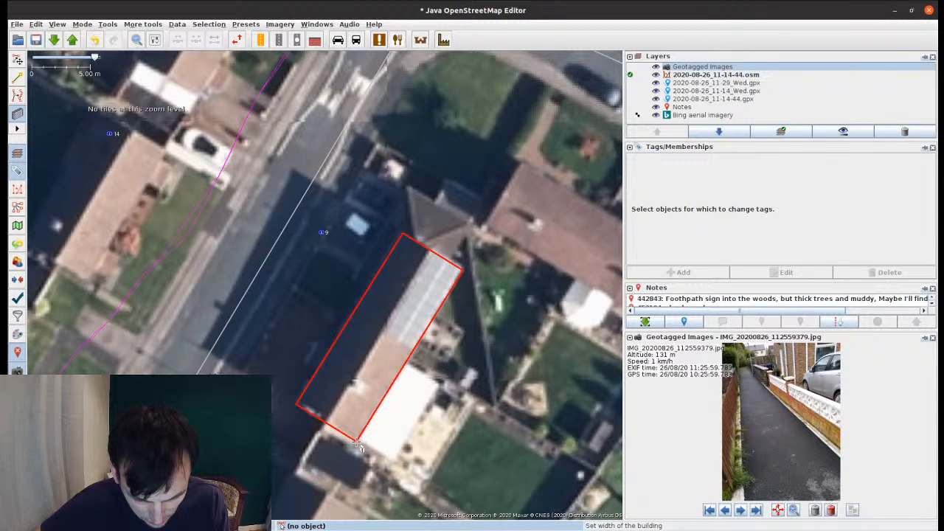
click(356, 441)
Step: Terrace the new building along Broome Road into two houses numbered 9 and 11
key(s)
shift+click(253, 279)
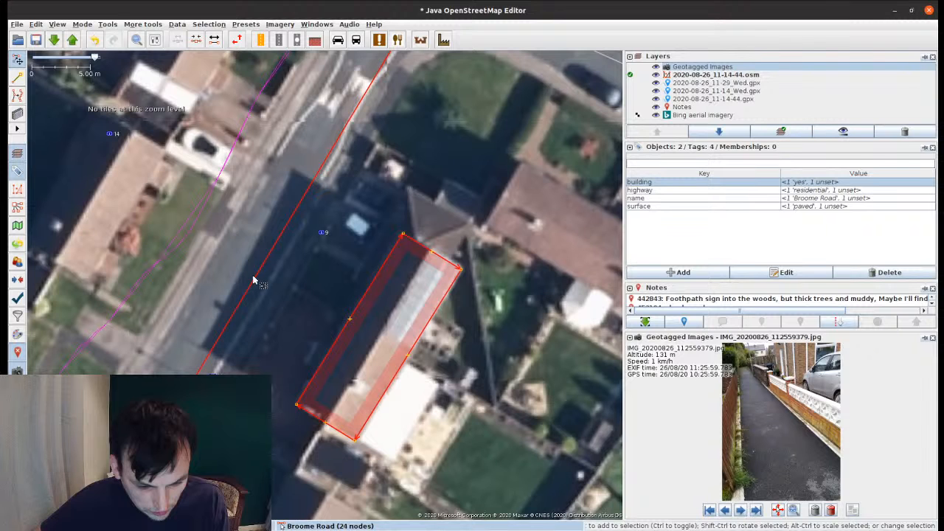
key(shift+t)
key(Return)
Step: Draw a rectangular building outline over the next semi-detached pair to the south, east of address points 13 and 15
drag(301, 426, 466, 169)
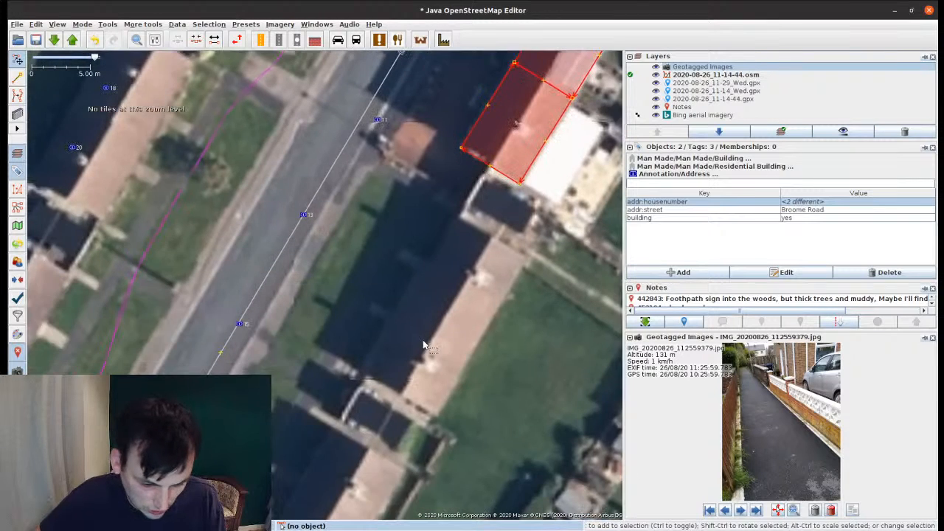
click(457, 226)
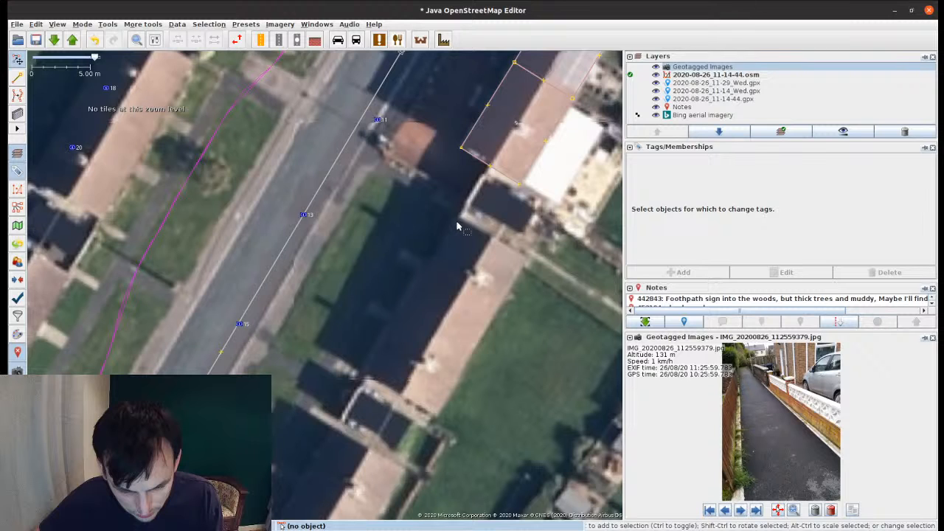
key(b)
click(458, 227)
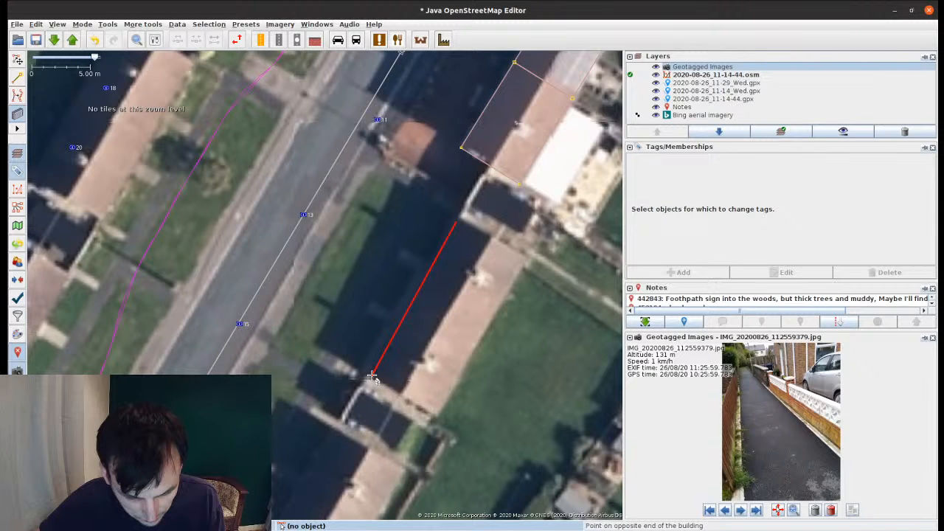
click(373, 376)
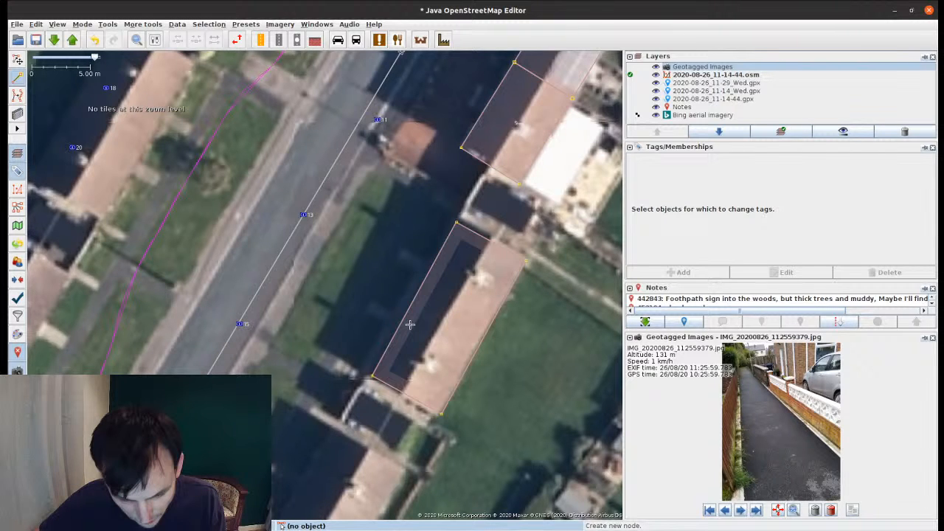
Step: Terrace this second building along Broome Road into two houses numbered 13 and 15
click(410, 325)
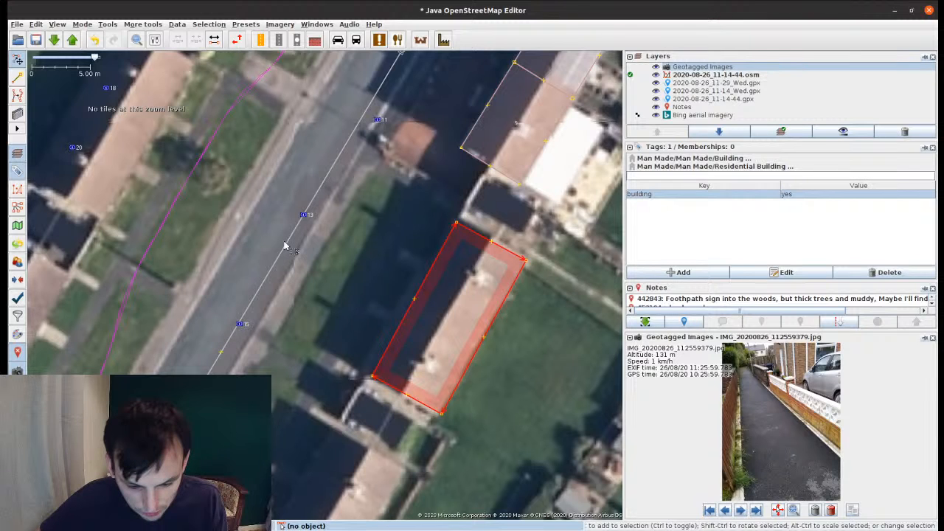
shift+click(286, 246)
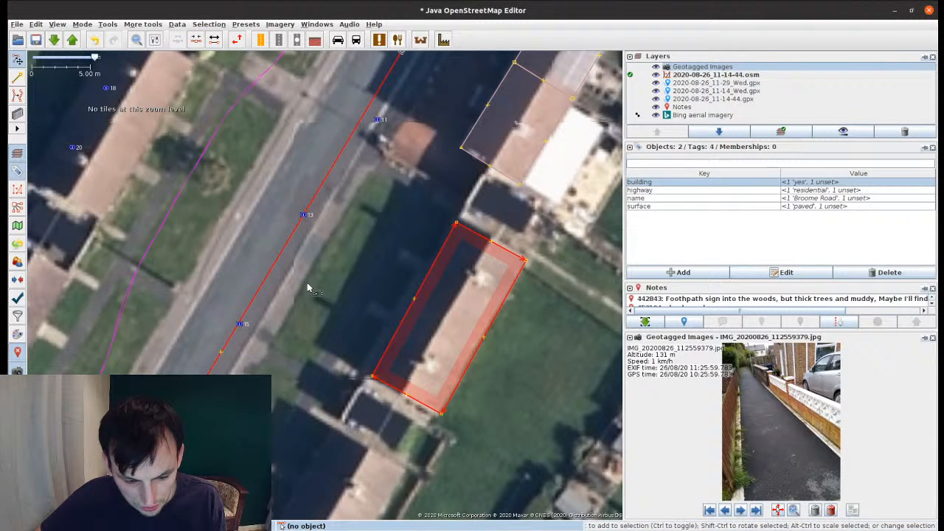
key(shift+t)
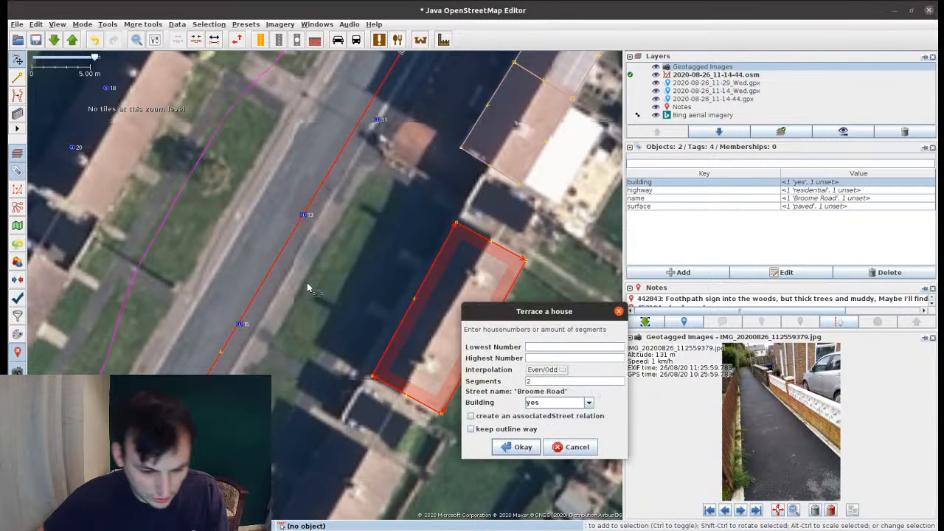
key(Return)
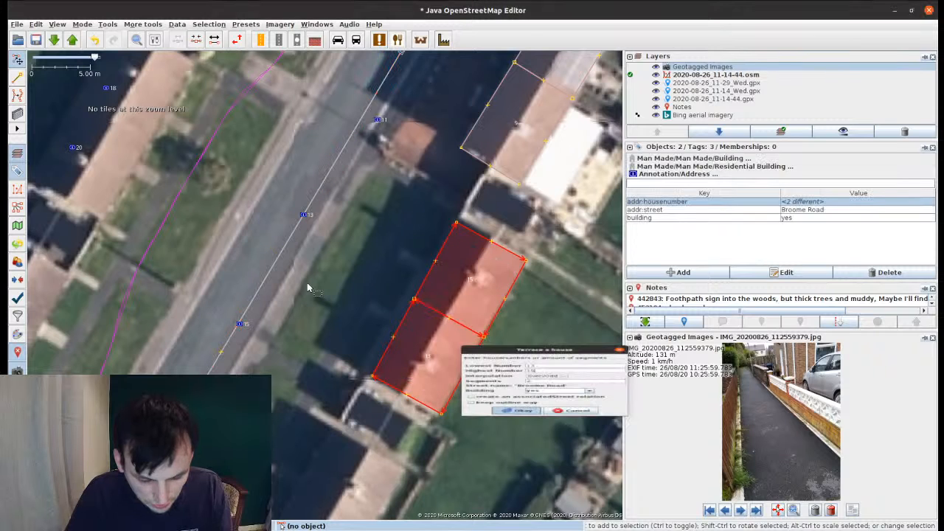
Step: Rotate the terraced pair numbered 9 and 11 together by half a turn so number 9 lies at the north end
drag(433, 240, 448, 417)
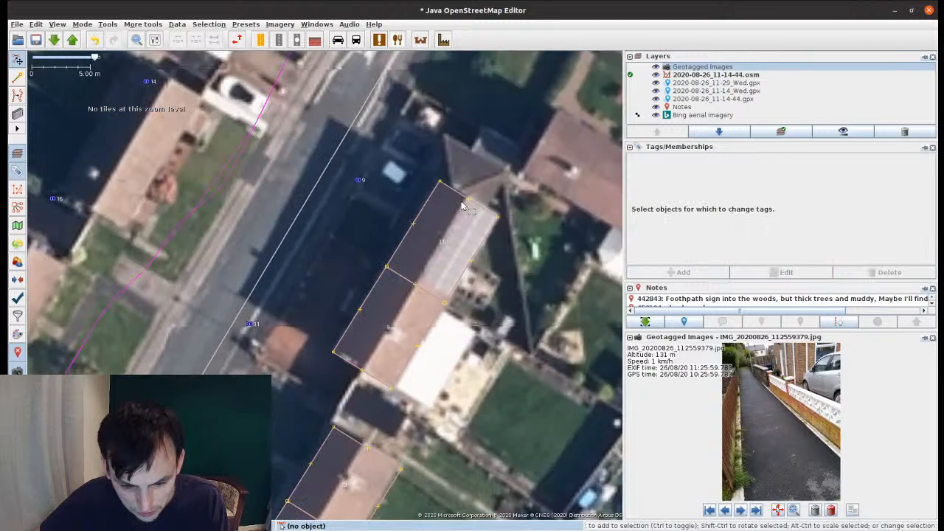
click(462, 197)
shift+click(360, 309)
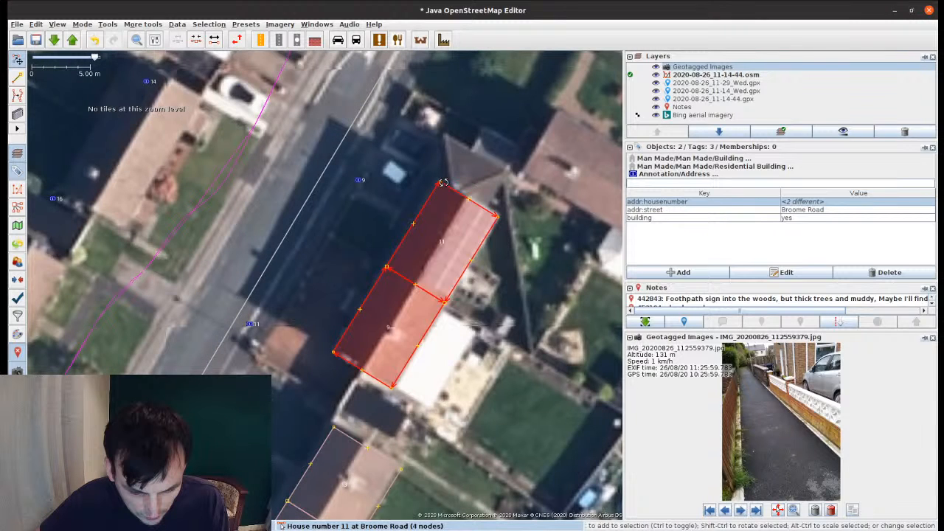
click(420, 507)
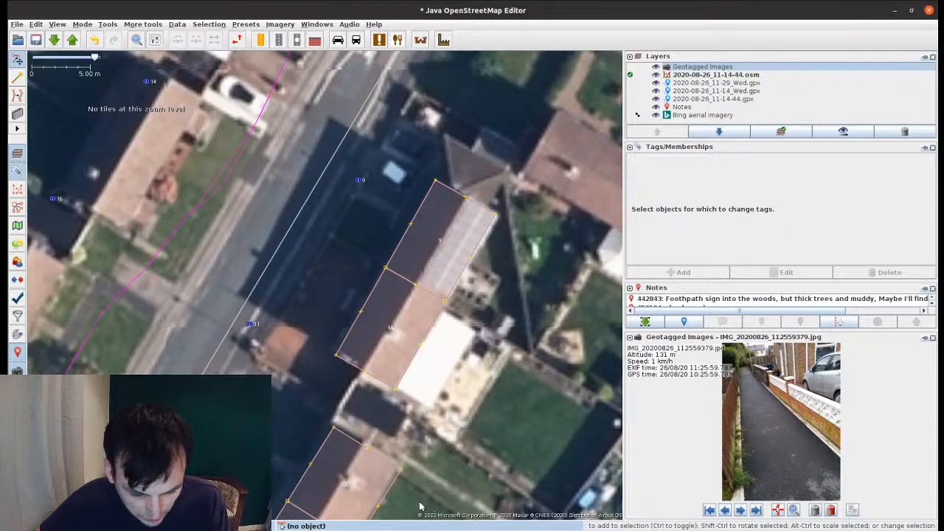
Step: Draw a rectangular building outline over the semi-detached pair southeast of address points 17 and 19 on Broome Road
drag(274, 509, 510, 183)
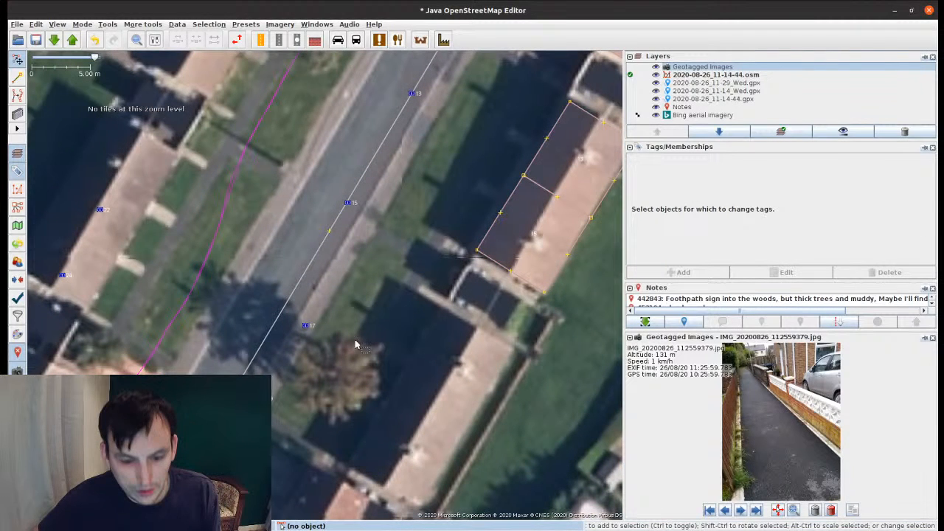
drag(355, 344, 325, 305)
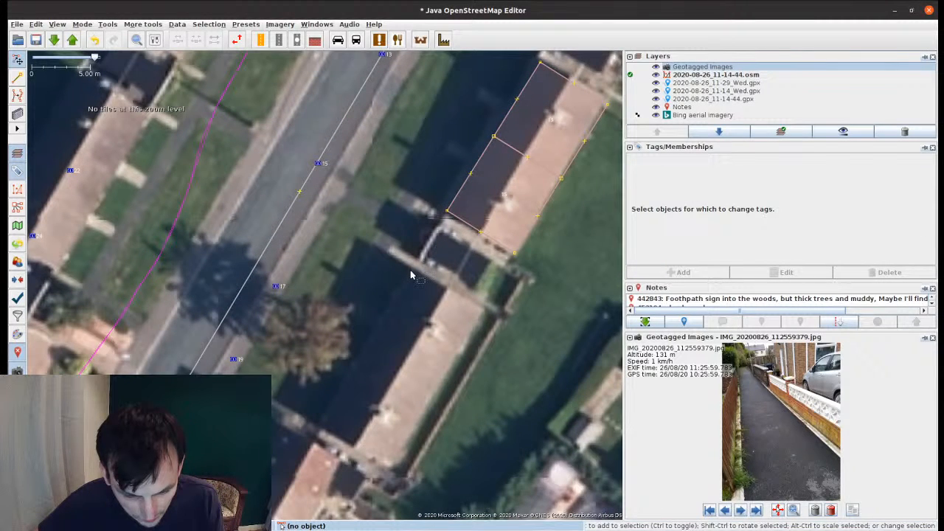
key(b)
click(411, 274)
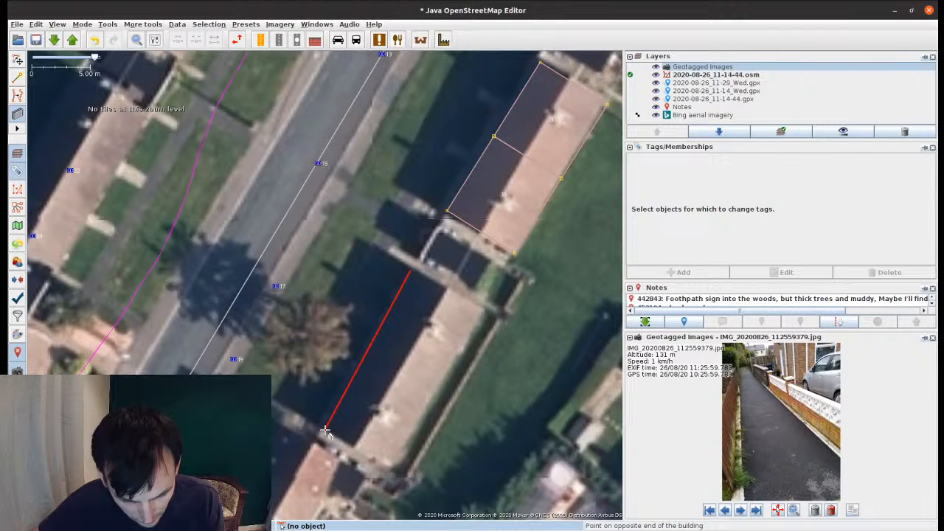
click(325, 431)
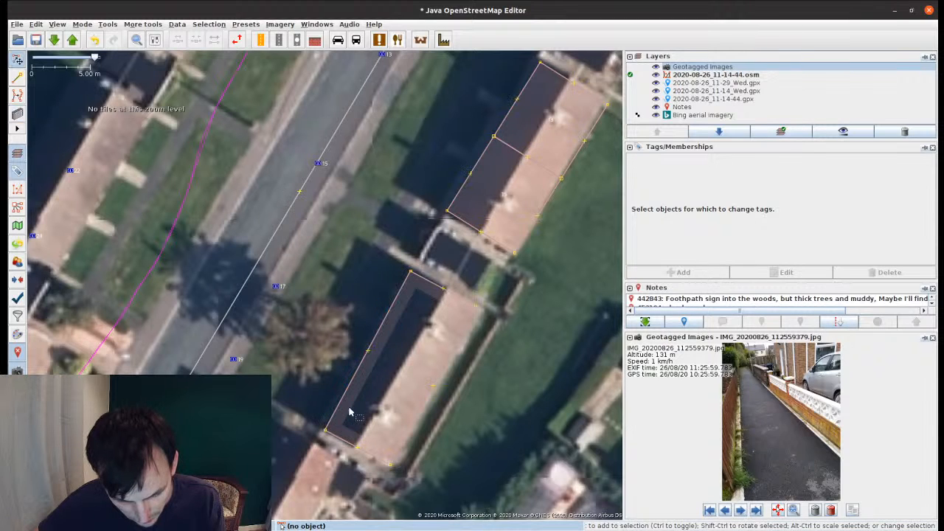
Step: Terrace the new outline along Broome Road into two houses numbered 17 and 19
click(341, 404)
shift+click(237, 302)
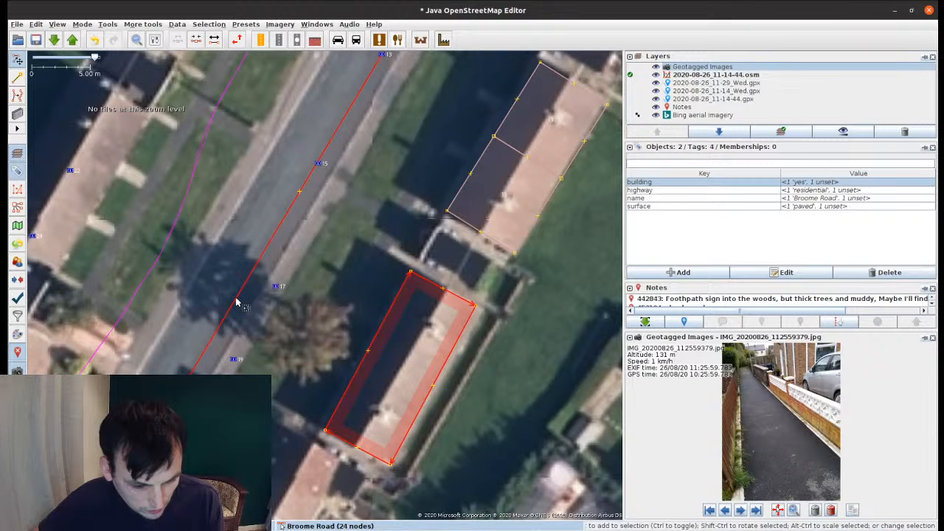
key(shift+t)
key(Return)
drag(390, 463, 367, 478)
click(291, 382)
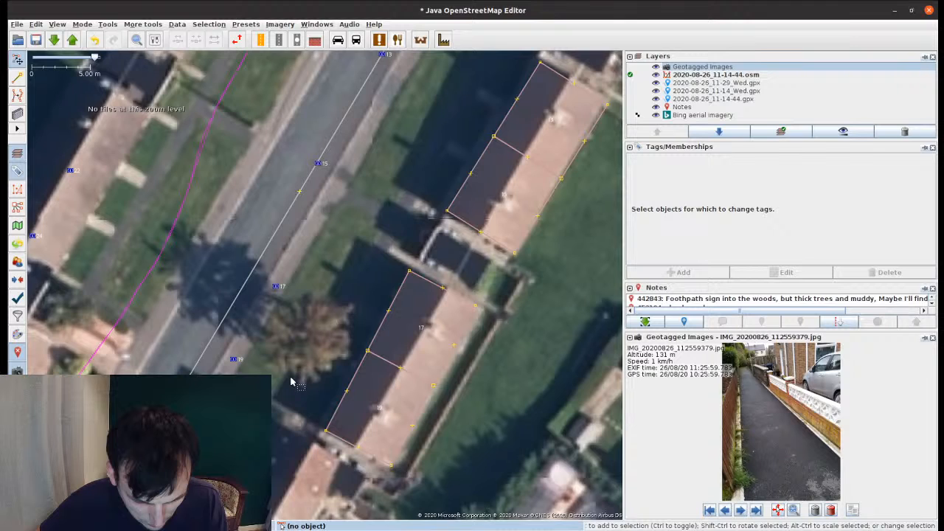
Step: Draw a rectangular building outline over the southernmost semi-detached pair, east of address point 21
drag(286, 444, 396, 224)
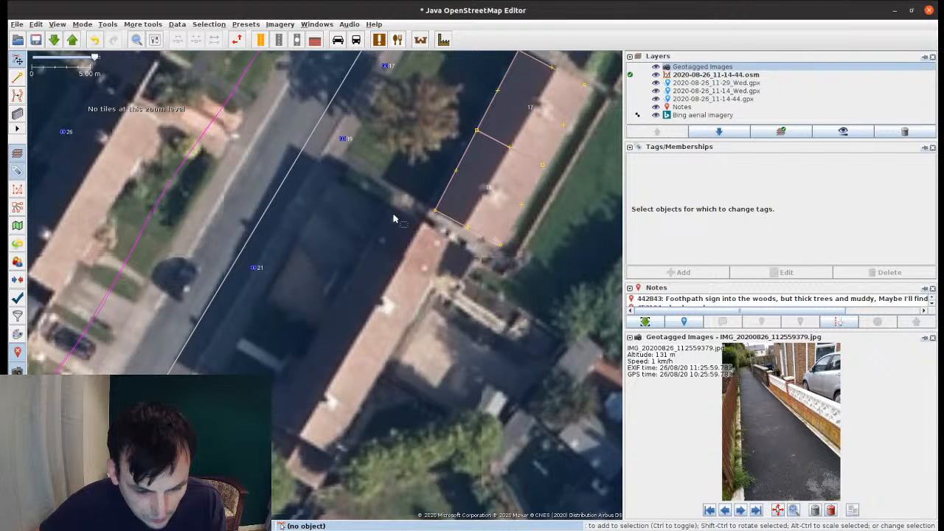
key(b)
click(391, 213)
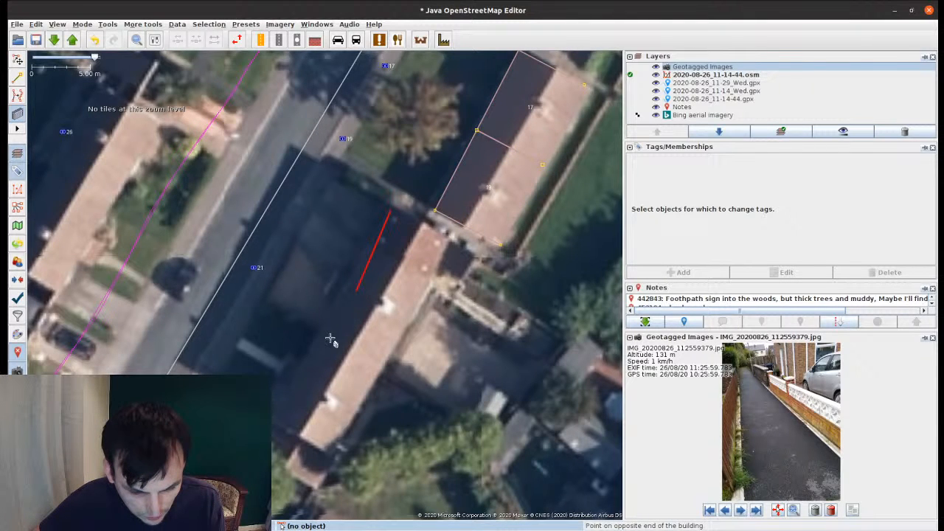
click(273, 422)
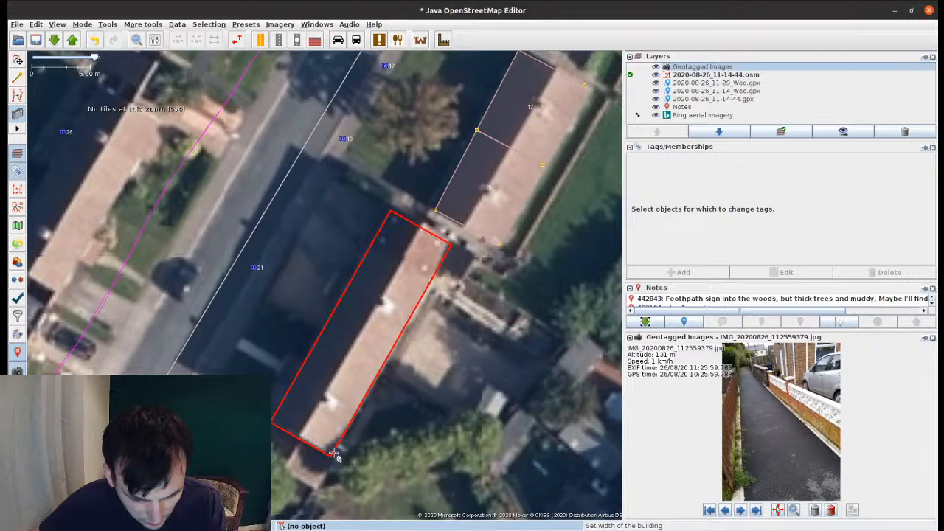
click(335, 455)
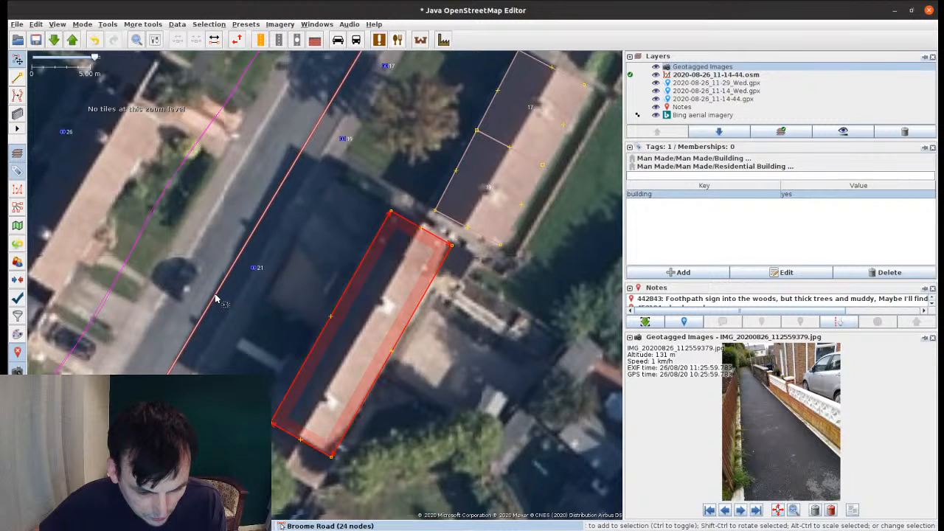
Step: Terrace this southernmost building along Broome Road into two houses numbered 21 and 23
shift+click(215, 299)
key(shift+t)
text(21)
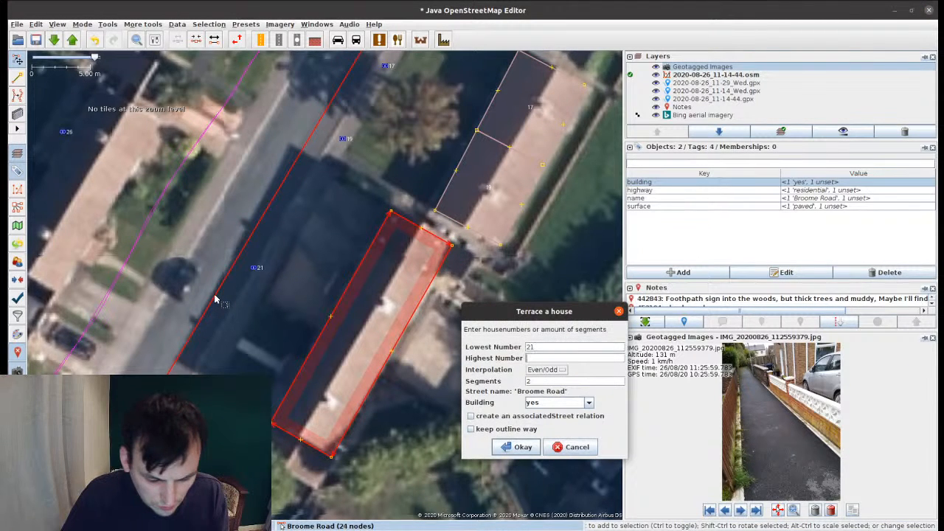
key(Return)
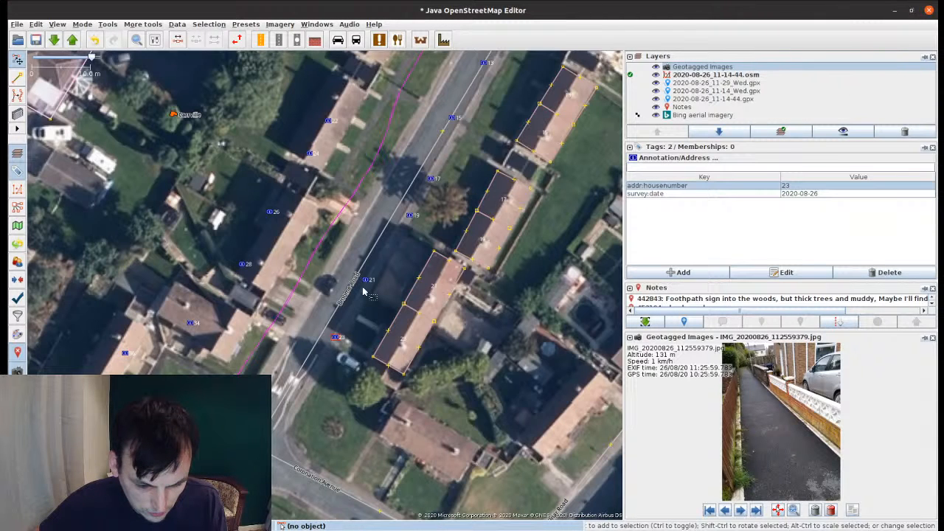
Step: Delete the redundant odd-numbered address points 9 to 23 along the east side of Broome Road
drag(363, 292, 477, 149)
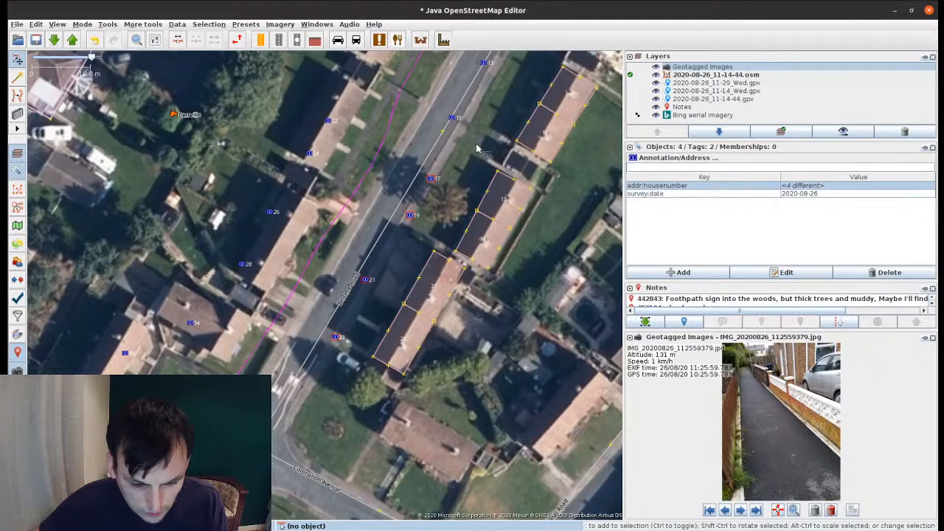
drag(454, 120, 353, 334)
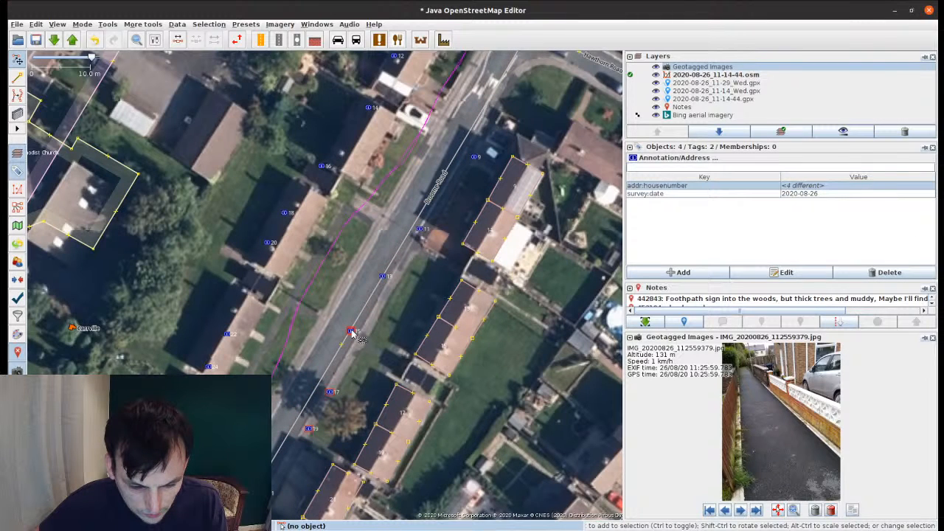
shift+click(352, 332)
shift+click(421, 233)
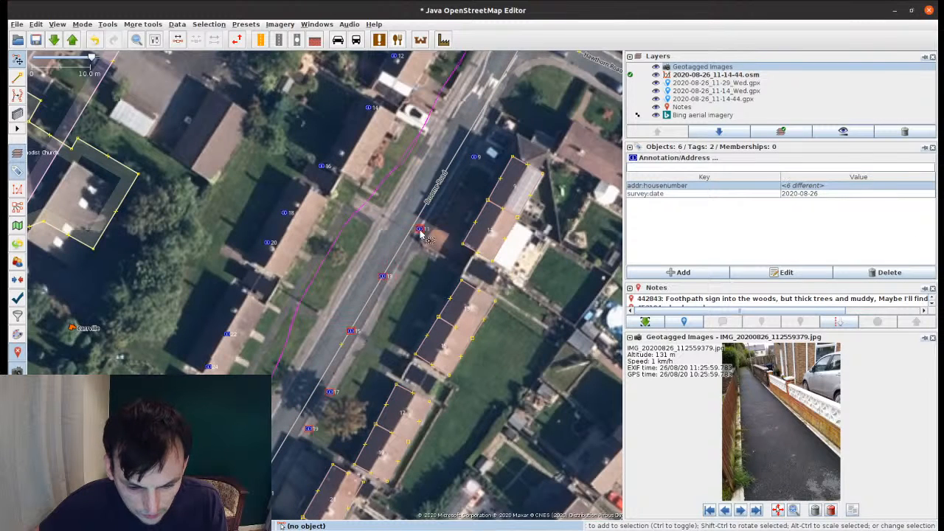
key(Delete)
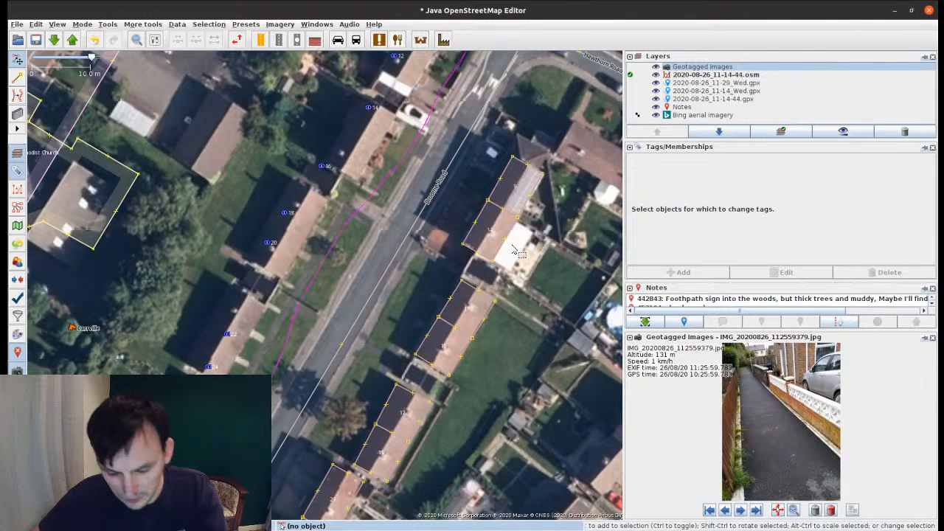
Step: Move the two solar generator points together onto the roof panels of the house north of Hawthorn Road
drag(504, 74, 297, 334)
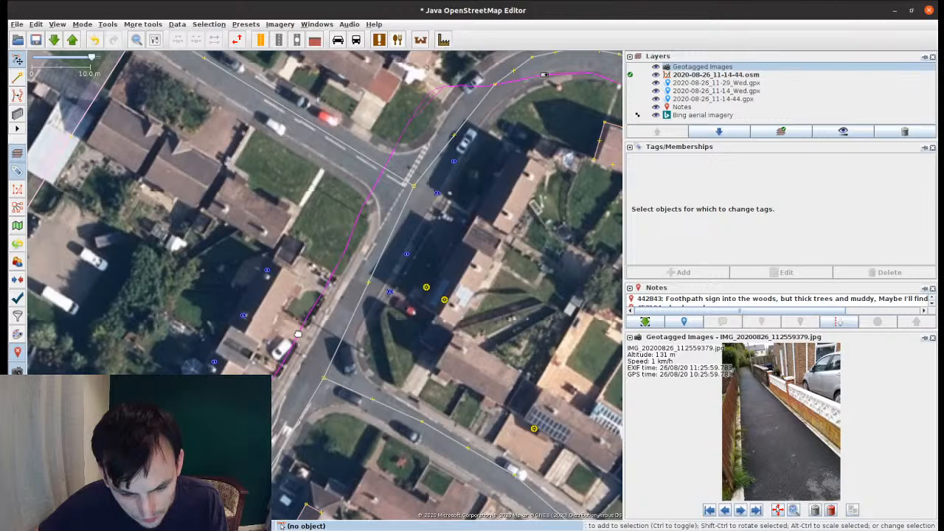
click(444, 298)
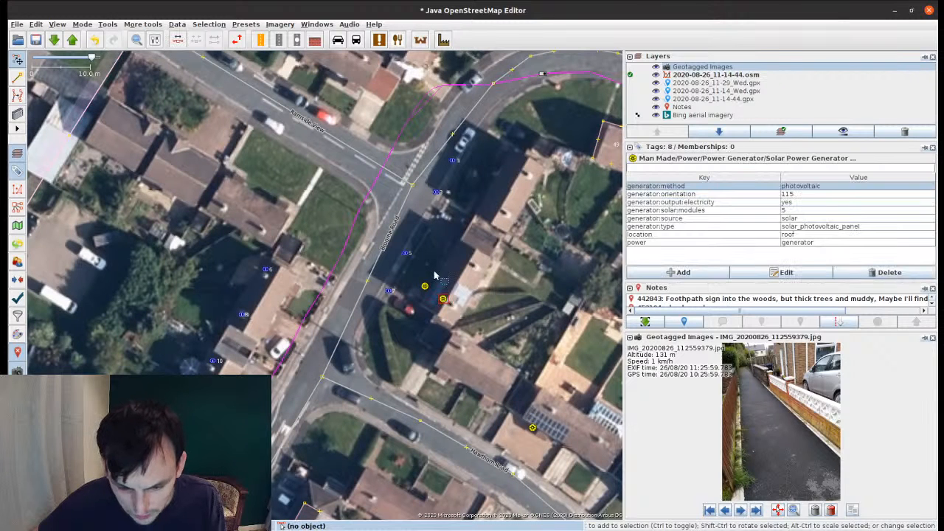
scroll(435, 276, up, 2)
click(418, 305)
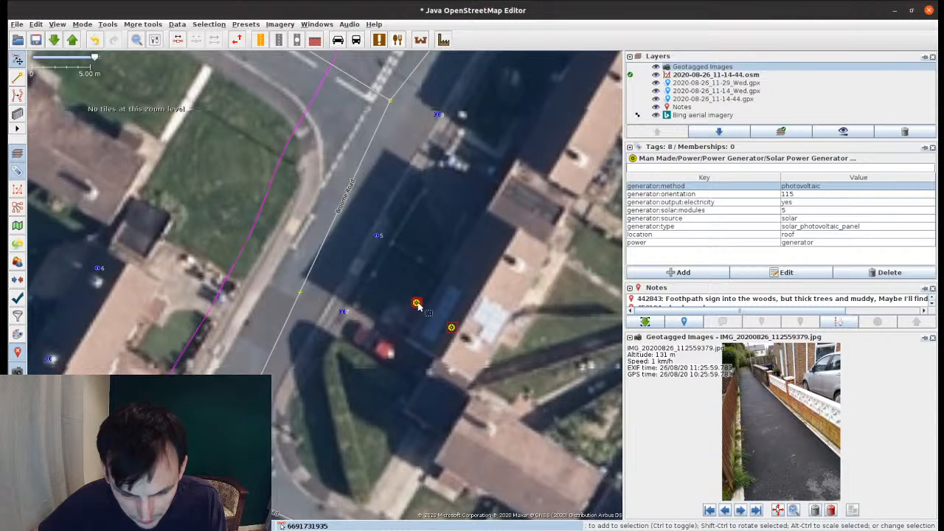
click(451, 328)
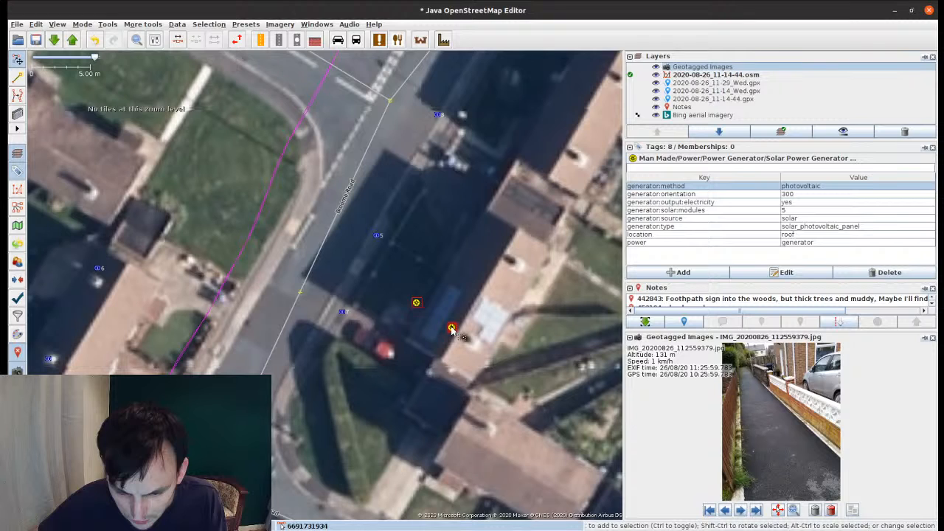
click(451, 329)
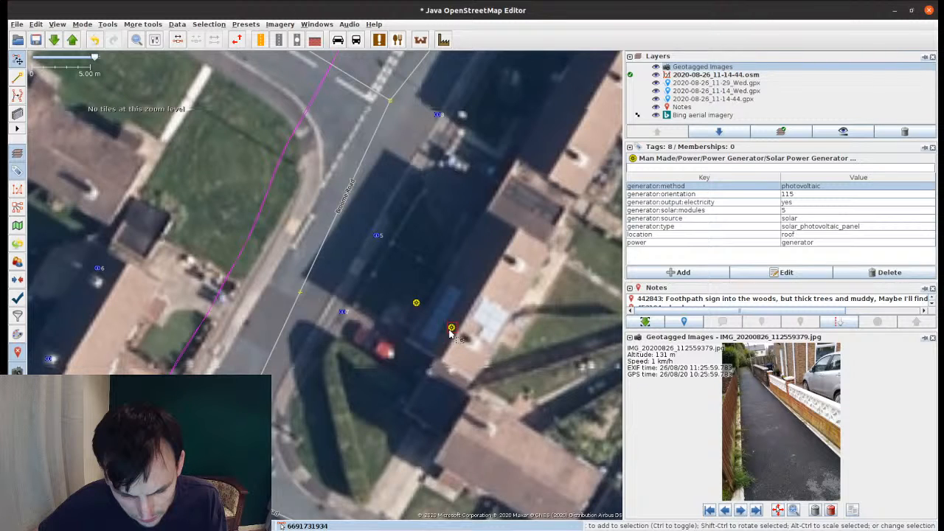
shift+click(416, 302)
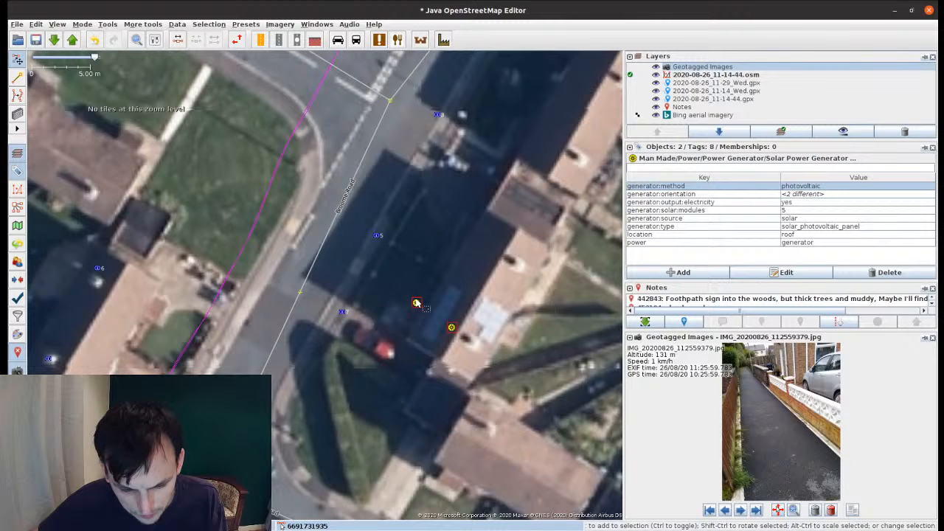
drag(417, 304, 445, 311)
click(404, 303)
Step: Draw rectangular building outlines over the semi-detached pair east of address points 1 and 3 and the pair directly to its south
drag(538, 105, 357, 245)
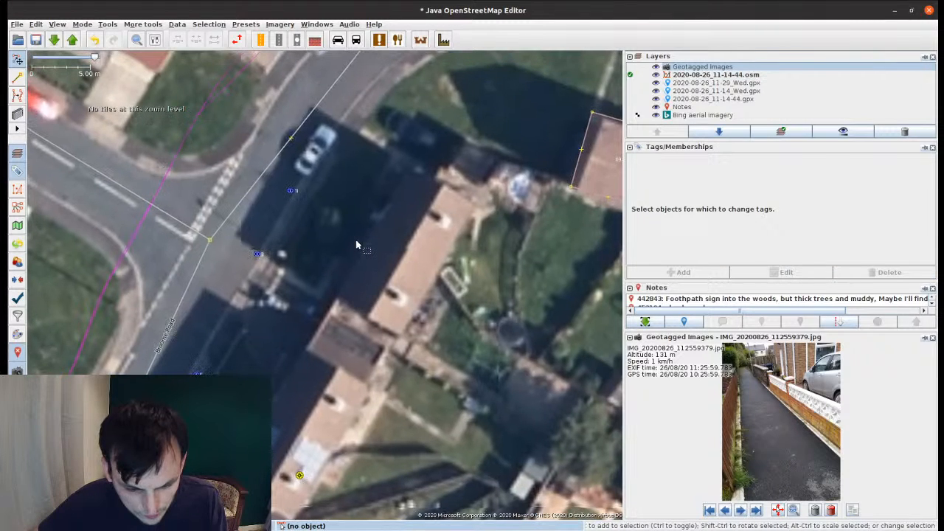
click(410, 176)
click(342, 298)
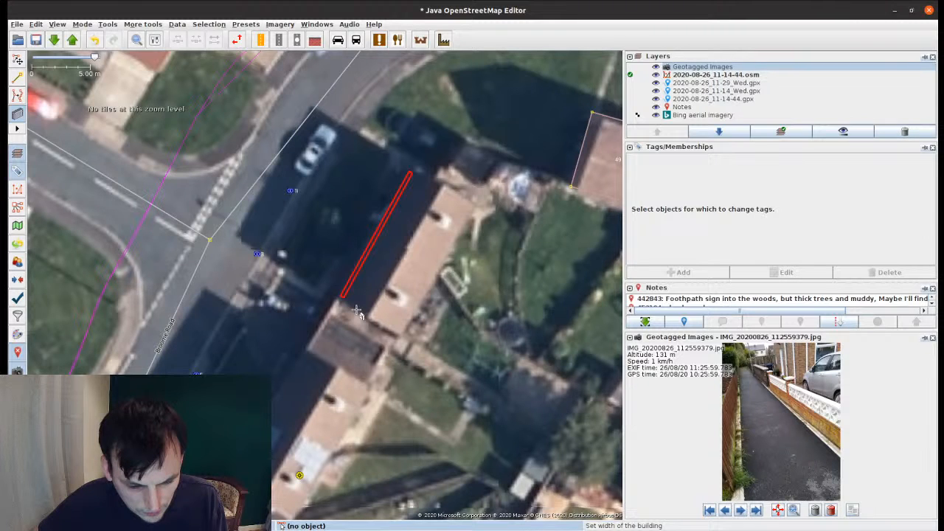
click(400, 329)
key(a)
key(s)
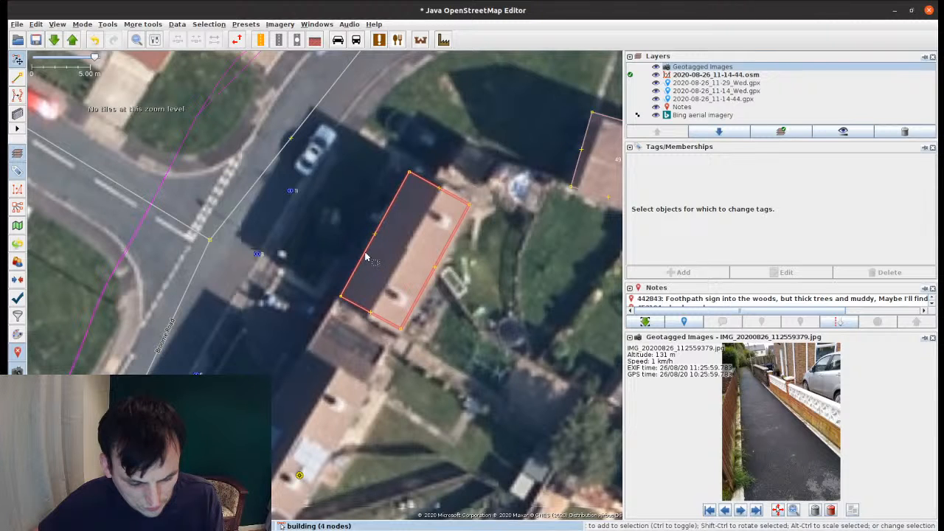
Step: Terrace the northern of the two new buildings along Broome Road into houses numbered 1 and 3
click(367, 257)
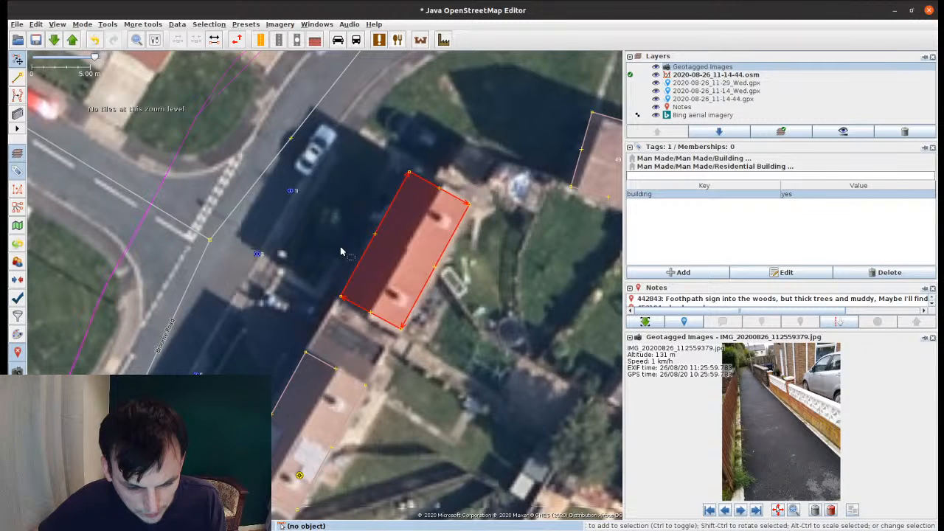
shift+click(187, 296)
drag(391, 185, 341, 245)
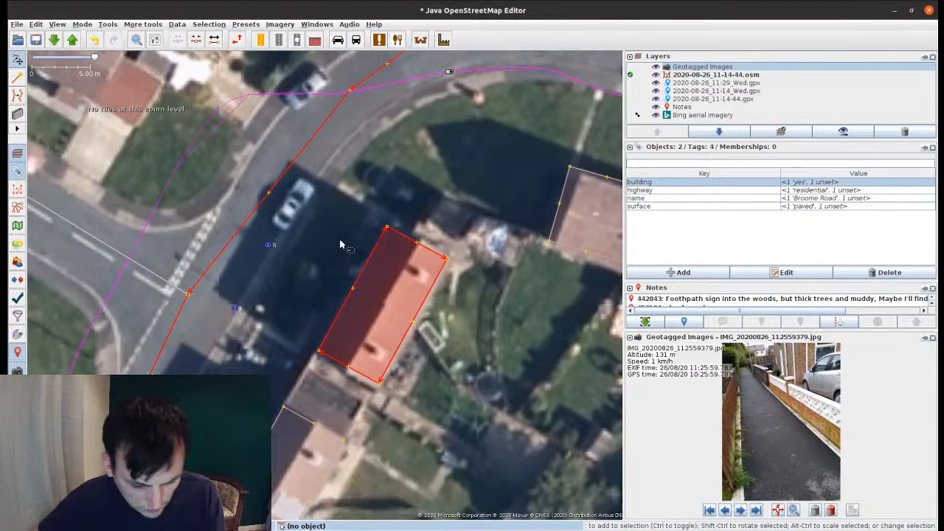
key(shift+t)
click(504, 446)
drag(296, 338, 368, 418)
Step: Terrace the building with the solar panels along Broome Road into two houses numbered 5 and 7
click(276, 452)
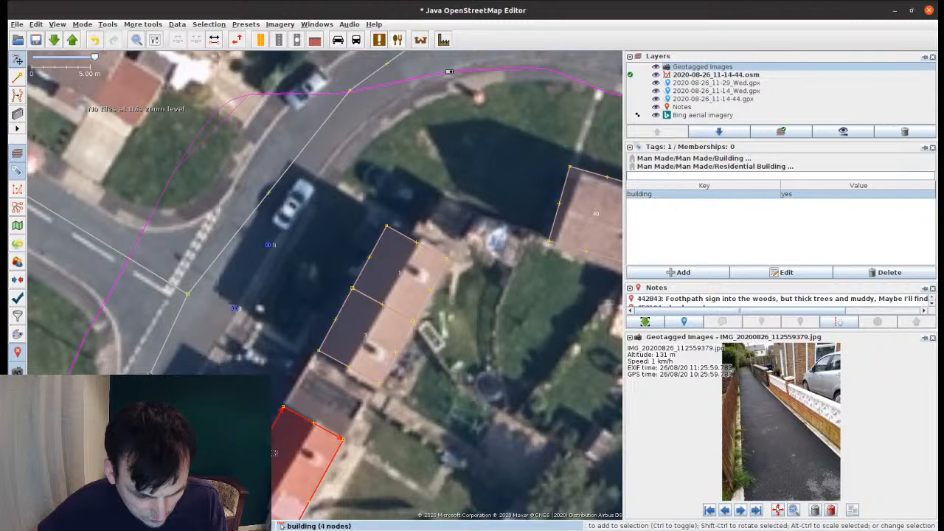
shift+click(153, 373)
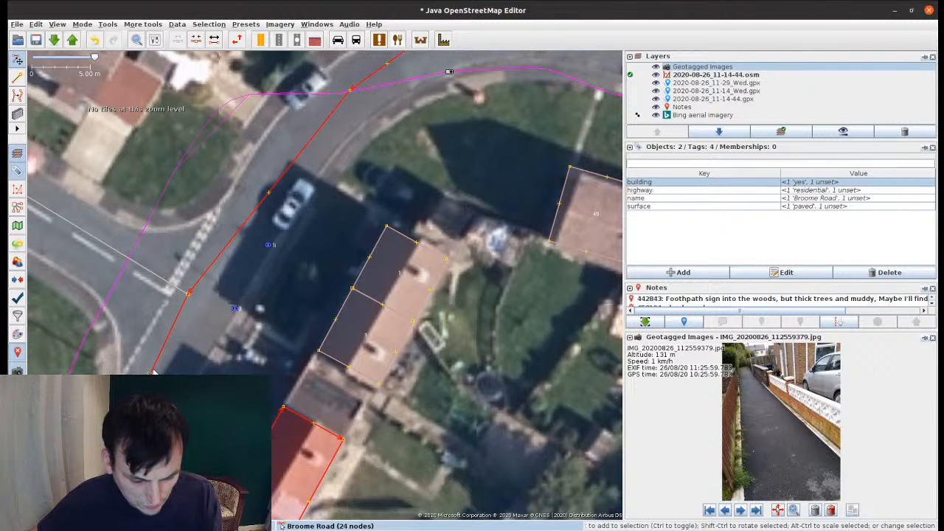
key(shift+t)
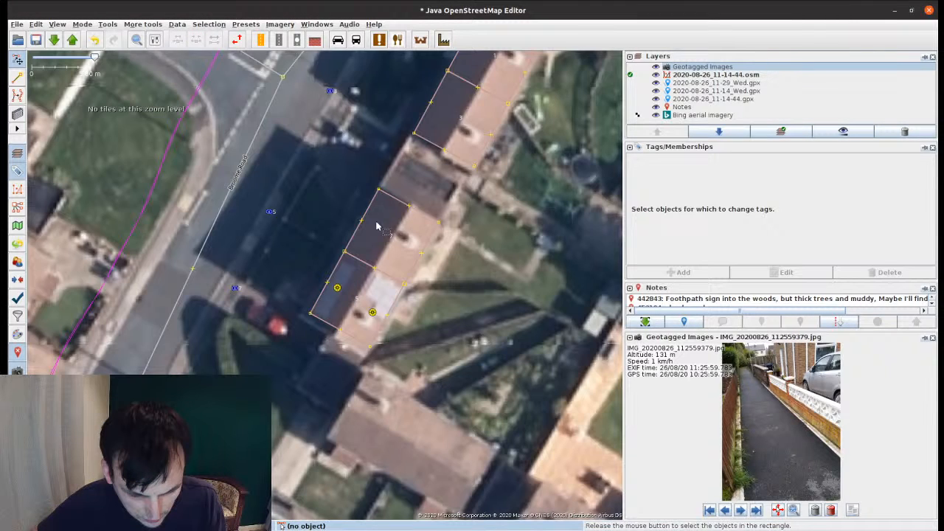
drag(376, 226, 414, 275)
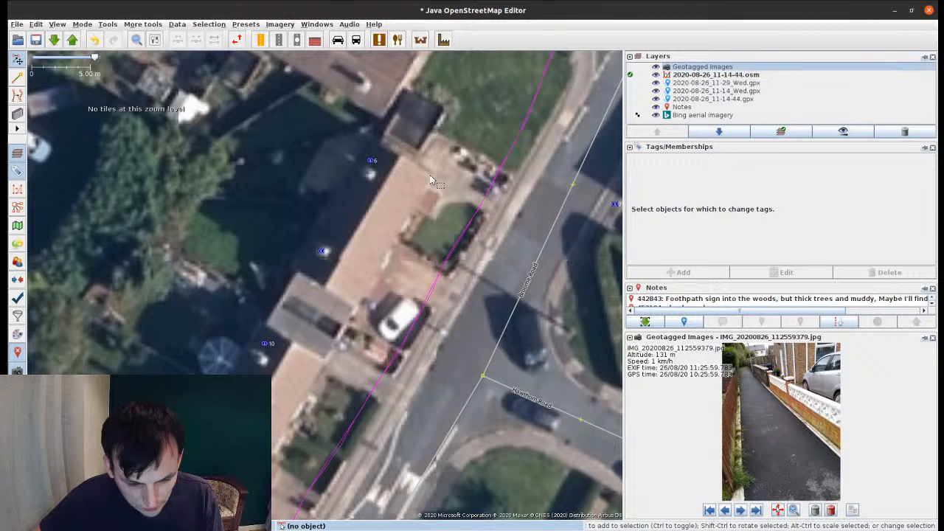
Step: Draw a rectangular building over the semi-detached pair at address points 6 and 8, and paste copies over pairs 10–12 and 14–16
key(b)
drag(430, 175, 359, 305)
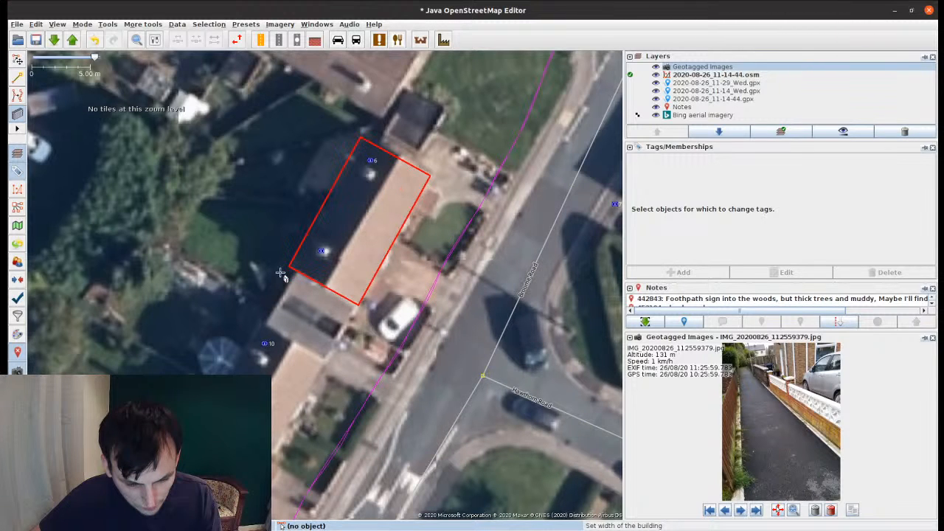
click(292, 270)
drag(277, 408, 405, 141)
key(ctrl+v)
key(ctrl+v)
drag(296, 362, 469, 83)
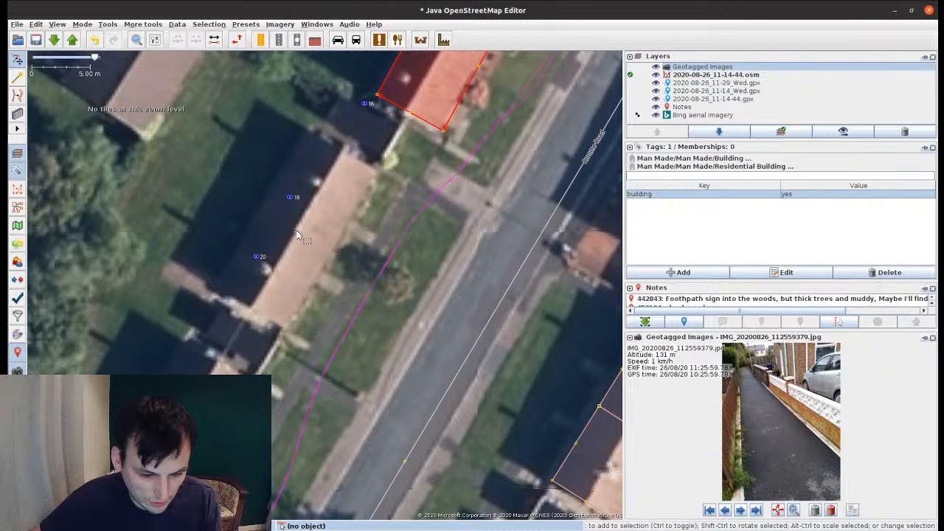
Step: Draw a separate rectangular building over the pair at address points 18 and 20, and paste copies over pairs 22–24 and 26–28
key(ctrl+v)
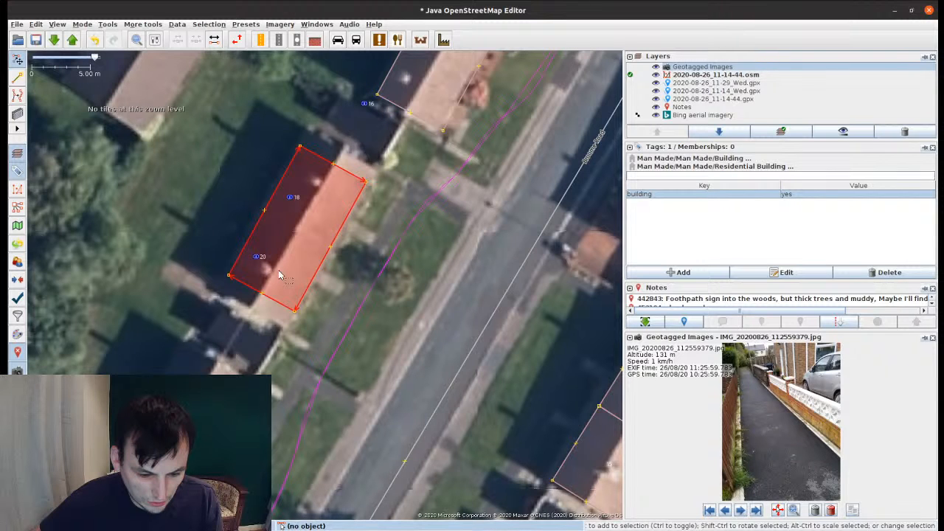
key(Delete)
key(b)
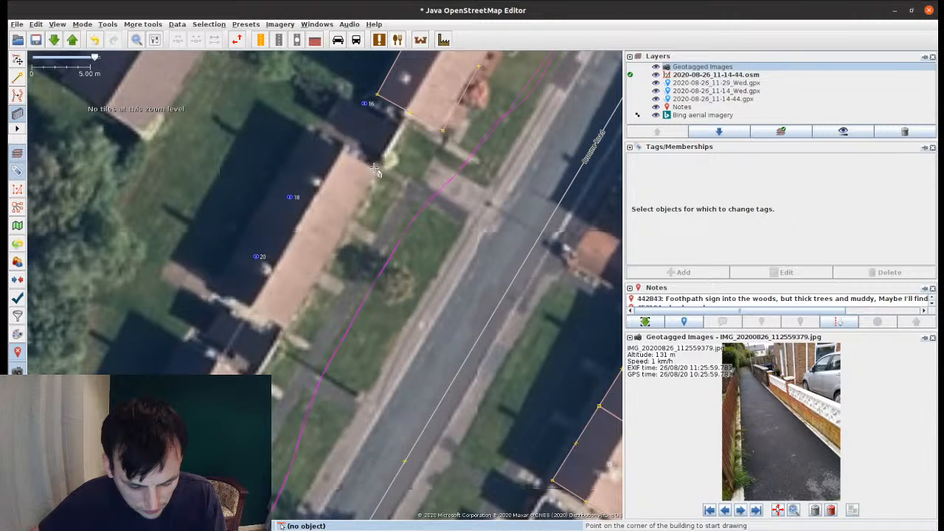
click(374, 168)
click(282, 325)
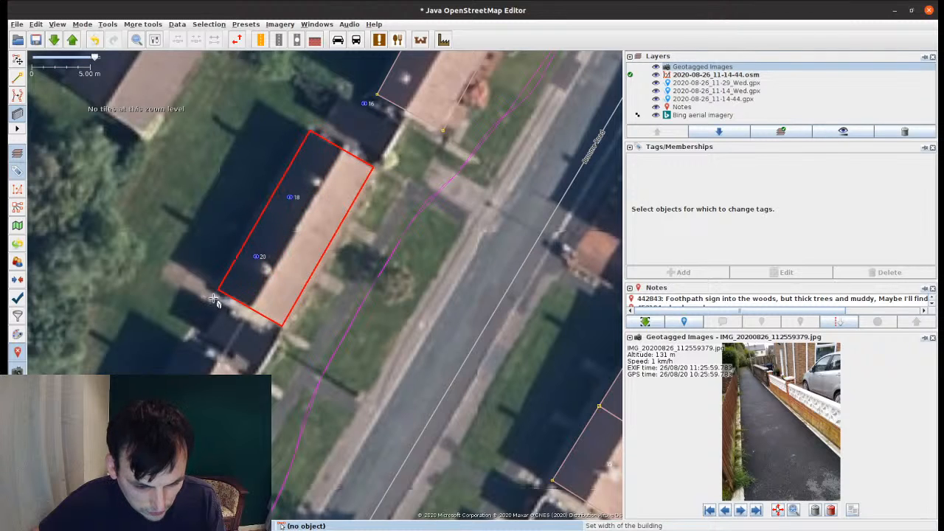
click(214, 298)
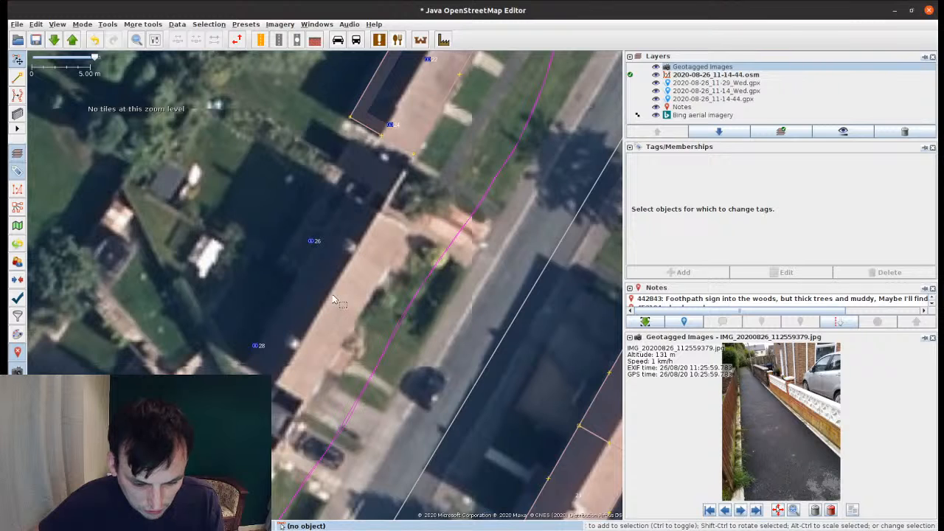
click(333, 299)
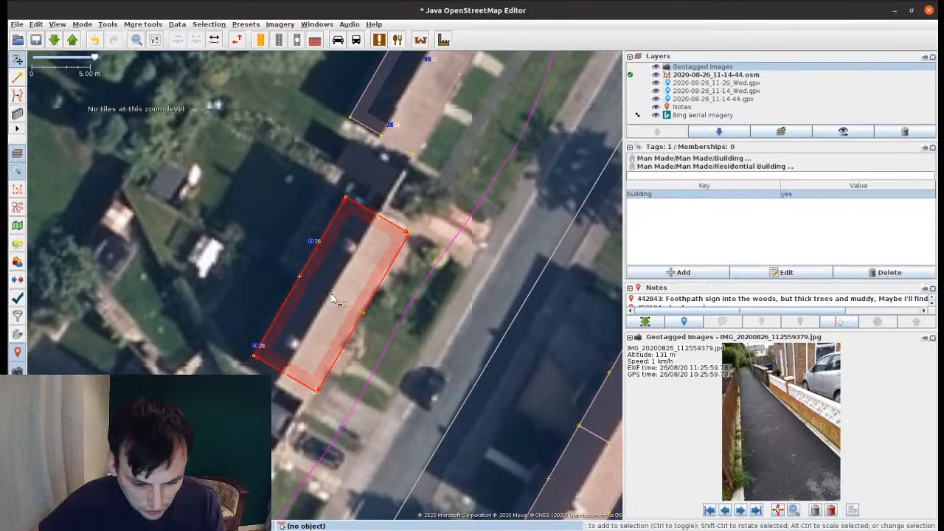
click(448, 204)
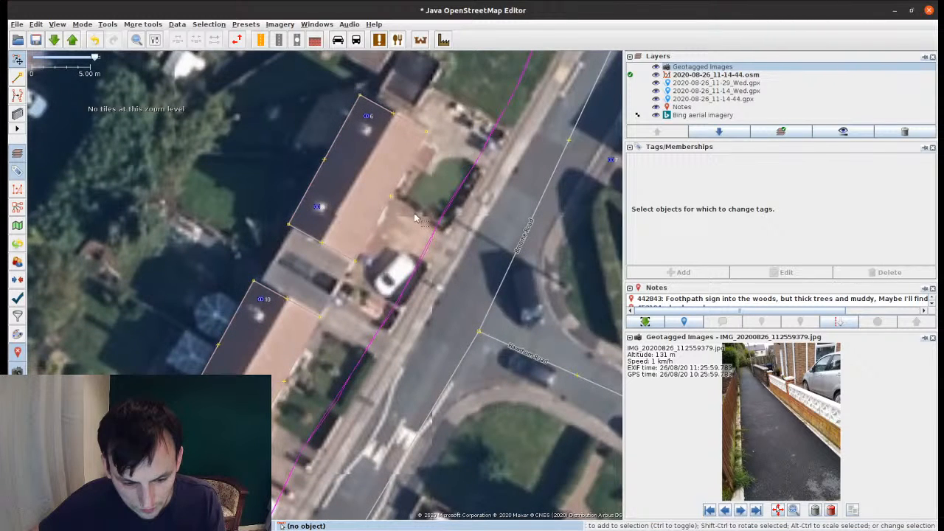
Step: Terrace the building at address points 6 and 8 along Broome Road into two houses numbered 6 and 8
click(384, 210)
shift+click(502, 278)
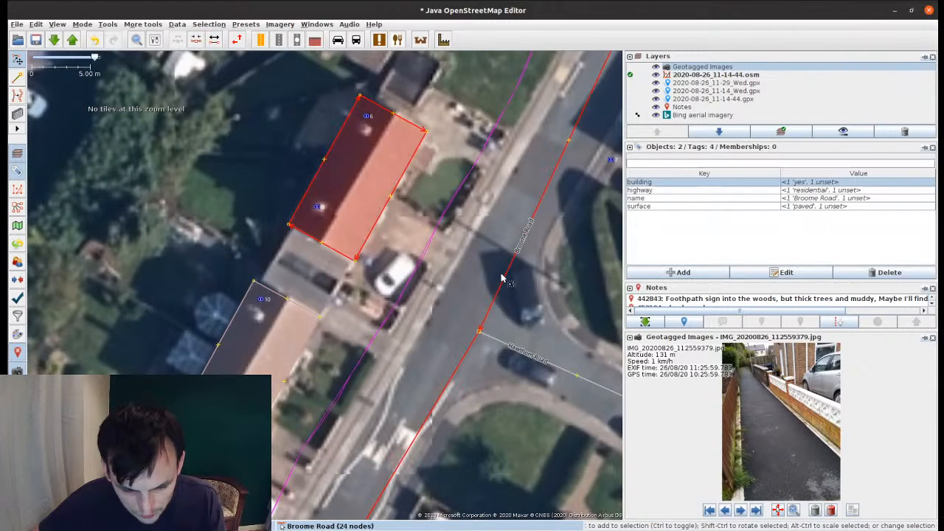
key(shift+t)
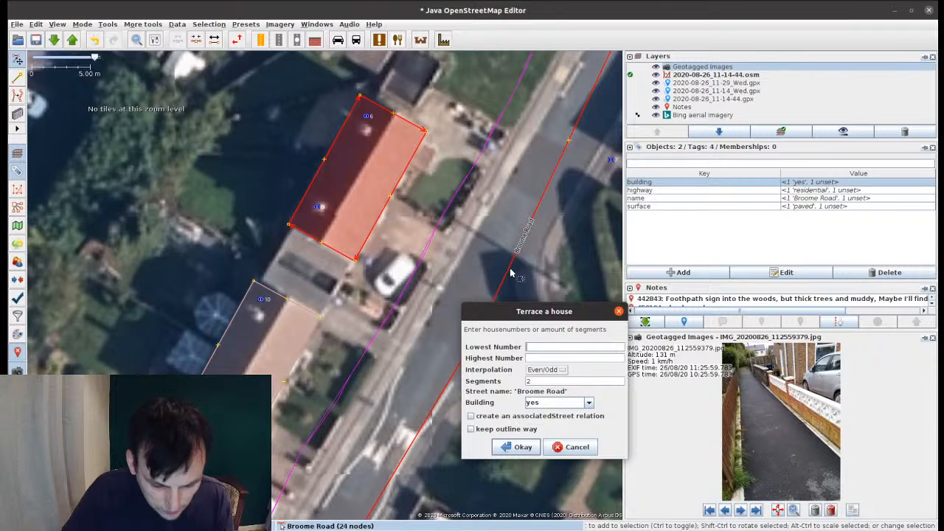
key(Return)
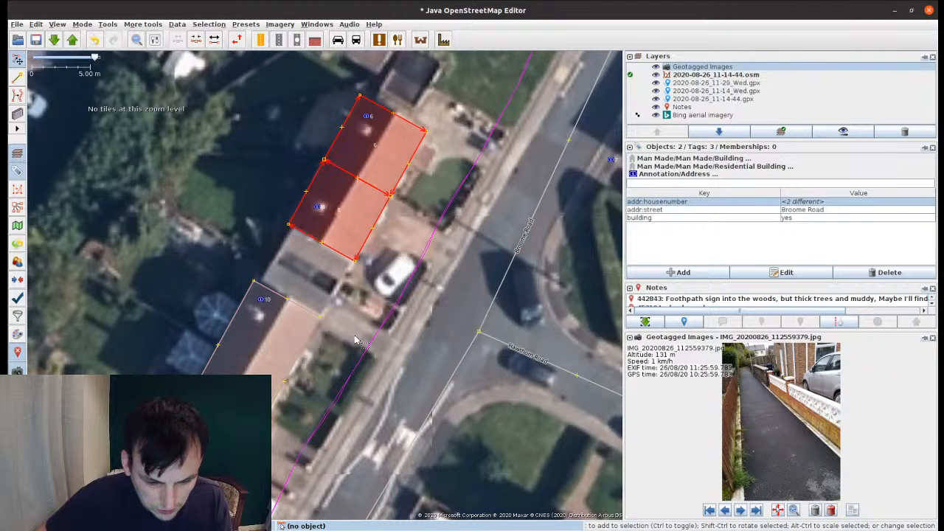
Step: Terrace the building at address points 10 and 12 along Broome Road into two houses numbered 10 and 12
click(306, 342)
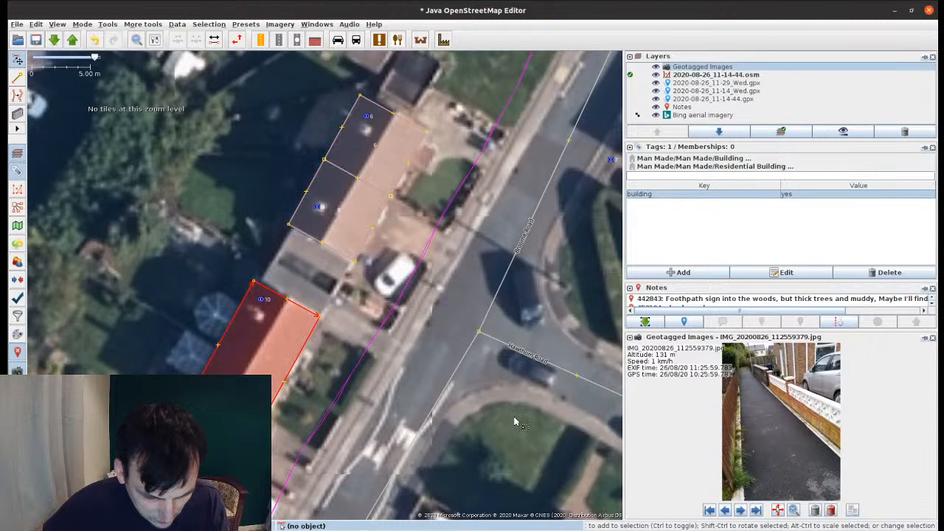
shift+click(447, 393)
key(shift+t)
text(1)
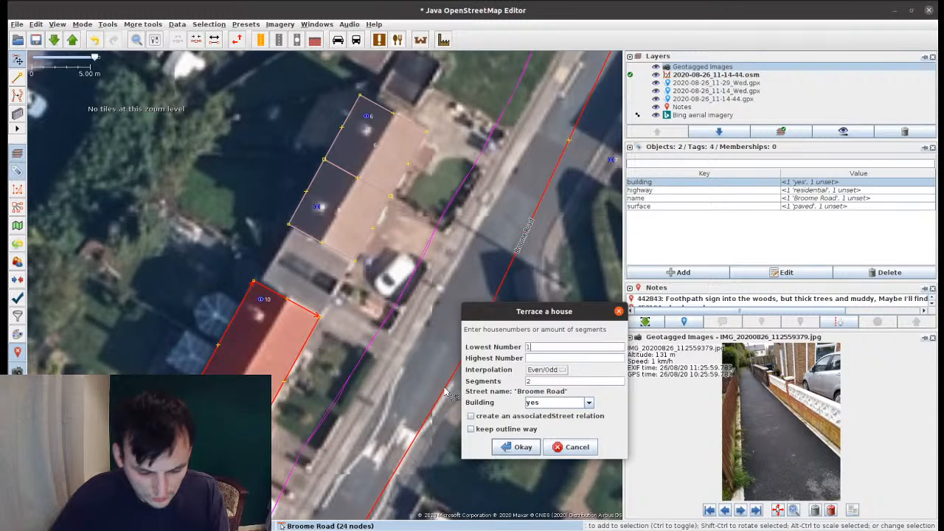
text(0)
key(Return)
Step: Terrace the building at address points 14 and 16 along Broome Road into two houses numbered 14 and 16
drag(300, 492, 472, 205)
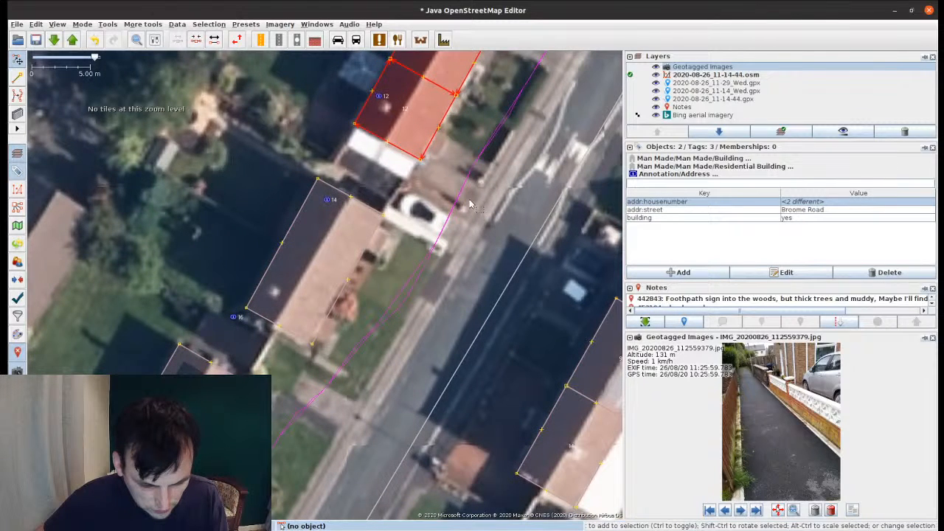
click(325, 251)
shift+click(481, 334)
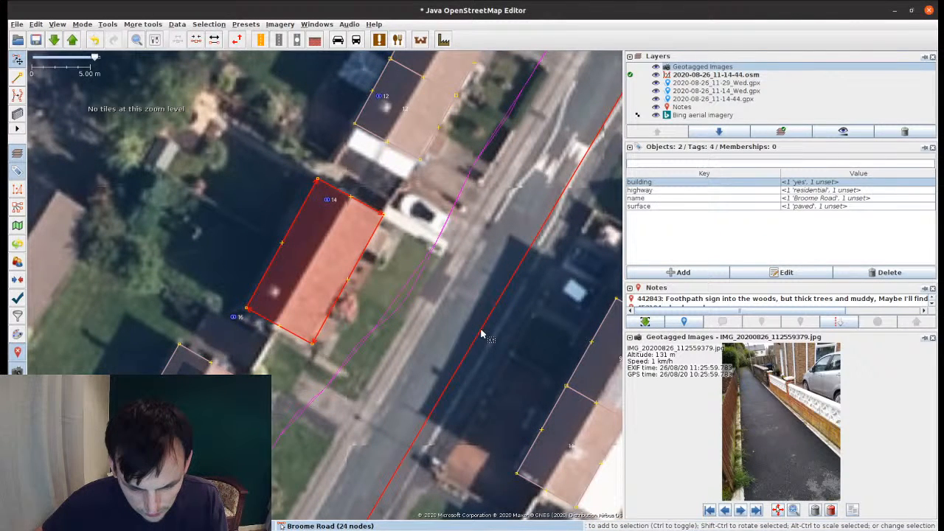
key(shift+t)
text(1)
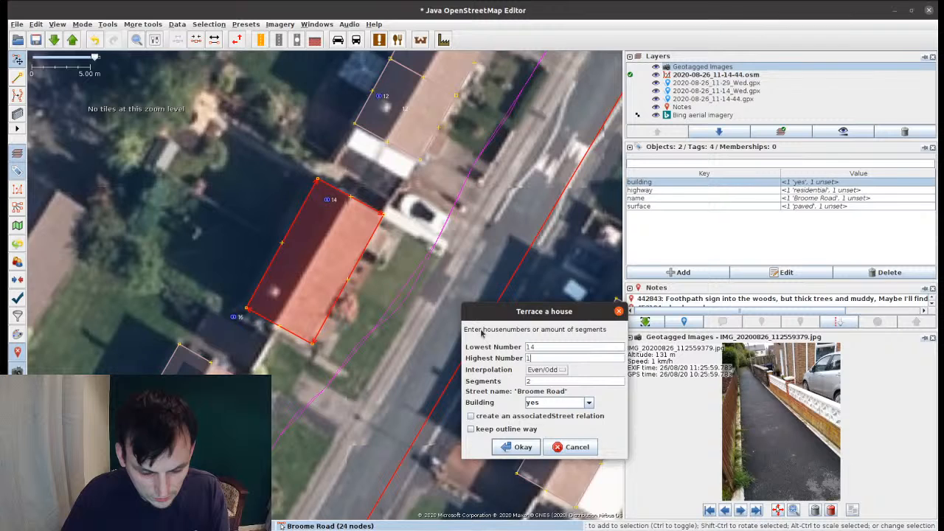
text(6)
key(Return)
Step: Terrace the building at address points 18 and 20 along Broome Road into two houses numbered 18 and 20
drag(210, 486, 332, 316)
click(316, 305)
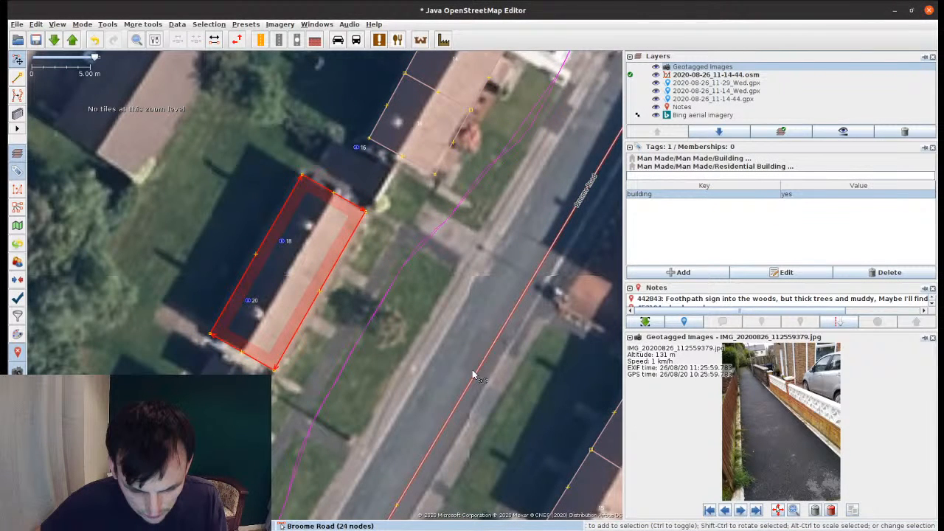
shift+click(475, 374)
key(shift+t)
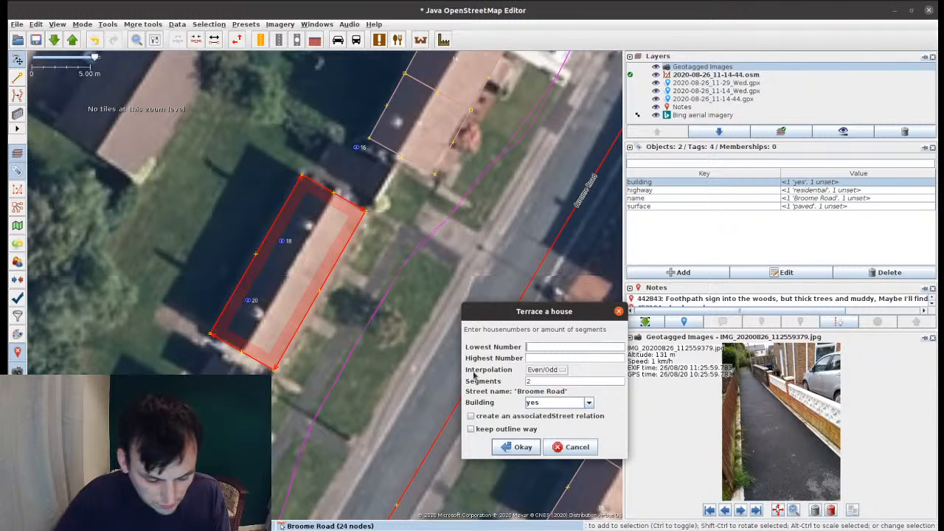
text(18)
key(Tab)
text(20)
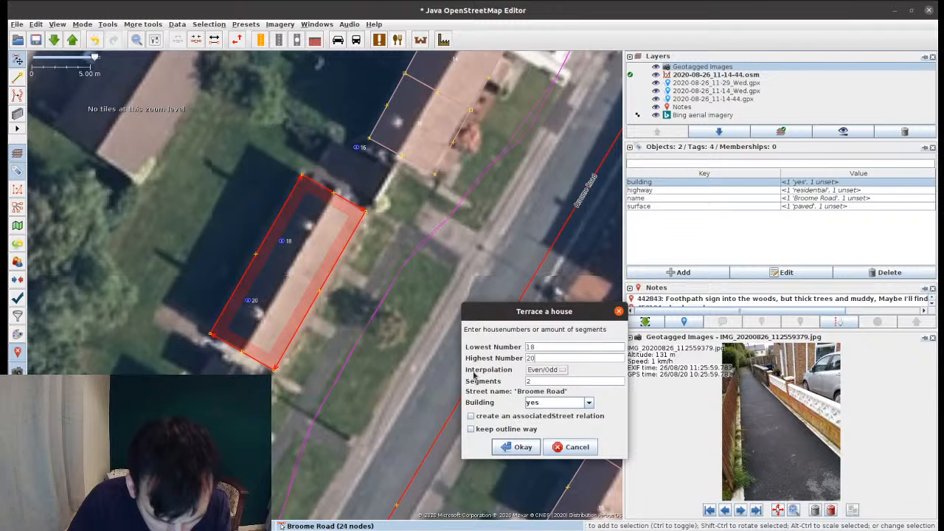
key(Return)
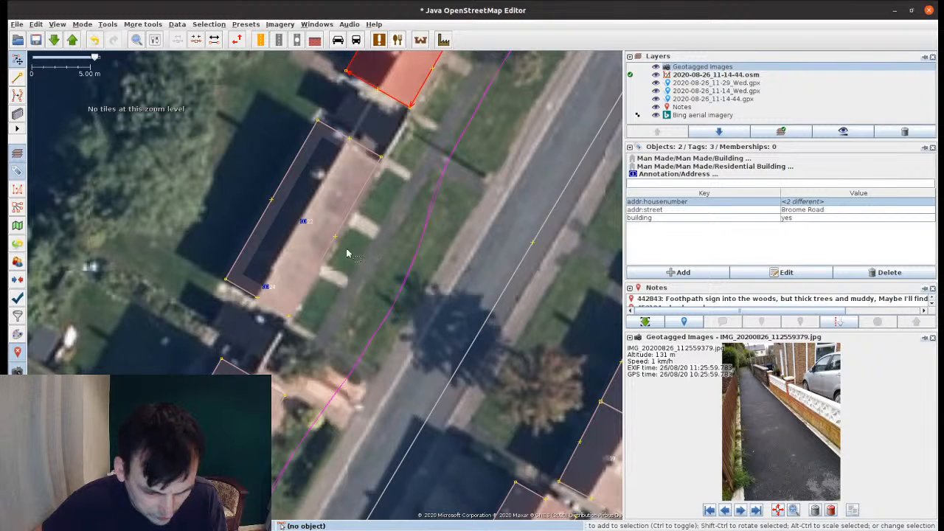
Step: Terrace the building at address points 22 and 24 along Broome Road into two houses numbered 22 and 24
click(327, 251)
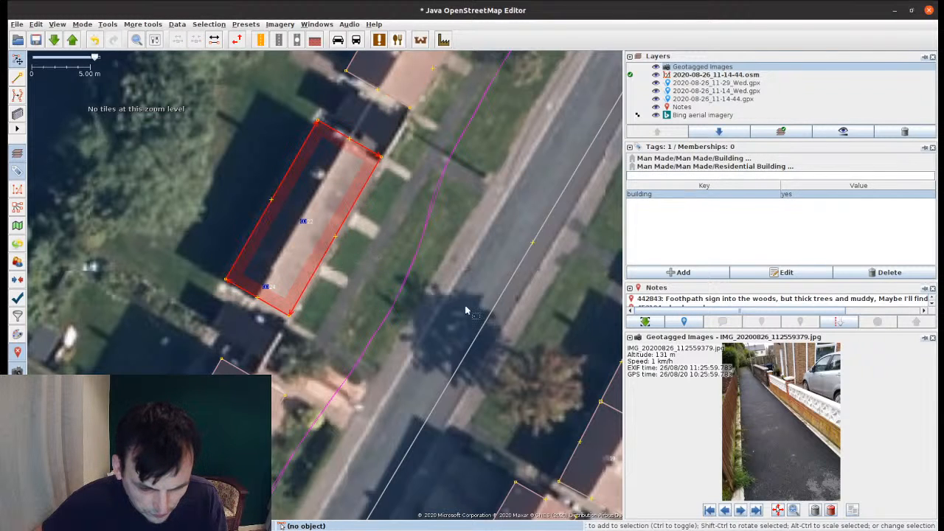
shift+click(487, 313)
key(shift+t)
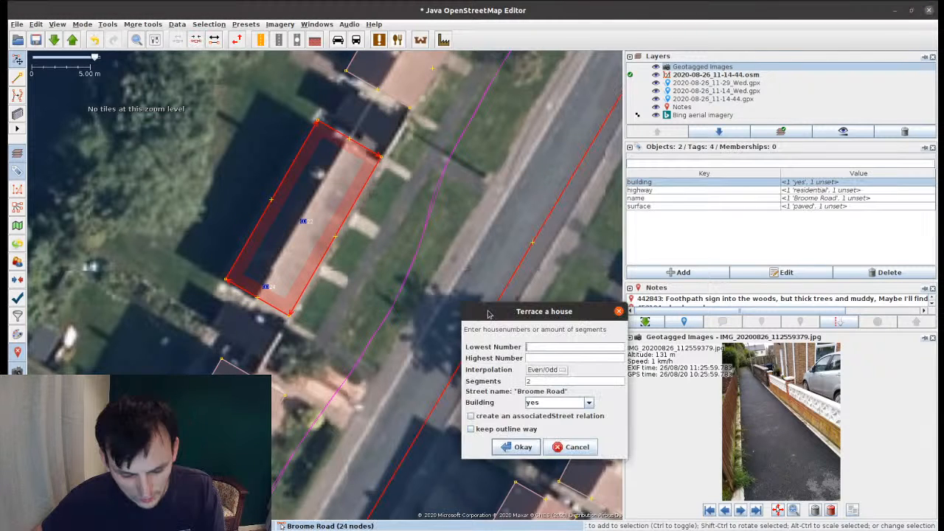
key(Return)
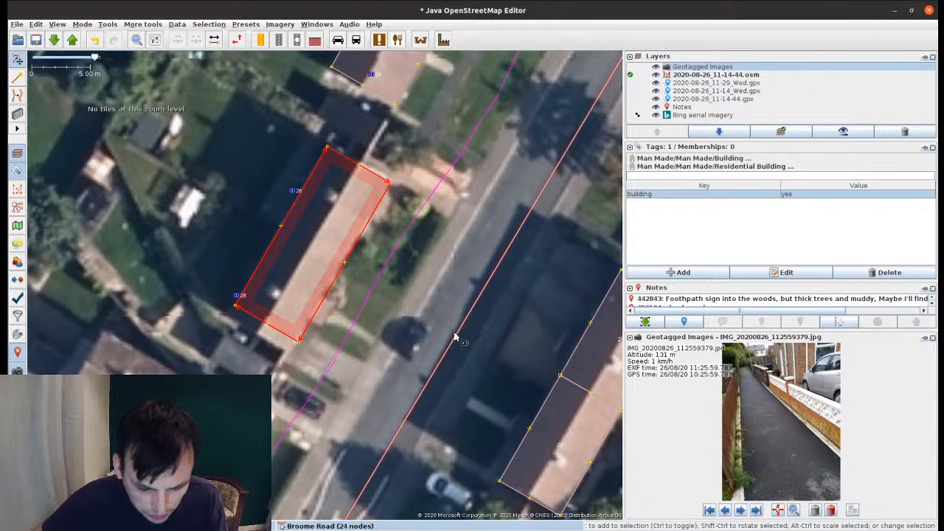
Step: Terrace the building at address points 26 and 28 along Broome Road into two houses numbered 26 and 28
shift+click(455, 337)
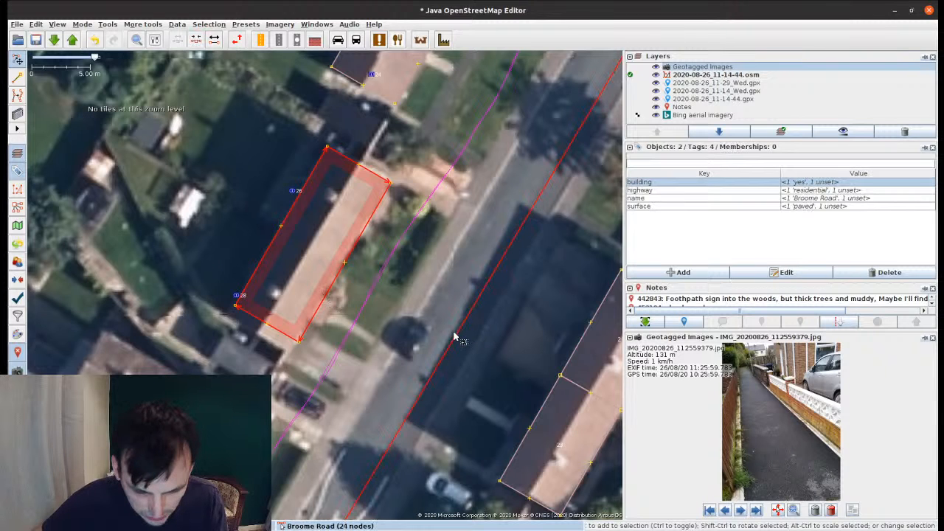
key(shift+t)
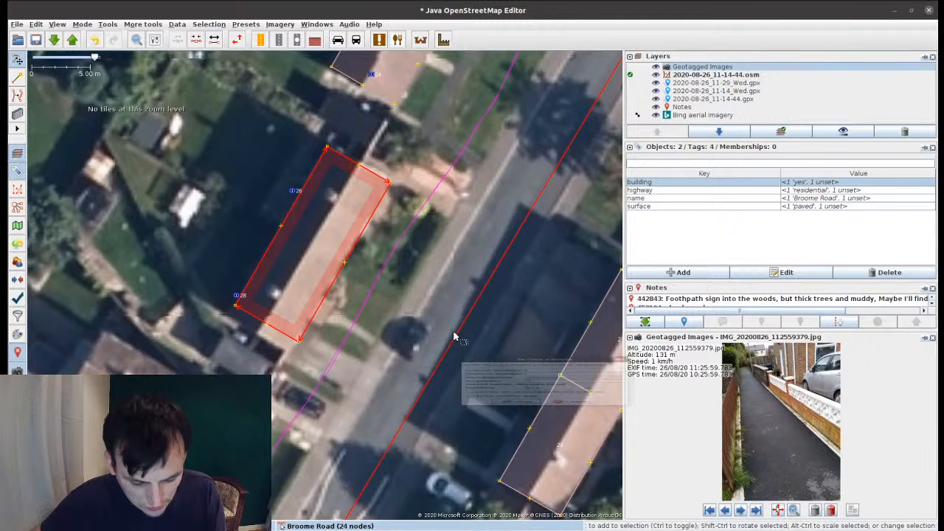
text(26)
key(Tab)
text(2)
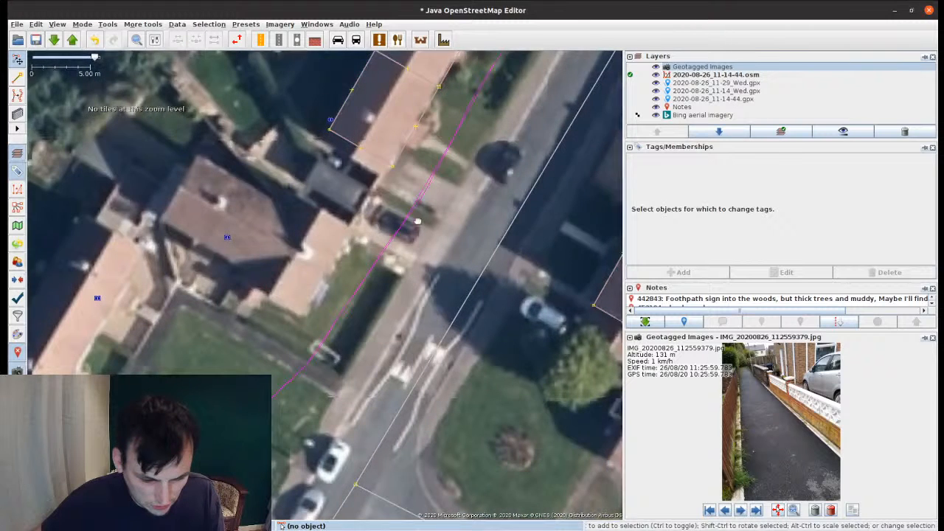
Step: Delete the redundant address points of the even-numbered Broome Road houses from 28 up to 6, leaving out the one for number 8
drag(418, 221, 325, 147)
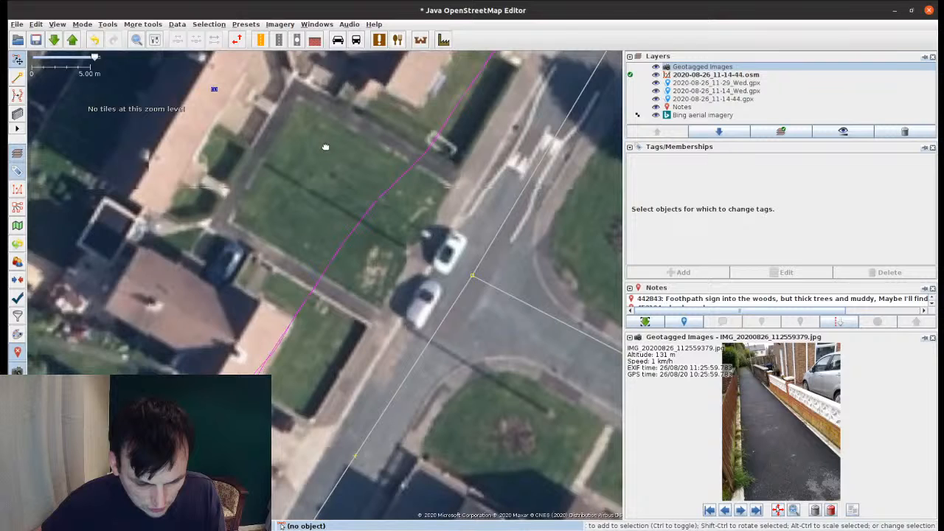
scroll(229, 284, down, 2)
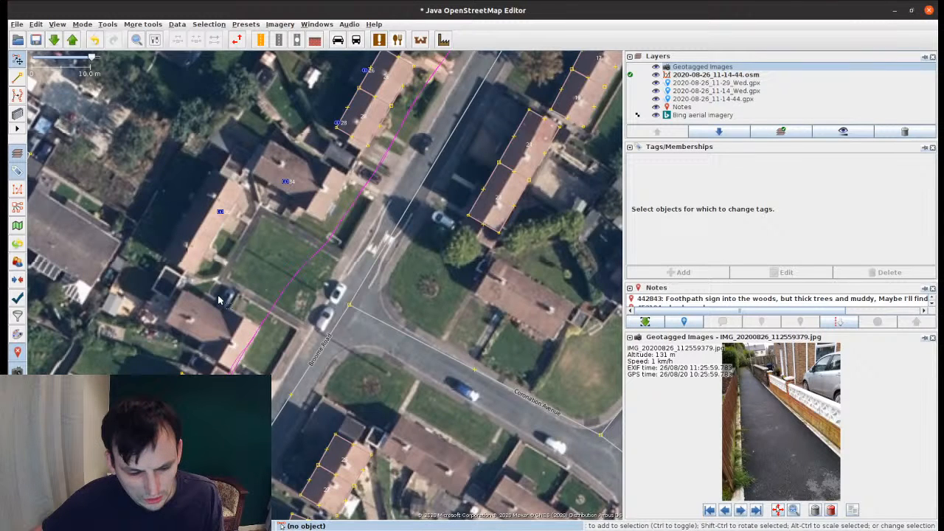
drag(218, 296, 228, 312)
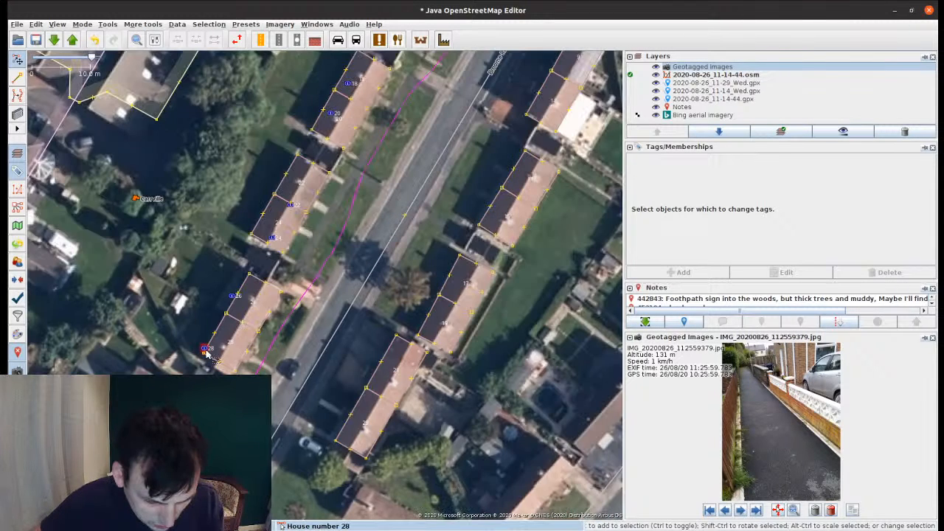
click(207, 352)
shift+click(233, 297)
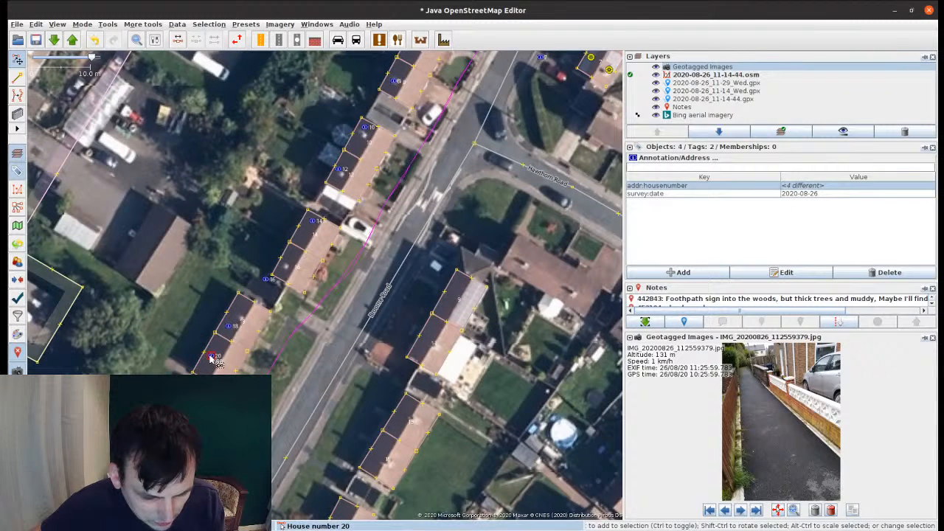
shift+click(230, 327)
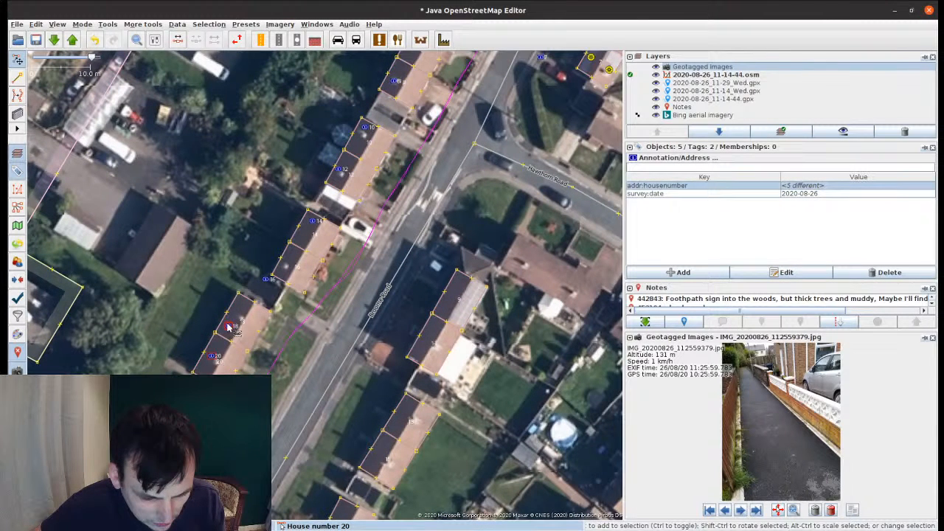
shift+click(341, 237)
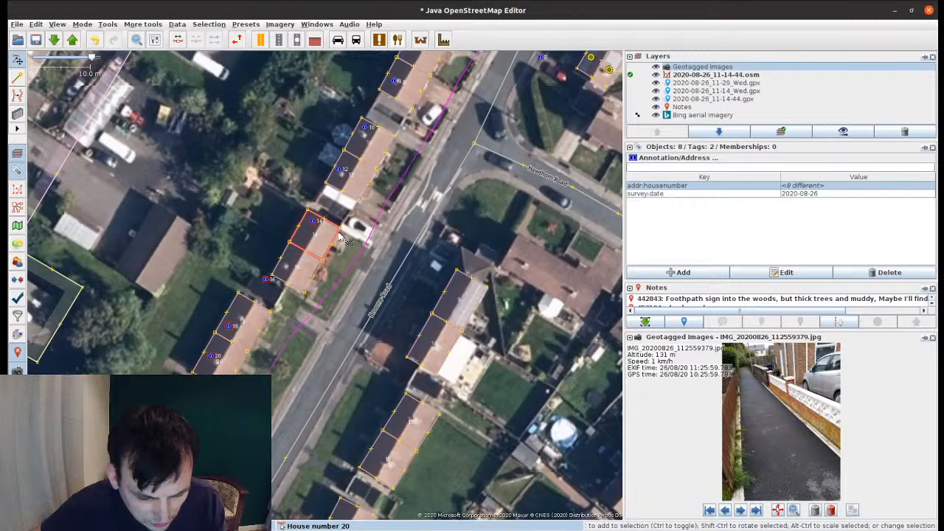
shift+click(391, 95)
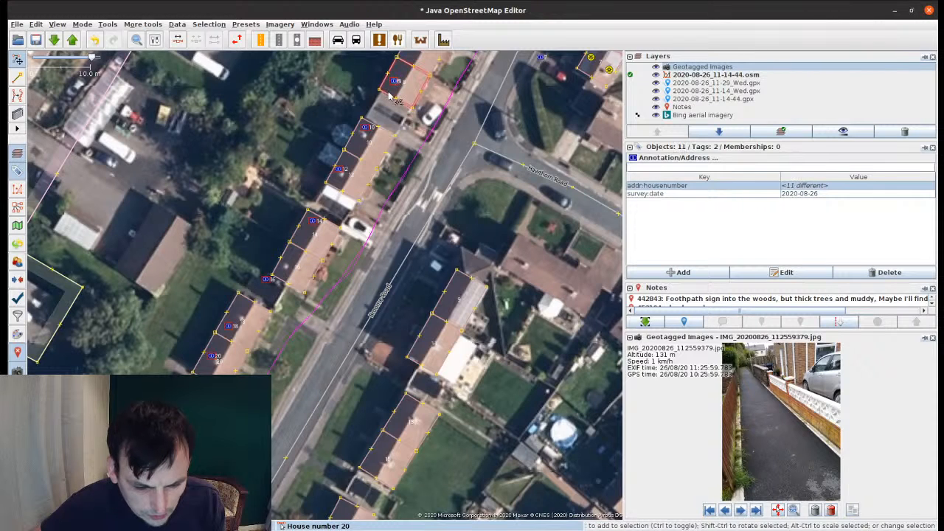
ctrl+click(391, 95)
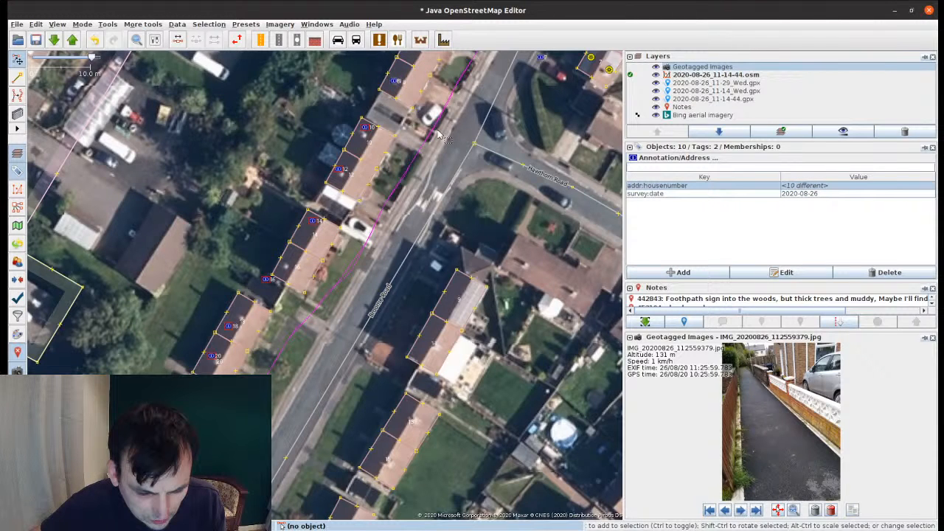
drag(438, 134, 350, 326)
shift+click(330, 234)
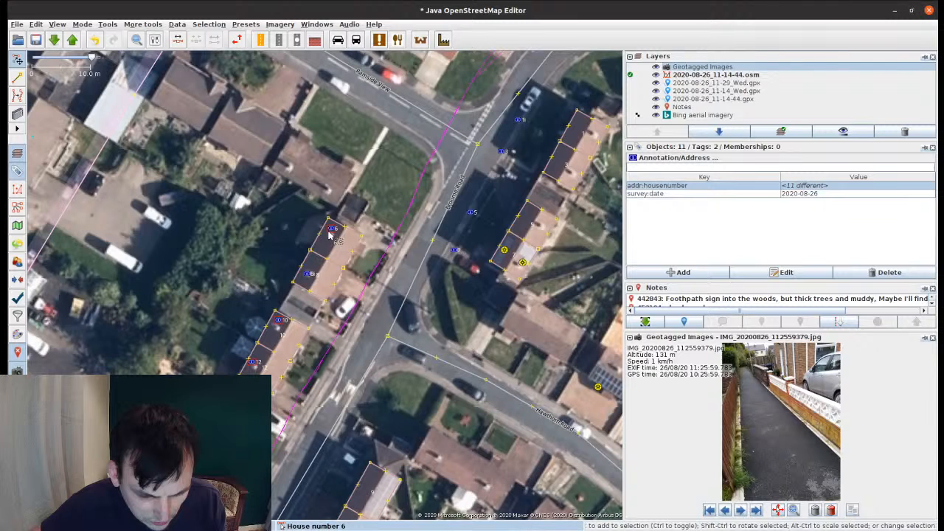
key(Delete)
Step: Add the note "House number assumed, none displayed." to house 8 on Broome Road and remove its 8i address point
click(332, 282)
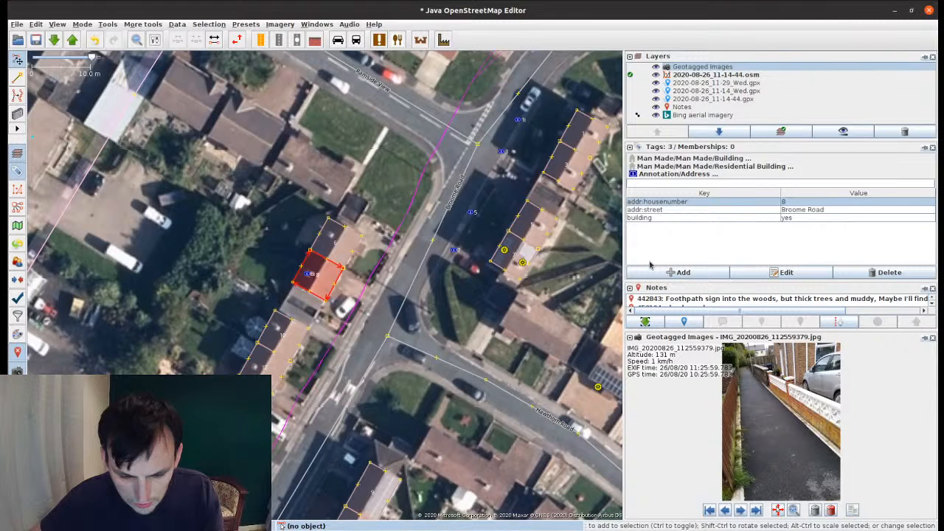
click(652, 273)
key(Return)
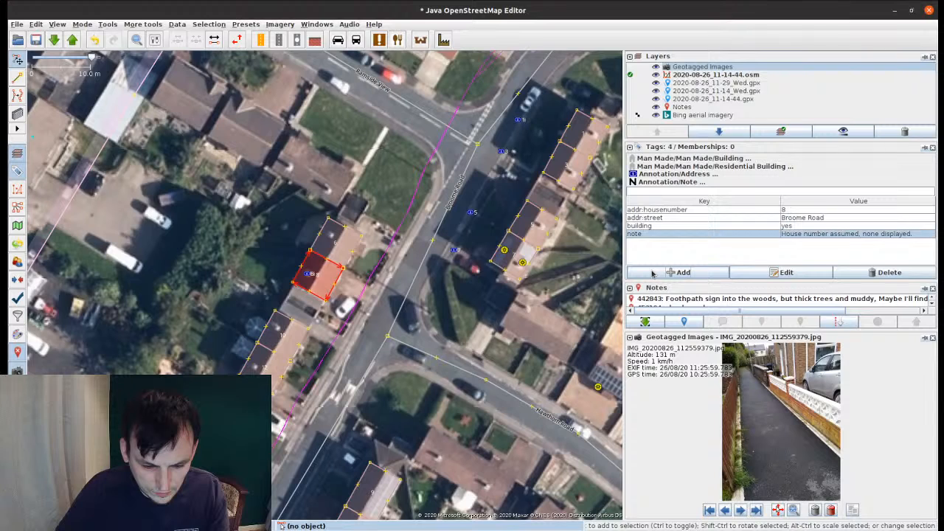
click(309, 274)
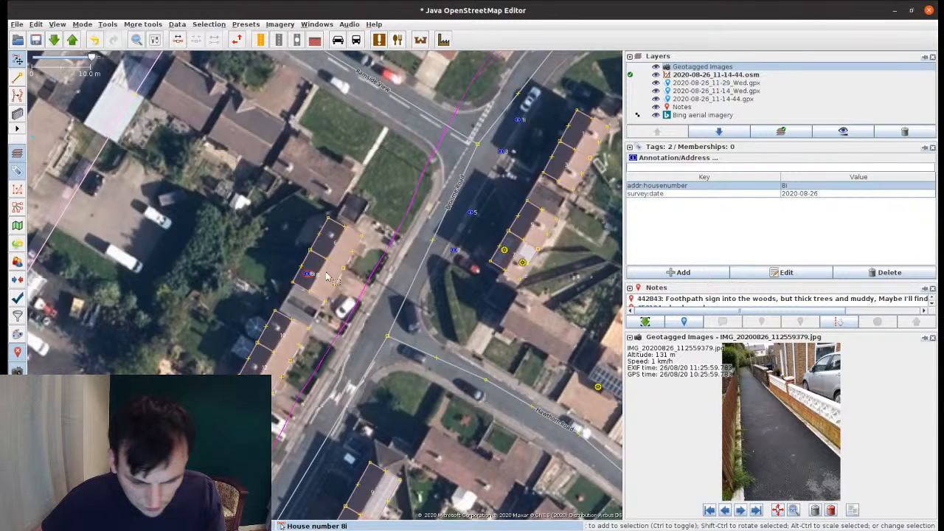
Step: Delete the remaining odd-side address points beside houses 3 to 7 on Broome Road, keeping the 1i point
click(473, 212)
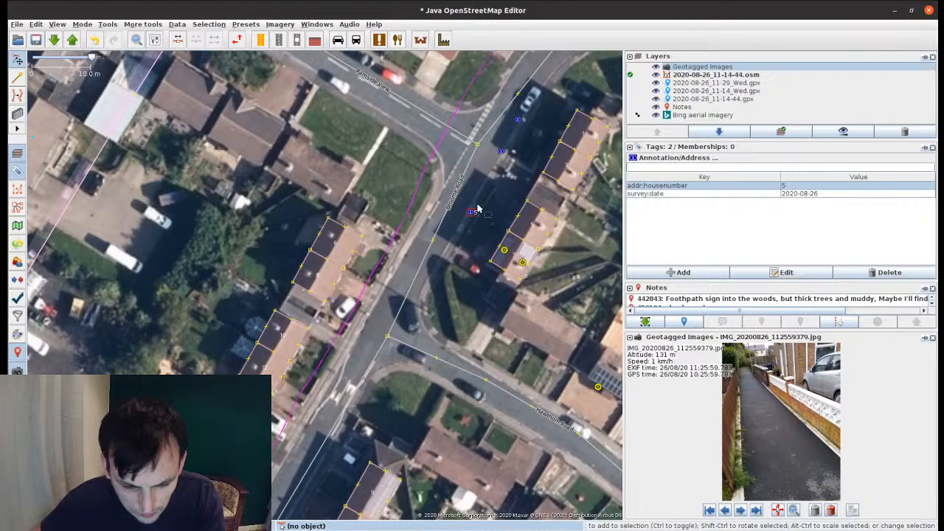
key(Delete)
click(502, 151)
key(Delete)
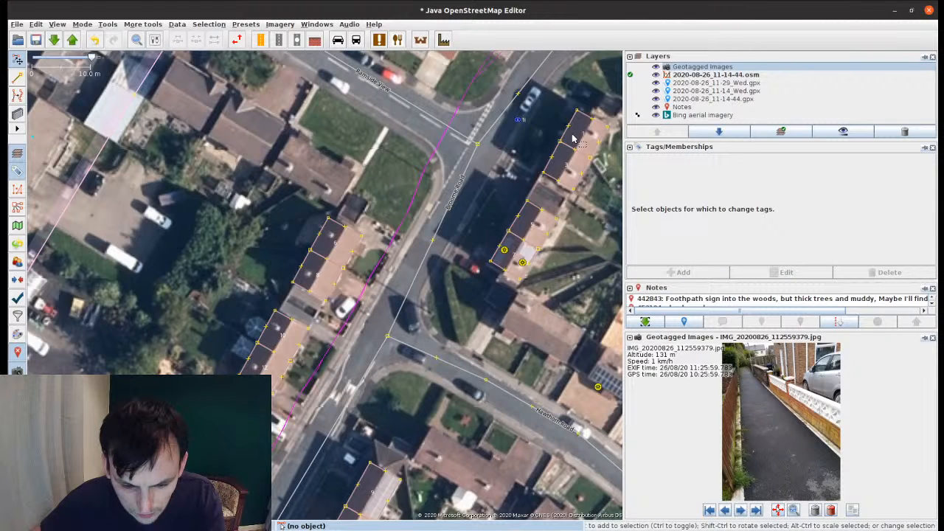
Step: Add the note "House number assumed, none displayed." to house 1 on Broome Road and delete its 1i address point
click(572, 138)
click(684, 273)
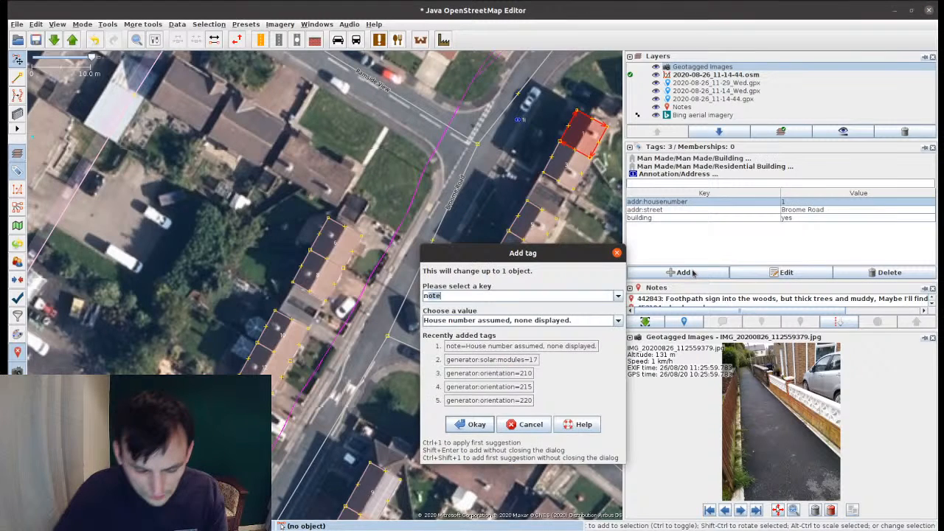
key(Return)
click(519, 122)
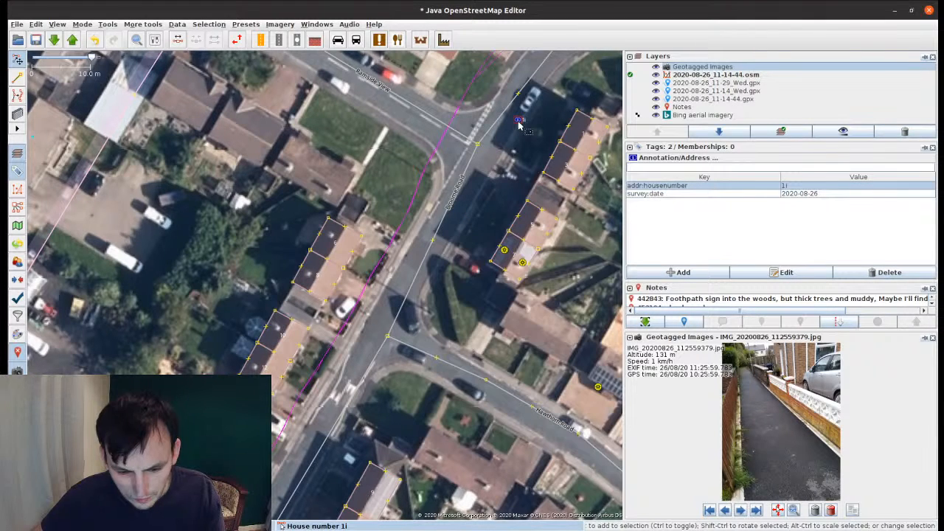
key(Delete)
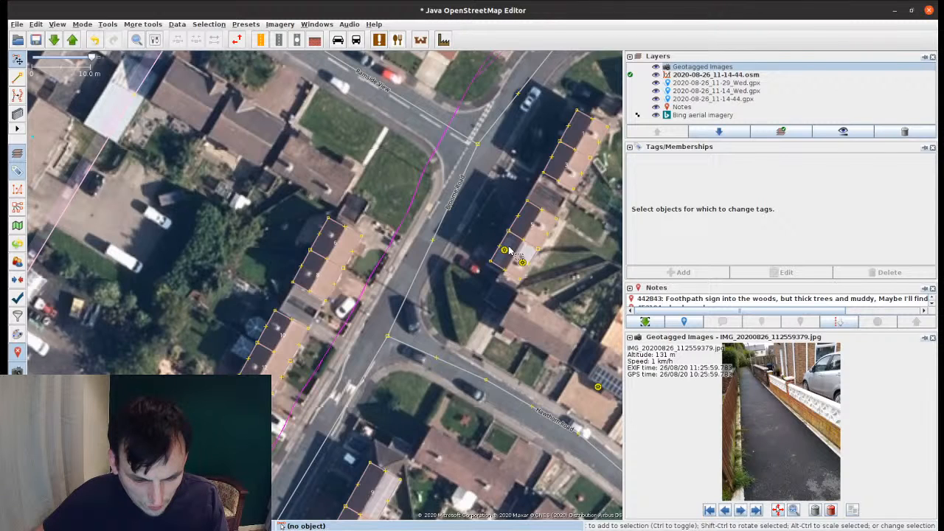
Step: Copy the solar generator point with orientation 300 from house 7 and paste it onto the south-east roof slope of house 9 on Broome Road
click(510, 251)
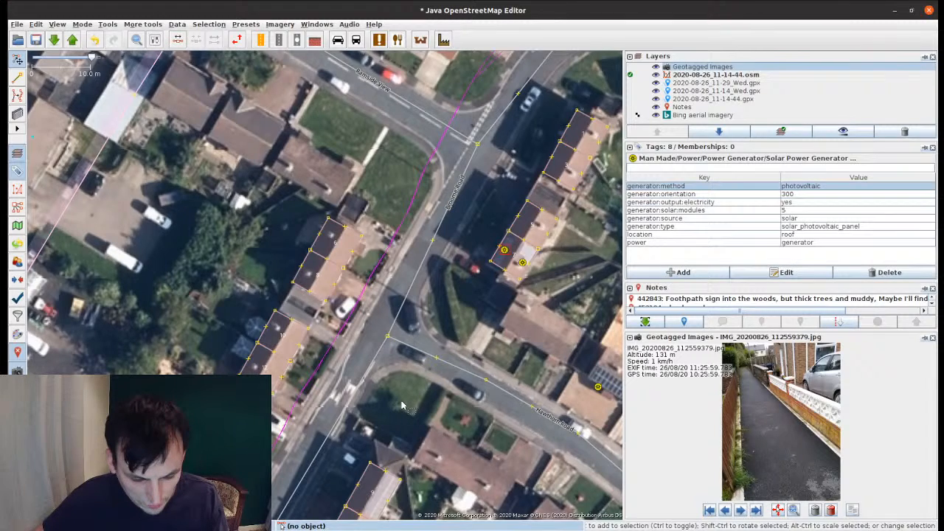
click(402, 406)
scroll(403, 406, down, 2)
drag(373, 361, 516, 147)
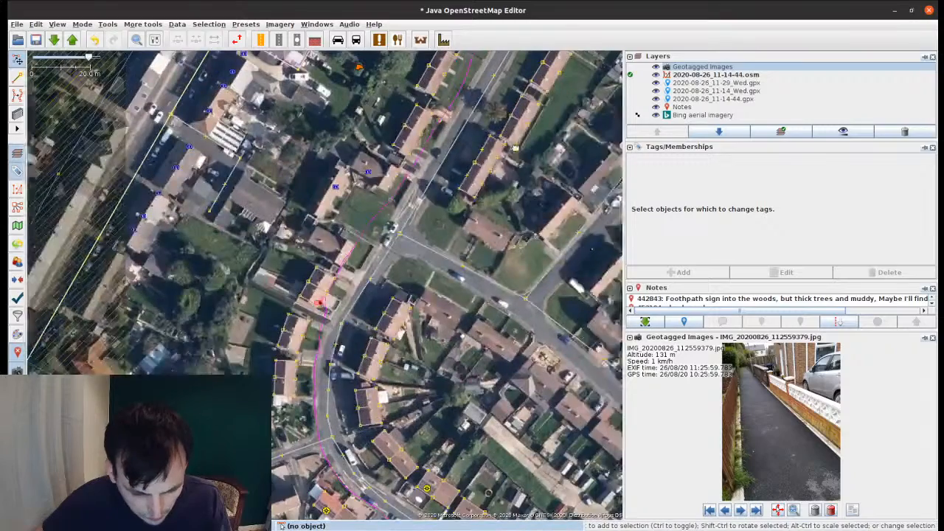
drag(411, 448, 430, 241)
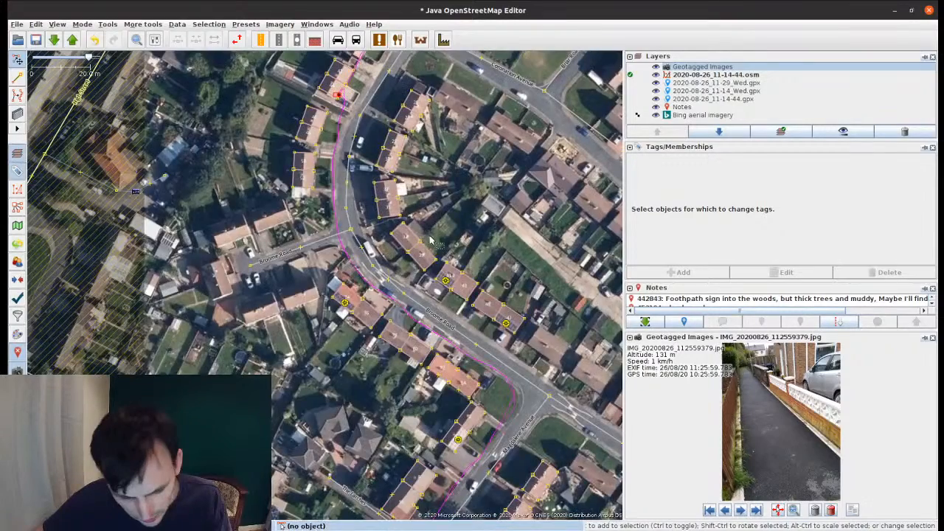
scroll(362, 97, up, 2)
key(ctrl+v)
drag(323, 329, 358, 365)
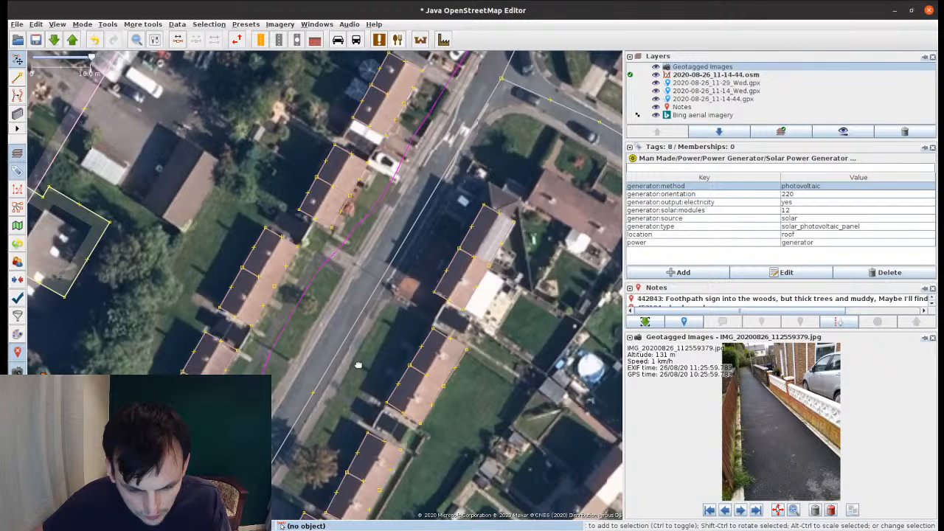
click(359, 365)
scroll(448, 299, up, 2)
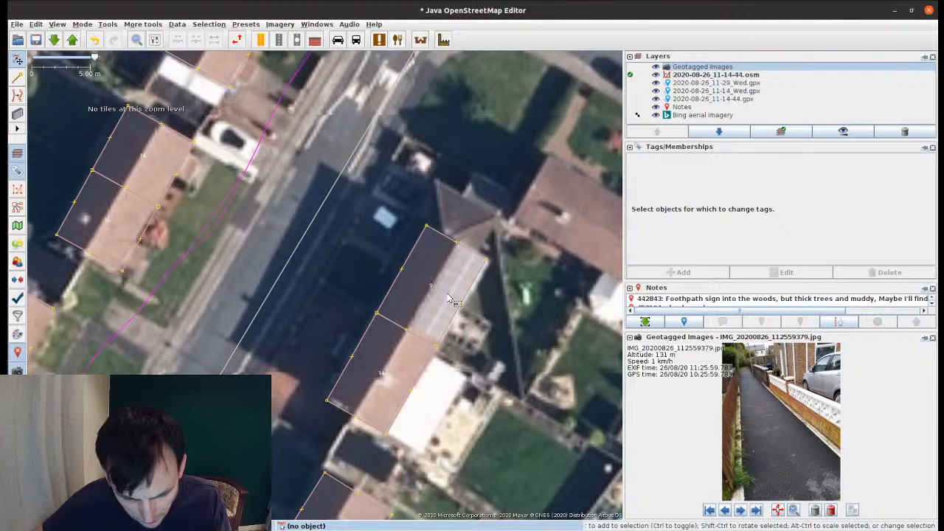
click(449, 299)
click(431, 304)
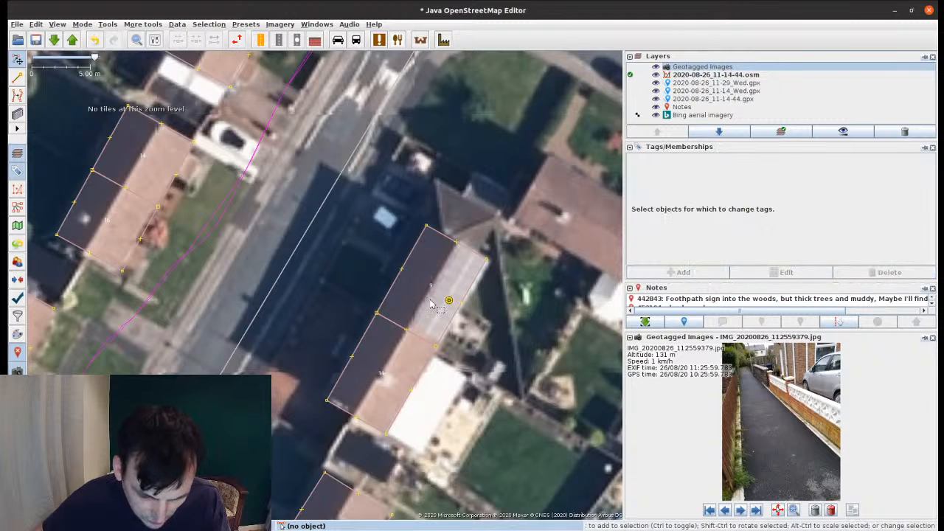
Step: Remove the generator:solar:modules tag from the solar generator point on house 9
scroll(432, 303, up, 1)
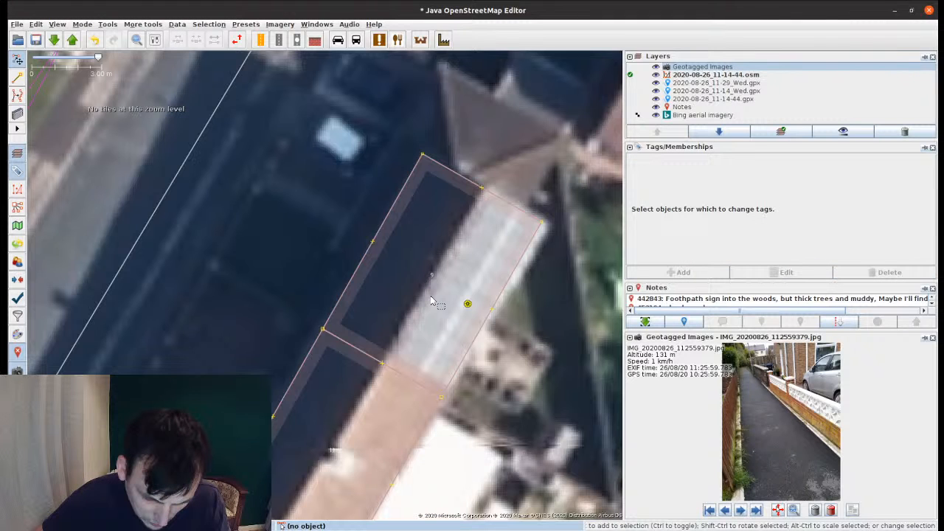
scroll(431, 303, down, 1)
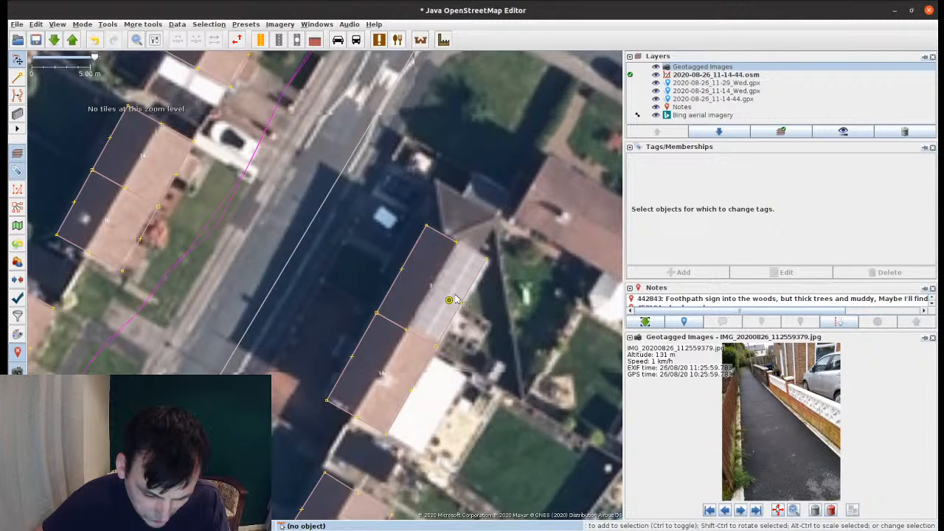
scroll(454, 299, down, 1)
drag(455, 298, 321, 246)
click(318, 246)
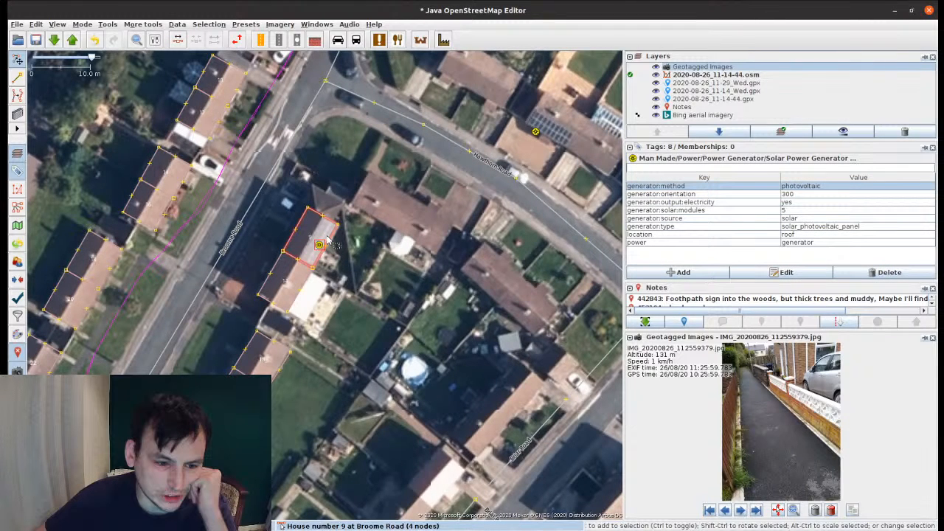
drag(329, 240, 243, 175)
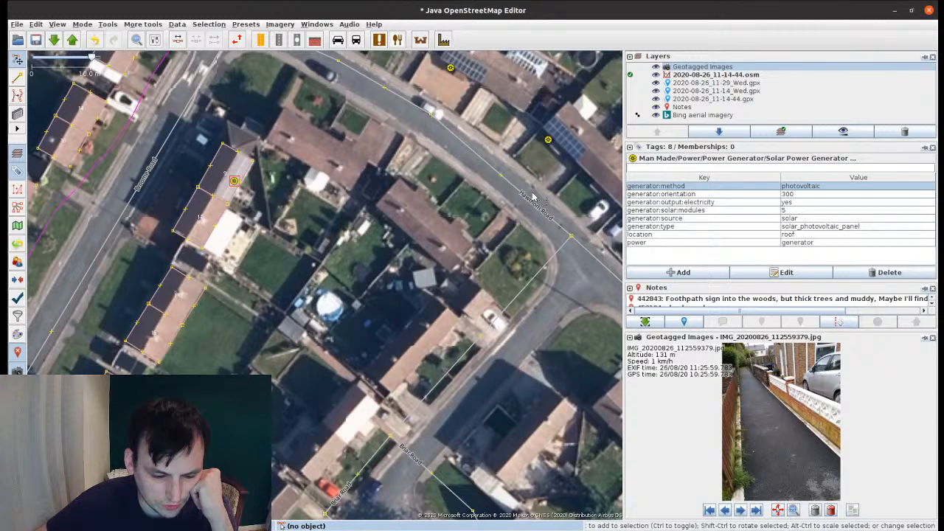
click(796, 211)
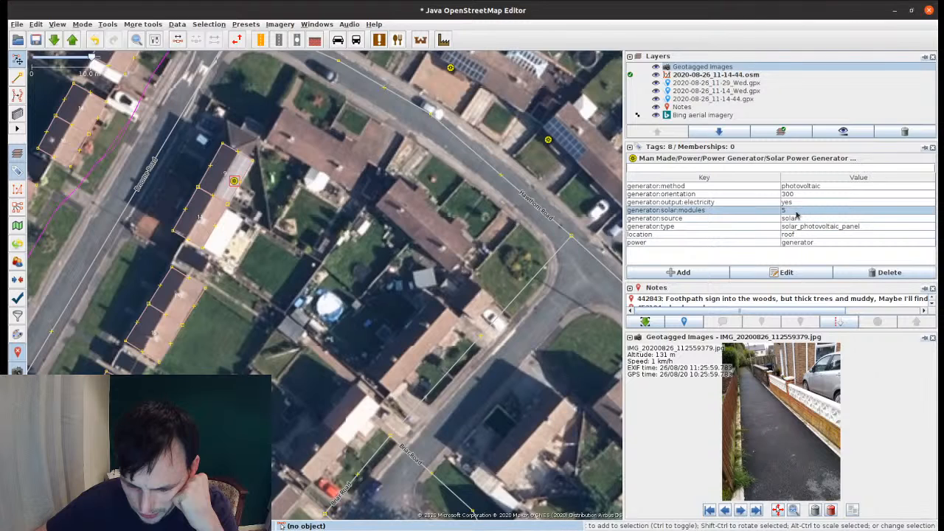
key(Delete)
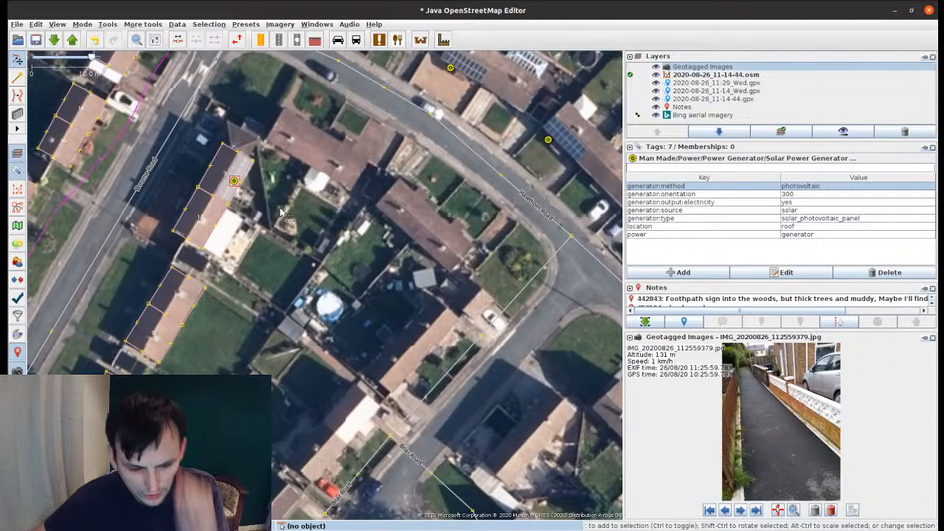
Step: Check the facing direction of house 9's roof and set its solar generator's generator:orientation to 115
key(a)
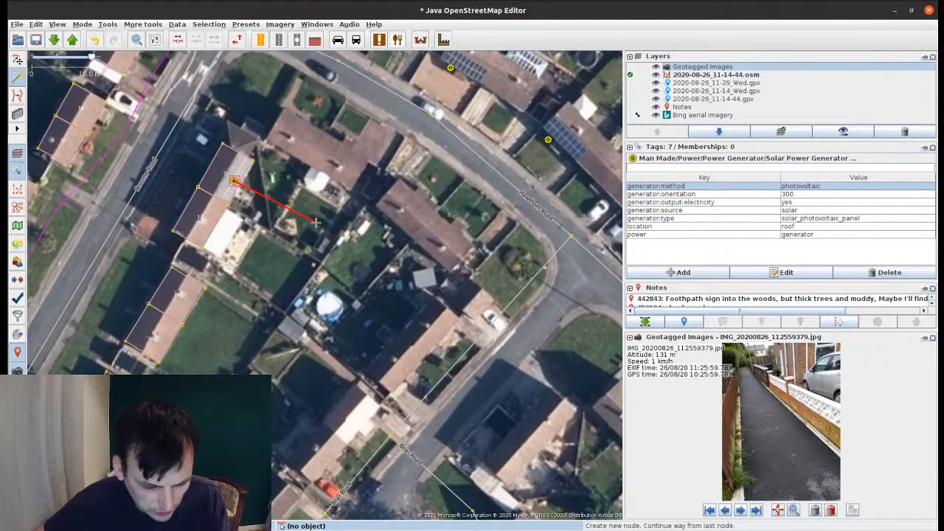
key(Escape)
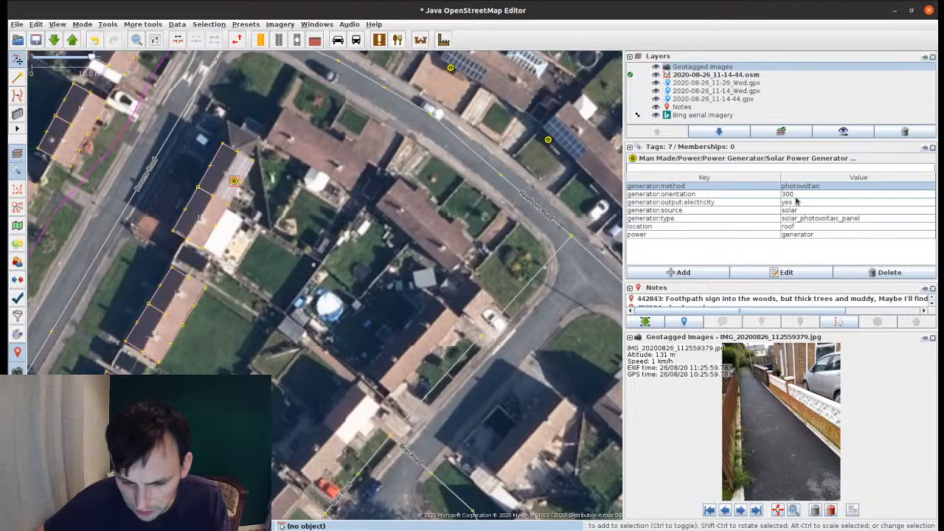
double_click(795, 194)
text(115)
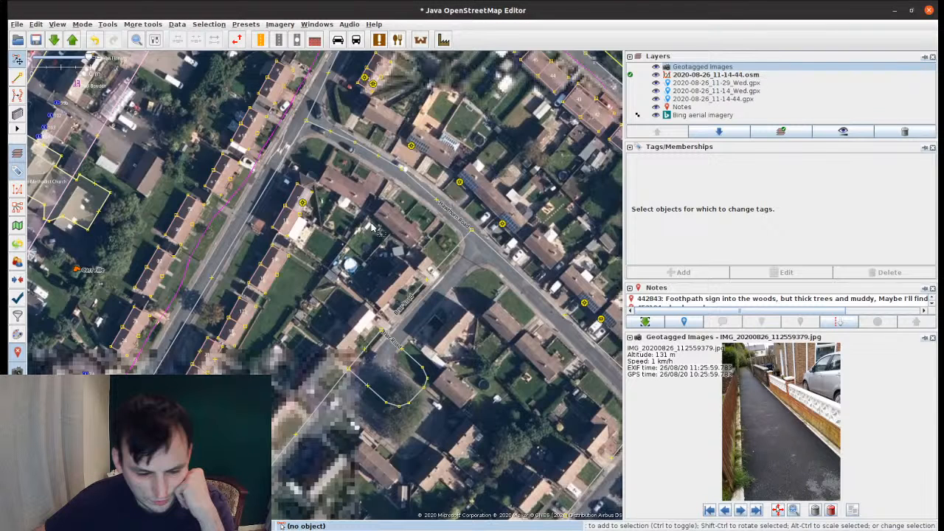
Step: Find the photographed red bin and map it as a waste_basket point inside the bend north of Broome Road, tagged waste=dog_excrement
click(740, 511)
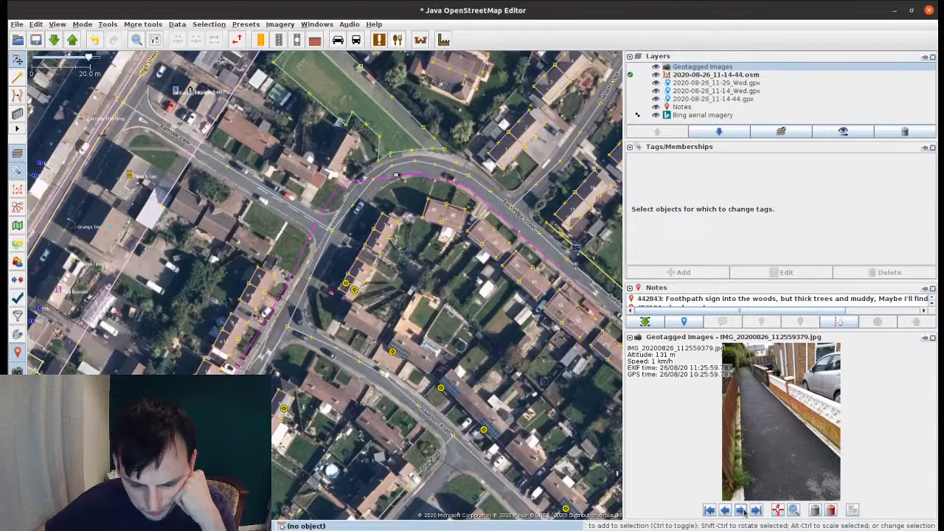
click(741, 511)
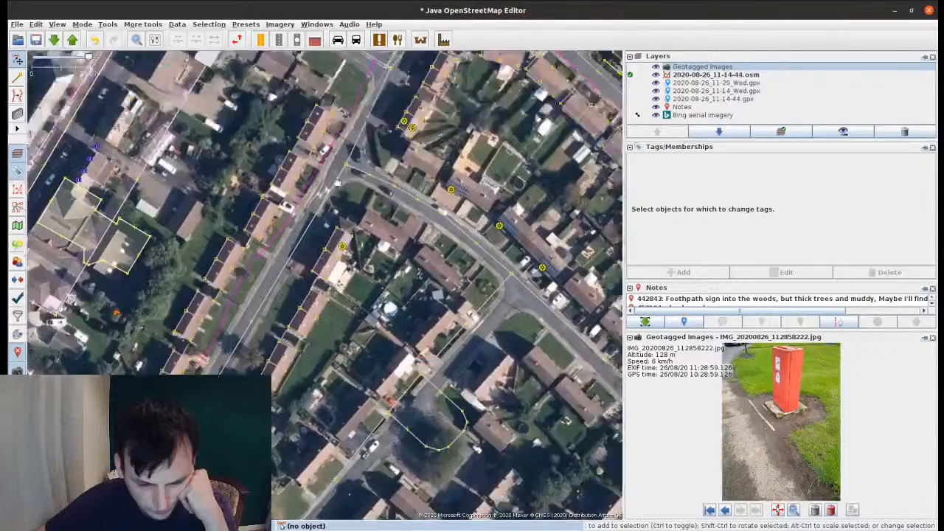
scroll(339, 174, up, 3)
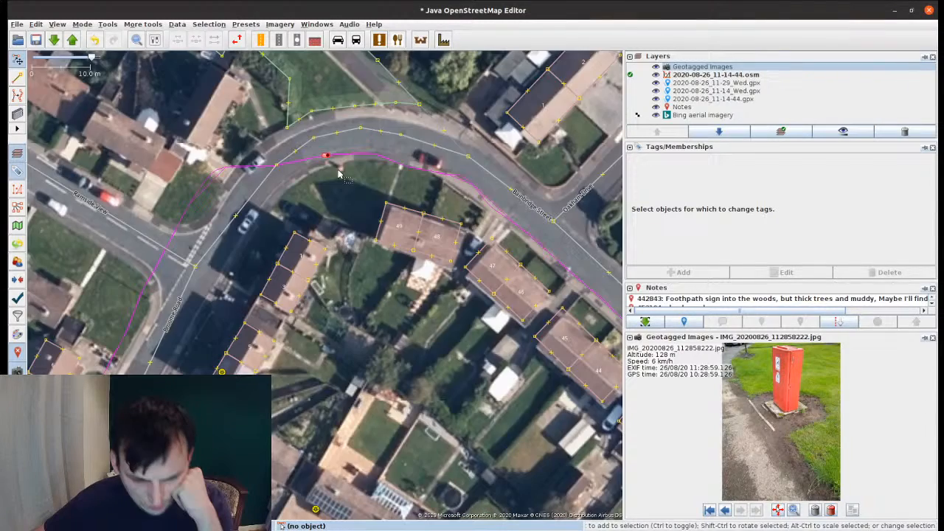
click(339, 171)
click(679, 272)
key(shift+Return)
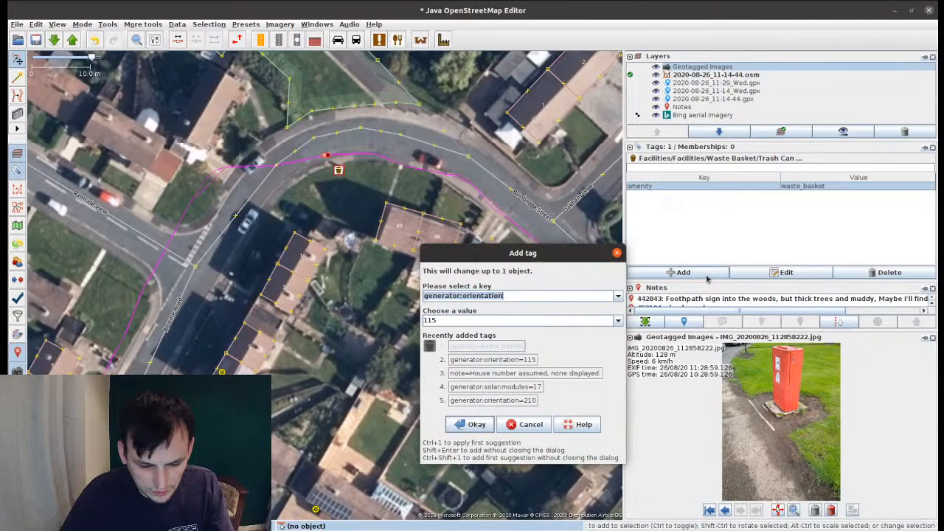
text(waste)
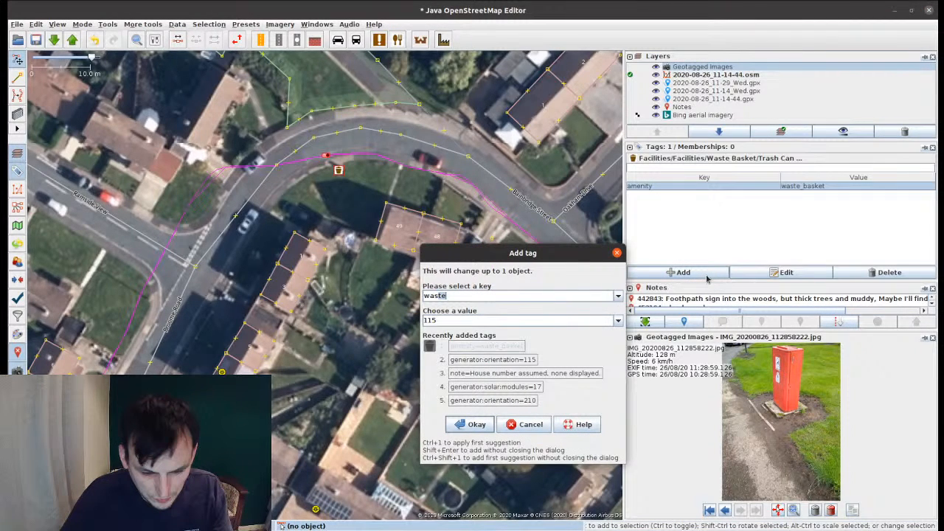
key(Return)
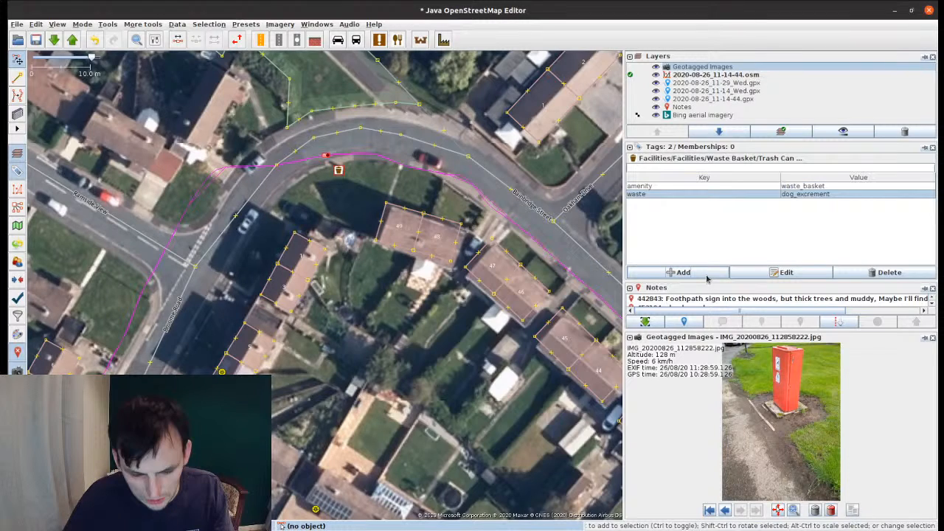
Step: Check over the mapped streets and try to upload the changes, continuing past the validation warnings
click(341, 285)
drag(298, 273, 387, 169)
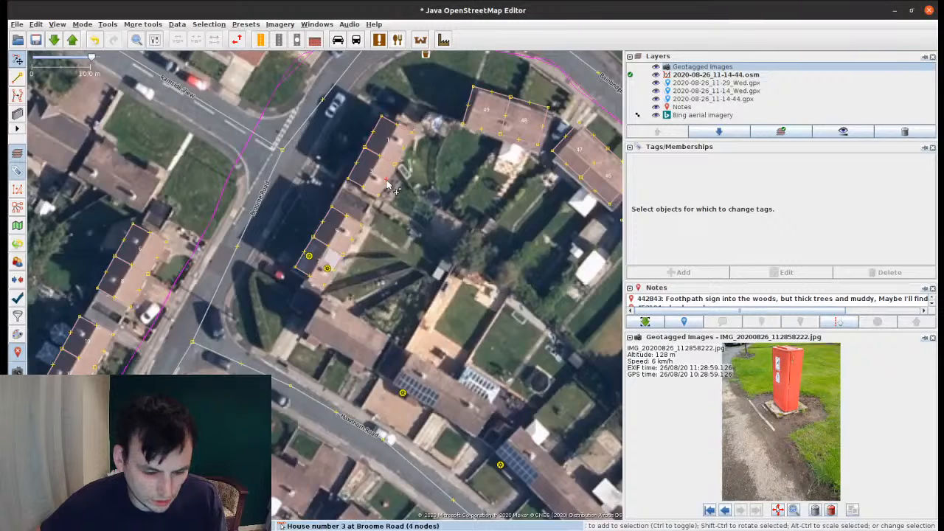
scroll(386, 169, down, 2)
drag(310, 299, 430, 120)
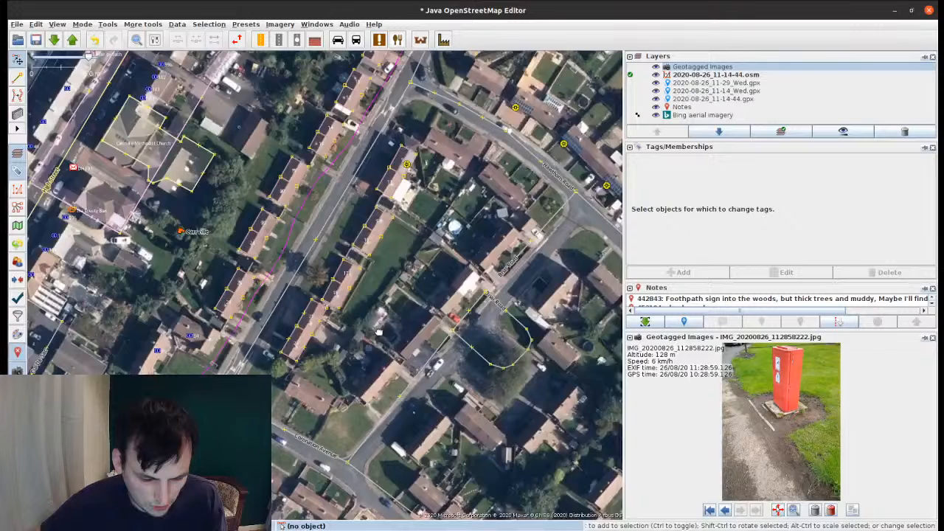
scroll(426, 249, down, 2)
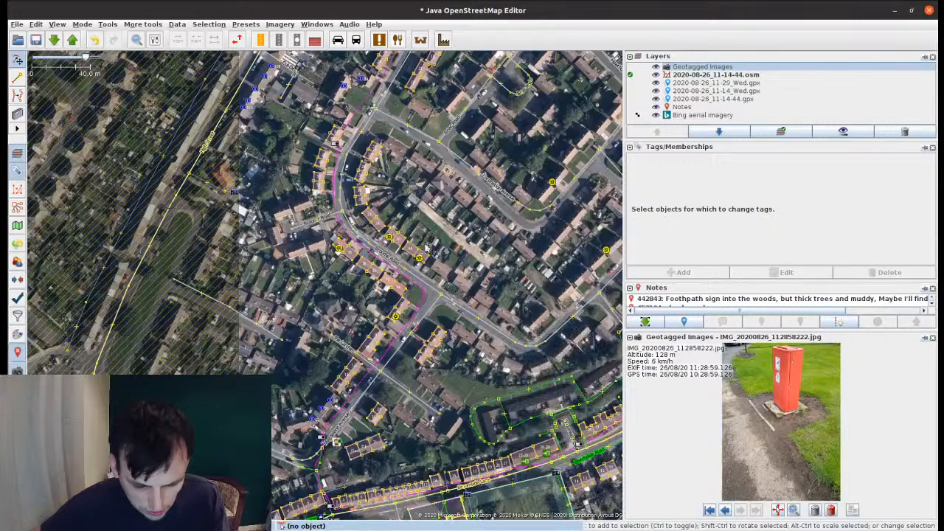
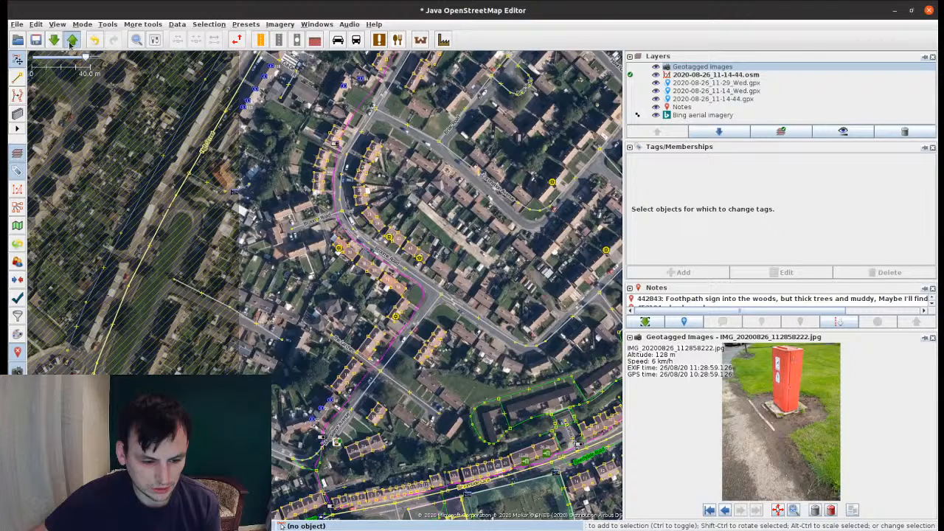
click(72, 40)
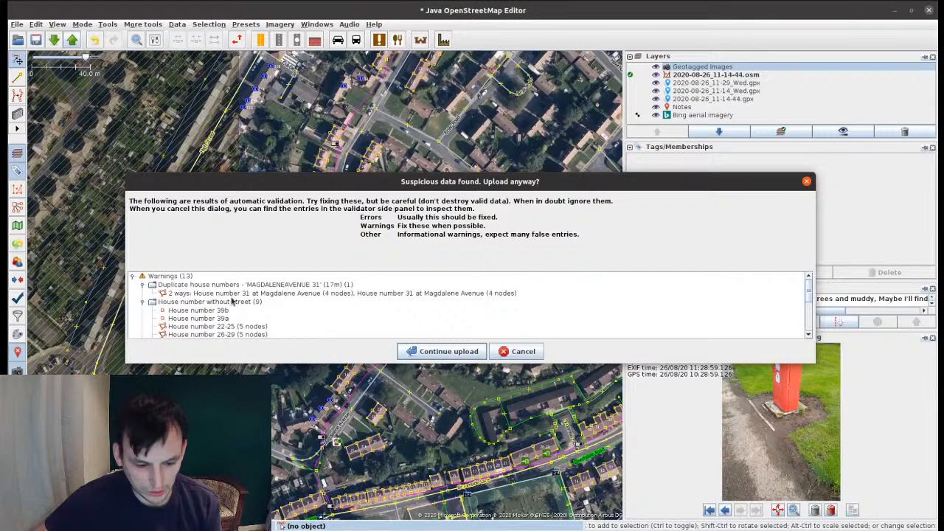
click(443, 351)
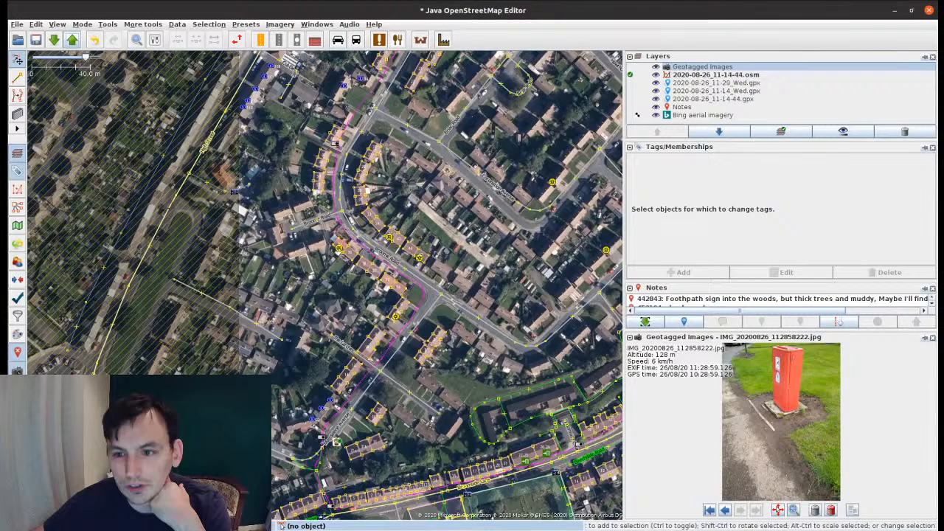
Step: Cancel a new upload at its validation check and inspect the two Magdalene Avenue buildings flagged with duplicate house number 31
click(68, 38)
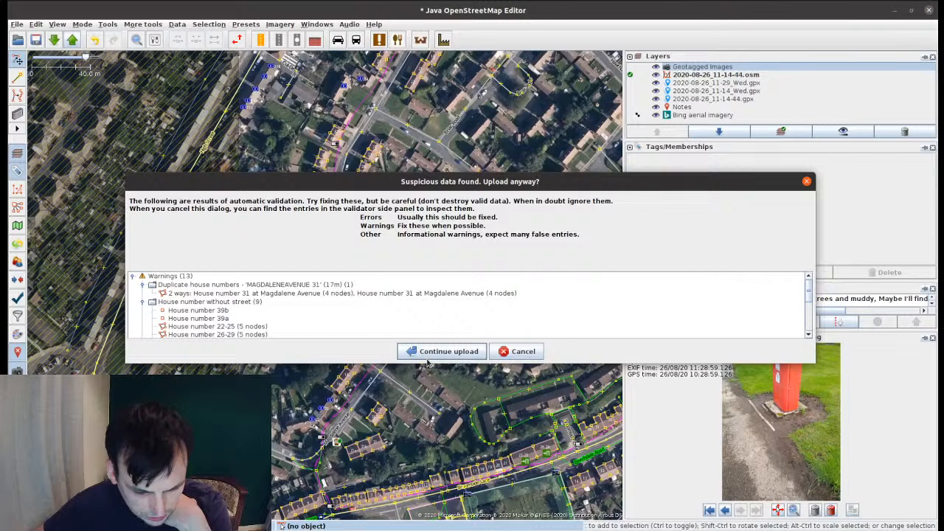
click(523, 352)
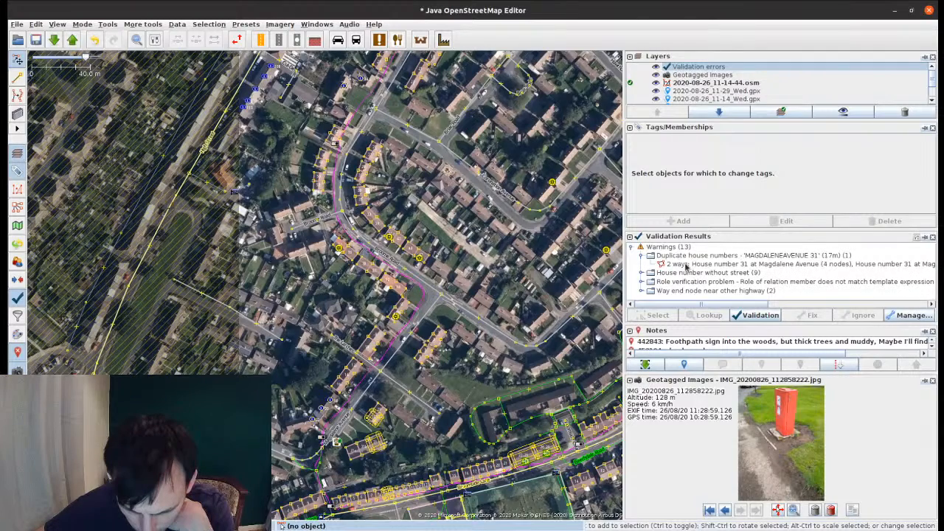
double_click(686, 266)
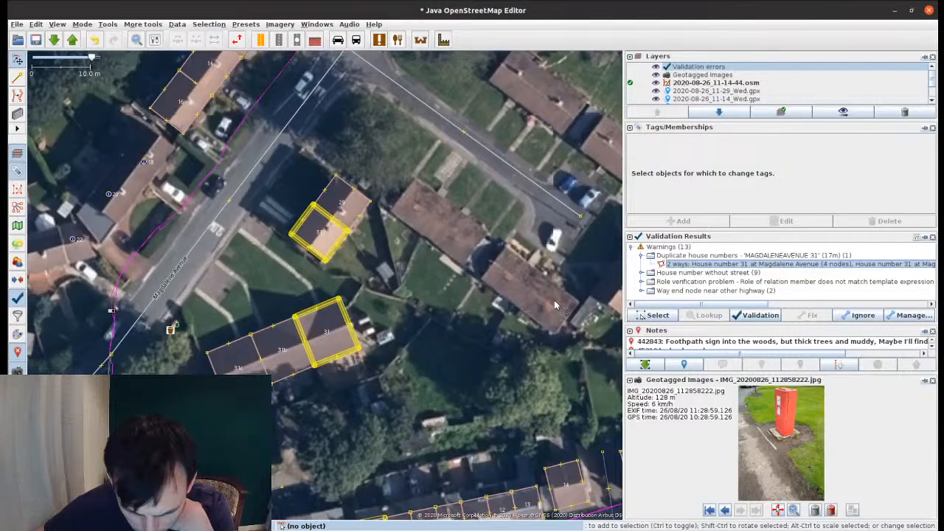
click(325, 317)
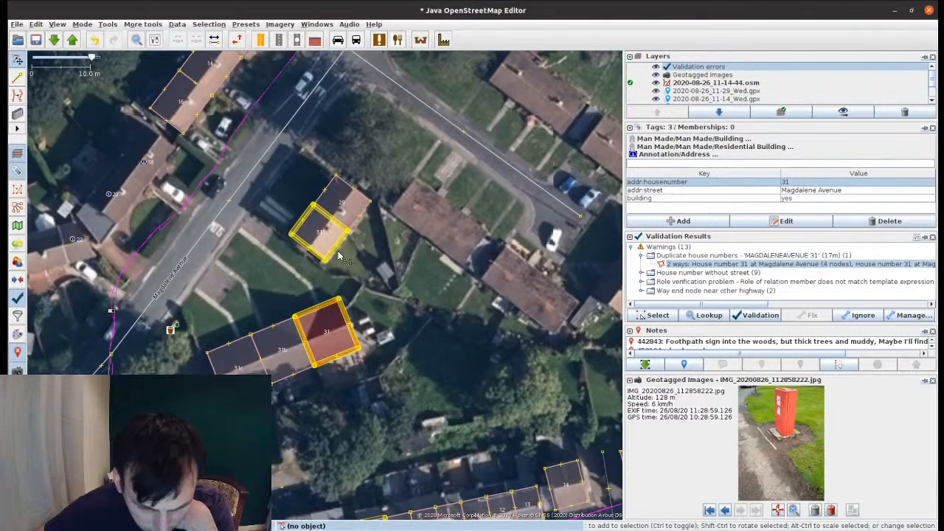
click(317, 287)
drag(257, 281, 308, 299)
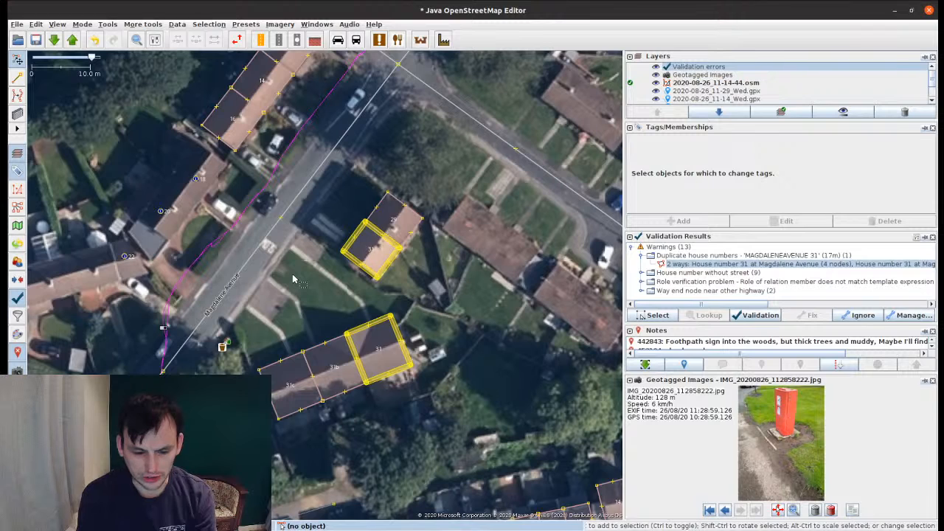
Step: Create a map note beside the two number 31 buildings reading 'Check are there two "31"s (as per survey notes), or is one of them "31a"? Needs resurveying!'
click(672, 366)
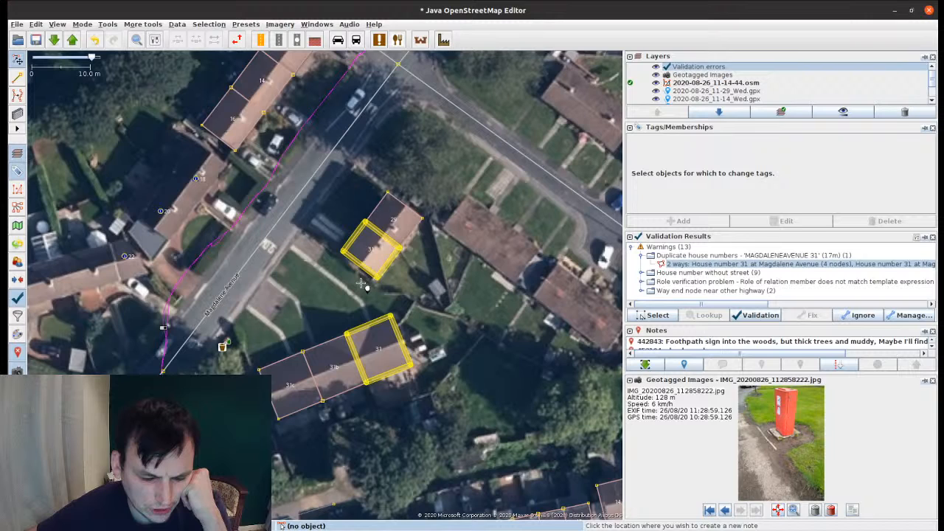
key(Escape)
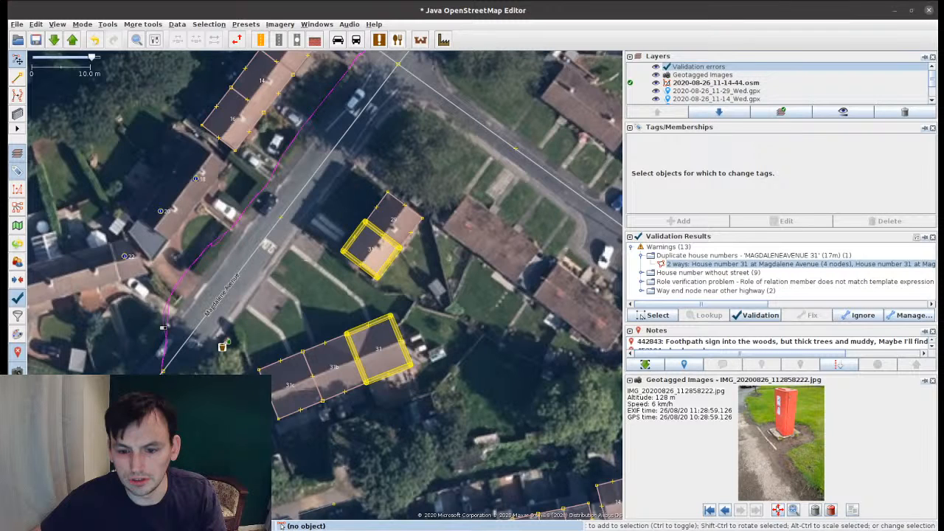
click(515, 197)
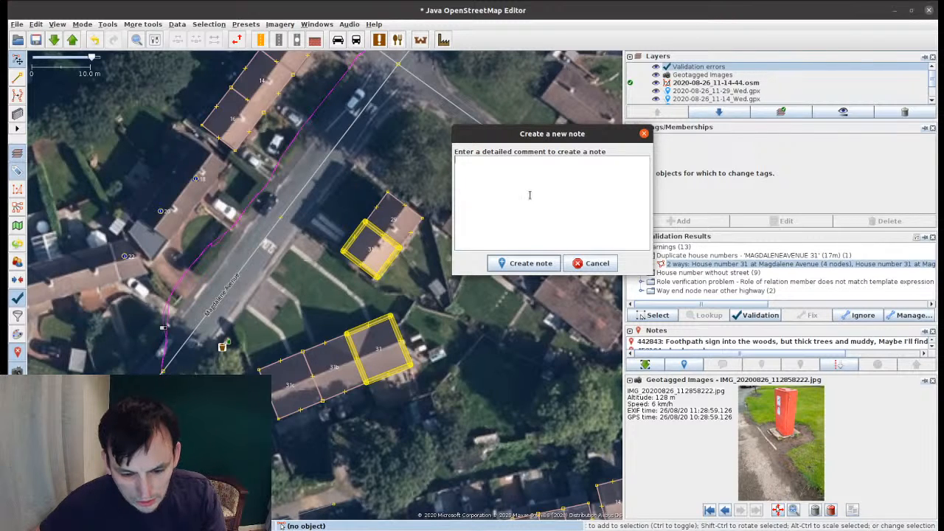
text(Chec)
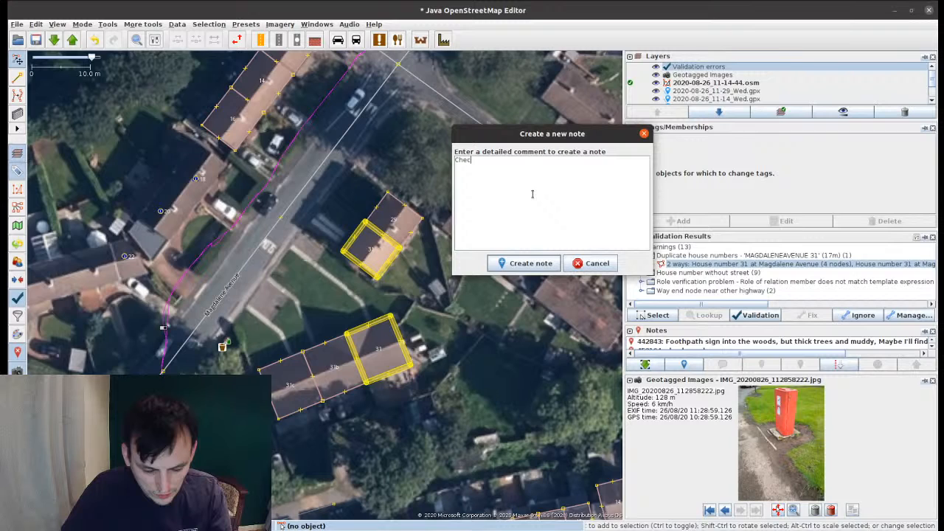
text(k are th)
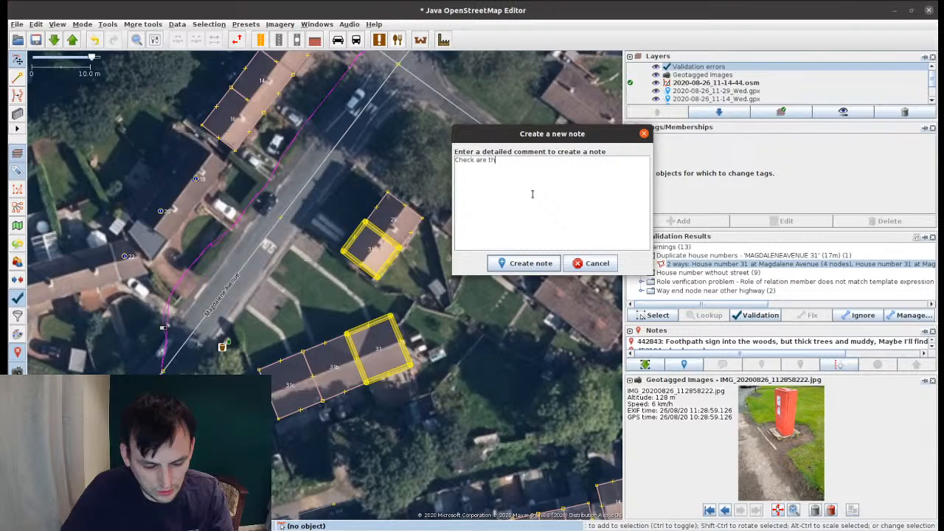
text(ere t)
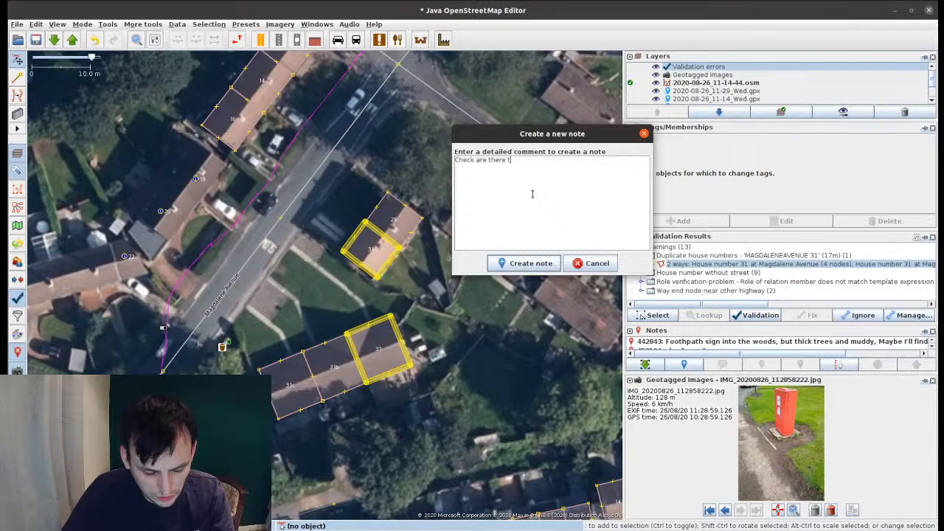
text(wo "3)
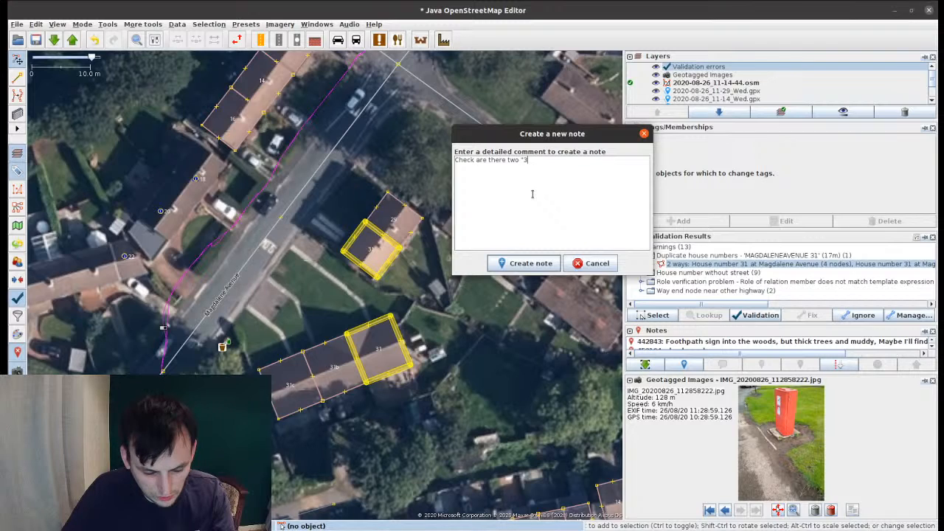
text(1")
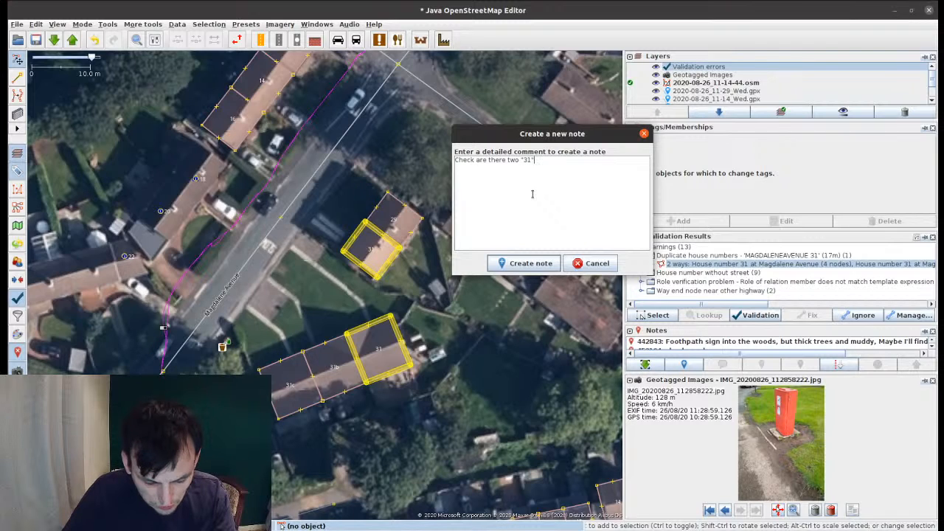
text(s, or a)
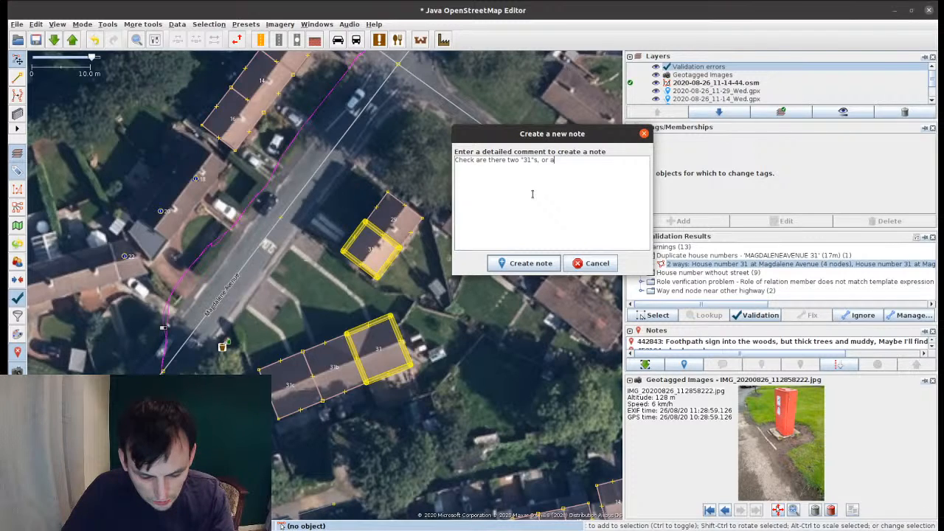
key(BackSpace)
key(BackSpace)
key(BackSpace)
key(BackSpace)
key(BackSpace)
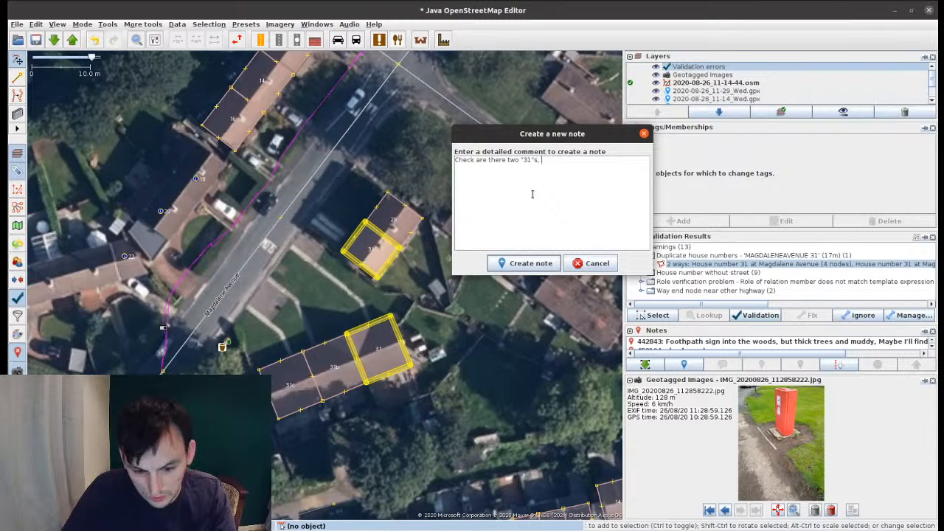
key(BackSpace)
text((as )
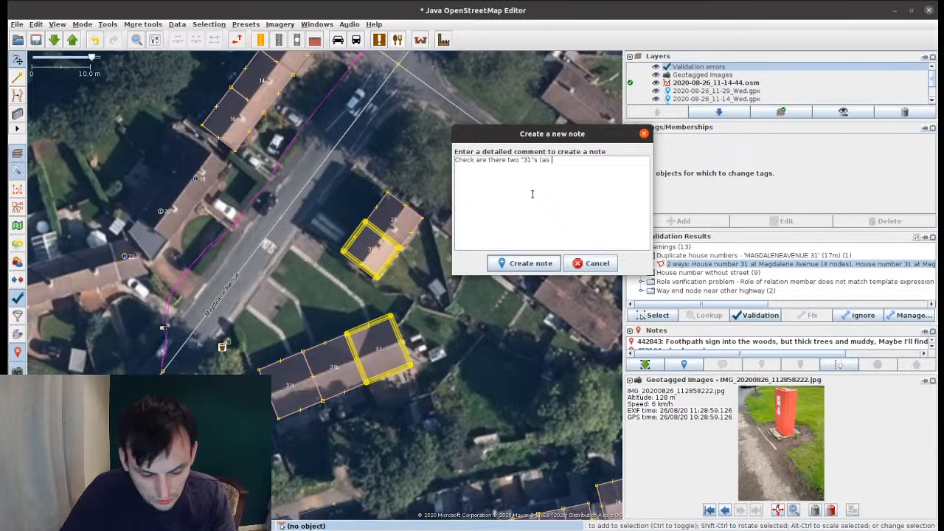
text(per survey note)
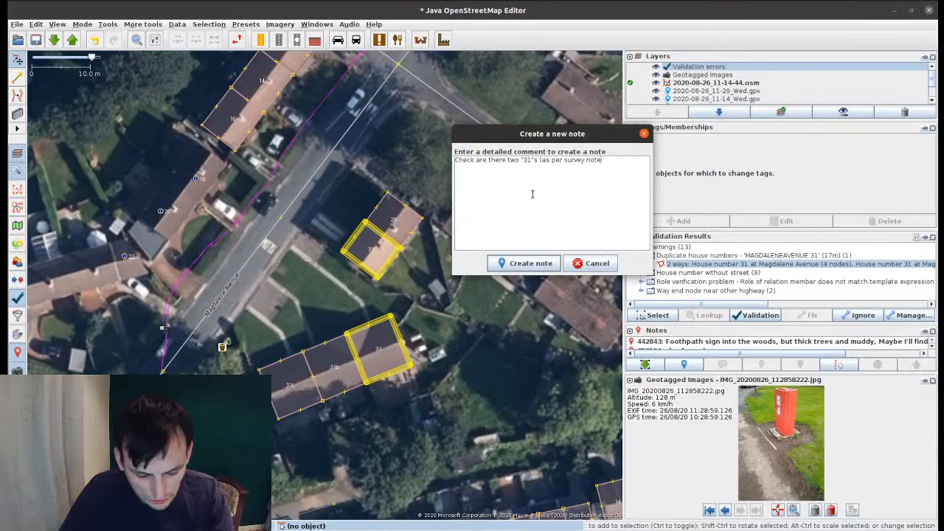
text(s), o)
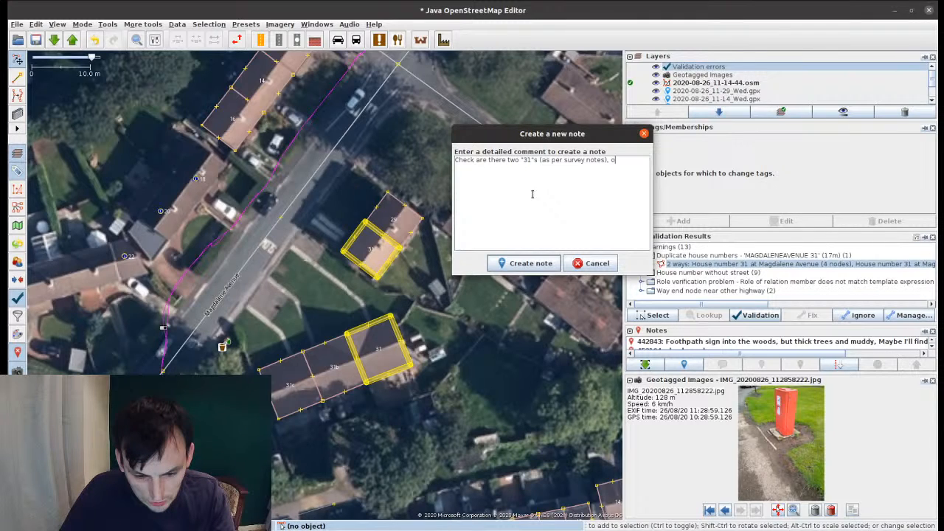
text(r is one of them ")
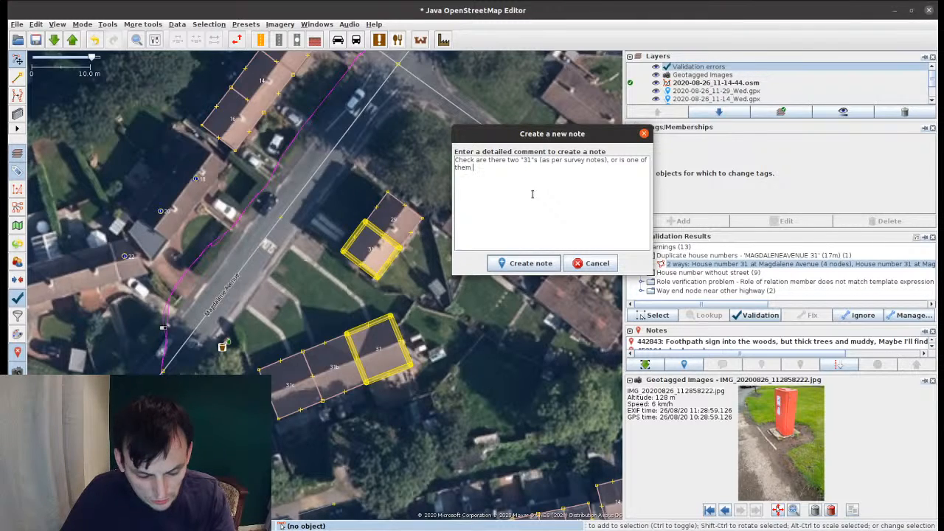
text(31)
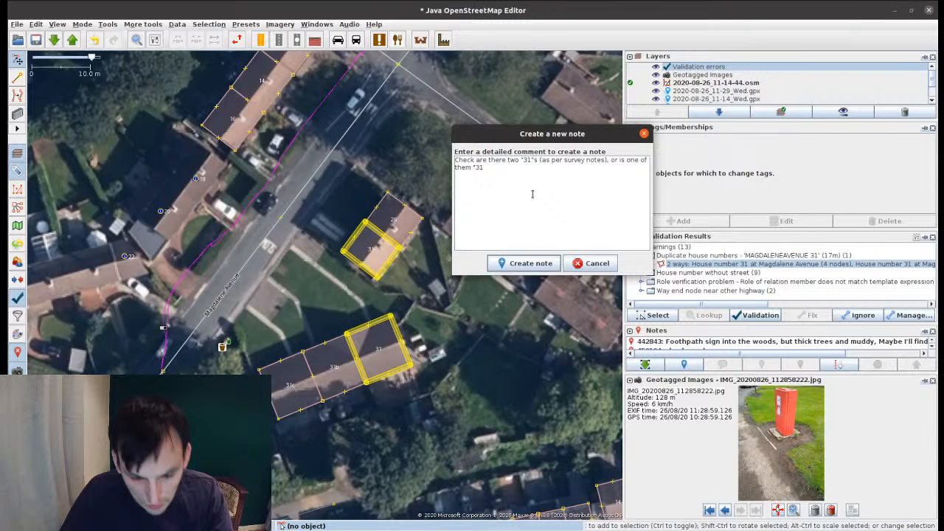
text(a"?.)
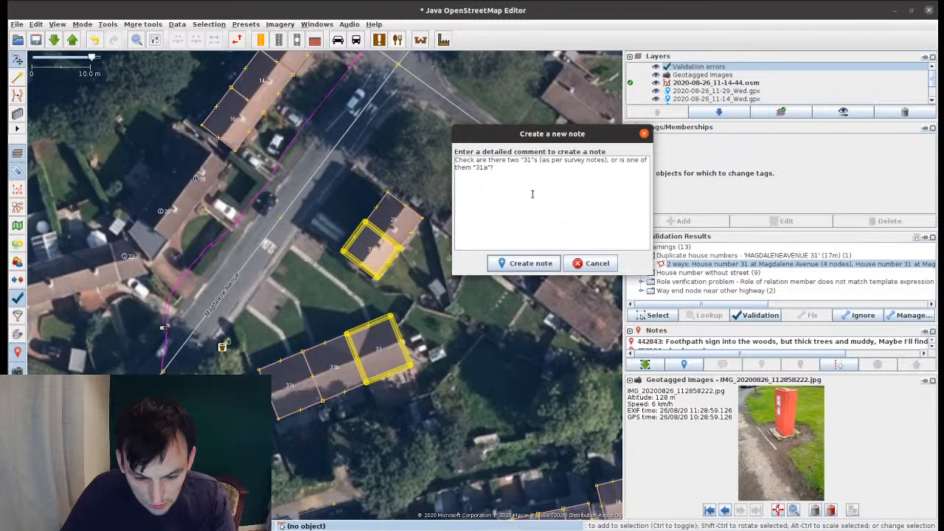
text( Need)
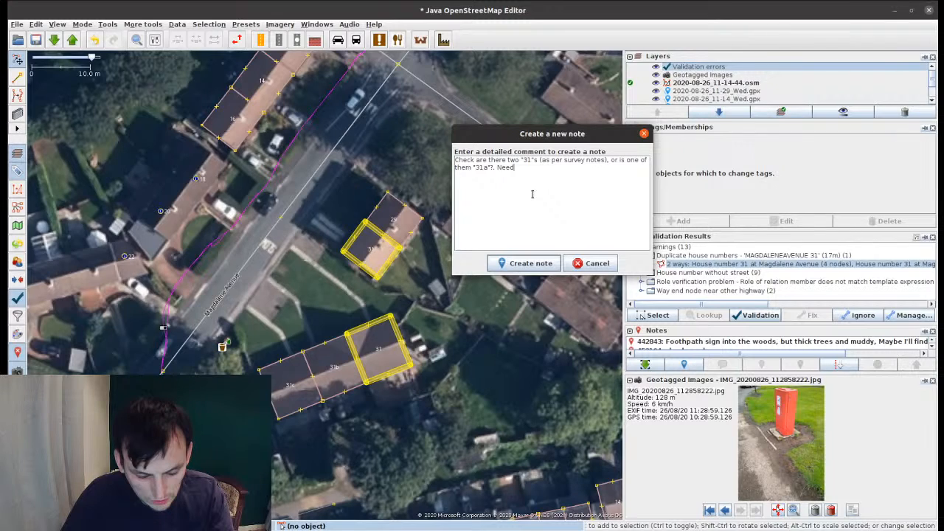
key(BackSpace)
key(BackSpace)
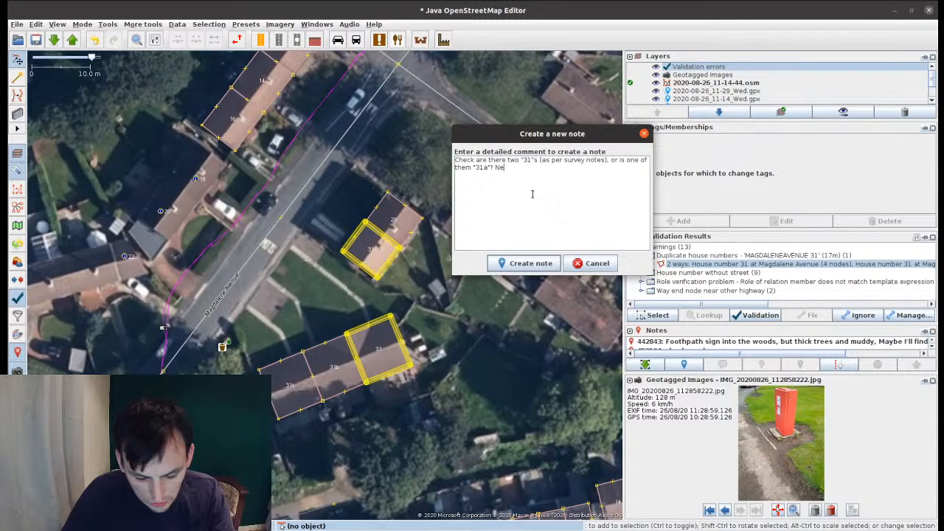
text(eds su)
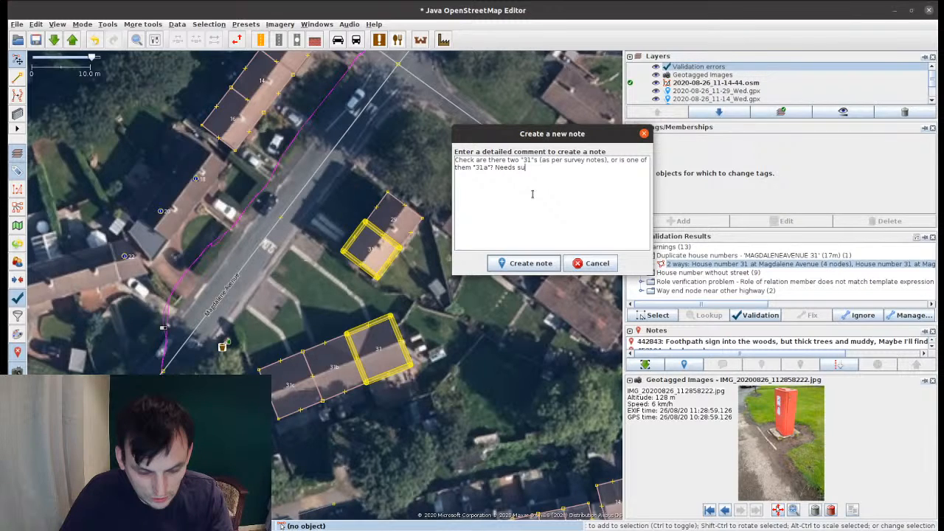
key(BackSpace)
key(BackSpace)
text(resurveying!)
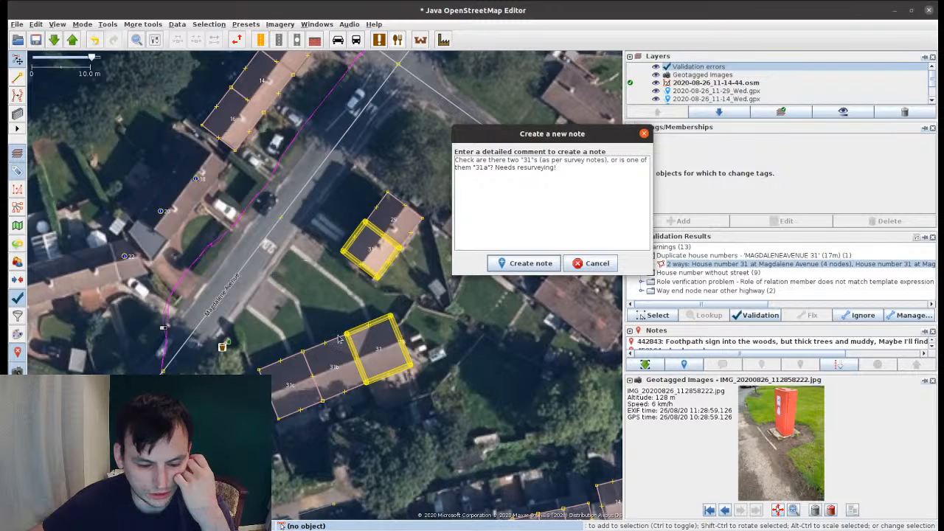
click(526, 267)
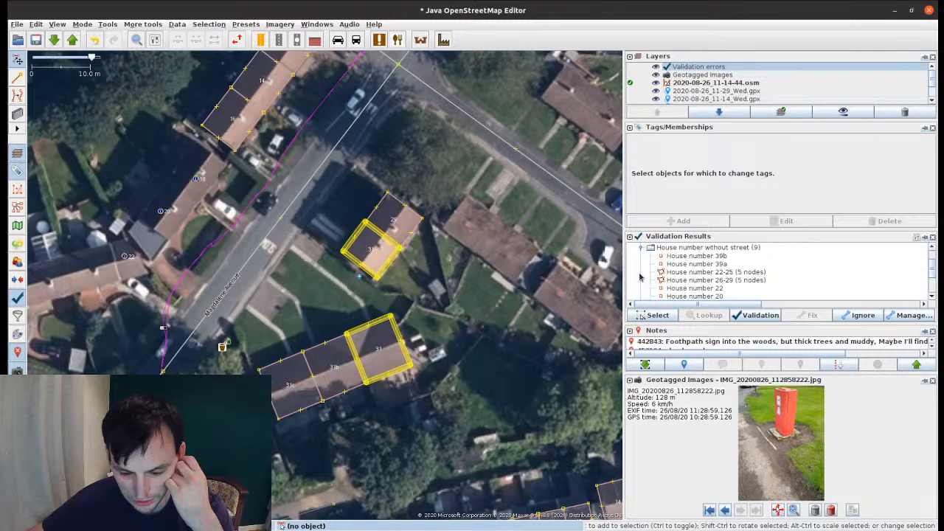
Step: Locate the flagged house number 39b and terrace its building along Broomside Lane into two houses numbered 39 to 41
double_click(697, 255)
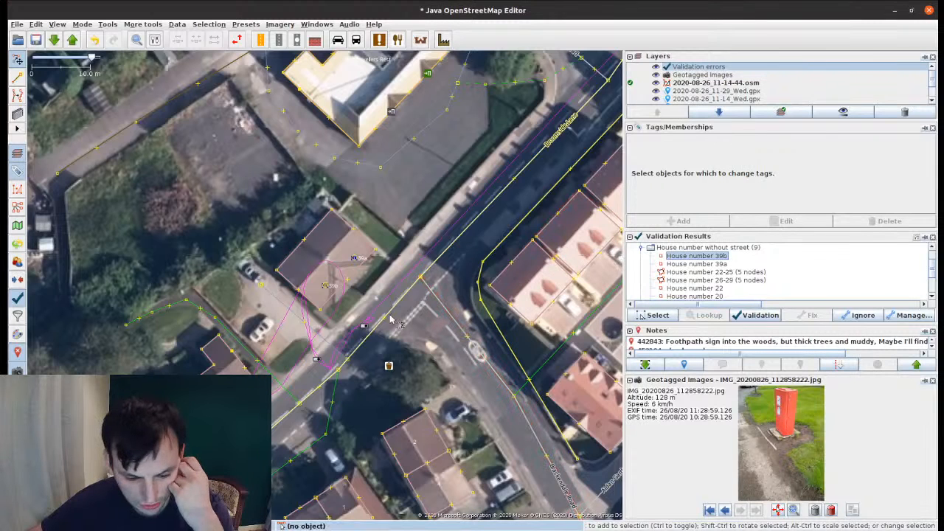
click(327, 287)
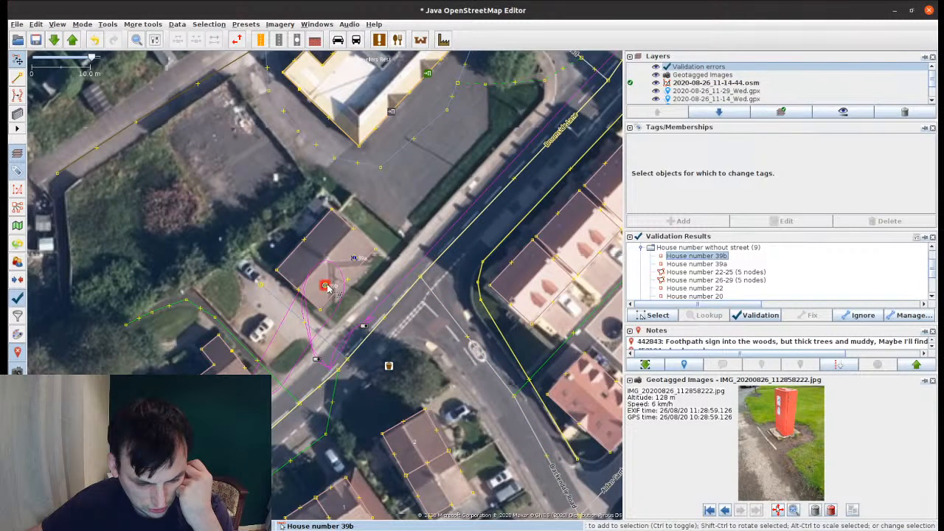
click(331, 283)
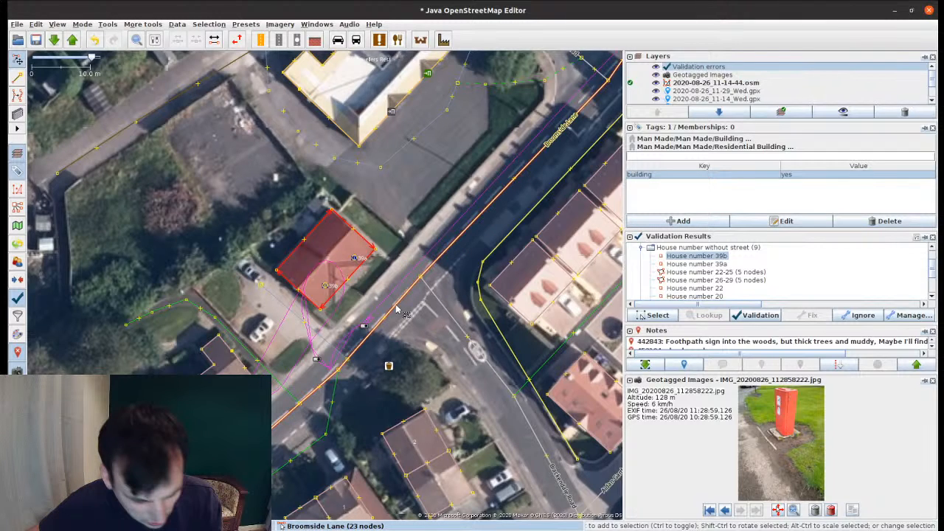
shift+click(398, 308)
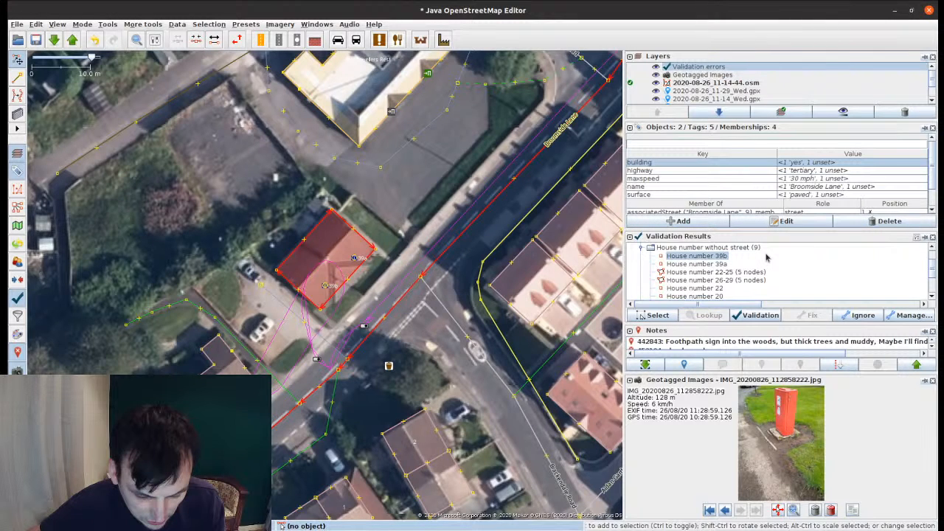
key(shift+t)
text(3)
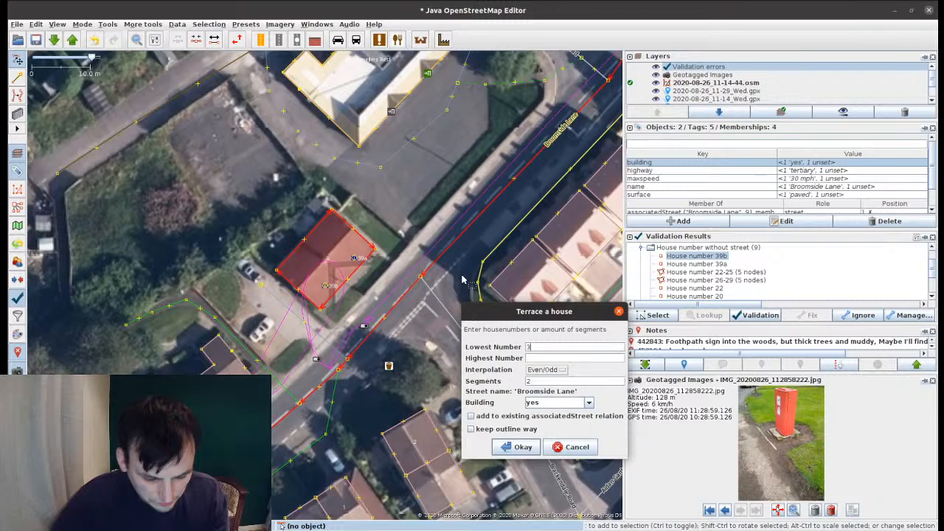
text(9)
key(Tab)
text(4)
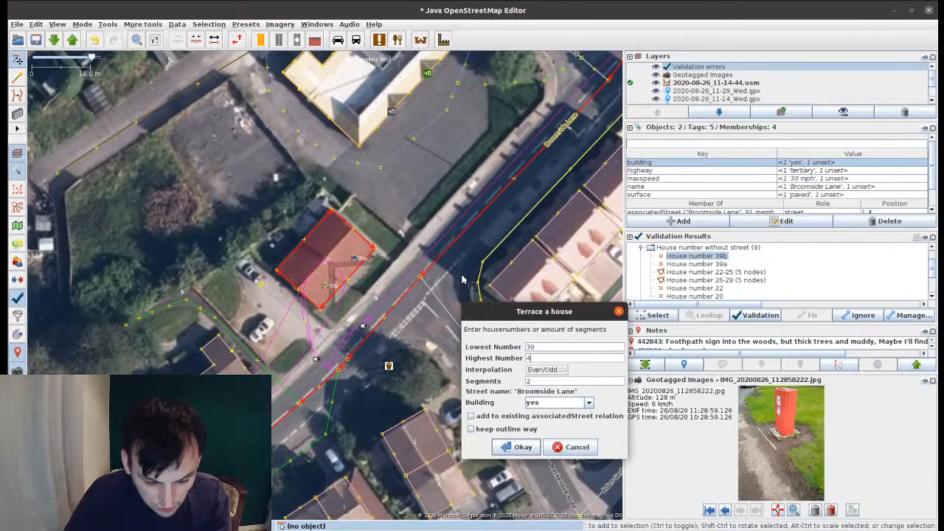
text(1)
key(Return)
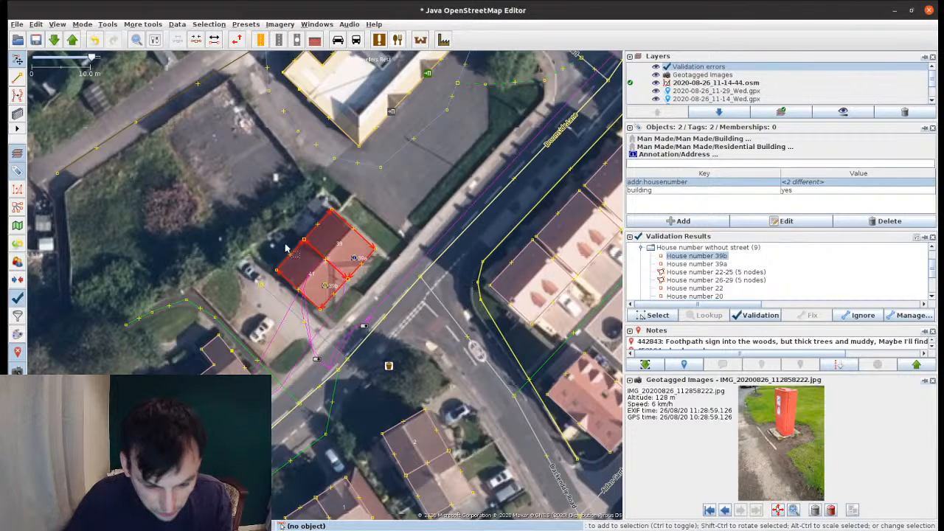
Step: Set addr:housenumber to 39a on the northeastern half of the split building and to 39b on the southwestern half
click(362, 273)
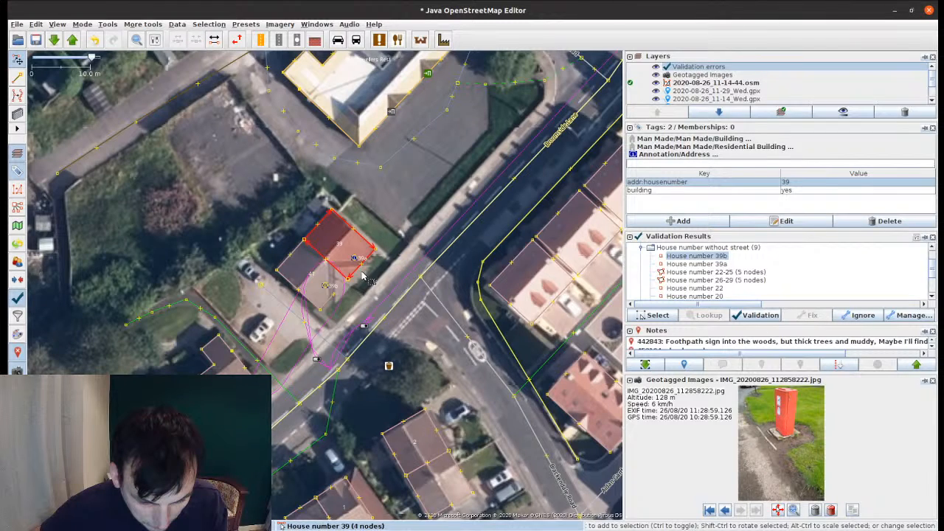
key(alt+s)
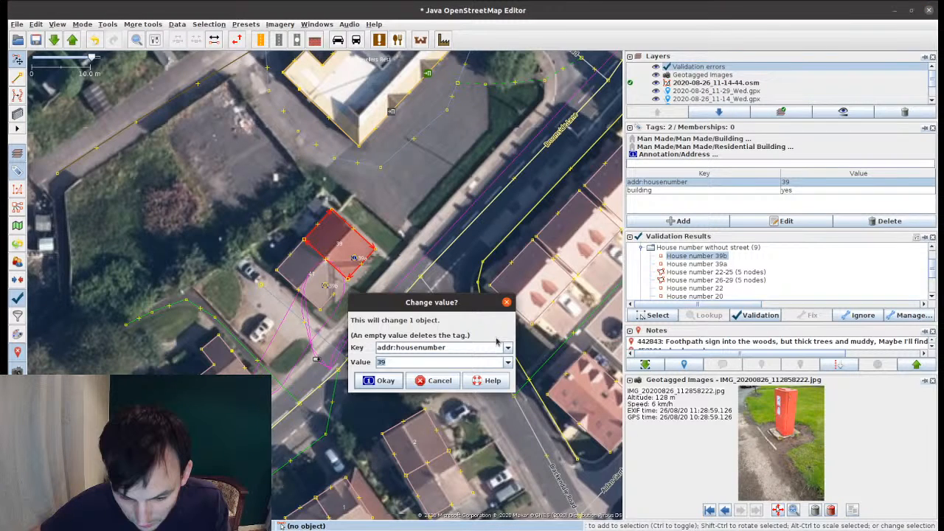
text(39a)
key(Return)
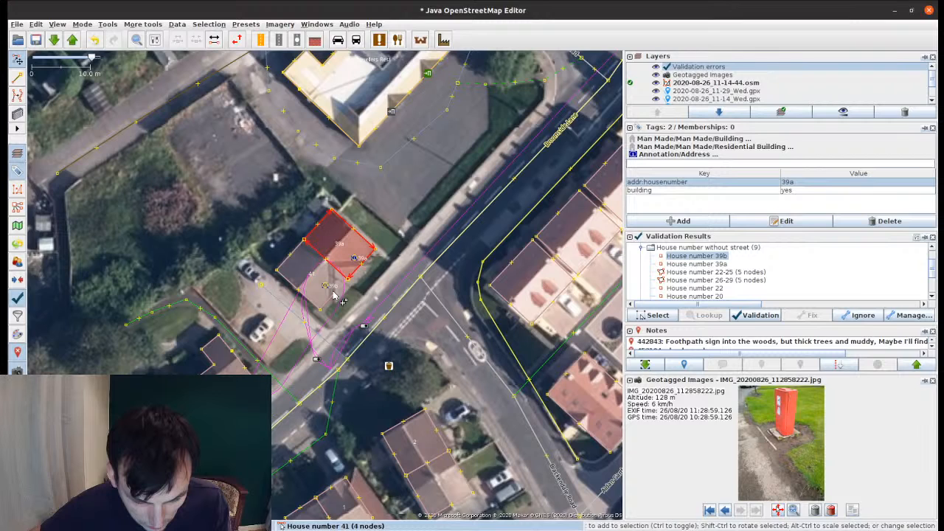
click(336, 297)
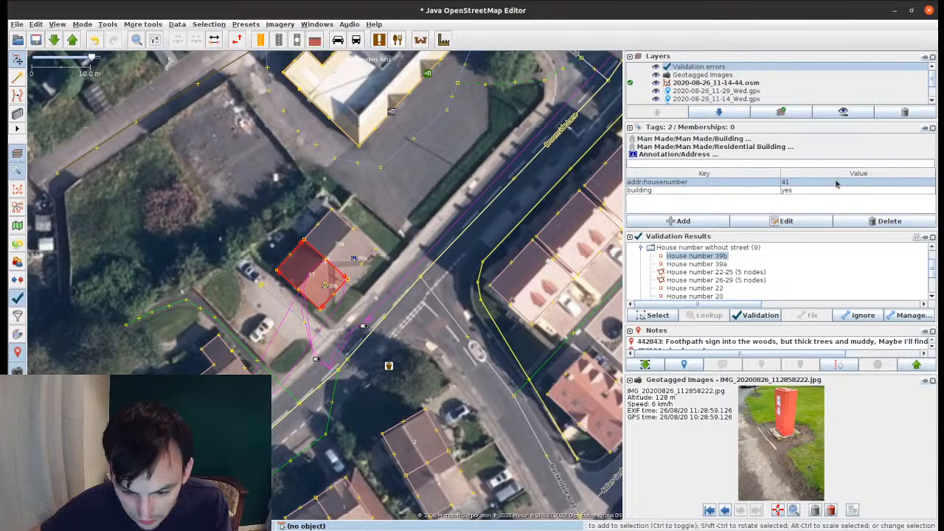
double_click(836, 184)
text(39)
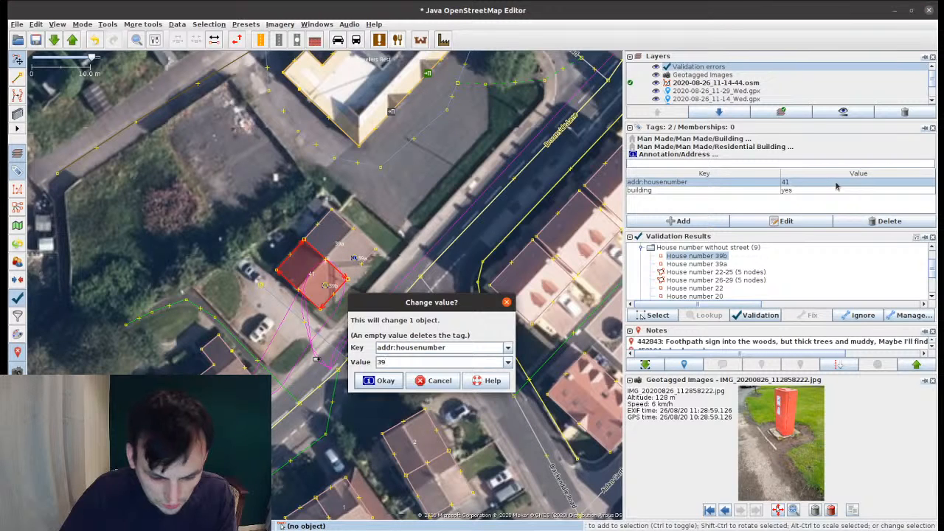
text(b)
key(Return)
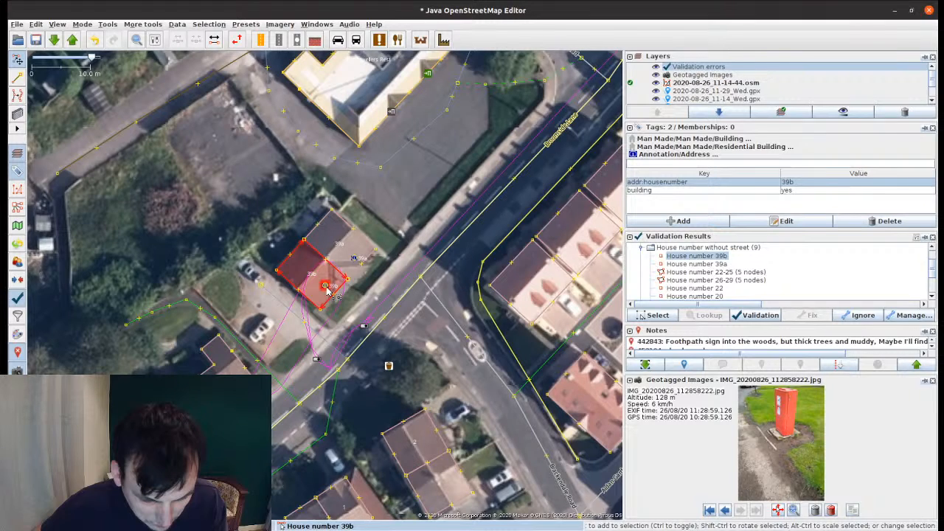
Step: Delete the two standalone address points 39a and 39b lying over the split building
click(326, 286)
shift+click(354, 258)
key(Delete)
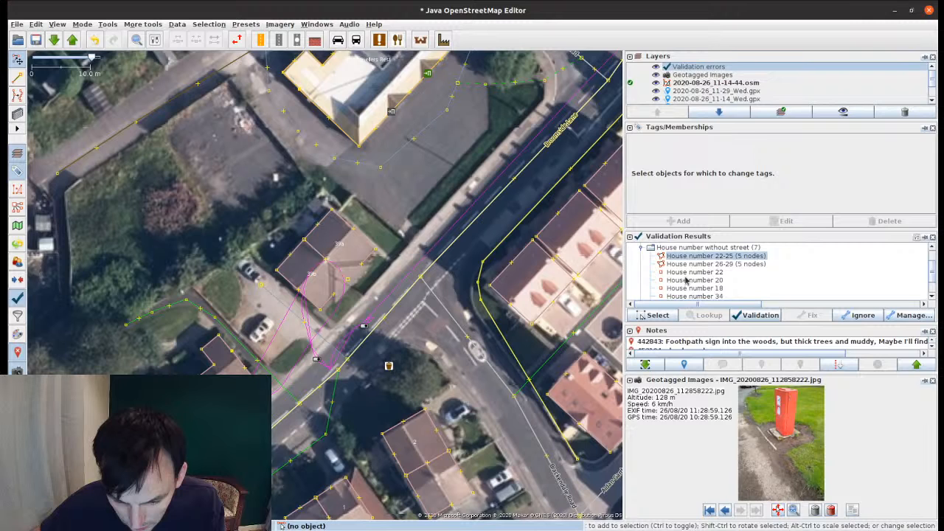
Step: Locate the flagged house number 22 and draw a rectangular building under the neighbouring address points 18 and 20 beside Magdalene Avenue
double_click(687, 273)
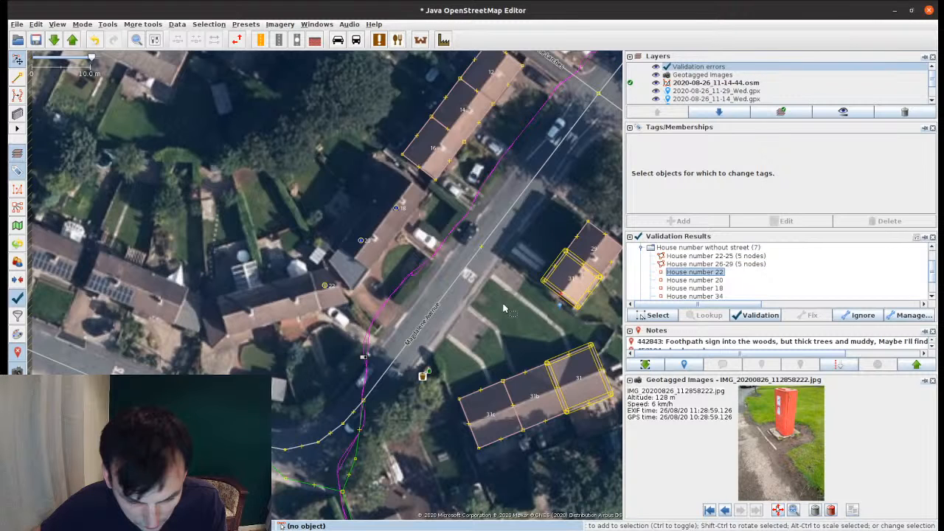
scroll(353, 303, down, 2)
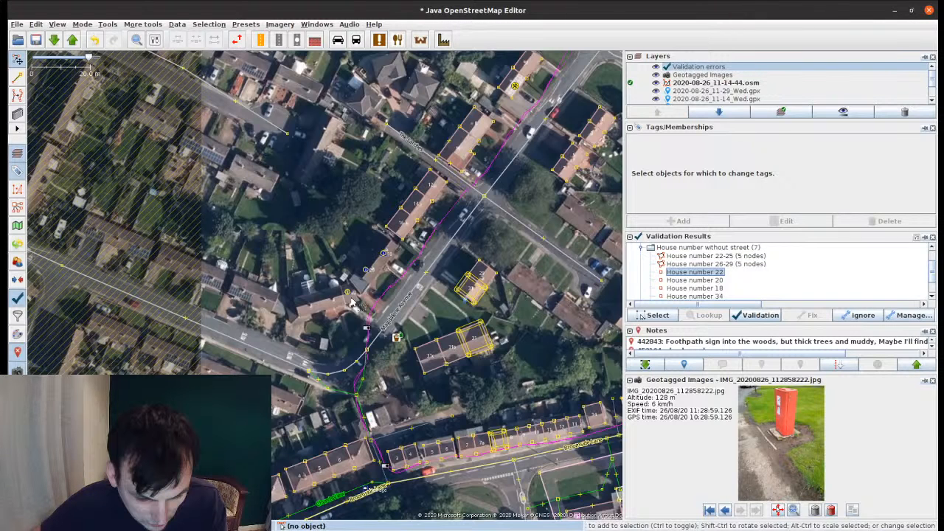
scroll(369, 261, up, 2)
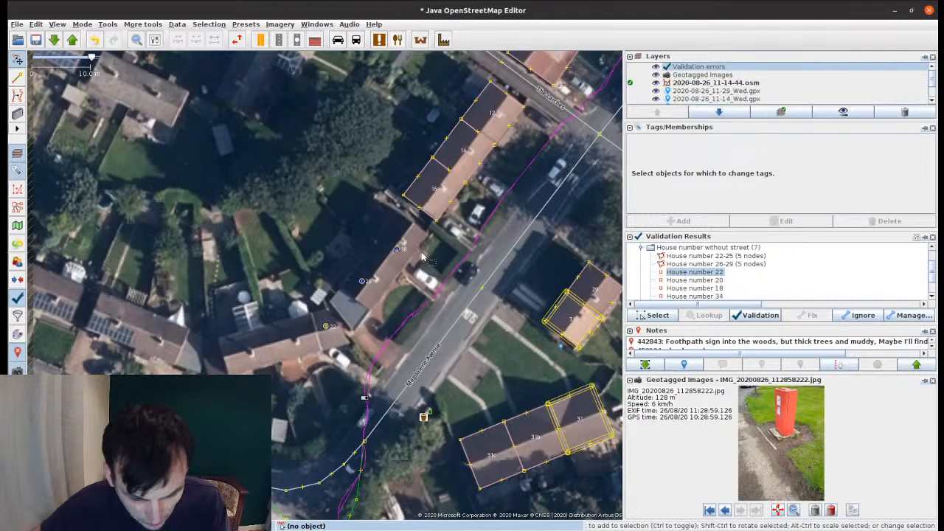
key(b)
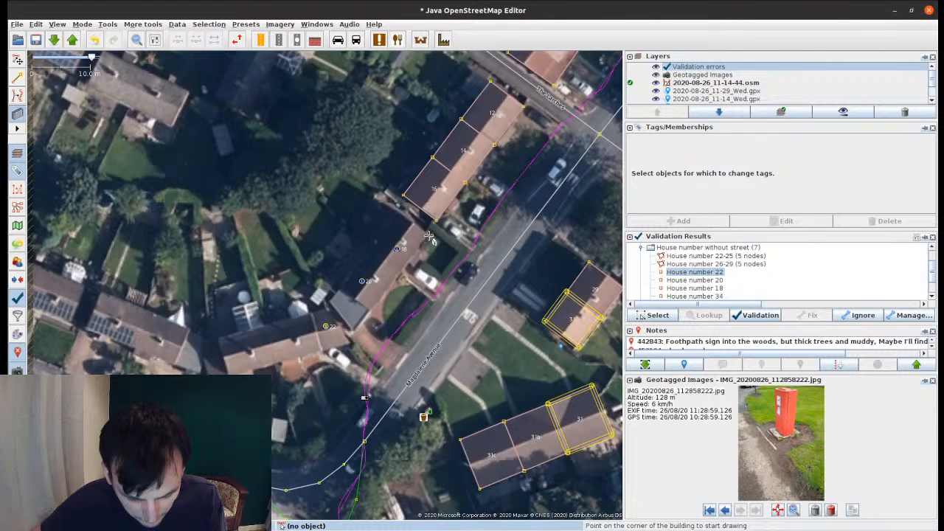
click(429, 236)
click(369, 310)
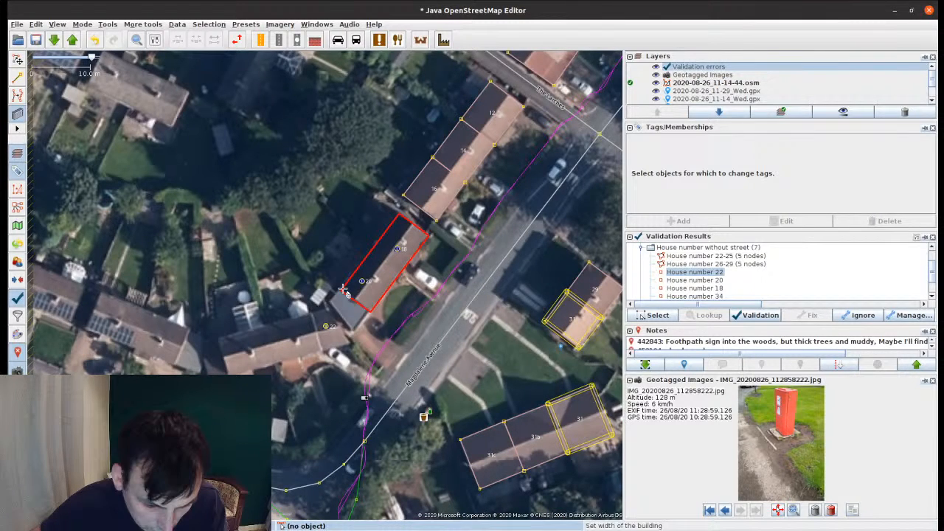
click(344, 290)
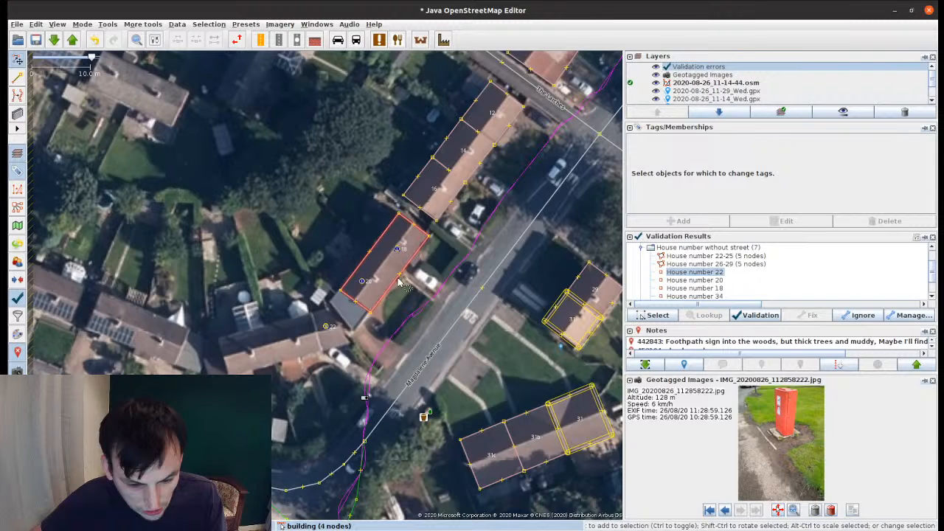
Step: Terrace the new building along Magdalene Avenue into two houses numbered 18 to 20
shift+click(475, 301)
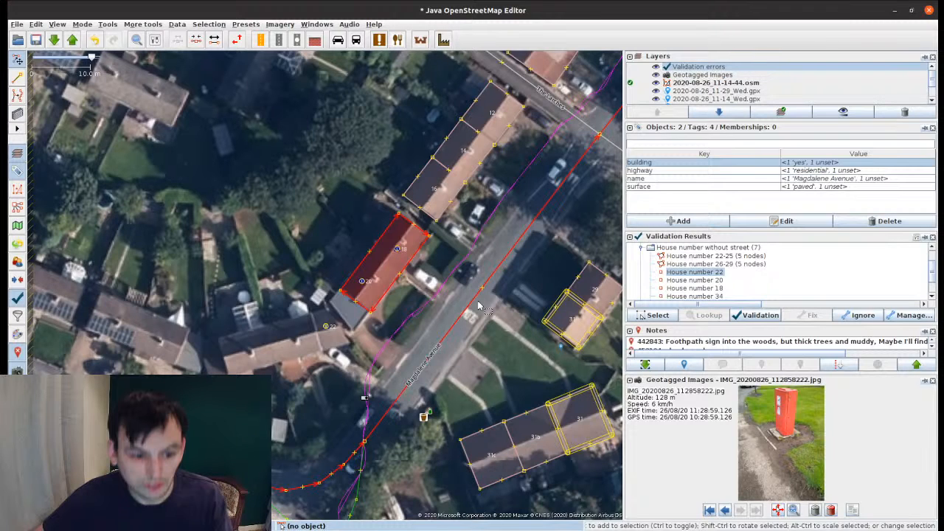
key(shift+t)
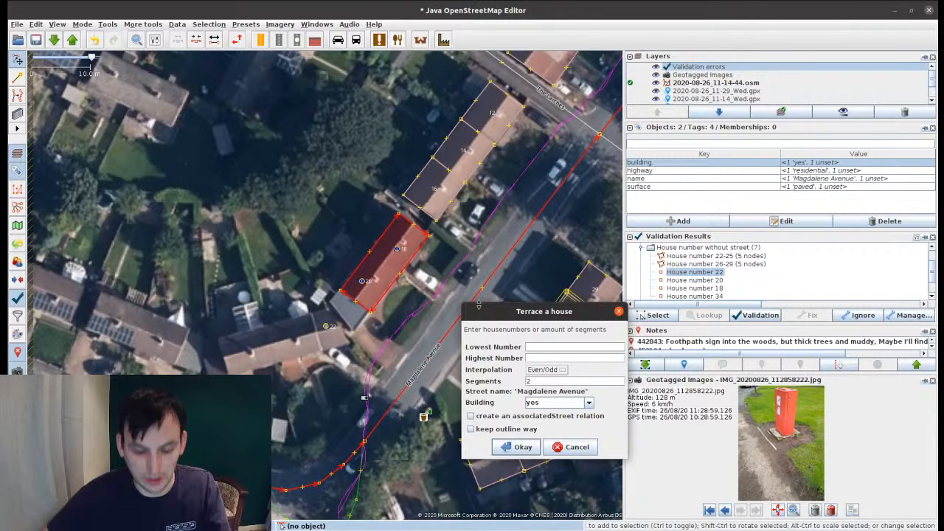
text(18)
key(Tab)
text(2)
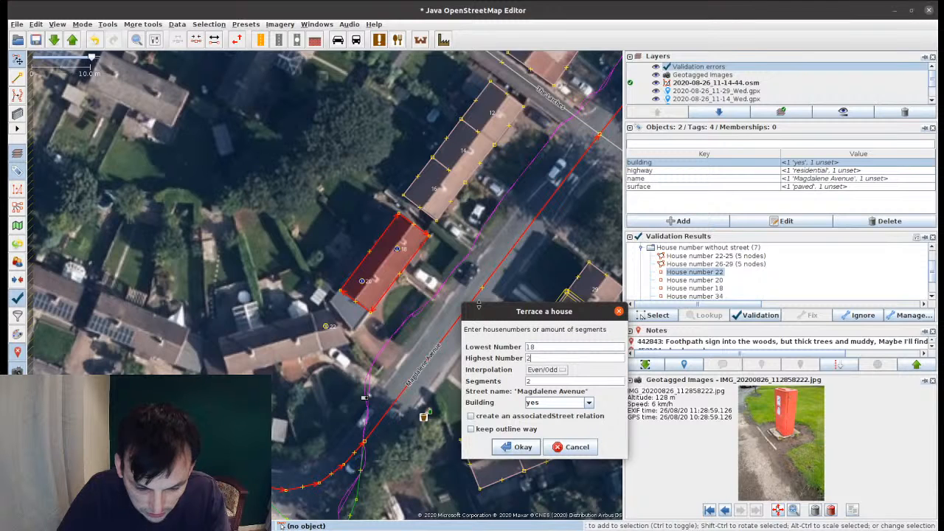
text(0)
key(Return)
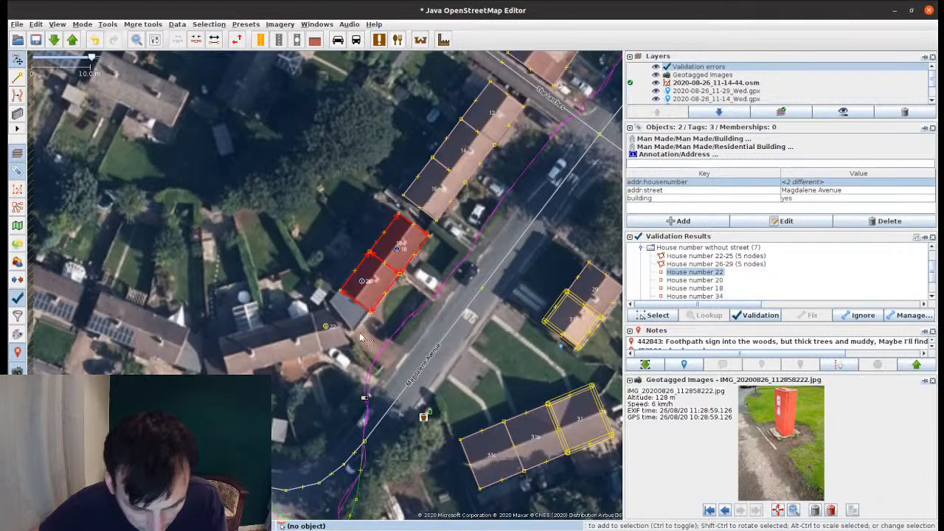
click(362, 338)
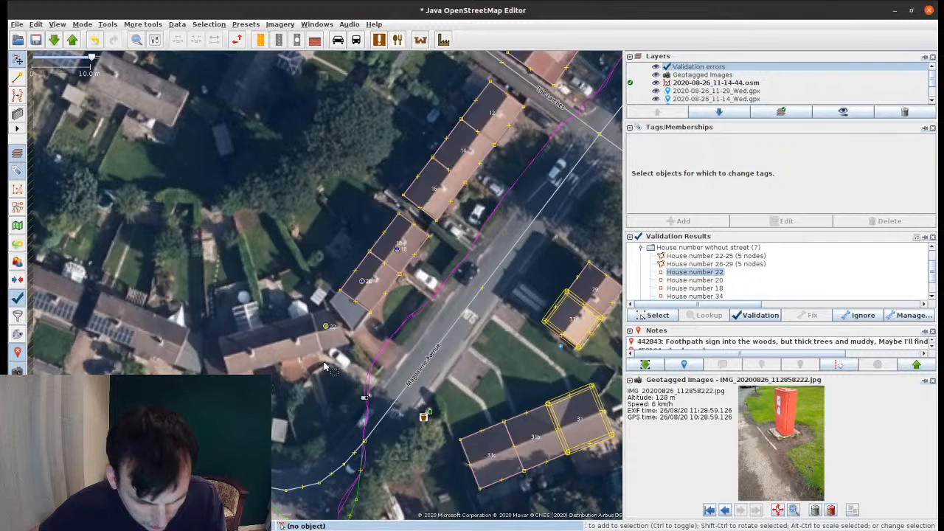
Step: Delete the two standalone address points 18 and 20 lying over the terraced building
shift+click(362, 281)
shift+click(398, 249)
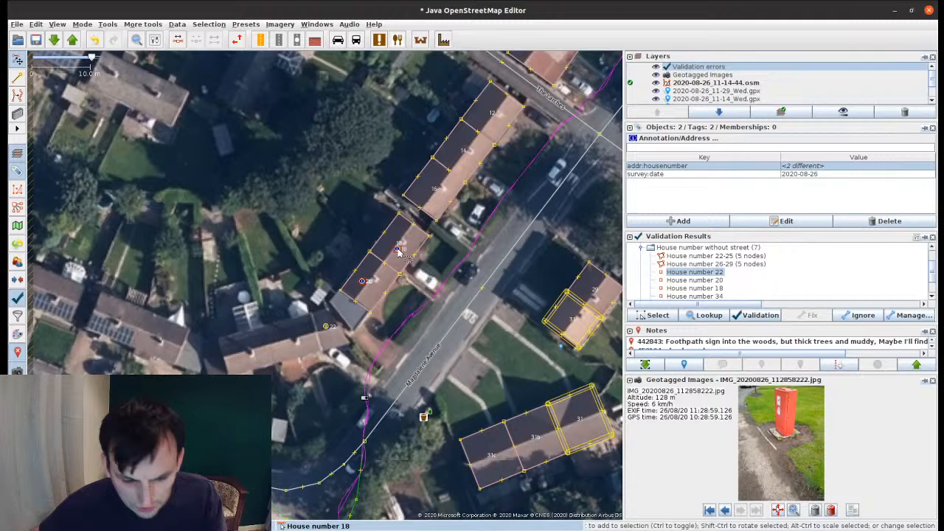
key(Delete)
click(499, 265)
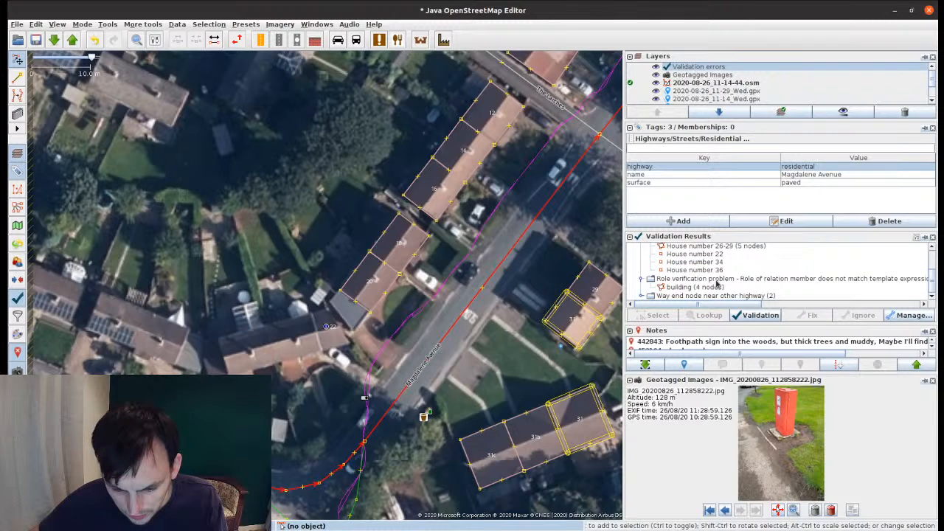
Step: Examine the building flagged by the role verification warning on Broomside Lane, comparing its tags and relation membership with neighbouring number 8
double_click(714, 285)
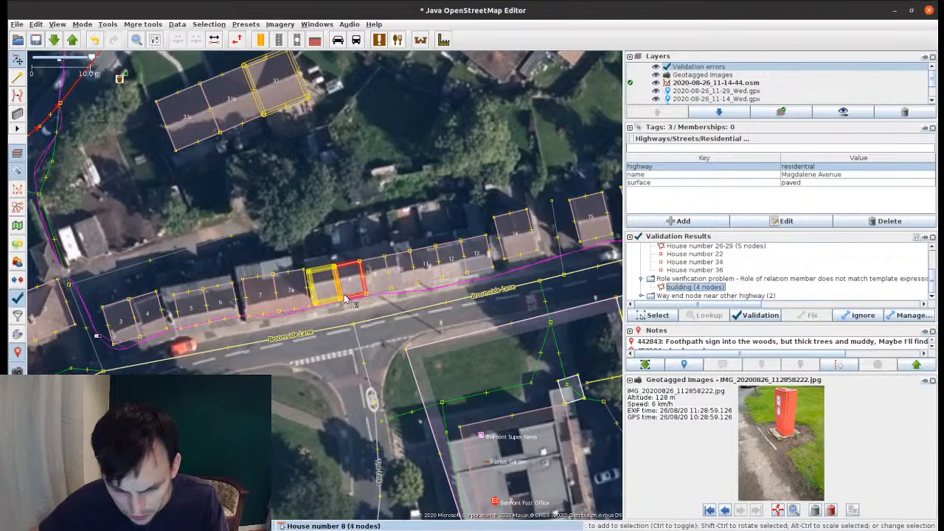
click(325, 276)
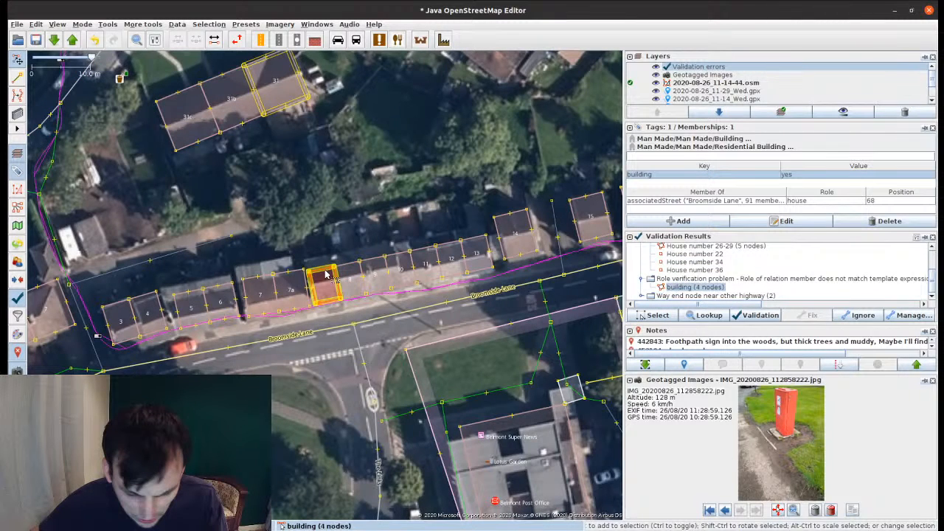
click(823, 201)
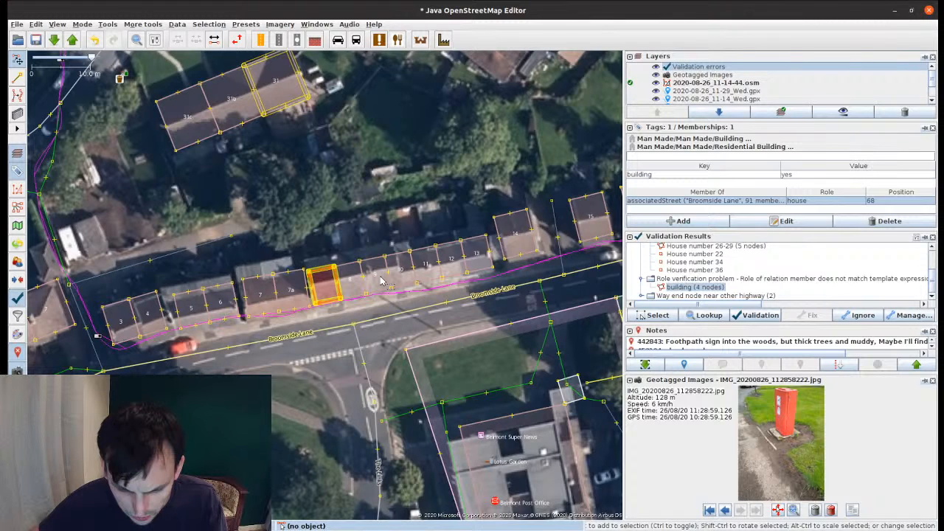
click(353, 279)
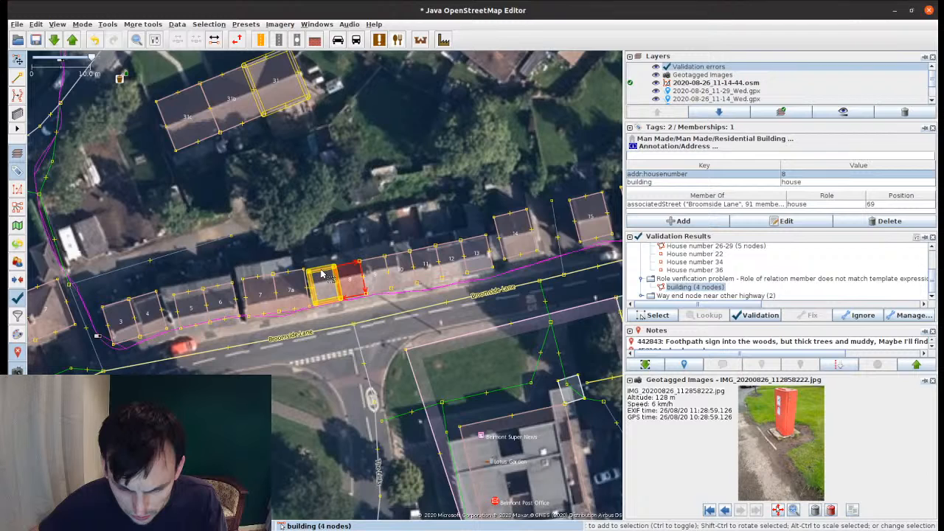
click(321, 274)
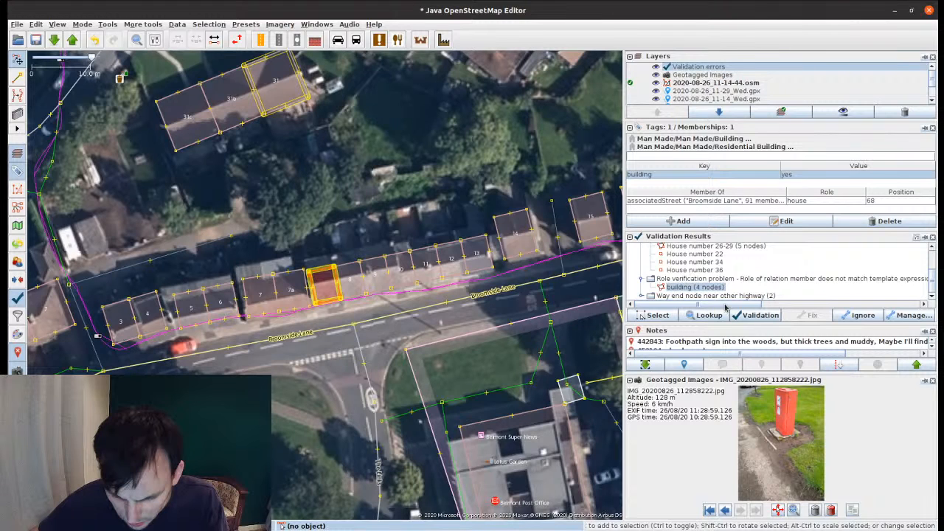
drag(726, 306, 649, 301)
click(298, 235)
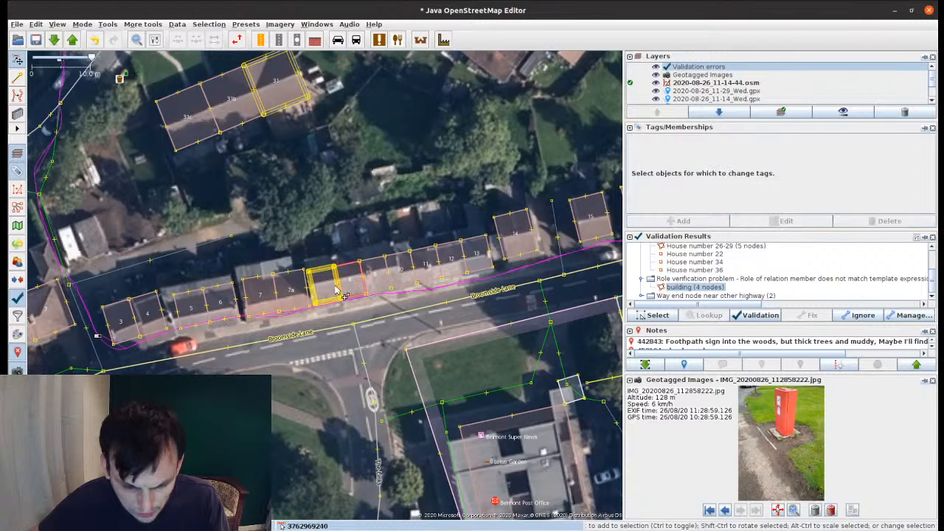
Step: Create a map note on Broomside Lane near the unnumbered building reading 'What number is between 7a and 8? Needs surveying.'
click(341, 292)
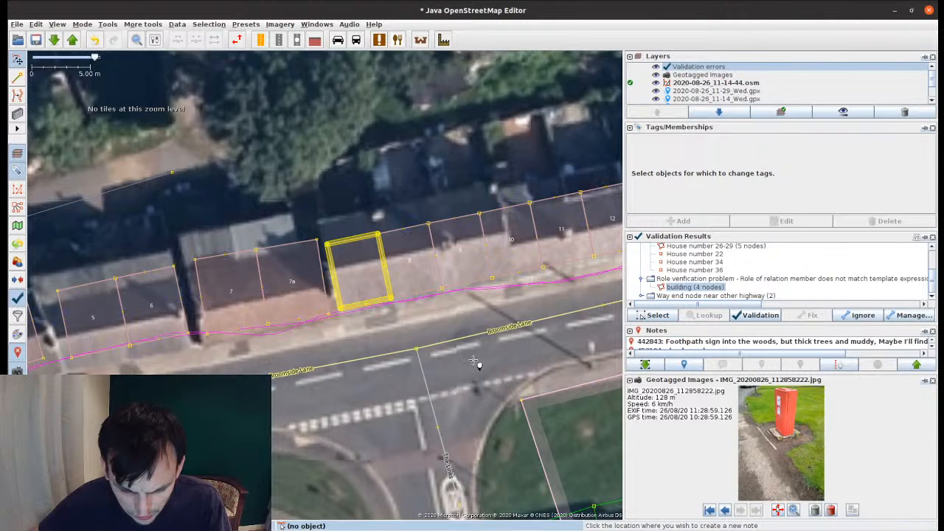
click(473, 361)
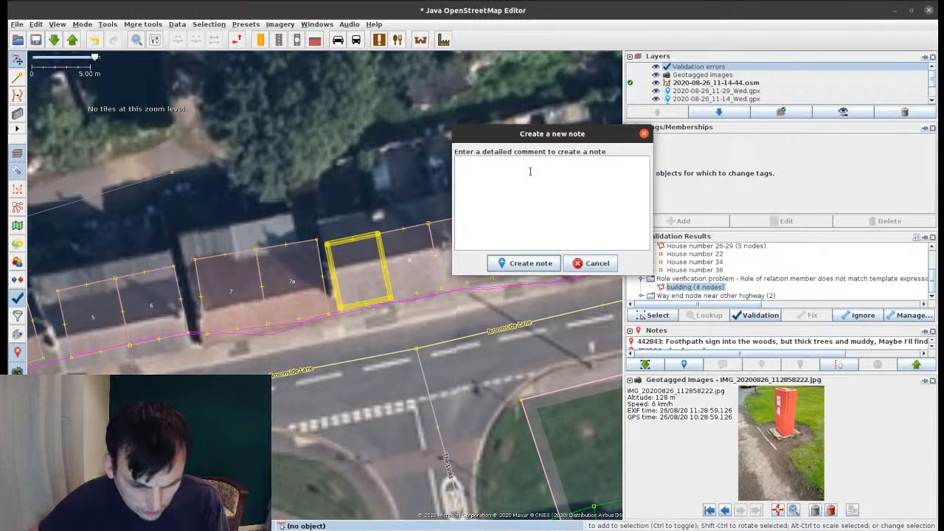
text(What n)
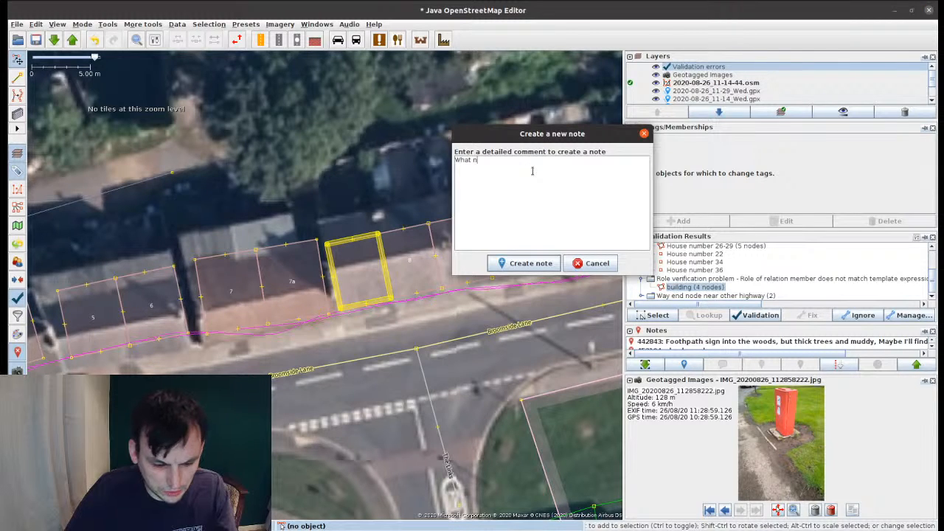
text(umber is b)
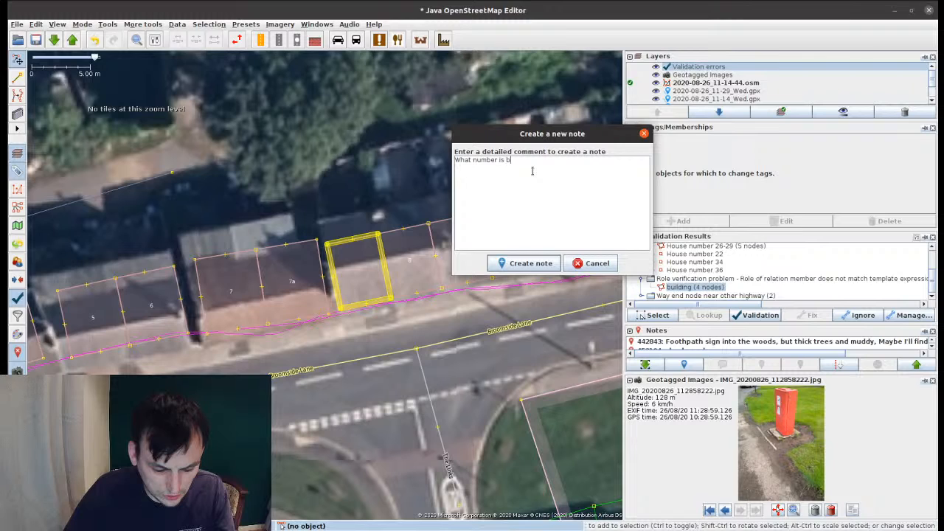
text(etween)
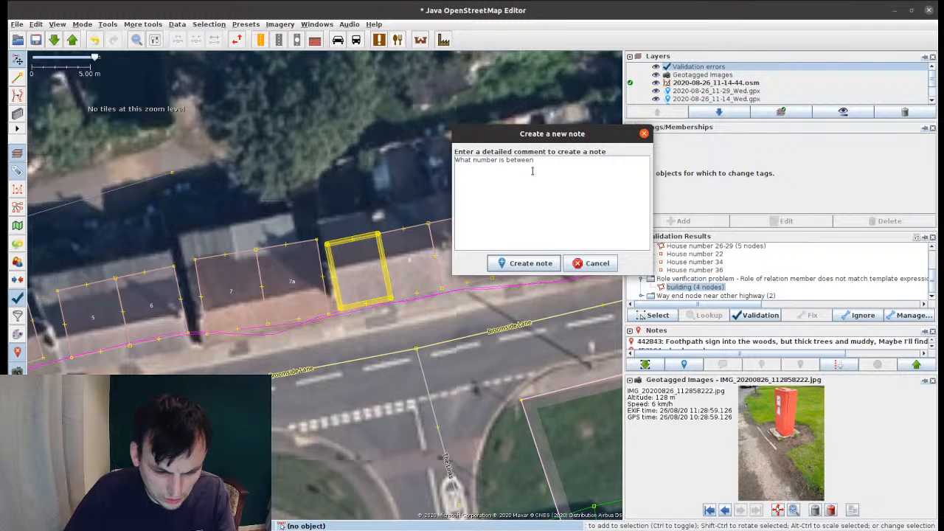
text( 7a and)
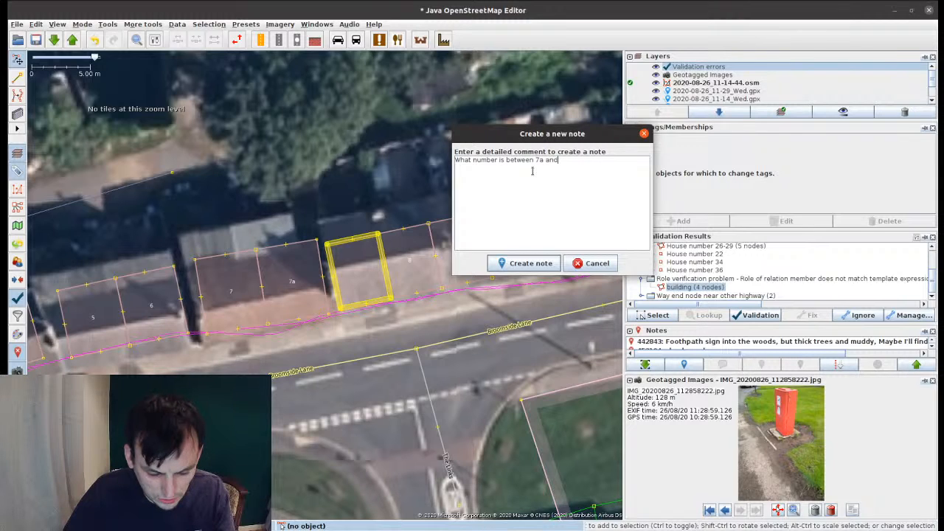
text( 8)
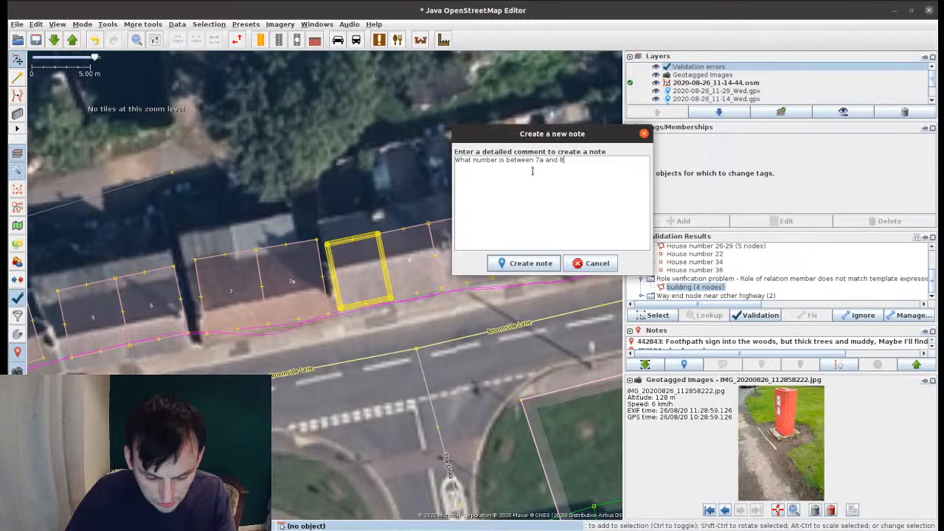
text(? Needs surv)
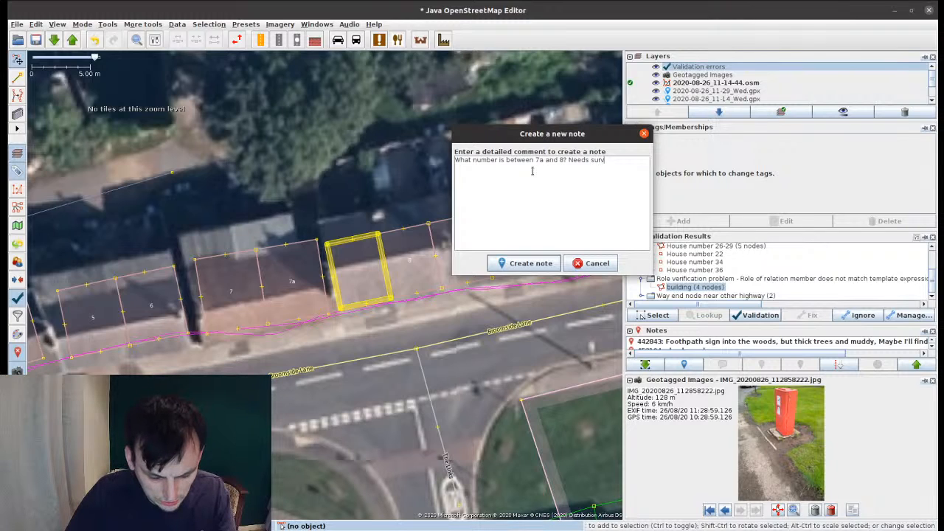
text(eying.)
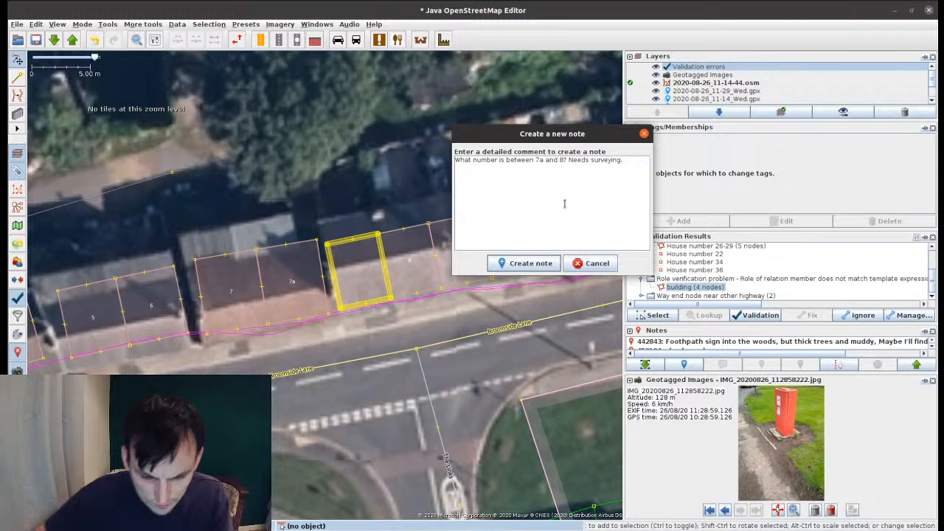
click(524, 263)
scroll(336, 270, down, 1)
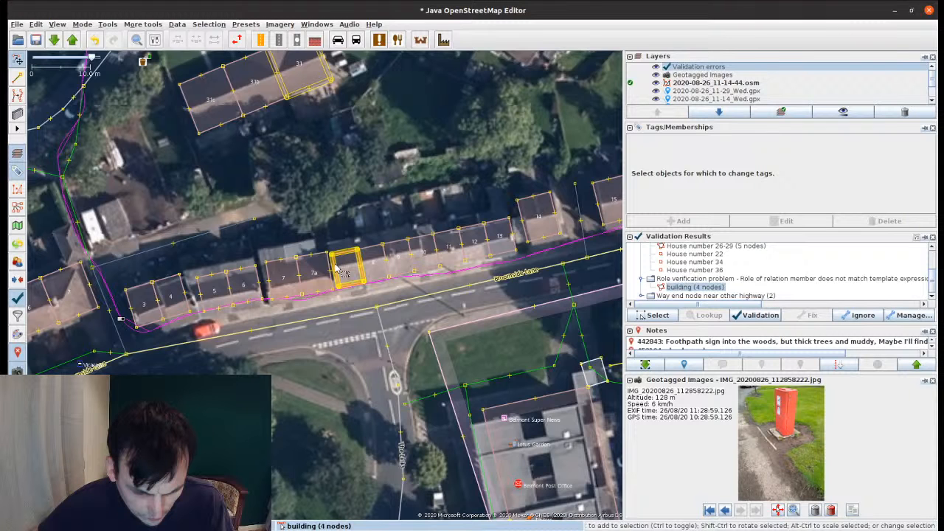
Step: Locate the first 'Way end node near other highway' warning and move the flagged service road end node southwards, away from the neighbouring lane
drag(515, 270, 483, 309)
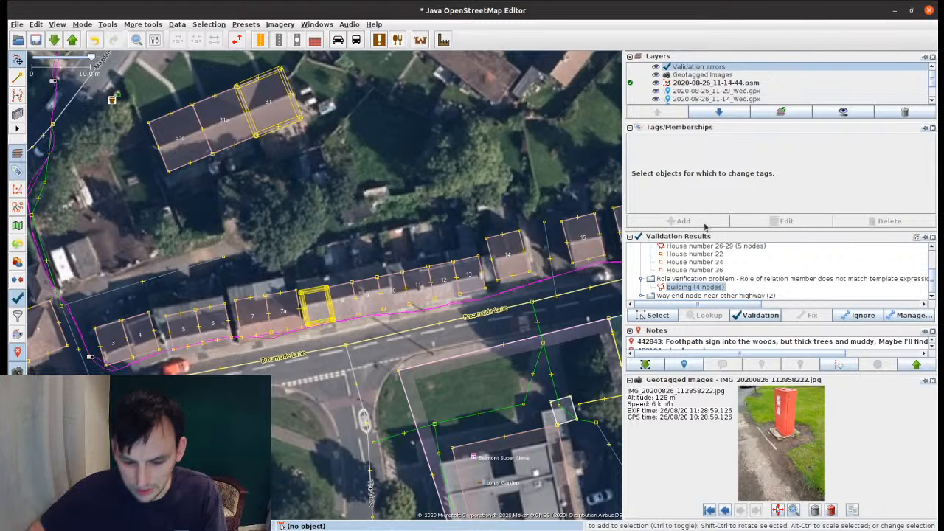
click(642, 296)
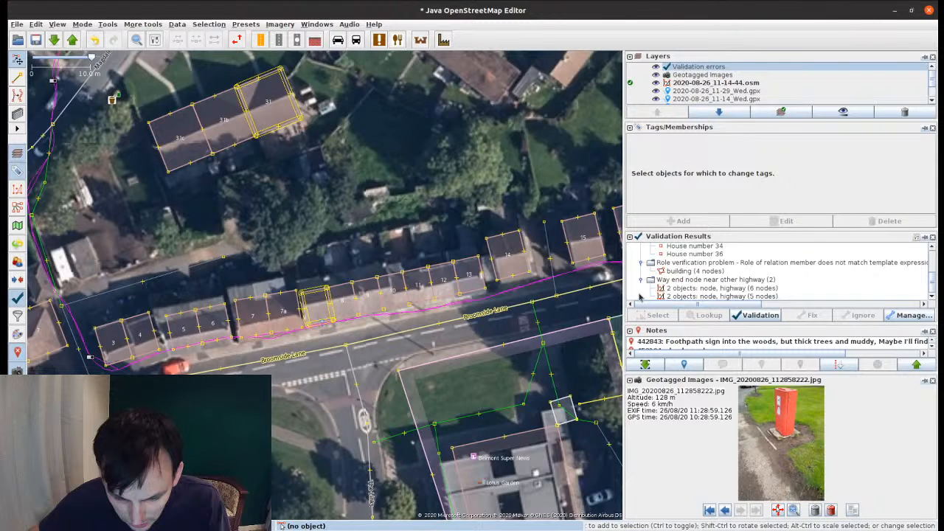
double_click(734, 290)
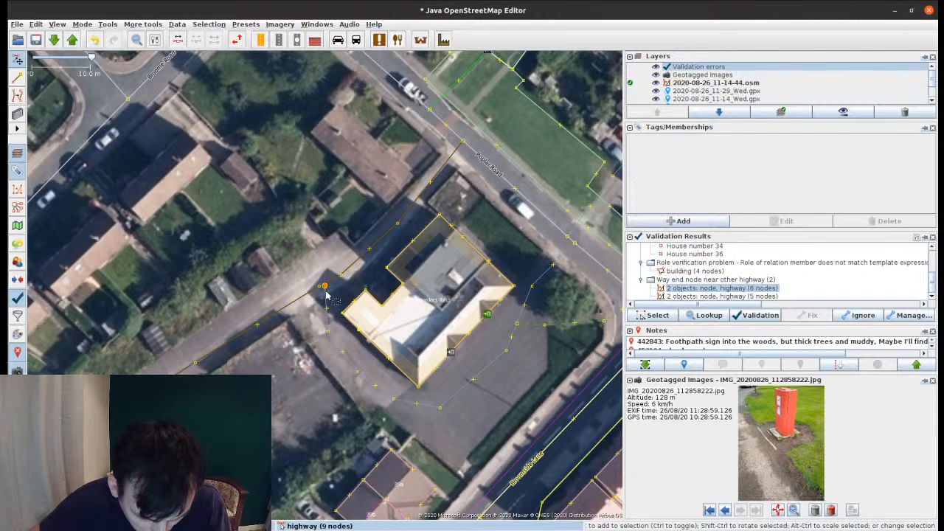
drag(326, 295, 325, 311)
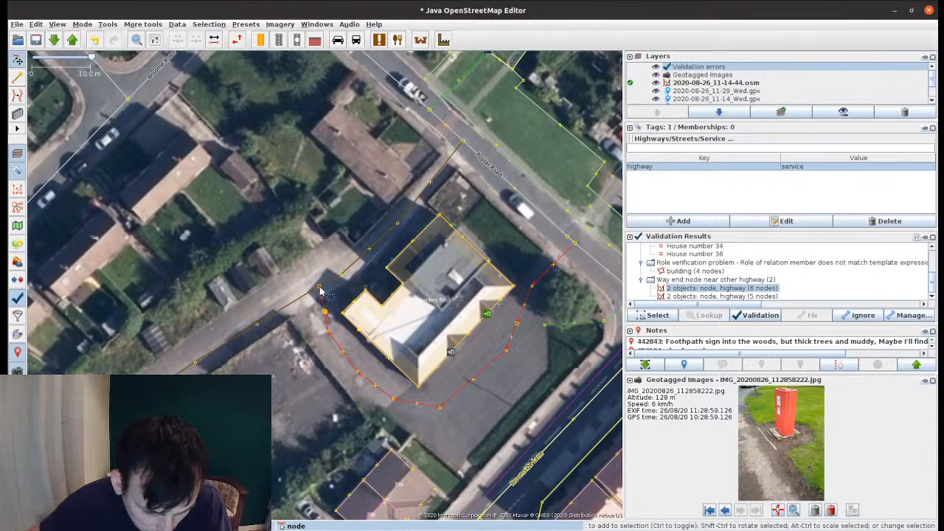
click(336, 287)
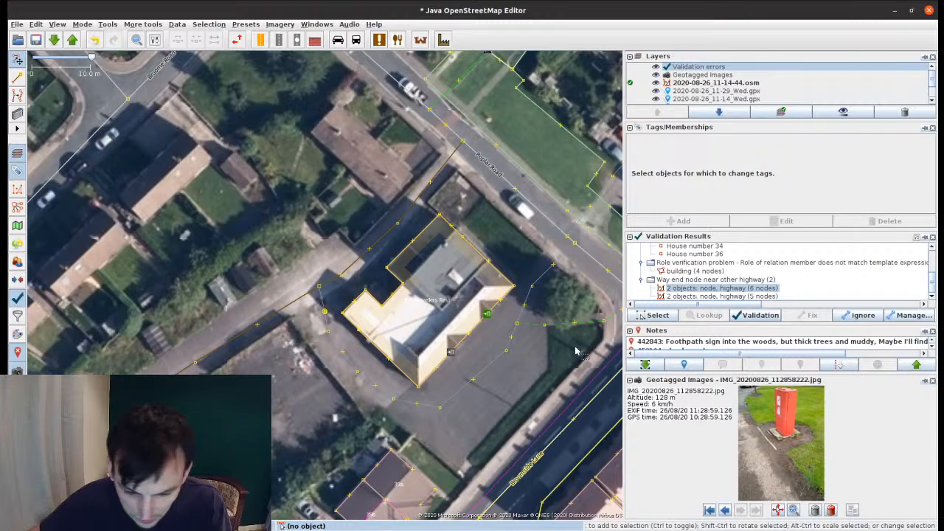
Step: Locate the second 'Way end node near other highway' warning on the map and start the upload despite the remaining validation warnings
right_click(702, 296)
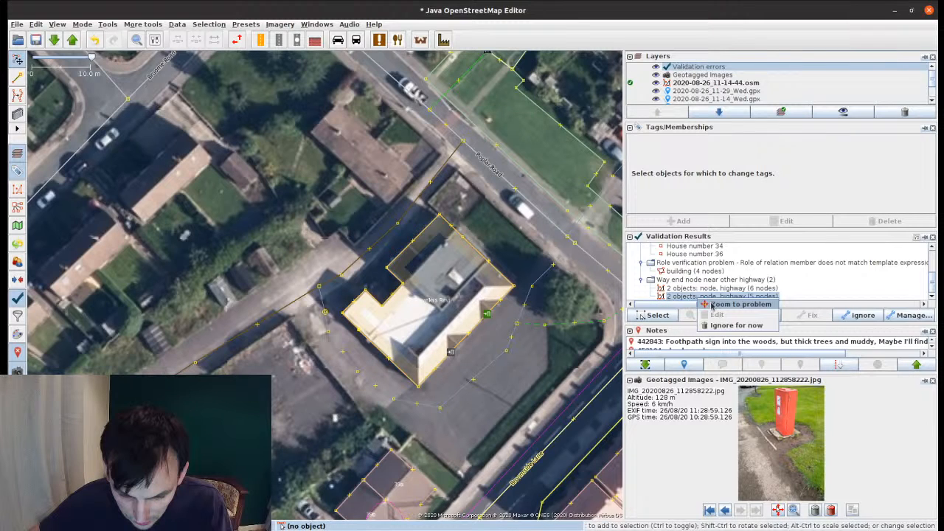
click(740, 304)
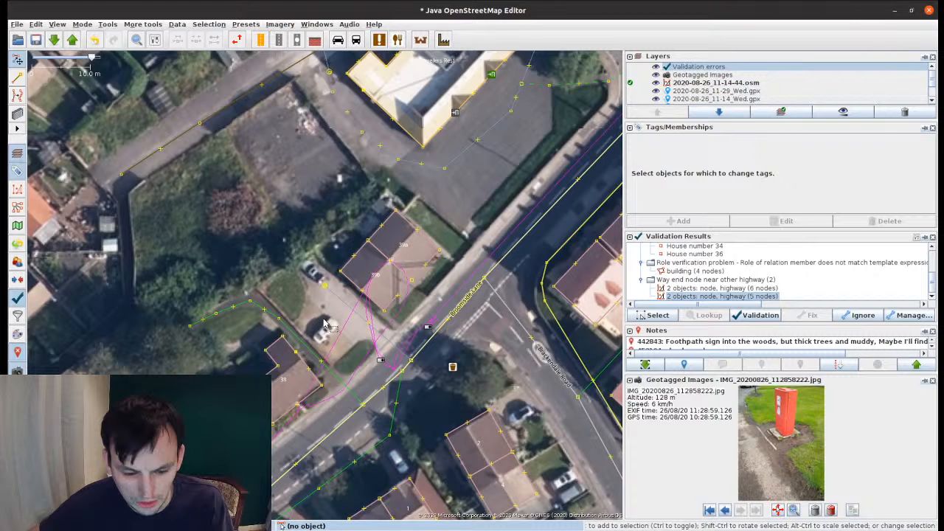
click(72, 39)
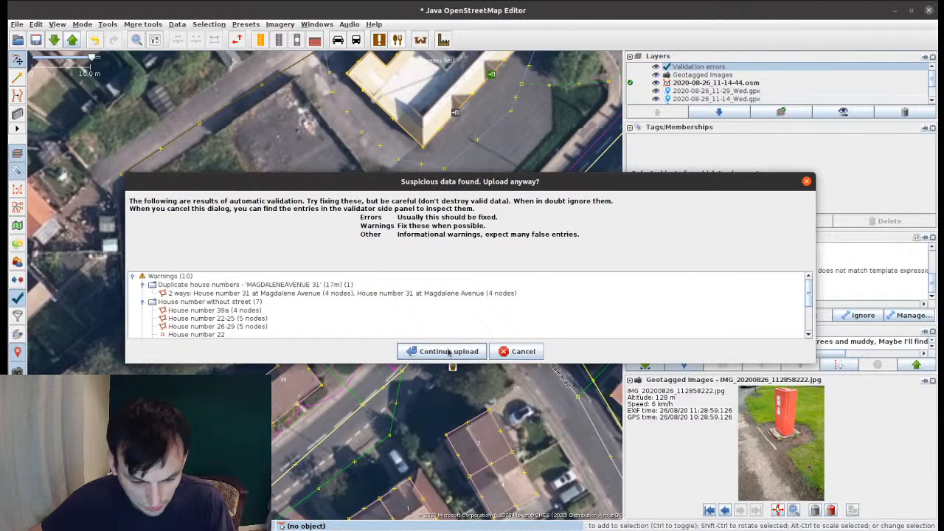
click(449, 351)
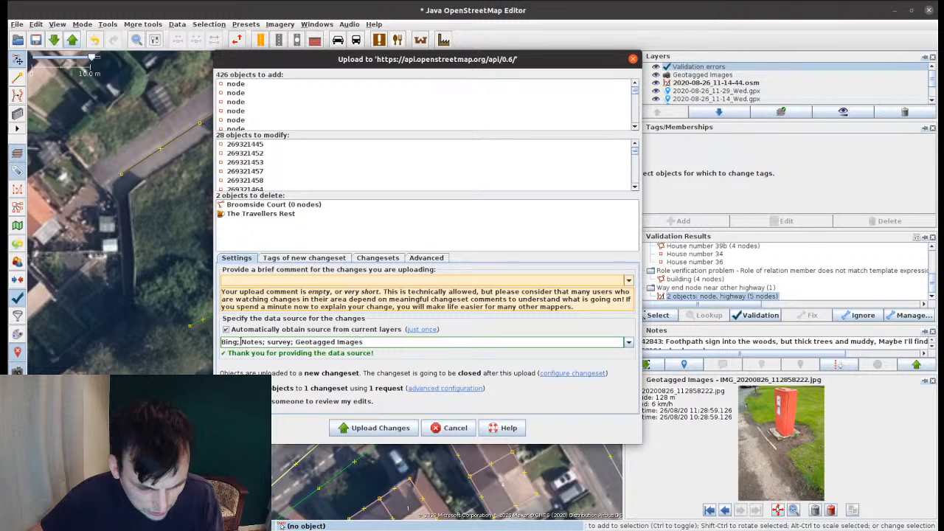
Step: Add keypad_mapper to the end of the changeset's data source list
click(429, 342)
text(; )
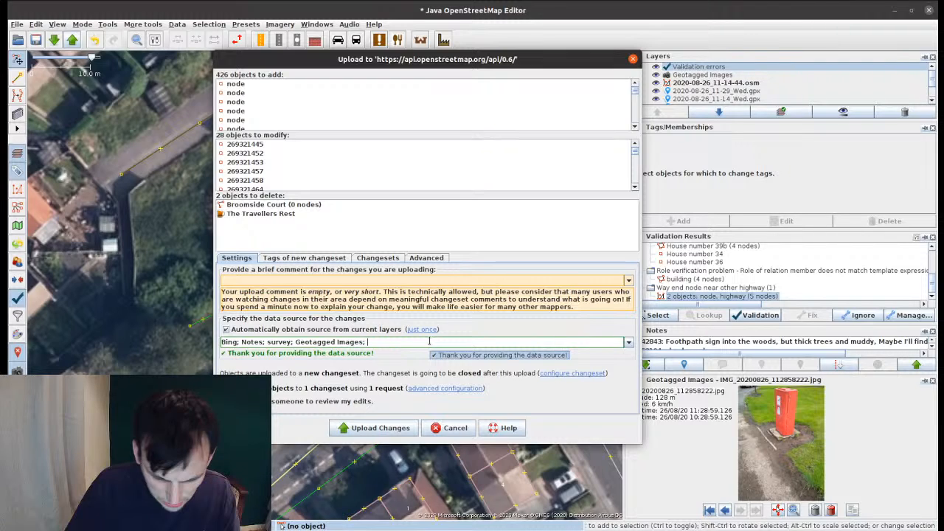
text(K)
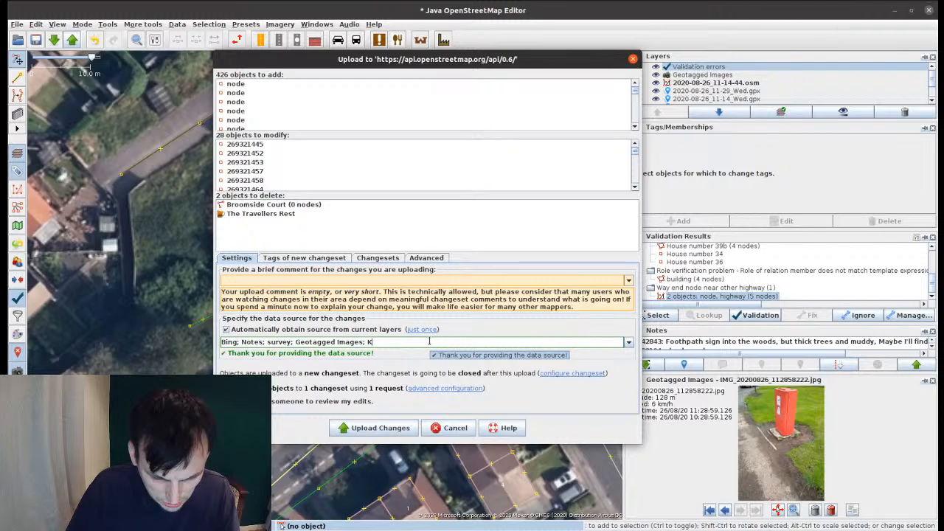
text(eypad)
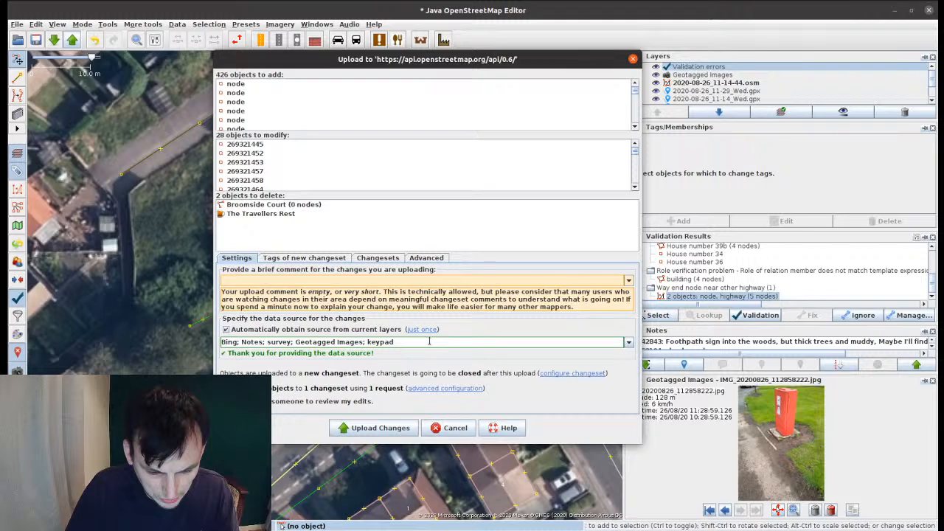
text(_mapper)
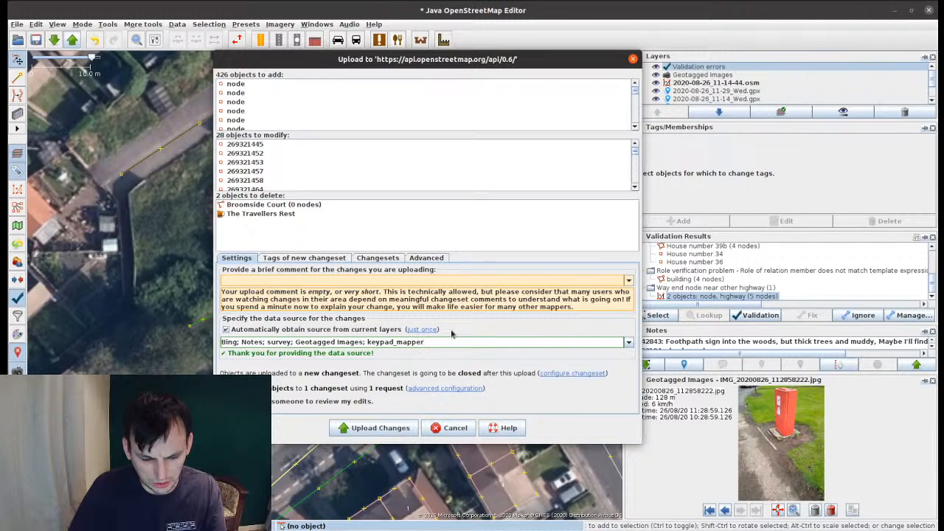
Step: Add a survey:date tag with the value 20200826 to the new changeset and upload the changes
click(304, 257)
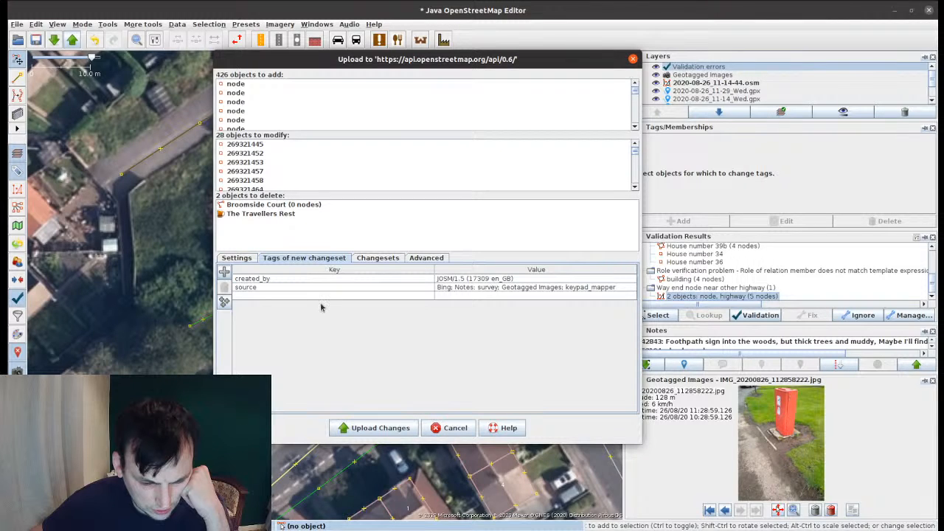
click(321, 296)
text(surb)
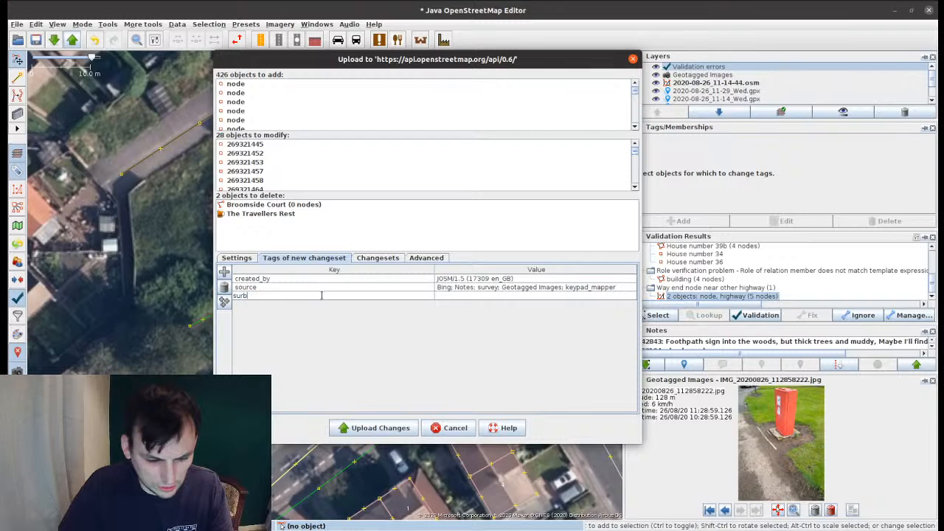
key(BackSpace)
text(vey:date)
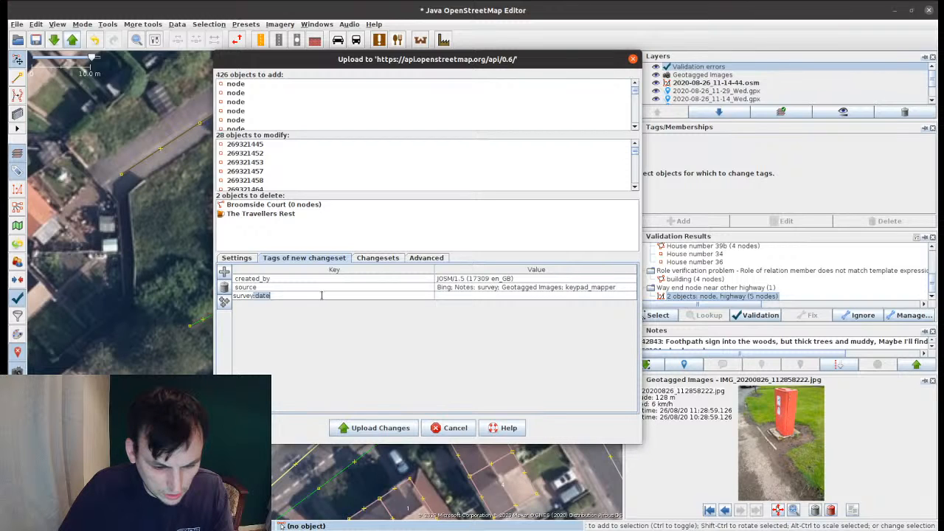
key(Tab)
text(202)
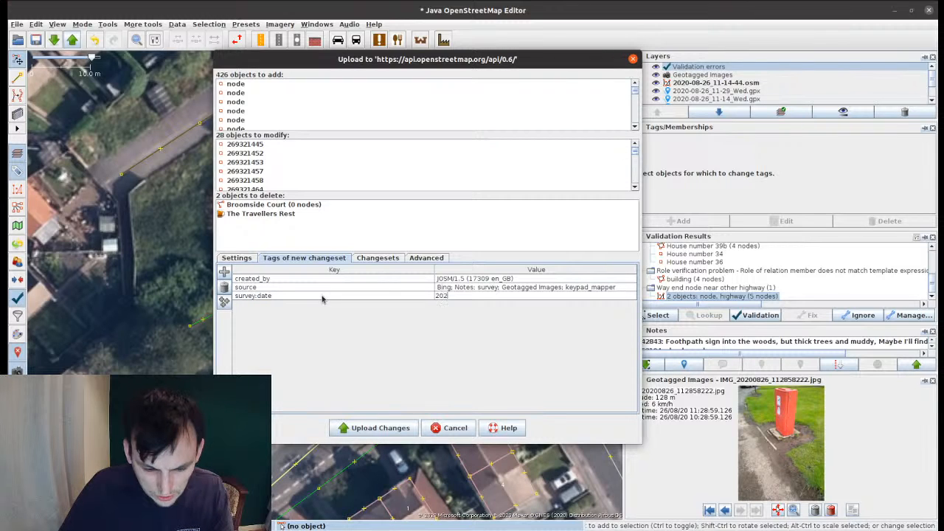
text(008)
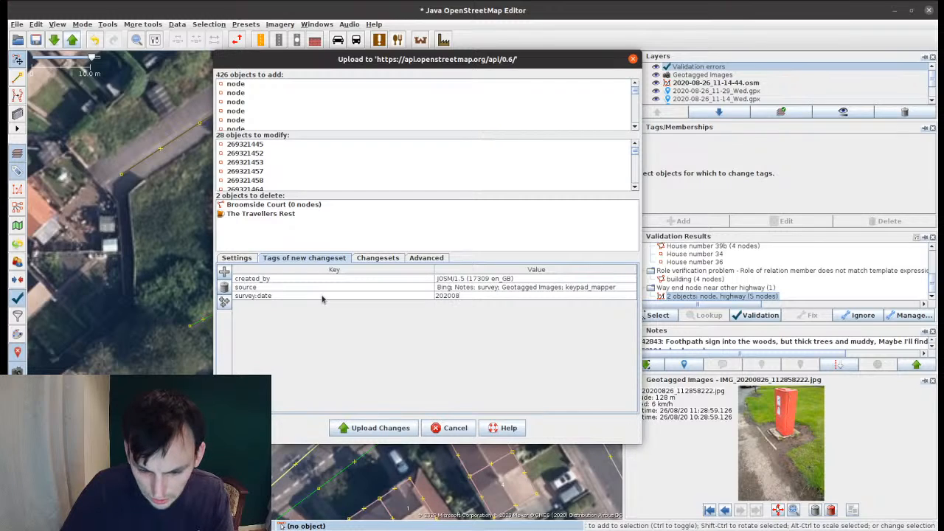
text(26)
key(Tab)
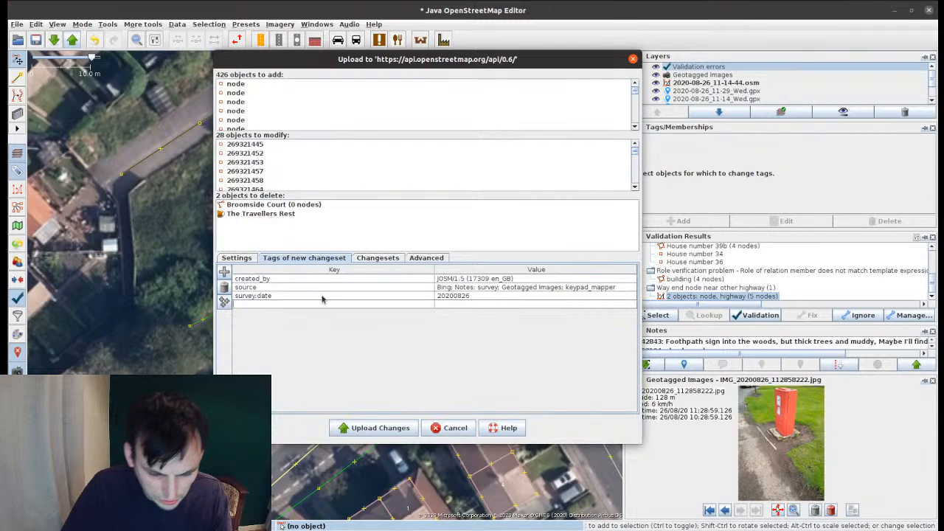
click(385, 432)
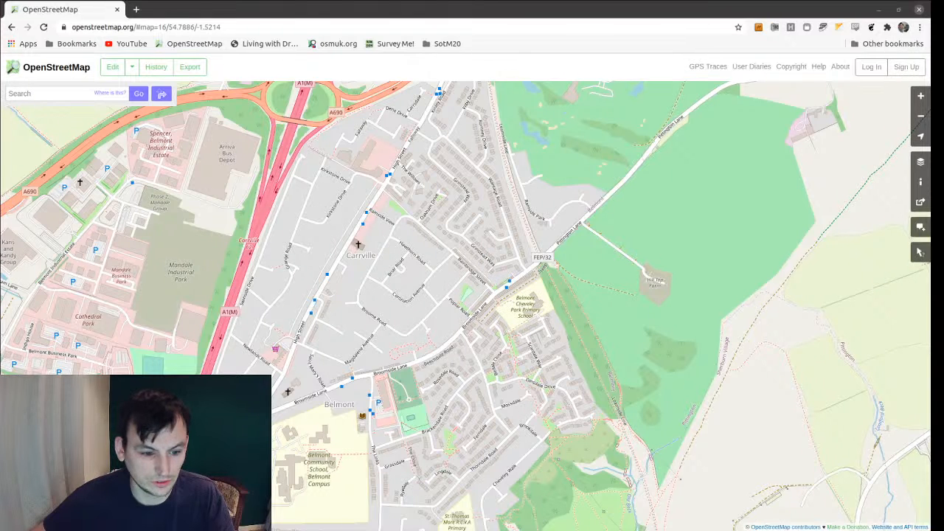
Step: Switch to the OpenStreetMap website and examine how the uploaded houses around Broomside Lane and Broome Road are rendered
drag(352, 277, 363, 259)
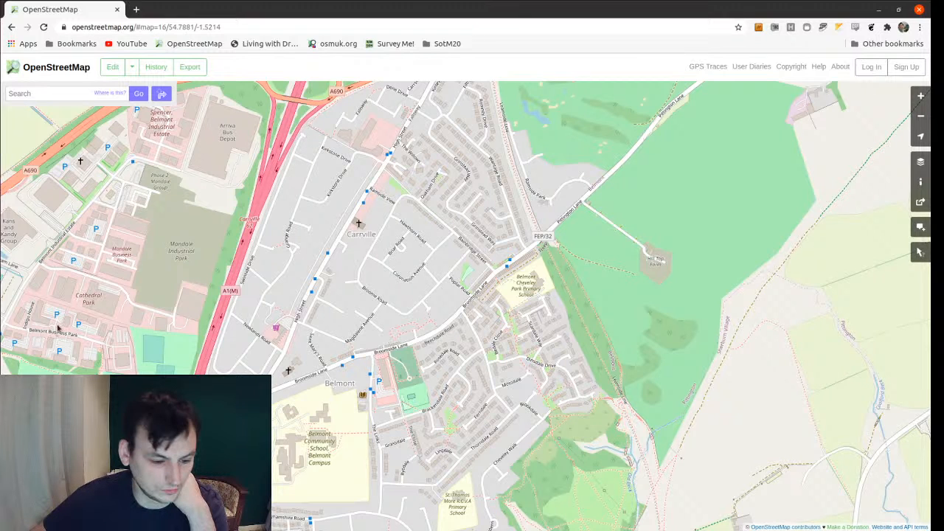
click(0, 191)
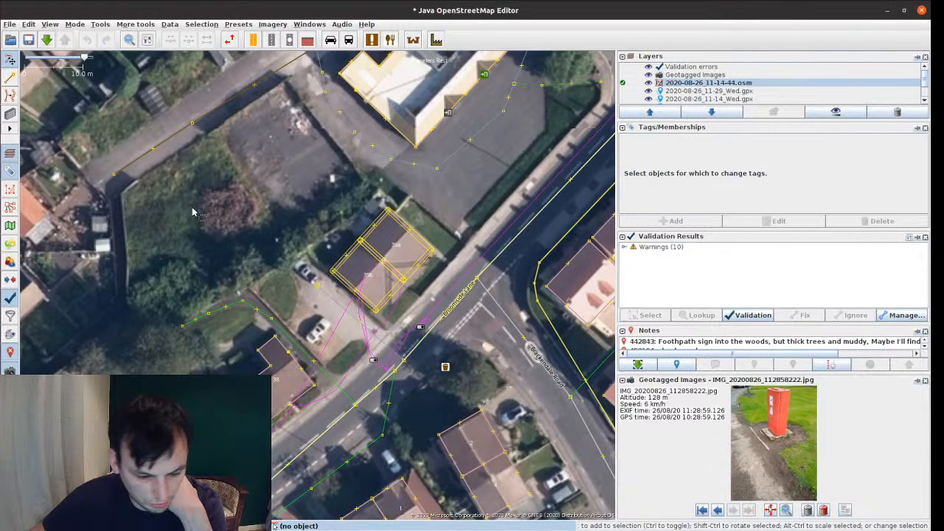
click(1, 20)
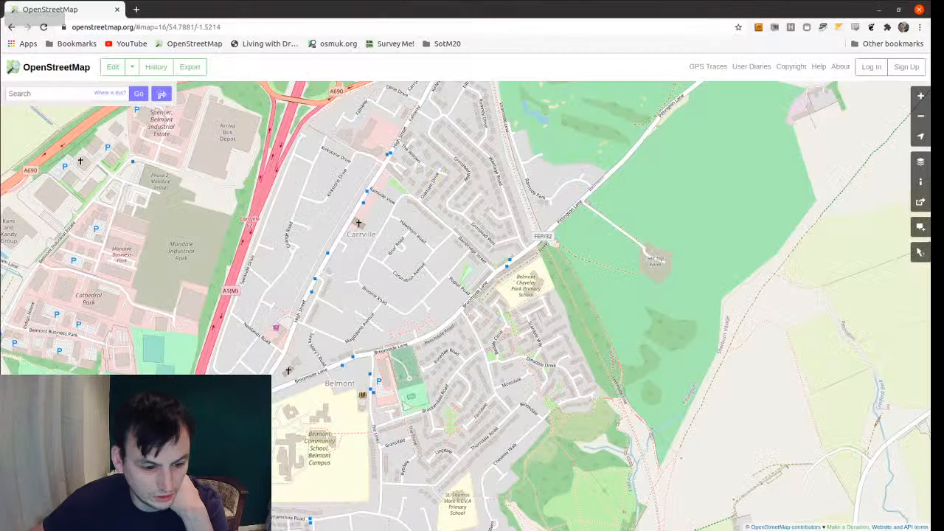
scroll(371, 327, up, 1)
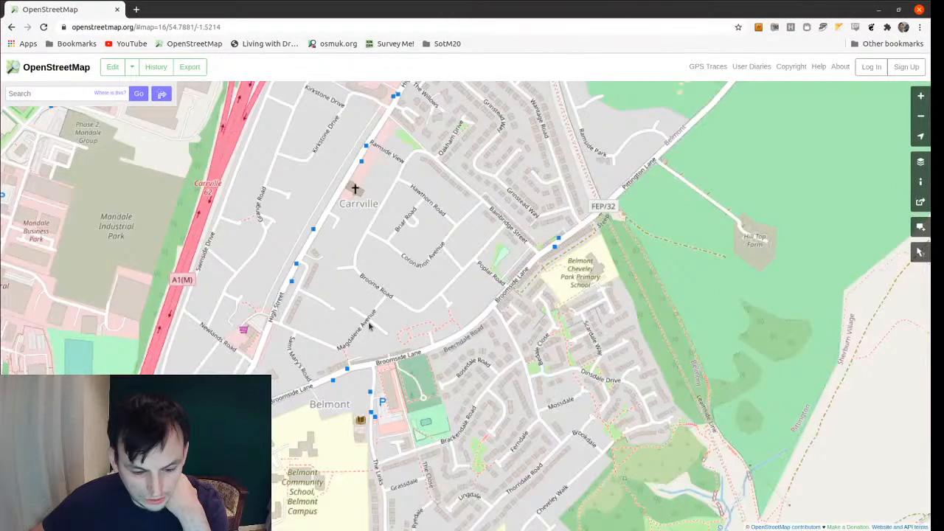
scroll(371, 327, up, 2)
drag(421, 244, 304, 237)
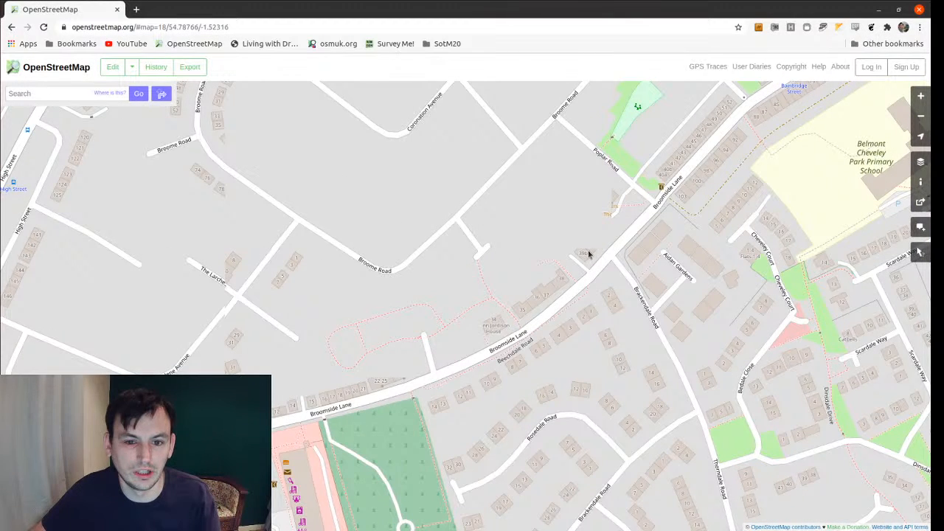
scroll(588, 254, down, 2)
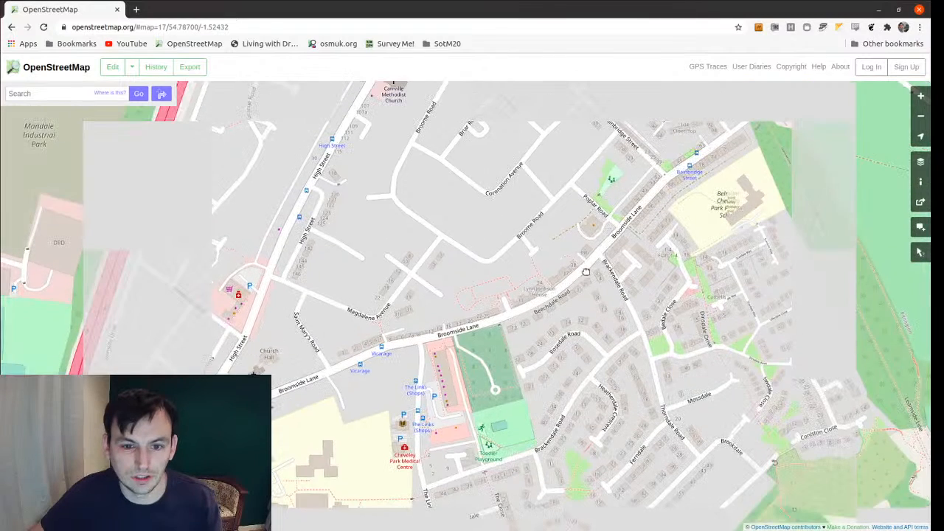
drag(586, 273, 590, 281)
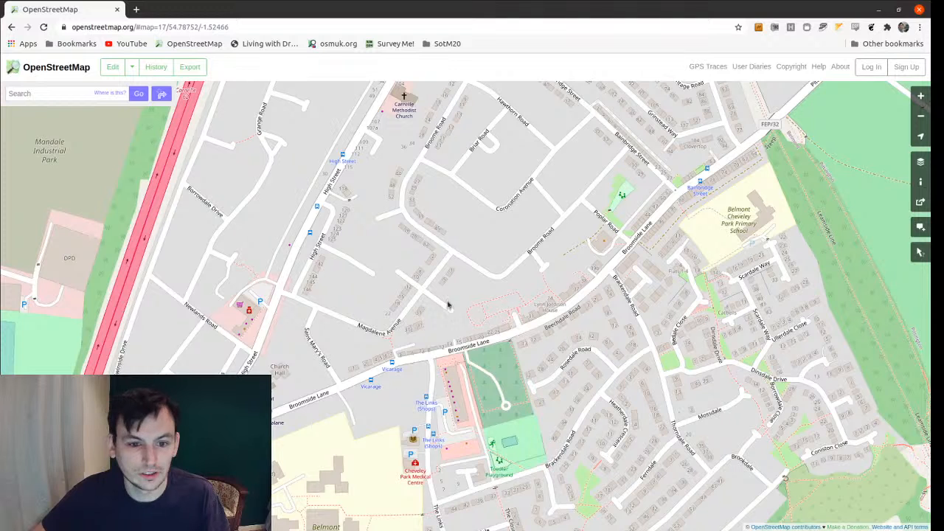
drag(448, 369, 553, 421)
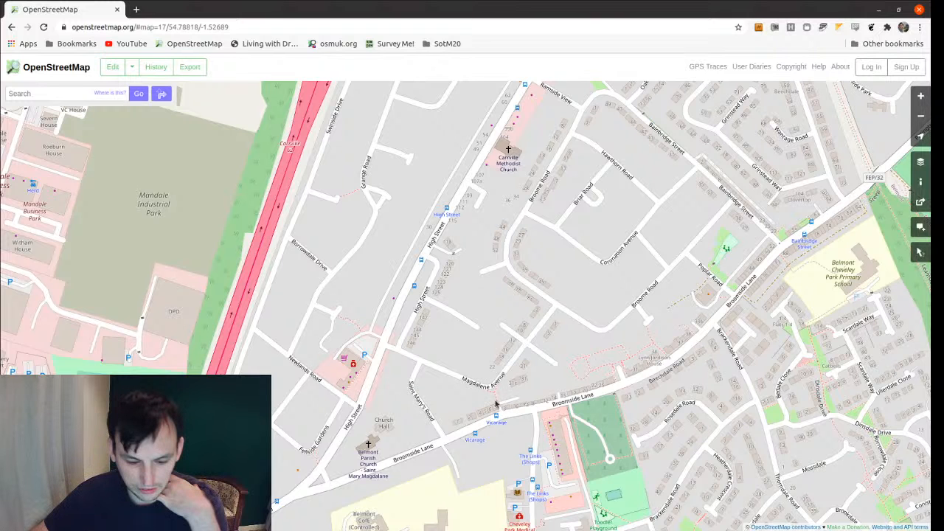
Step: Examine the rendered house numbers around The Larches and along Broome Road, up to Ramside View and Bainbridge Street
scroll(502, 370, up, 1)
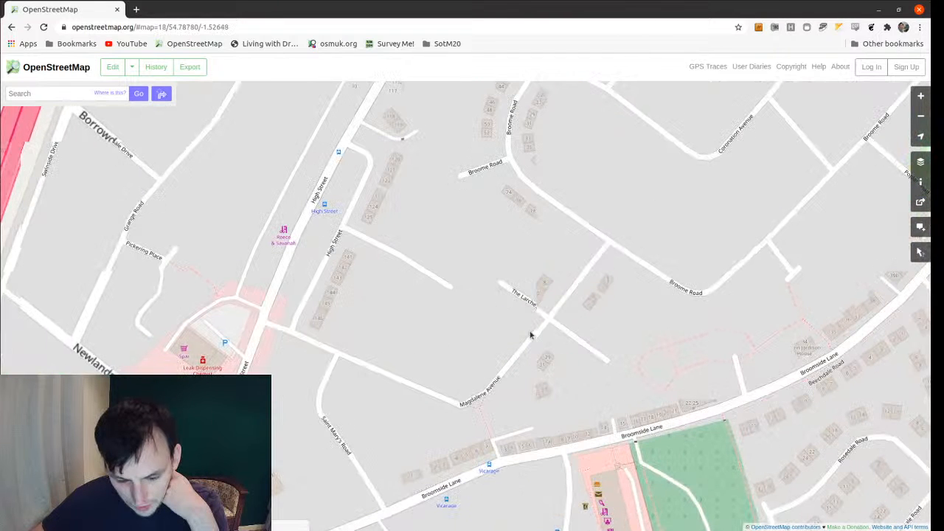
scroll(499, 289, up, 1)
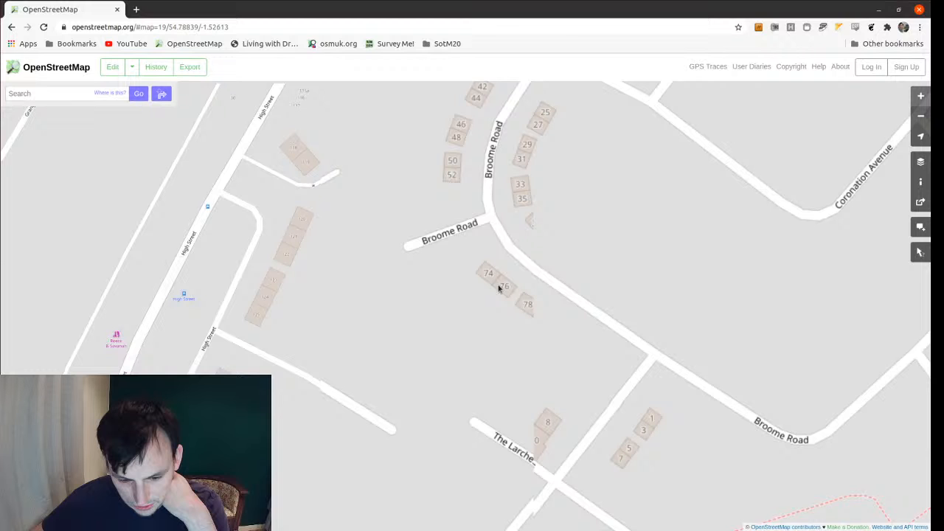
scroll(499, 289, down, 2)
scroll(504, 315, up, 2)
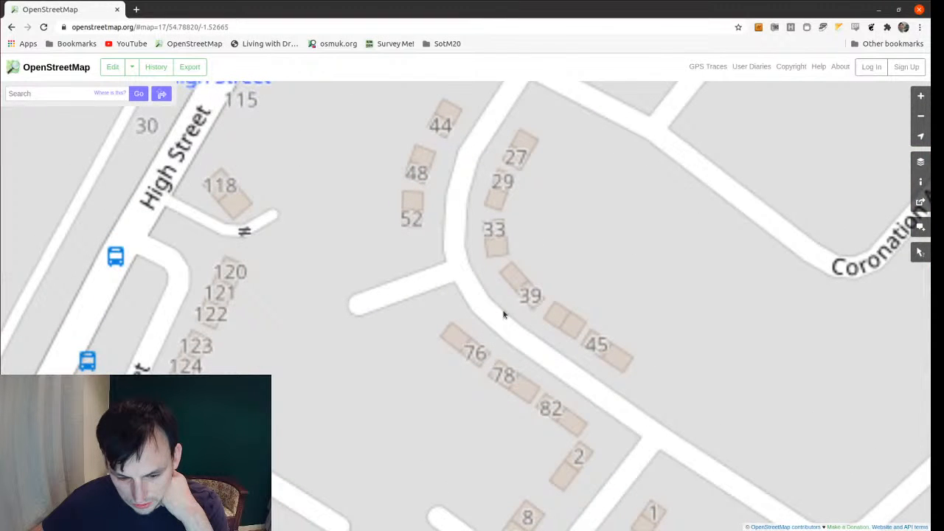
scroll(504, 315, down, 2)
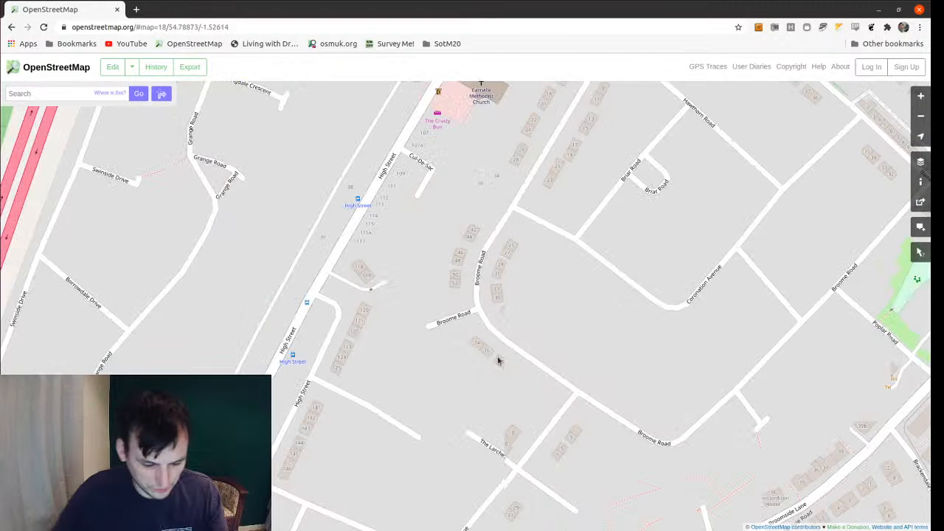
drag(518, 281, 506, 205)
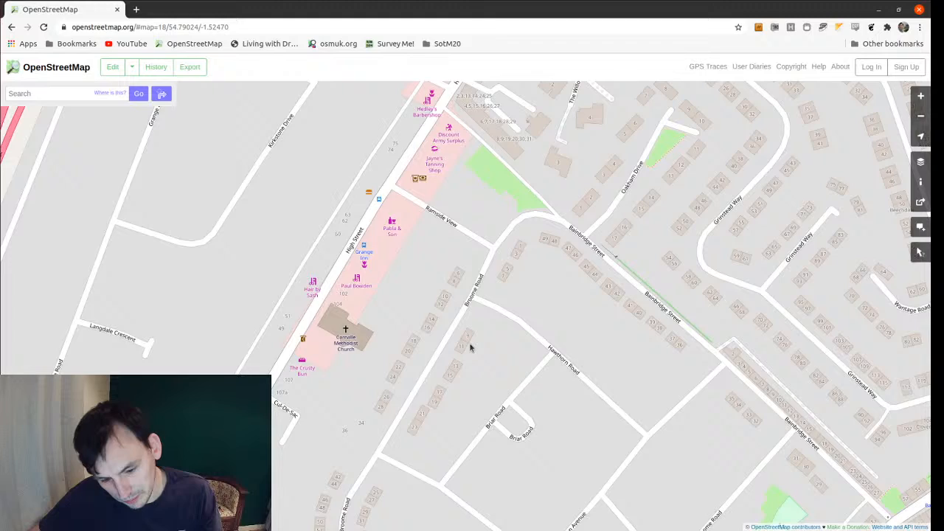
scroll(520, 239, down, 2)
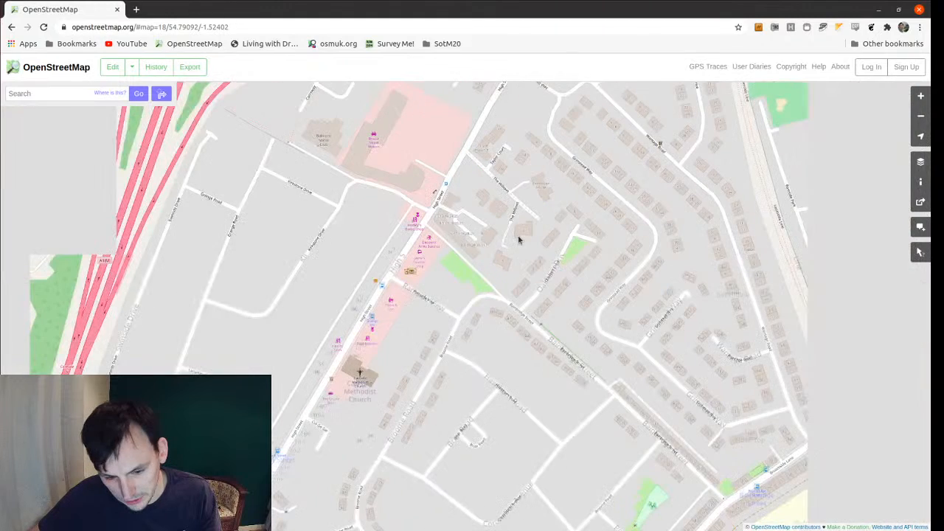
drag(519, 240, 519, 403)
drag(528, 330, 641, 86)
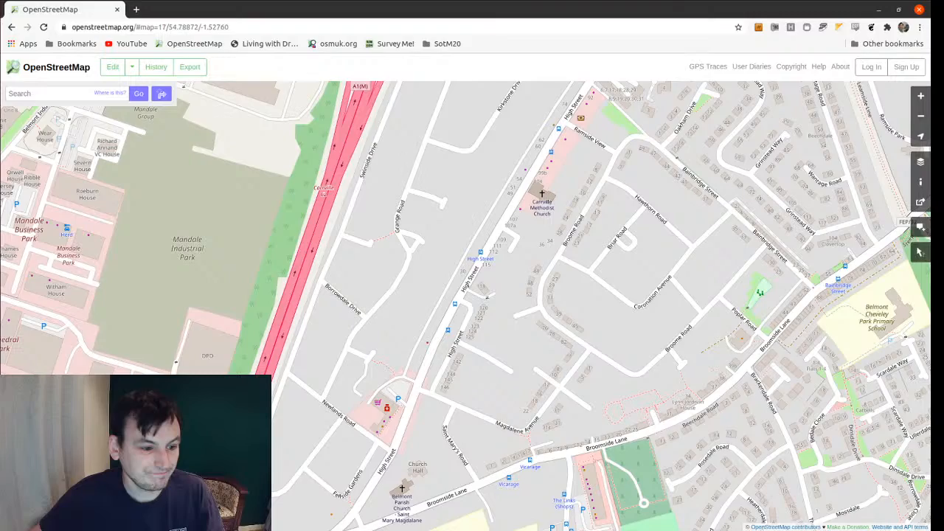
Step: Examine the map coverage around Magdalene Avenue and Saint Mary's Road and through Belmont to the south
drag(560, 440, 441, 361)
scroll(441, 361, up, 1)
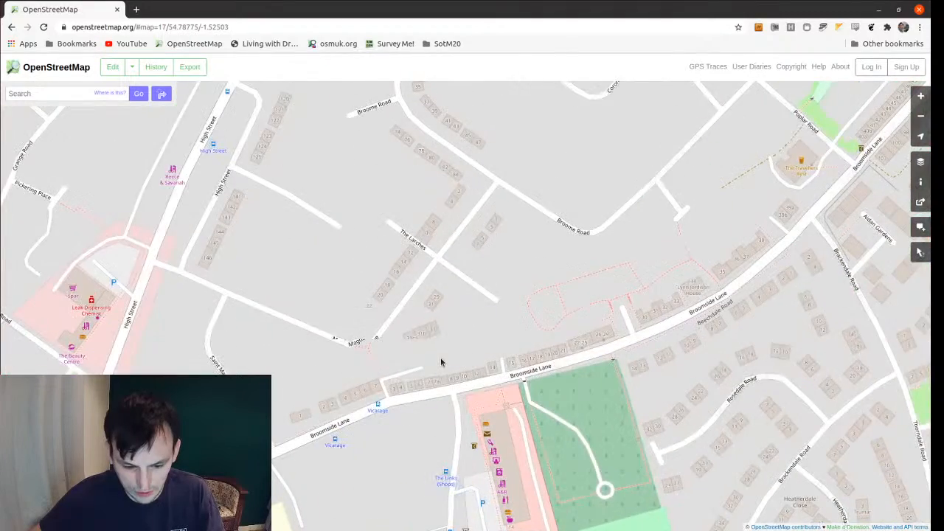
scroll(441, 362, down, 1)
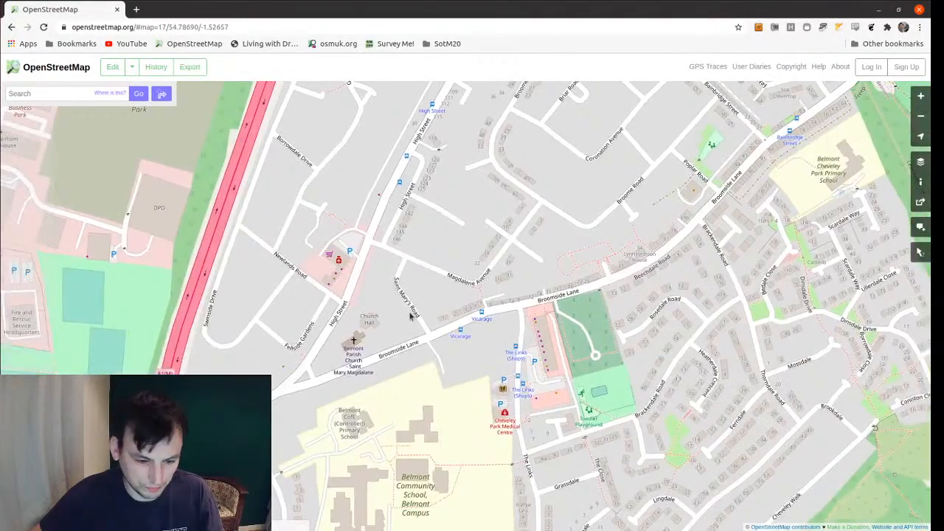
drag(410, 316, 359, 162)
scroll(359, 162, down, 1)
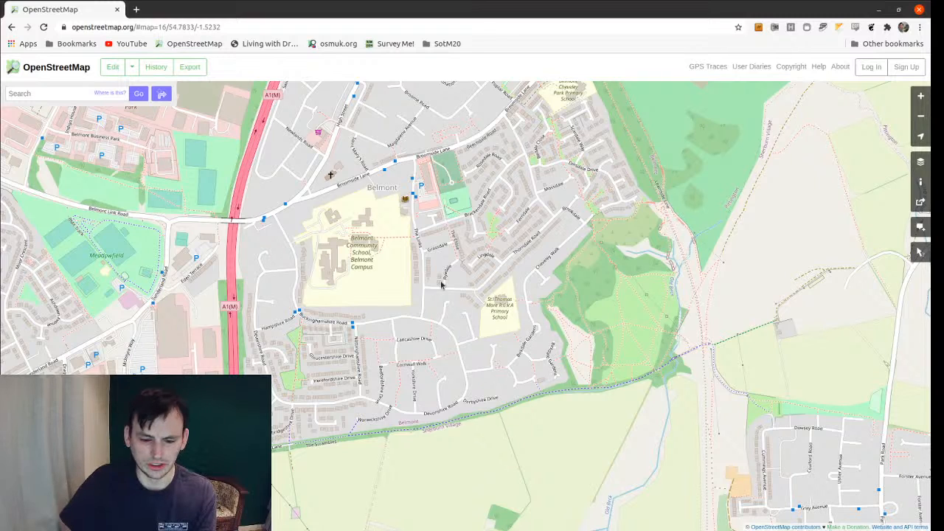
drag(469, 314, 534, 451)
scroll(431, 295, up, 1)
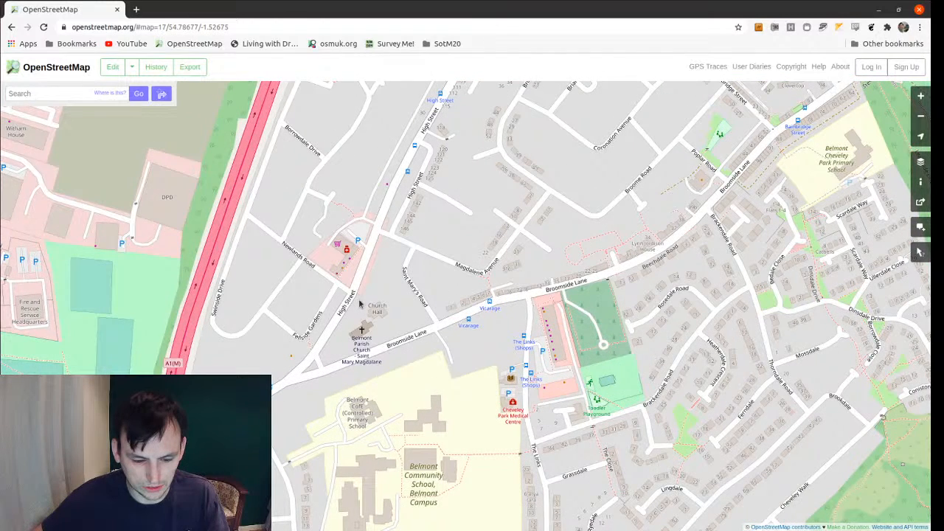
drag(360, 304, 351, 345)
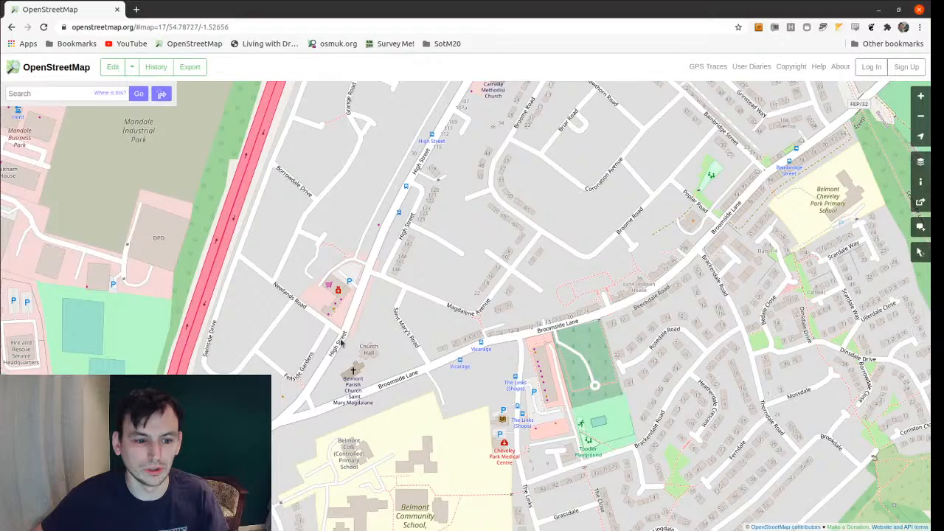
Step: Examine the map east past Dinsdale Drive, around the woodland near Cheveley Walk, and back across to Carrville
drag(422, 274, 317, 414)
drag(490, 380, 476, 262)
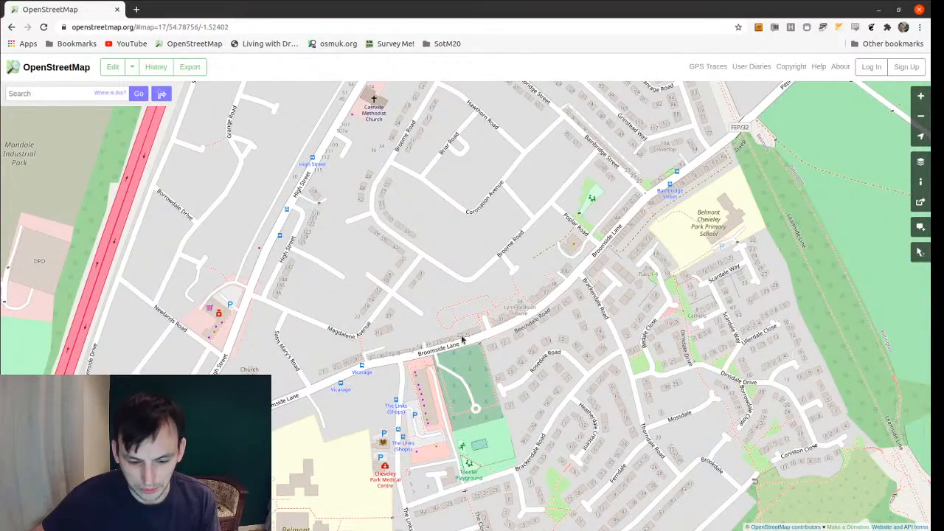
drag(753, 337, 530, 263)
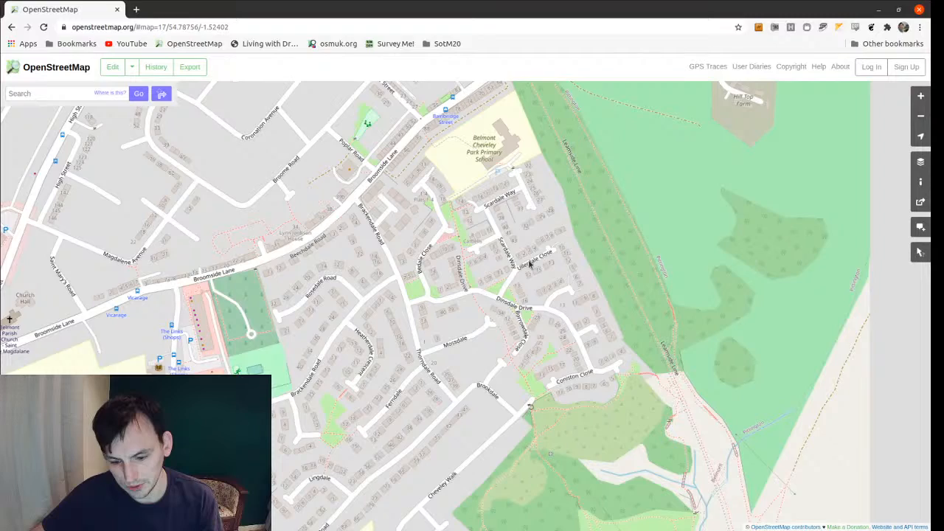
drag(704, 509, 592, 220)
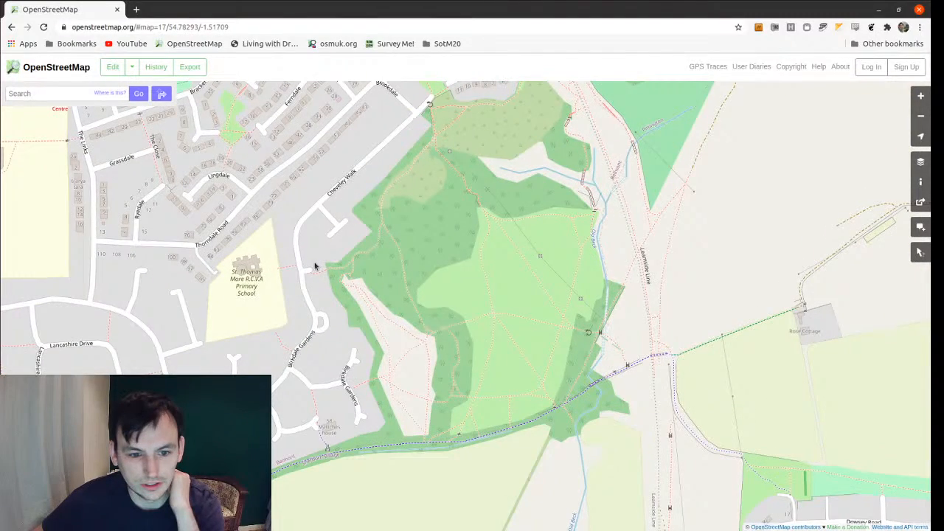
drag(315, 266, 631, 382)
drag(578, 329, 483, 437)
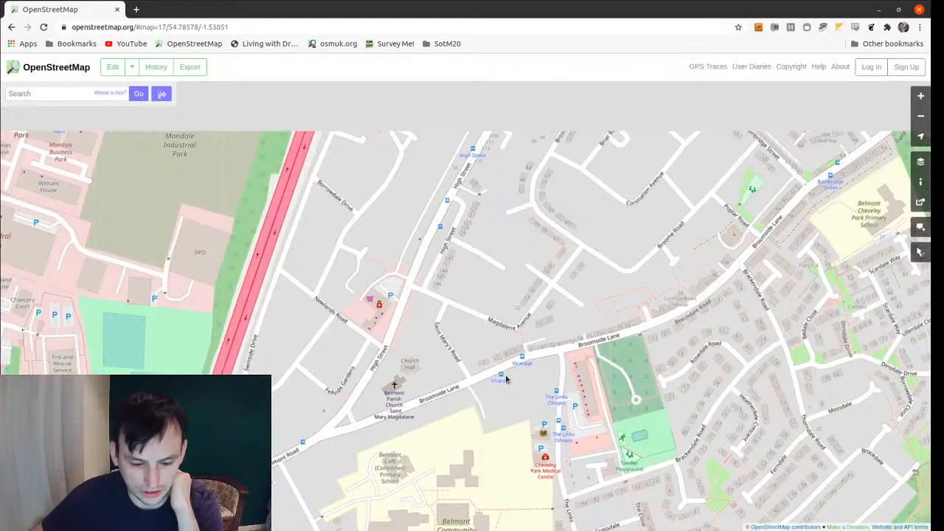
drag(577, 218, 557, 341)
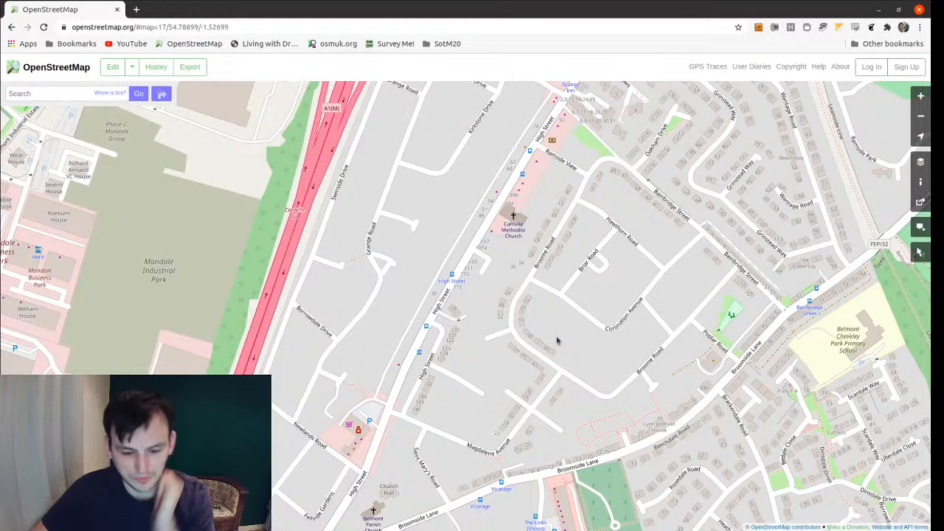